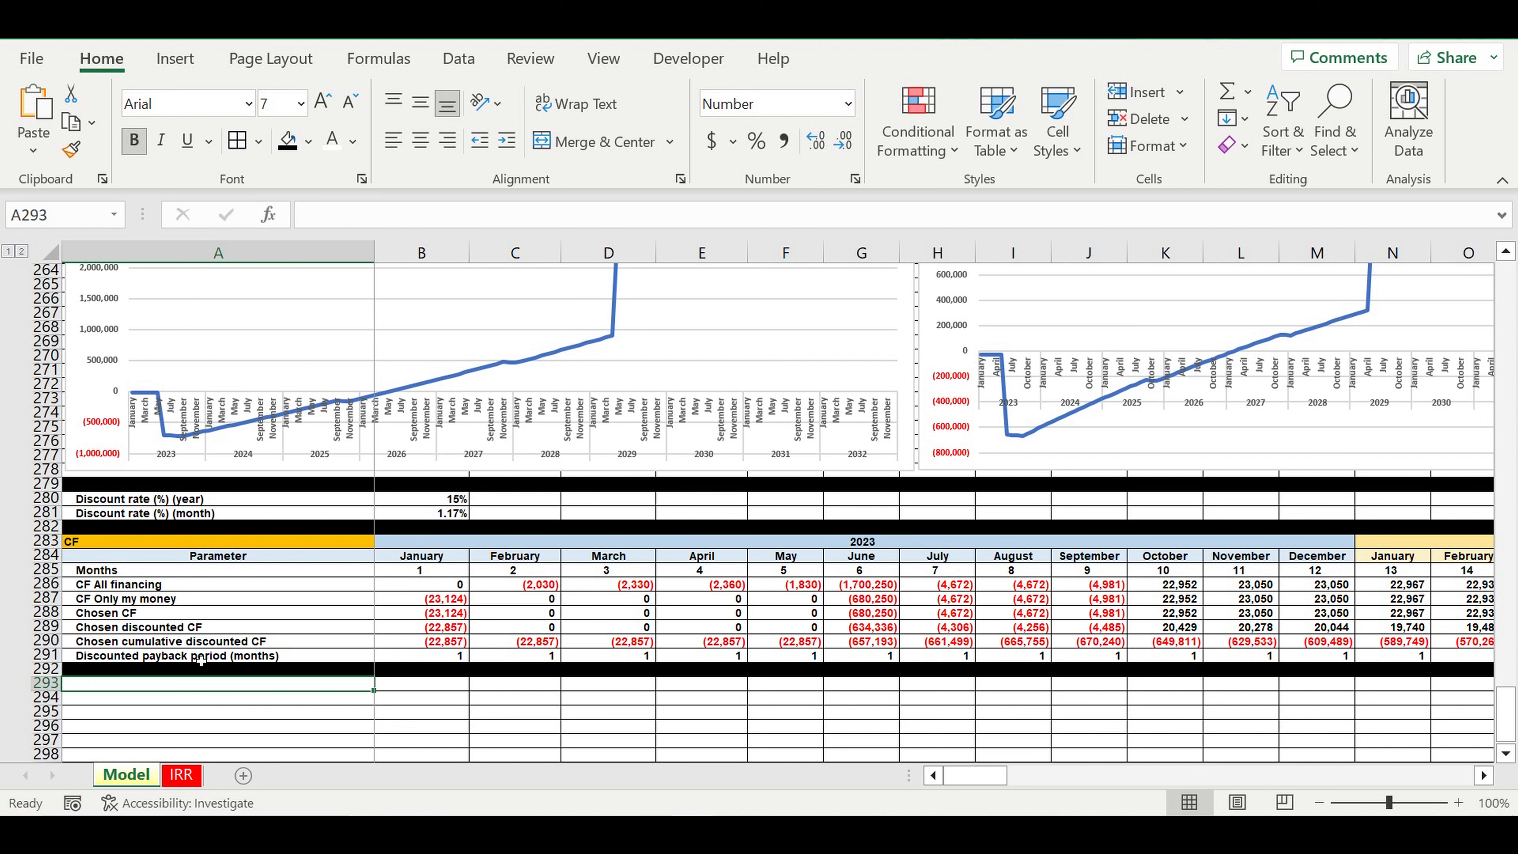
- Save a copy of the Acquisition model as an Excel Macro-Enabled Workbook (*.xlsm) and permanently dismiss the AutoSave notice
{"action": "scroll", "coordinate": [199, 634], "scroll_direction": "down", "scroll_amount": 2}
{"action": "scroll", "coordinate": [199, 629], "scroll_direction": "down", "scroll_amount": 2}
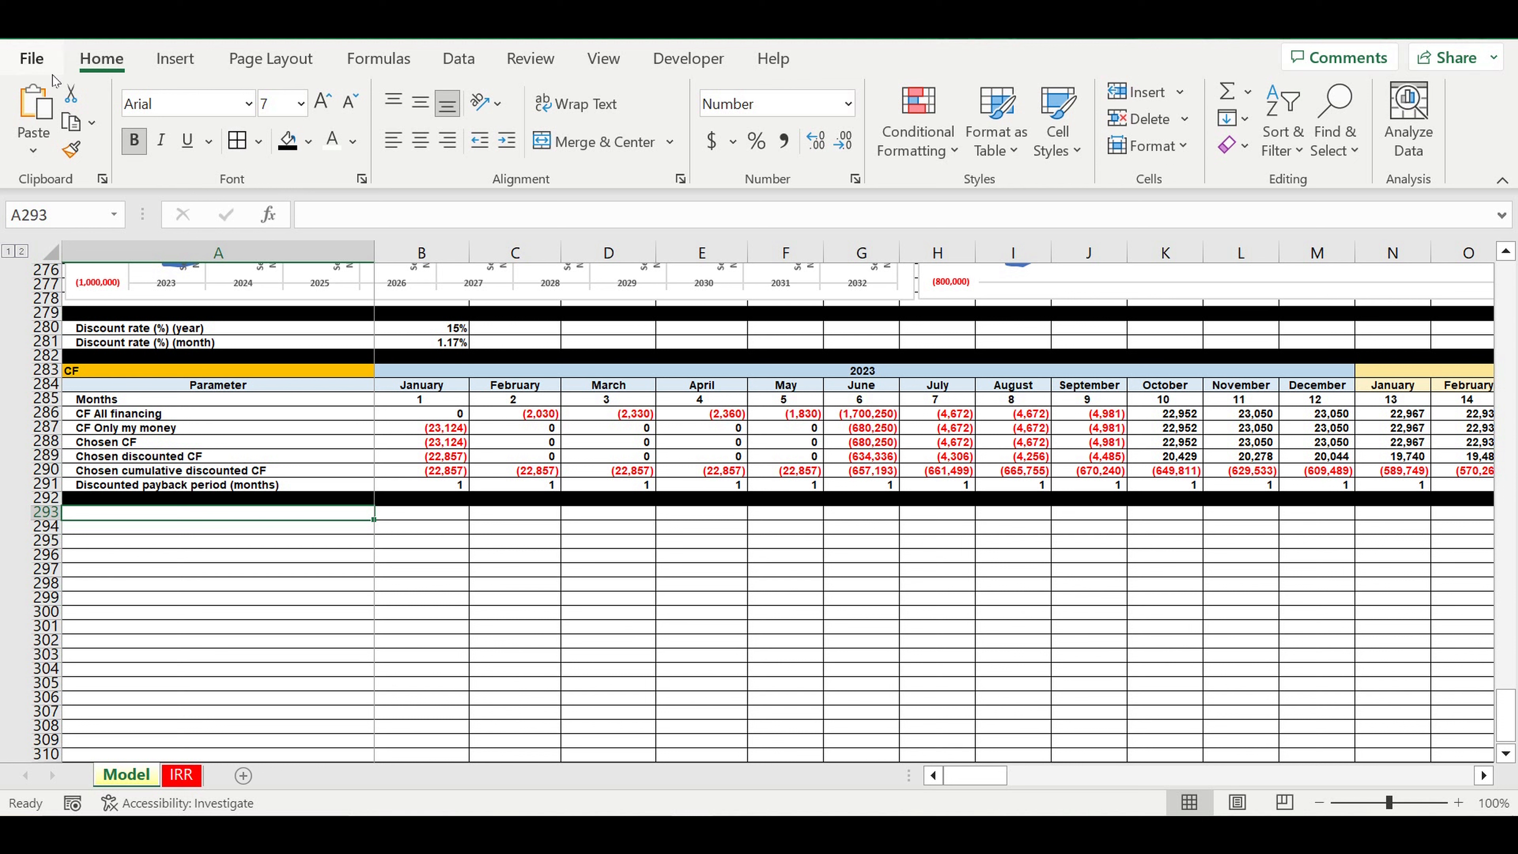
{"action": "left_click", "coordinate": [26, 59]}
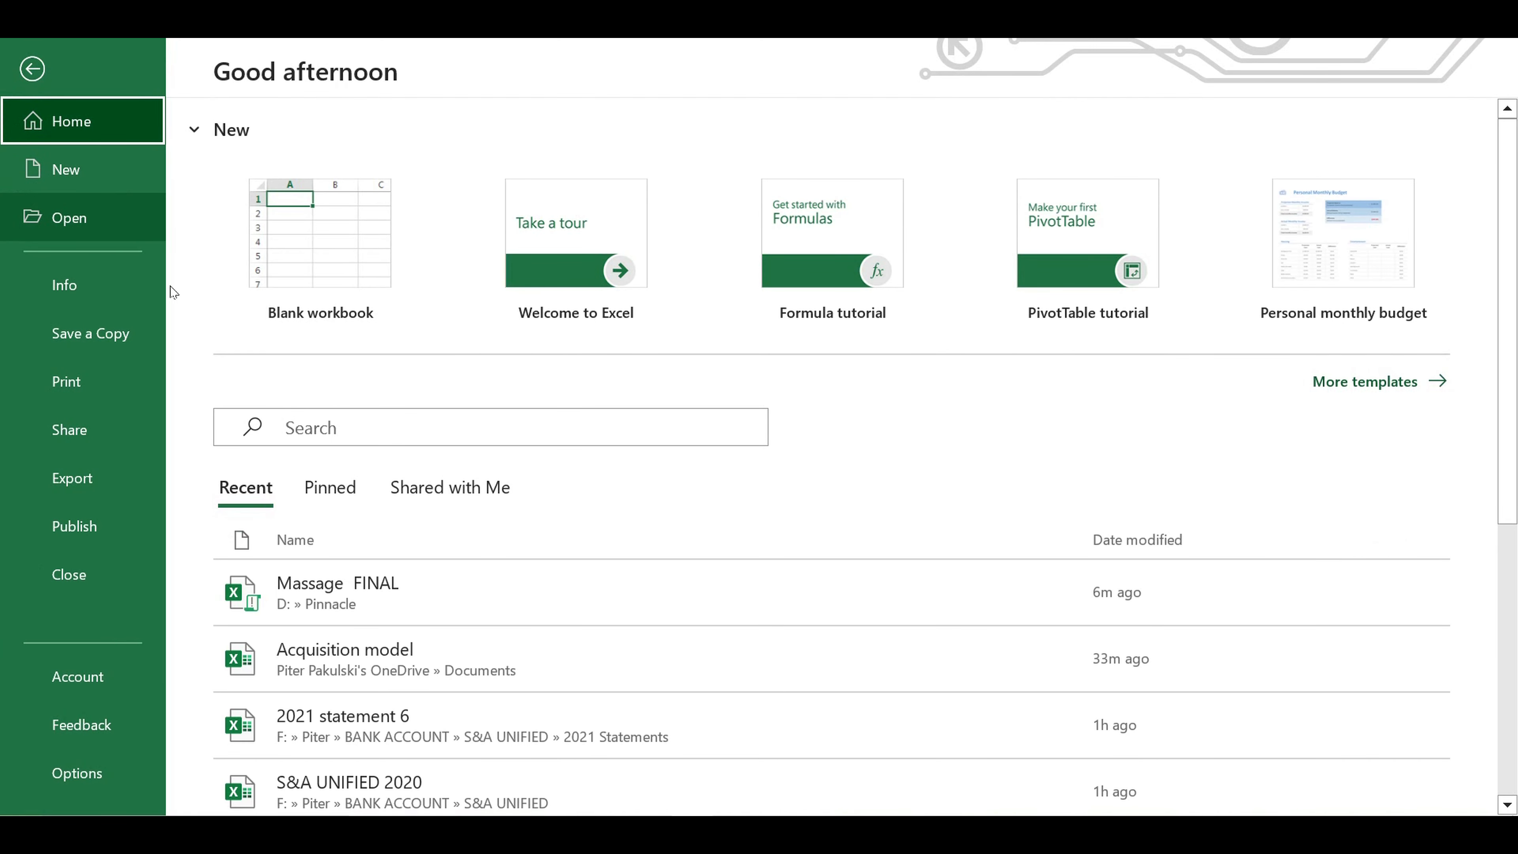
{"action": "left_click", "coordinate": [112, 334]}
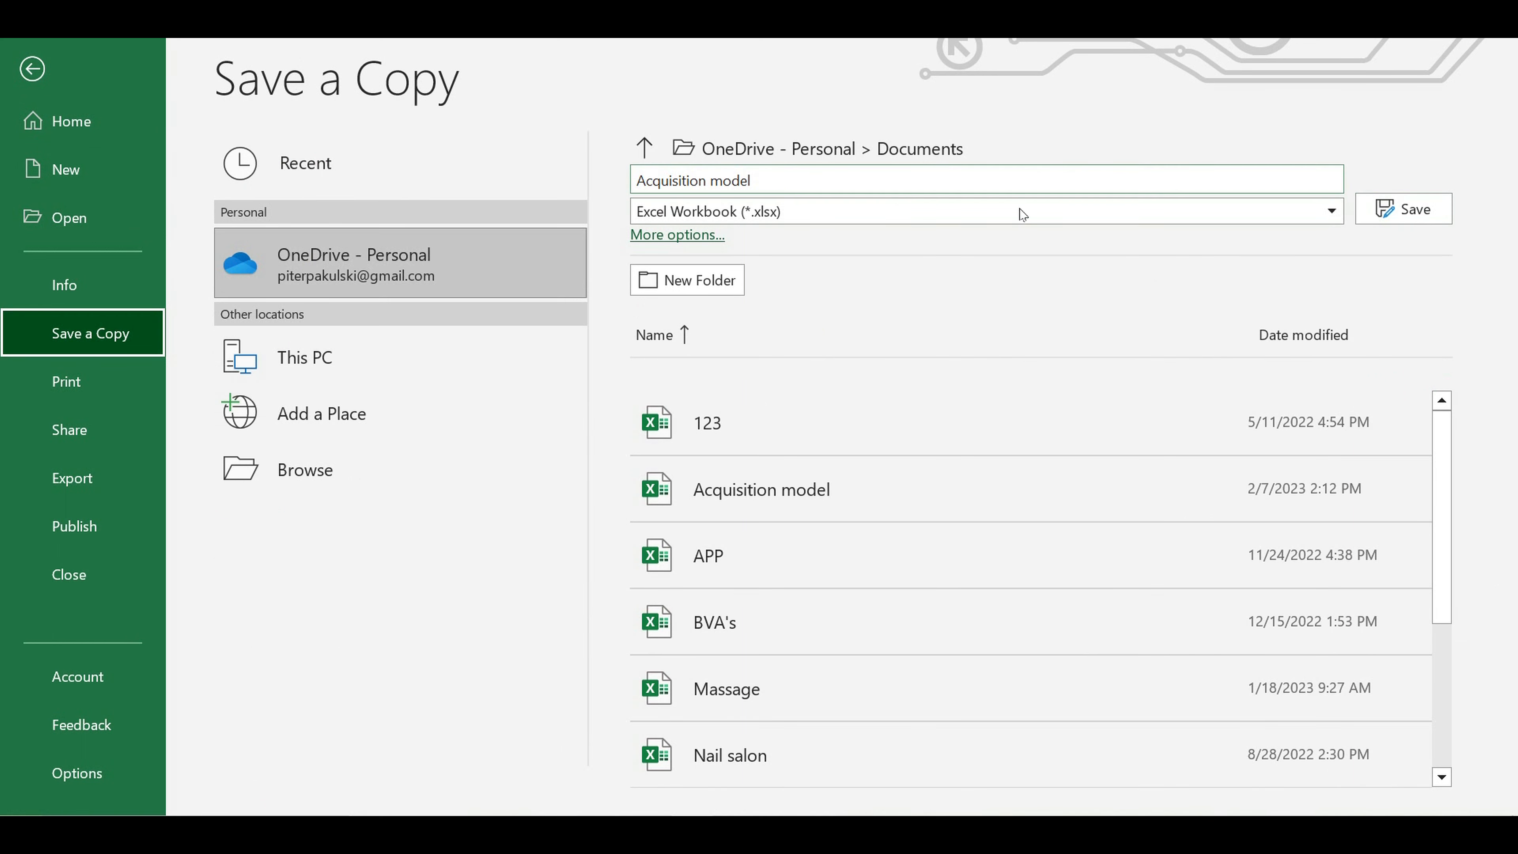
{"action": "left_click", "coordinate": [1337, 210]}
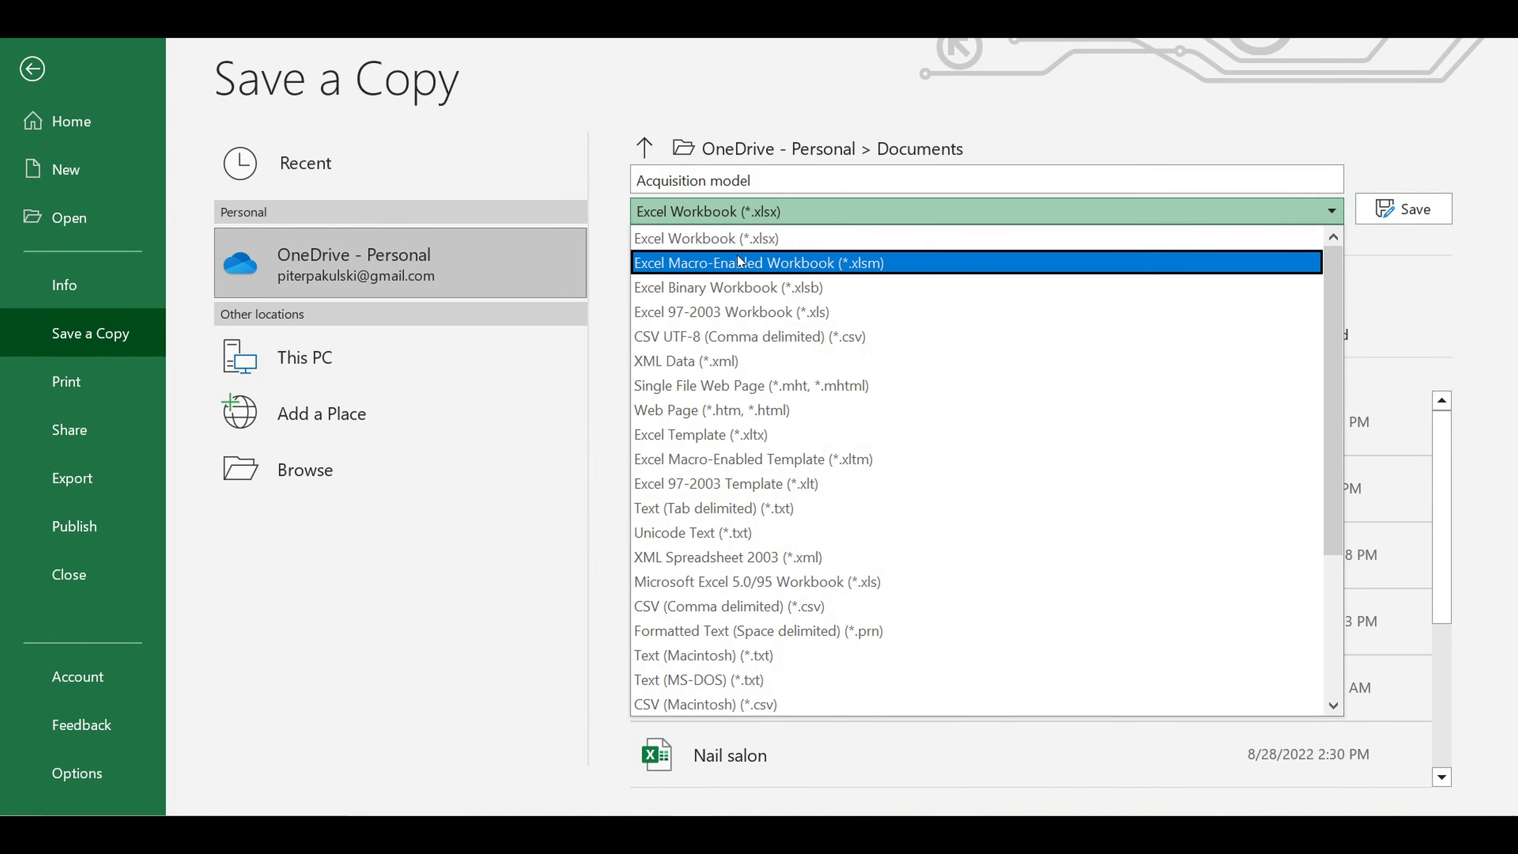
{"action": "left_click", "coordinate": [727, 263]}
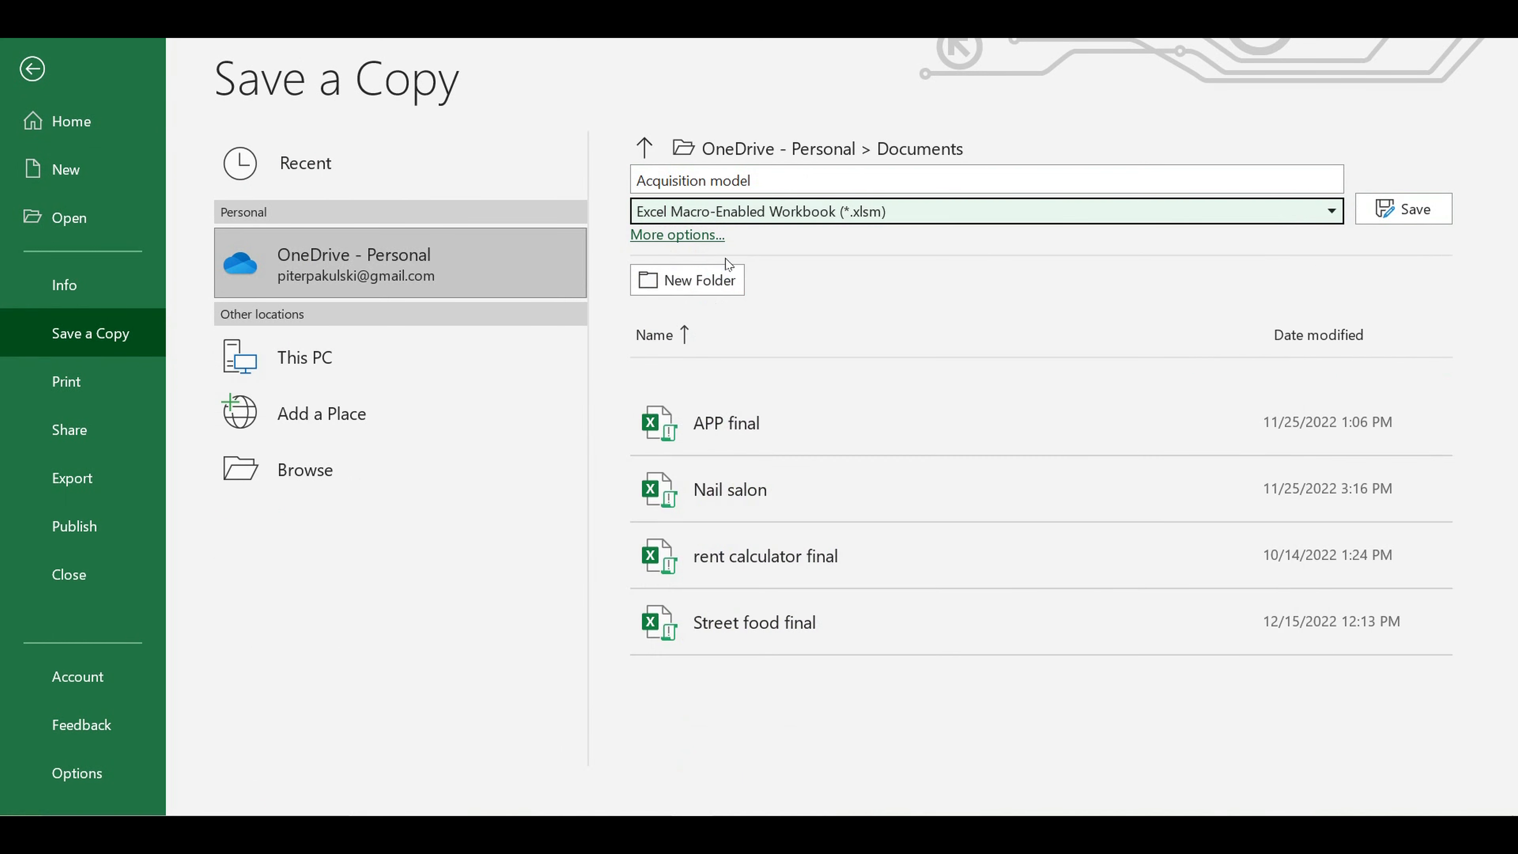
{"action": "left_click", "coordinate": [1450, 216]}
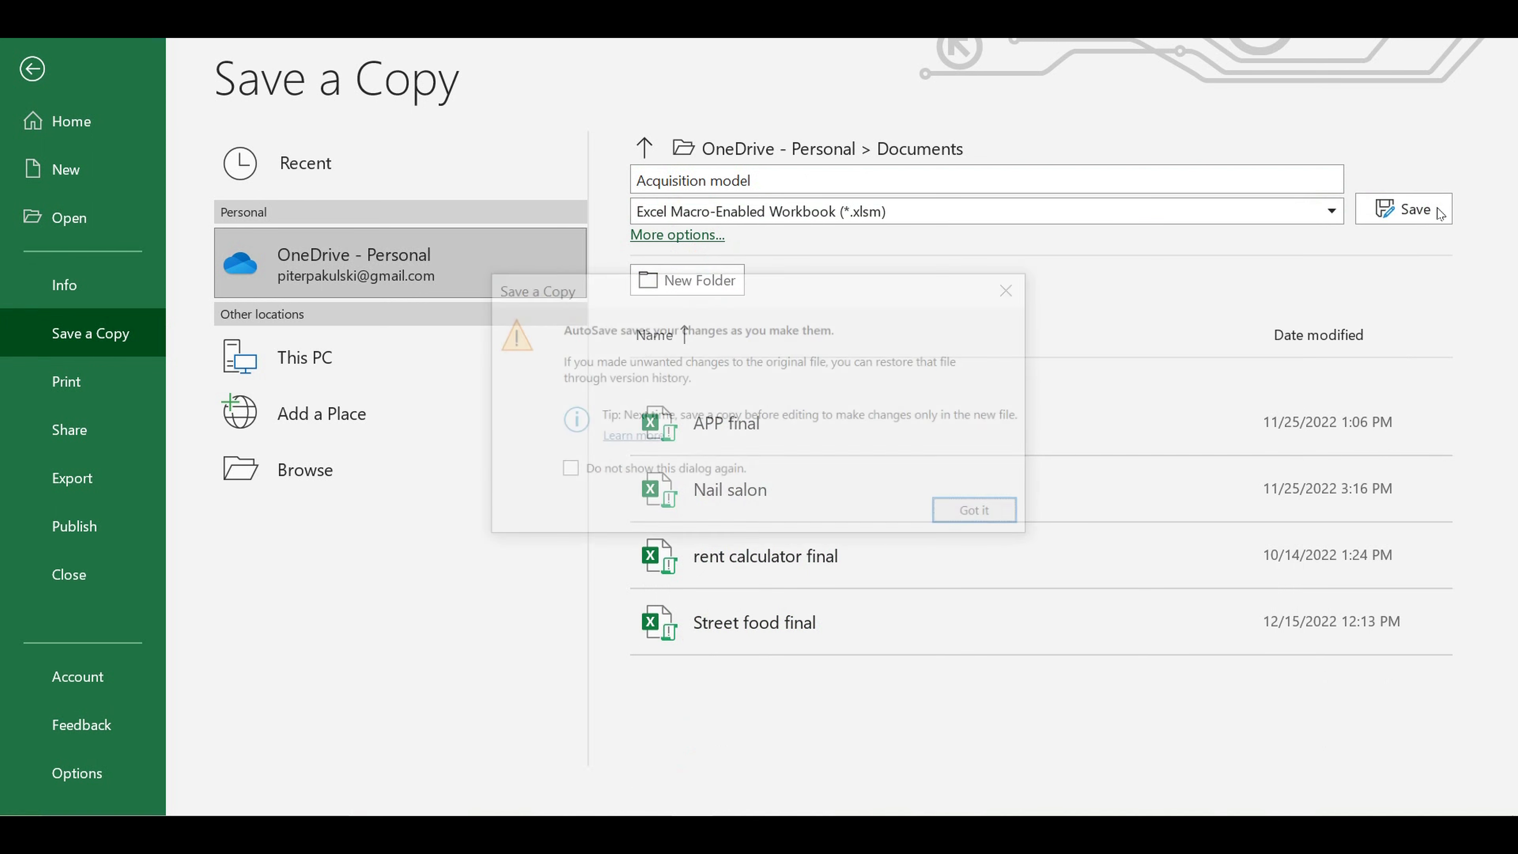
{"action": "left_click", "coordinate": [569, 472]}
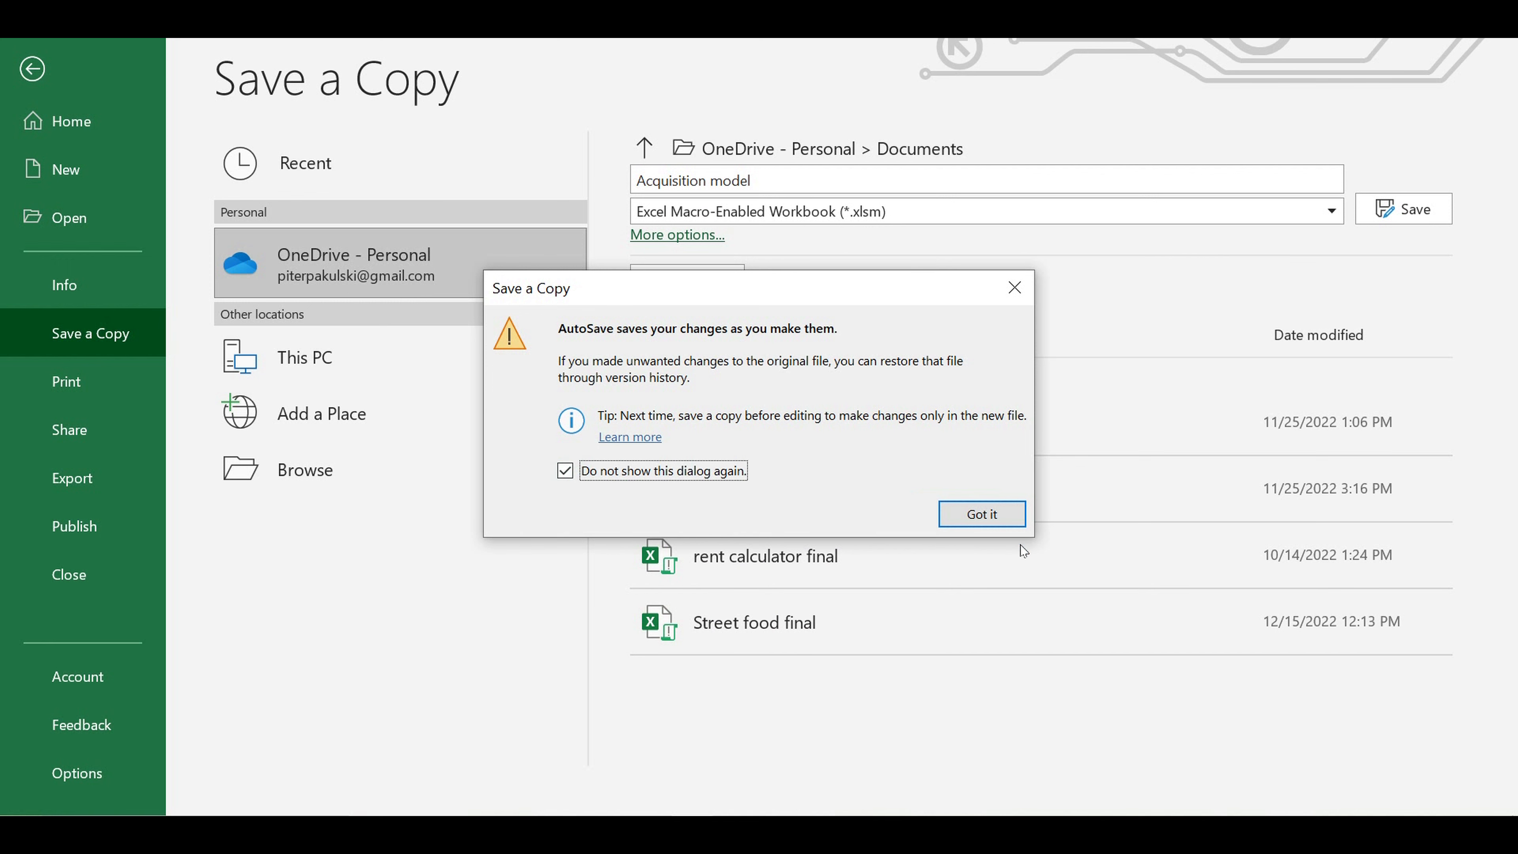
{"action": "left_click", "coordinate": [989, 516]}
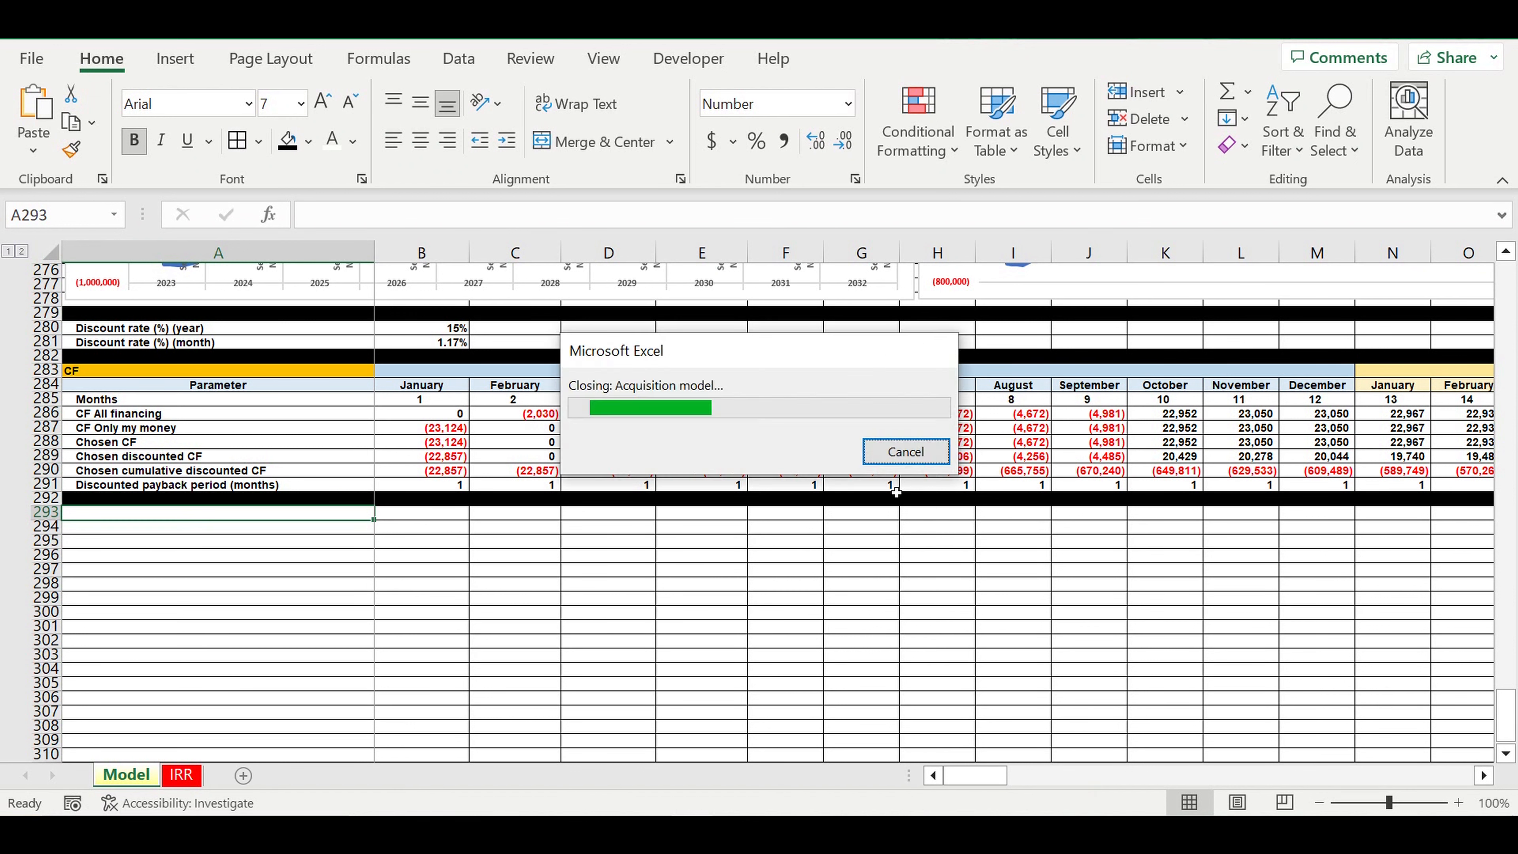
- Enter the section heading "Financials" in cell A293, below the discounted cash flow table
{"action": "left_click", "coordinate": [531, 580]}
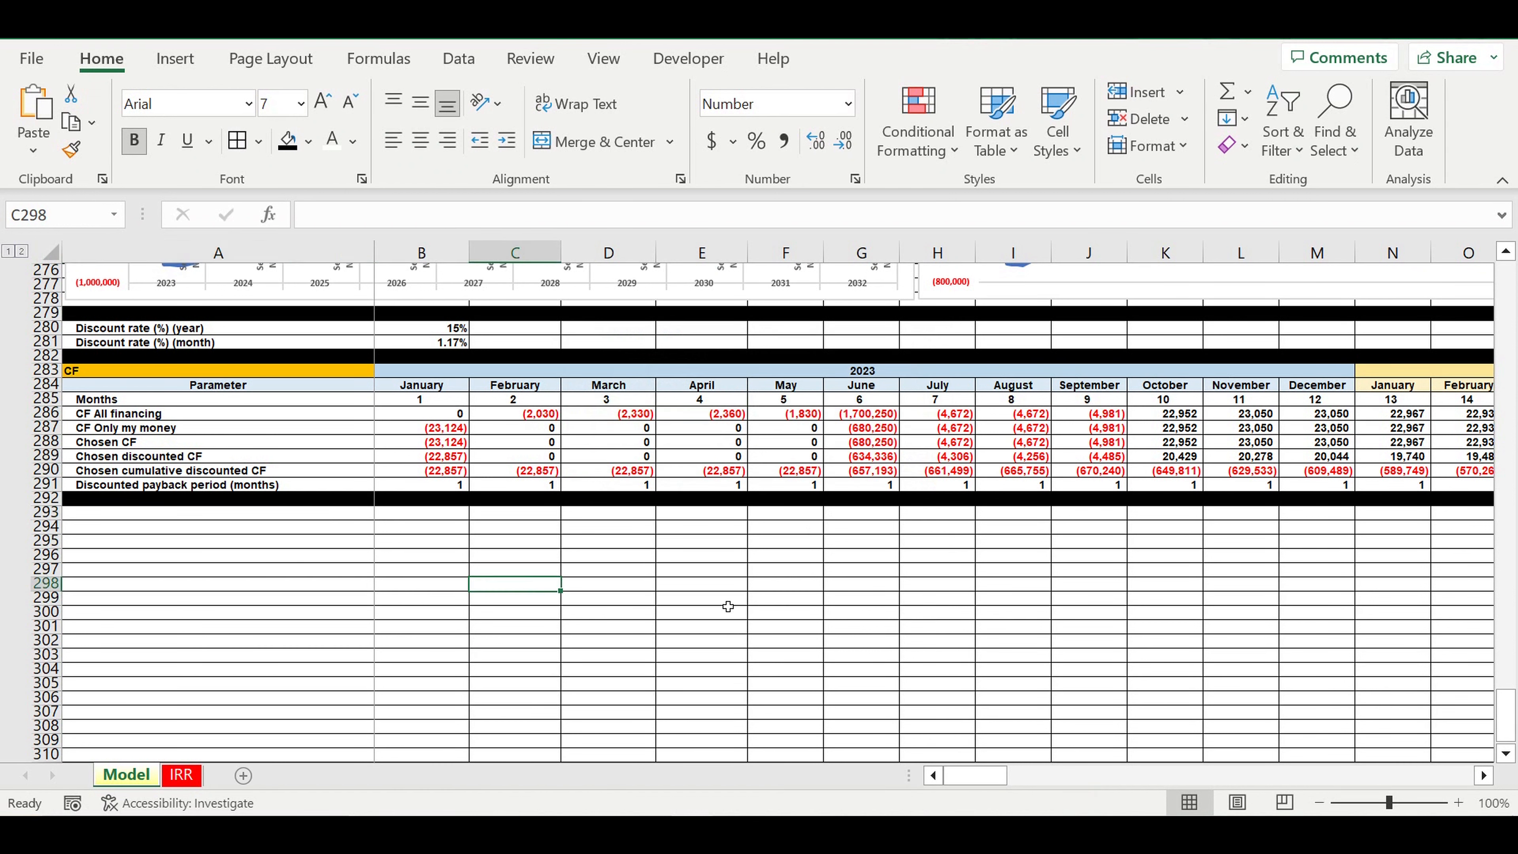
{"action": "left_click", "coordinate": [710, 600]}
{"action": "left_click", "coordinate": [322, 585]}
{"action": "left_click", "coordinate": [265, 515]}
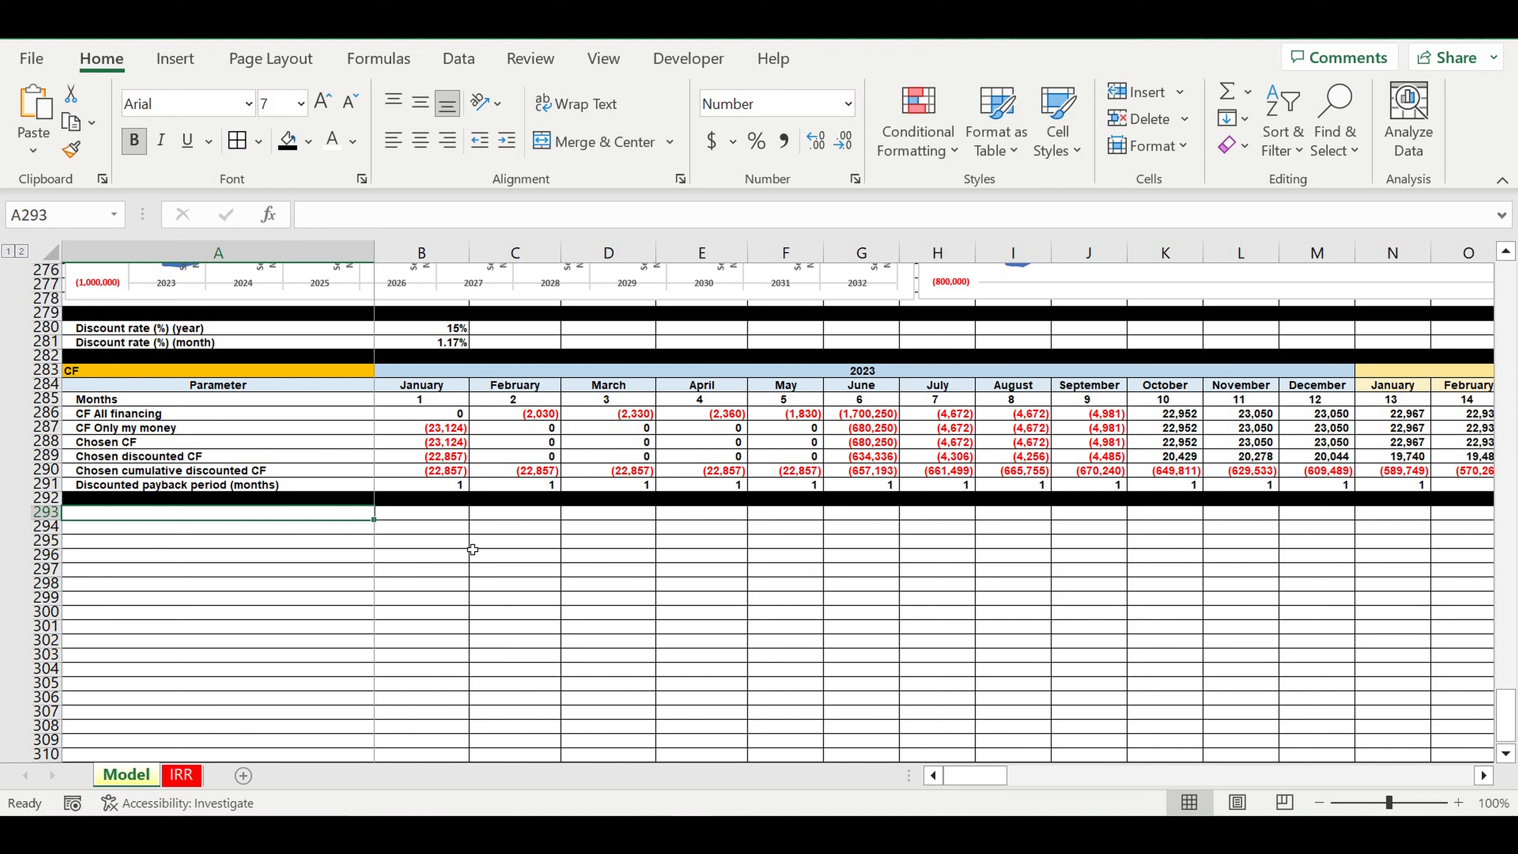
{"action": "type", "text": "Financi"}
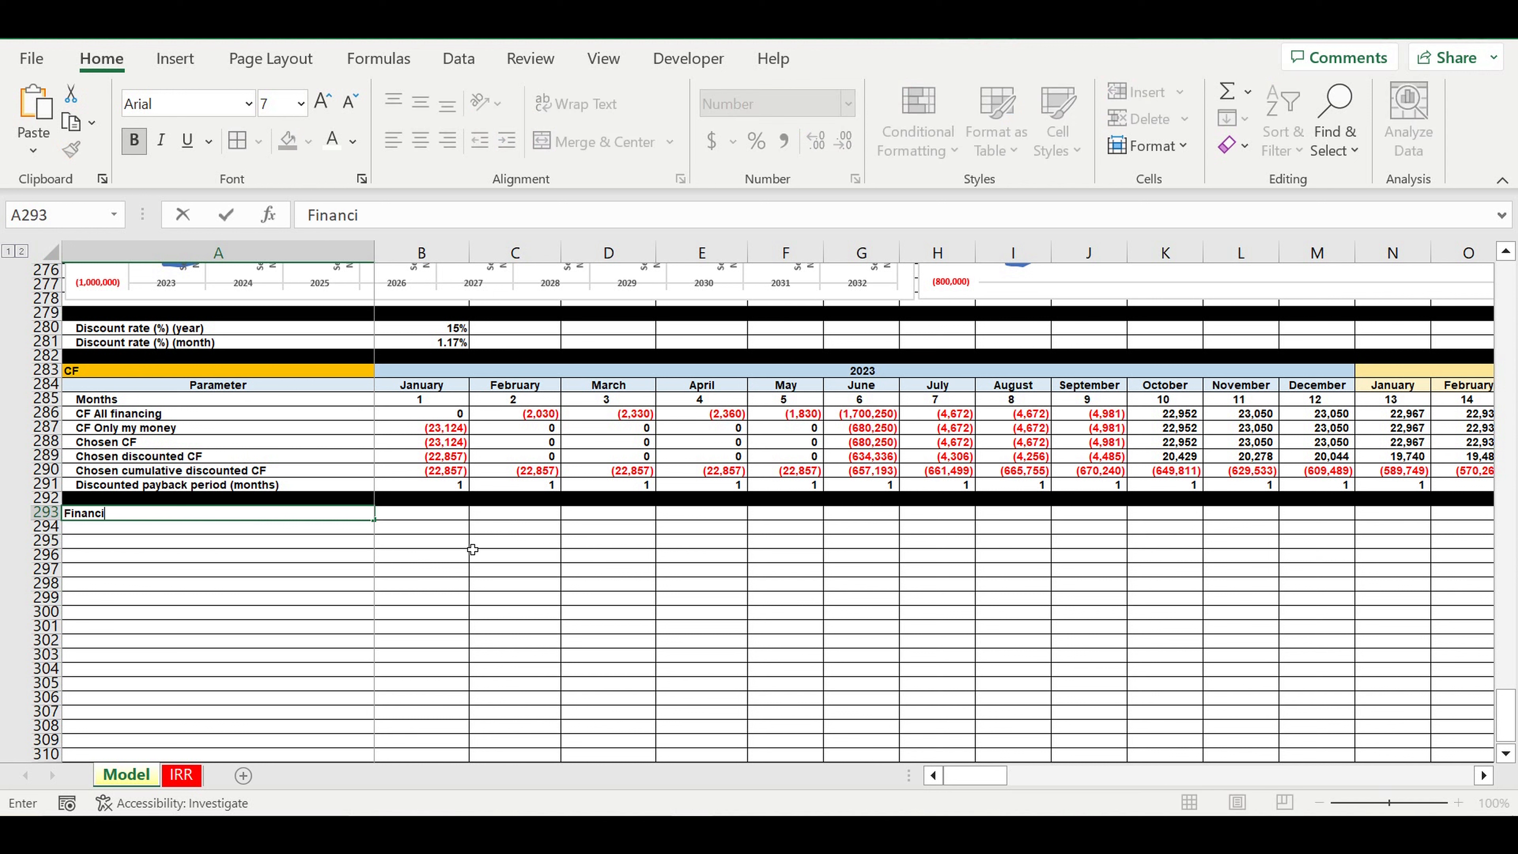
{"action": "type", "text": "als"}
{"action": "key", "text": "Return"}
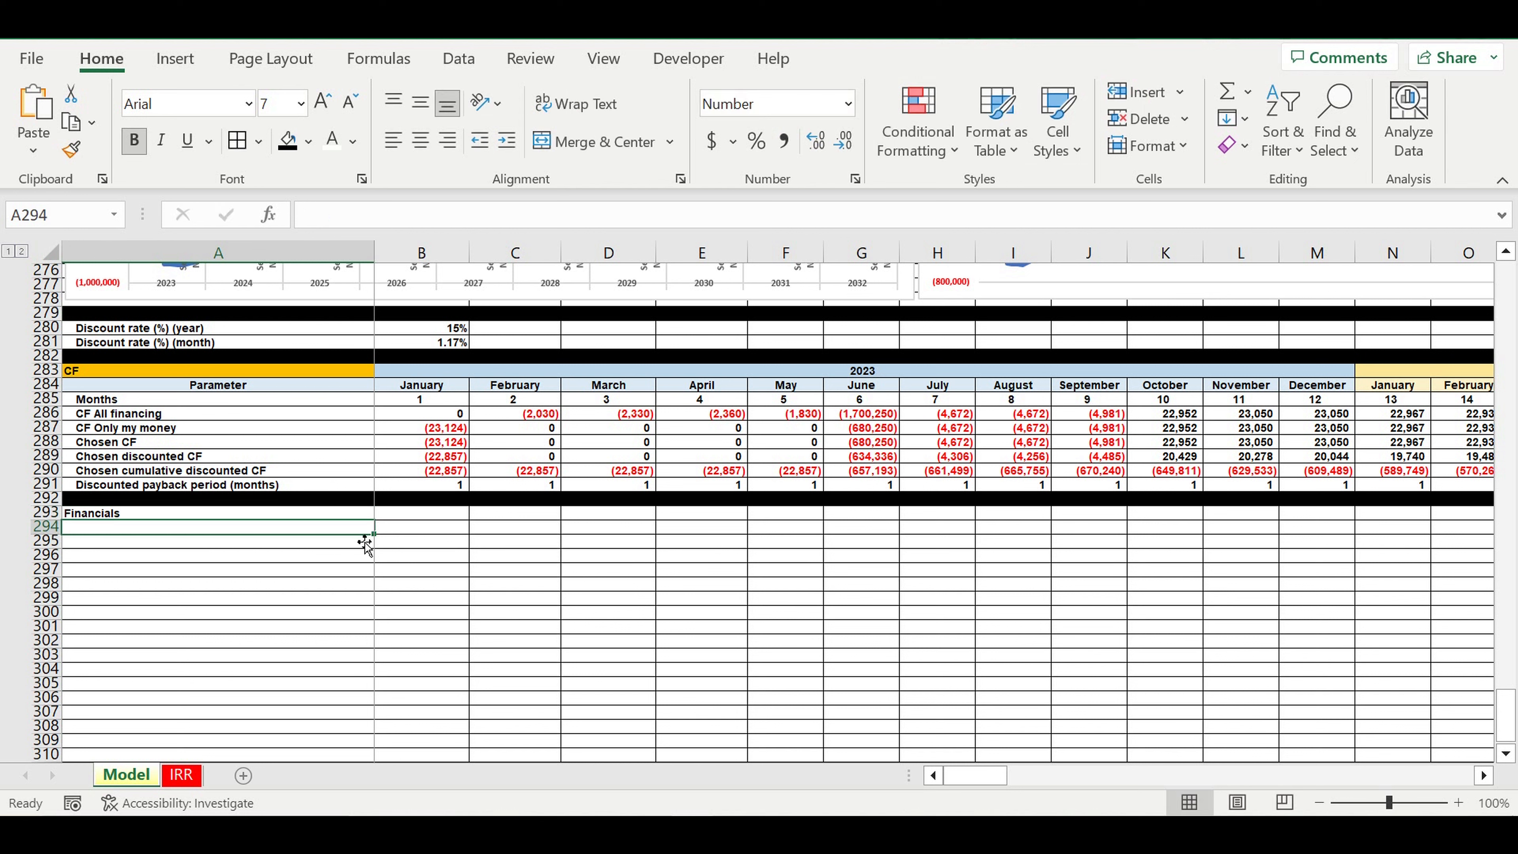
- Add the column headers "Parameter" in A294 and "Value" in B294
{"action": "type", "text": "Parameter"}
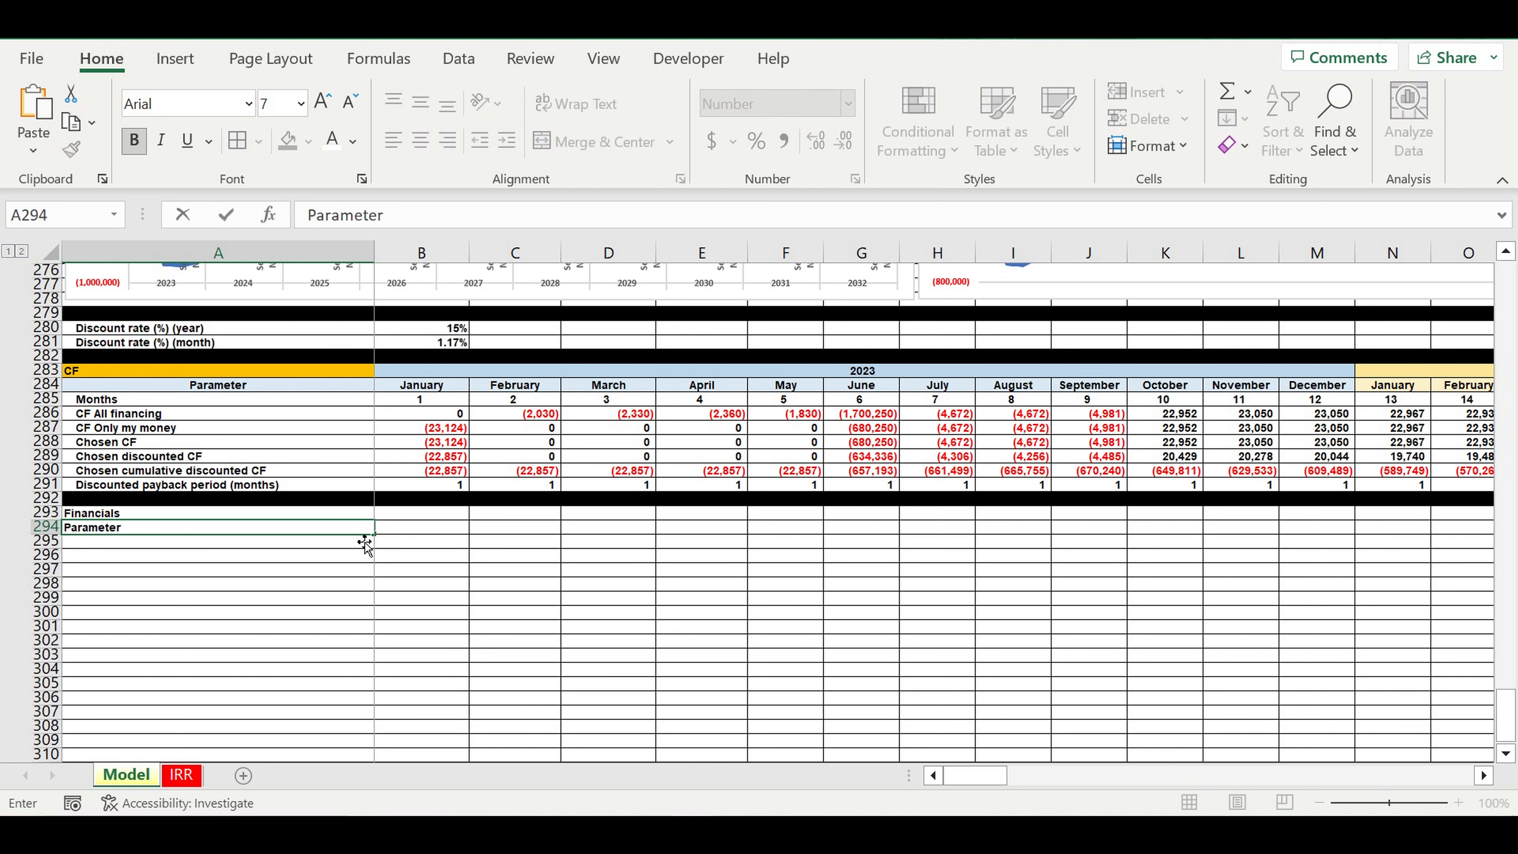
{"action": "key", "text": "Tab"}
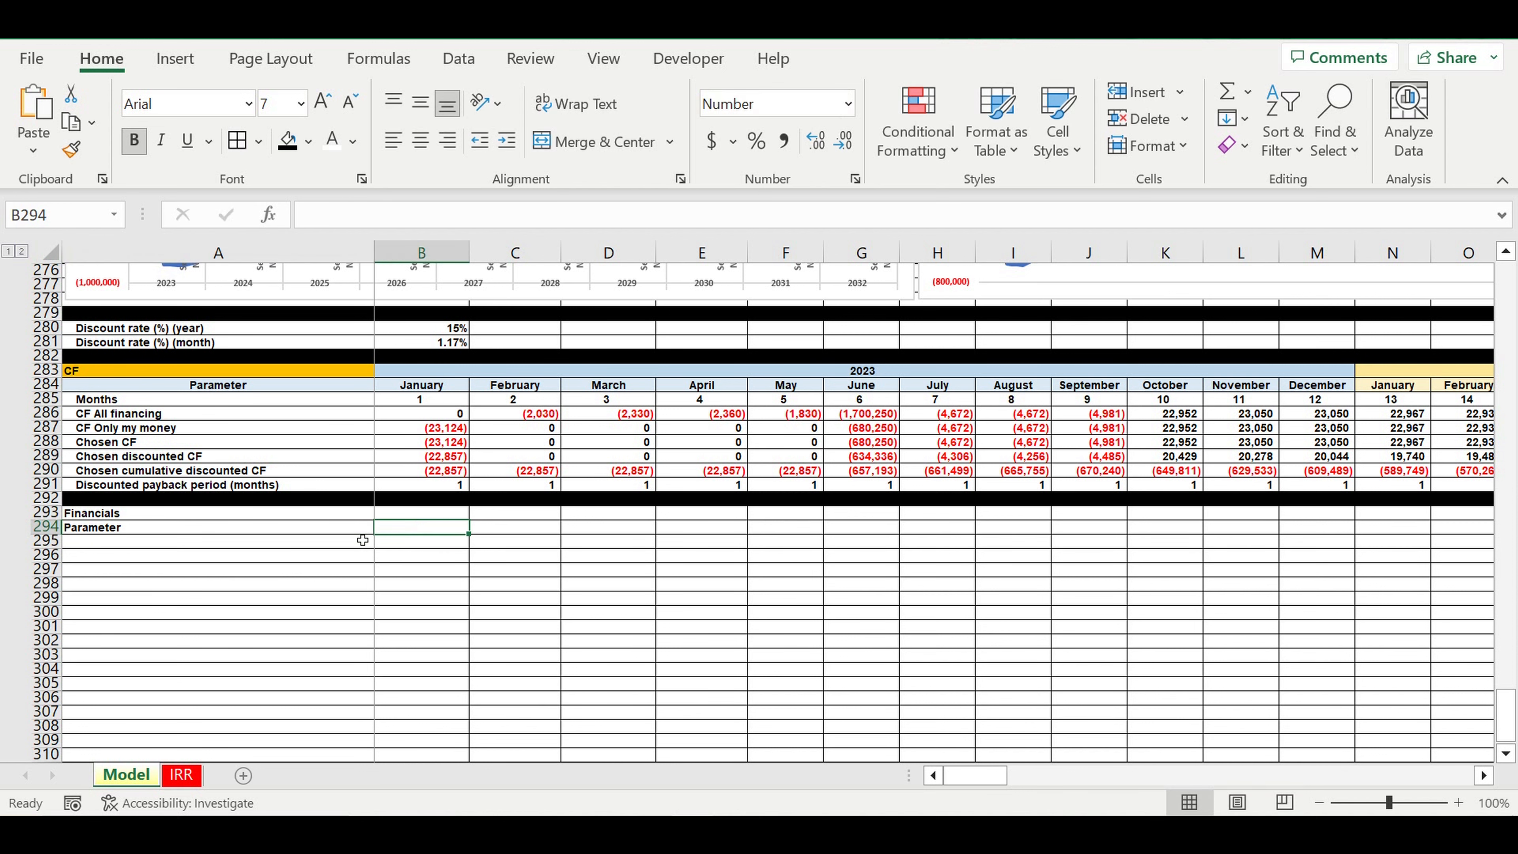
{"action": "type", "text": "Value"}
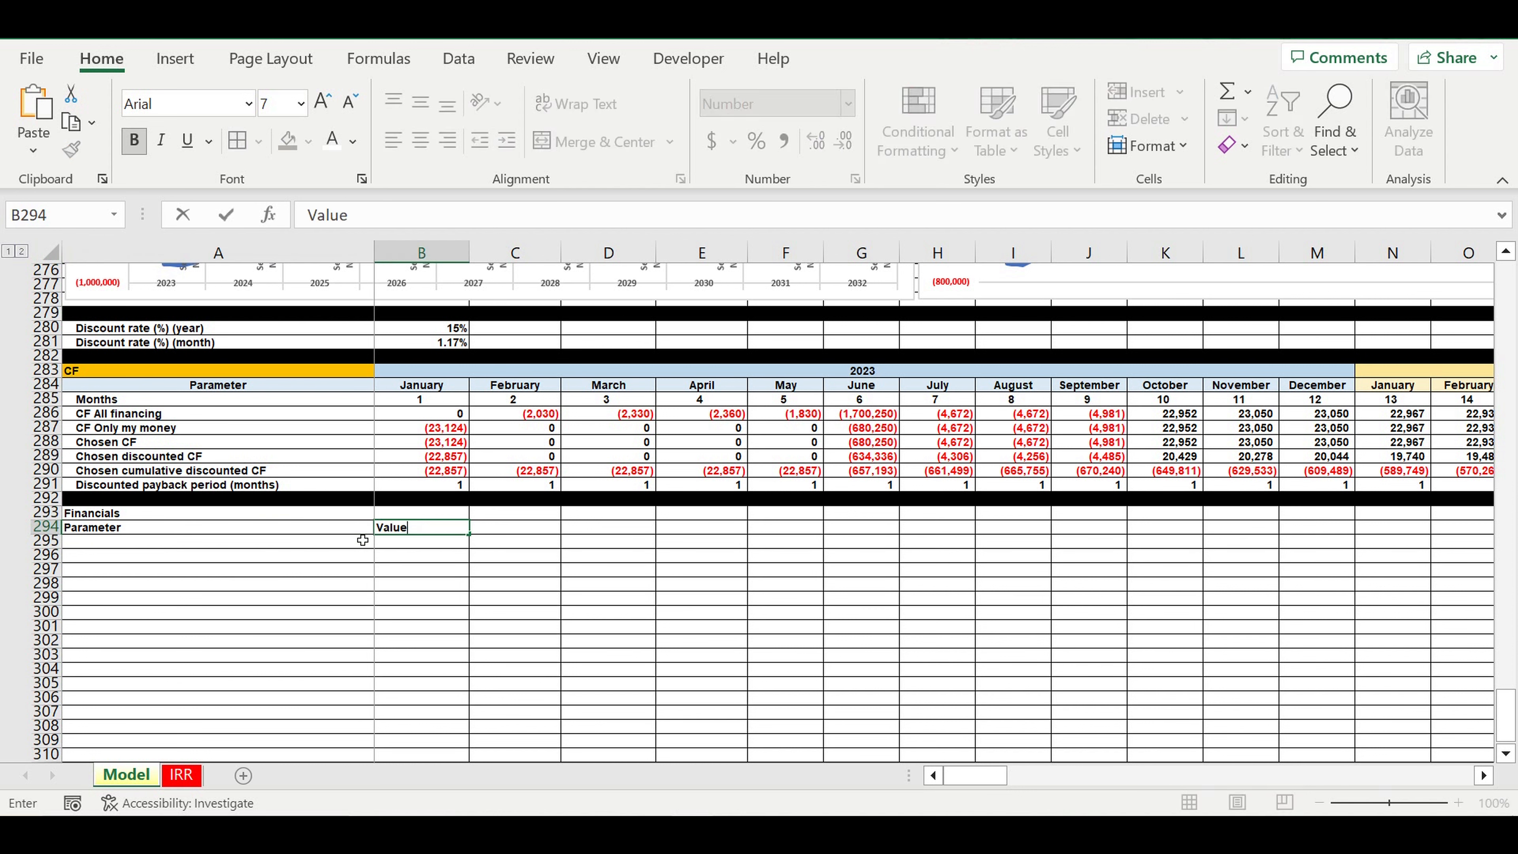
{"action": "key", "text": "Return"}
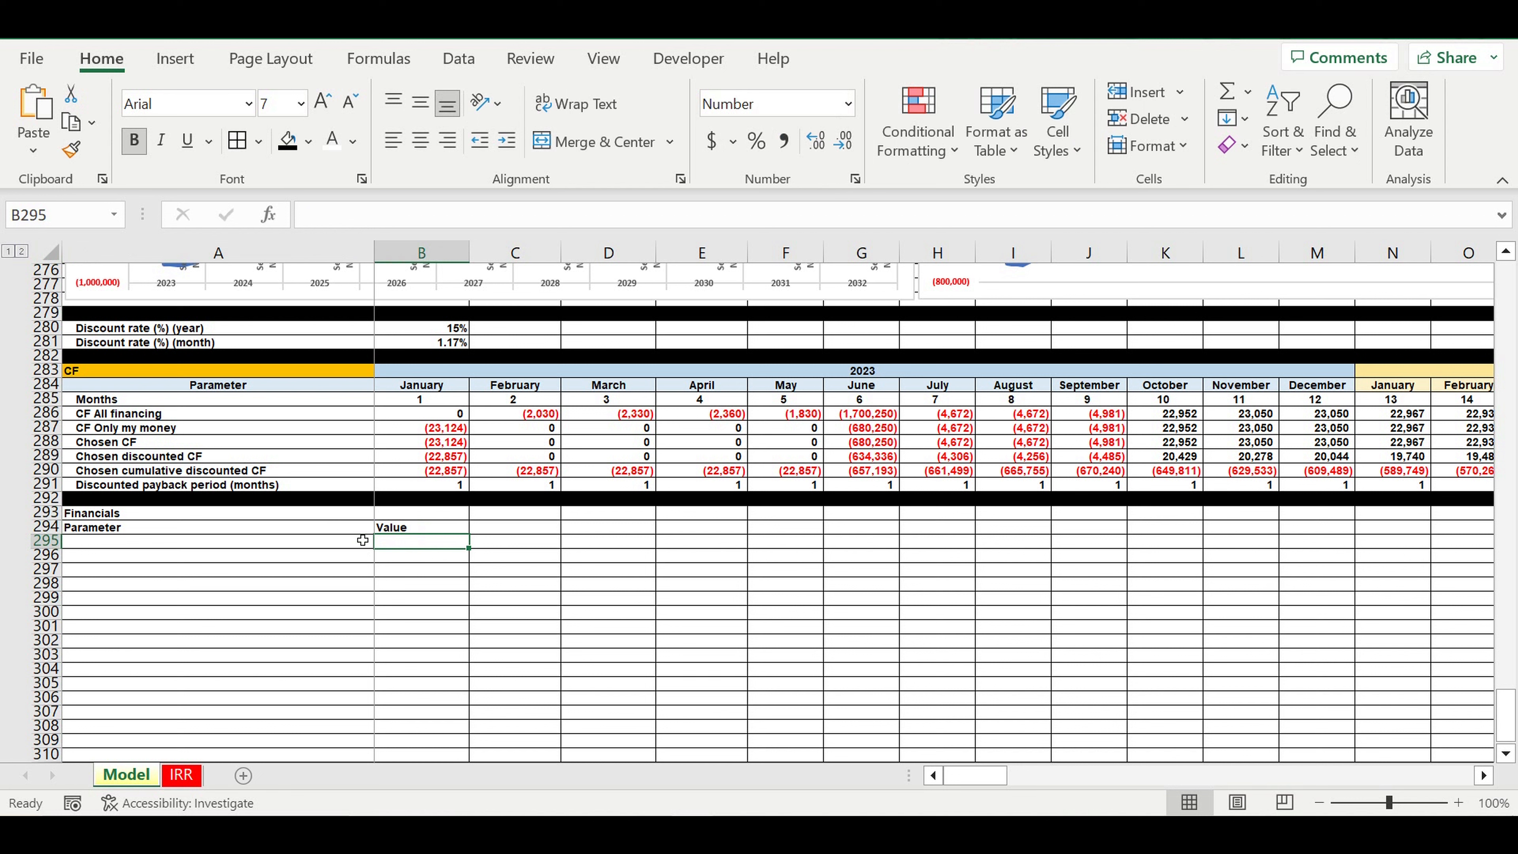
- Give the Parameter and Value headers in A294:B294 a light blue fill and centre their text
{"action": "left_click_drag", "start_coordinate": [386, 528], "coordinate": [335, 527]}
{"action": "left_click", "coordinate": [308, 141]}
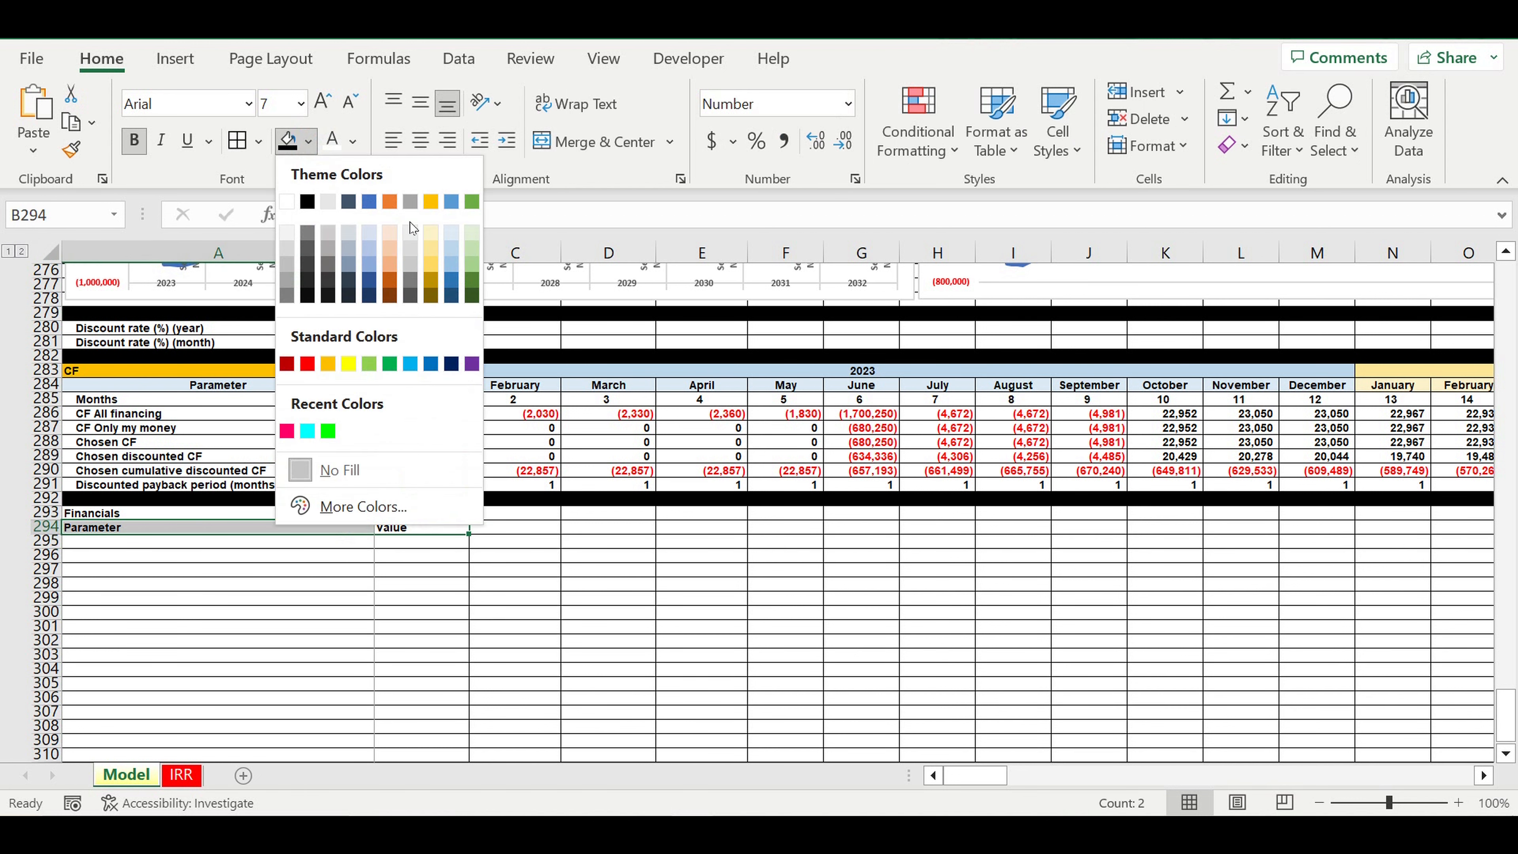
{"action": "left_click", "coordinate": [451, 234]}
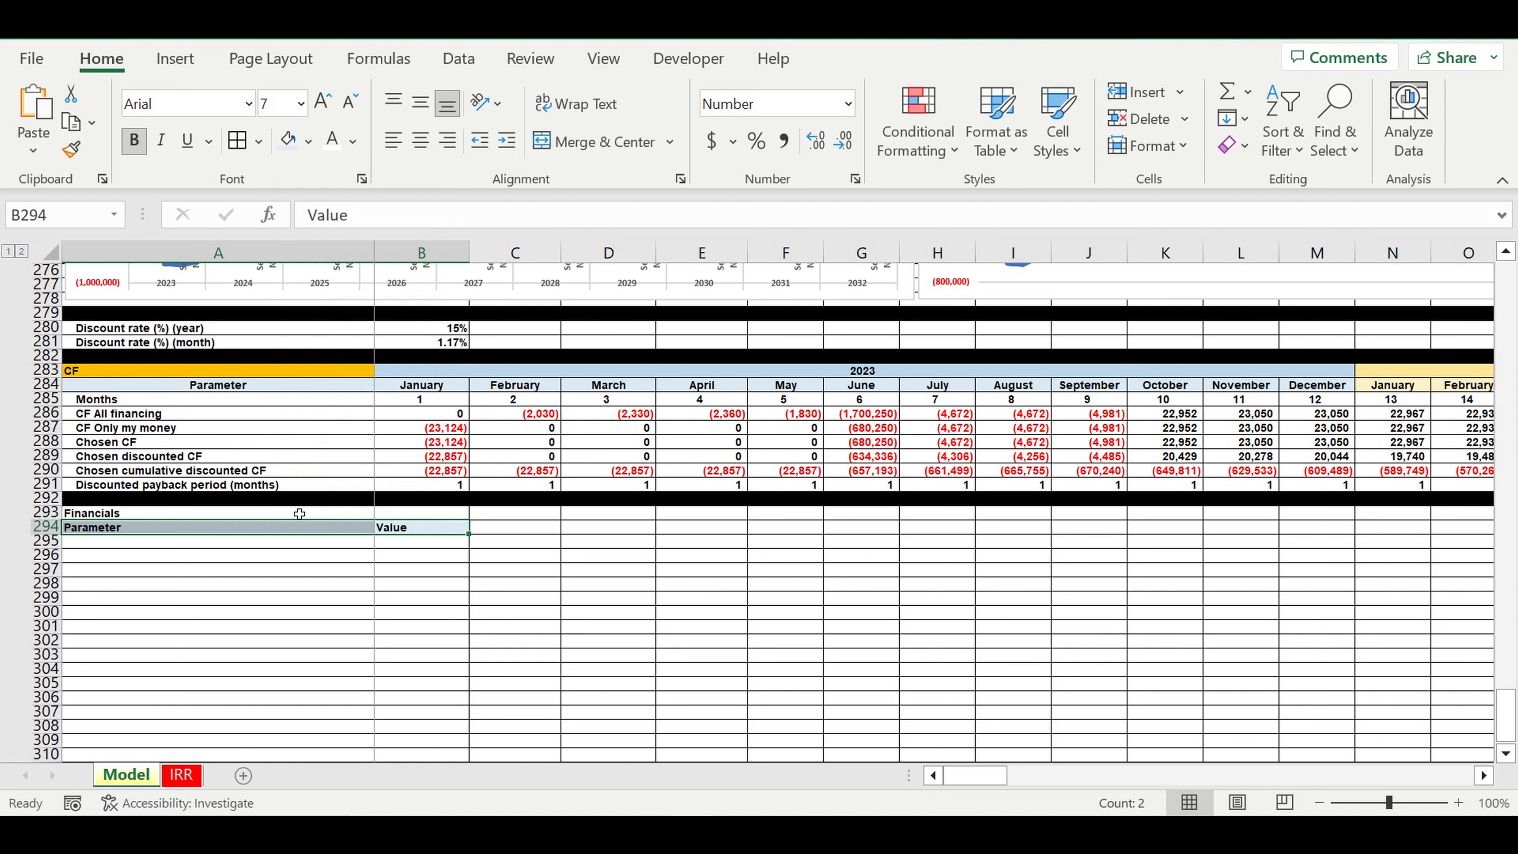
{"action": "left_click", "coordinate": [421, 141]}
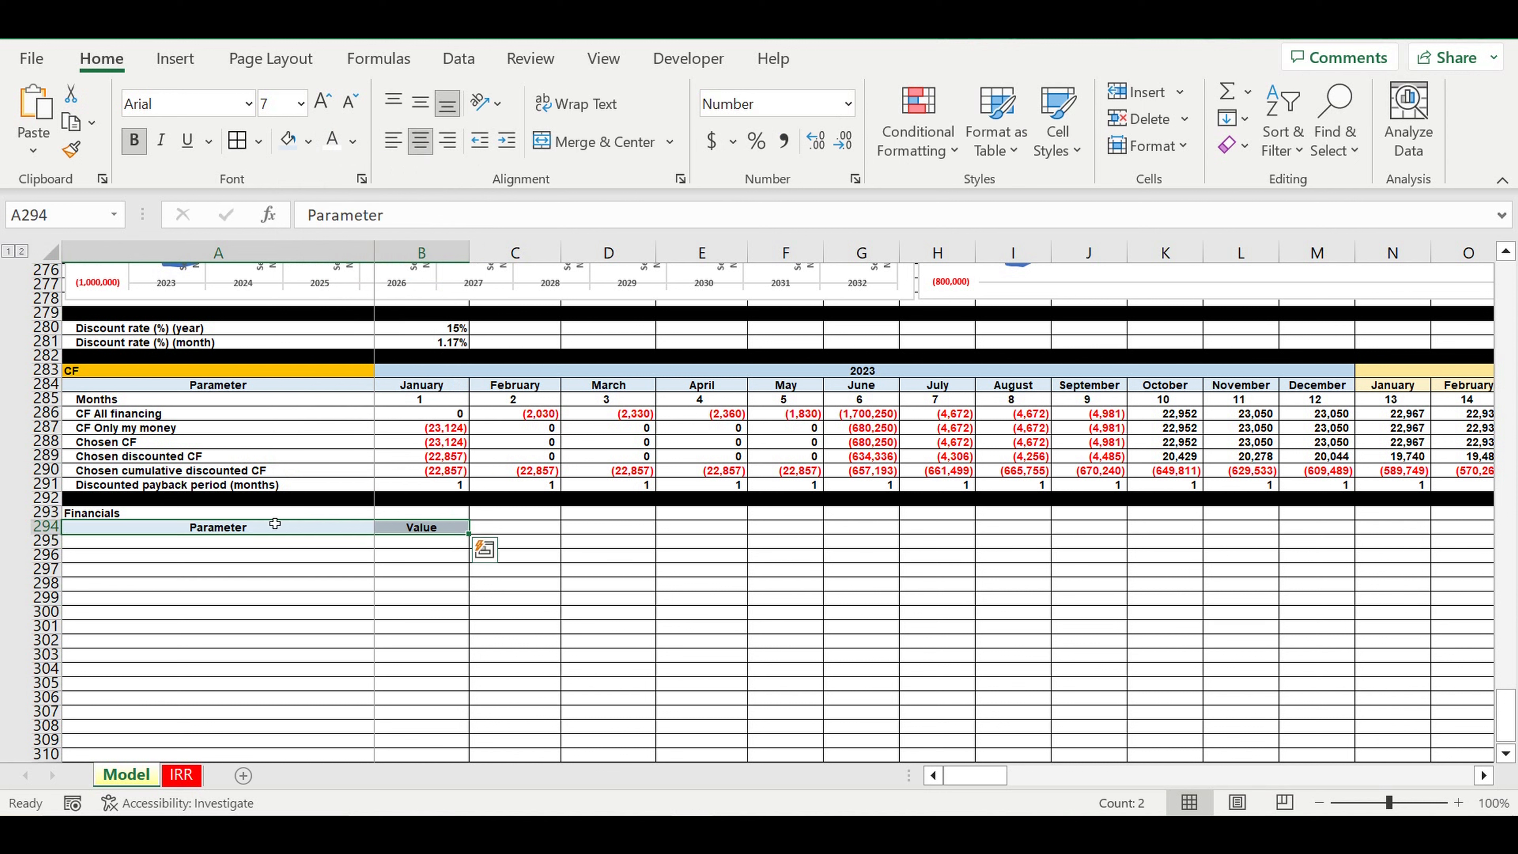
- Format the Financials heading in A293 with a standard purple fill and white text
{"action": "left_click", "coordinate": [258, 515]}
{"action": "left_click", "coordinate": [308, 141]}
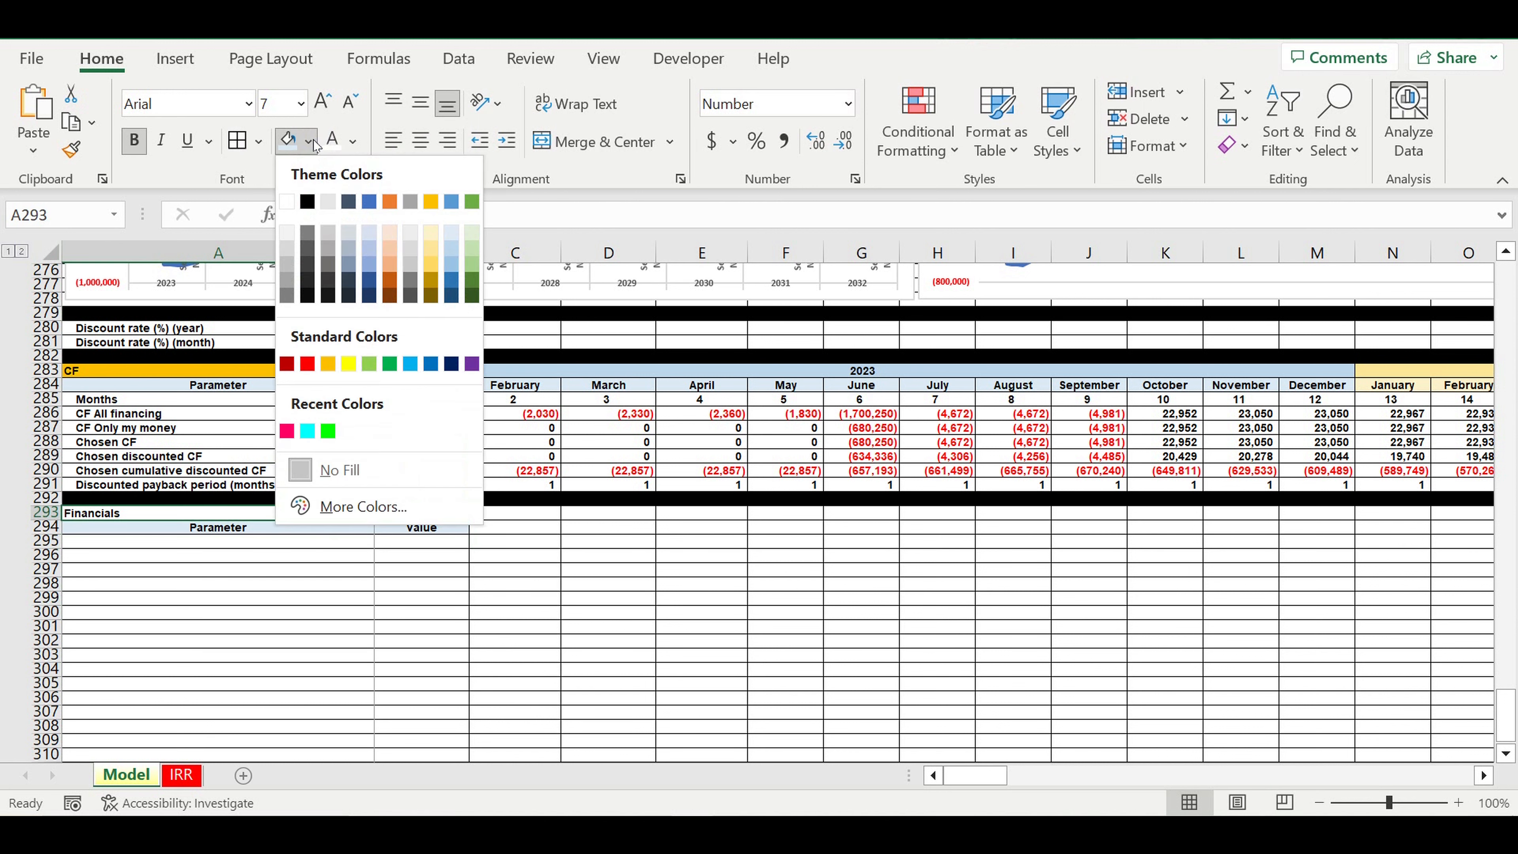
{"action": "left_click", "coordinate": [472, 363]}
{"action": "left_click", "coordinate": [334, 142]}
{"action": "left_click", "coordinate": [238, 625]}
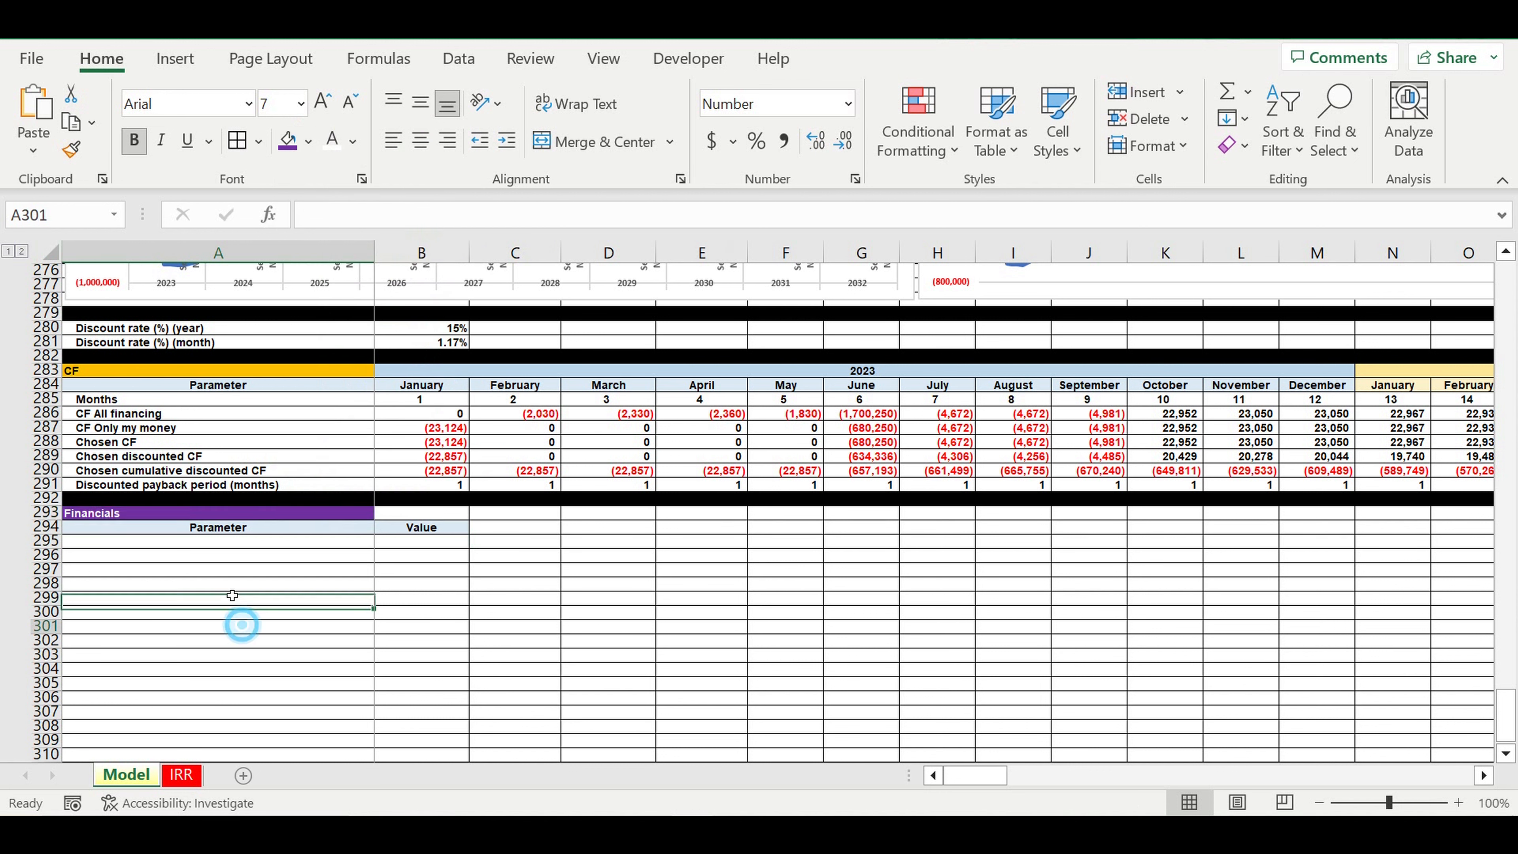
- Enter "Net Income (NI)" as the first parameter label in cell A295
{"action": "left_click", "coordinate": [217, 556]}
{"action": "left_click", "coordinate": [272, 541]}
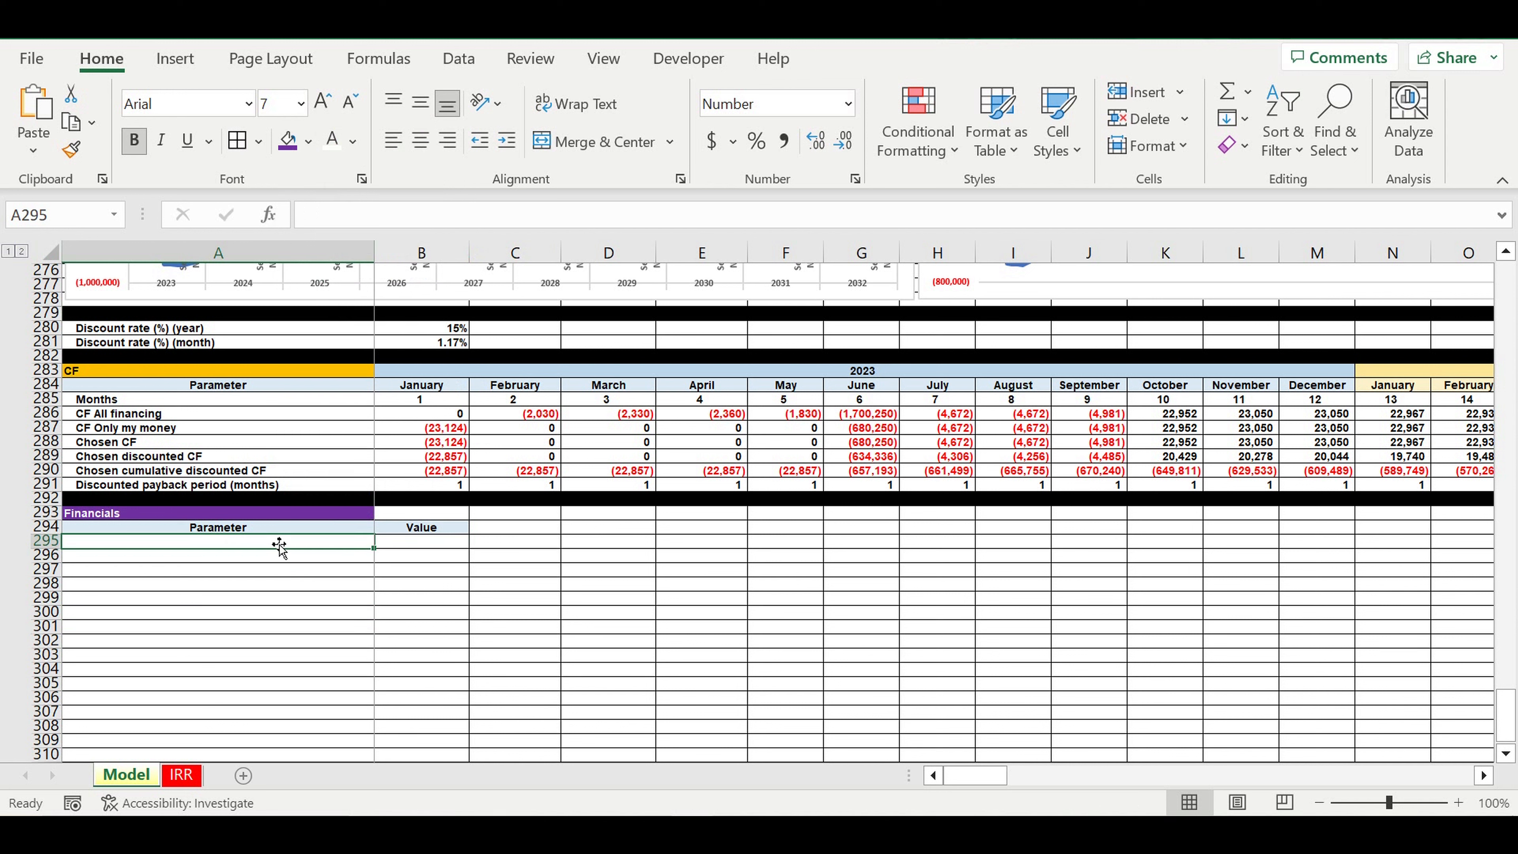
{"action": "type", "text": "Net Income"}
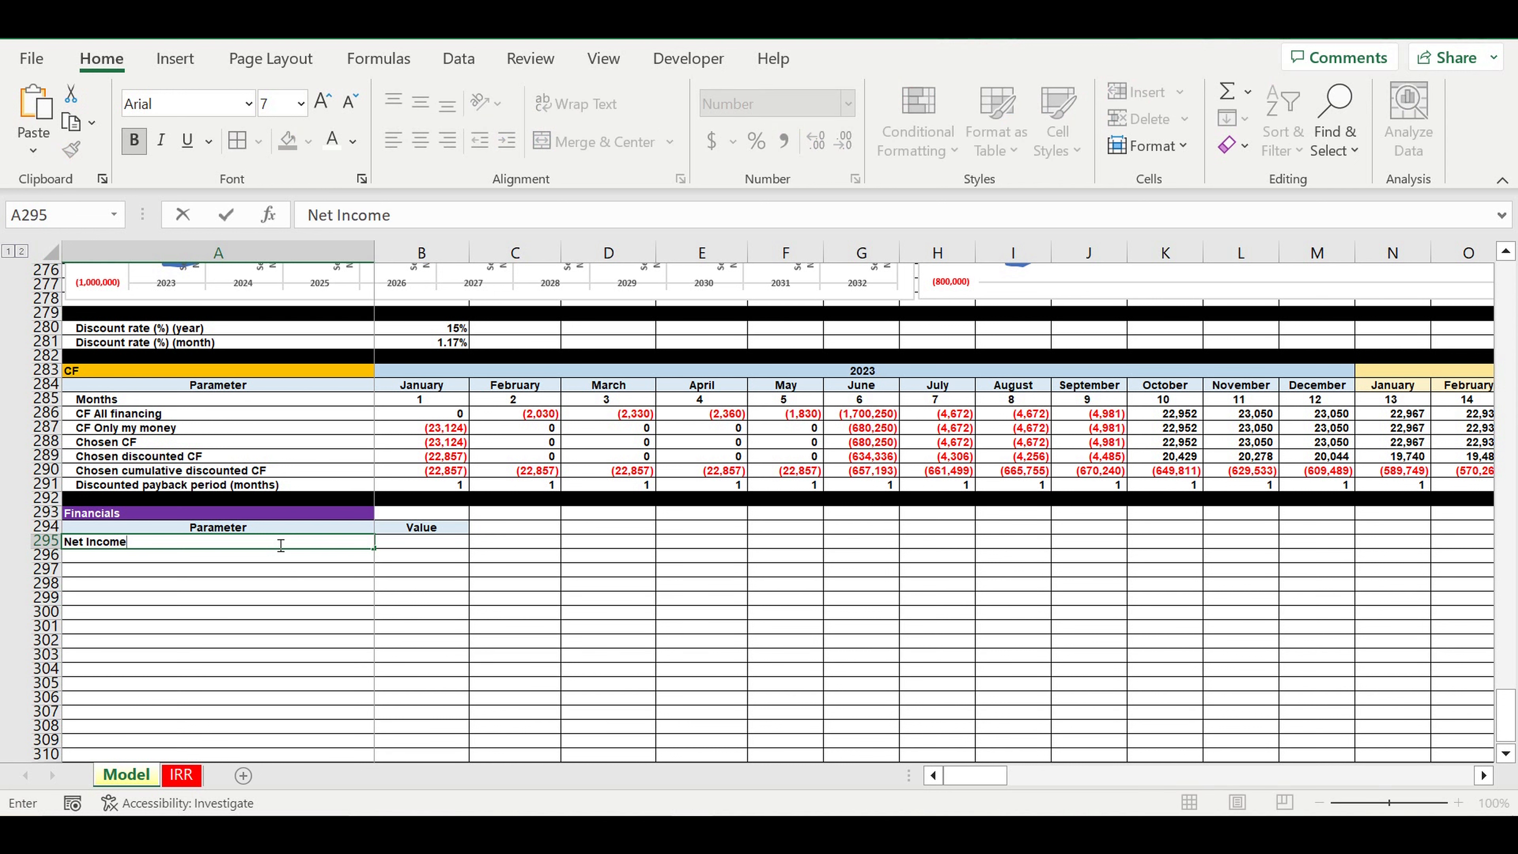
{"action": "type", "text": " (NI"}
{"action": "key", "text": "Return"}
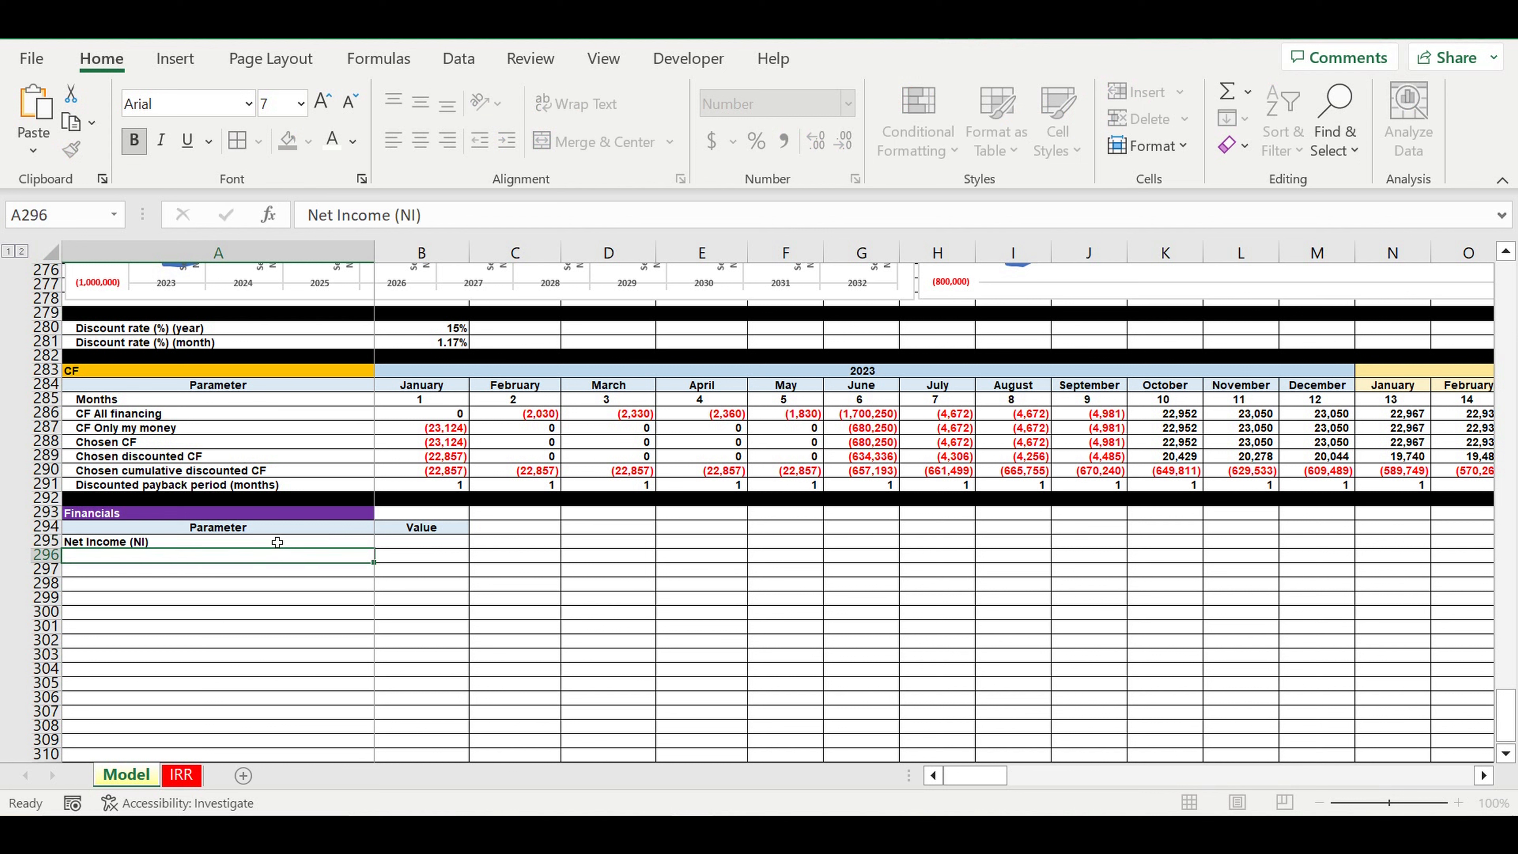
- Examine the payback charts and the cumulative CF rows 245 to 247 across to December 2032
{"action": "left_click", "coordinate": [292, 528]}
{"action": "left_click", "coordinate": [289, 543]}
{"action": "left_click", "coordinate": [424, 554]}
{"action": "scroll", "coordinate": [598, 658], "scroll_direction": "up", "scroll_amount": 3}
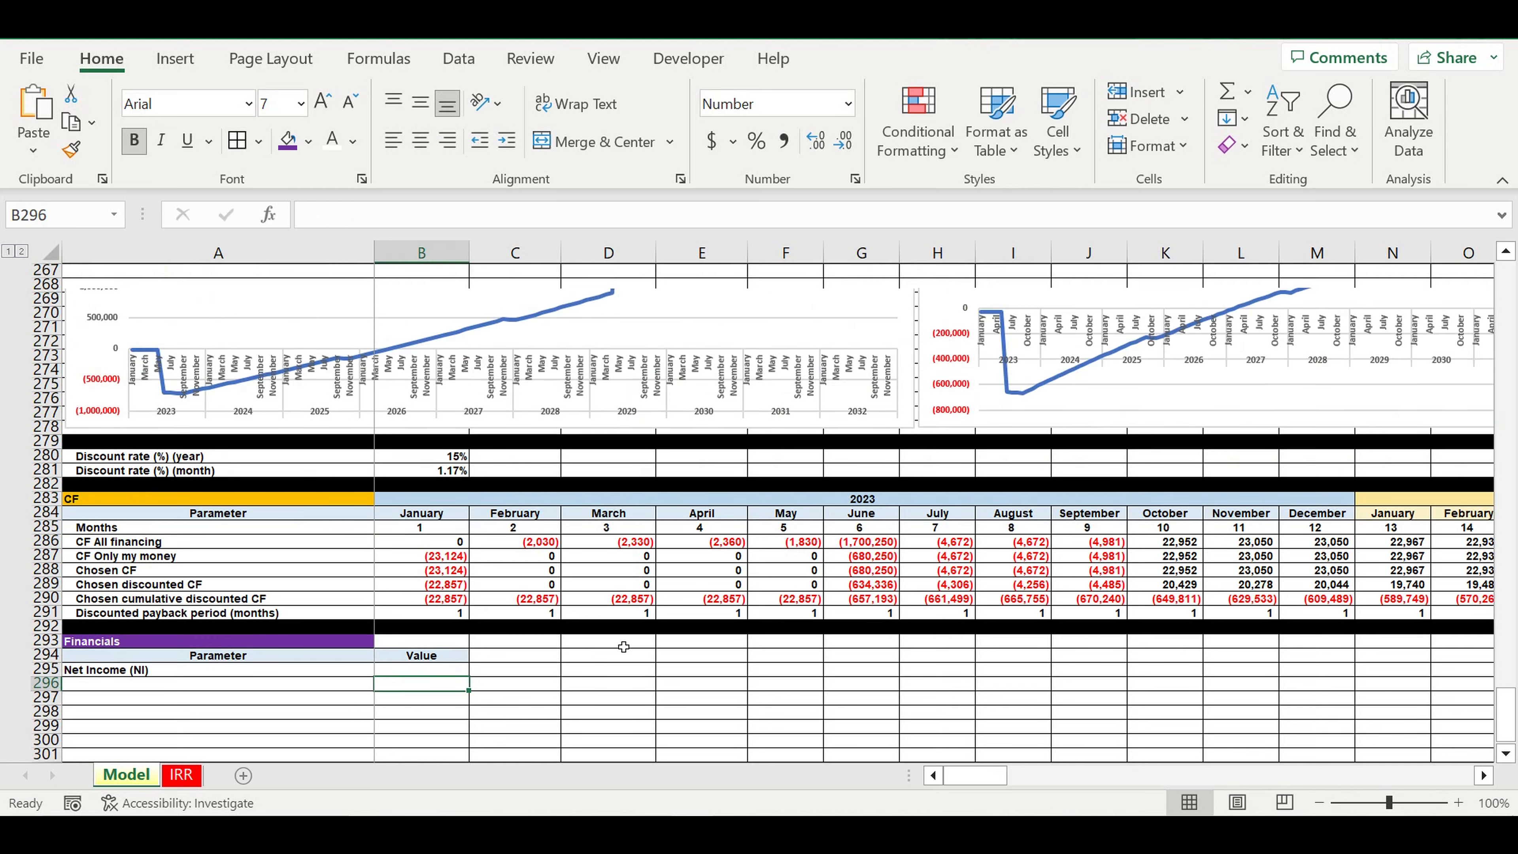
{"action": "scroll", "coordinate": [624, 643], "scroll_direction": "up", "scroll_amount": 2}
{"action": "scroll", "coordinate": [636, 587], "scroll_direction": "up", "scroll_amount": 2}
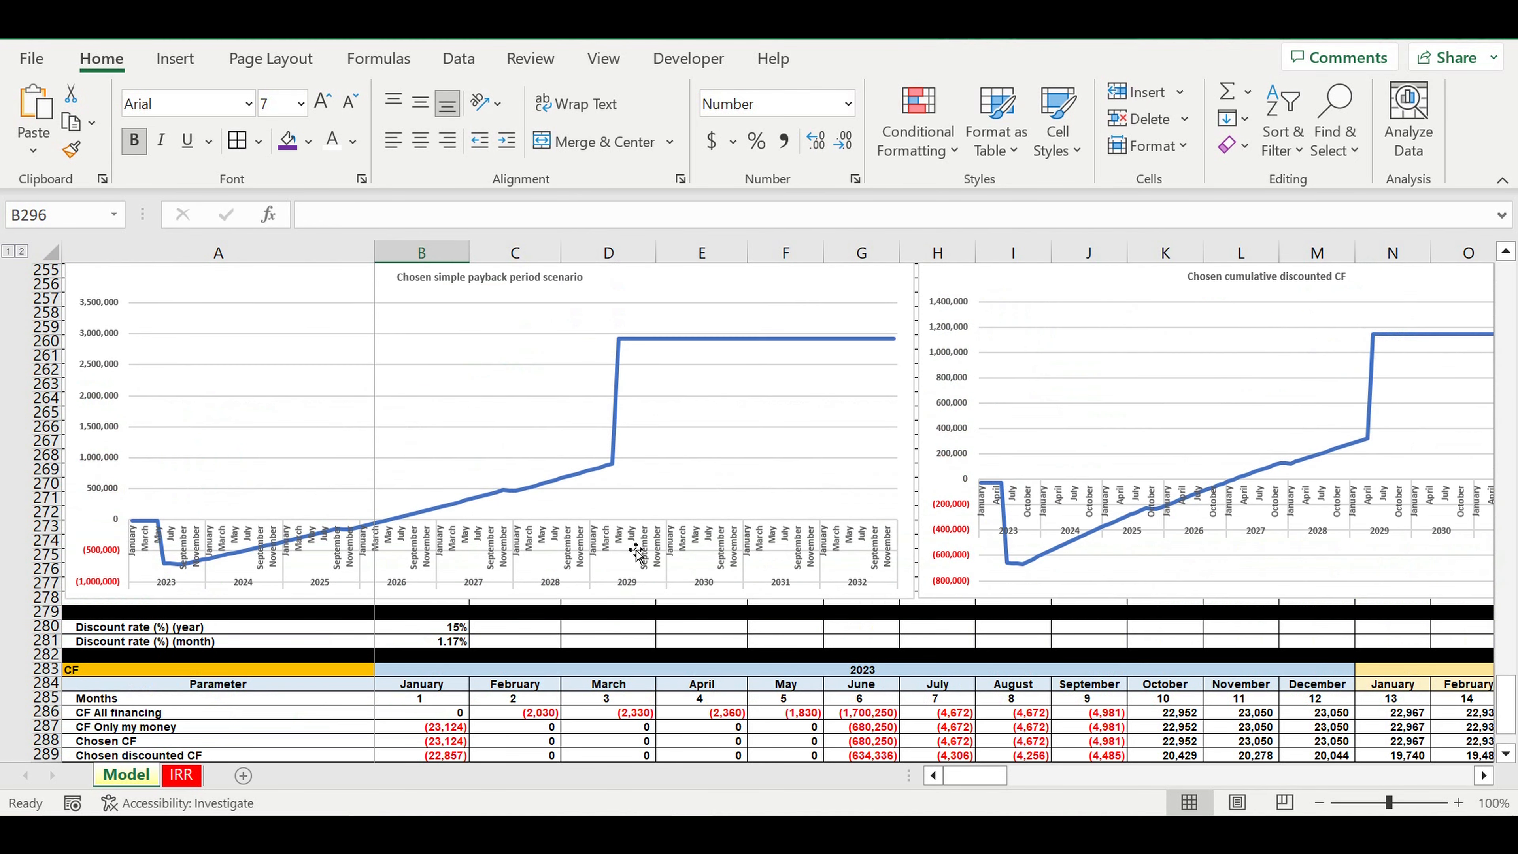
{"action": "left_click", "coordinate": [712, 291]}
{"action": "scroll", "coordinate": [766, 442], "scroll_direction": "up", "scroll_amount": 2}
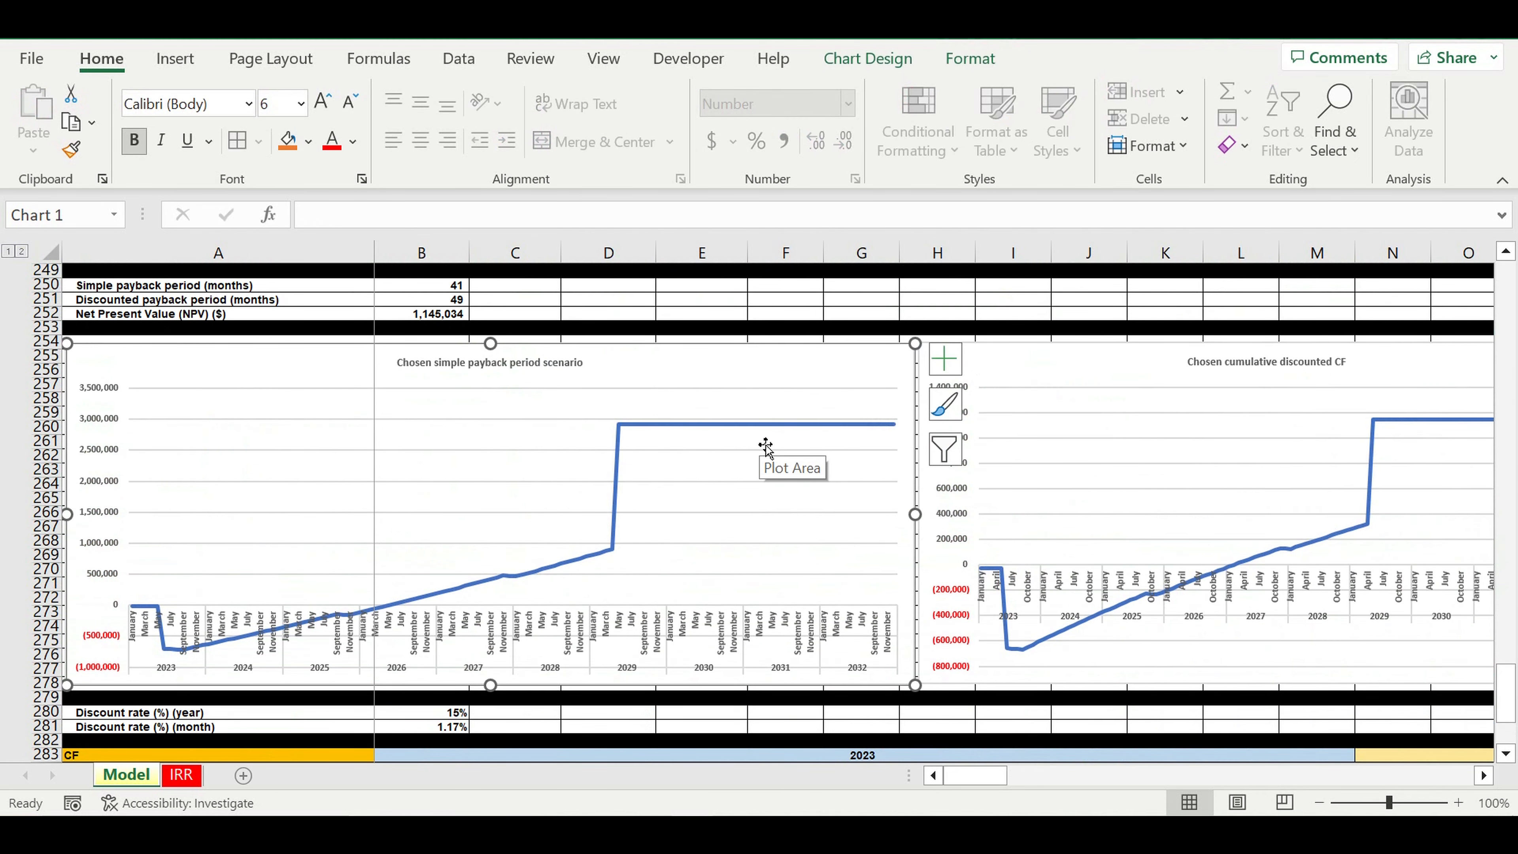
{"action": "scroll", "coordinate": [762, 444], "scroll_direction": "up", "scroll_amount": 2}
{"action": "scroll", "coordinate": [762, 444], "scroll_direction": "up", "scroll_amount": 1}
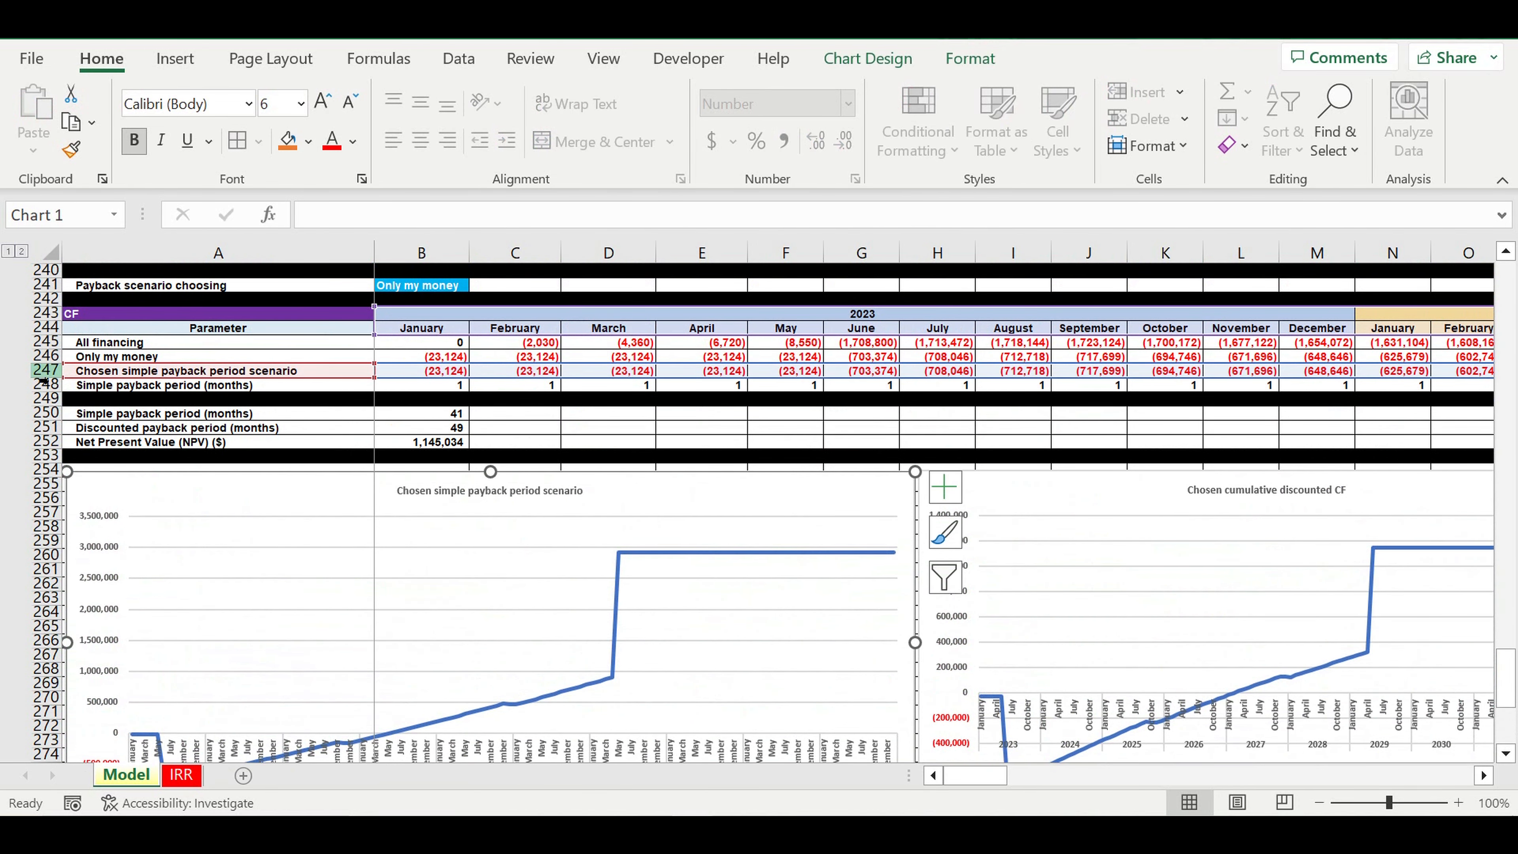
{"action": "left_click_drag", "start_coordinate": [986, 776], "coordinate": [1439, 776]}
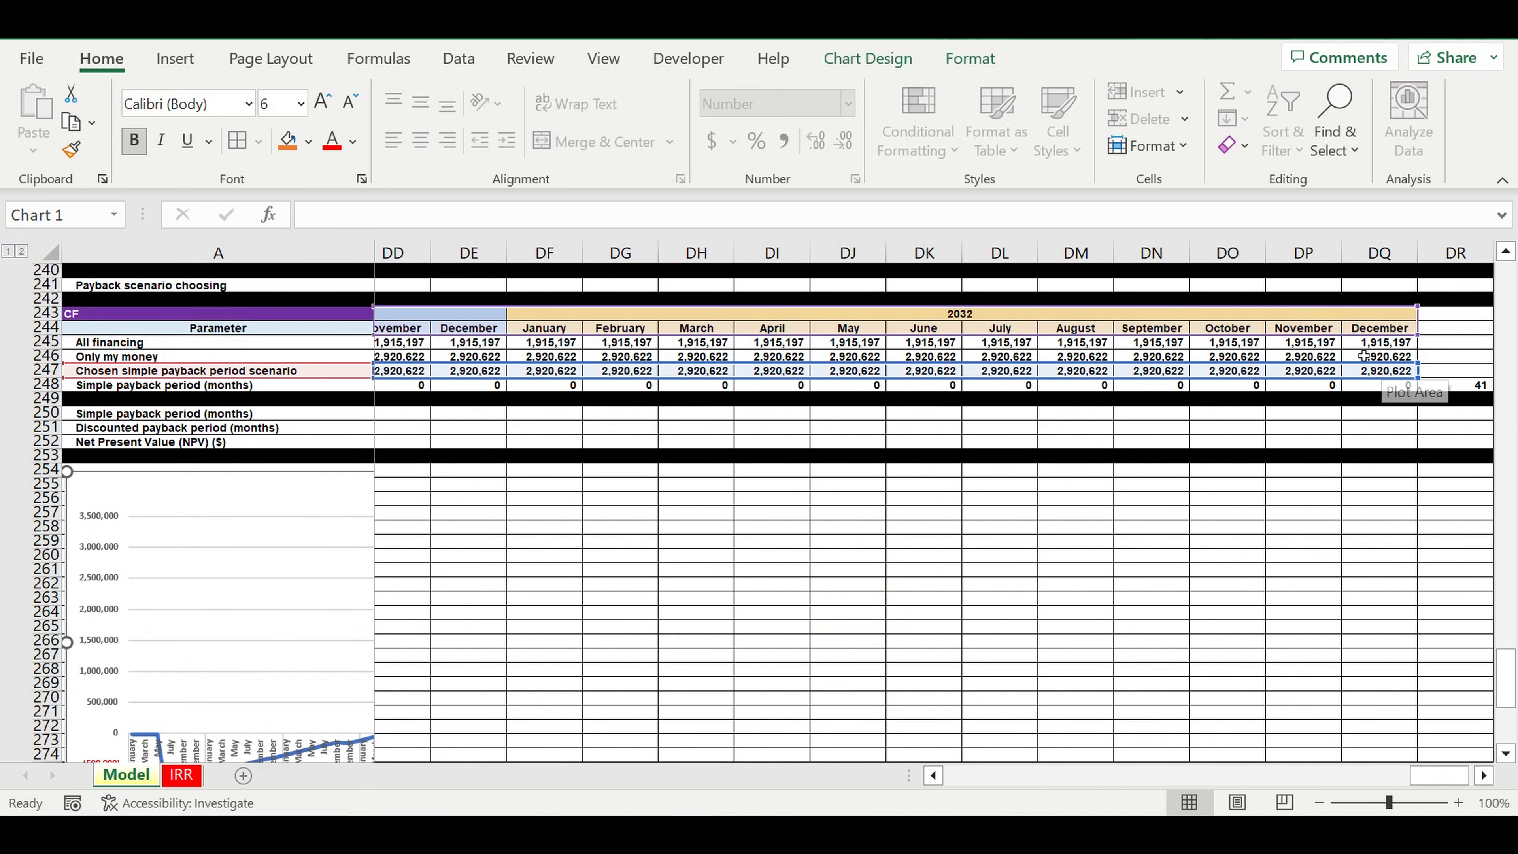
{"action": "left_click_drag", "start_coordinate": [1435, 776], "coordinate": [663, 672]}
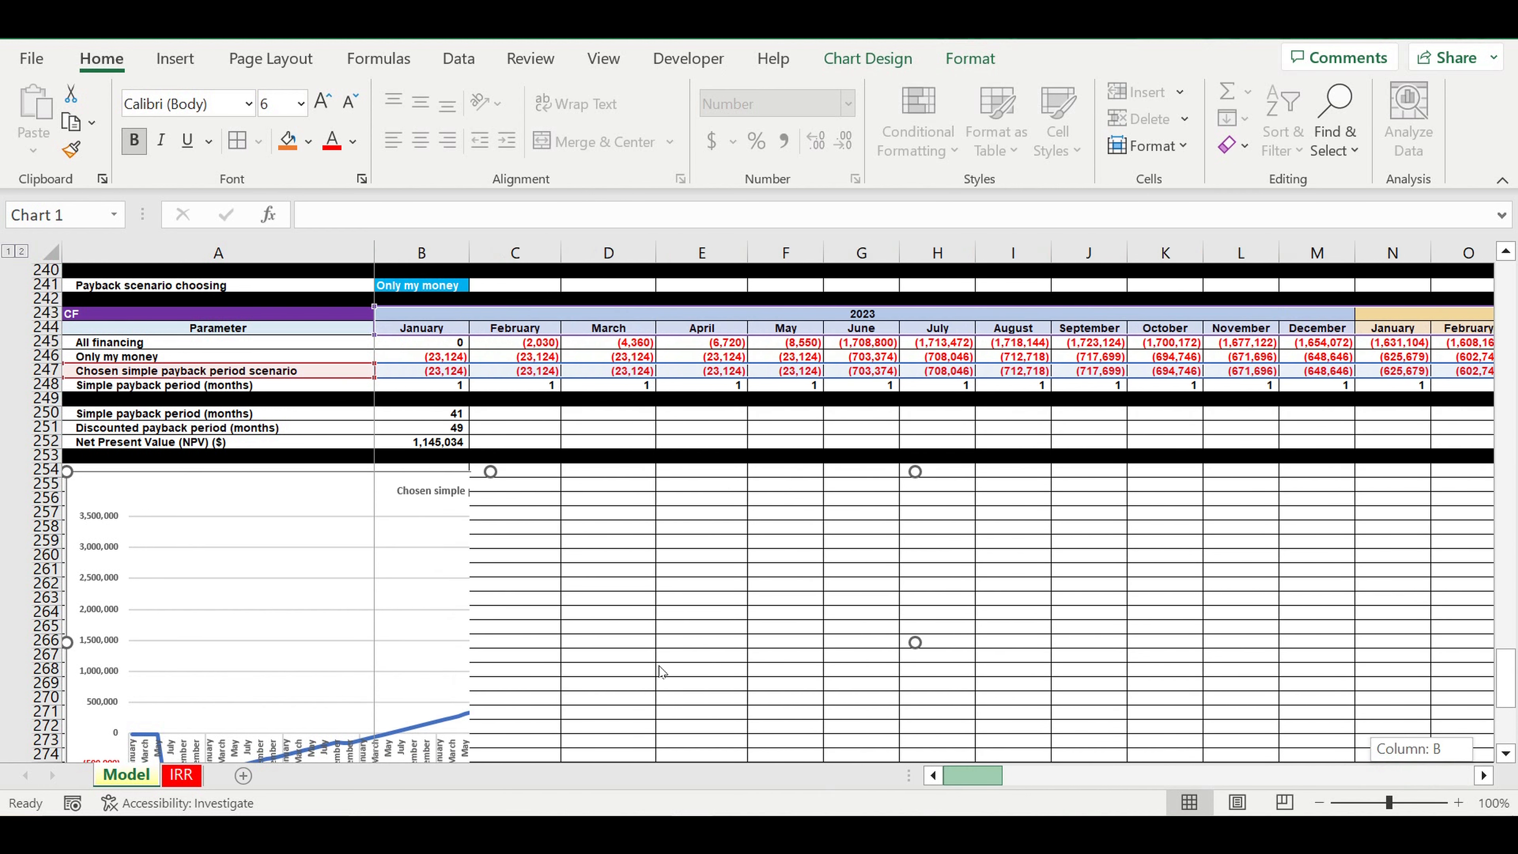
- Link the Net Income value in B295 to the December 2032 chosen simple payback period scenario with =DQ247
{"action": "scroll", "coordinate": [663, 673], "scroll_direction": "down", "scroll_amount": 15}
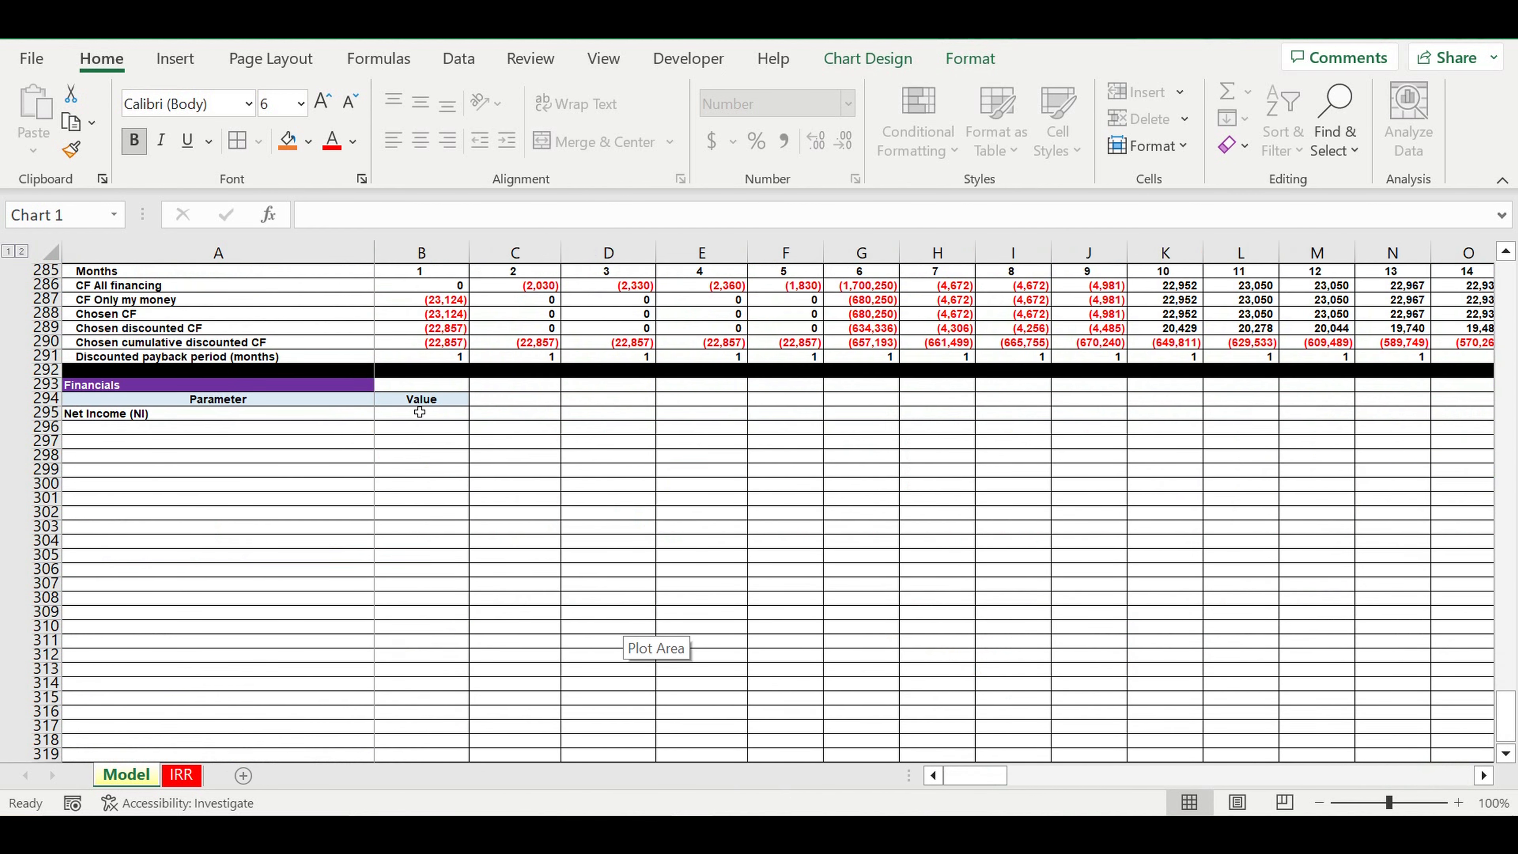
{"action": "left_click", "coordinate": [420, 412]}
{"action": "type", "text": "="}
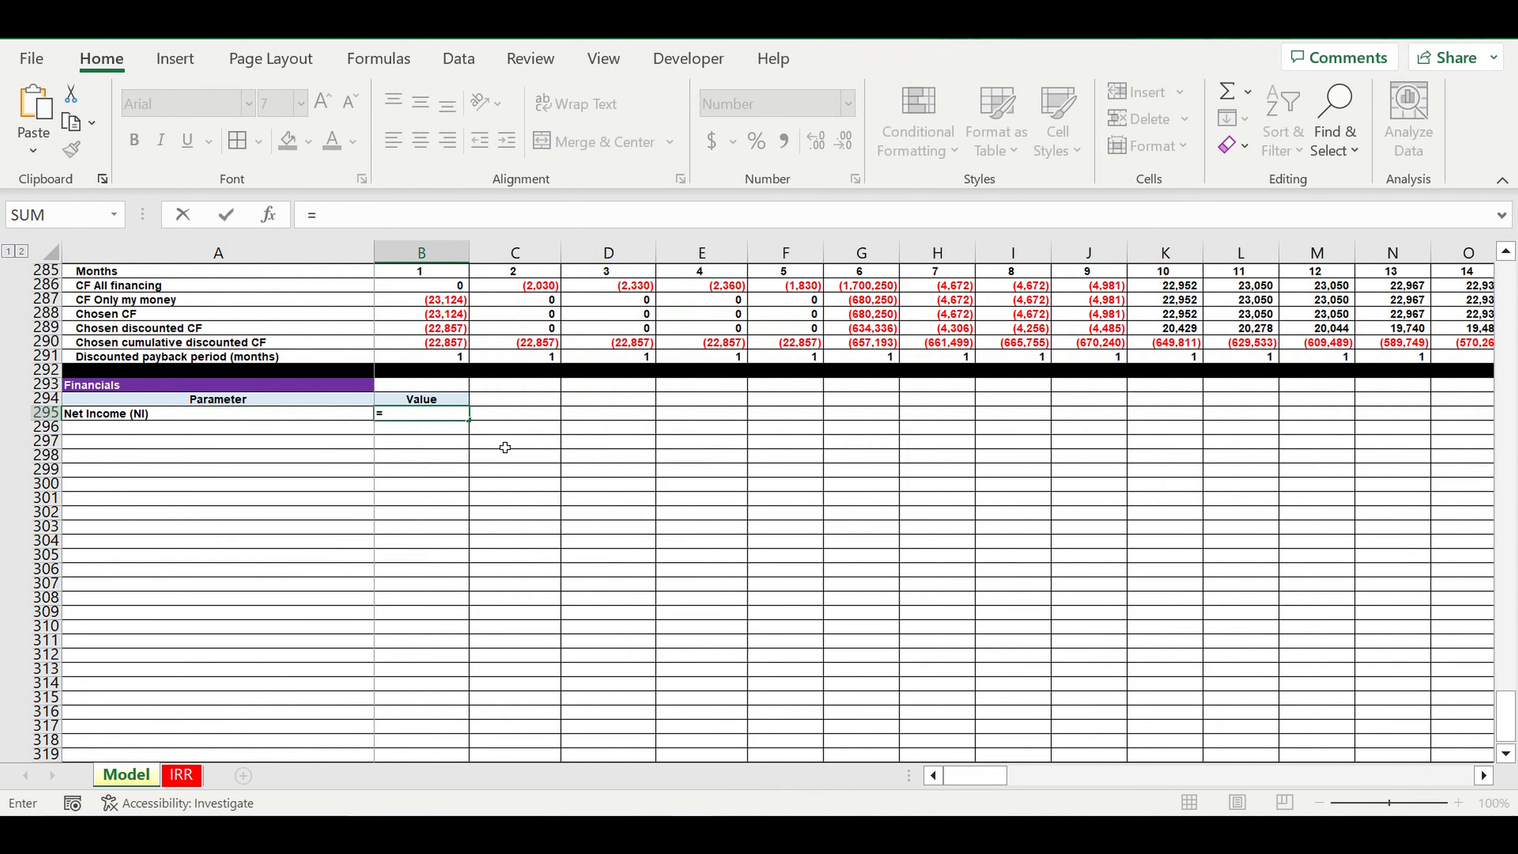
{"action": "scroll", "coordinate": [505, 447], "scroll_direction": "up", "scroll_amount": 20}
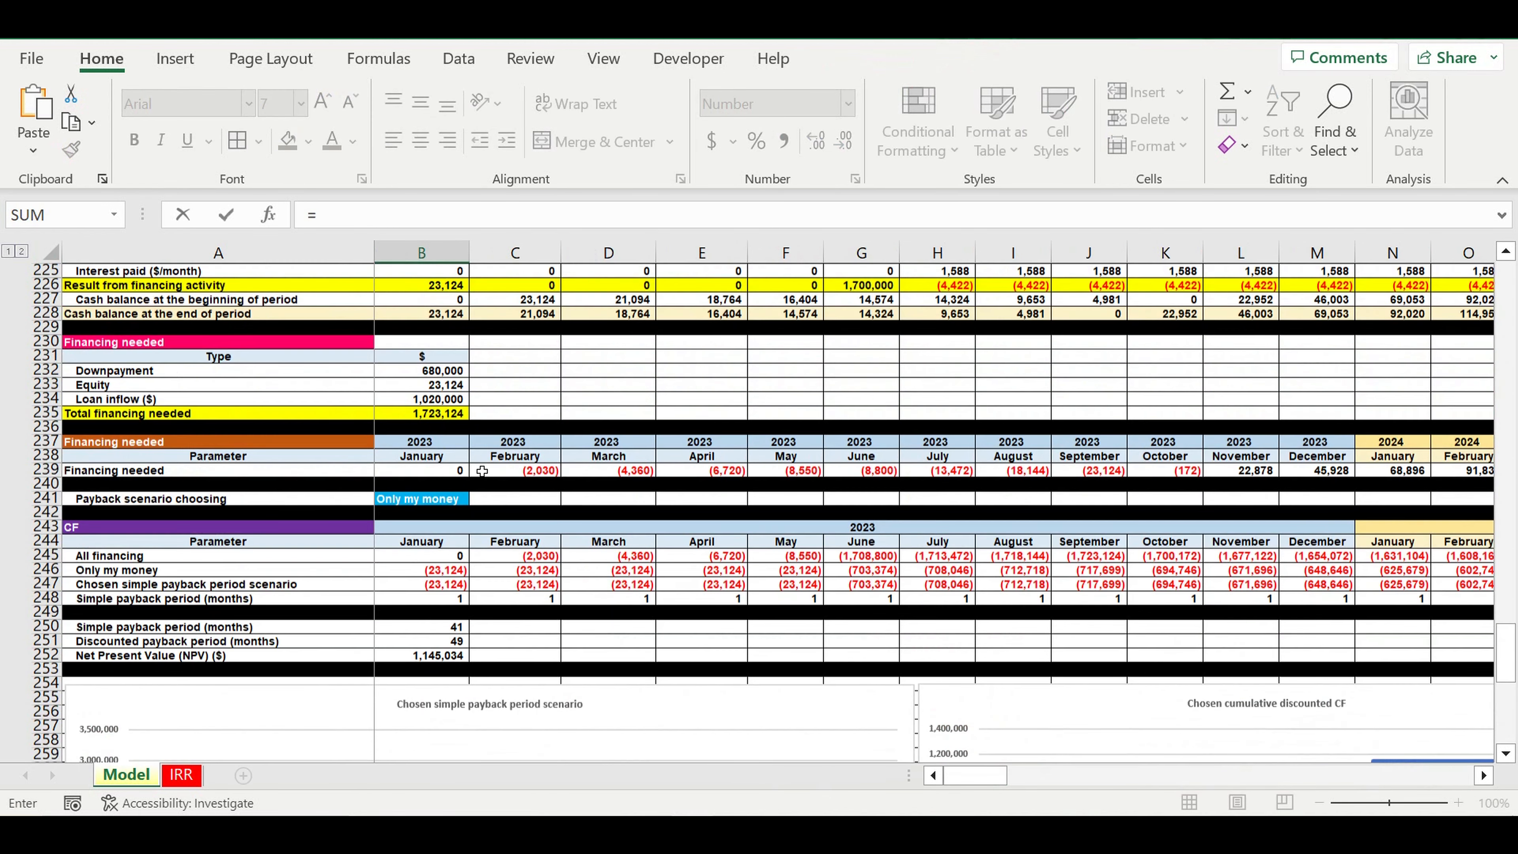
{"action": "left_click_drag", "start_coordinate": [1002, 788], "coordinate": [1058, 778]}
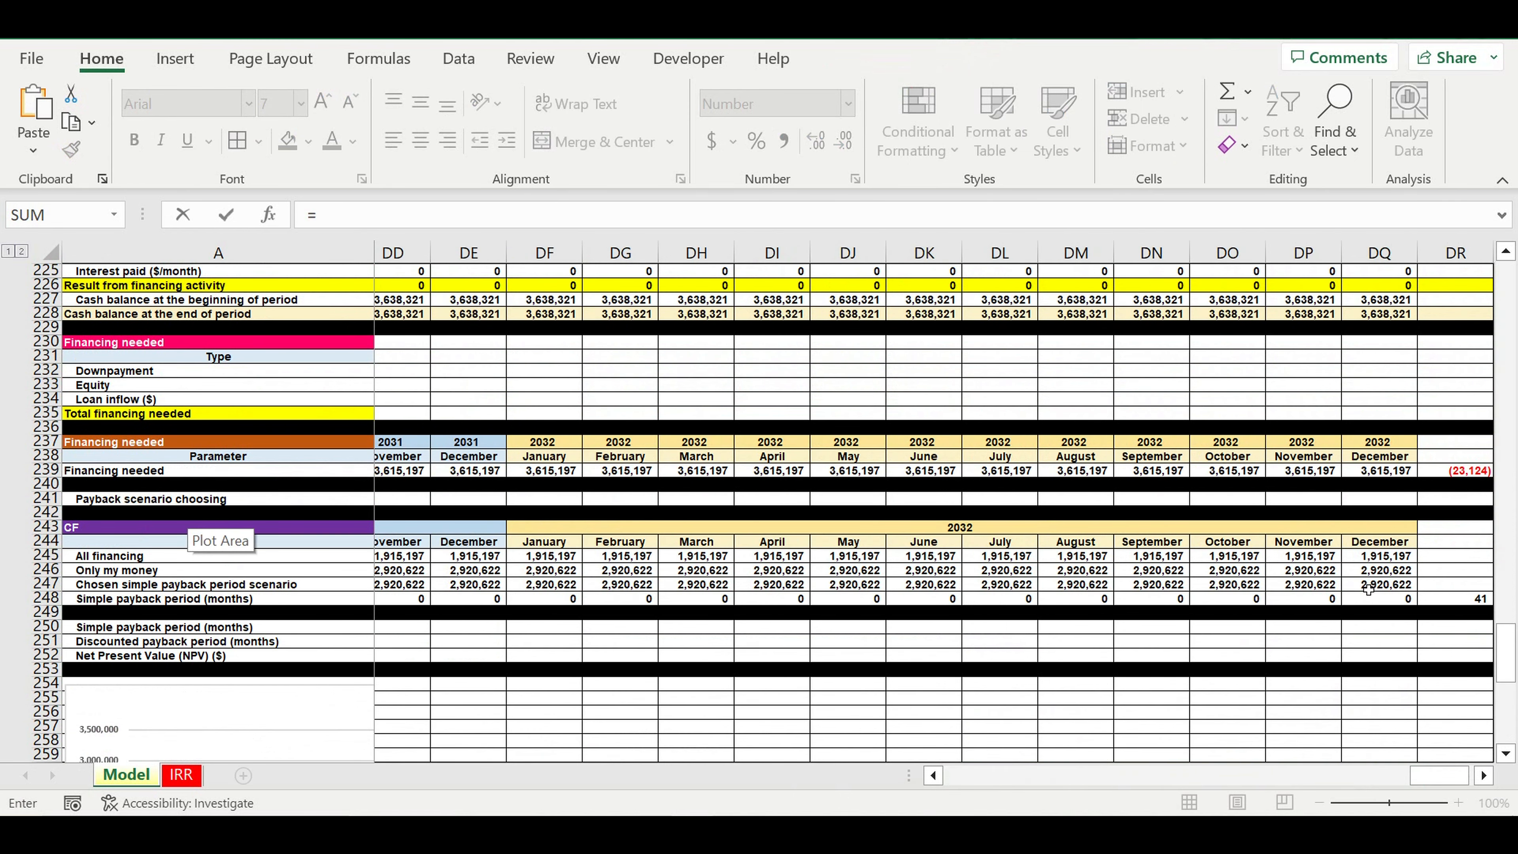
{"action": "left_click", "coordinate": [1386, 570]}
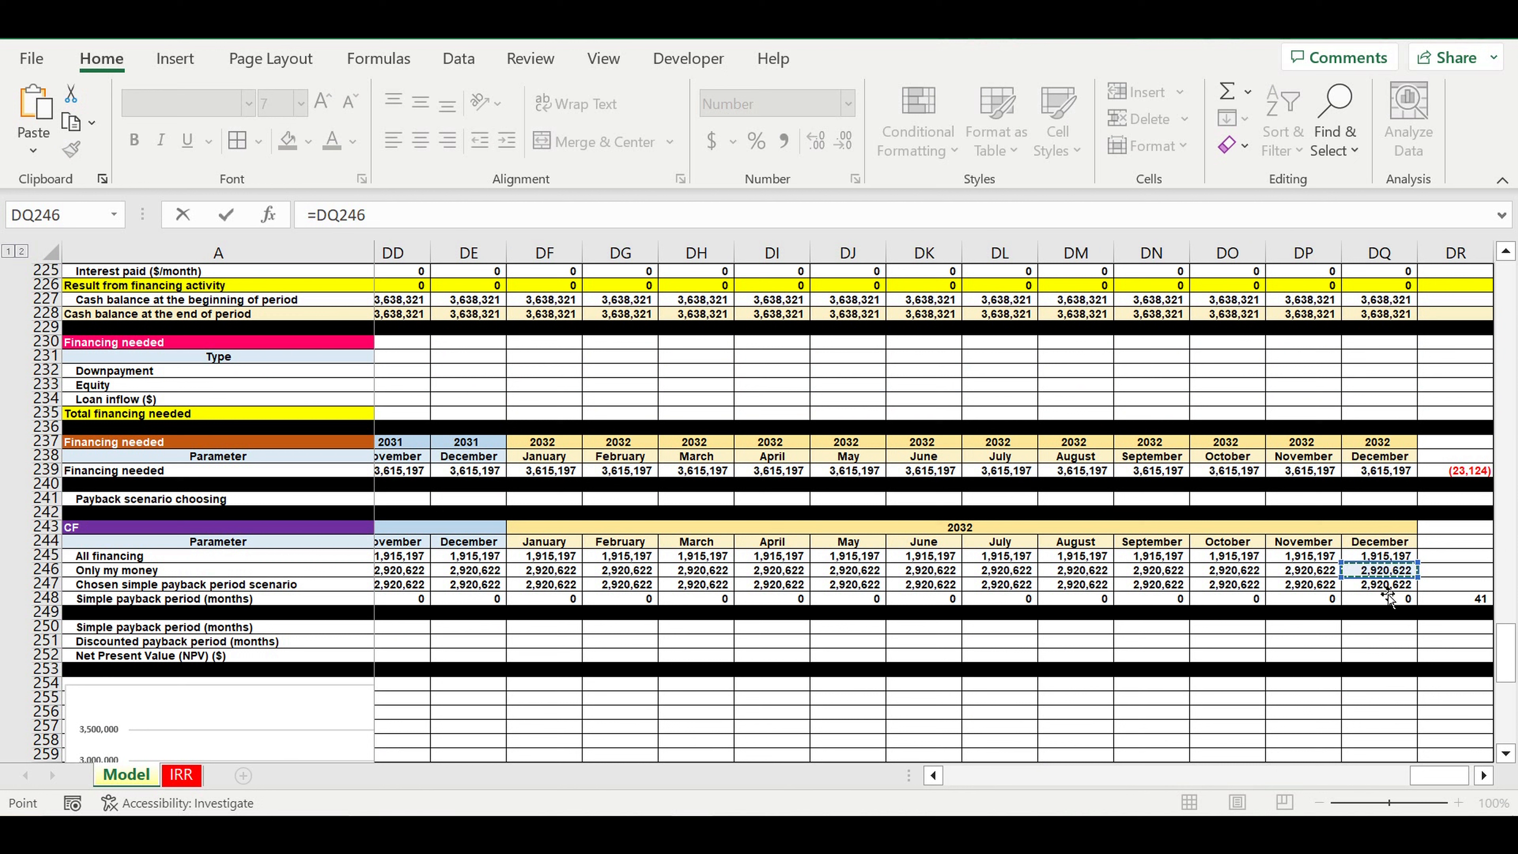
{"action": "key", "text": "Down"}
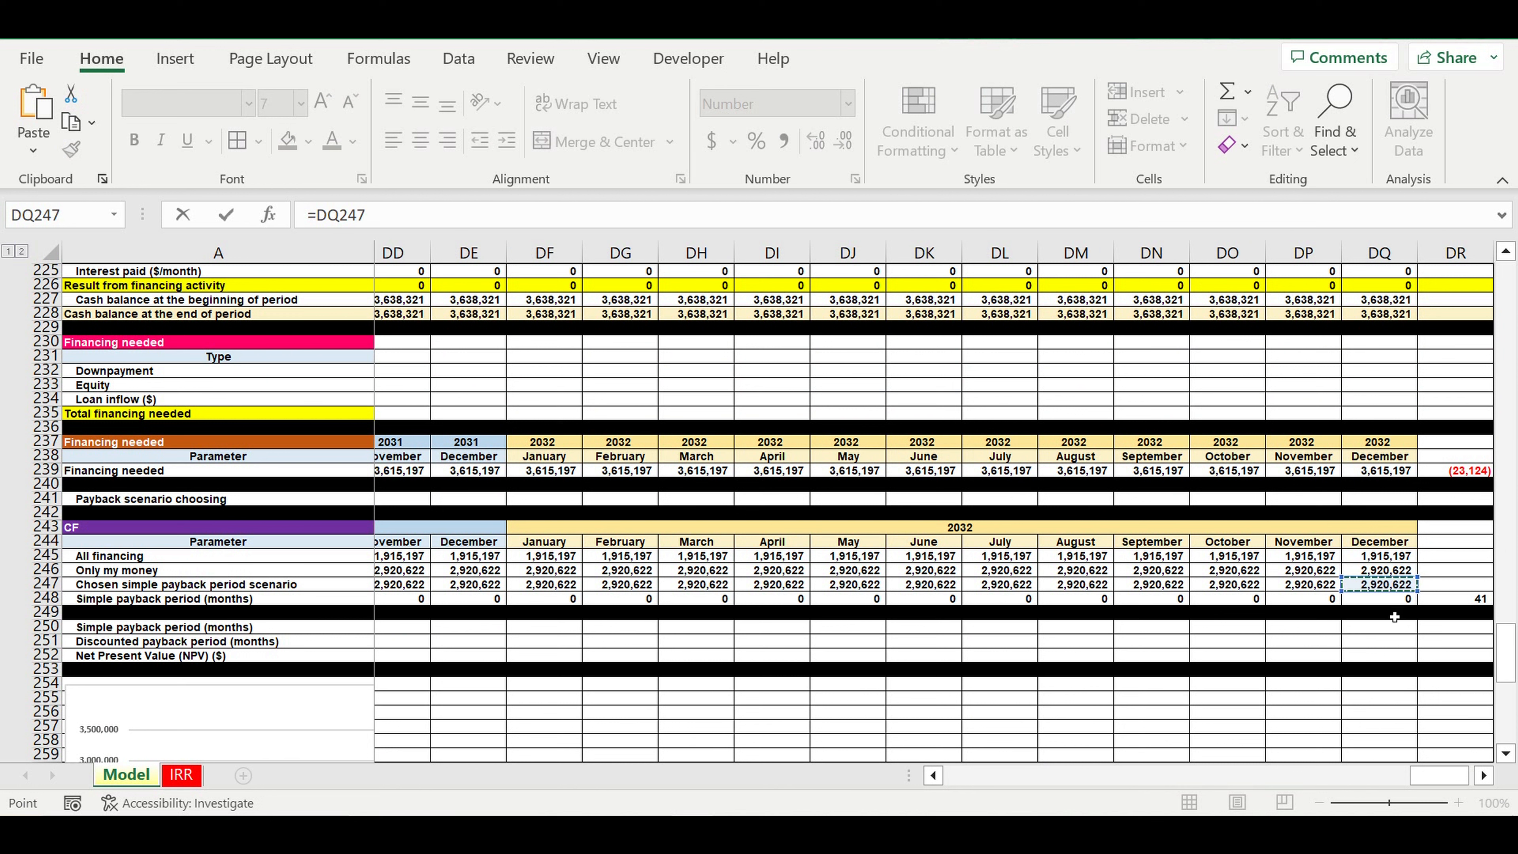
{"action": "key", "text": "Return"}
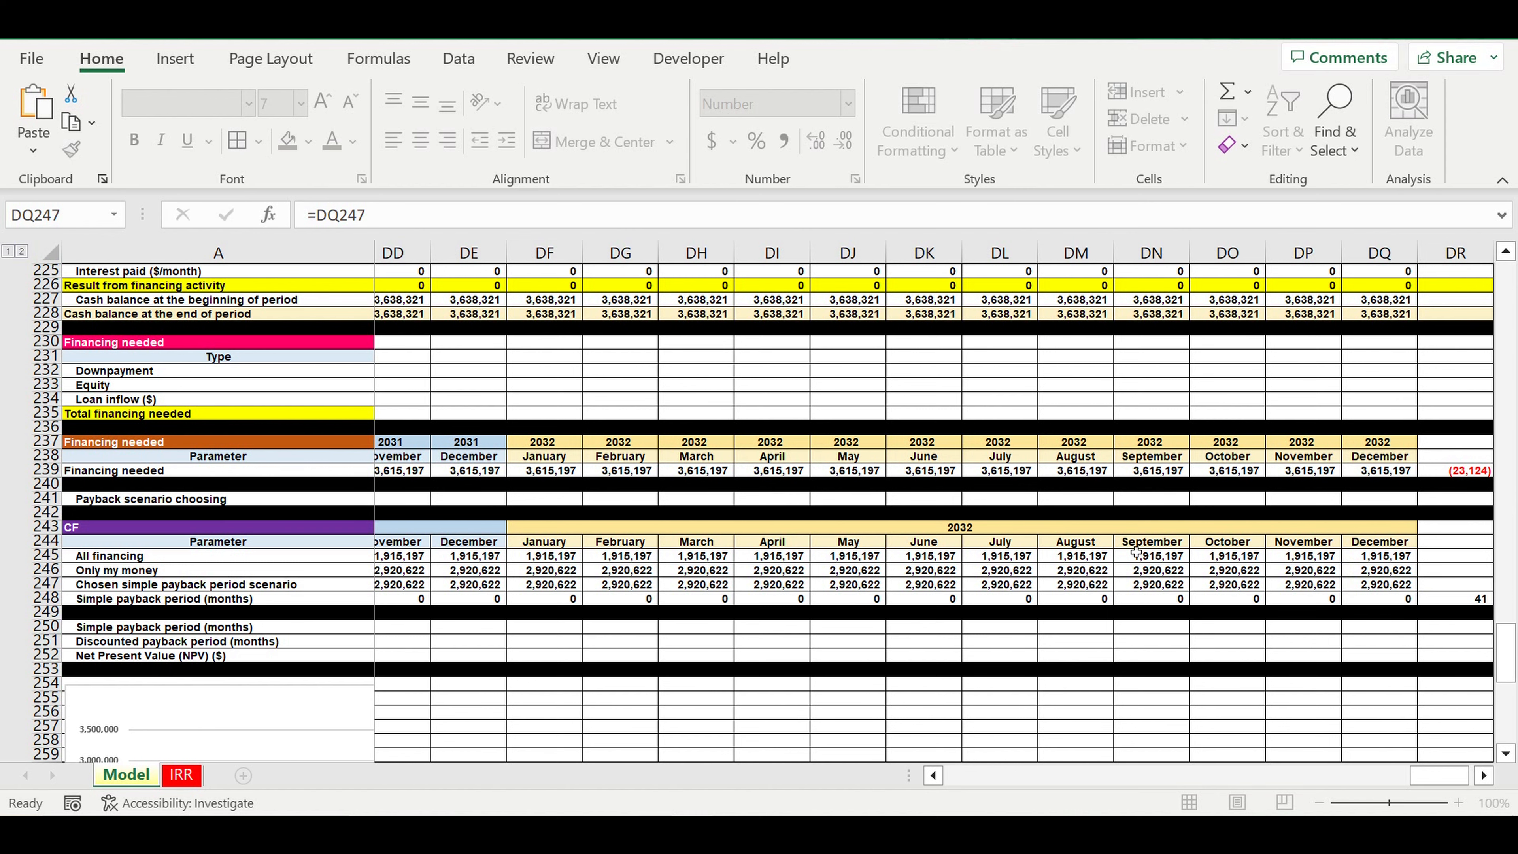
- Add the Net Present Value label in A296 by linking it to the existing label with =A252
{"action": "scroll", "coordinate": [887, 570], "scroll_direction": "down", "scroll_amount": 2}
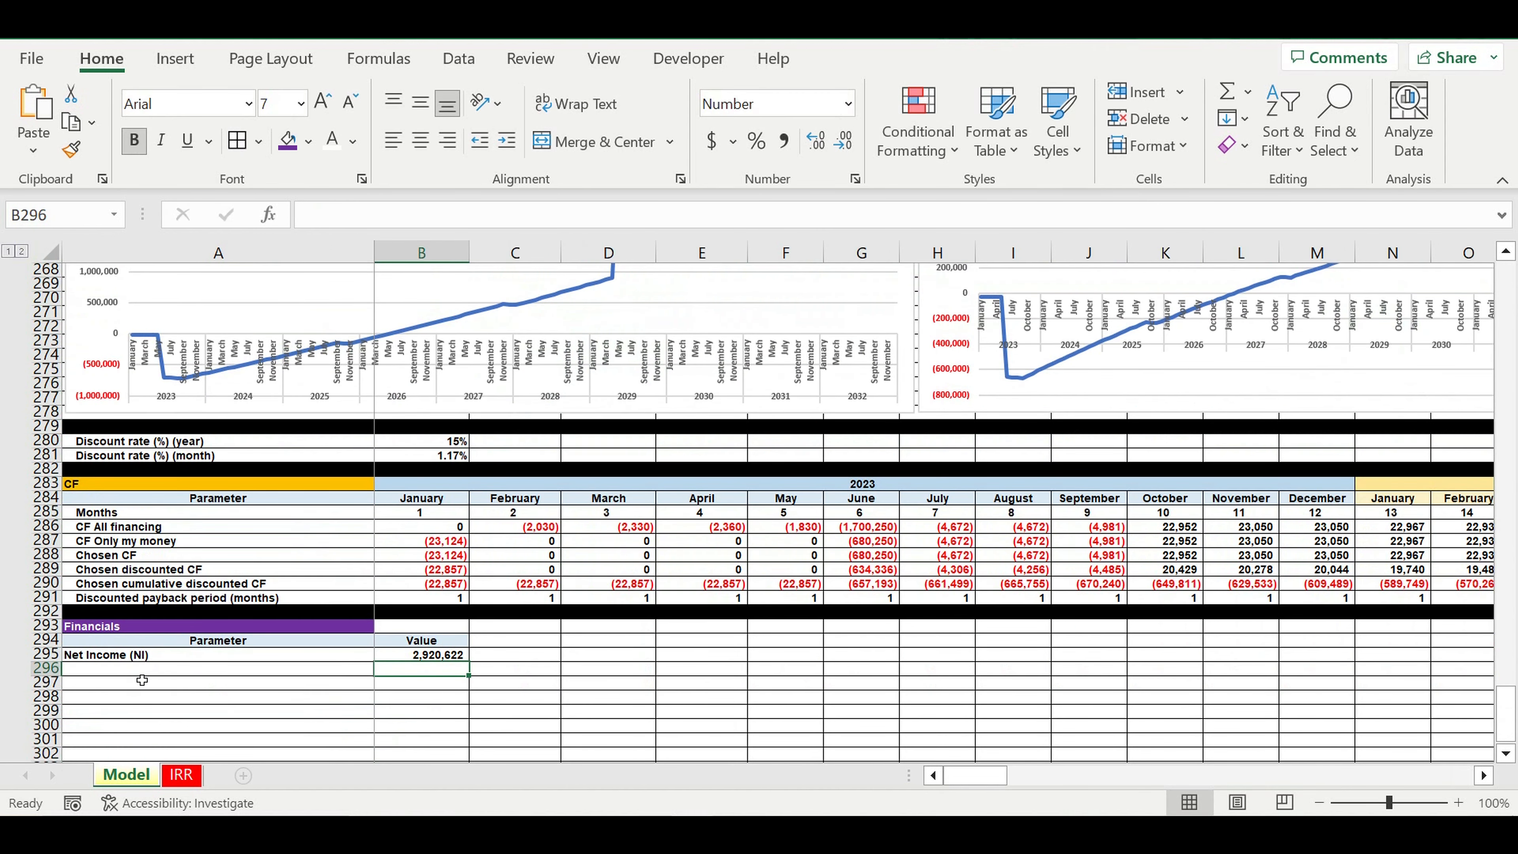
{"action": "left_click", "coordinate": [120, 670]}
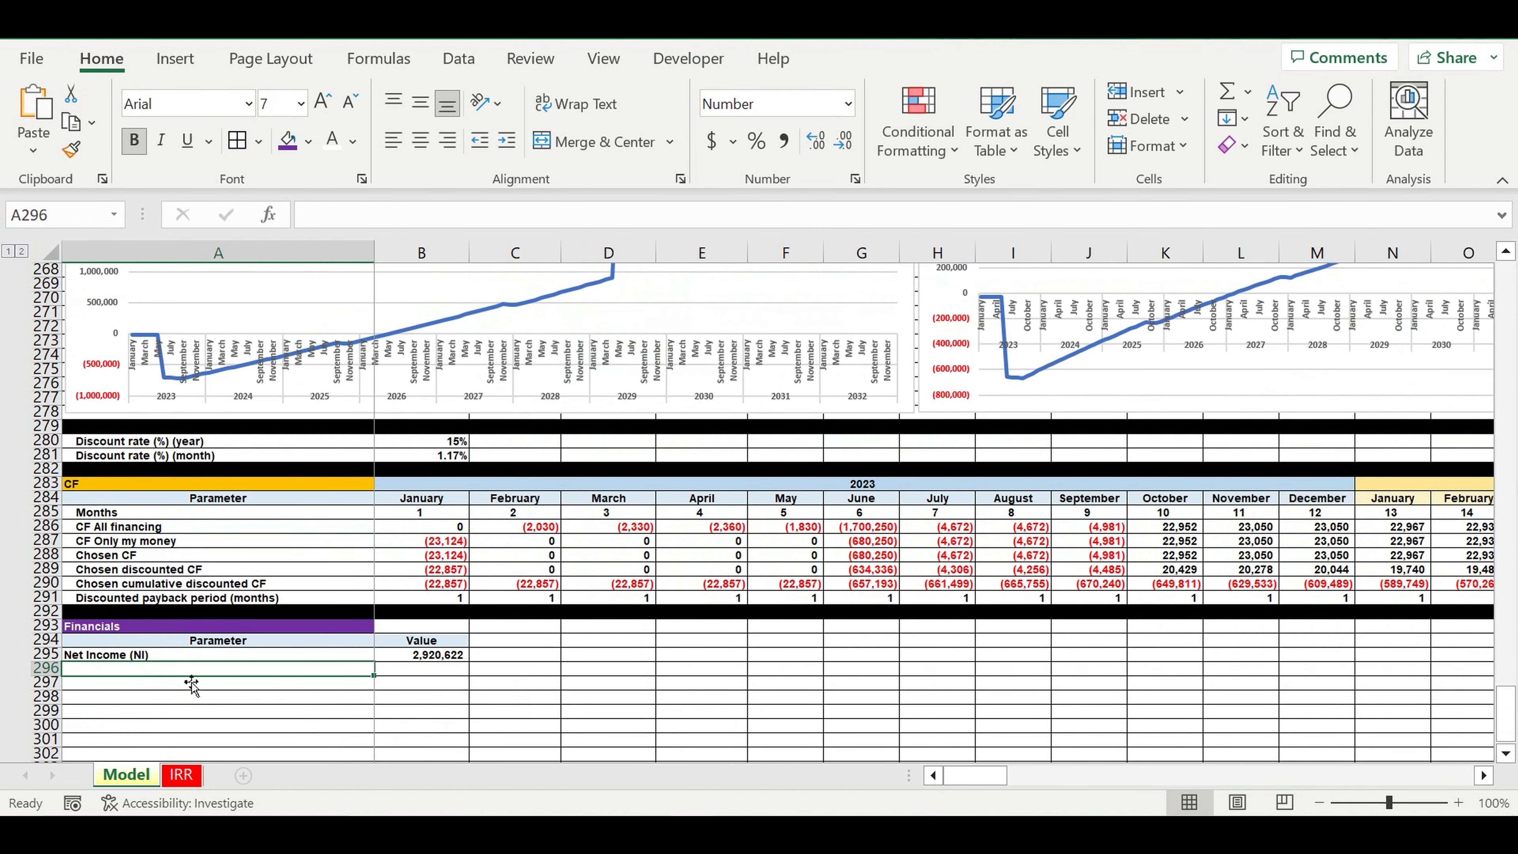
{"action": "type", "text": "N"}
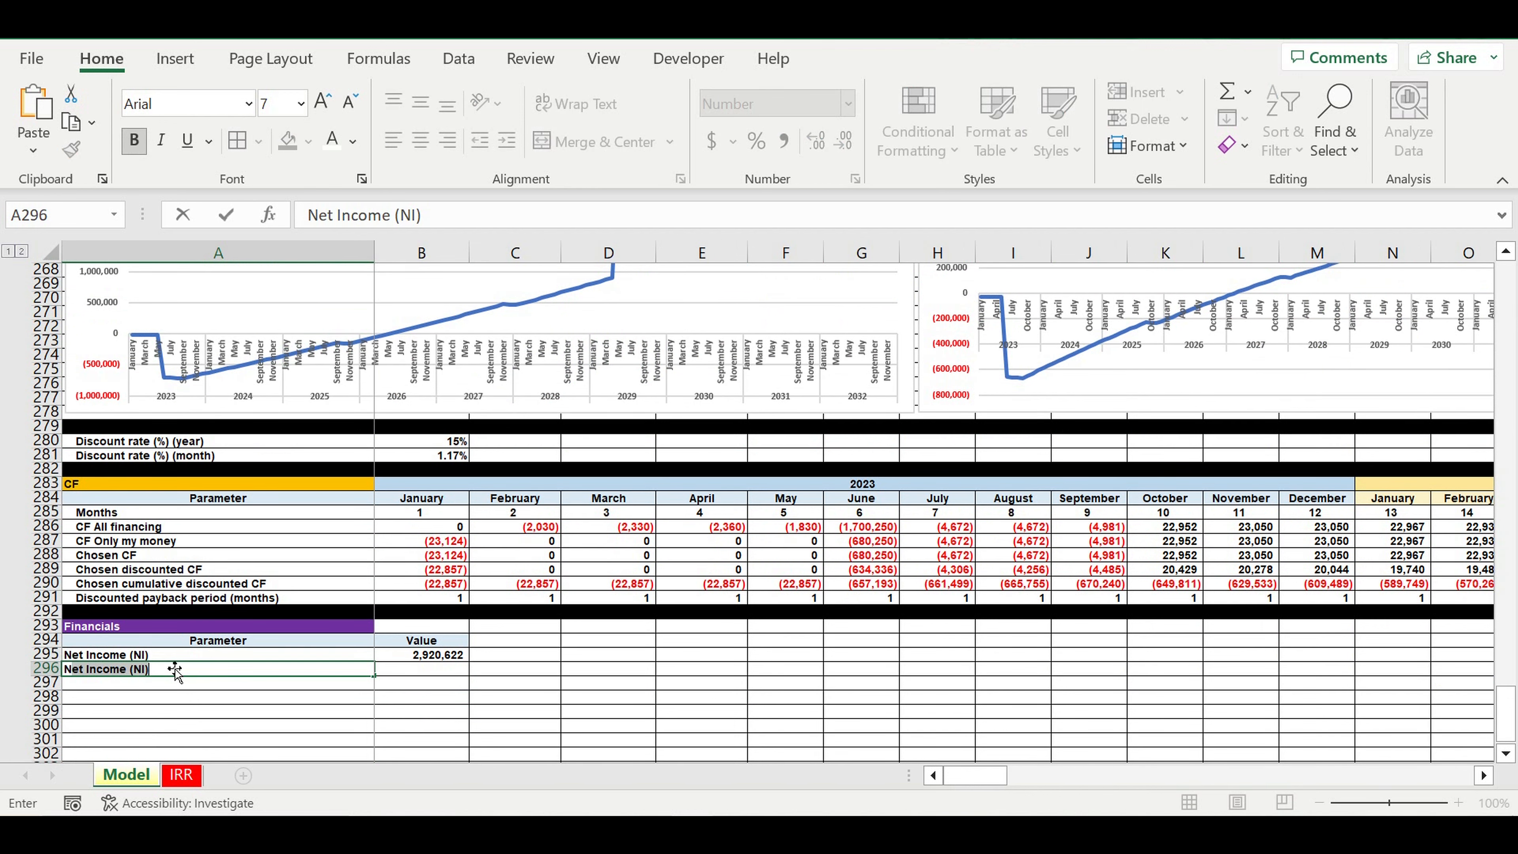
{"action": "key", "text": "BackSpace"}
{"action": "key", "text": "BackSpace"}
{"action": "type", "text": "="}
{"action": "scroll", "coordinate": [182, 689], "scroll_direction": "up", "scroll_amount": 10}
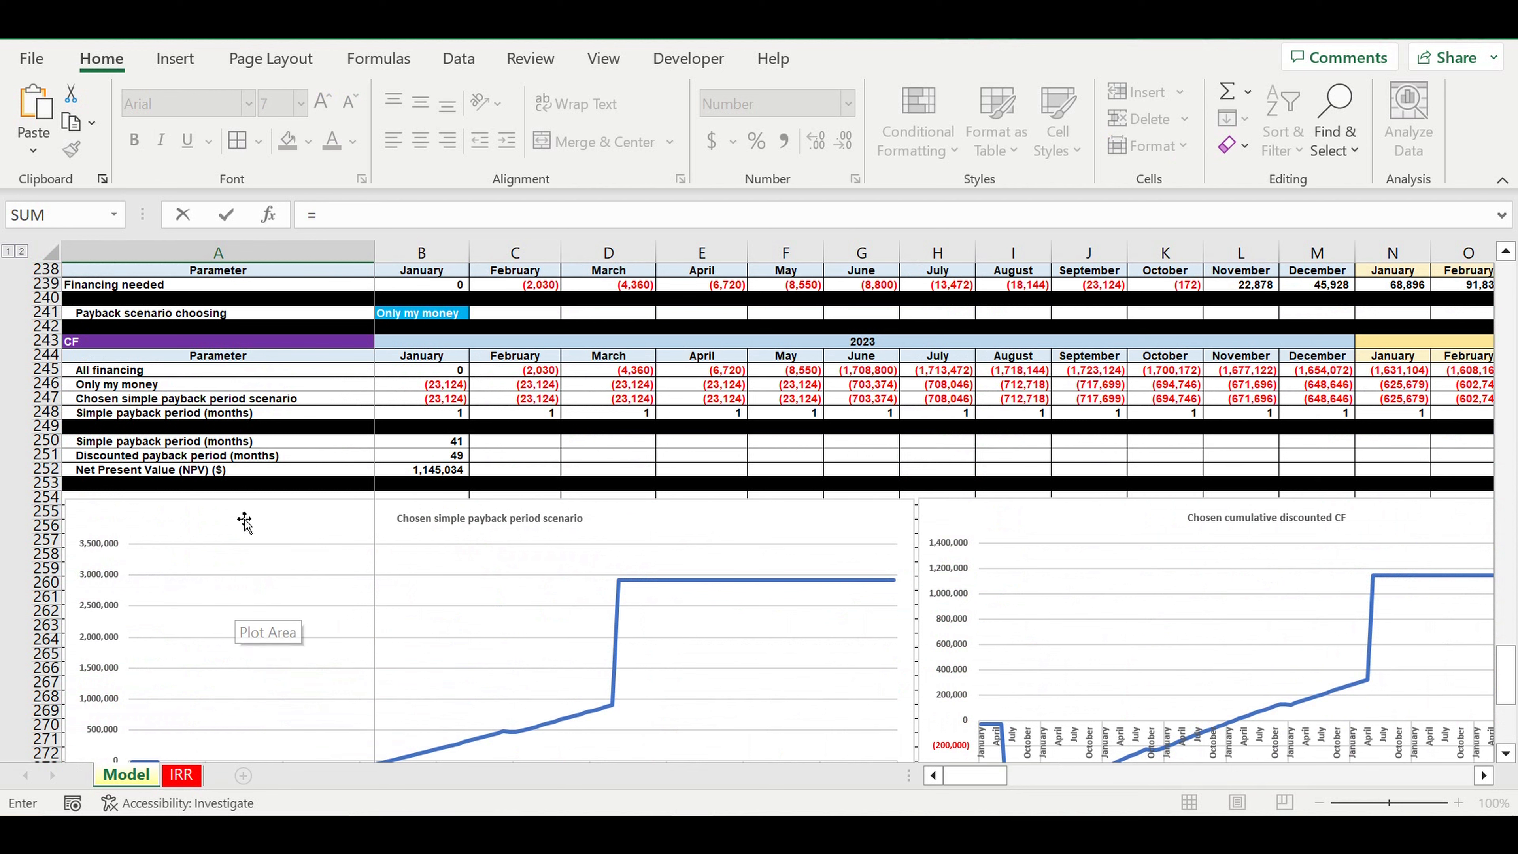
{"action": "left_click", "coordinate": [170, 472]}
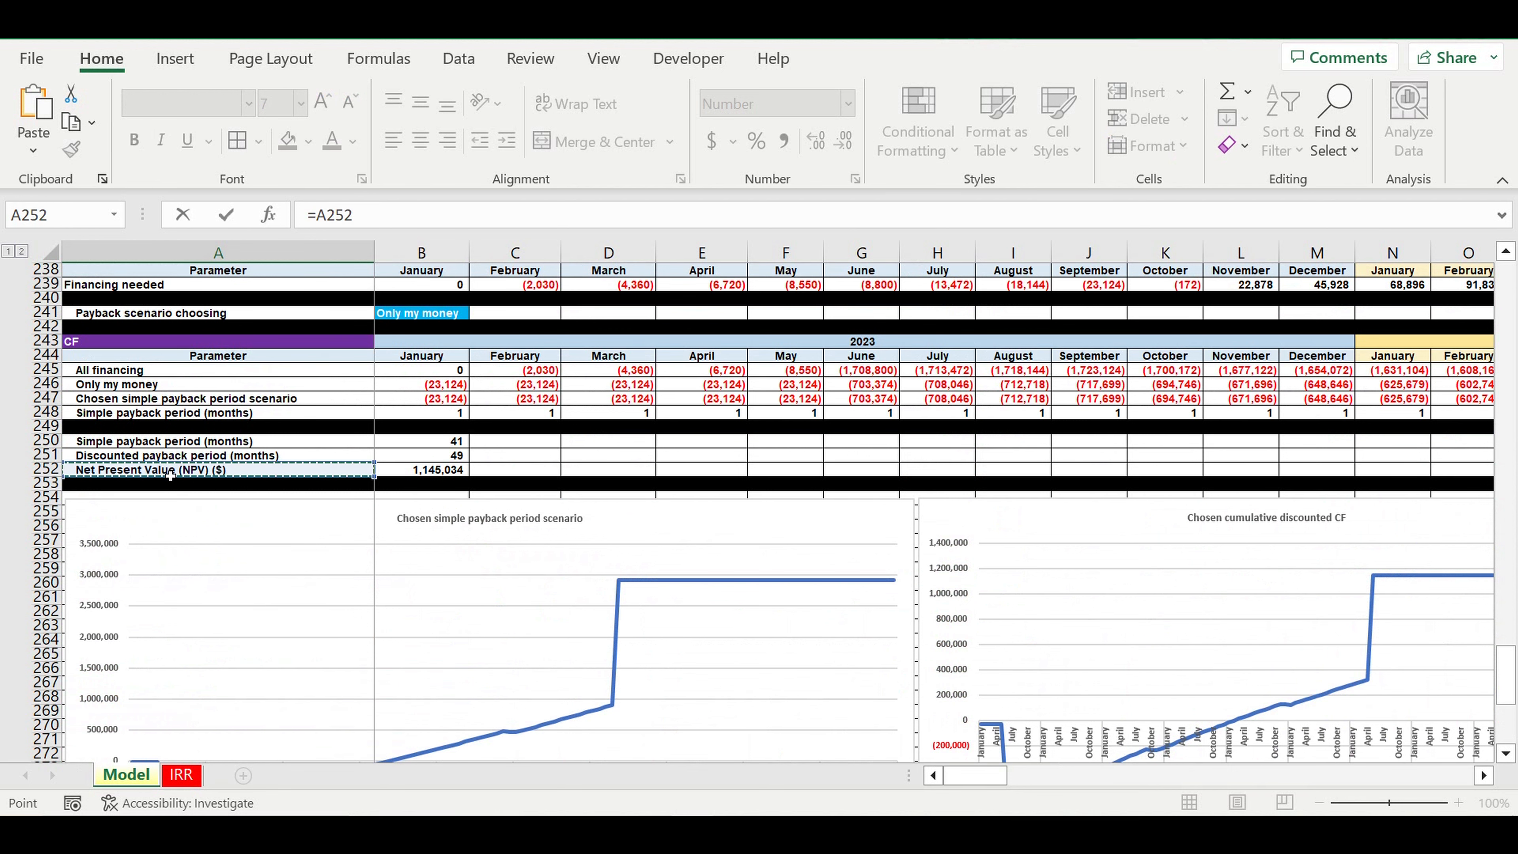
{"action": "key", "text": "Return"}
- Fill the Net Present Value link from A296 across to B296 to bring in its value
{"action": "scroll", "coordinate": [389, 562], "scroll_direction": "down", "scroll_amount": 2}
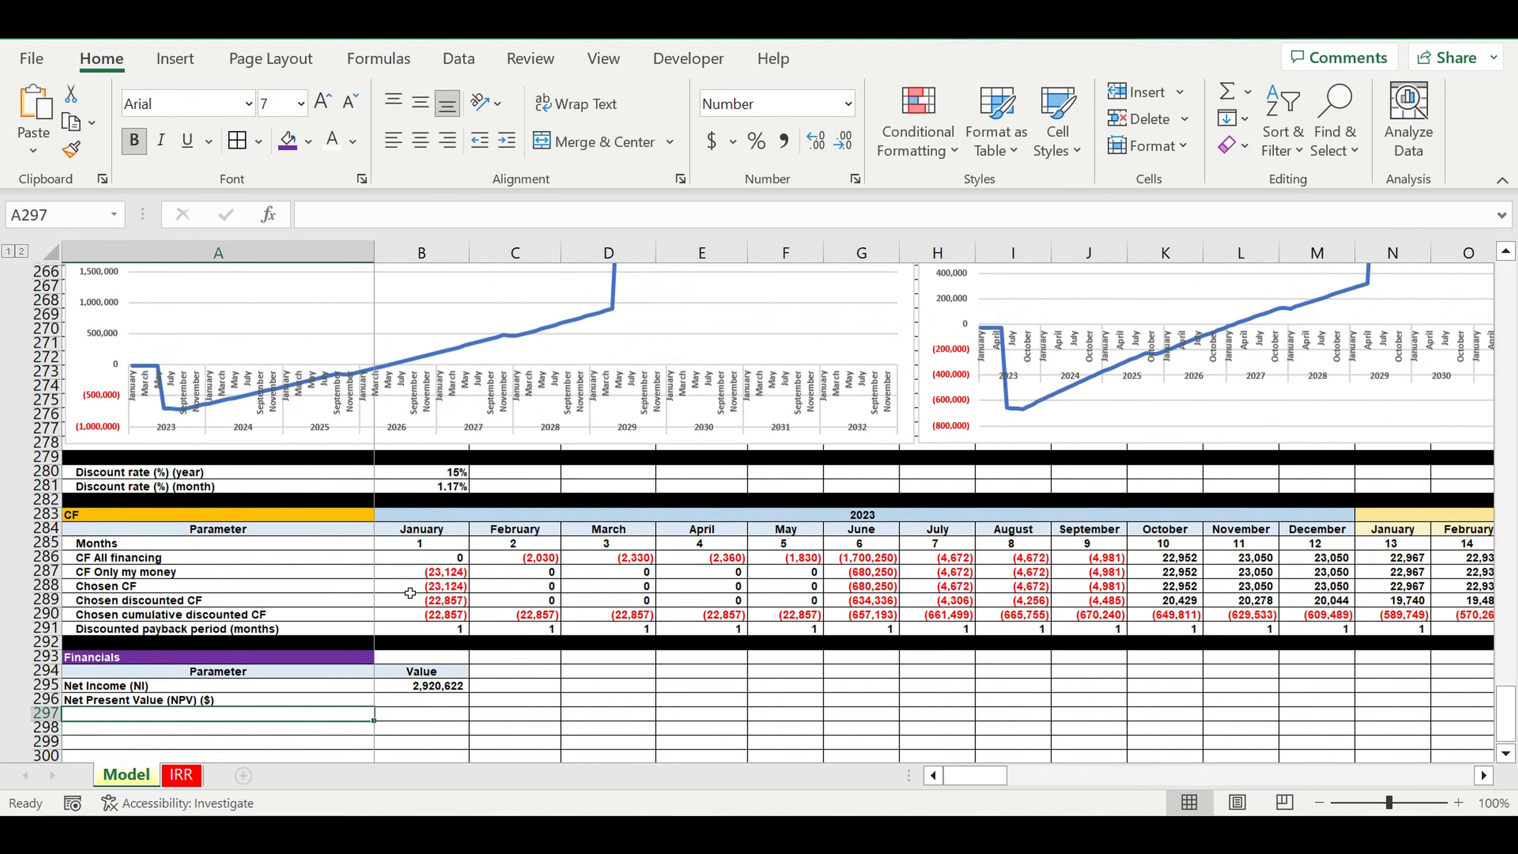
{"action": "left_click", "coordinate": [362, 656]}
{"action": "left_click_drag", "start_coordinate": [379, 664], "coordinate": [457, 665]}
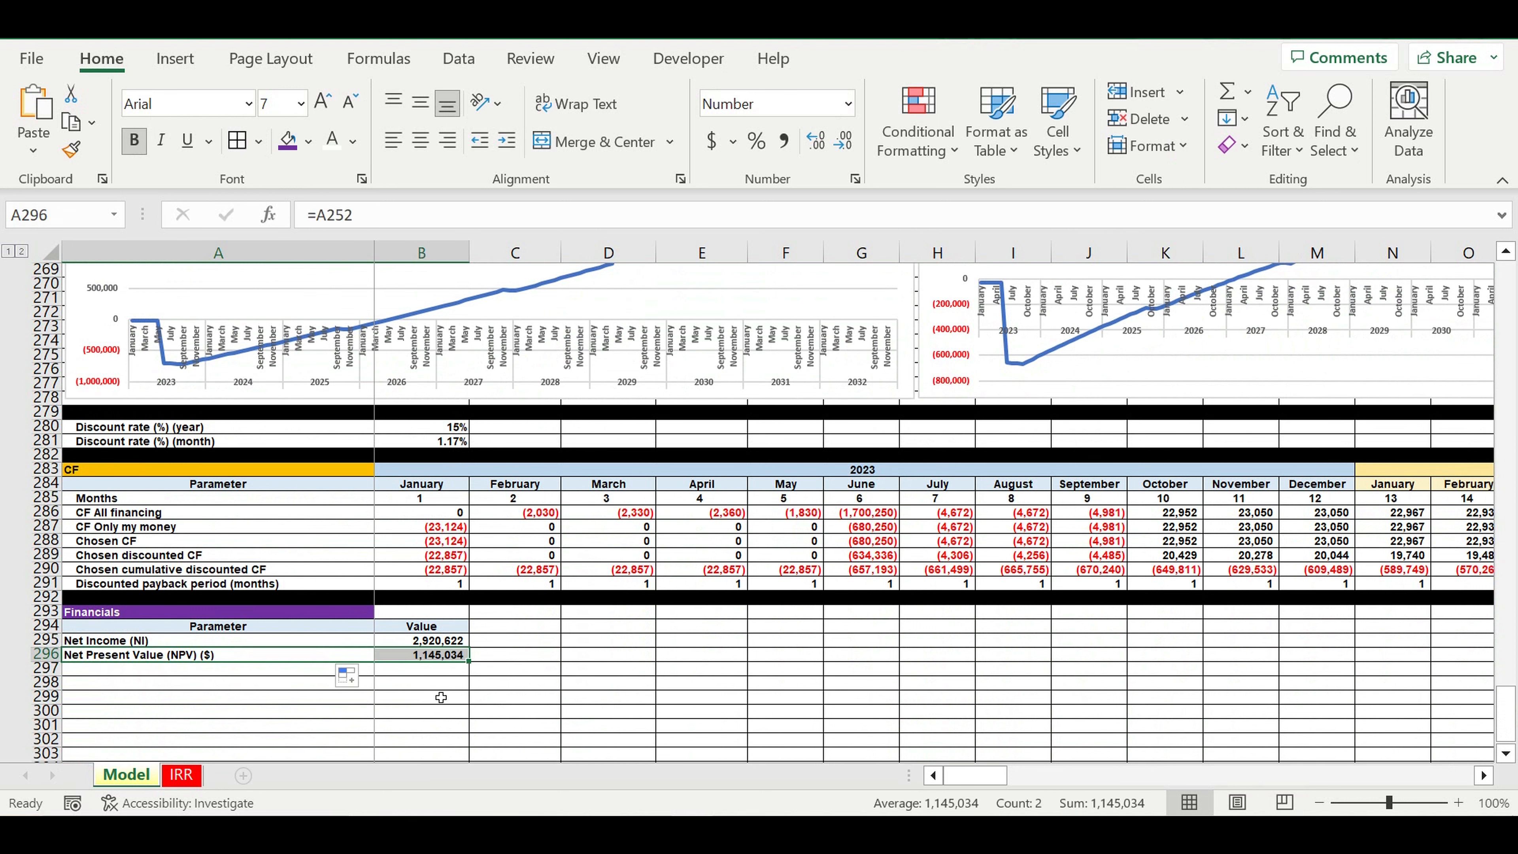
{"action": "left_click", "coordinate": [442, 698]}
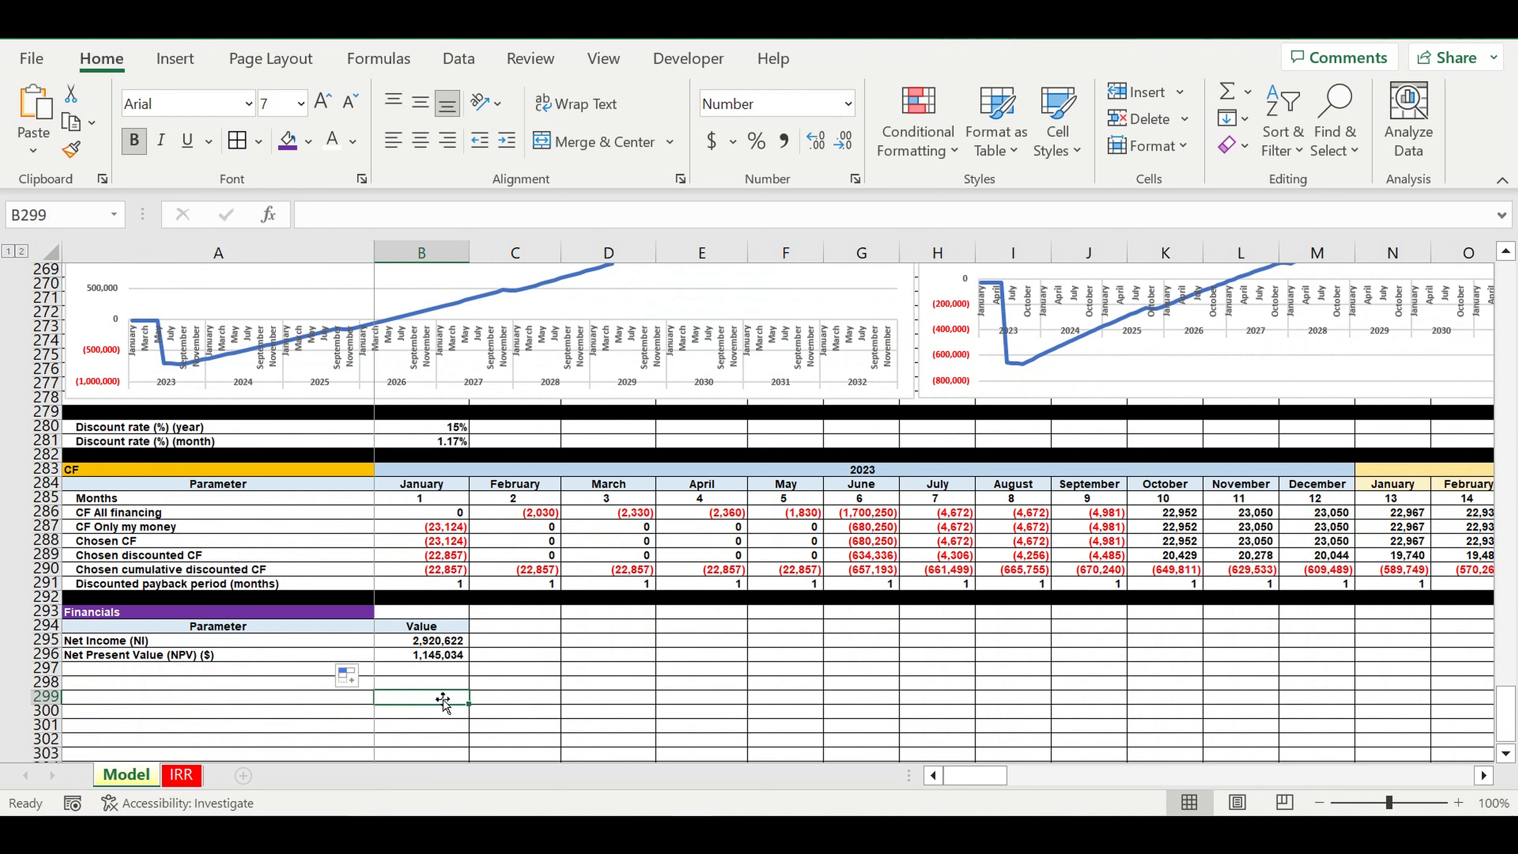
- Link A297 to the simple payback period label with =A250 and fill it through B298 to include the discounted payback period
{"action": "left_click", "coordinate": [92, 674]}
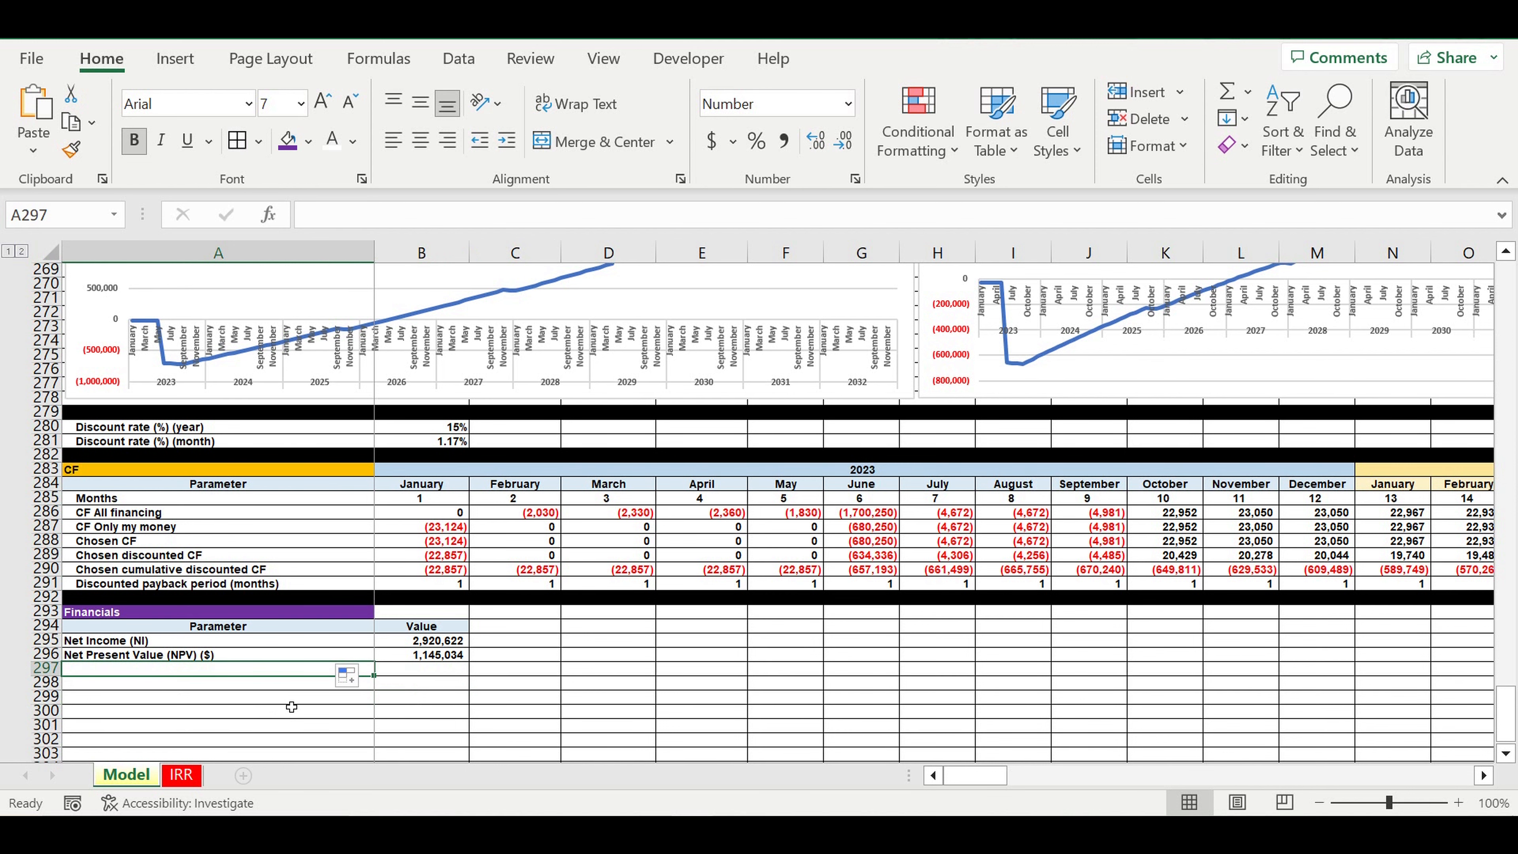
{"action": "type", "text": "="}
{"action": "scroll", "coordinate": [302, 697], "scroll_direction": "up", "scroll_amount": 3}
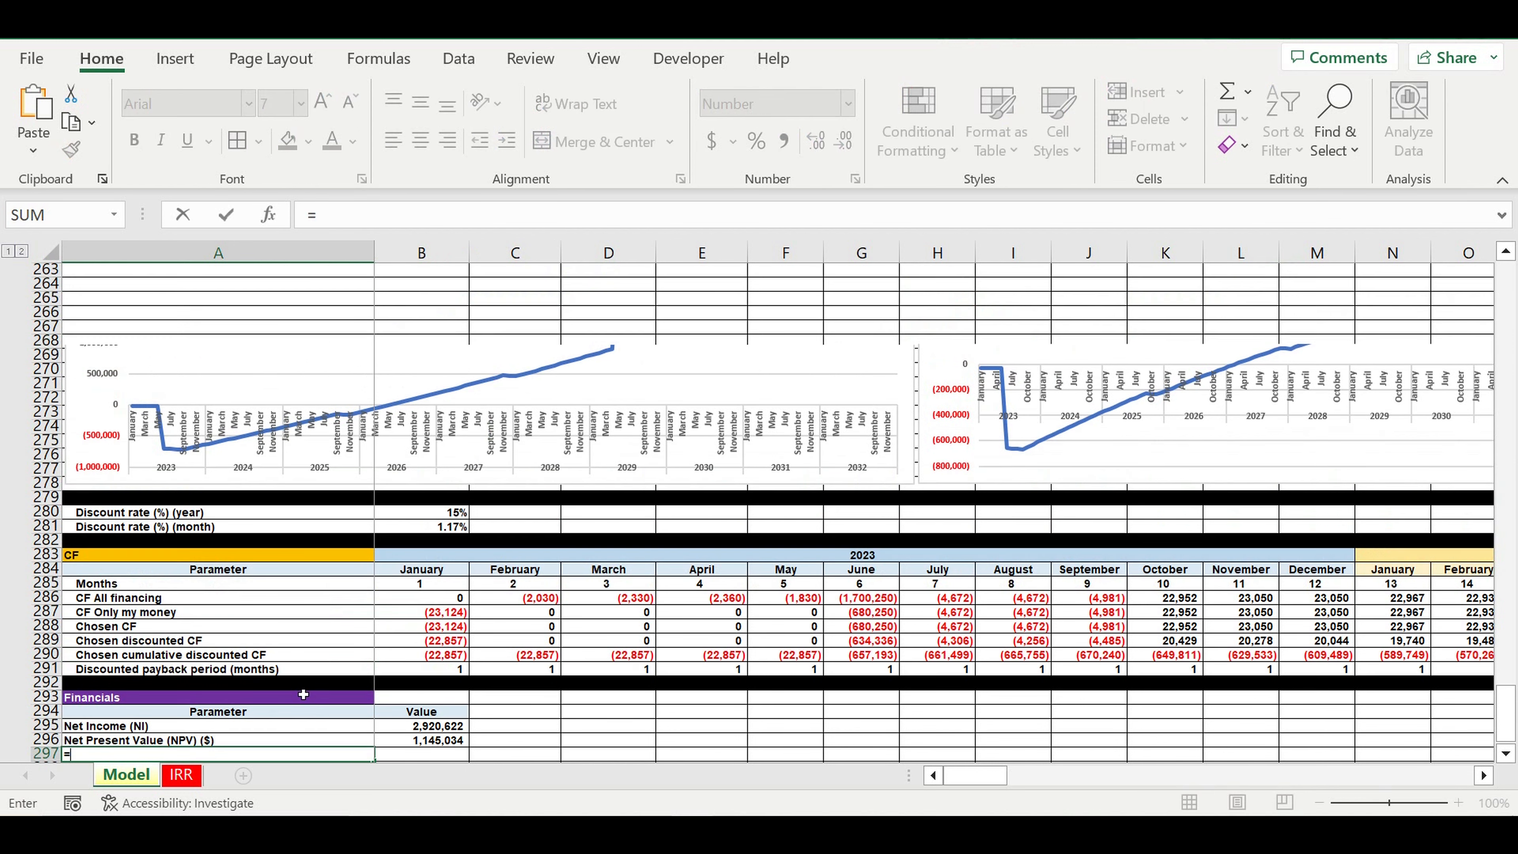
{"action": "scroll", "coordinate": [305, 692], "scroll_direction": "up", "scroll_amount": 8}
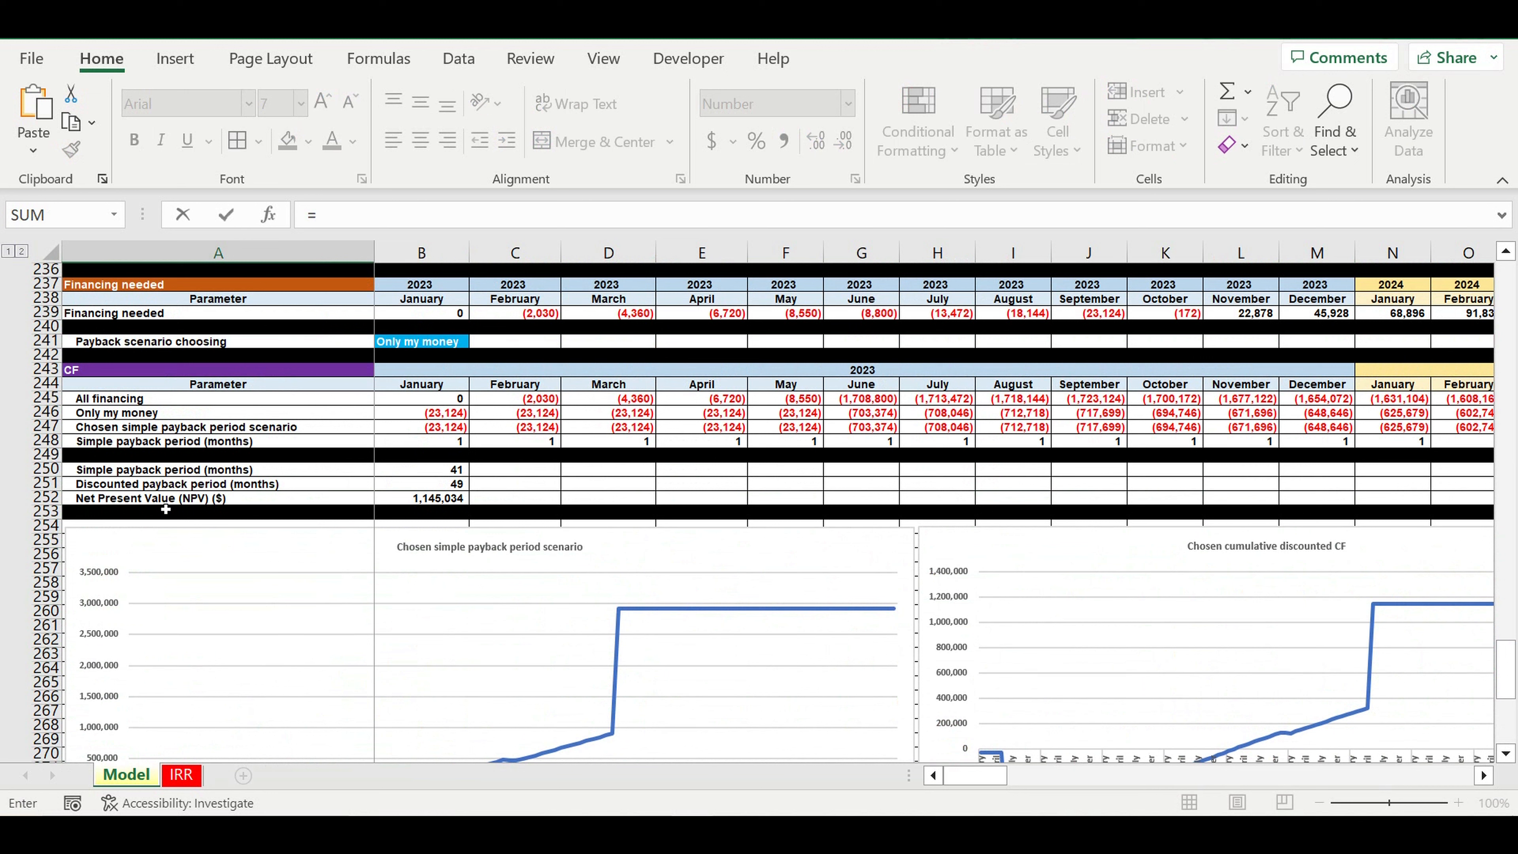
{"action": "left_click", "coordinate": [150, 474]}
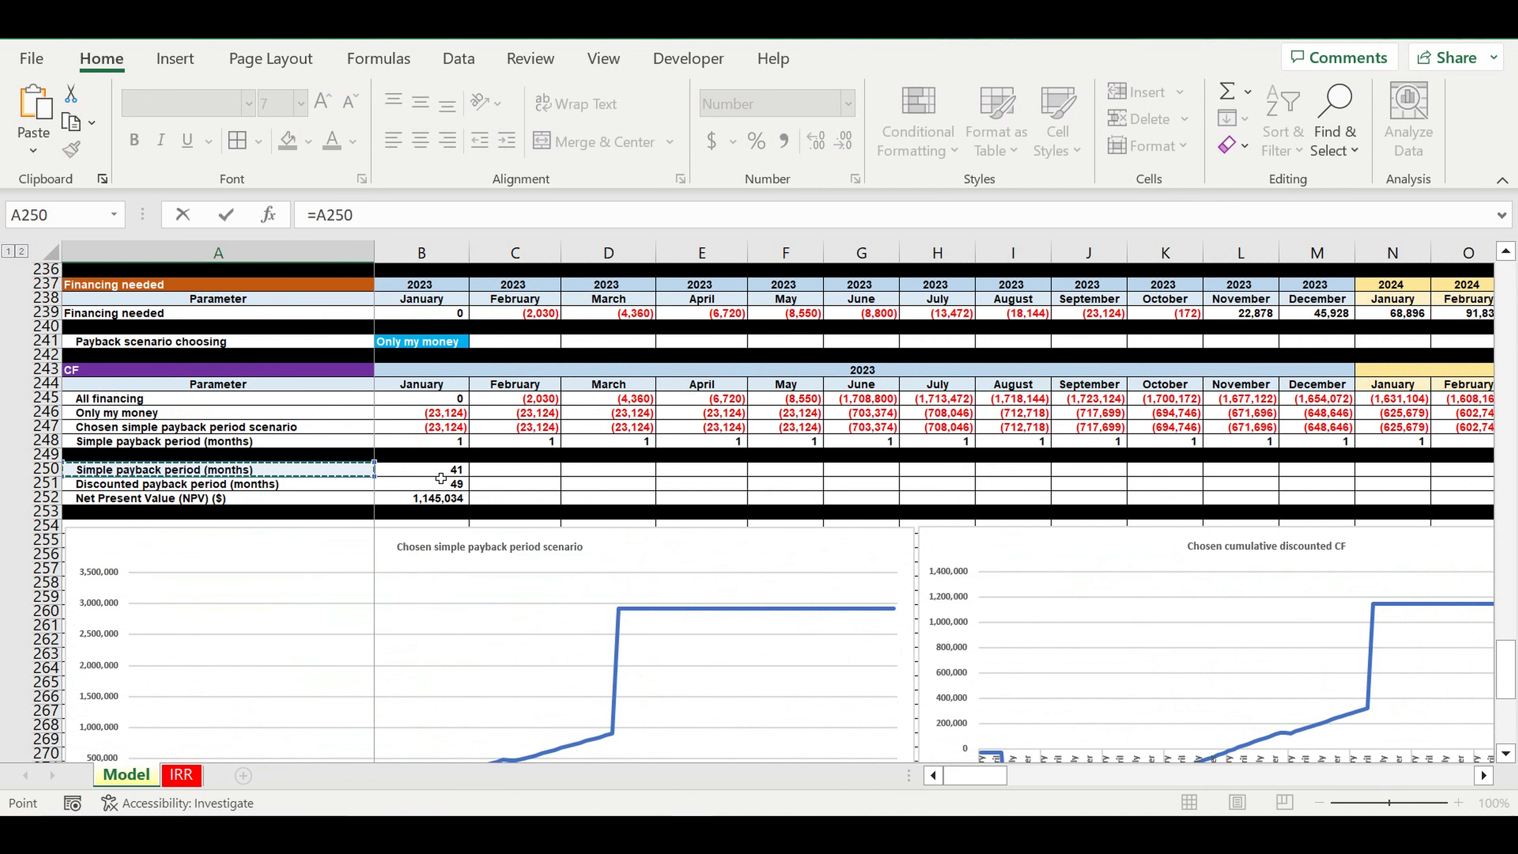
{"action": "key", "text": "Return"}
{"action": "left_click", "coordinate": [356, 659]}
{"action": "left_click_drag", "start_coordinate": [374, 662], "coordinate": [463, 680]}
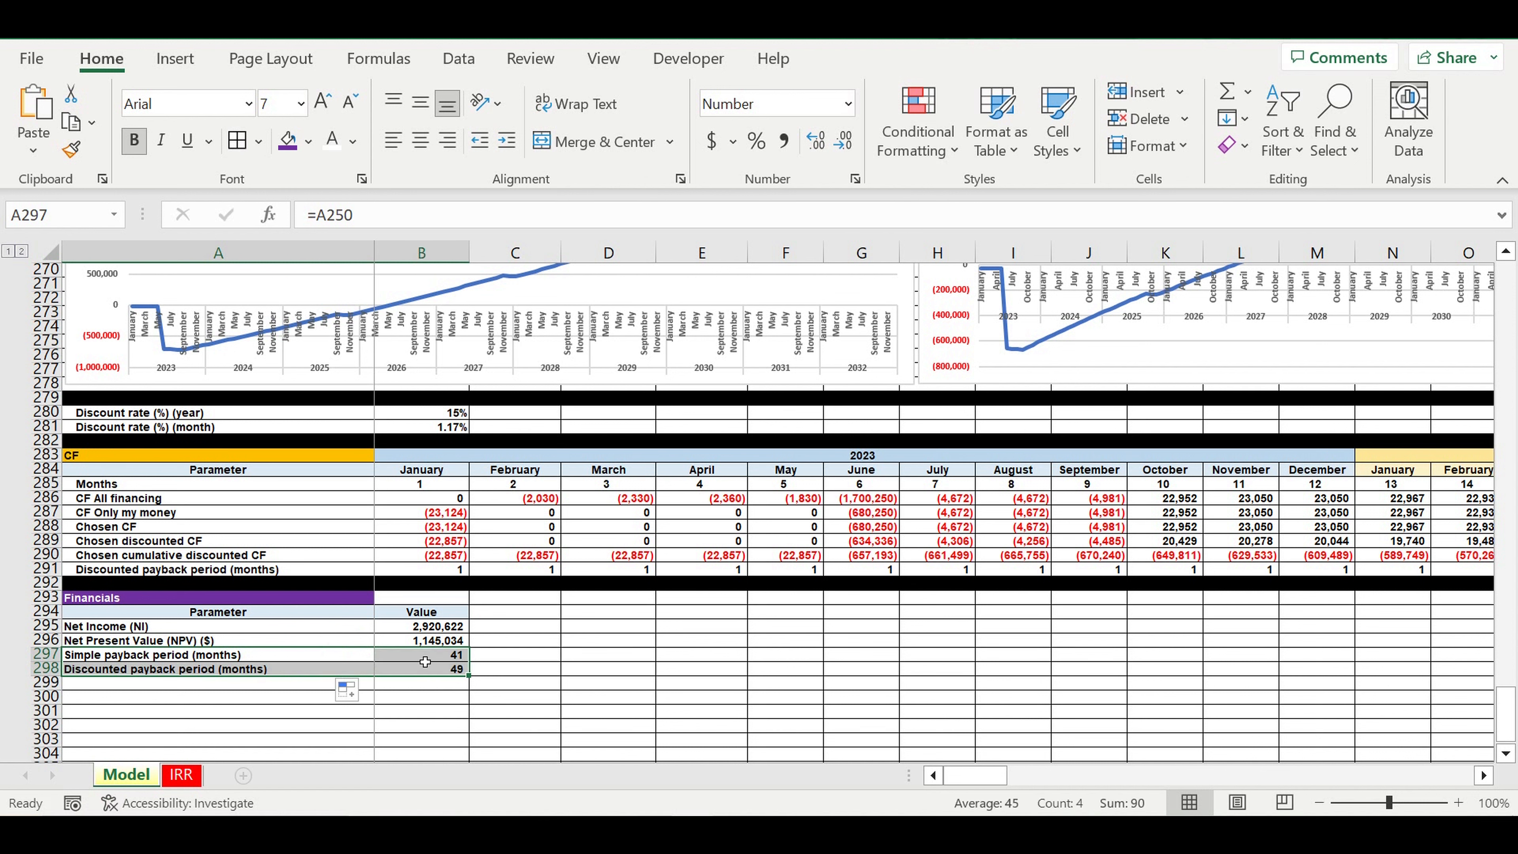
{"action": "left_click", "coordinate": [261, 709]}
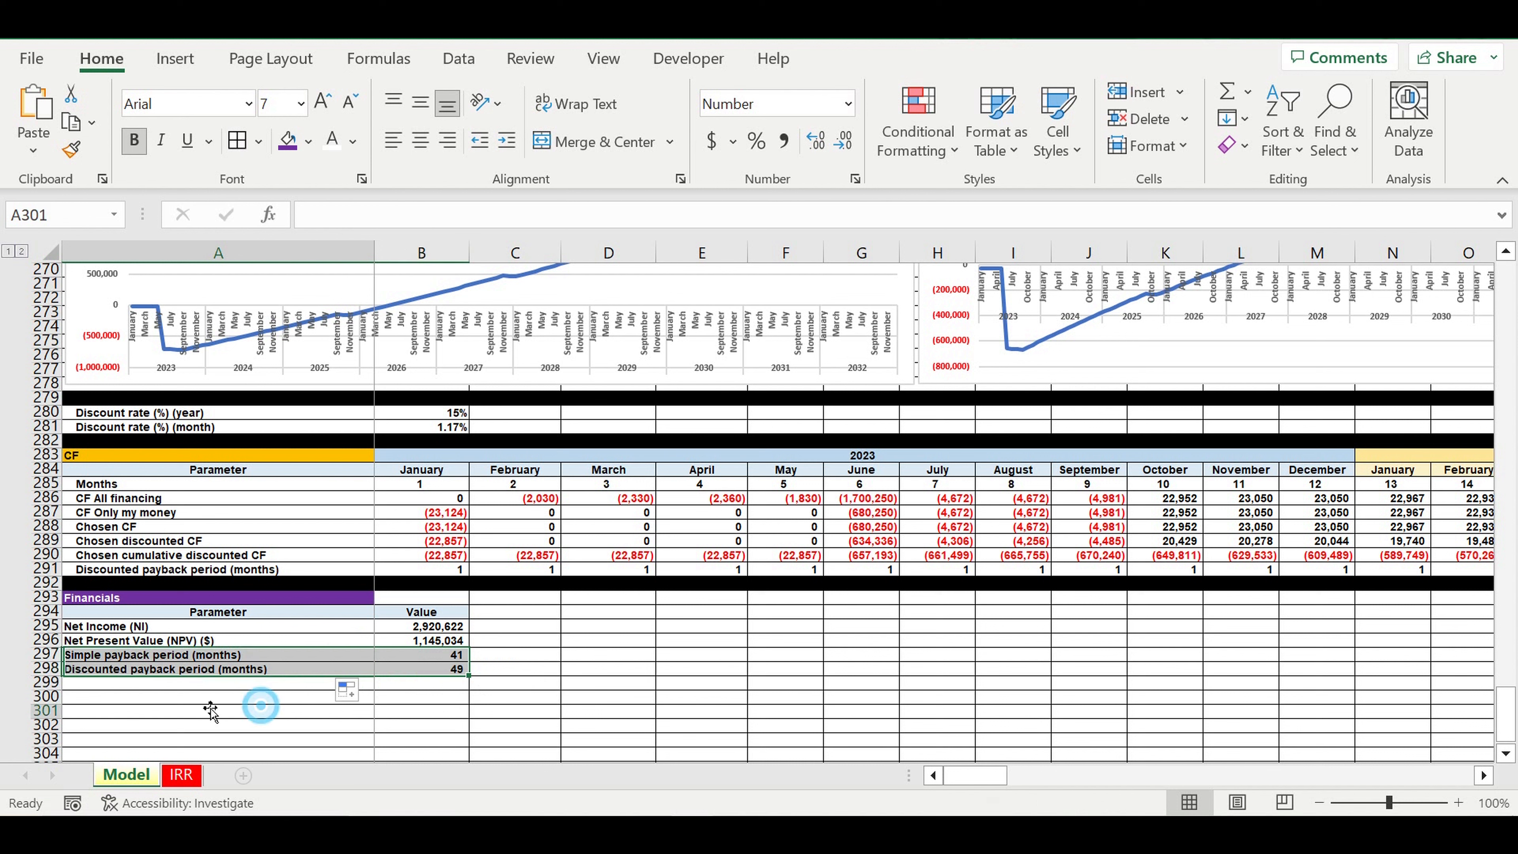
- Enter "Total financing needed ($)" as the parameter label in cell A299
{"action": "left_click", "coordinate": [114, 685]}
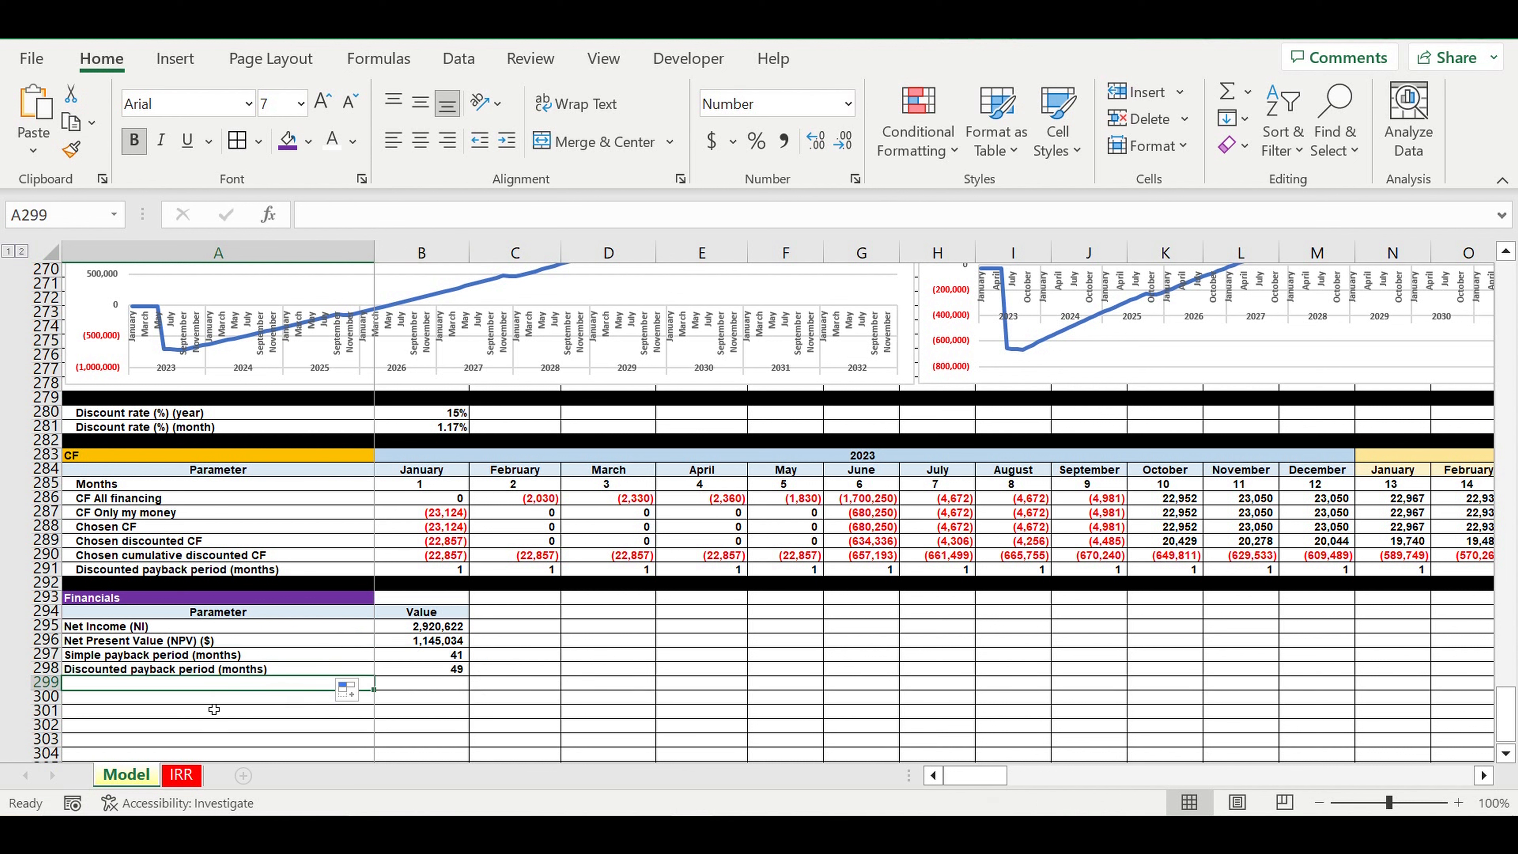
{"action": "type", "text": "Total"}
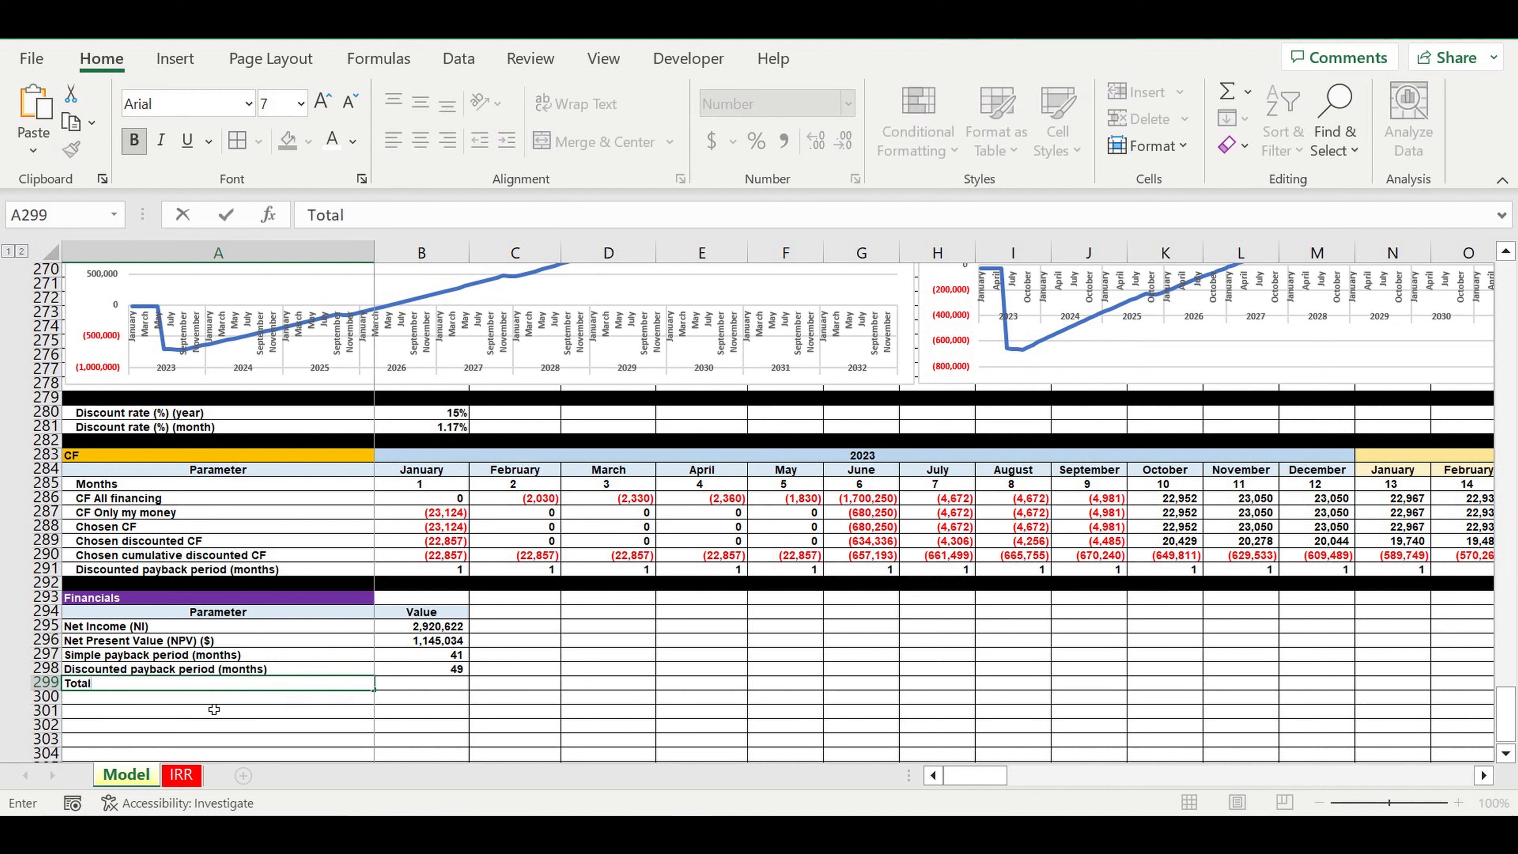
{"action": "type", "text": " financing needed ($"}
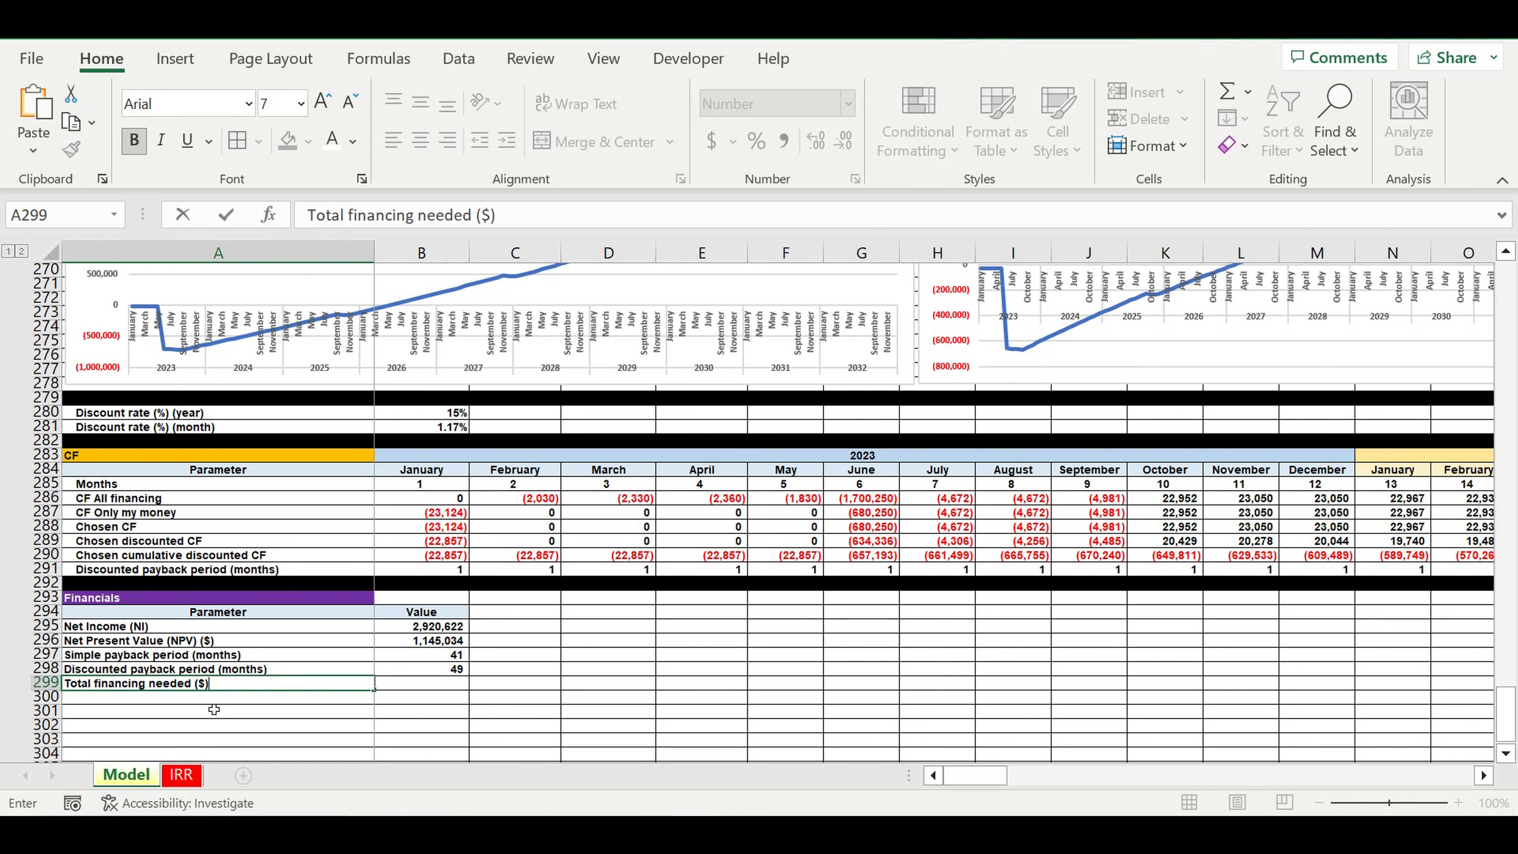
{"action": "key", "text": "Return"}
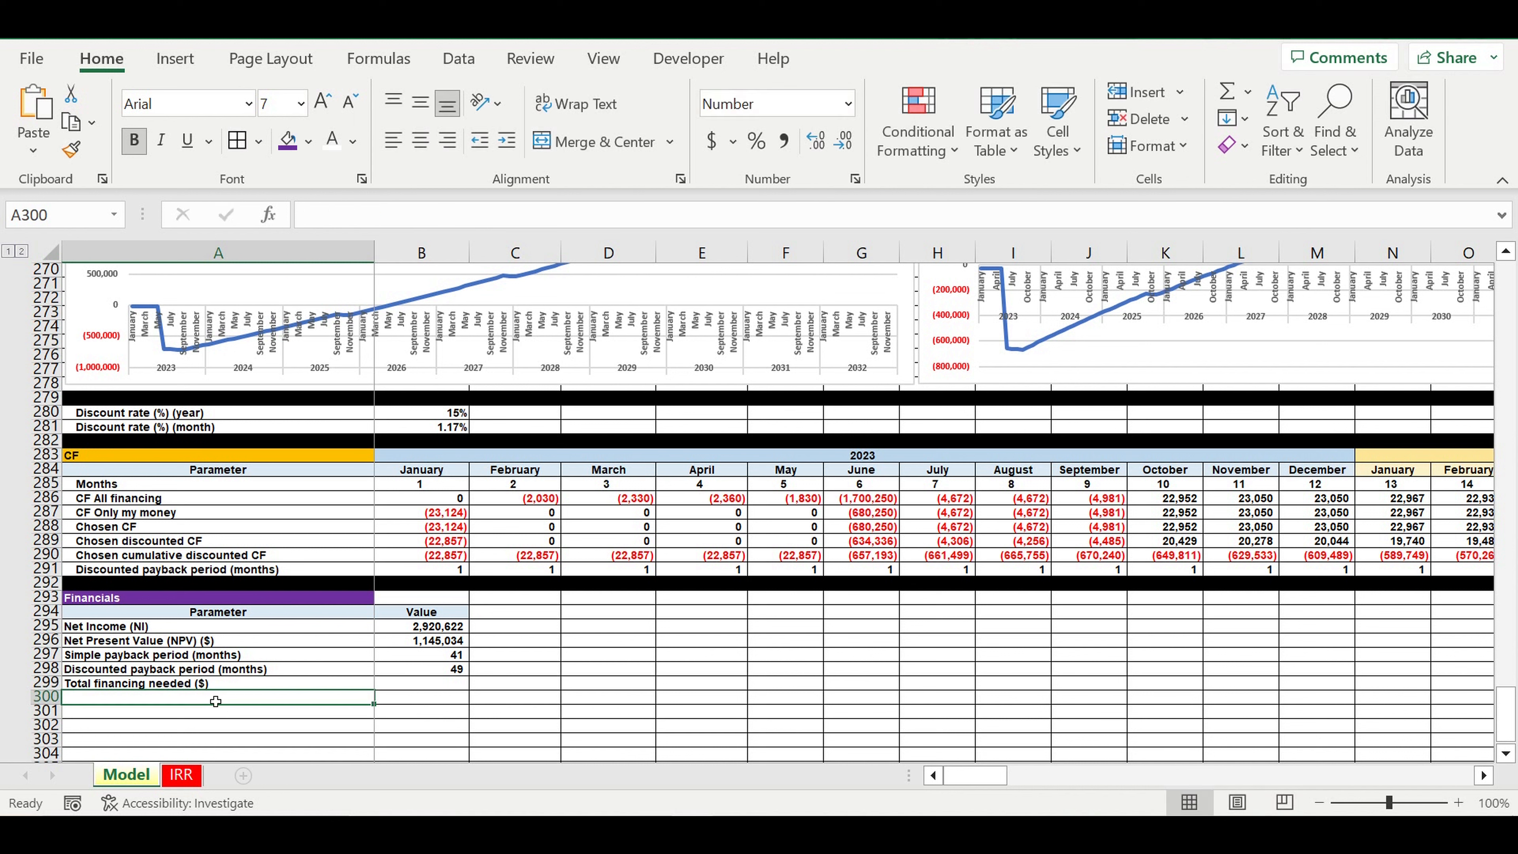
- Add the dollar unit to the label in A295 so it reads "Net Income (NI) ($)"
{"action": "left_click", "coordinate": [158, 625]}
{"action": "left_click", "coordinate": [452, 219]}
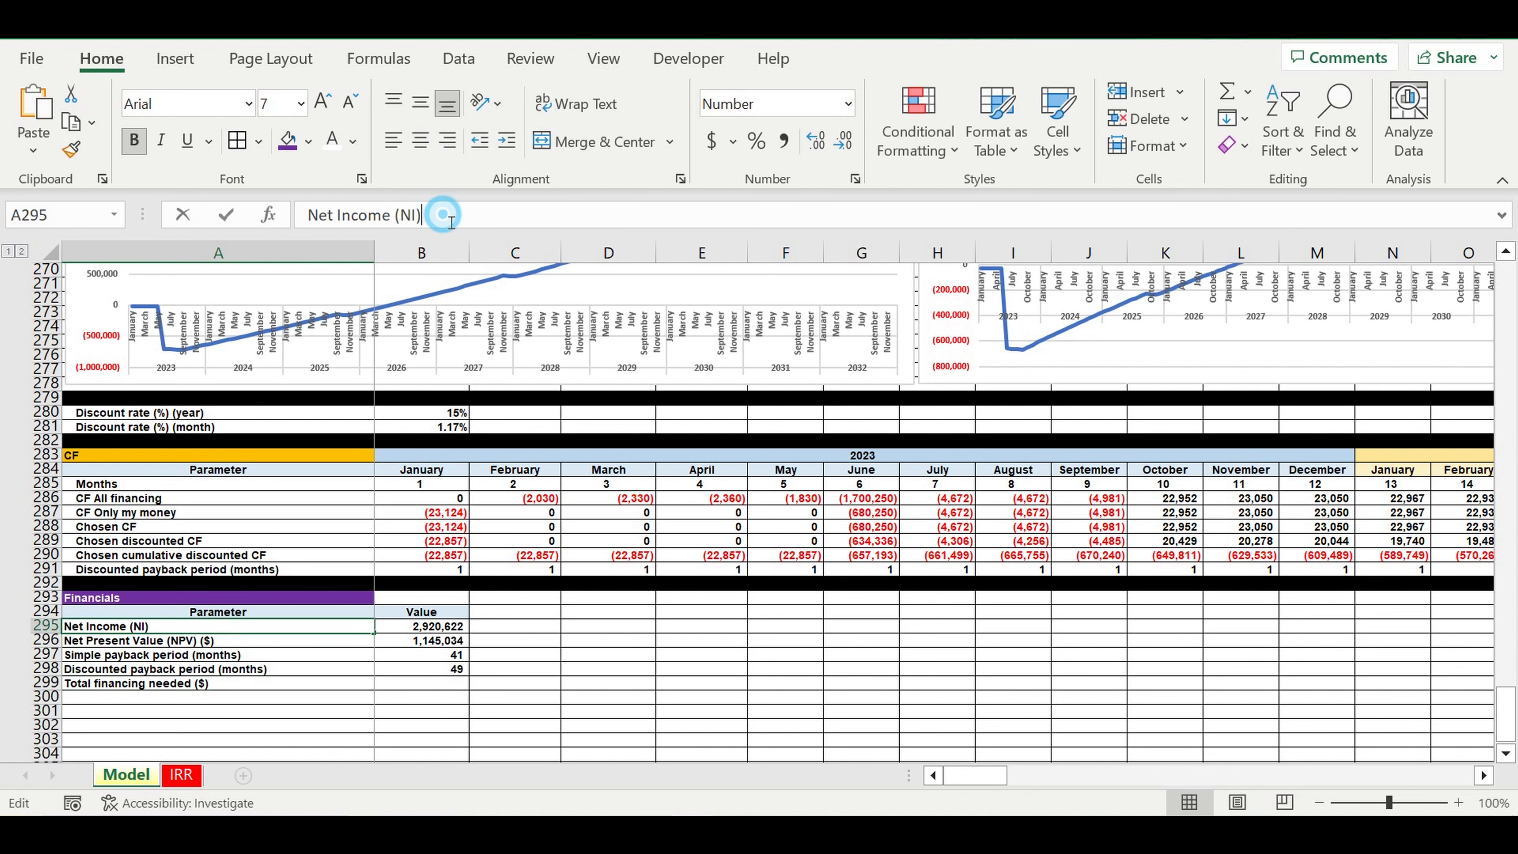
{"action": "type", "text": "($)"}
{"action": "key", "text": "Return"}
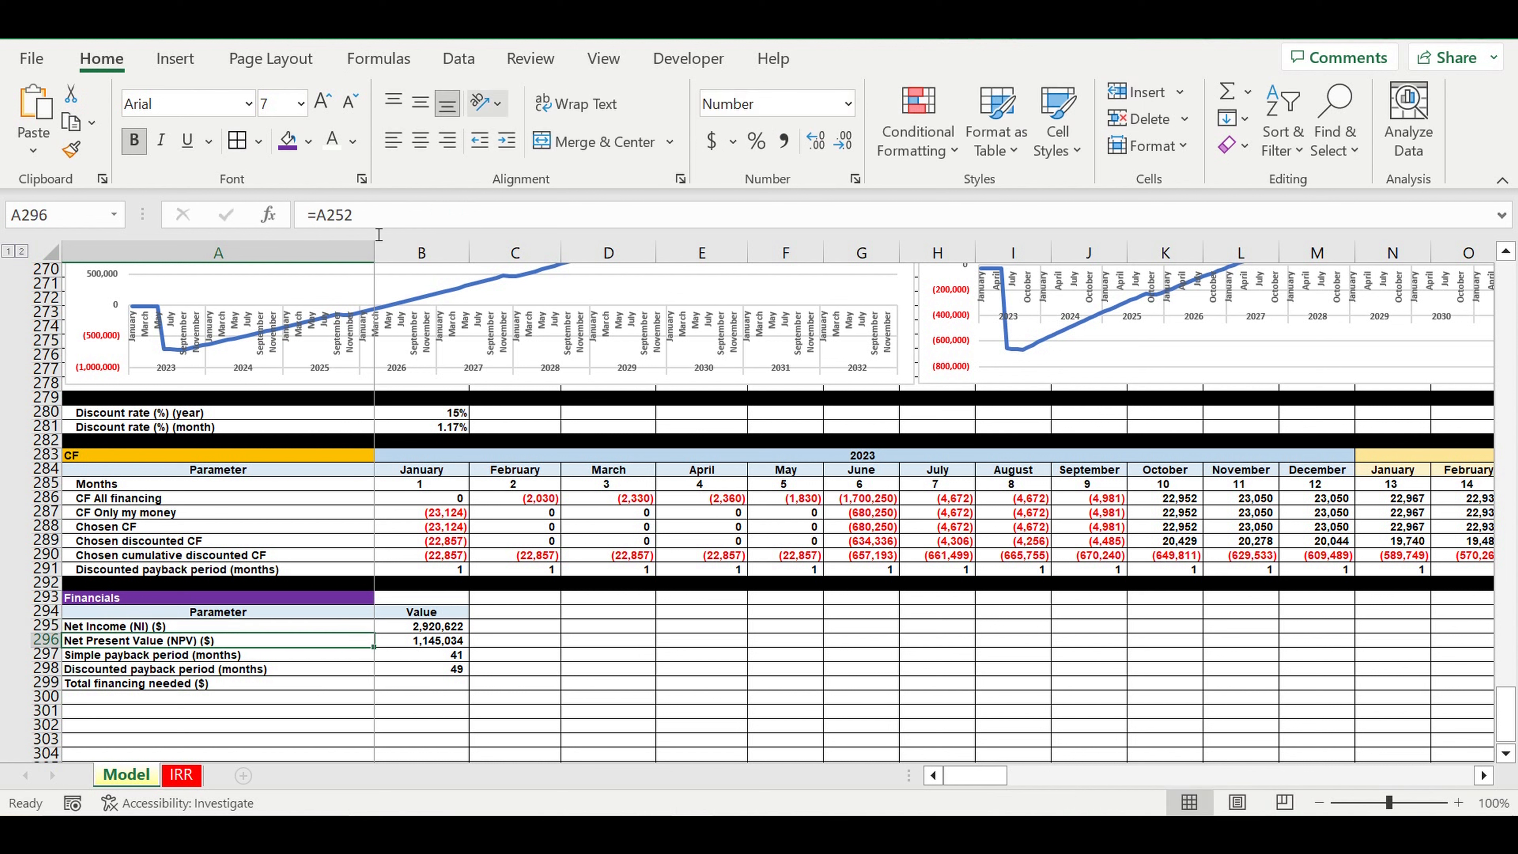
- Link the total financing needed value in B299 to the Financing needed table's total with =B235
{"action": "left_click", "coordinate": [415, 684]}
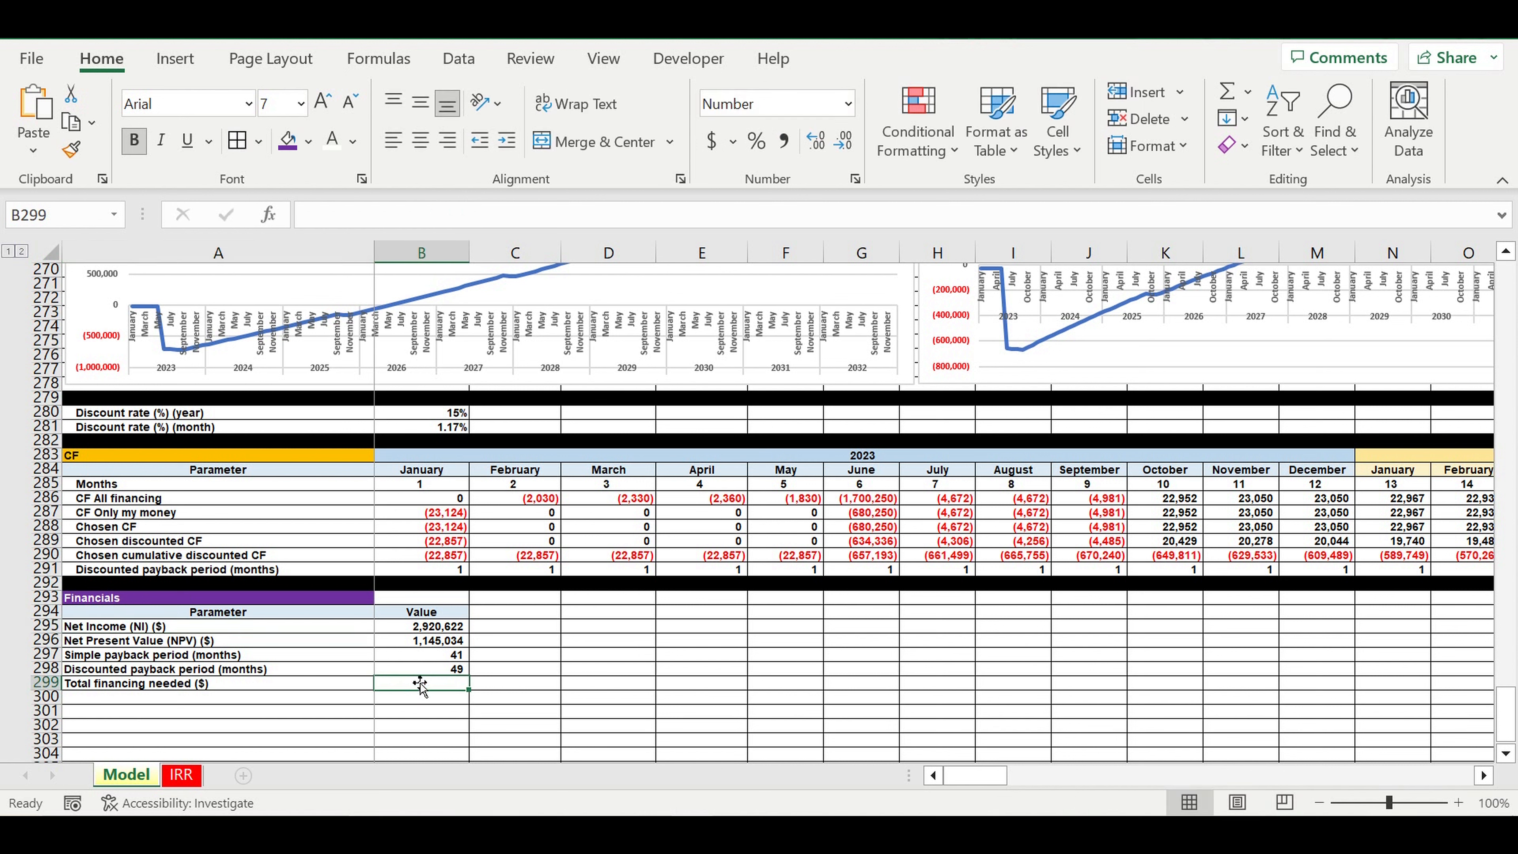
{"action": "type", "text": "="}
{"action": "scroll", "coordinate": [567, 645], "scroll_direction": "up", "scroll_amount": 8}
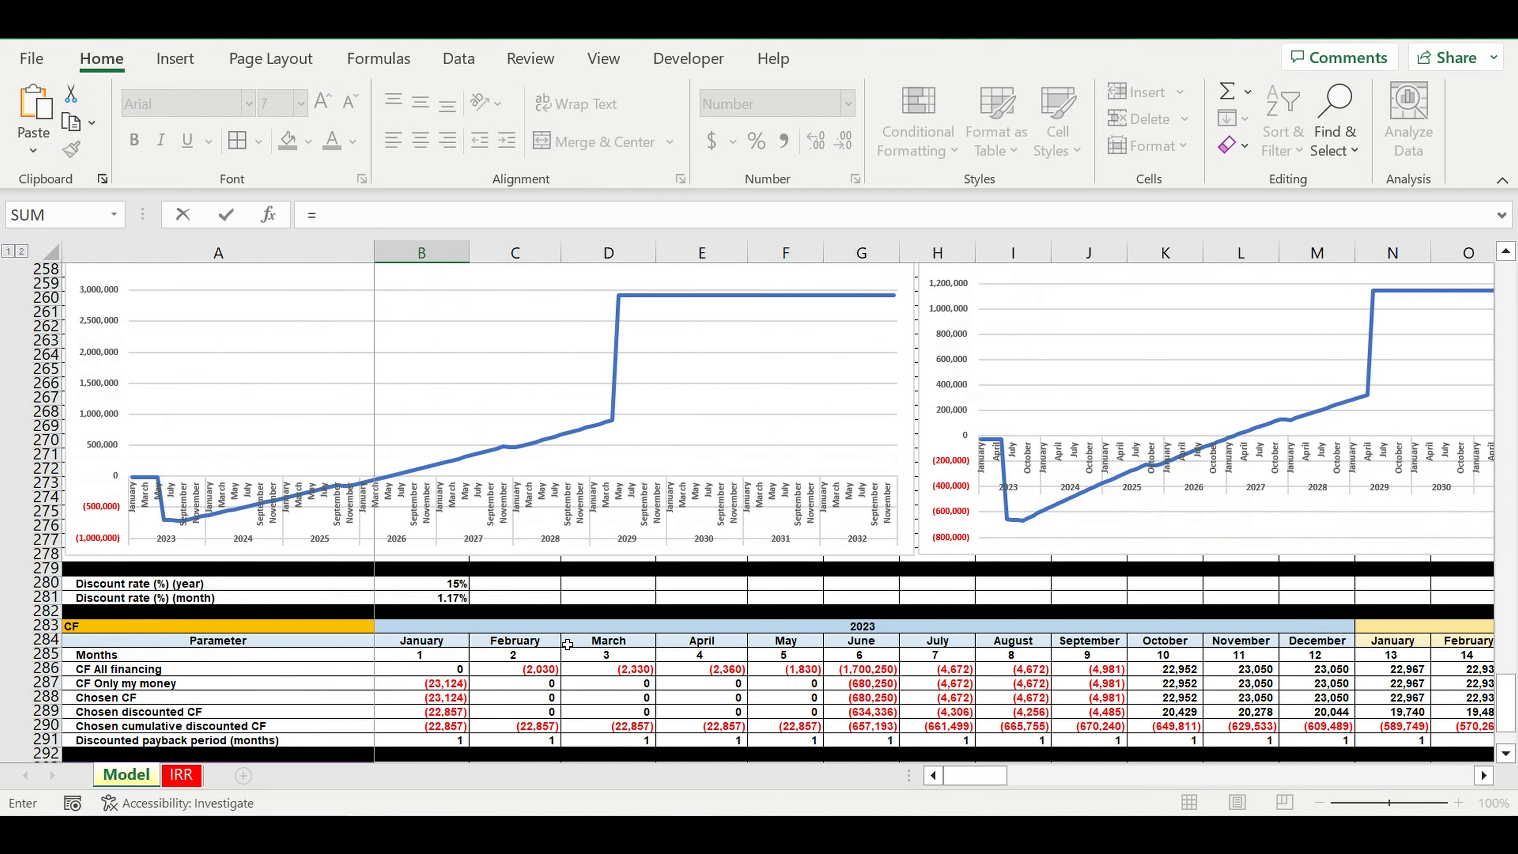
{"action": "scroll", "coordinate": [569, 643], "scroll_direction": "up", "scroll_amount": 7}
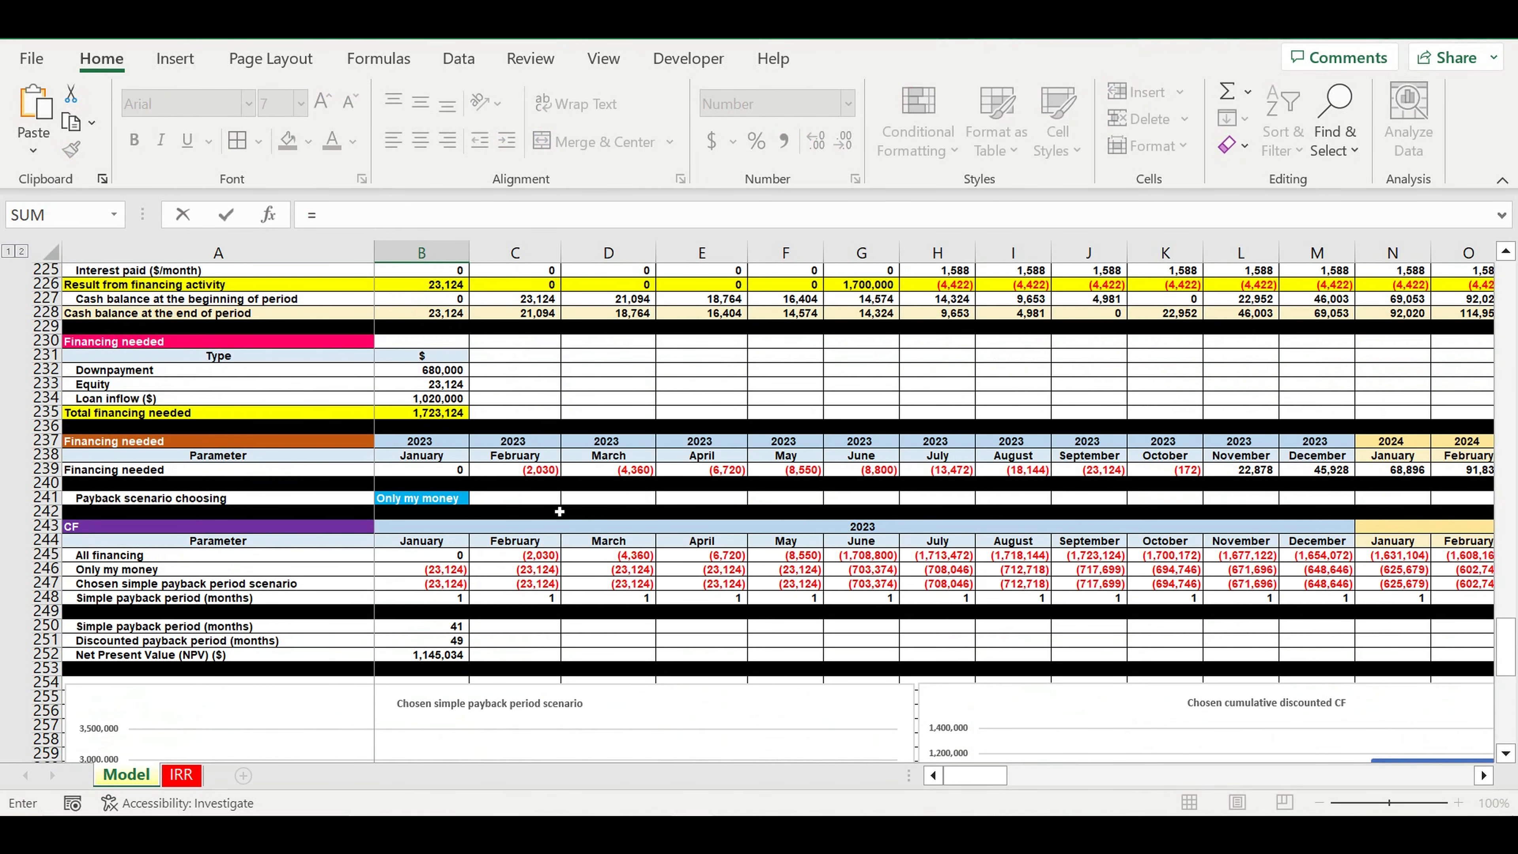
{"action": "left_click", "coordinate": [430, 414]}
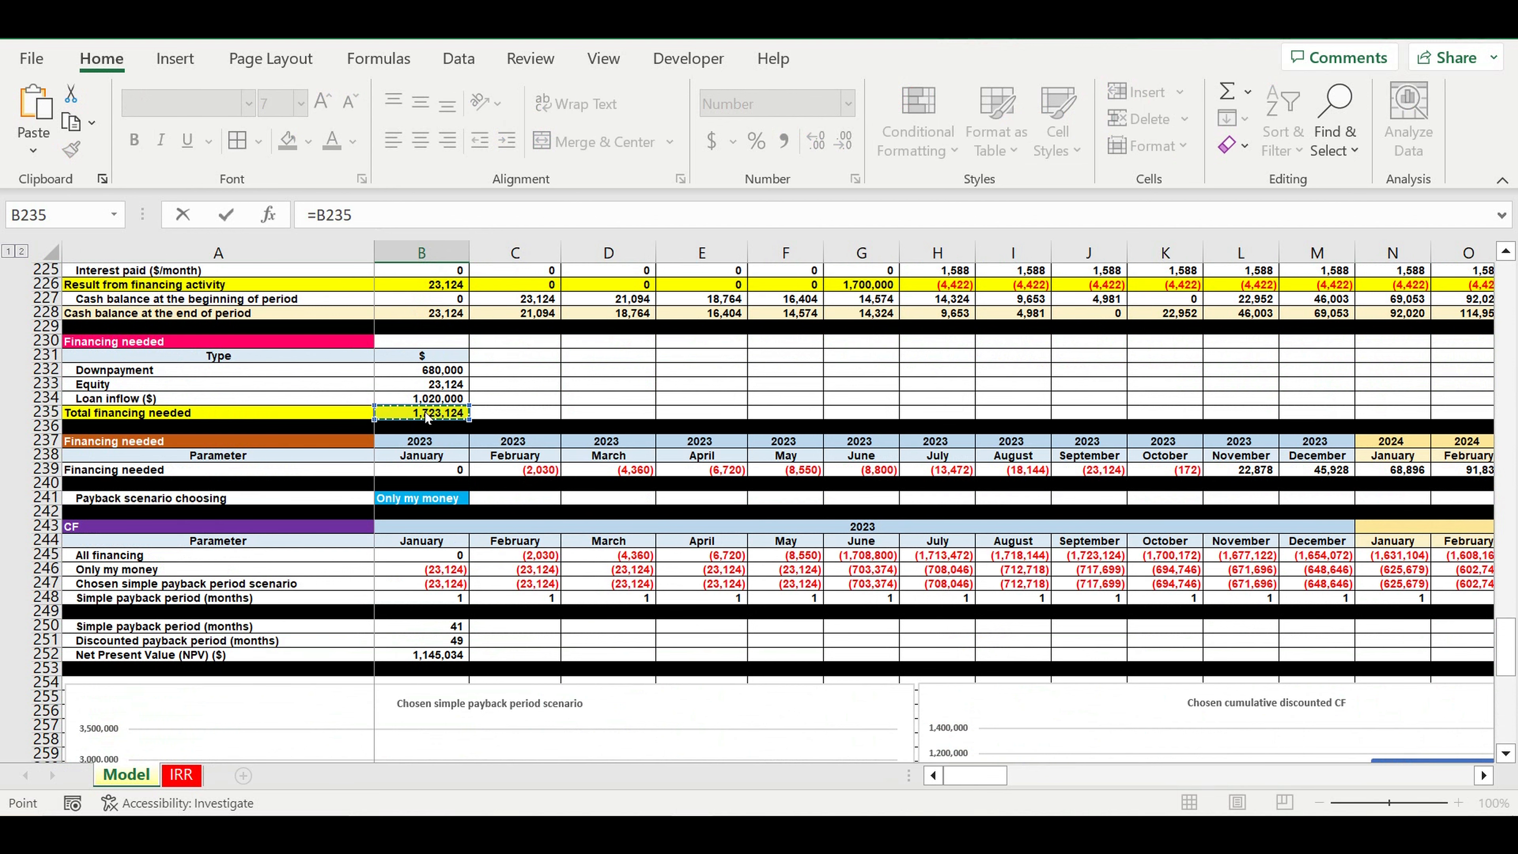
{"action": "key", "text": "Return"}
- Enter "Profitability Index (PI)" as the parameter label in cell A300
{"action": "scroll", "coordinate": [591, 666], "scroll_direction": "down", "scroll_amount": 2}
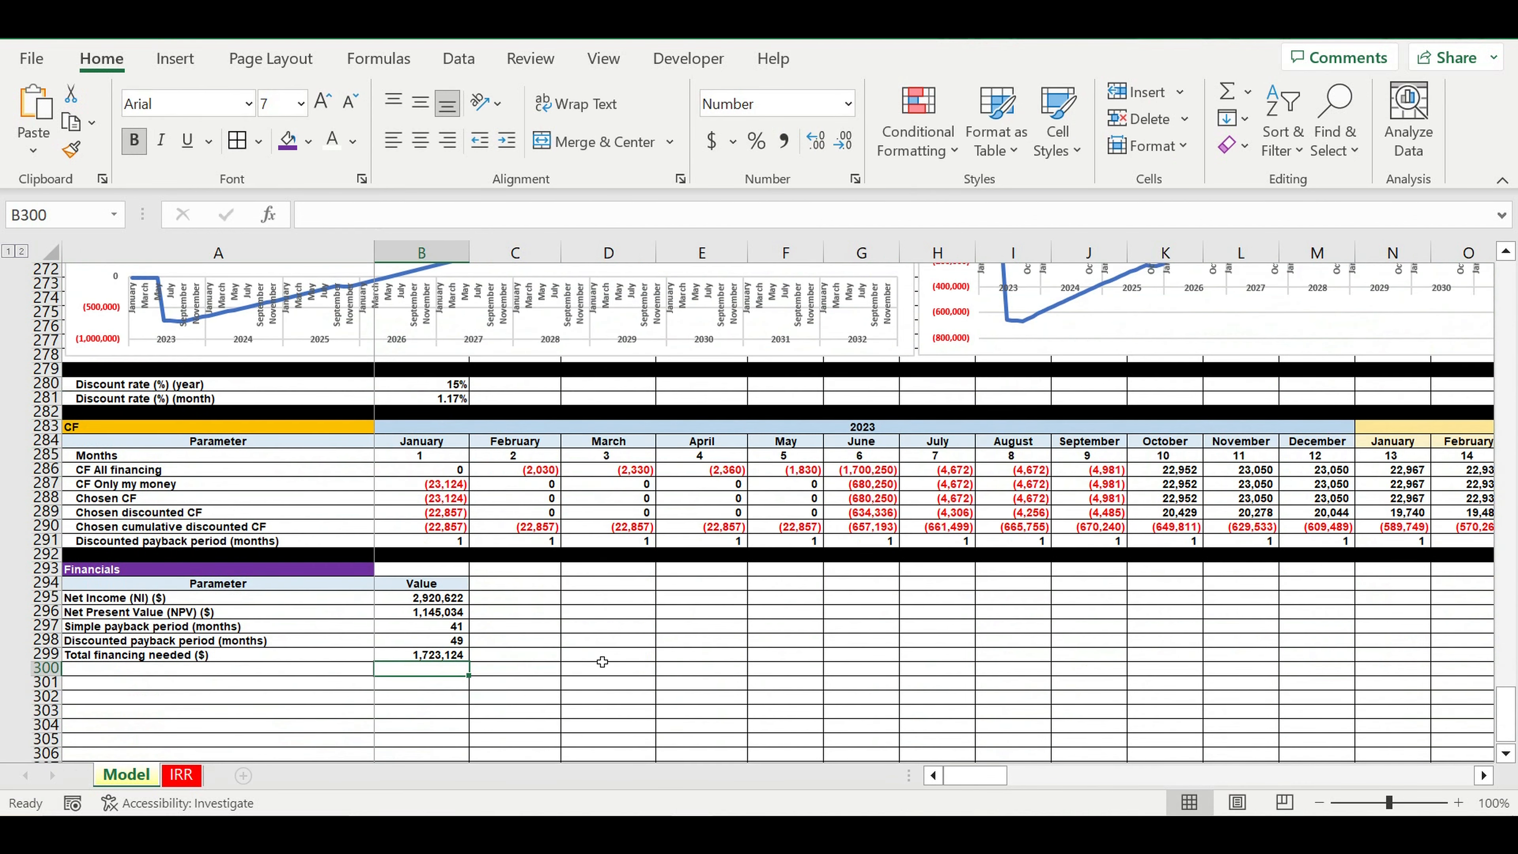
{"action": "left_click", "coordinate": [348, 671]}
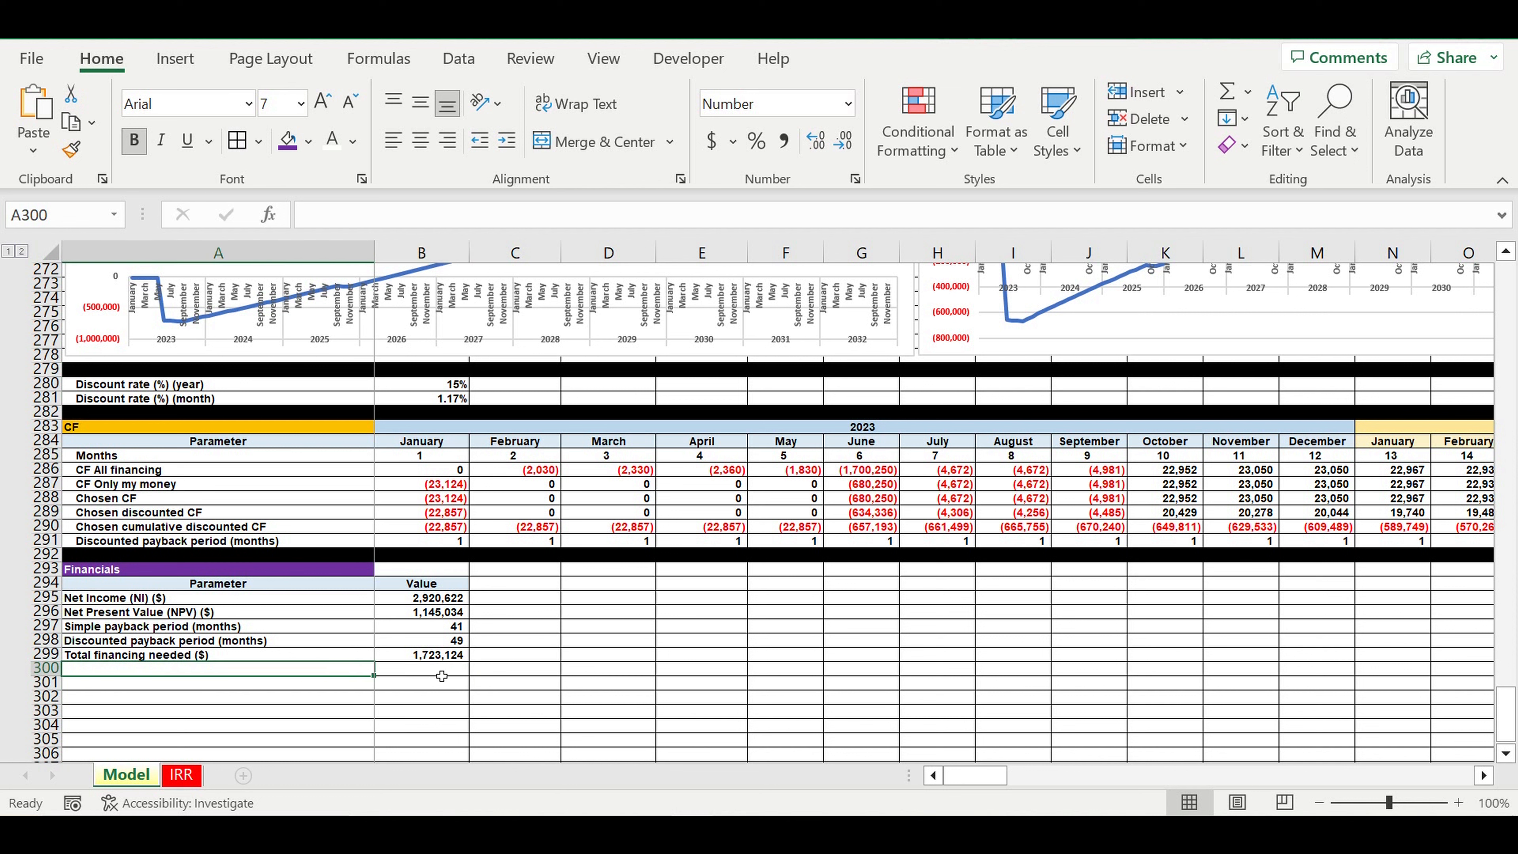
{"action": "type", "text": "Profitability Index (PI"}
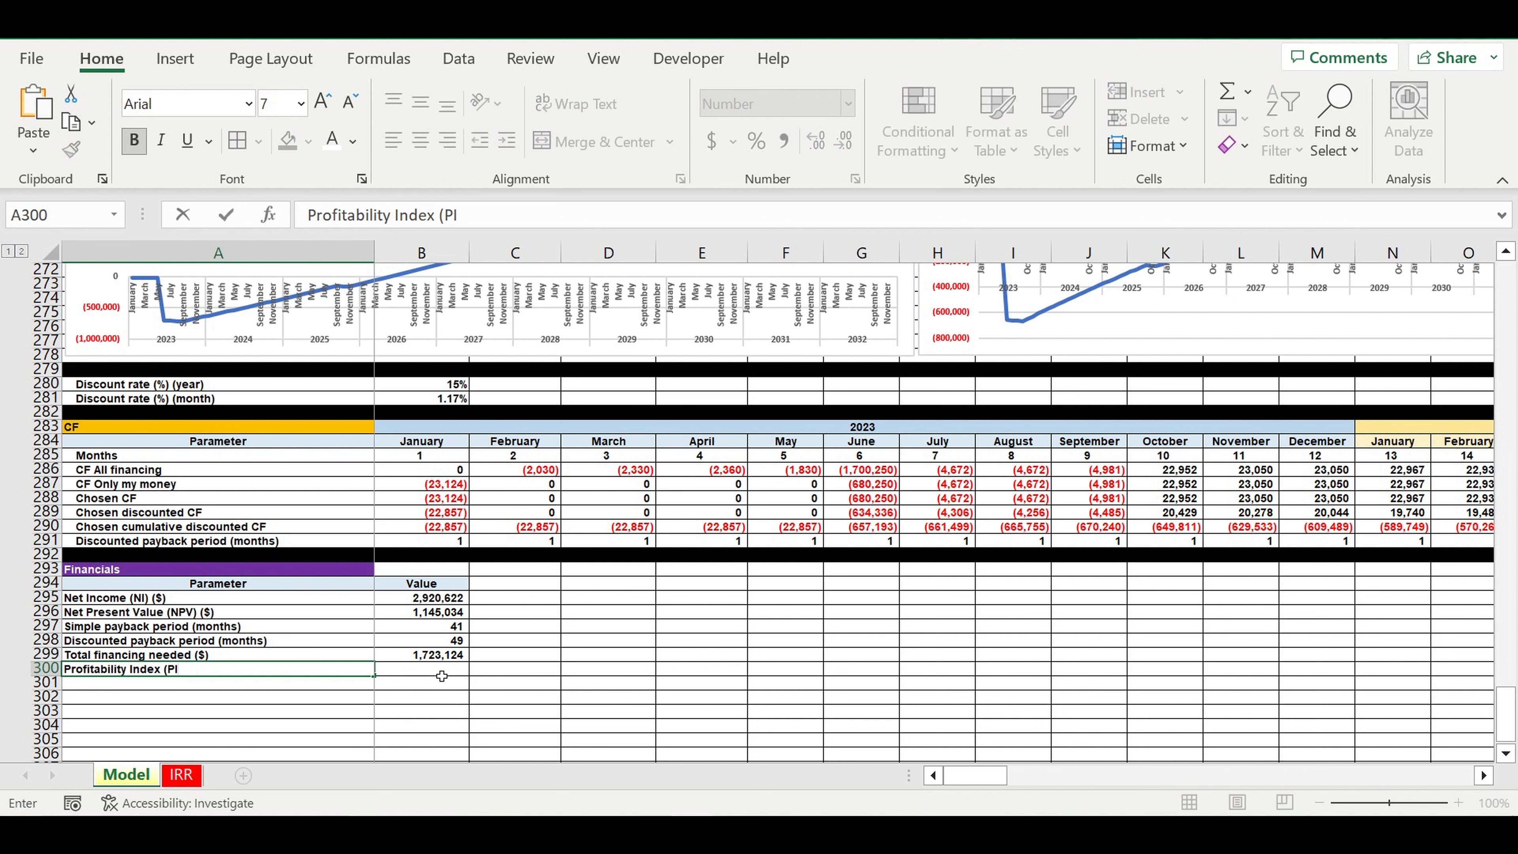
{"action": "key", "text": "Return"}
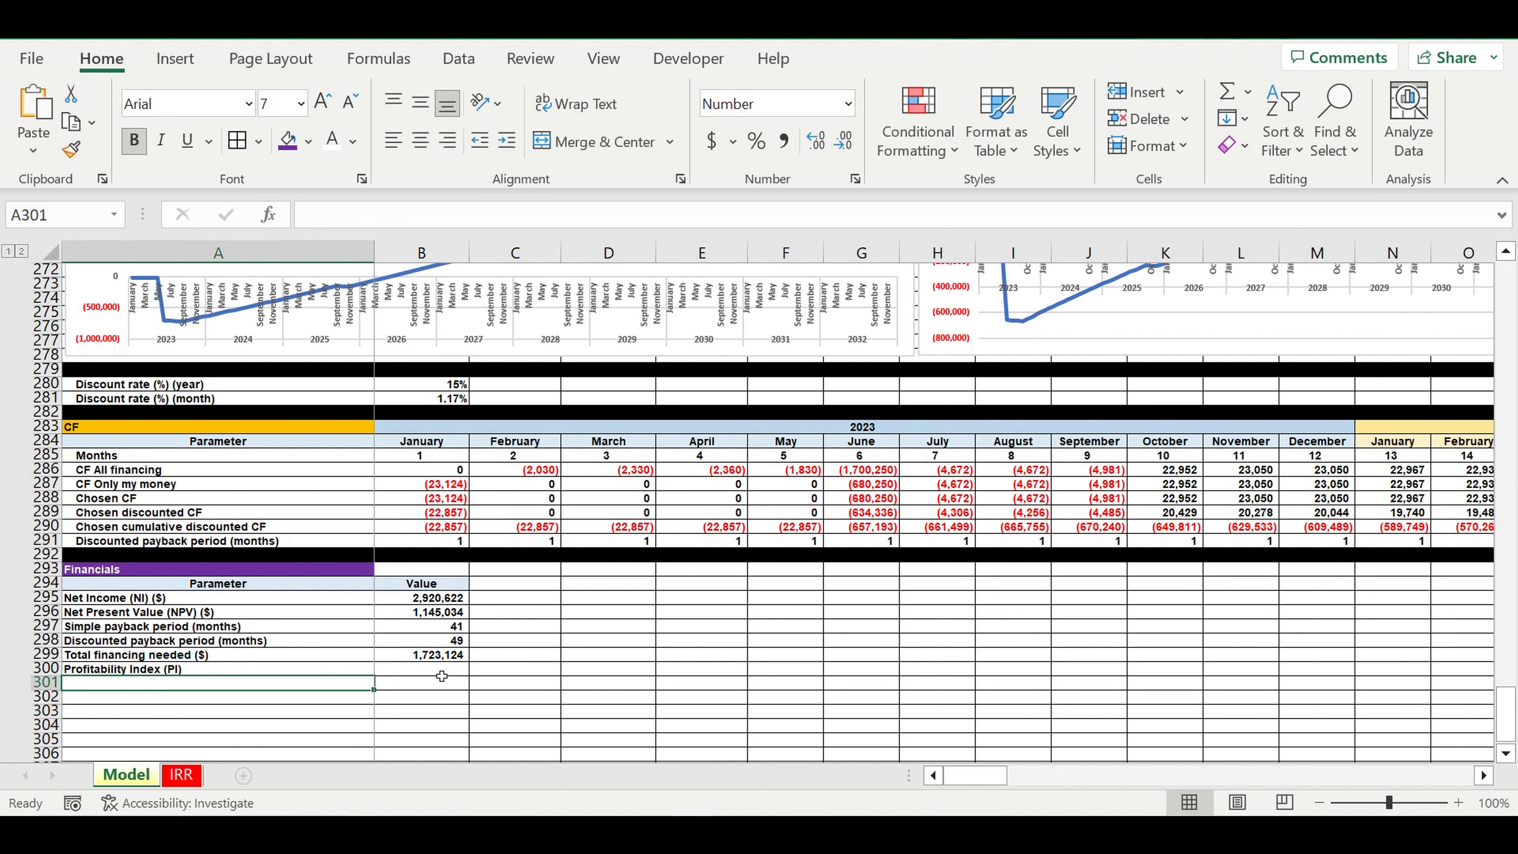
- Calculate the Profitability Index in B300 from NPV and total financing needed with =1+B296/B299
{"action": "left_click", "coordinate": [442, 674]}
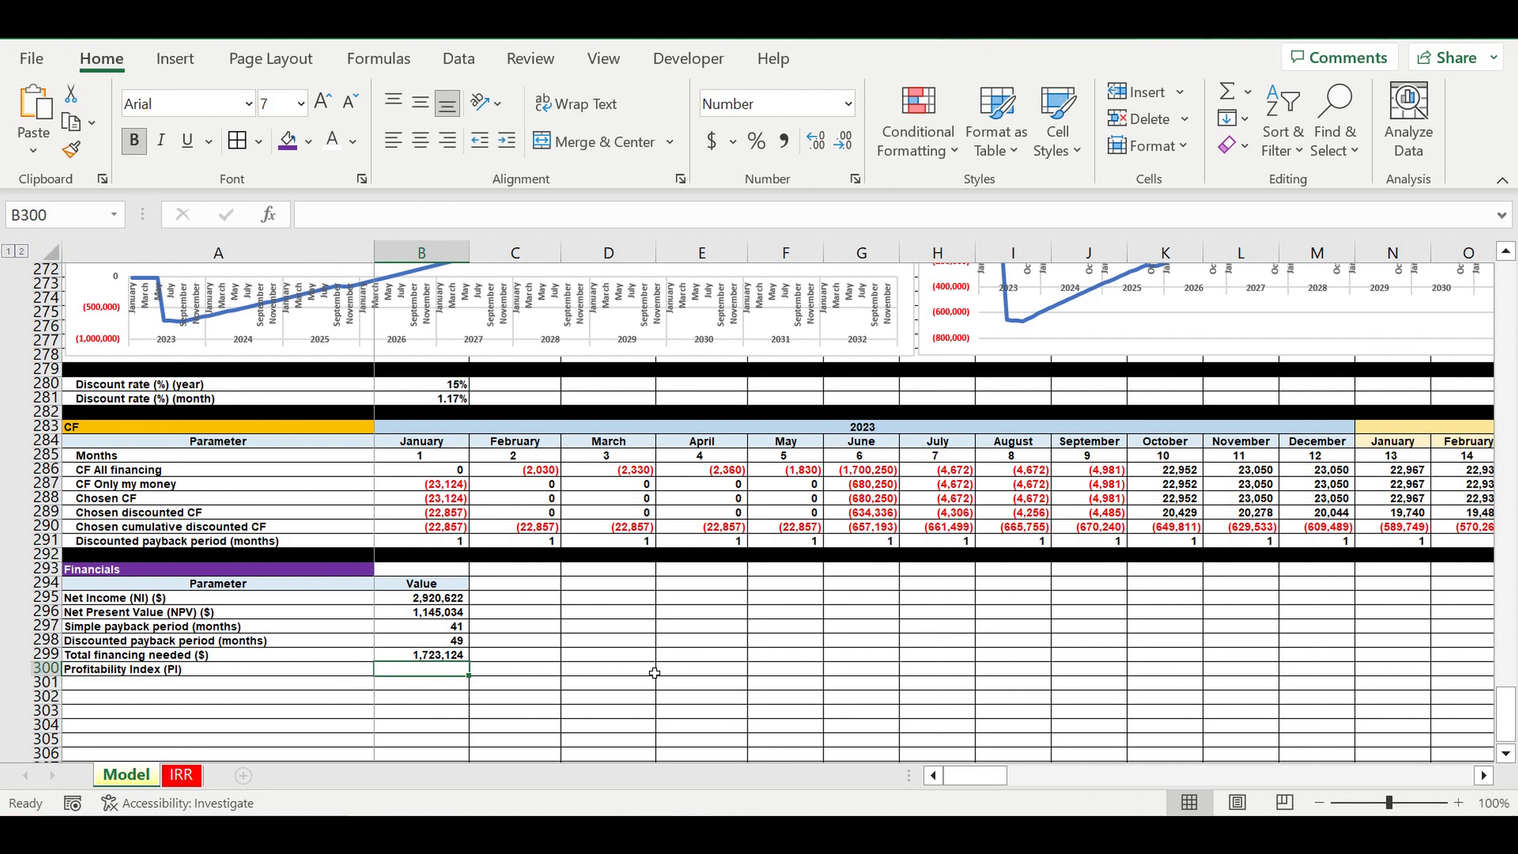
{"action": "type", "text": "=1+"}
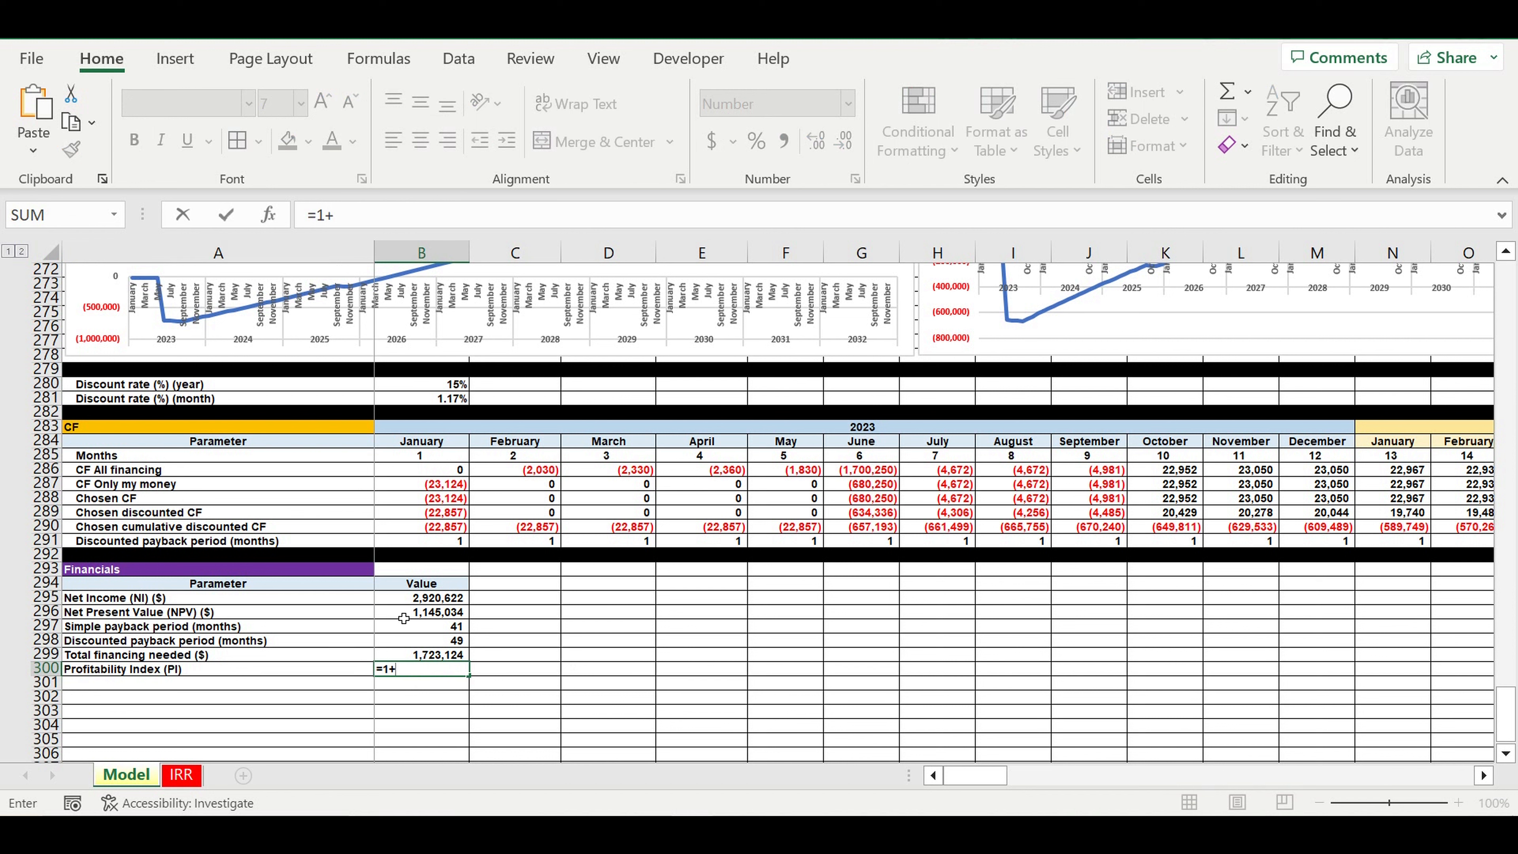
{"action": "left_click", "coordinate": [424, 618]}
{"action": "type", "text": "/"}
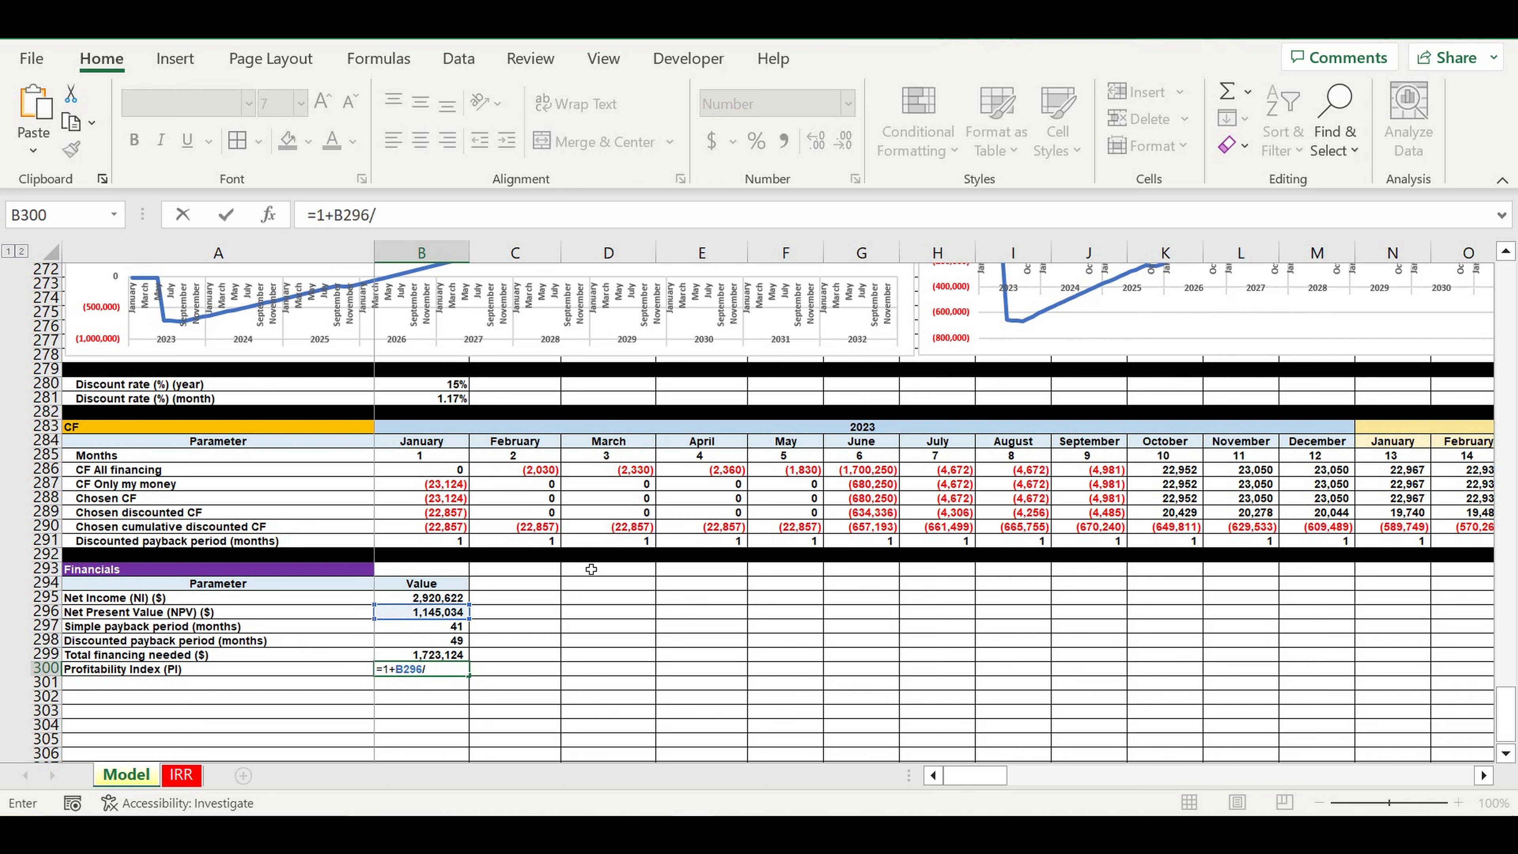
{"action": "left_click", "coordinate": [408, 656]}
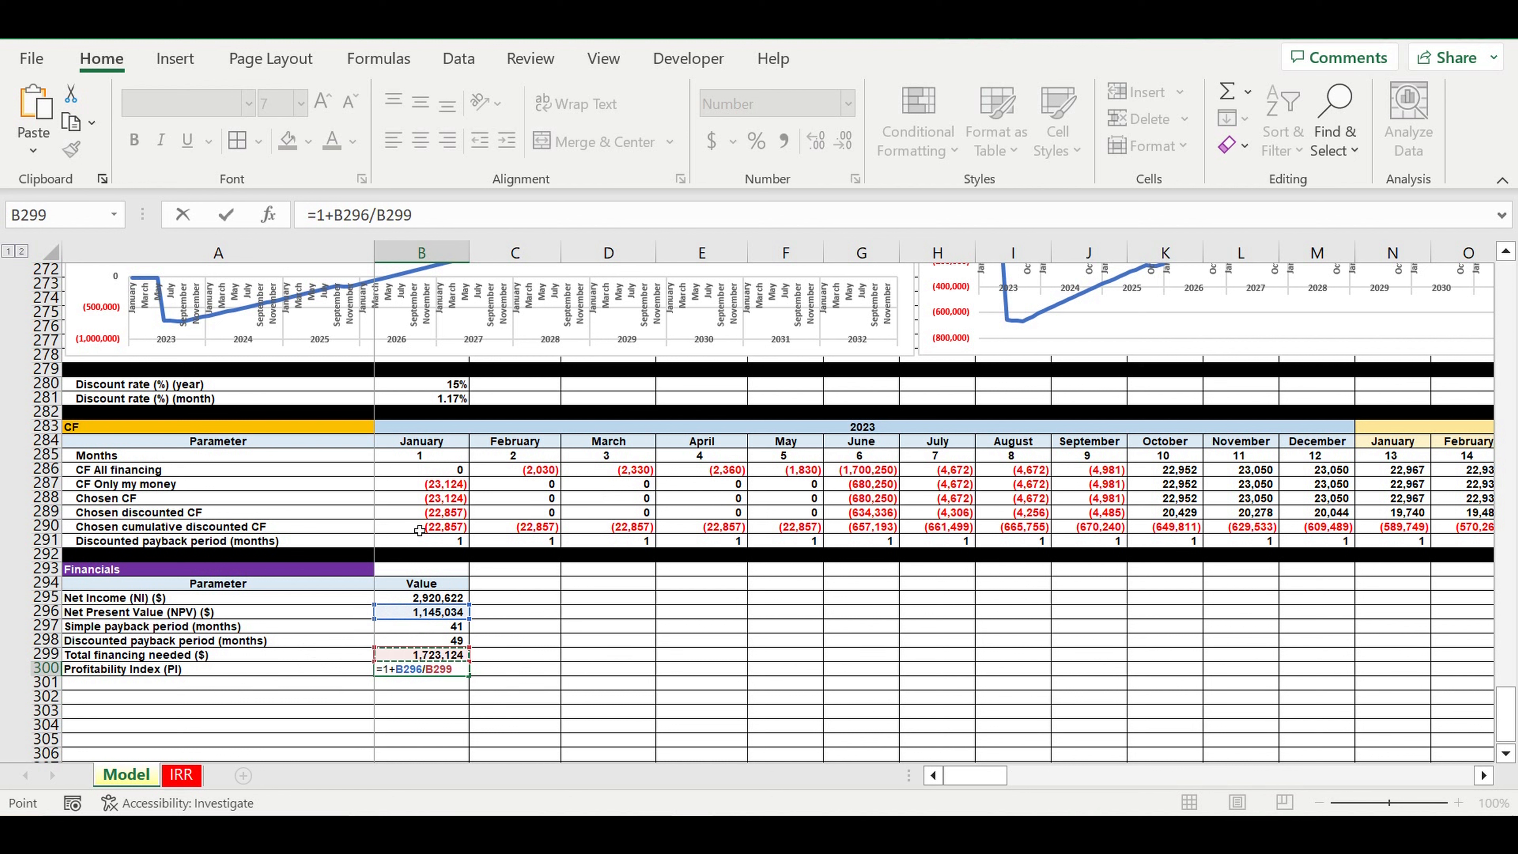
{"action": "key", "text": "Return"}
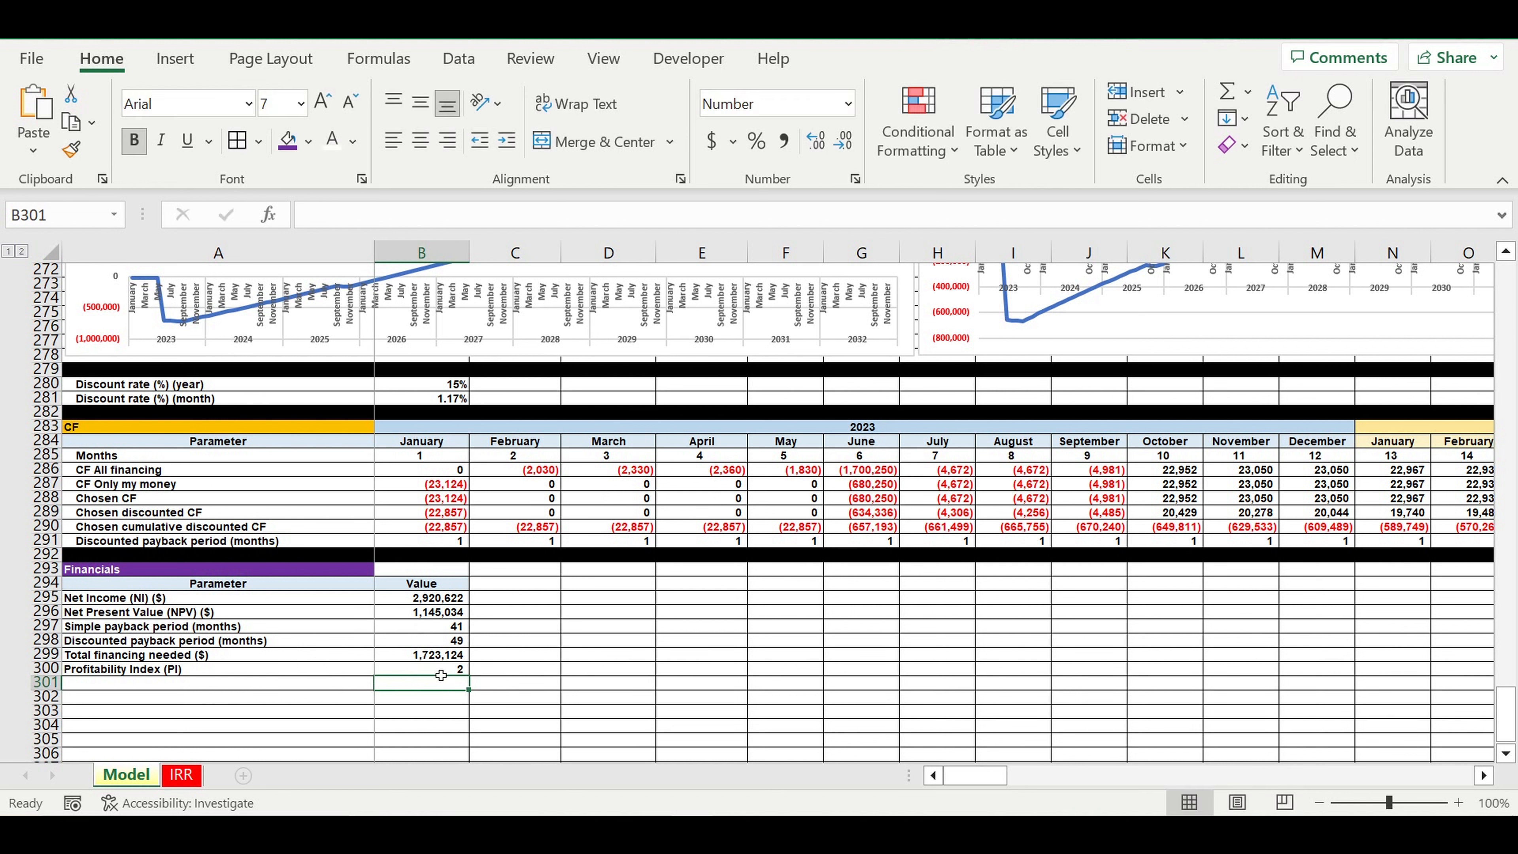
- Show the Profitability Index value in B300 with two decimal places
{"action": "left_click", "coordinate": [441, 670]}
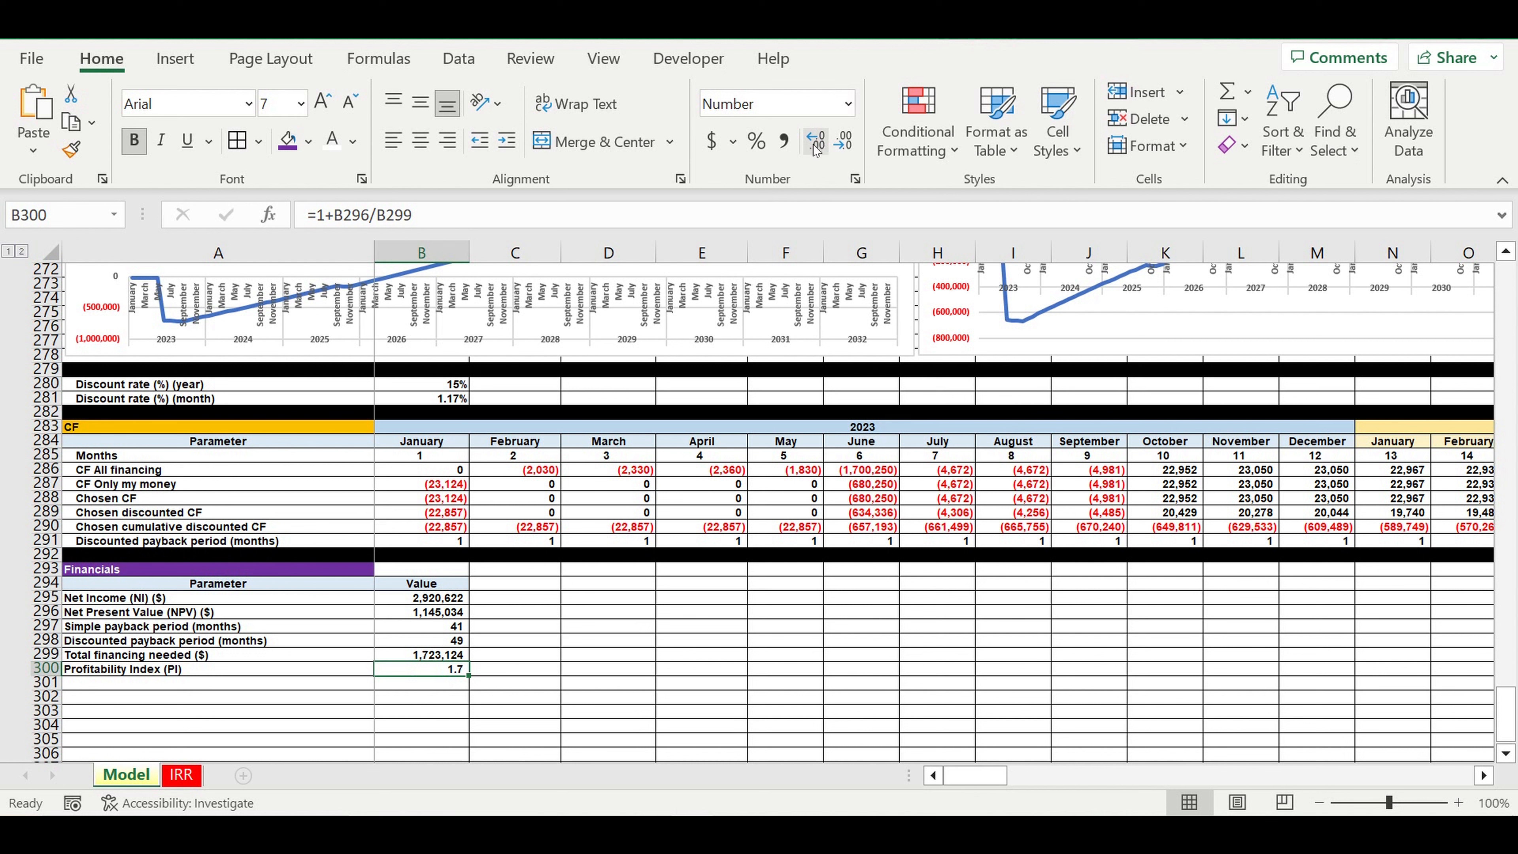
{"action": "left_click_drag", "start_coordinate": [653, 696], "coordinate": [652, 682]}
{"action": "left_click", "coordinate": [439, 674]}
- Link the parameter label in A301 to the IRR label on the IRR sheet with =IRR!A3
{"action": "left_click", "coordinate": [134, 685]}
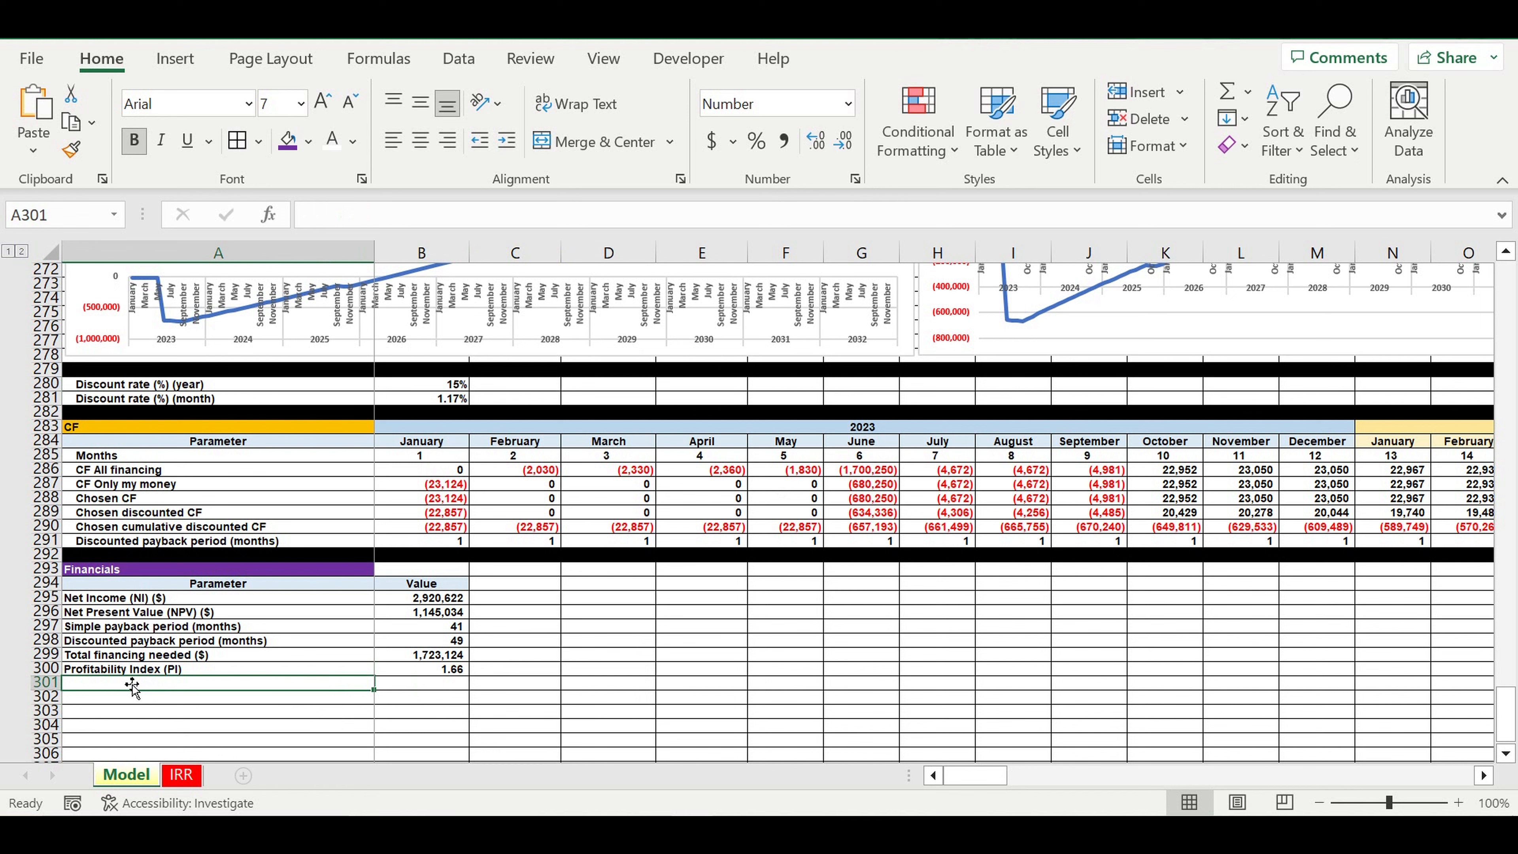
{"action": "type", "text": "="}
{"action": "left_click", "coordinate": [182, 775]}
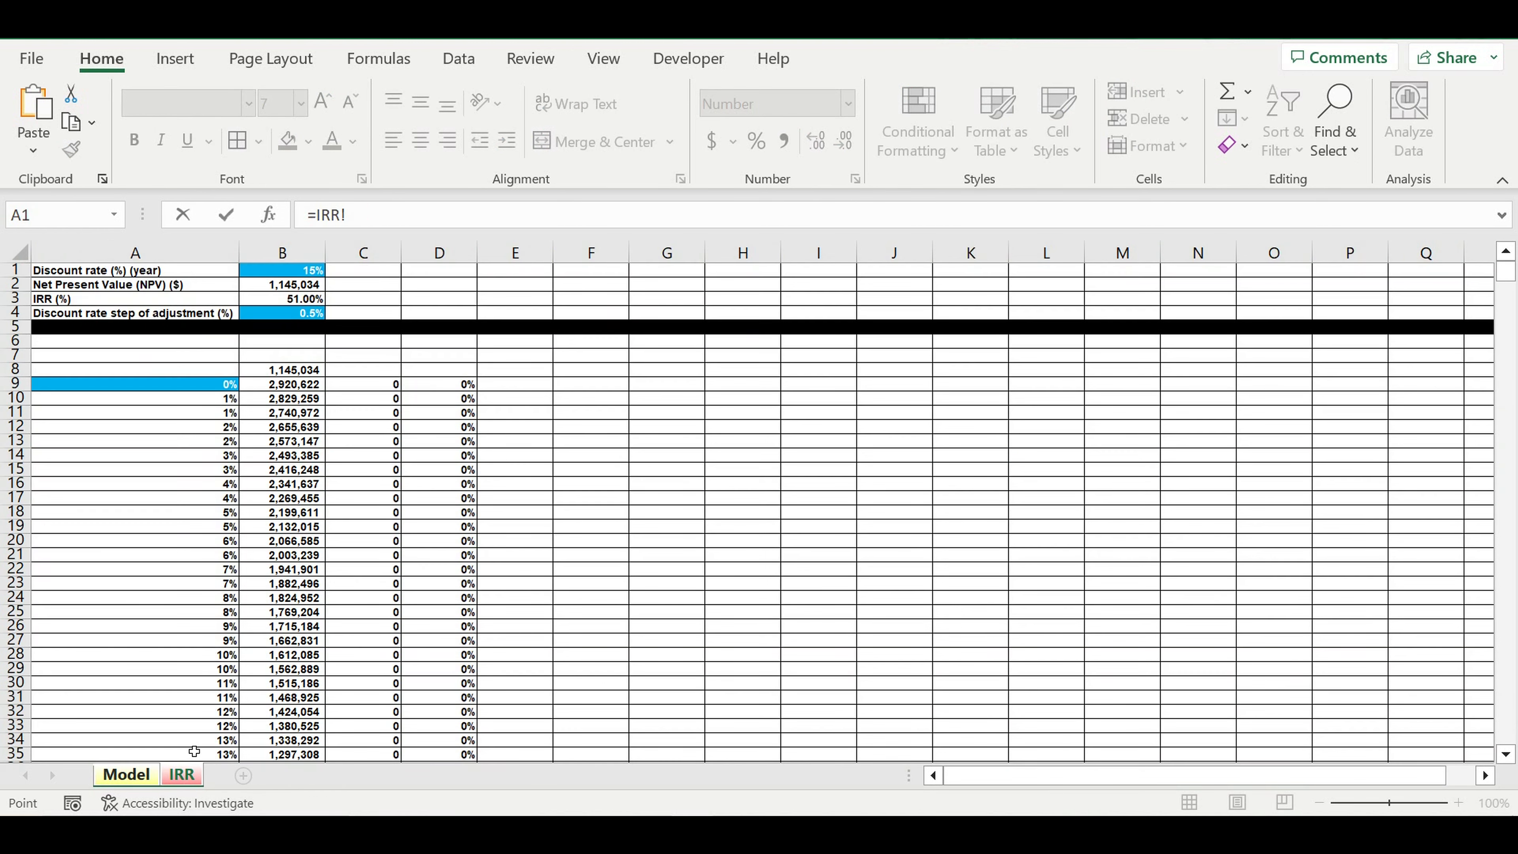
{"action": "left_click", "coordinate": [85, 304]}
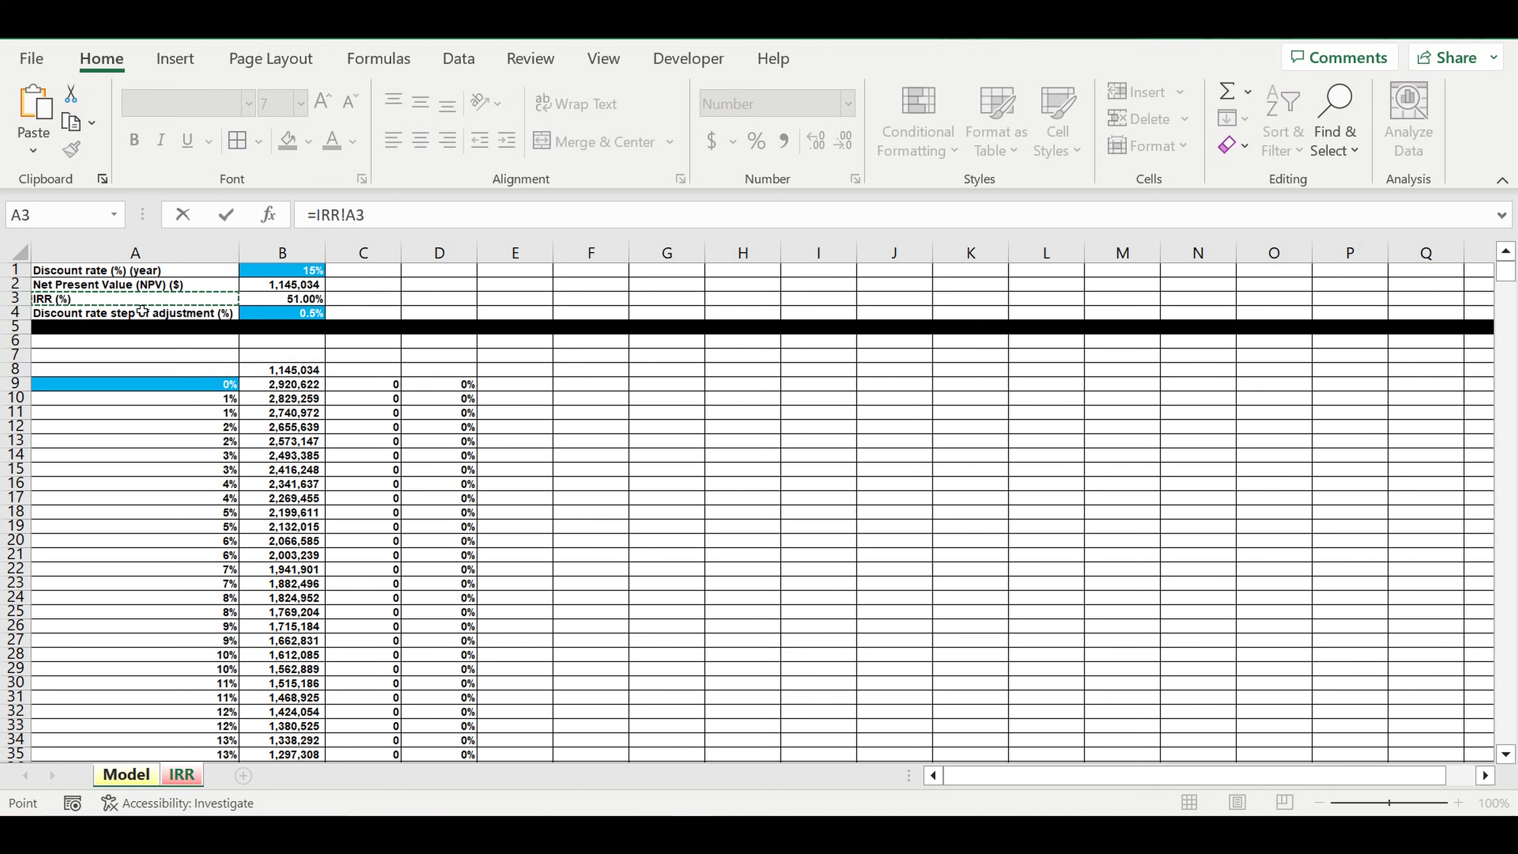
{"action": "key", "text": "Return"}
- Fill the IRR link from A301 across to B301 so the value cell reads =IRR!B3
{"action": "scroll", "coordinate": [370, 627], "scroll_direction": "down", "scroll_amount": 1}
{"action": "left_click", "coordinate": [358, 642]}
{"action": "left_click_drag", "start_coordinate": [373, 646], "coordinate": [467, 661]}
- Format the IRR value in B301 as a percentage with two decimal places
{"action": "left_click", "coordinate": [443, 640]}
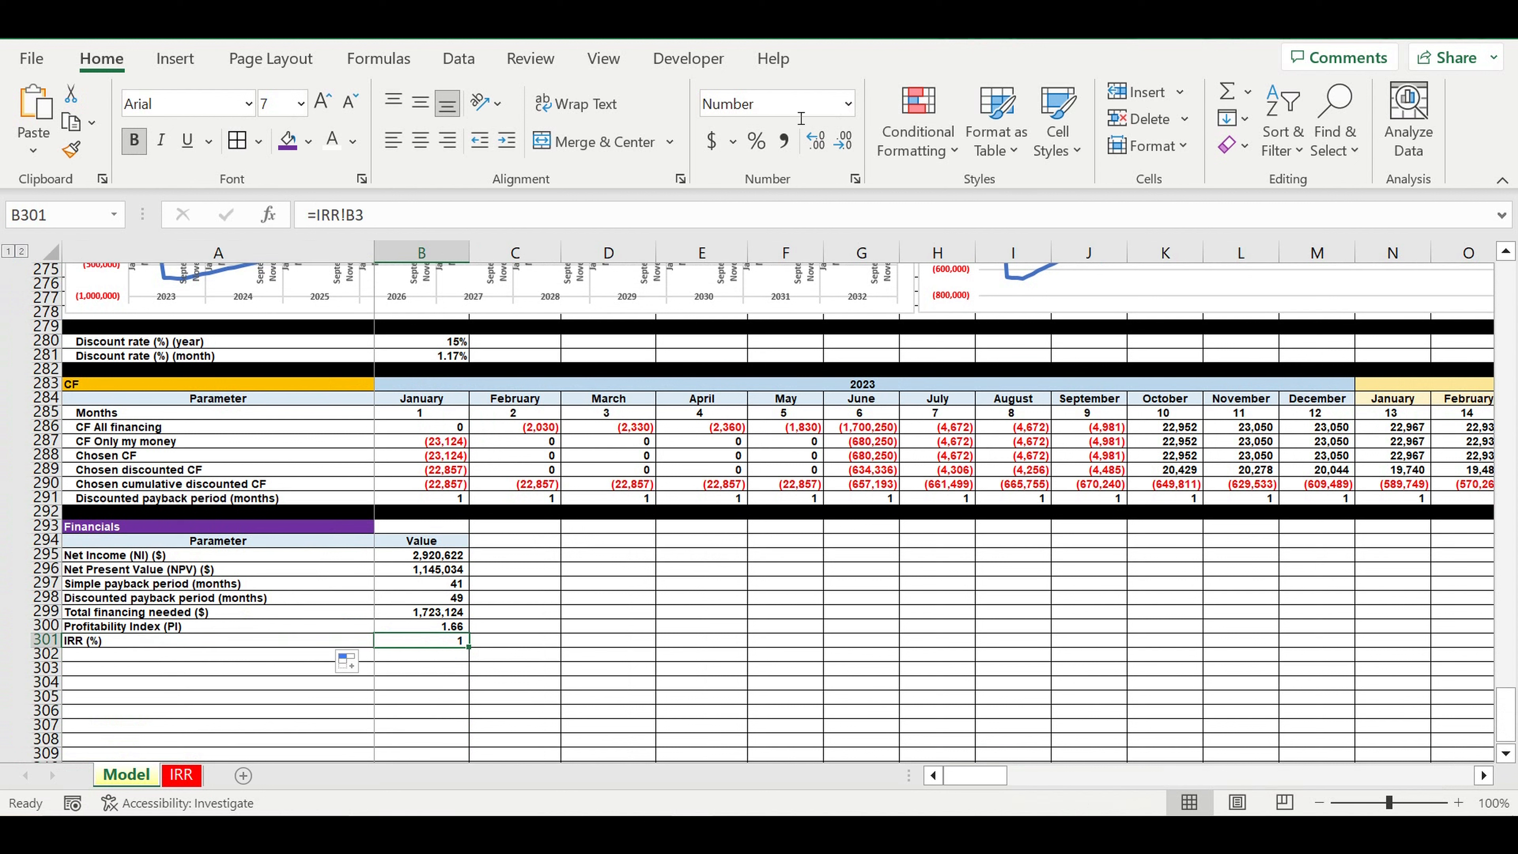
{"action": "left_click", "coordinate": [756, 141]}
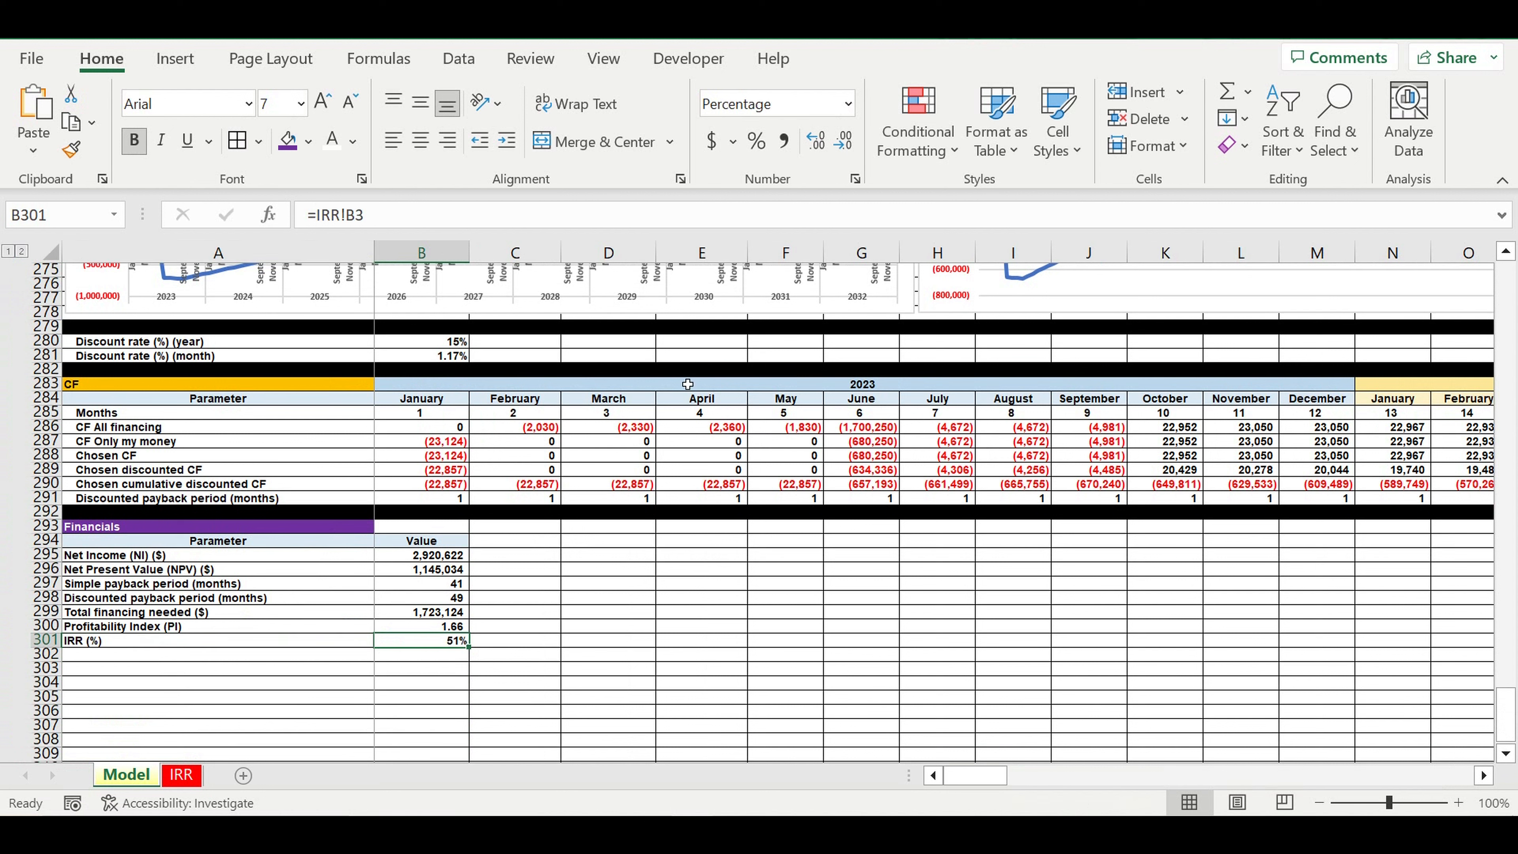
{"action": "left_click", "coordinate": [814, 141]}
{"action": "left_click", "coordinate": [814, 142]}
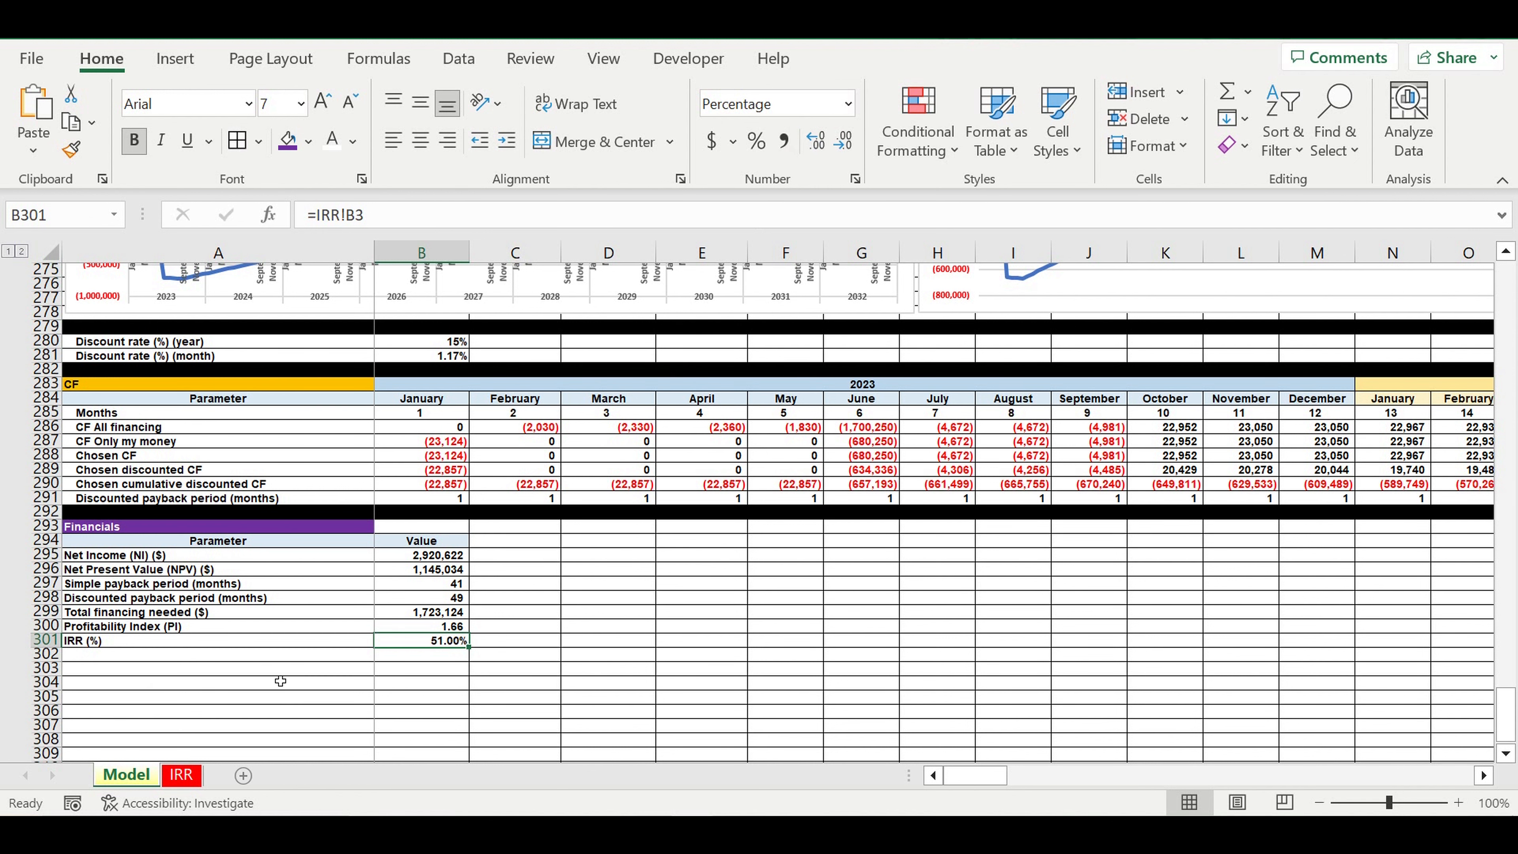
- Replace the linked formula in A301 with its plain text value by pasting it over itself as values
{"action": "left_click", "coordinate": [113, 642]}
{"action": "right_click", "coordinate": [113, 641]}
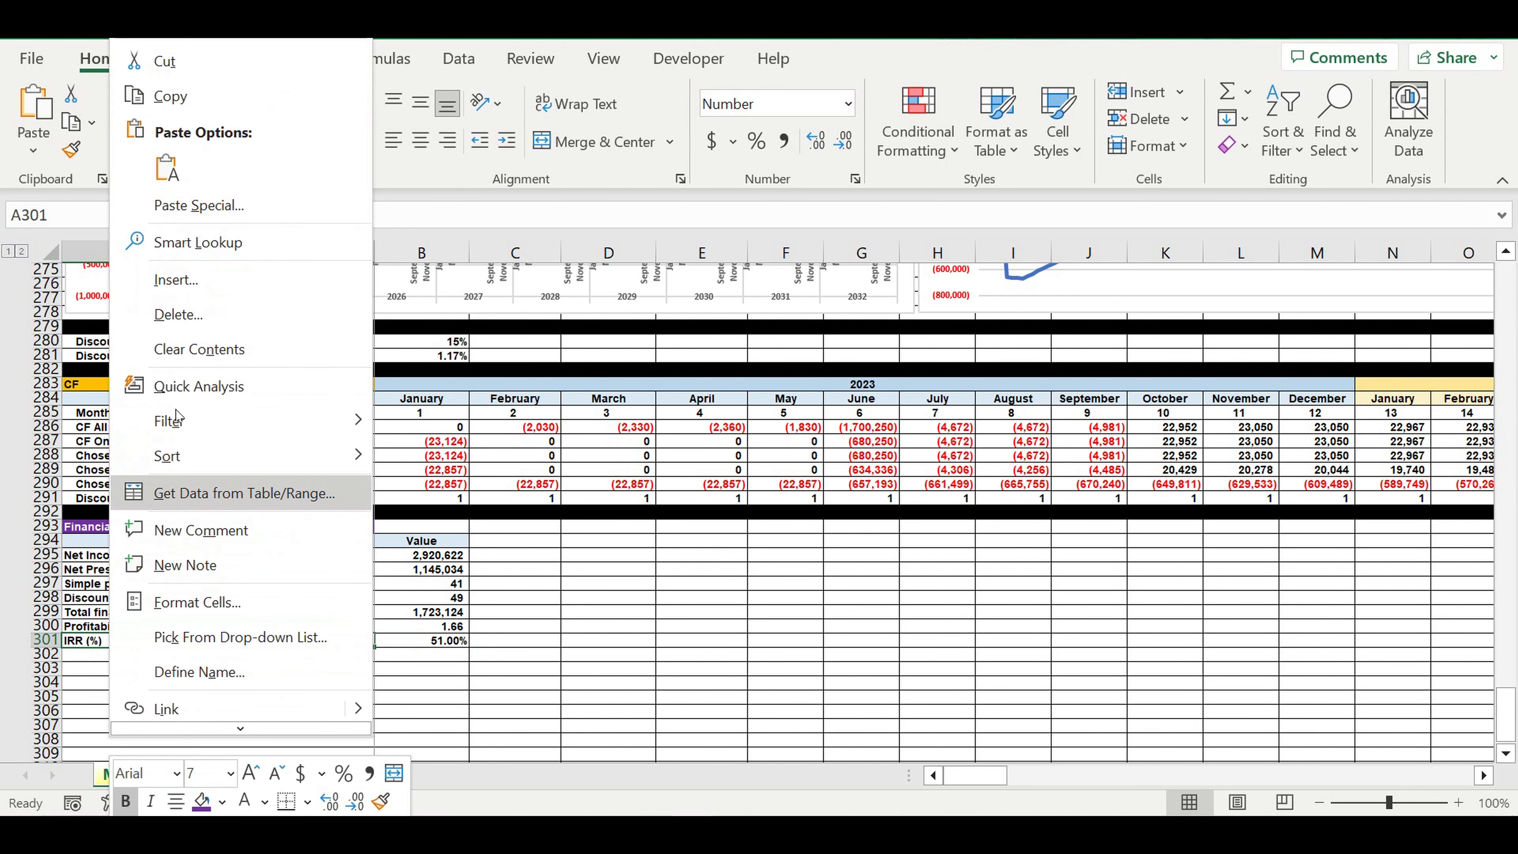
{"action": "left_click", "coordinate": [155, 93]}
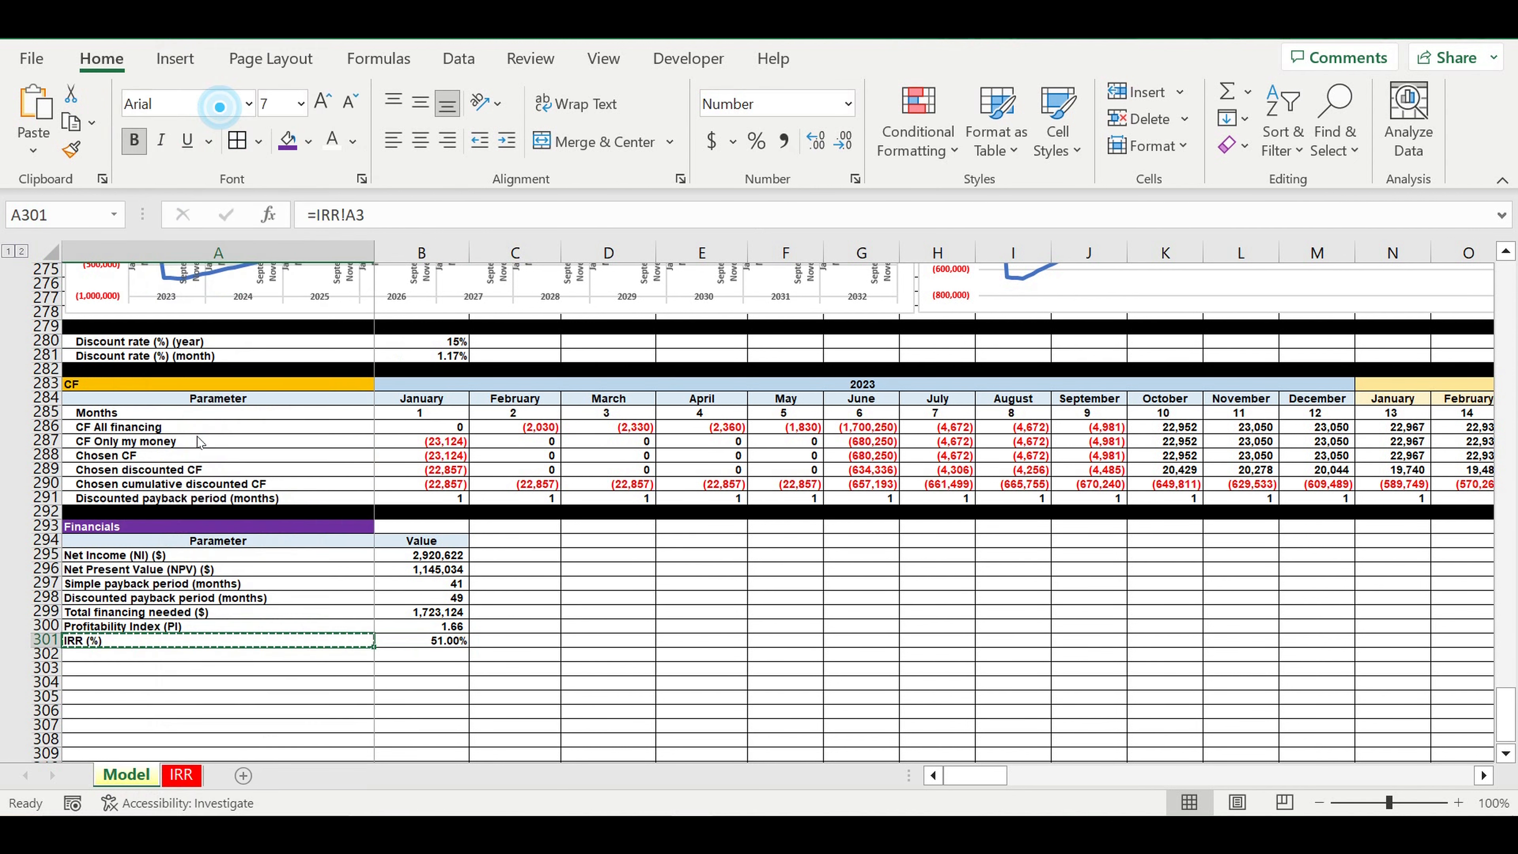
{"action": "right_click", "coordinate": [90, 644]}
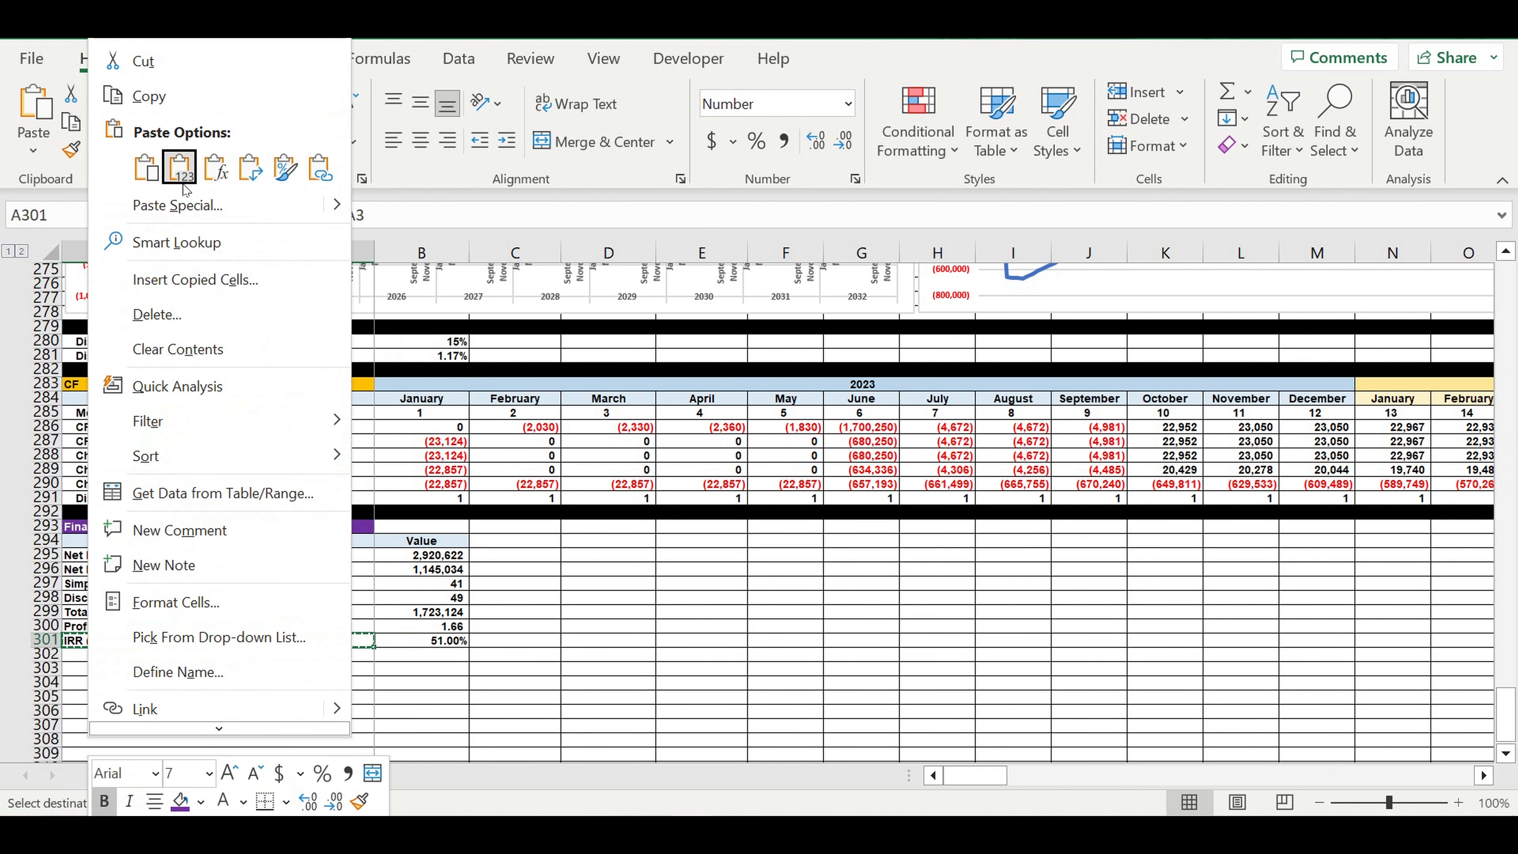
{"action": "left_click", "coordinate": [181, 169]}
{"action": "left_click", "coordinate": [311, 216]}
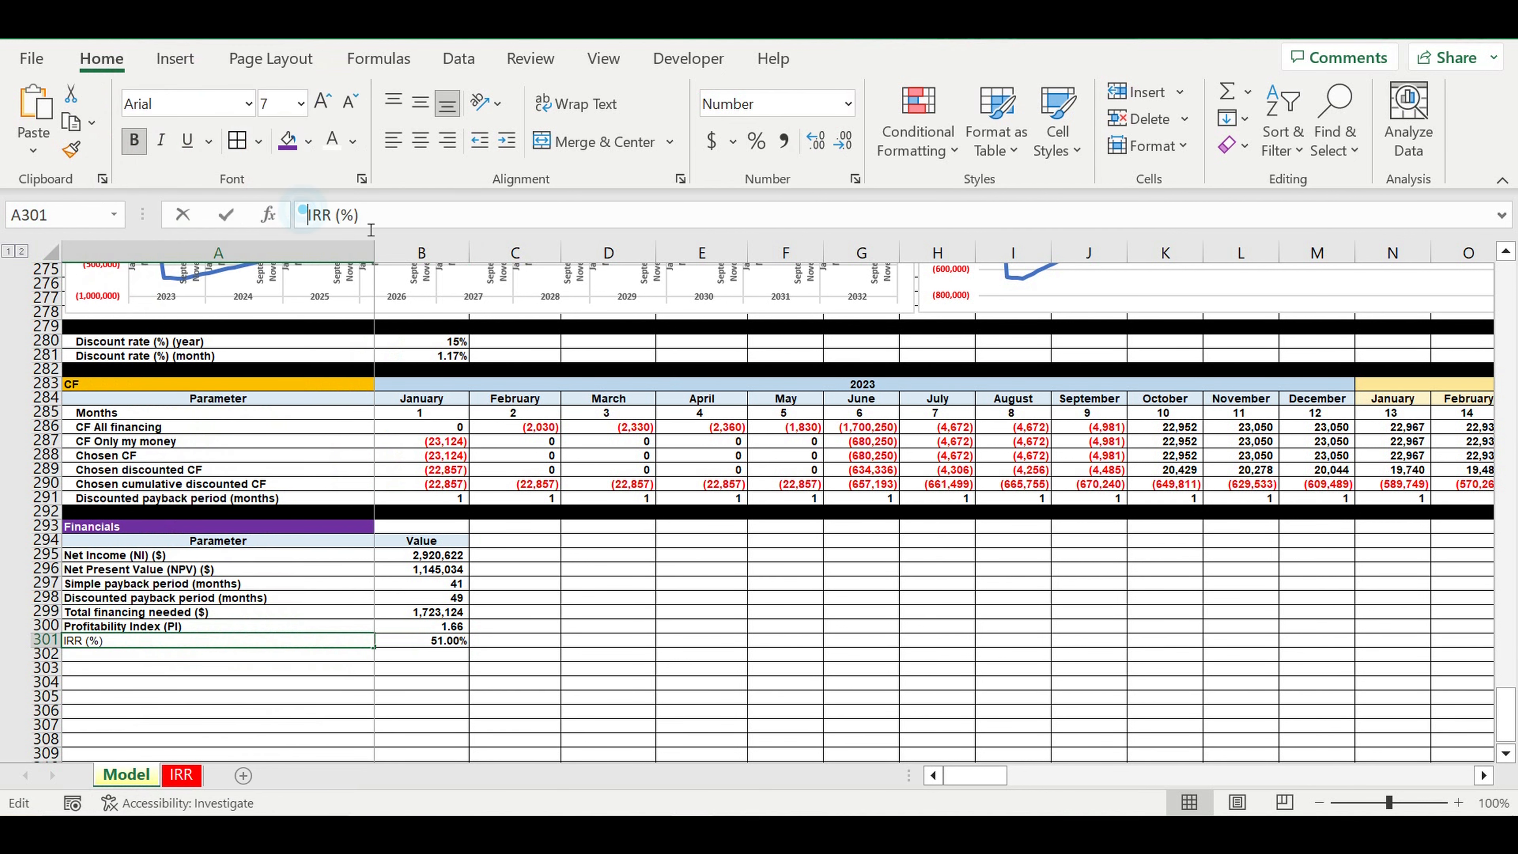
{"action": "type", "text": "In"}
{"action": "type", "text": "ternak"}
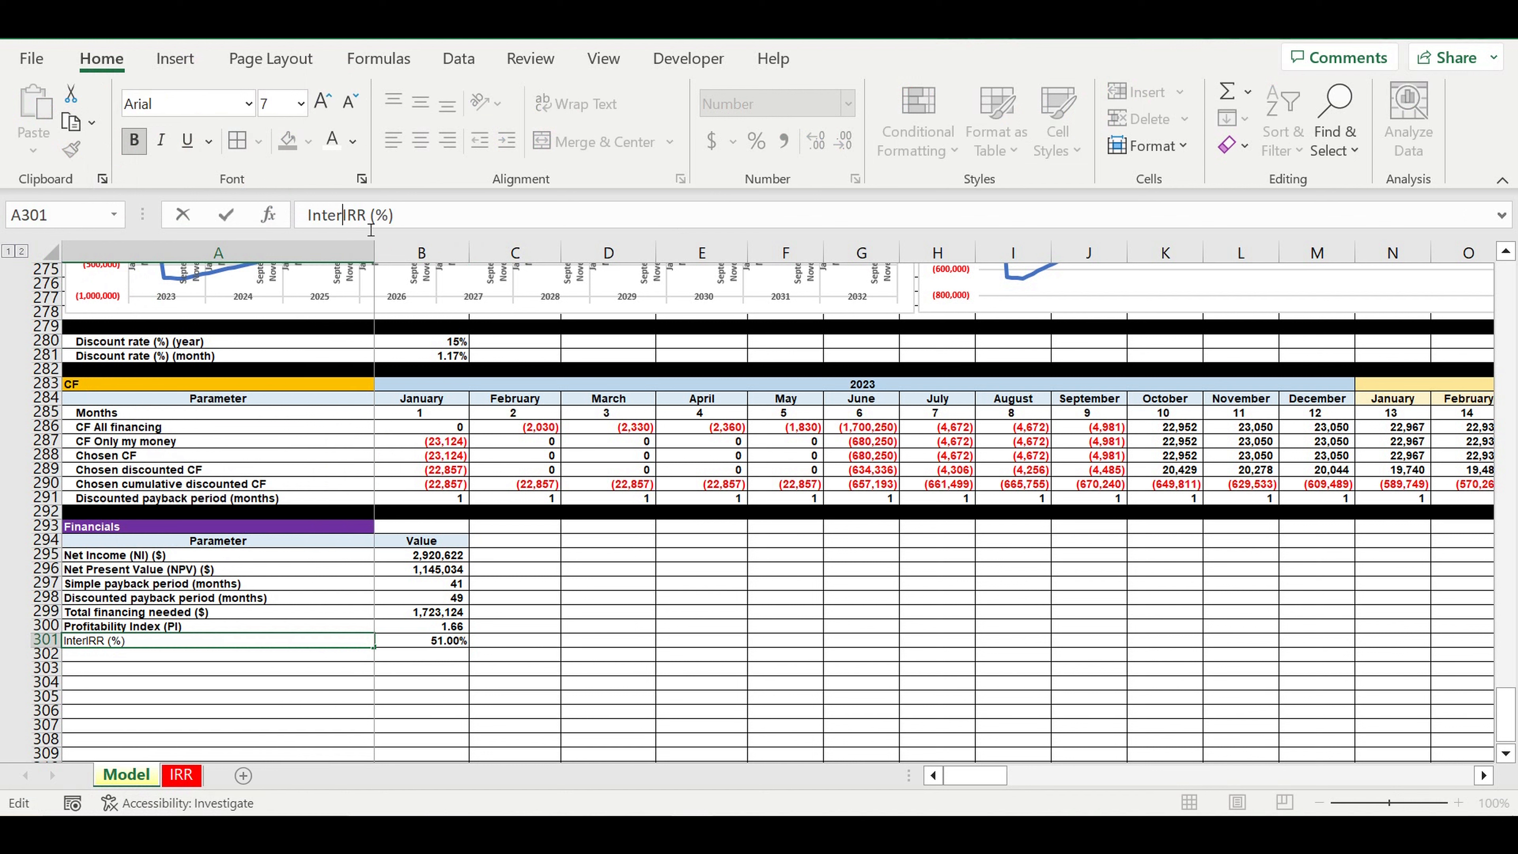
{"action": "key", "text": "Home"}
{"action": "type", "text": "l"}
{"action": "type", "text": " Rate "}
{"action": "type", "text": "of "}
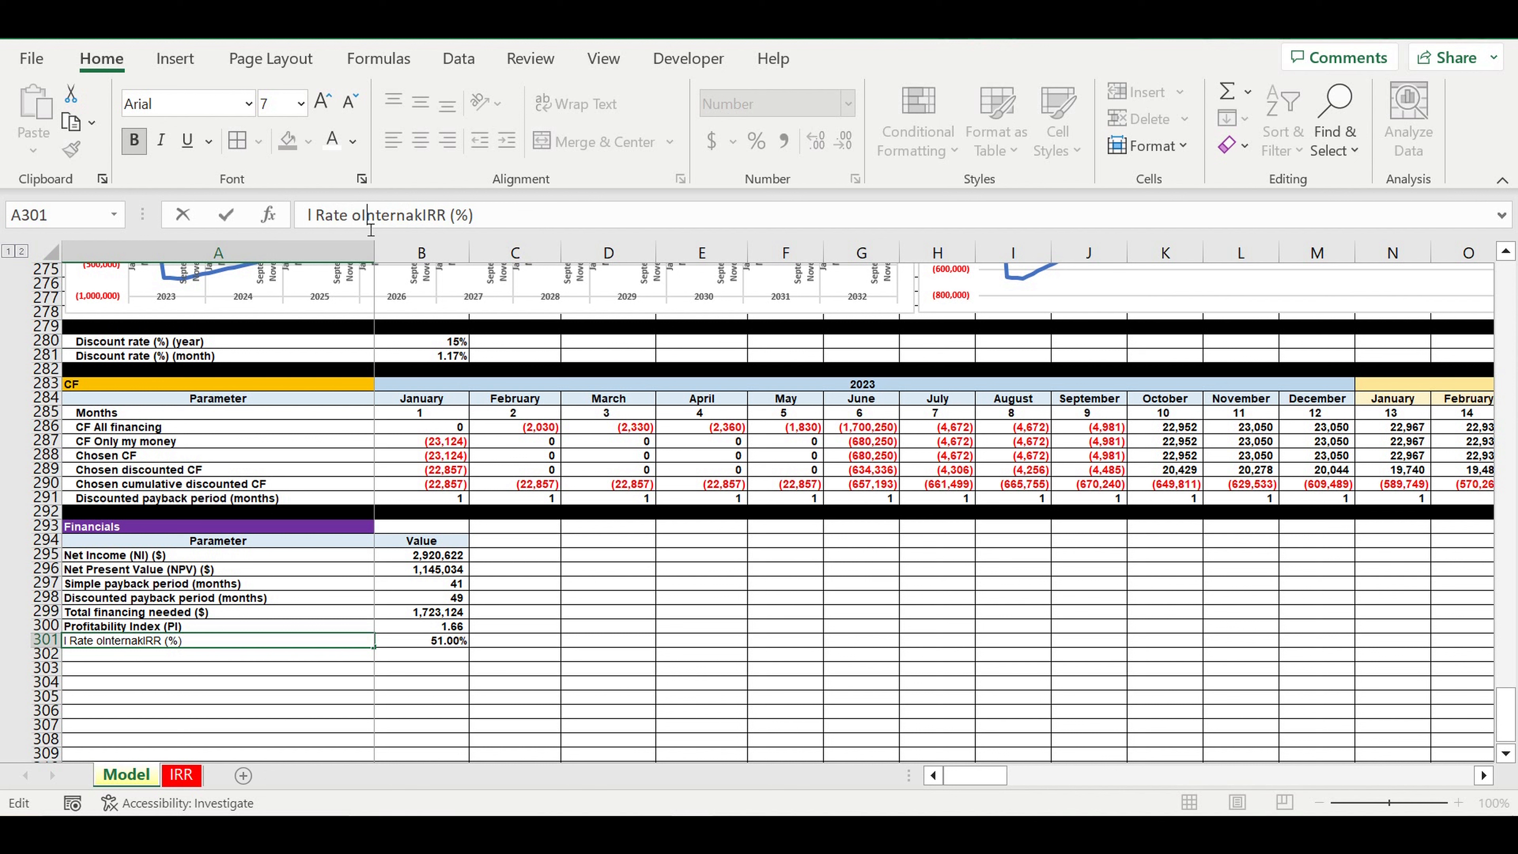
{"action": "type", "text": "Re"}
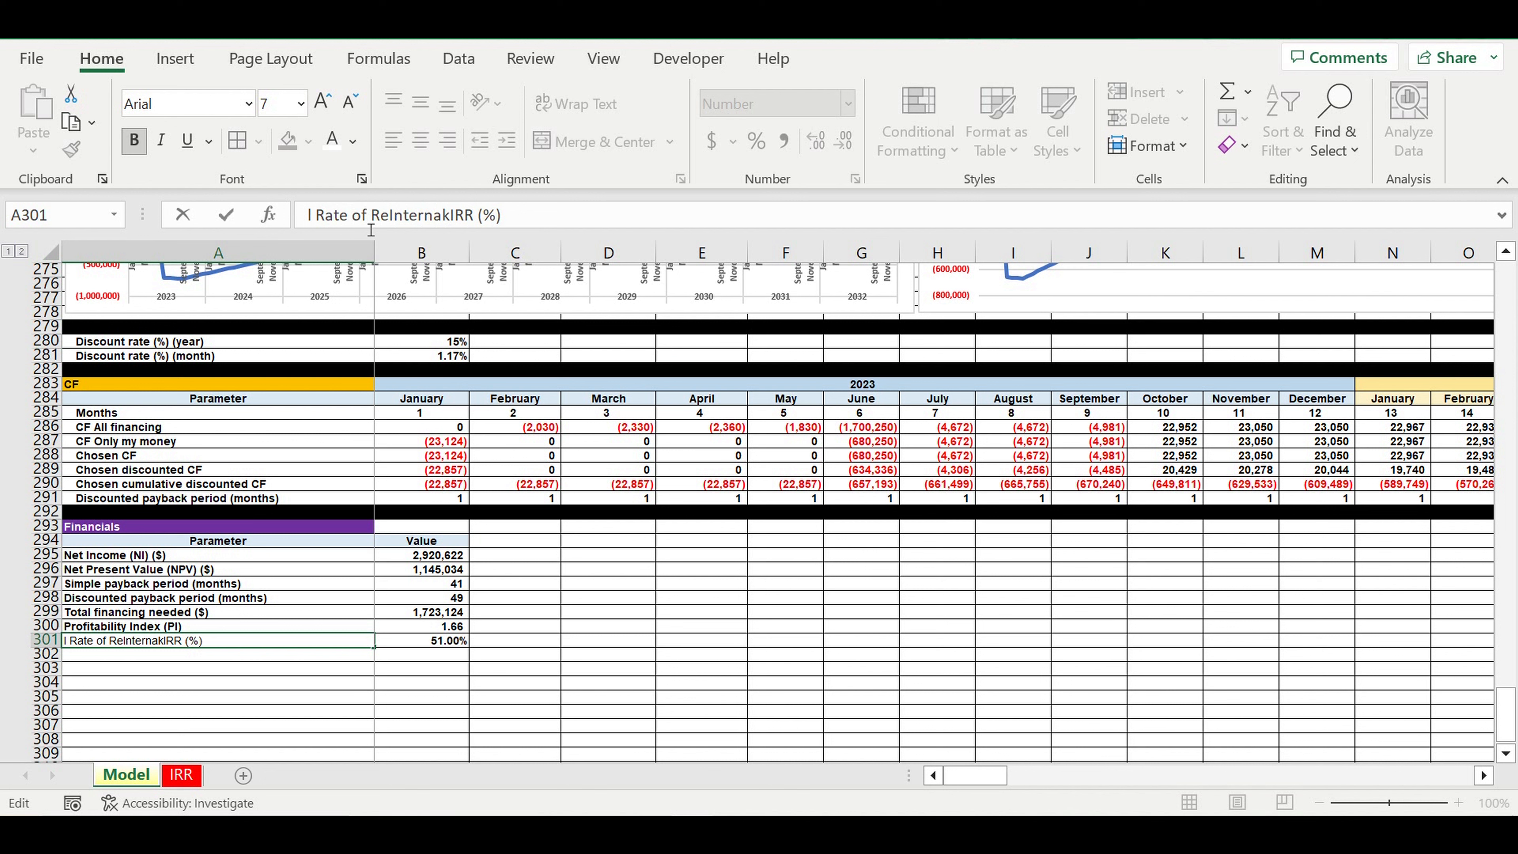
{"action": "type", "text": "turn"}
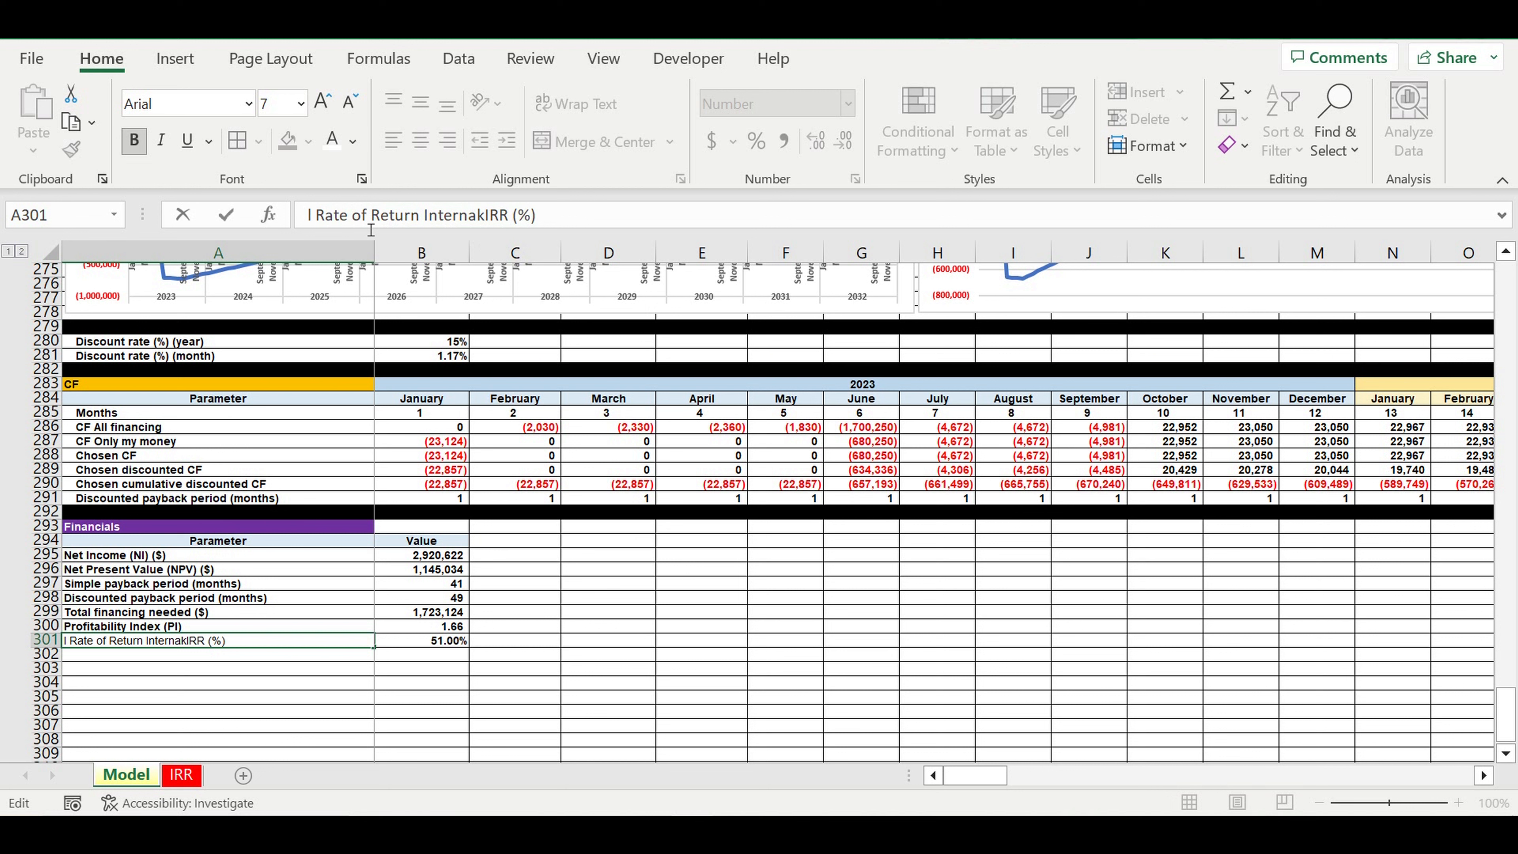
- Replace the garbled text before "IRR (%)" in A301 so the label reads "Internal Rate of Return IRR (%)"
{"action": "left_click_drag", "start_coordinate": [307, 215], "coordinate": [492, 214]}
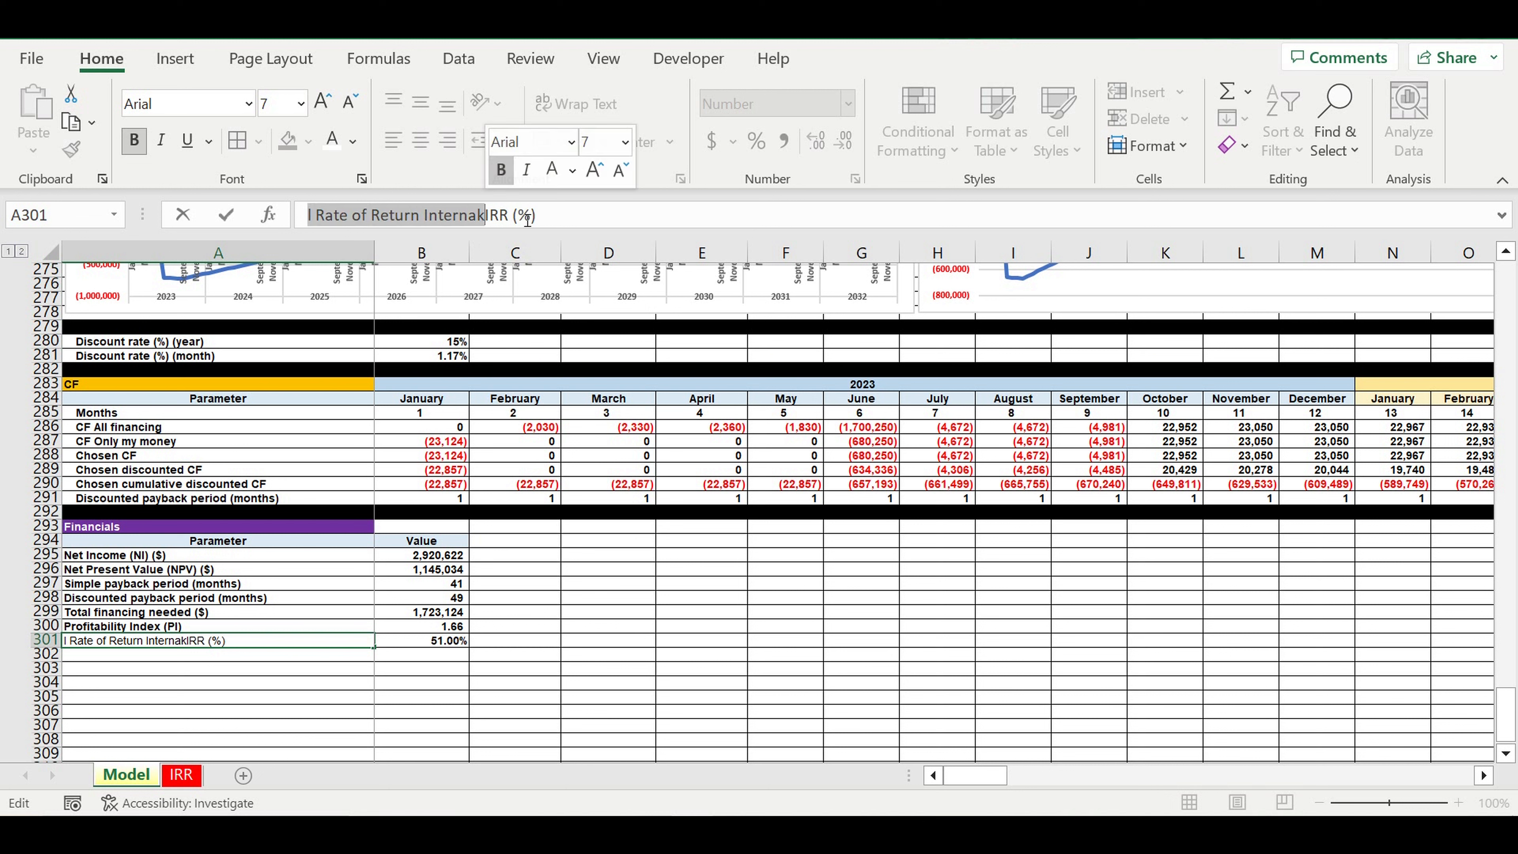
{"action": "key", "text": "BackSpace"}
{"action": "type", "text": "Internal Ra"}
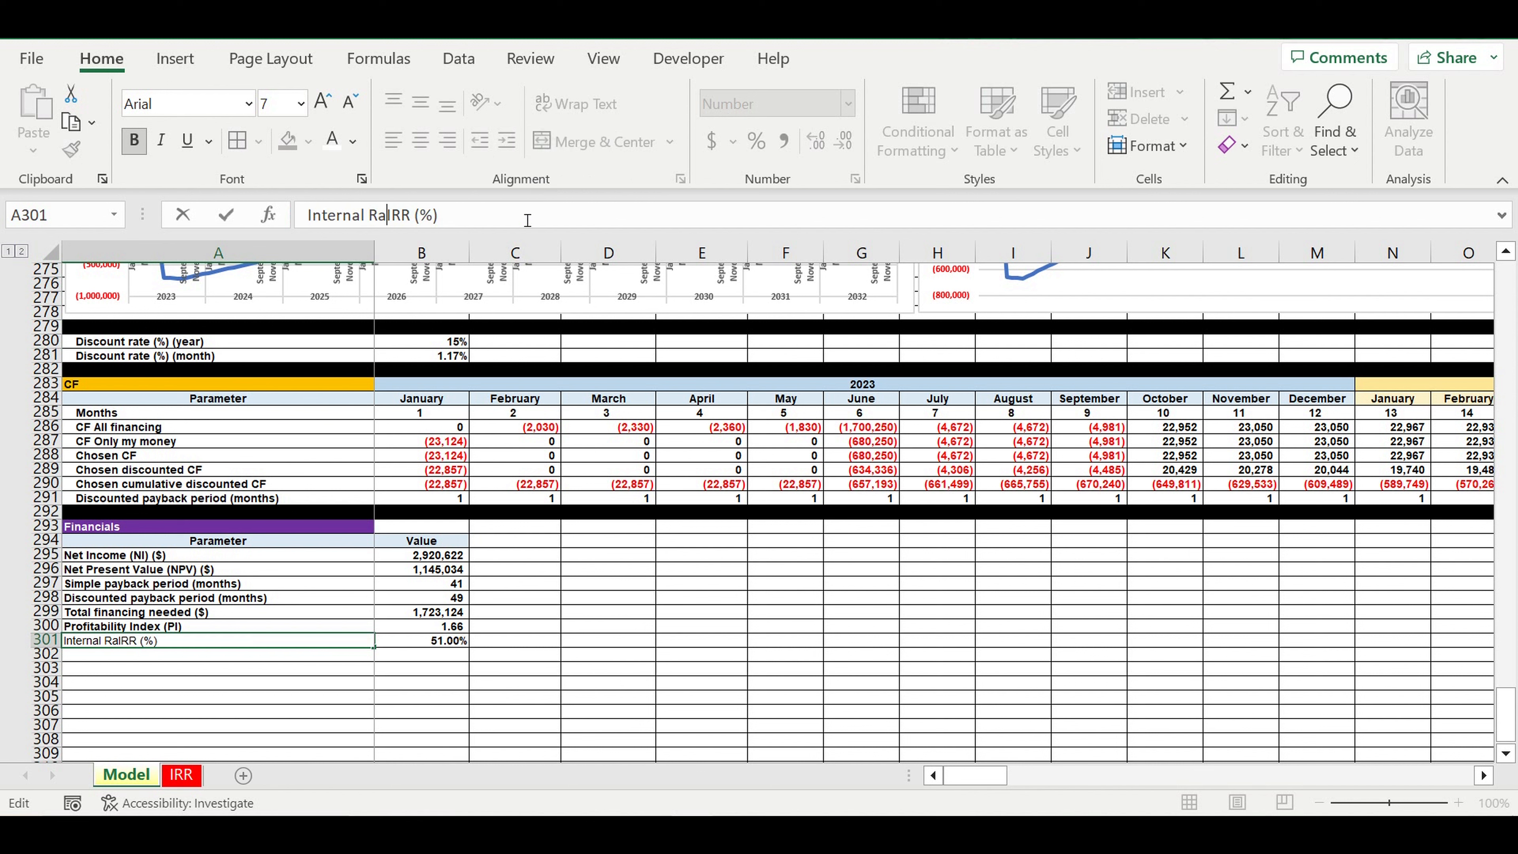
{"action": "type", "text": "te "}
{"action": "type", "text": "of Retu"}
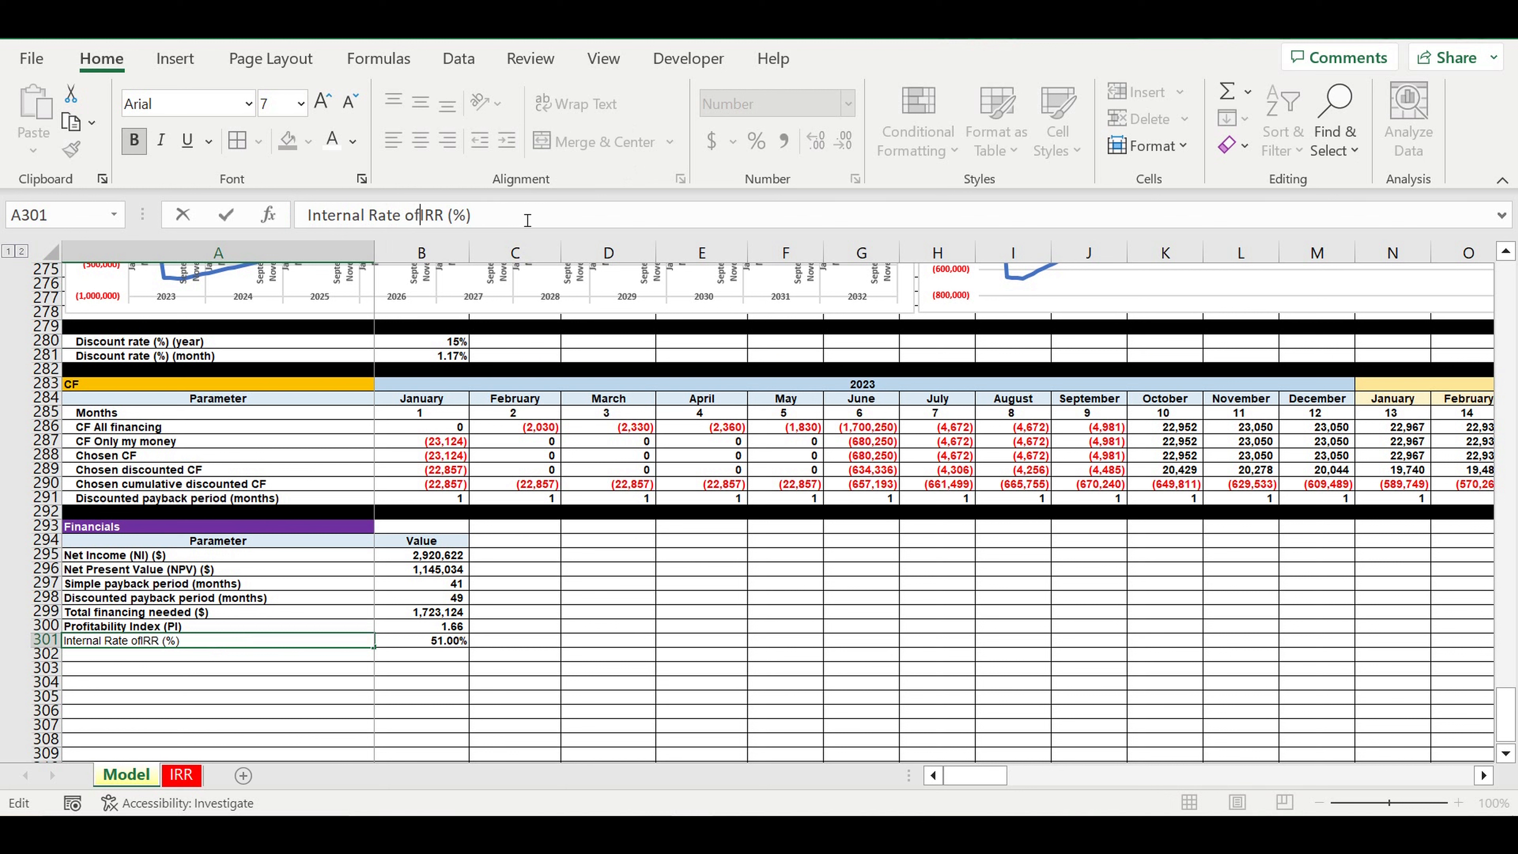
{"action": "type", "text": "rn"}
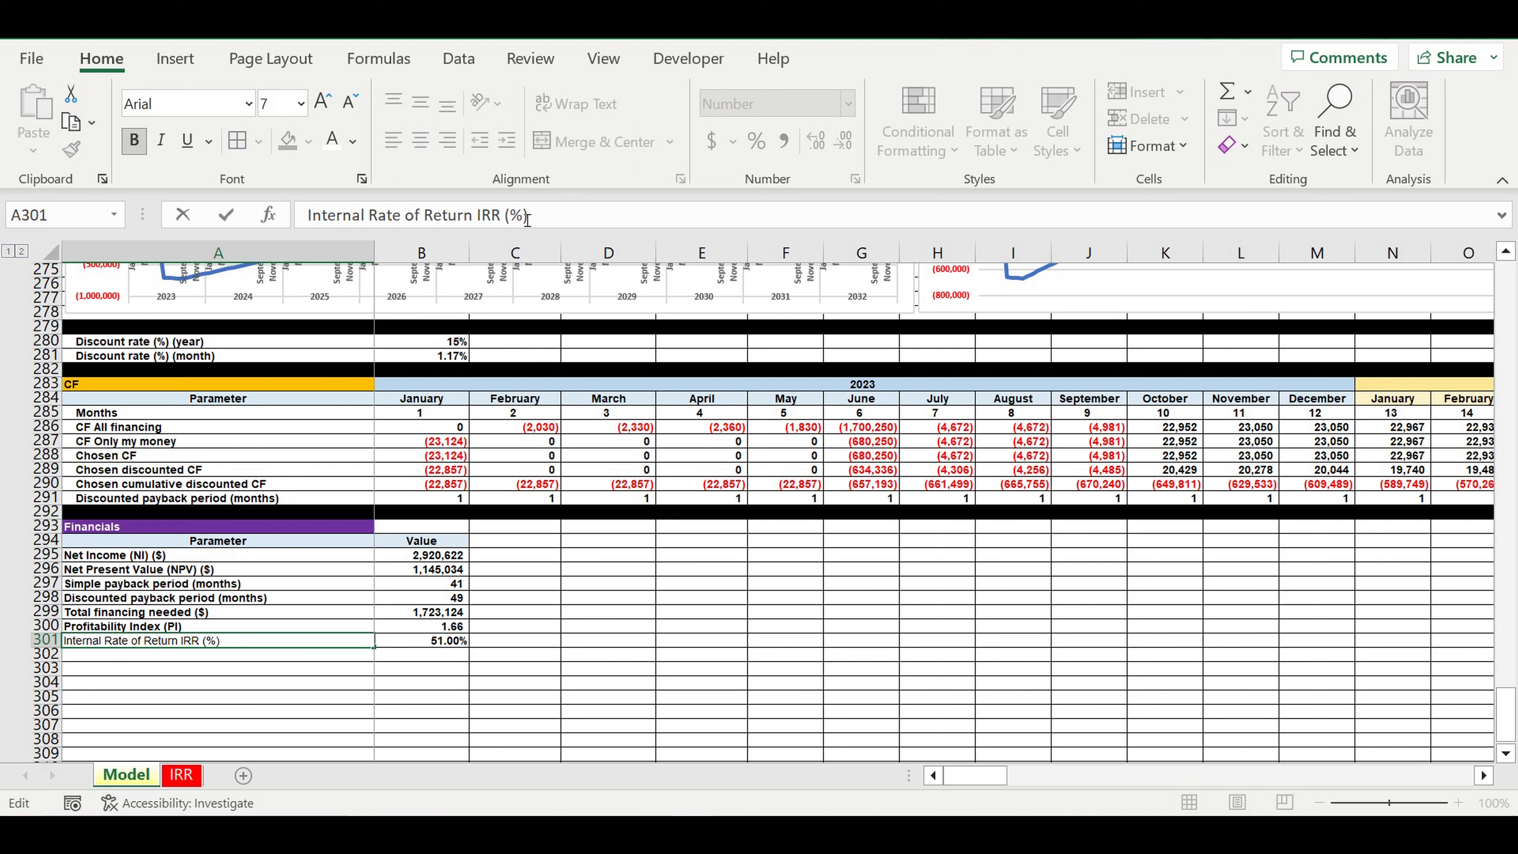
{"action": "key", "text": "Return"}
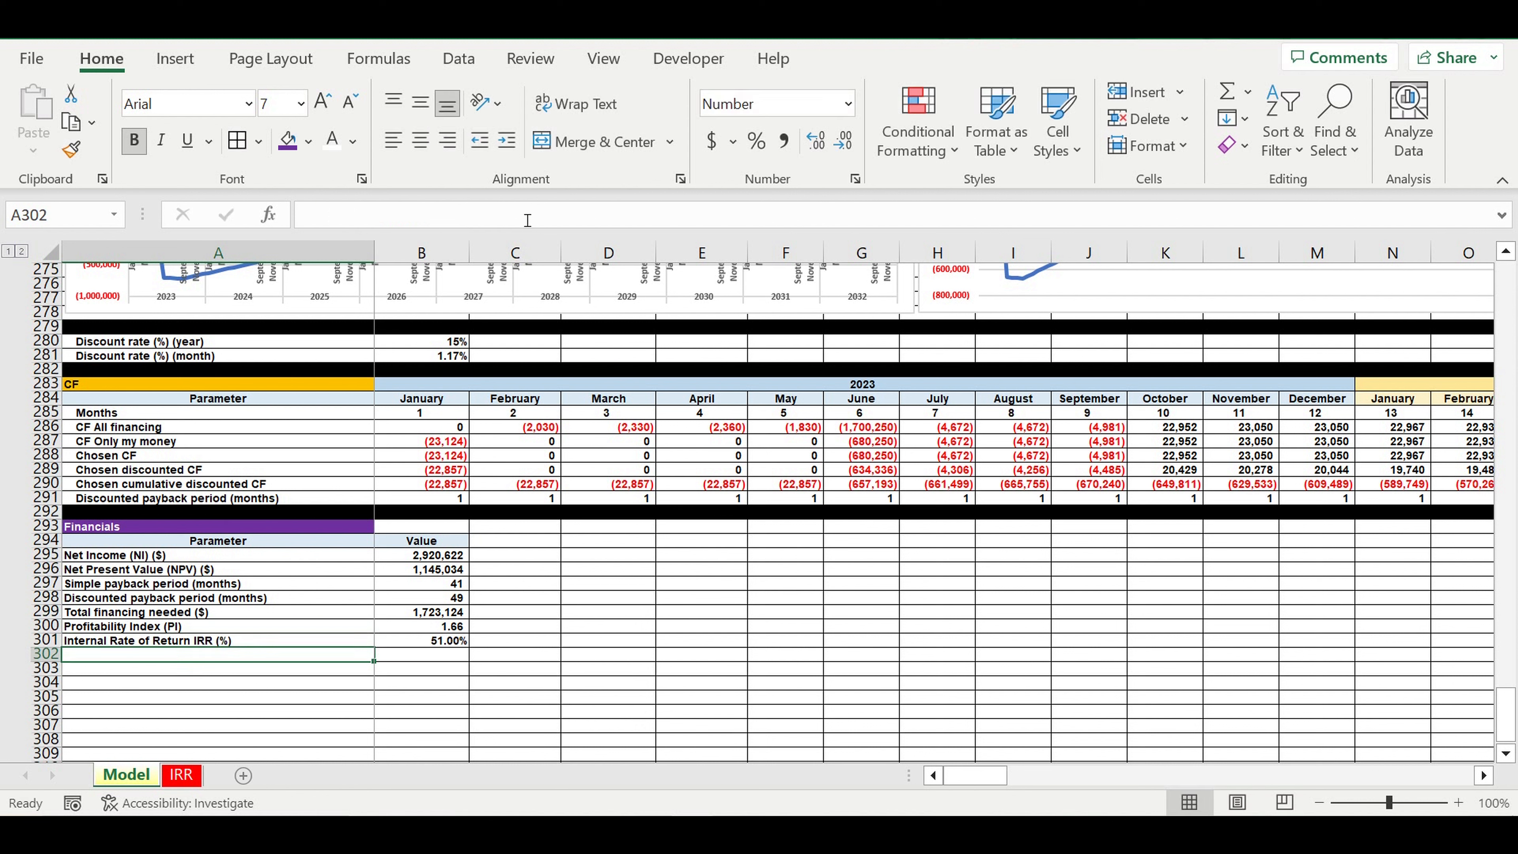
- Review the Financials values in B295:B301 and the house price, loan and rent inputs at the start of the model
{"action": "left_click", "coordinate": [586, 573]}
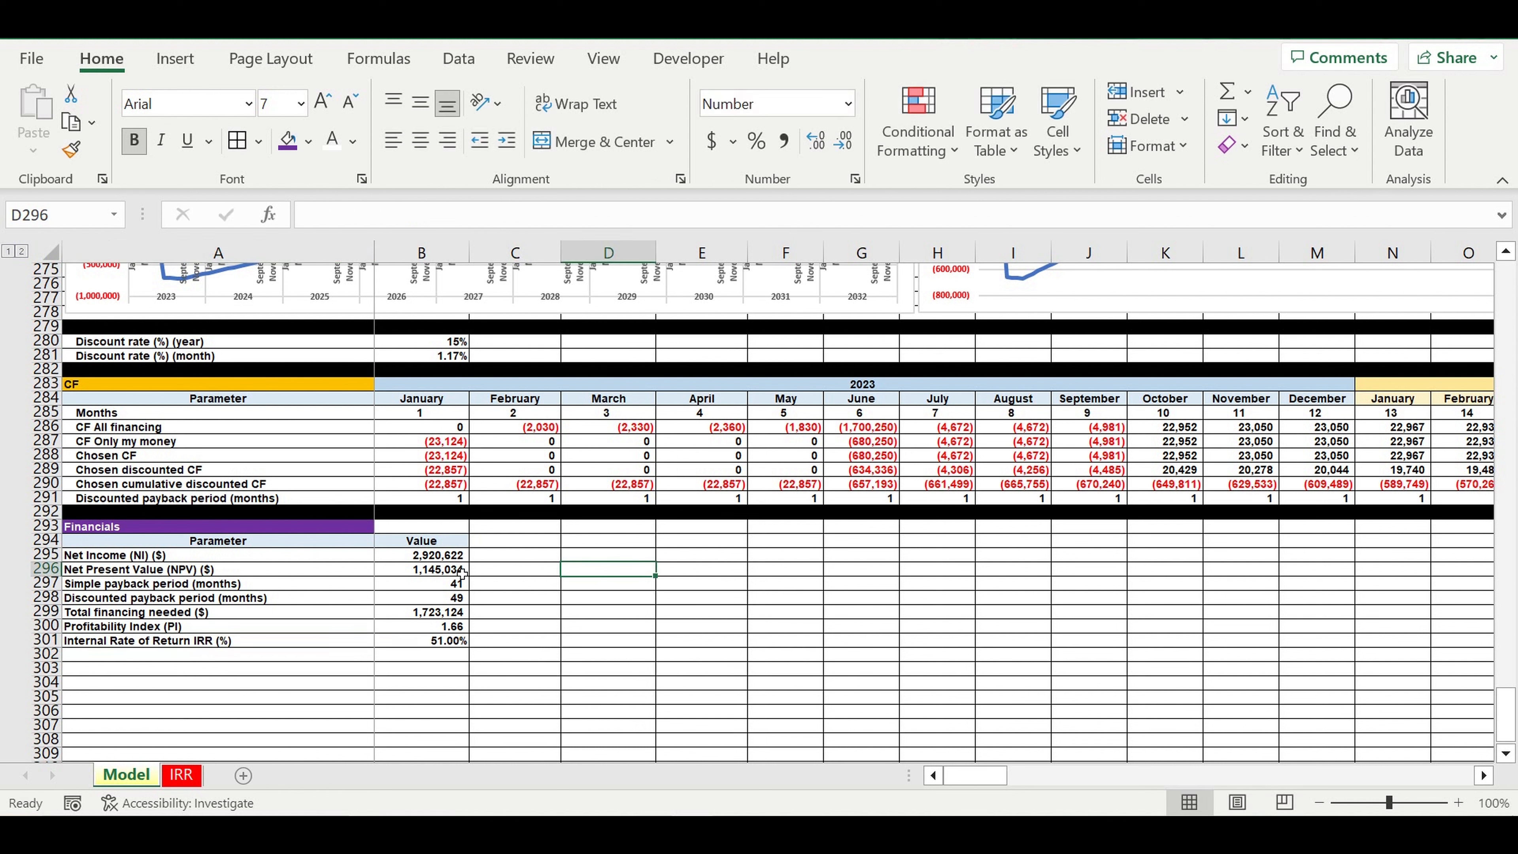
{"action": "left_click_drag", "start_coordinate": [426, 559], "coordinate": [432, 641]}
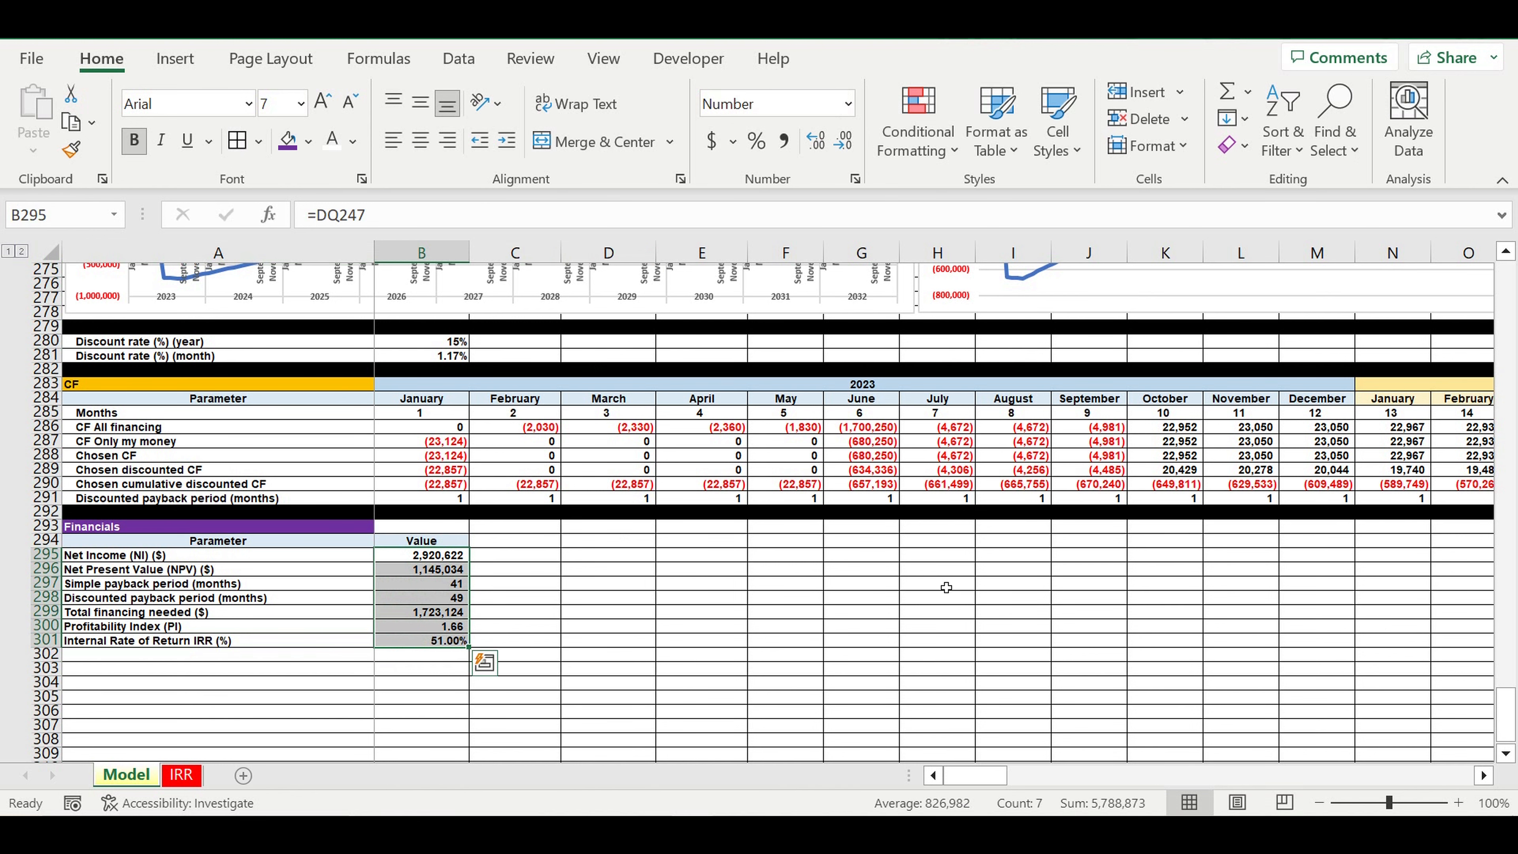
{"action": "left_click_drag", "start_coordinate": [1506, 715], "coordinate": [1506, 272]}
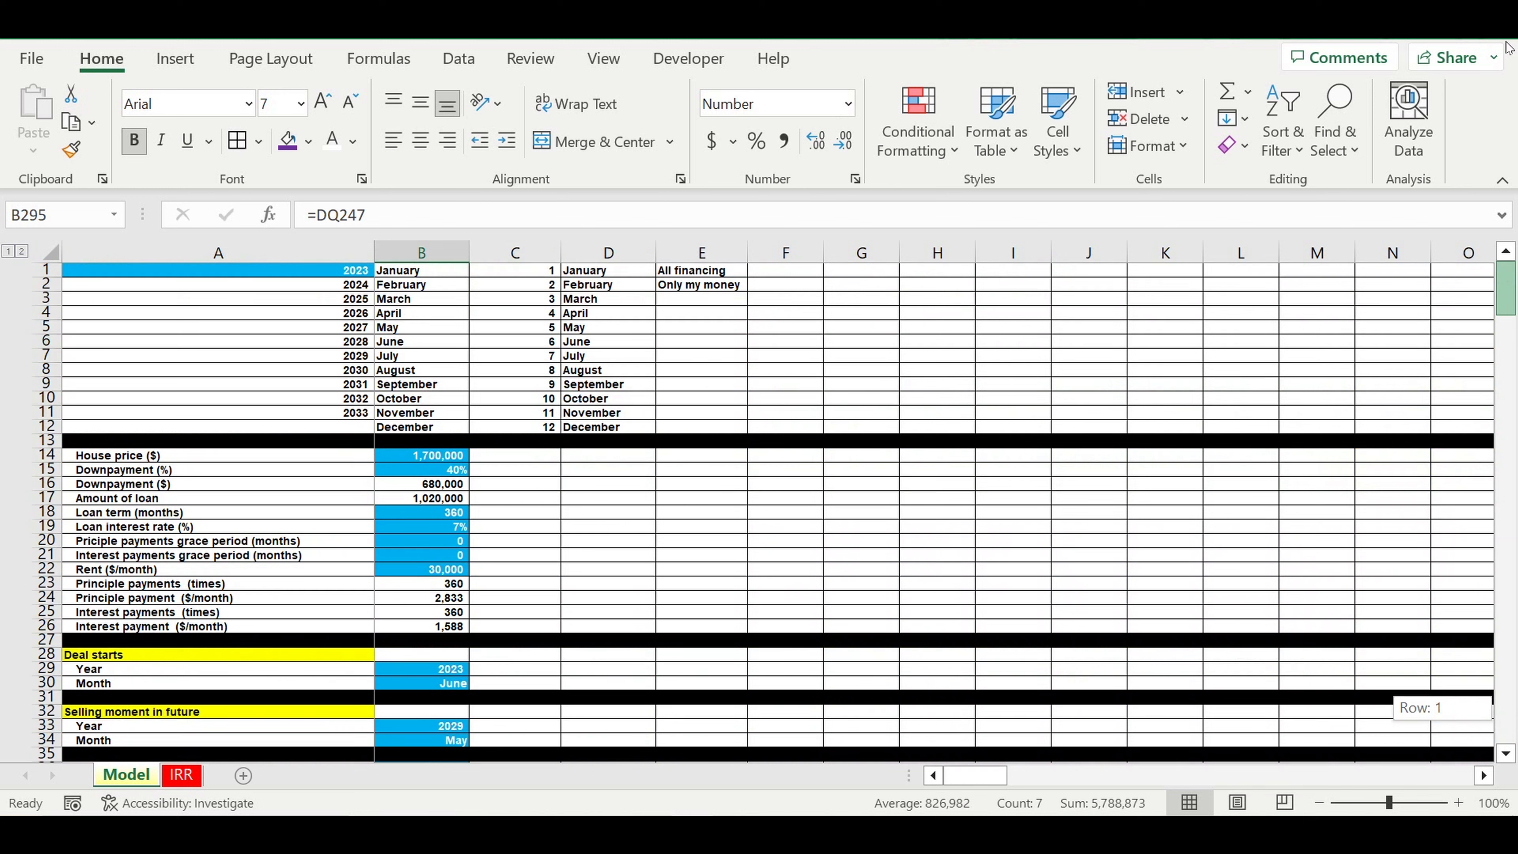
{"action": "left_click", "coordinate": [417, 464]}
{"action": "left_click", "coordinate": [422, 527]}
{"action": "left_click", "coordinate": [429, 555]}
{"action": "left_click", "coordinate": [429, 569]}
{"action": "scroll", "coordinate": [435, 741], "scroll_direction": "down", "scroll_amount": 8}
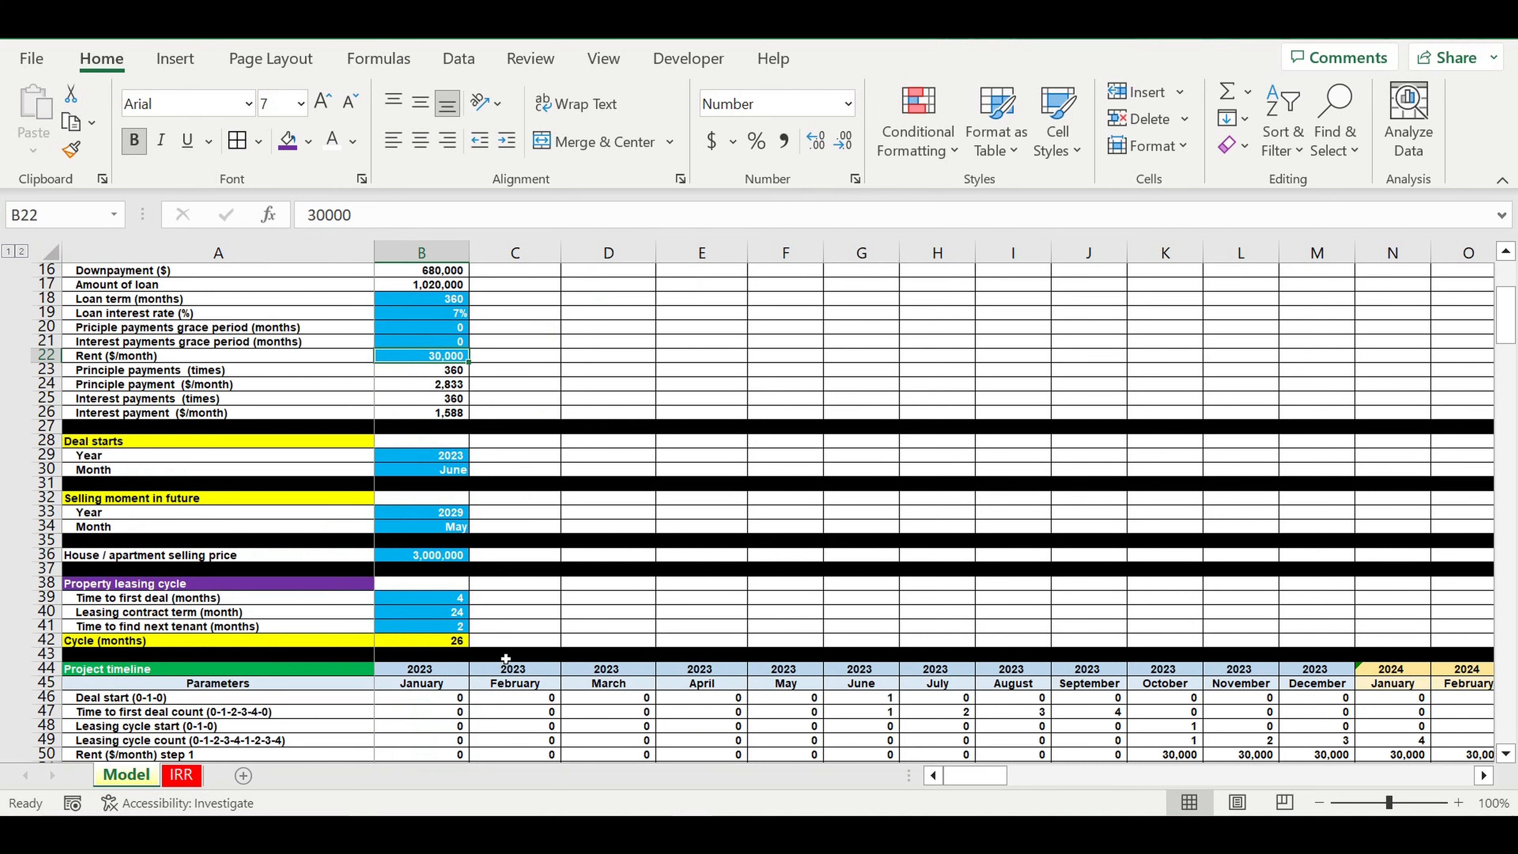
- Review the property leasing cycle inputs in B39:B41 and the operating cost inputs and inflation rates further down the model
{"action": "left_click_drag", "start_coordinate": [443, 476], "coordinate": [443, 499]}
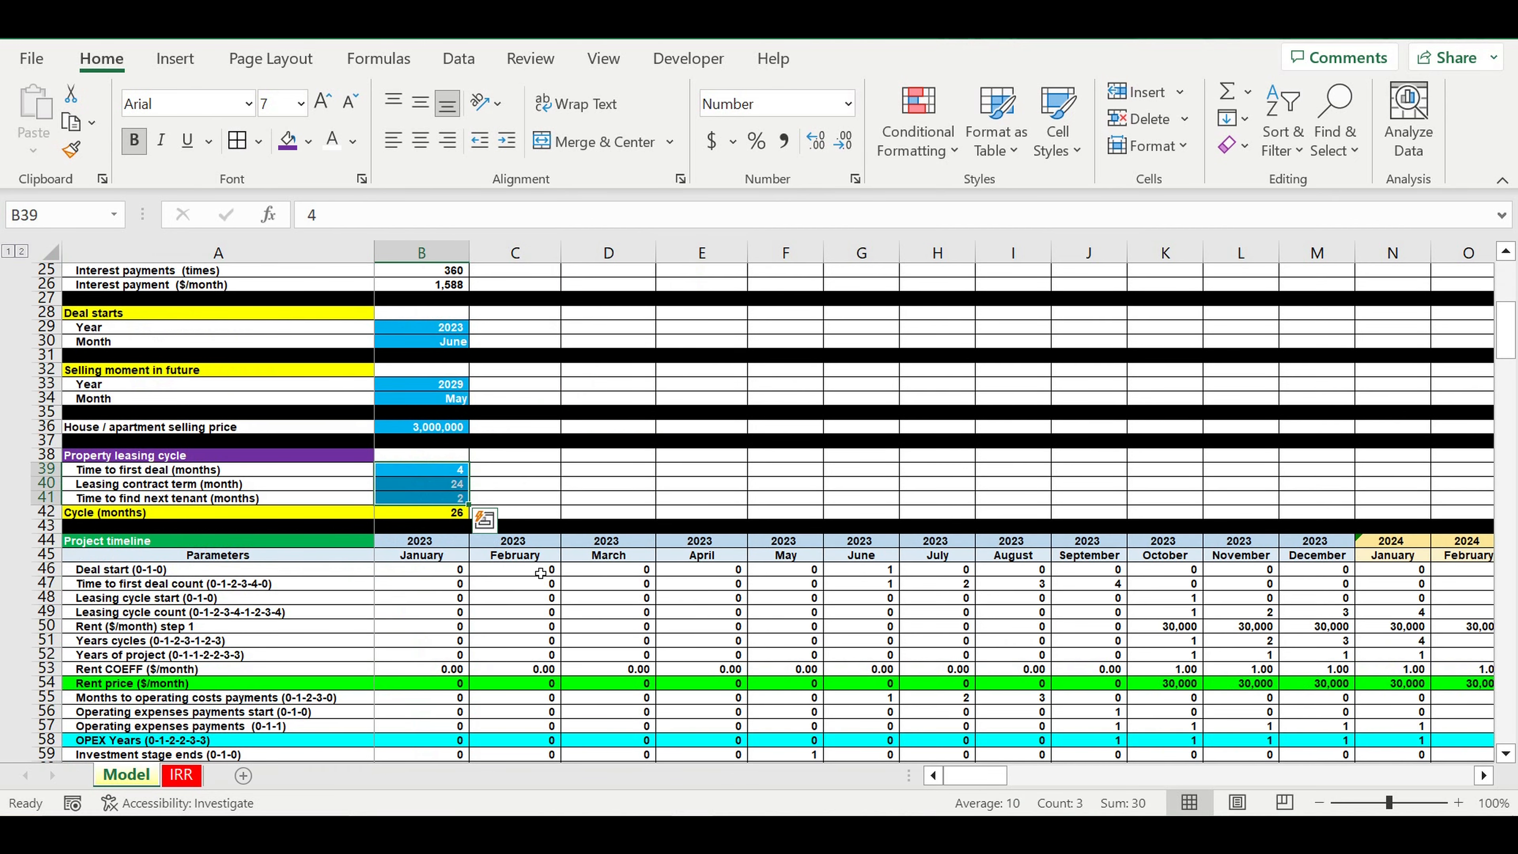
{"action": "scroll", "coordinate": [532, 570], "scroll_direction": "down", "scroll_amount": 12}
{"action": "scroll", "coordinate": [532, 570], "scroll_direction": "down", "scroll_amount": 6}
{"action": "left_click_drag", "start_coordinate": [444, 456], "coordinate": [444, 526]}
{"action": "left_click_drag", "start_coordinate": [427, 613], "coordinate": [1016, 655]}
{"action": "scroll", "coordinate": [716, 650], "scroll_direction": "down", "scroll_amount": 4}
{"action": "scroll", "coordinate": [716, 650], "scroll_direction": "down", "scroll_amount": 6}
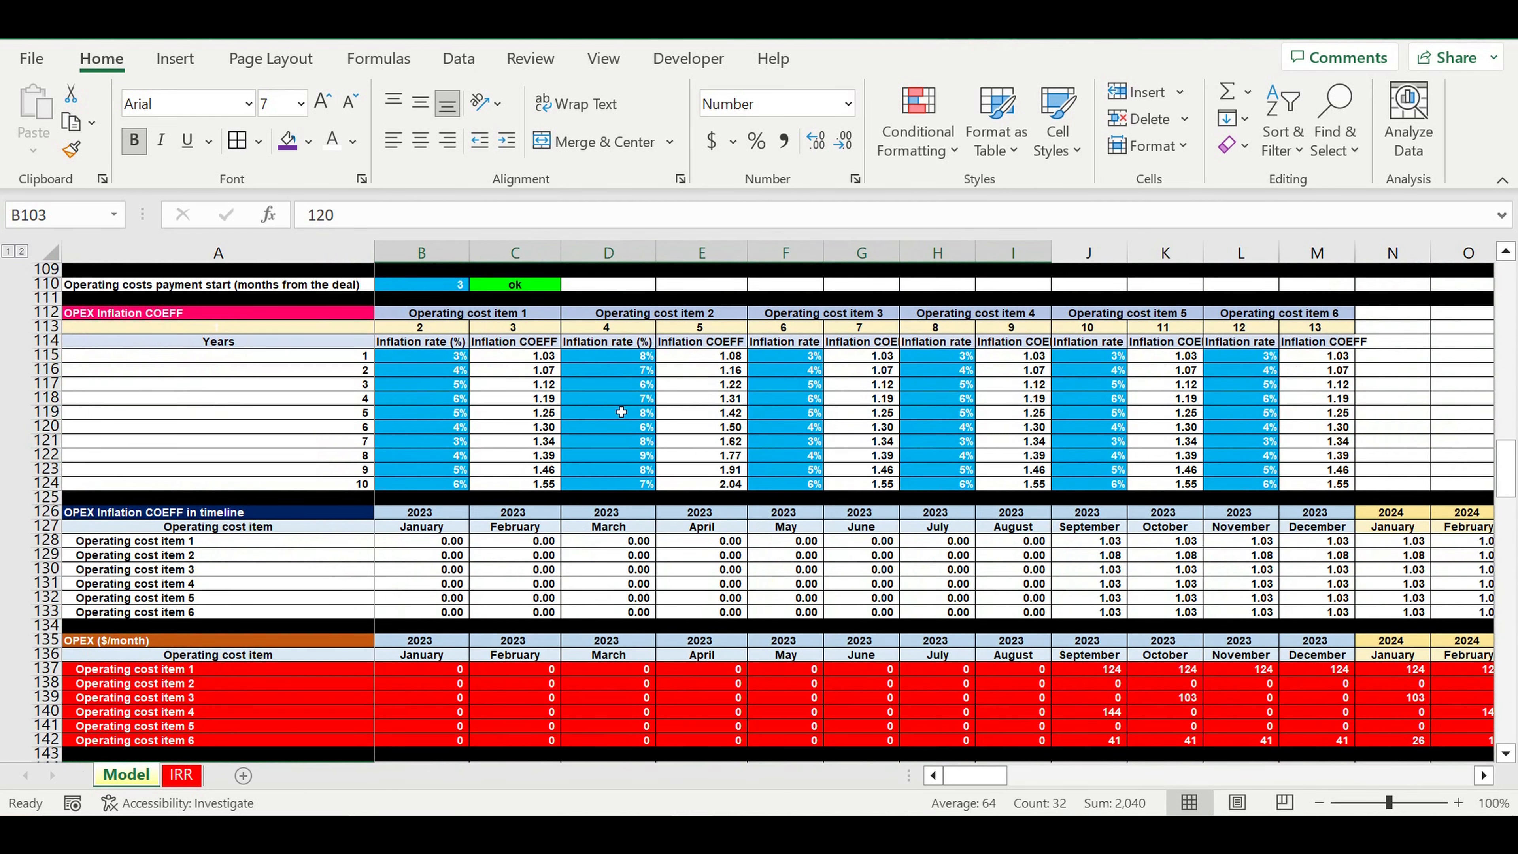
{"action": "scroll", "coordinate": [536, 605], "scroll_direction": "down", "scroll_amount": 8}
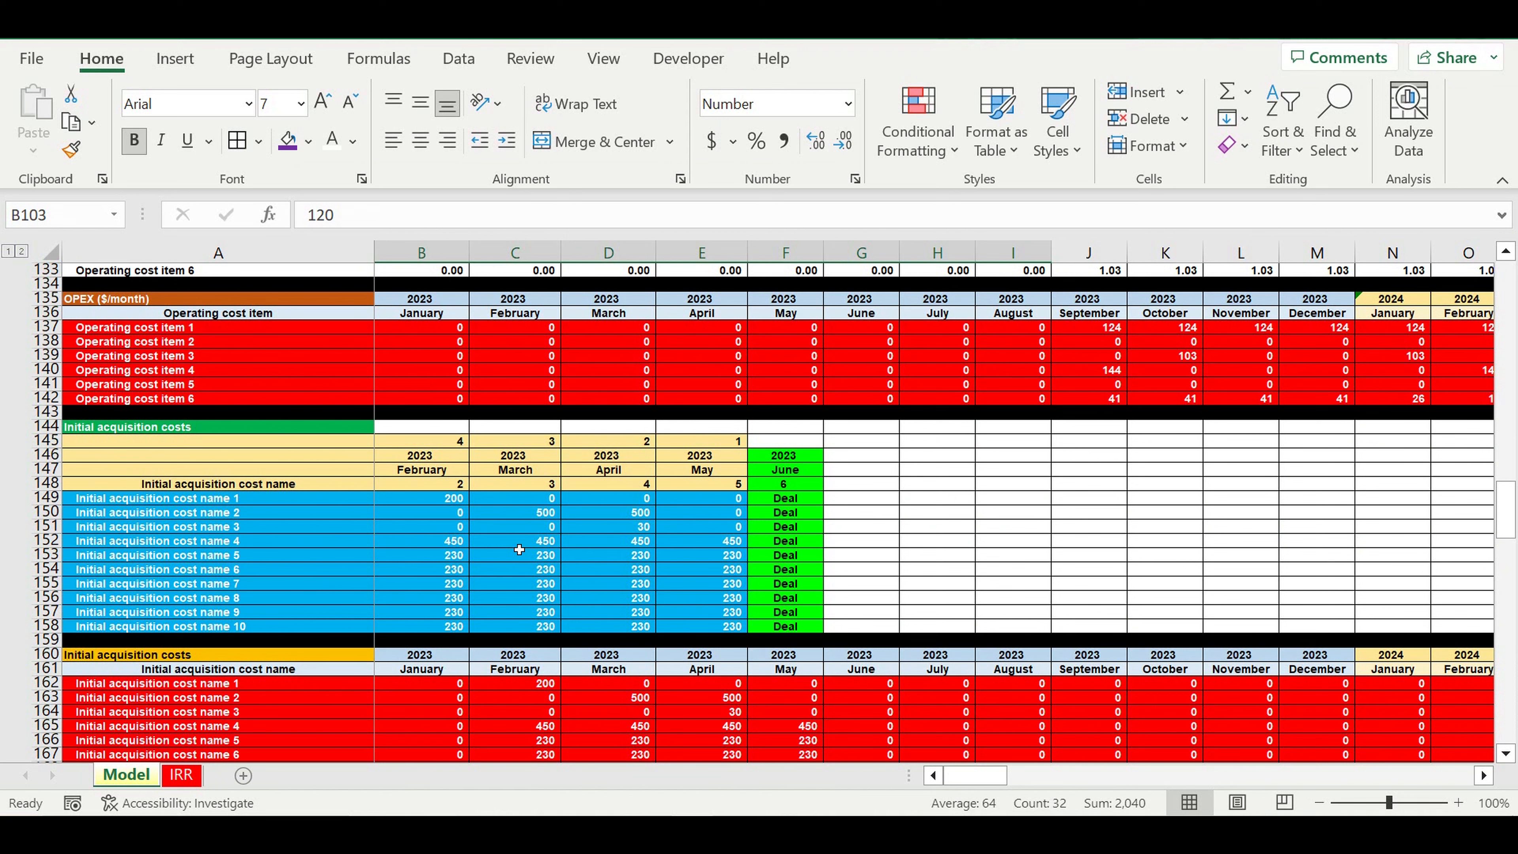
- Review the initial acquisition costs in B149:E158, the loan, tax and cash-flow sections, and the Financials results in B295:B301
{"action": "left_click_drag", "start_coordinate": [422, 502], "coordinate": [742, 627]}
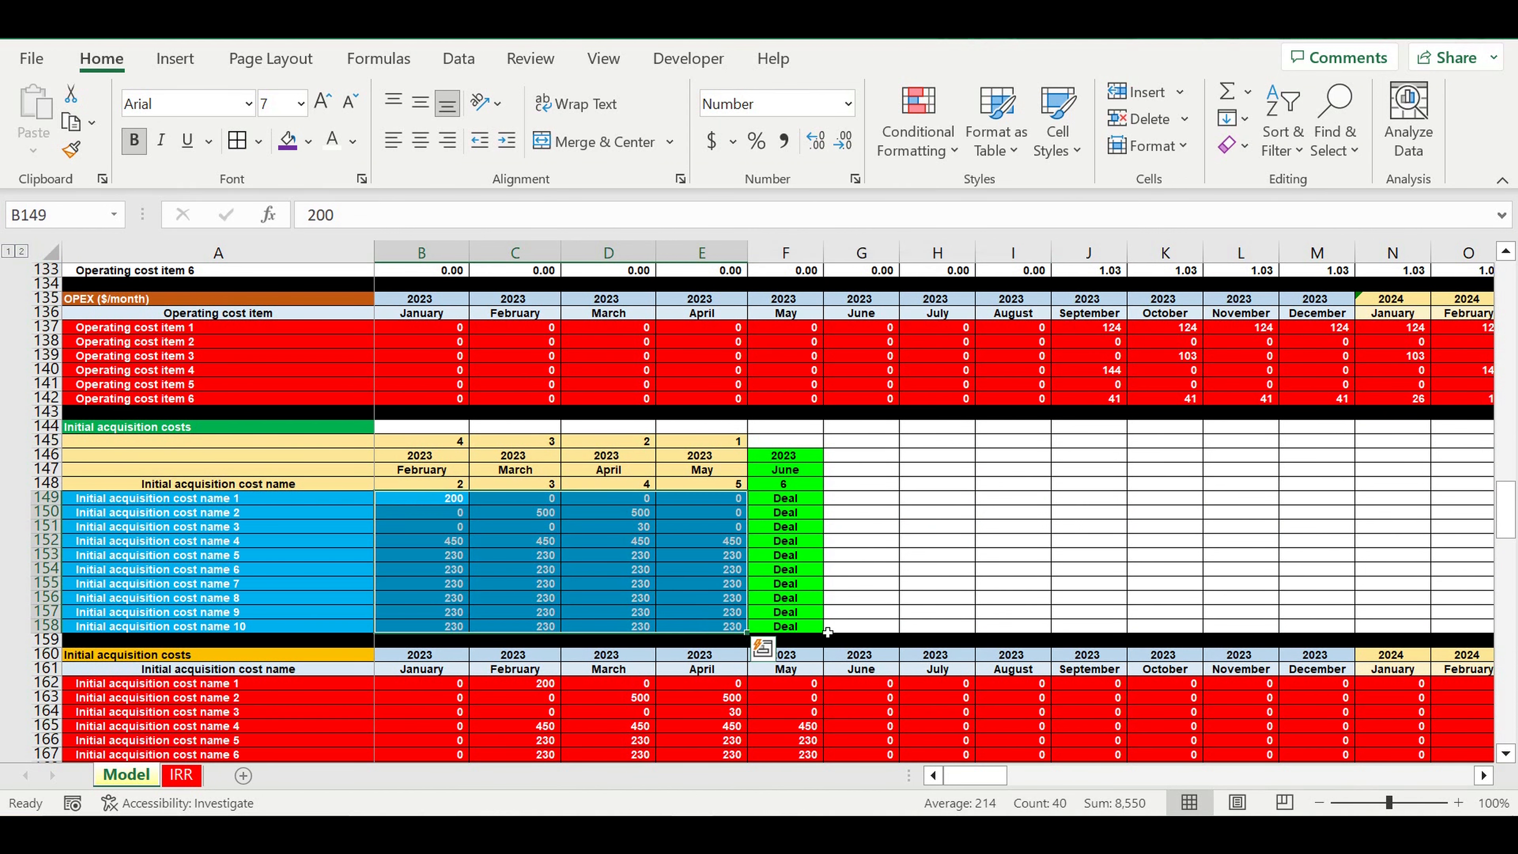
{"action": "scroll", "coordinate": [830, 609], "scroll_direction": "down", "scroll_amount": 8}
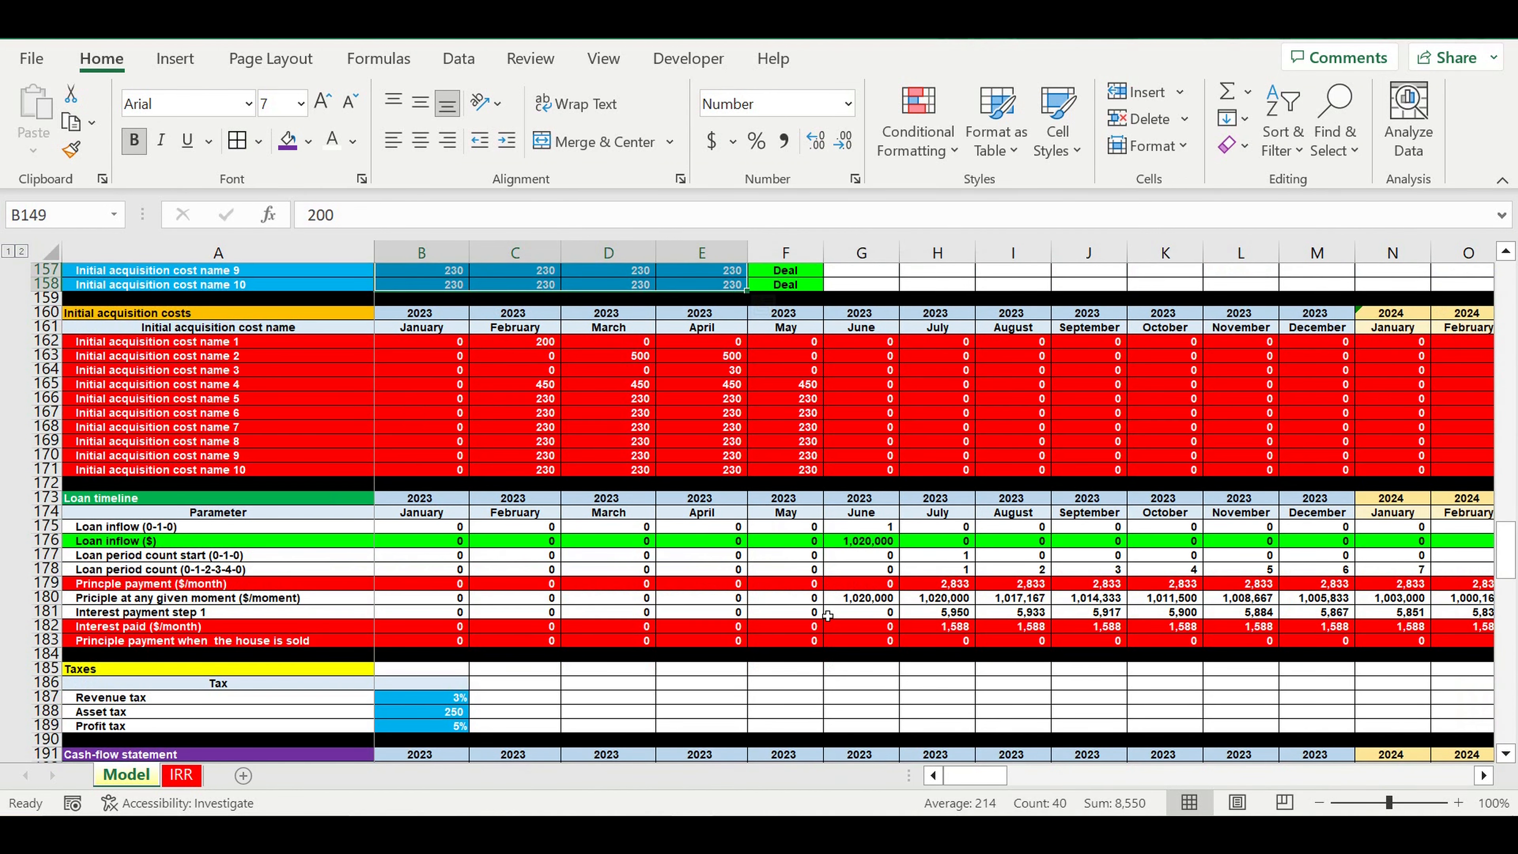
{"action": "scroll", "coordinate": [828, 616], "scroll_direction": "down", "scroll_amount": 10}
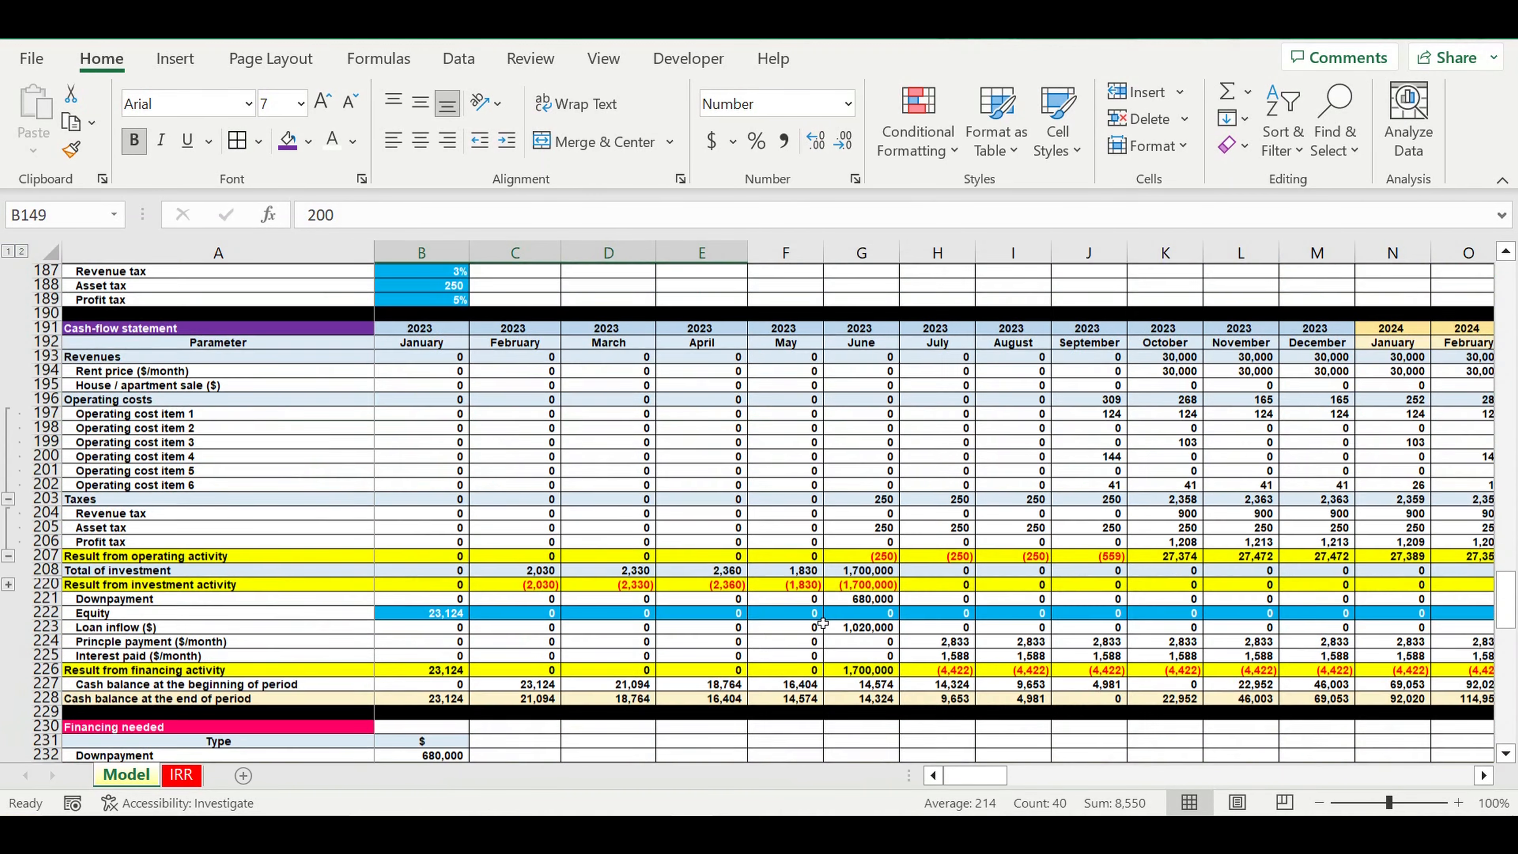
{"action": "scroll", "coordinate": [822, 623], "scroll_direction": "down", "scroll_amount": 15}
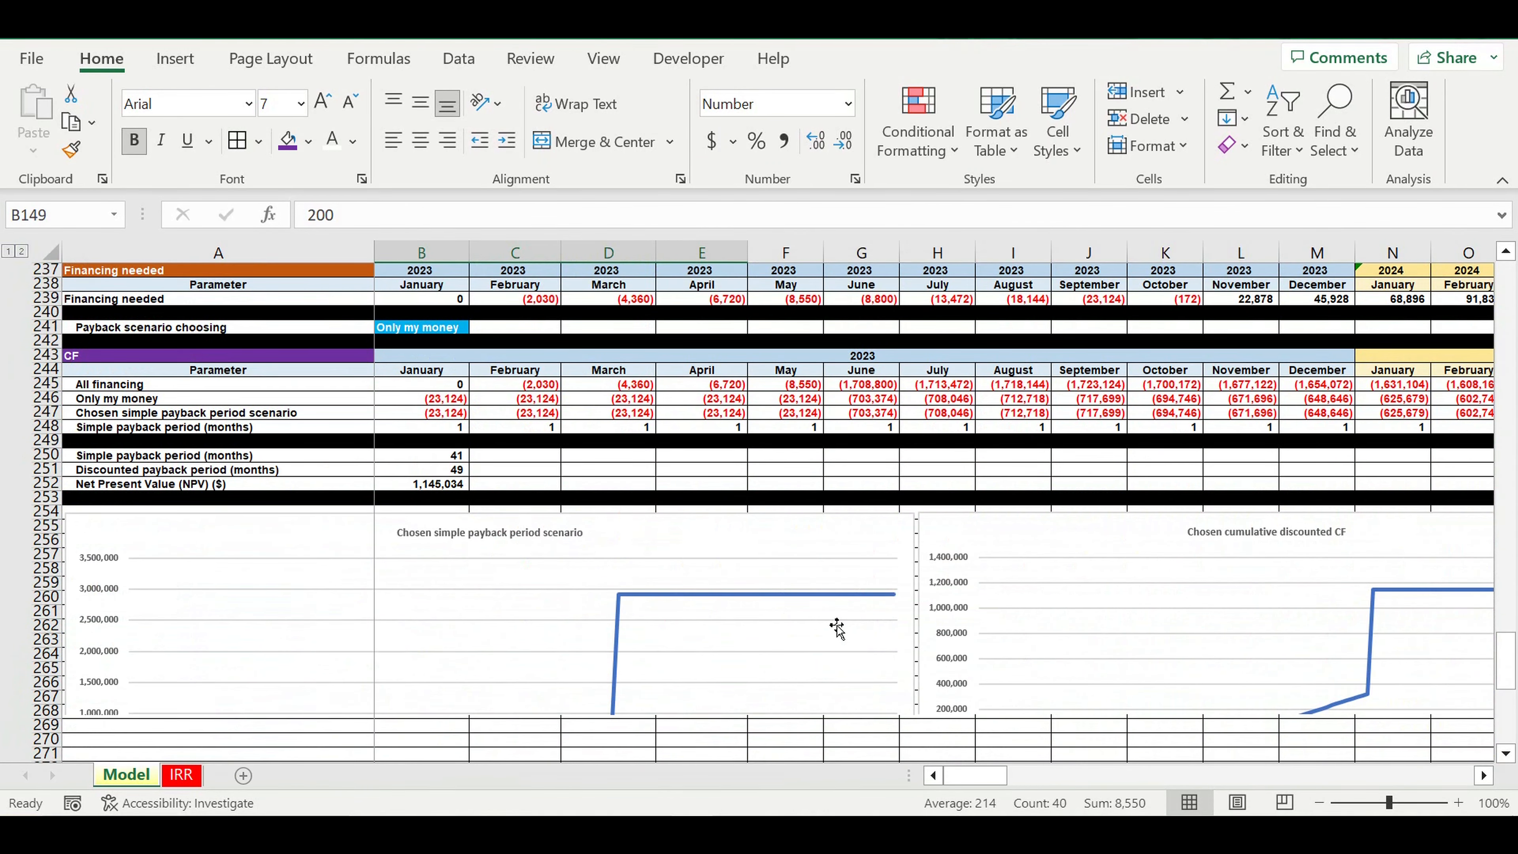
{"action": "scroll", "coordinate": [836, 626], "scroll_direction": "down", "scroll_amount": 12}
{"action": "left_click", "coordinate": [688, 627]}
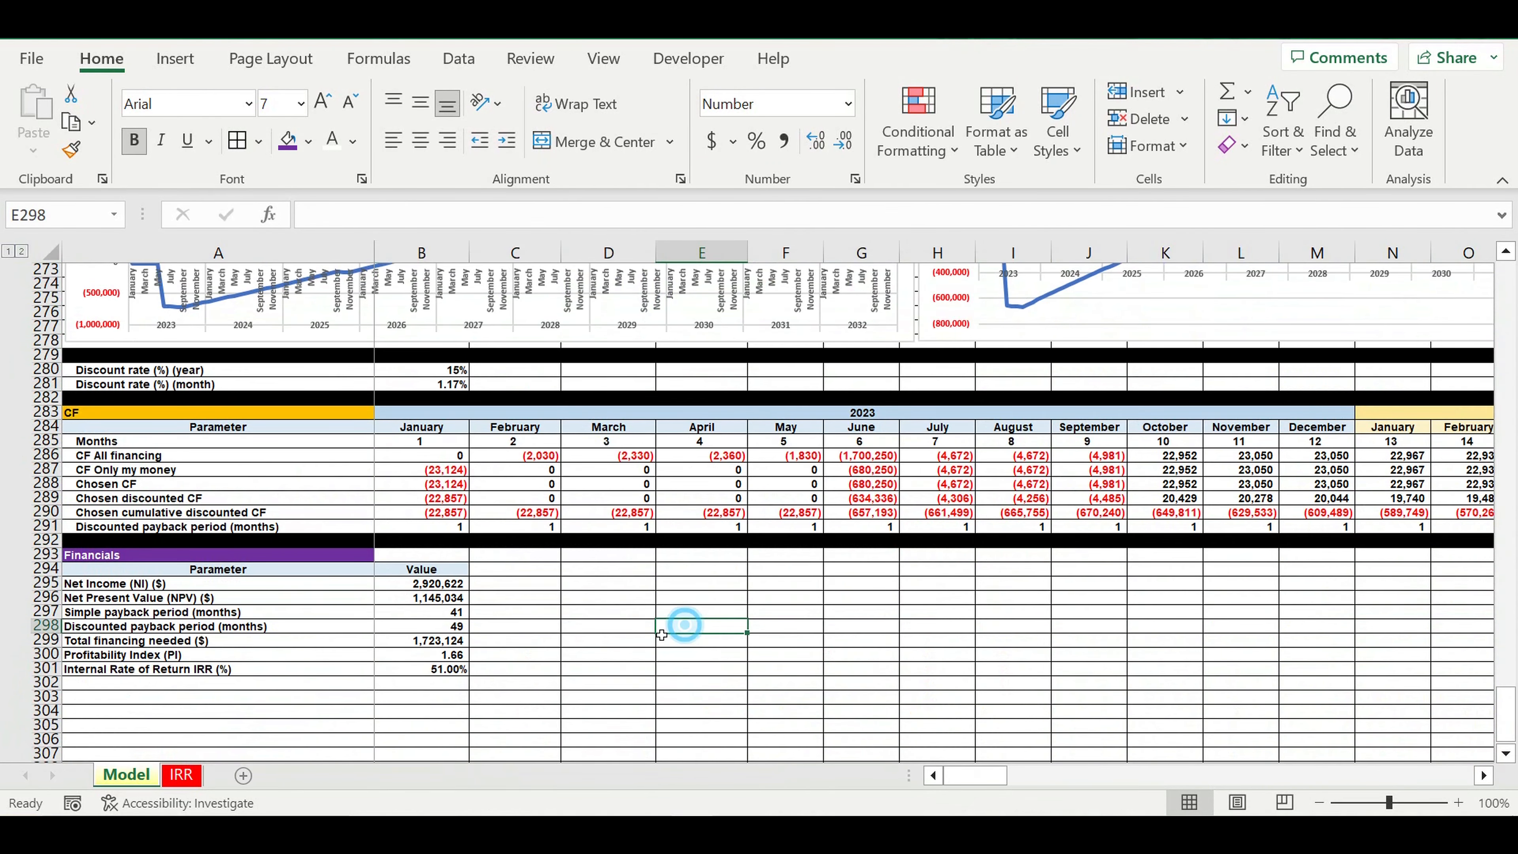
{"action": "left_click_drag", "start_coordinate": [424, 589], "coordinate": [428, 670]}
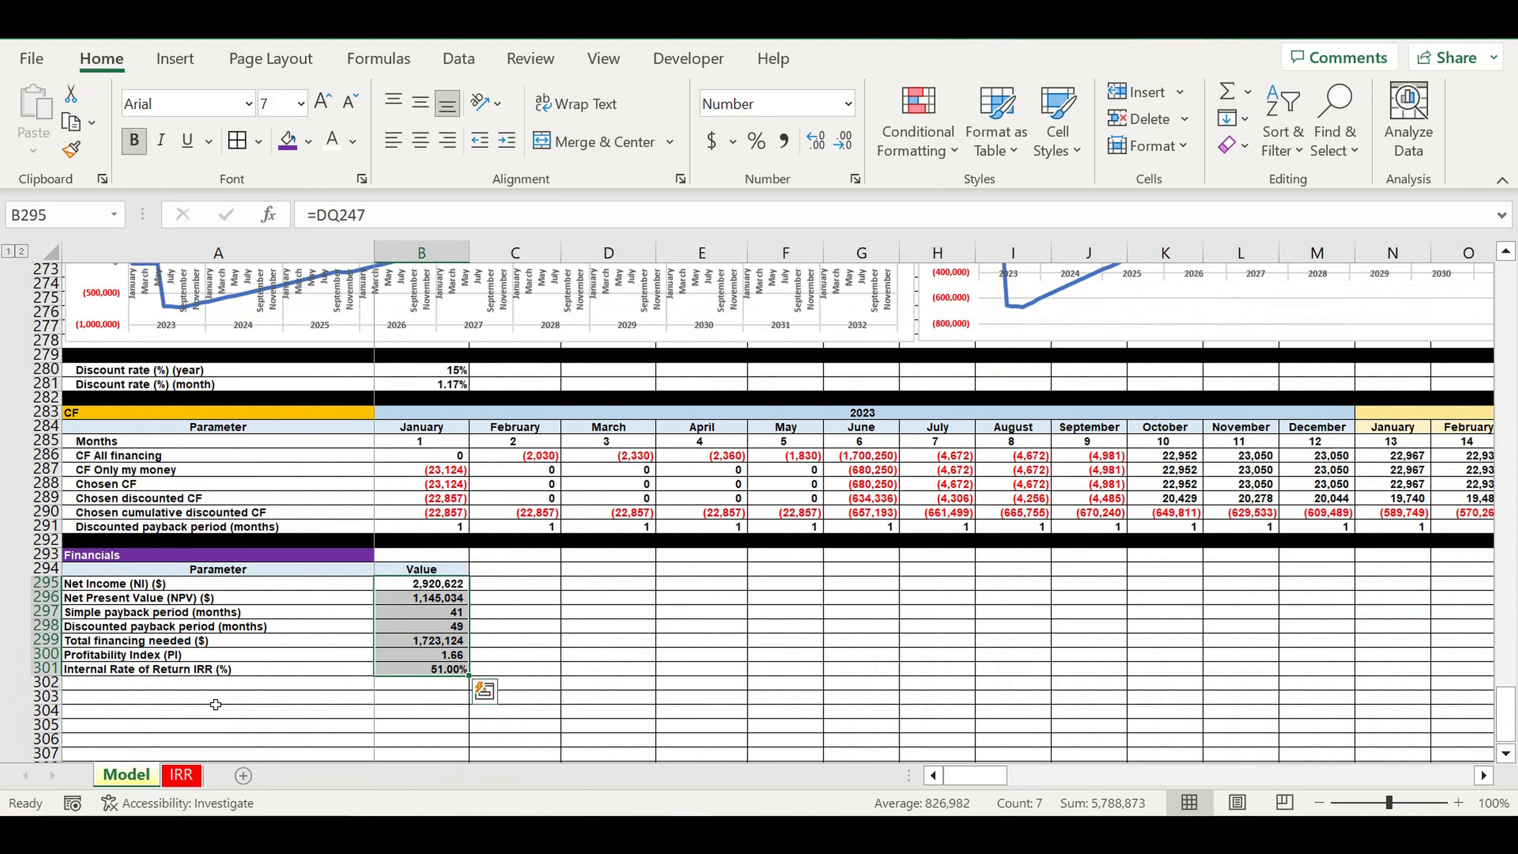
- Fill the whole of row 302 with black as a divider below the Financials section
{"action": "left_click", "coordinate": [51, 682]}
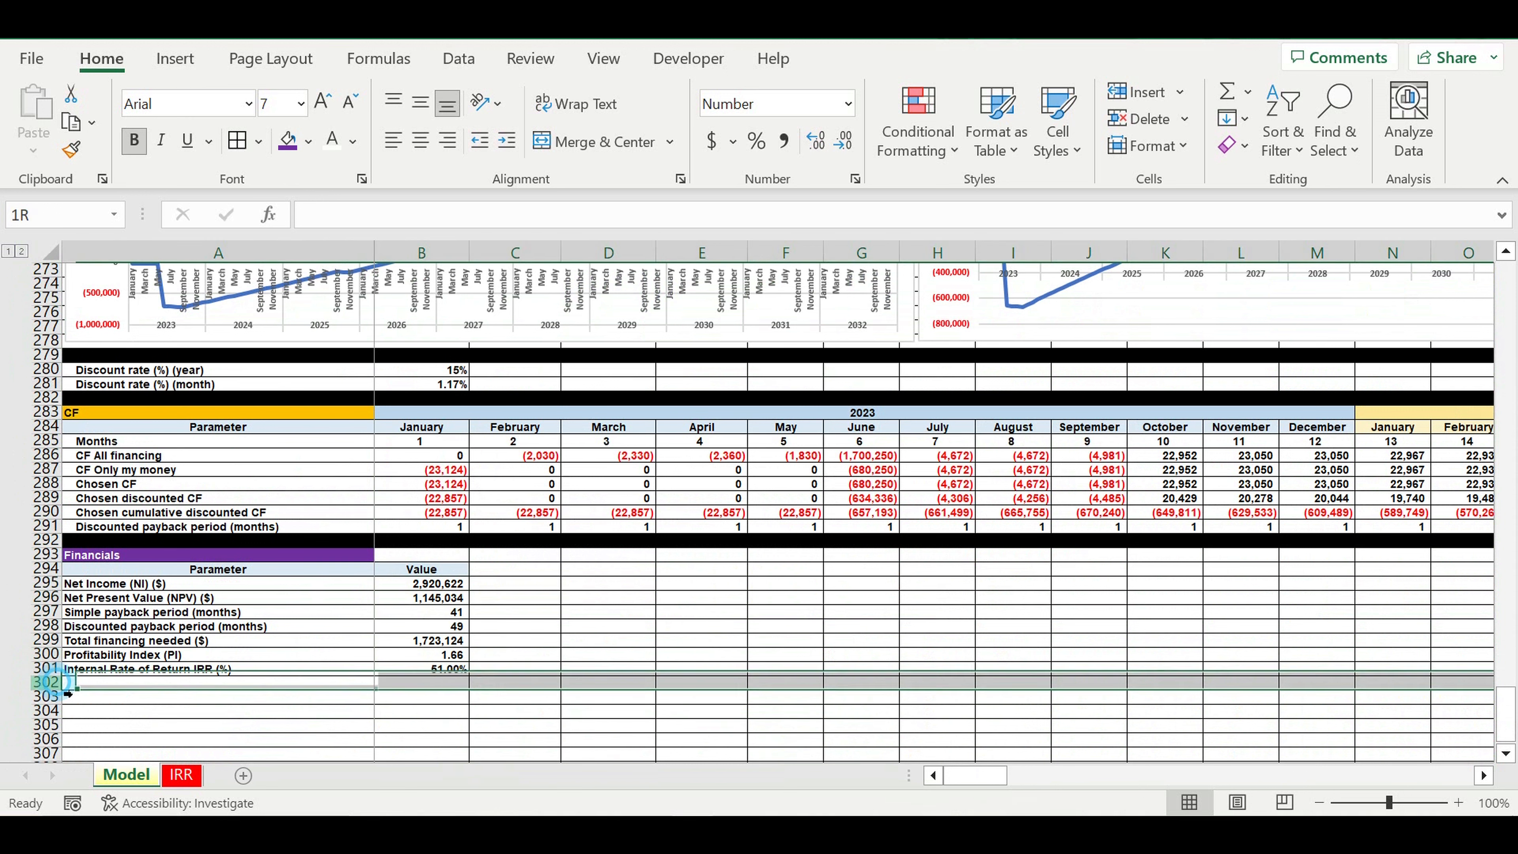
{"action": "left_click", "coordinate": [309, 142]}
{"action": "left_click", "coordinate": [309, 202]}
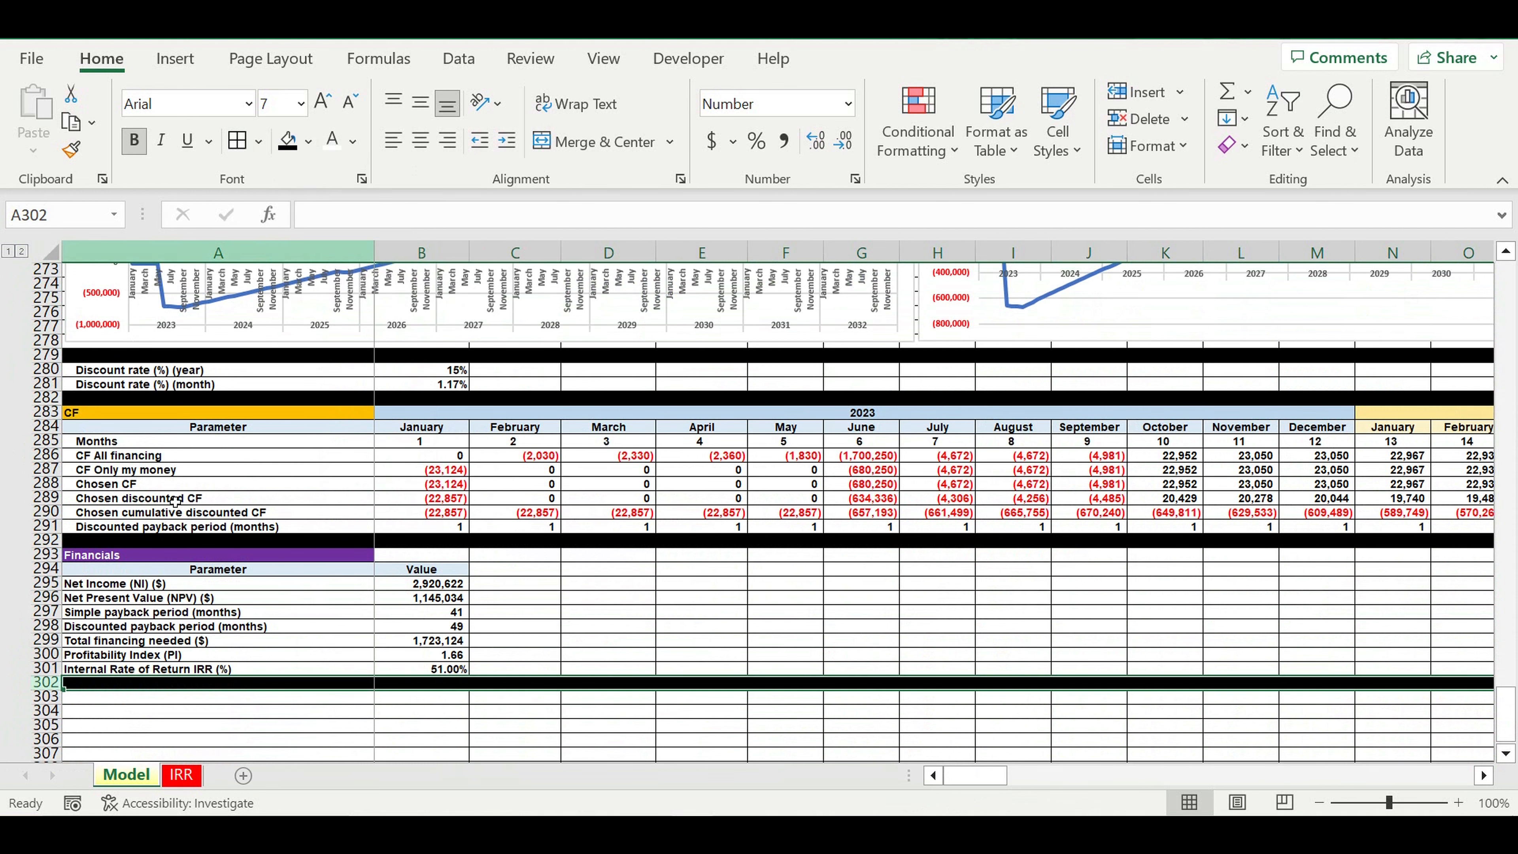
- Indent the Financials parameter labels in A295:A301 by one level
{"action": "left_click_drag", "start_coordinate": [137, 591], "coordinate": [137, 670]}
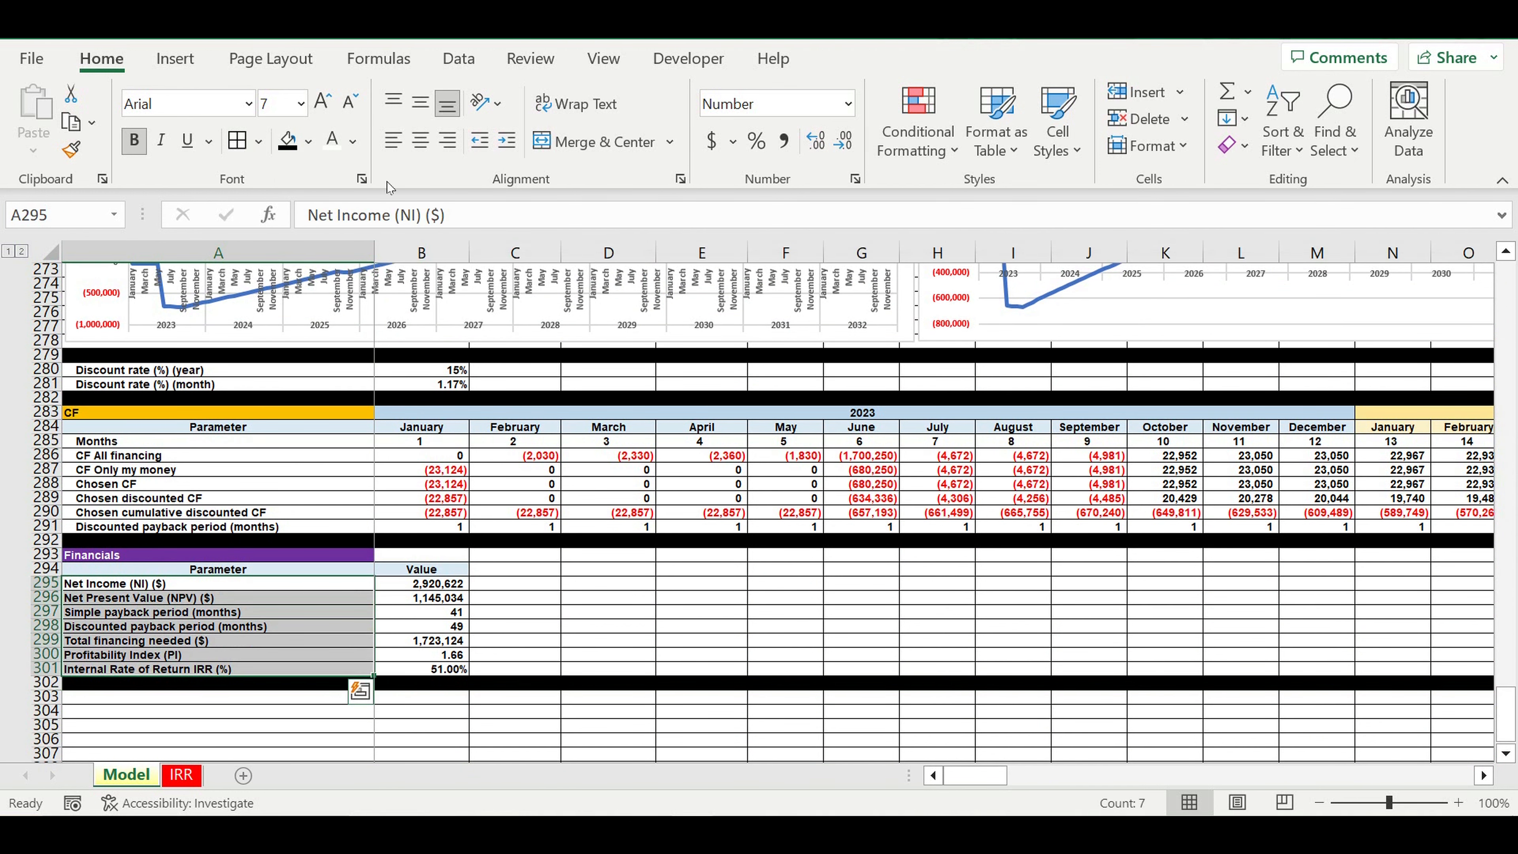
{"action": "left_click", "coordinate": [507, 143]}
{"action": "left_click", "coordinate": [637, 514]}
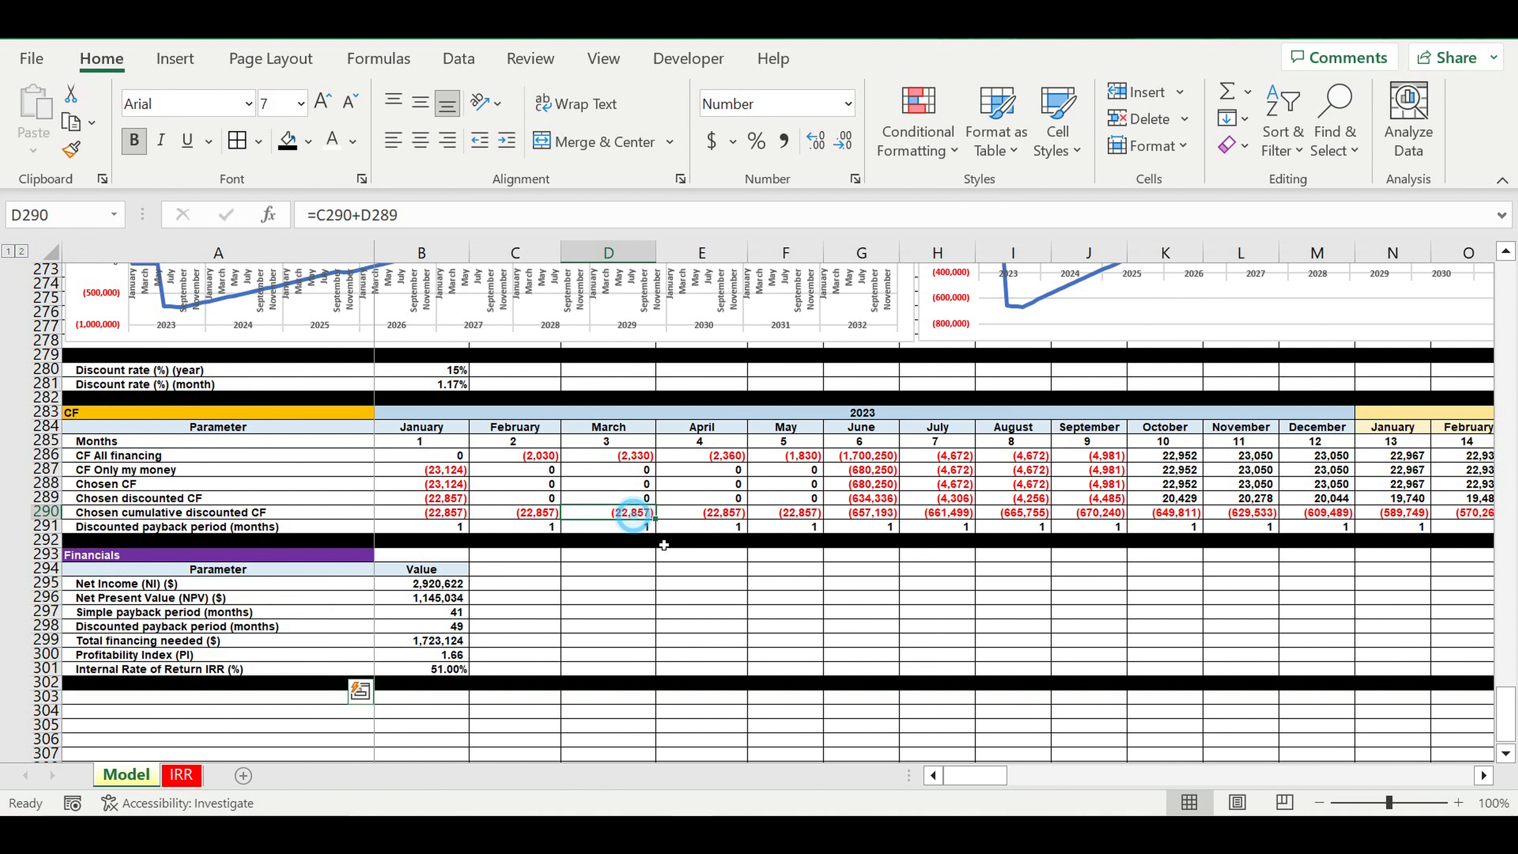
- Add a new worksheet after the IRR sheet and name it SENS
{"action": "left_click", "coordinate": [243, 775]}
{"action": "left_click_drag", "start_coordinate": [193, 784], "coordinate": [281, 782]}
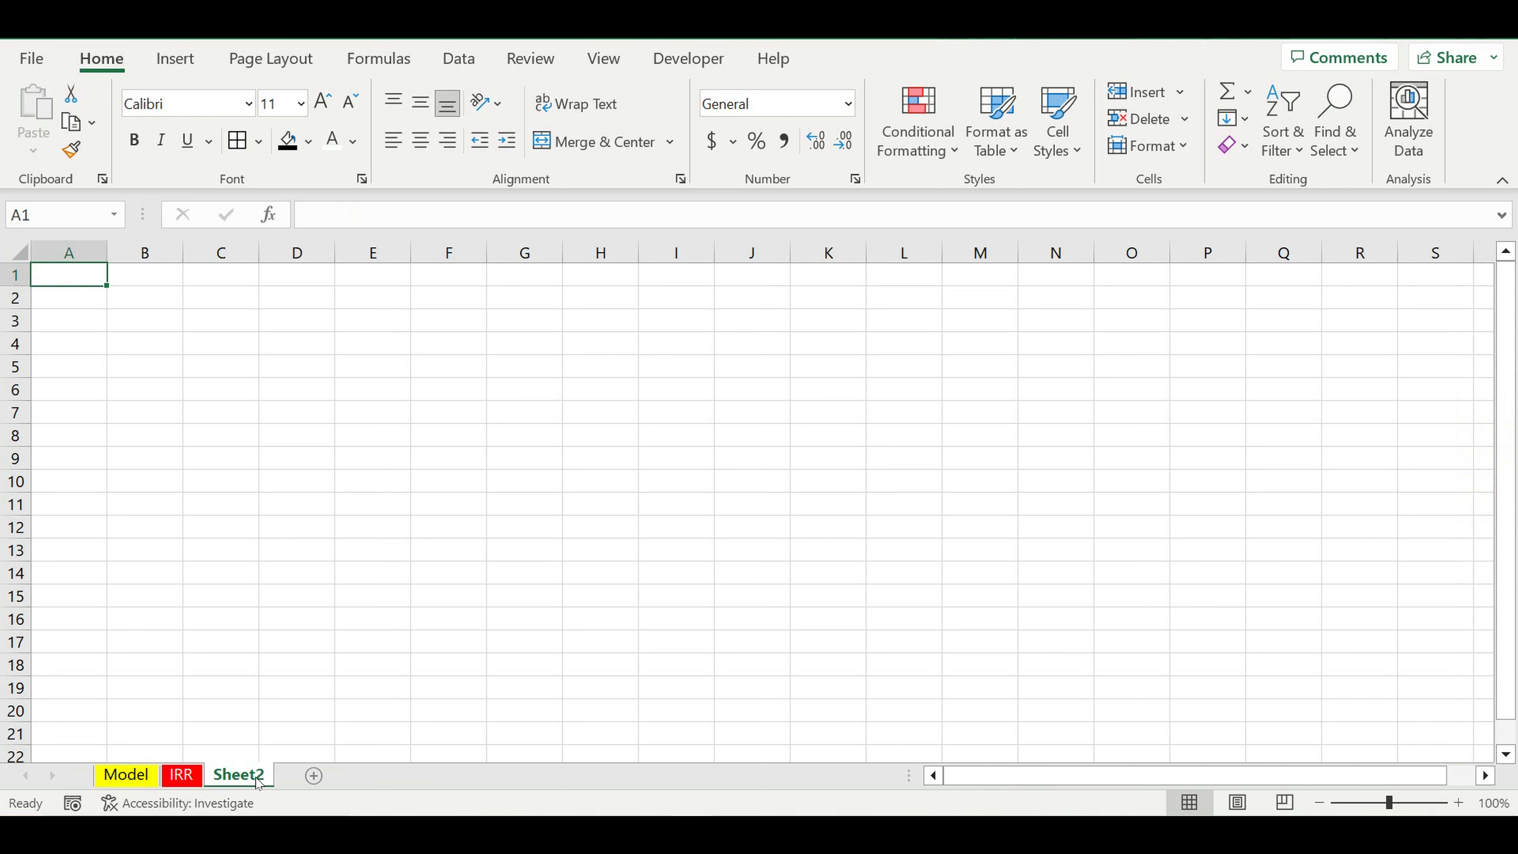
{"action": "double_click", "coordinate": [263, 783]}
{"action": "type", "text": "SENS"}
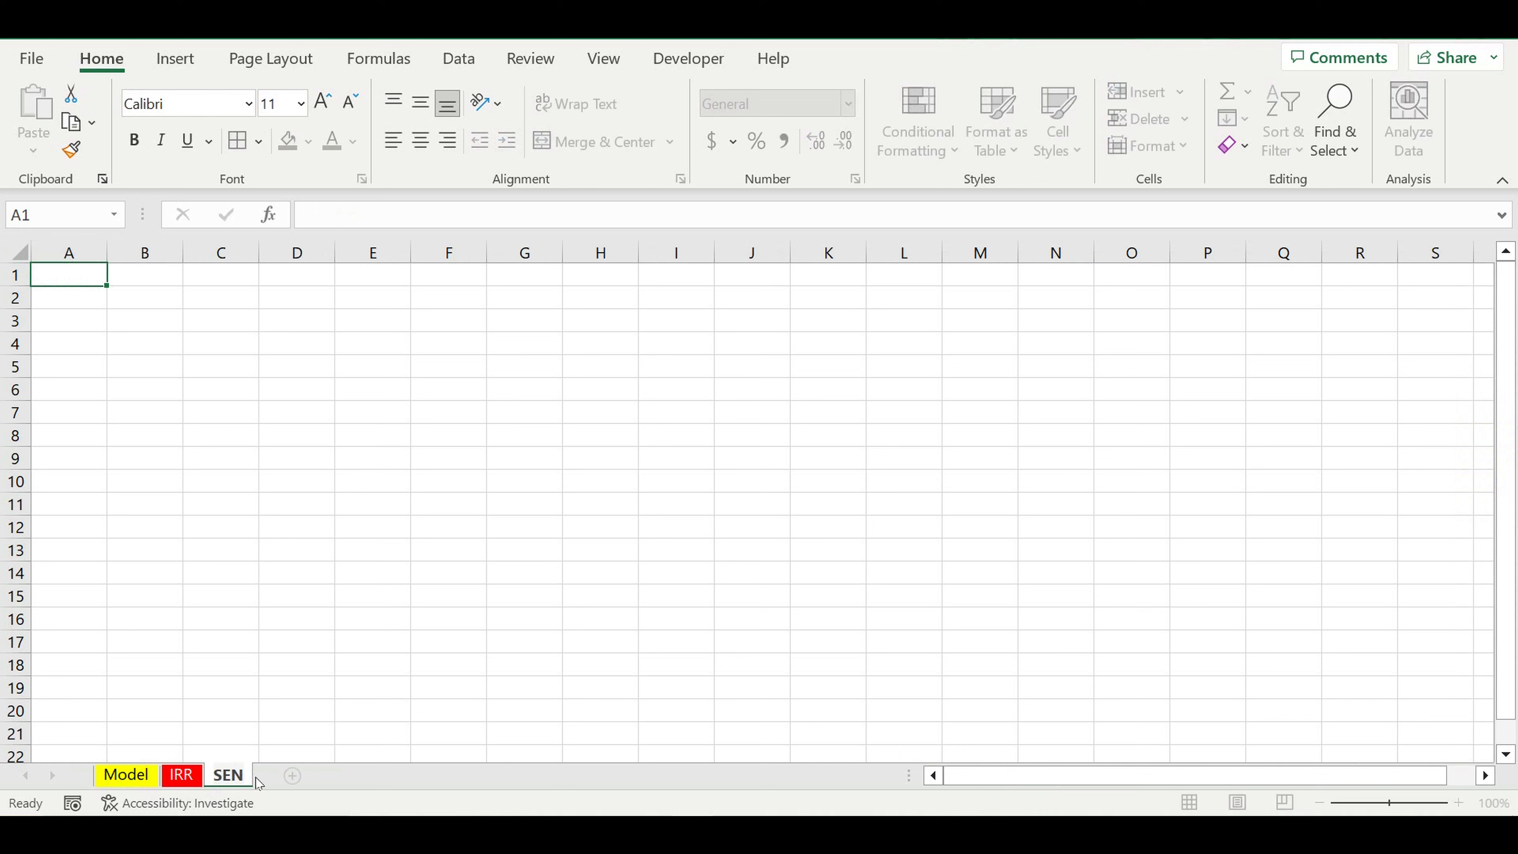
{"action": "key", "text": "Return"}
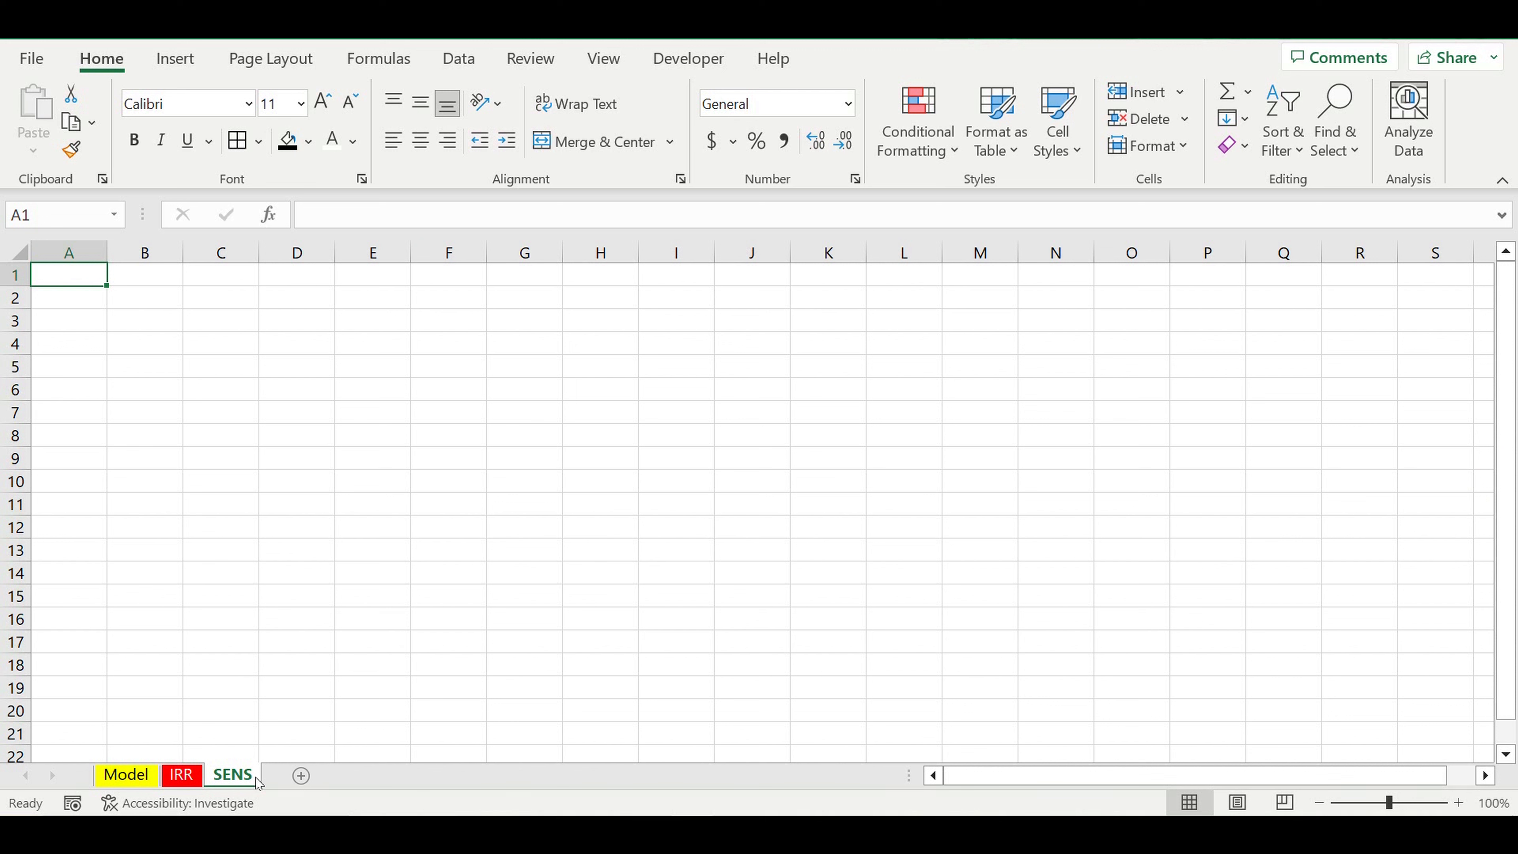
- Set the SENS sheet's tab color to the standard orange
{"action": "right_click", "coordinate": [258, 784]}
{"action": "mouse_move", "coordinate": [365, 619]}
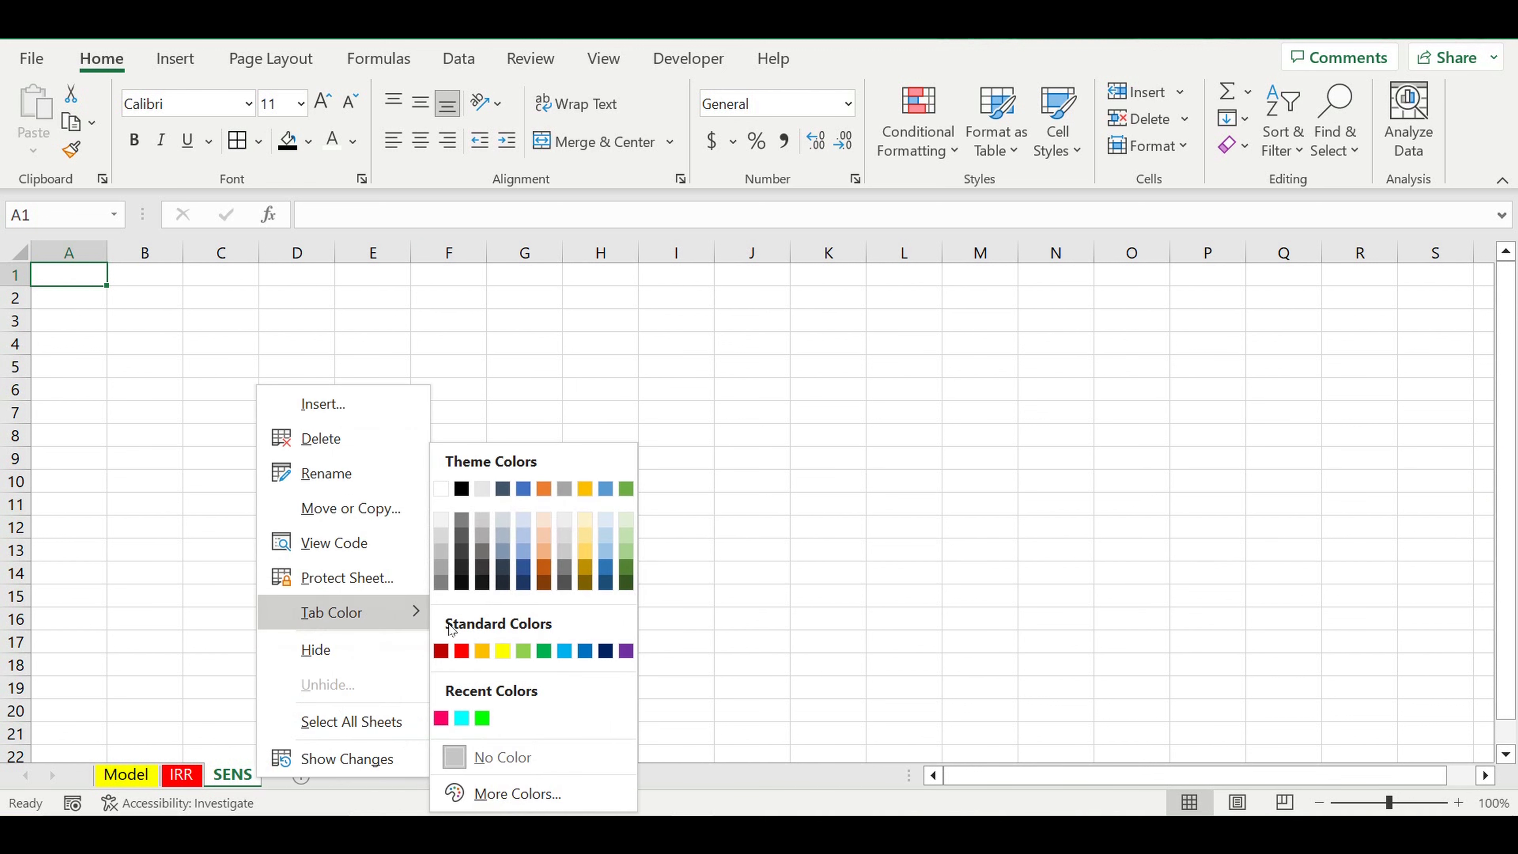
{"action": "left_click", "coordinate": [483, 650]}
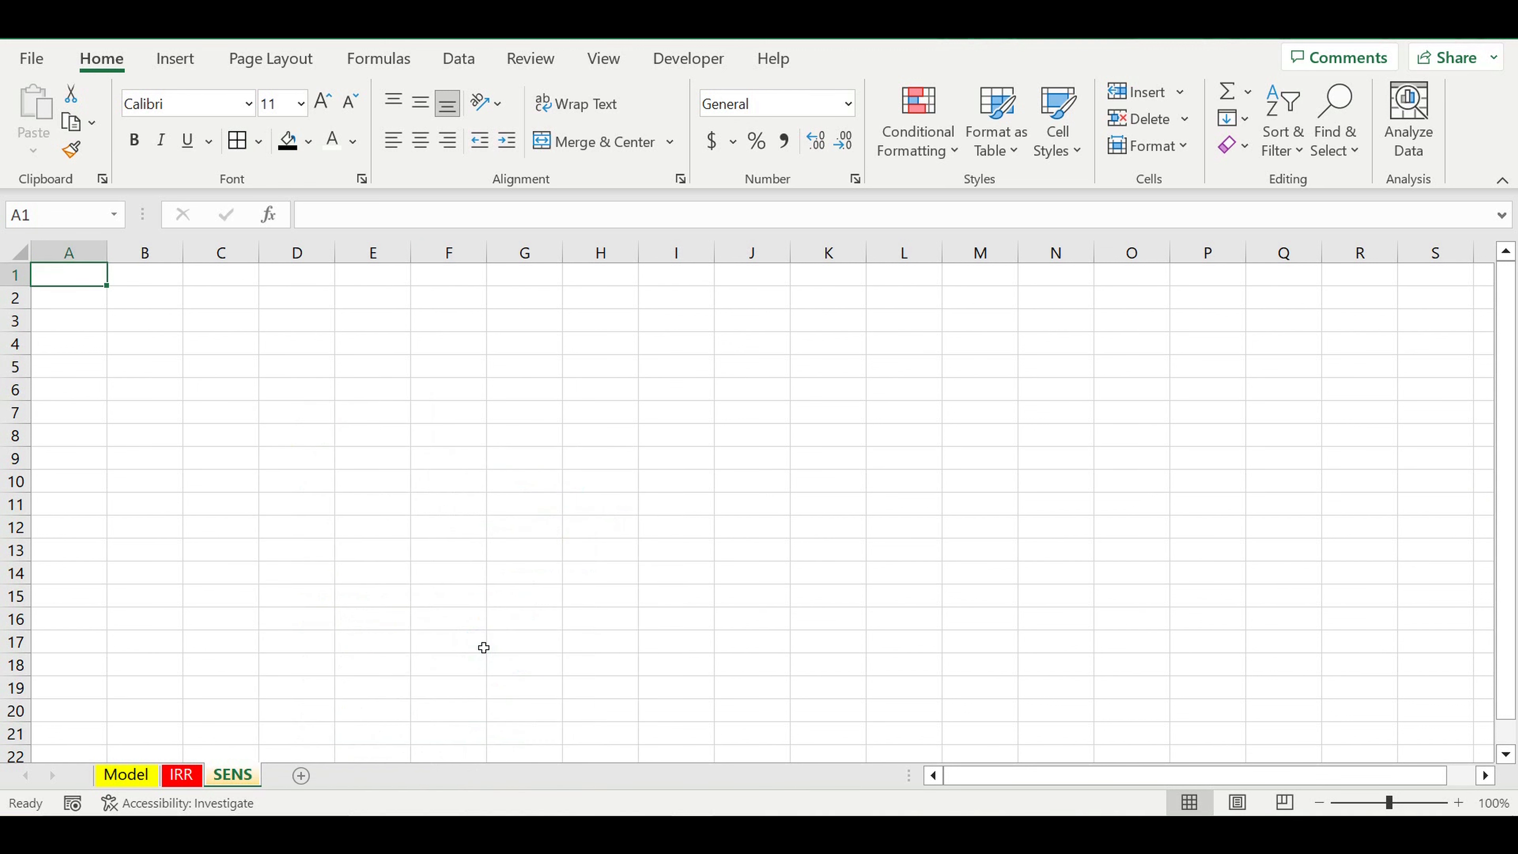
{"action": "left_click", "coordinate": [472, 645]}
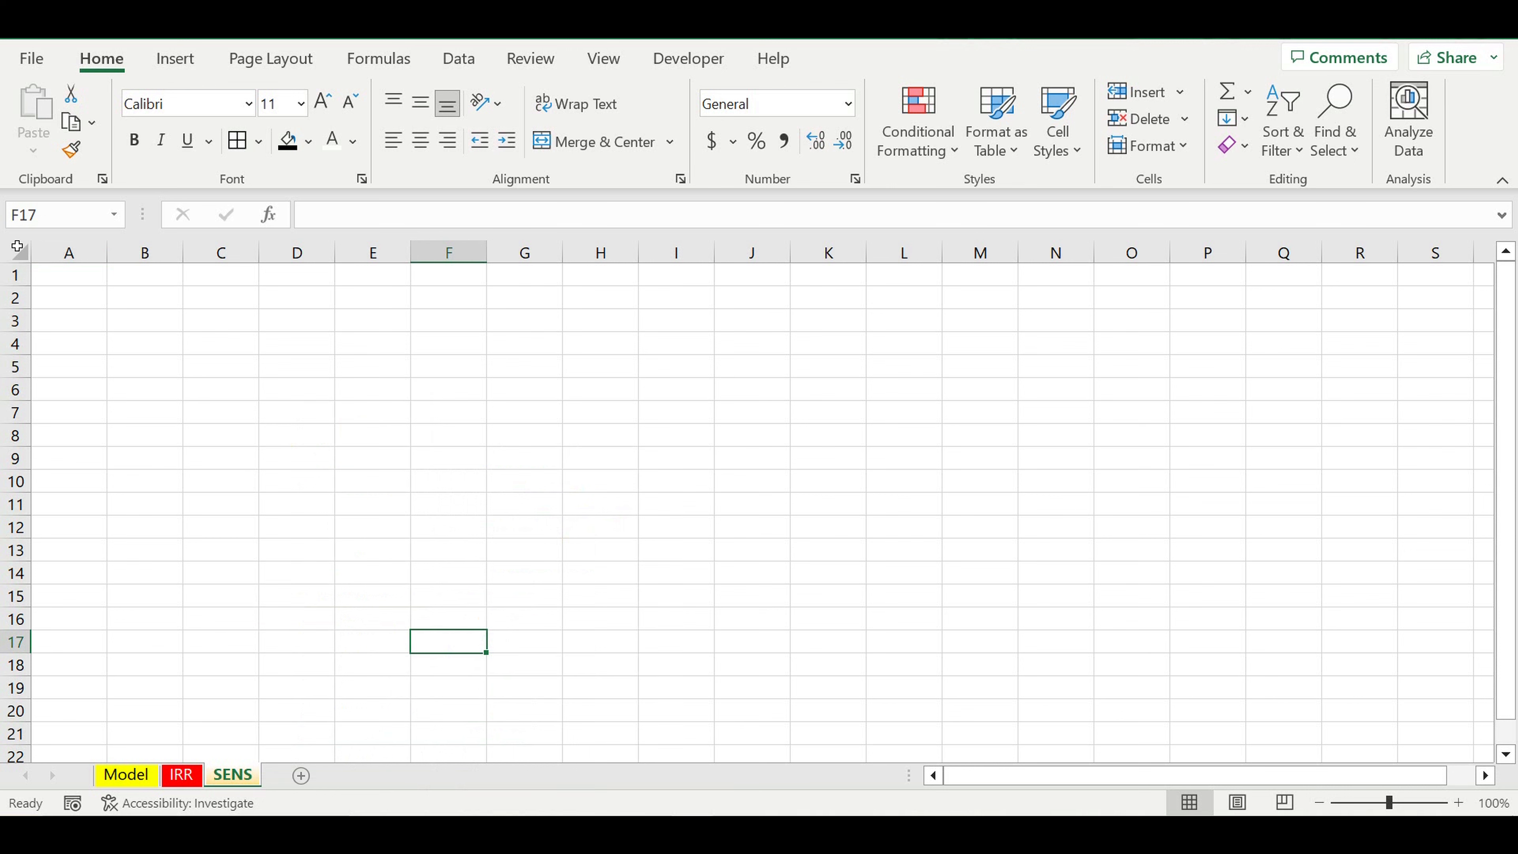
- Format all cells of the SENS sheet in bold Arial, size 7, with all borders
{"action": "left_click", "coordinate": [22, 257]}
{"action": "left_click", "coordinate": [290, 110]}
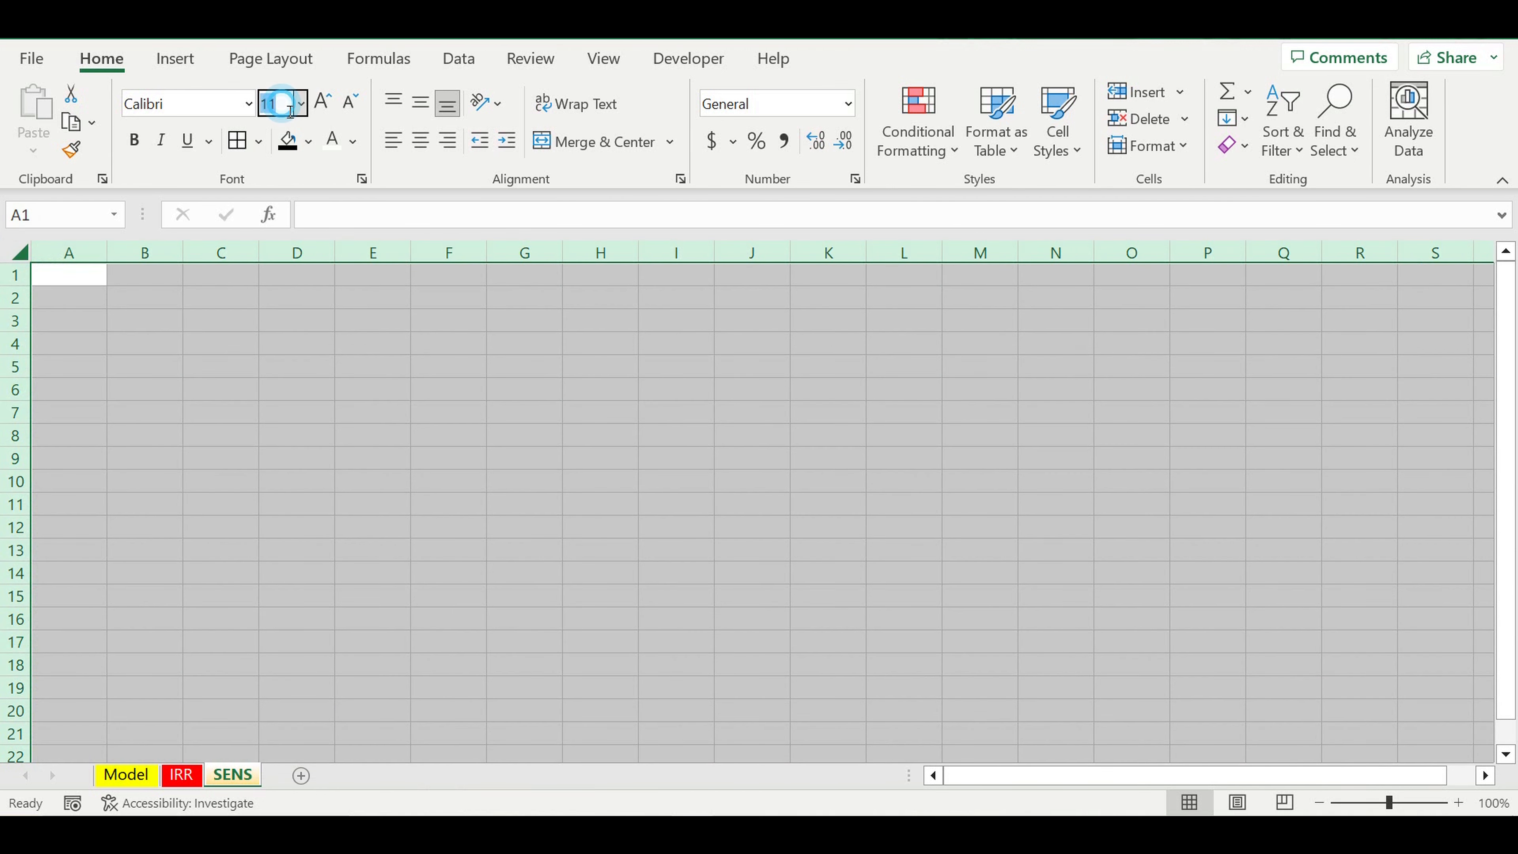
{"action": "type", "text": "7"}
{"action": "key", "text": "Return"}
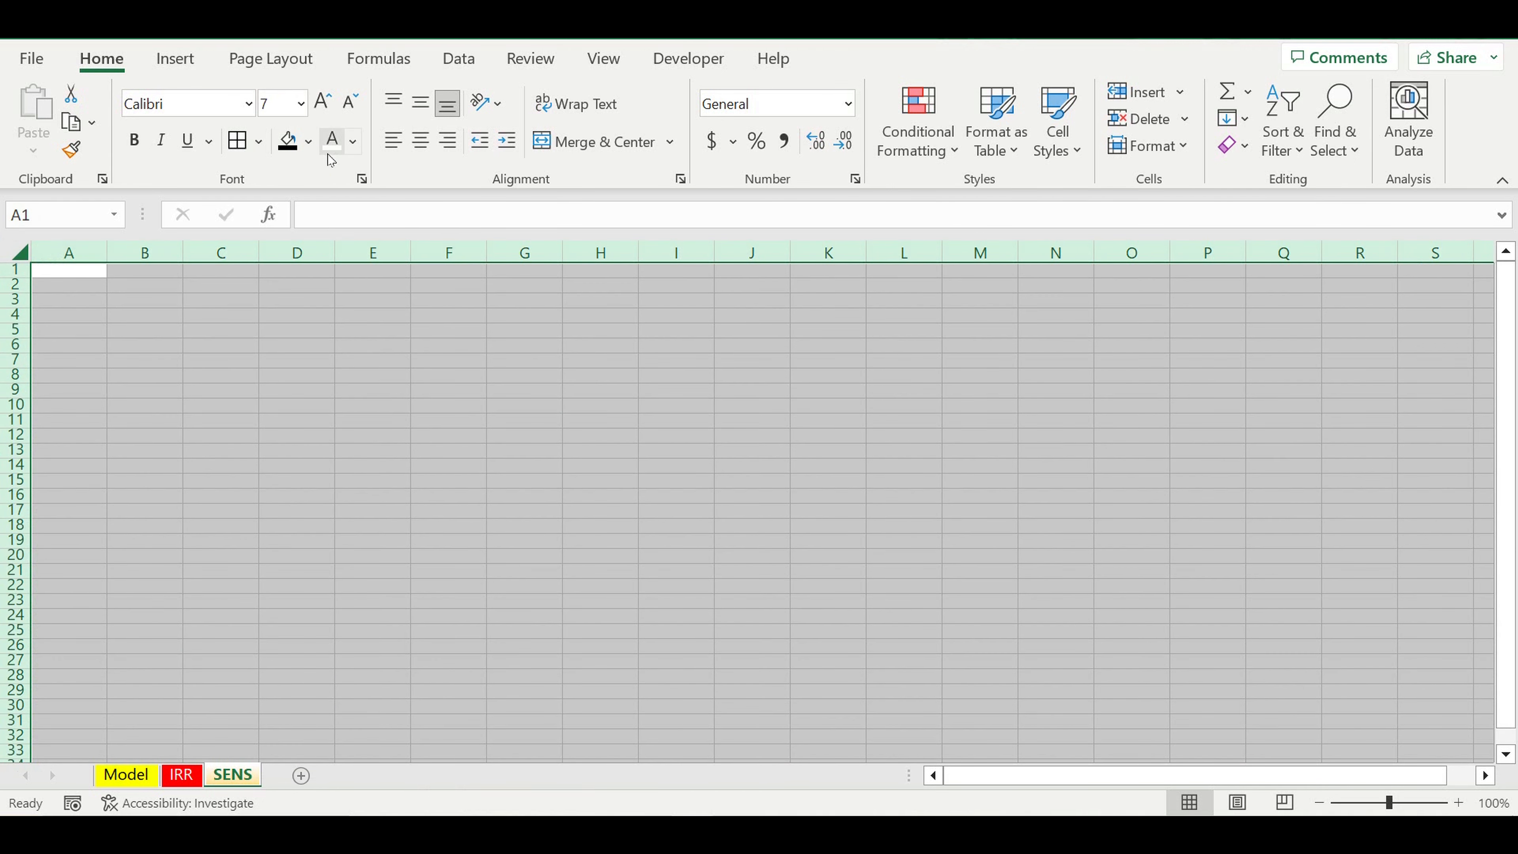
{"action": "left_click", "coordinate": [228, 109]}
{"action": "type", "text": "Arial"}
{"action": "key", "text": "Return"}
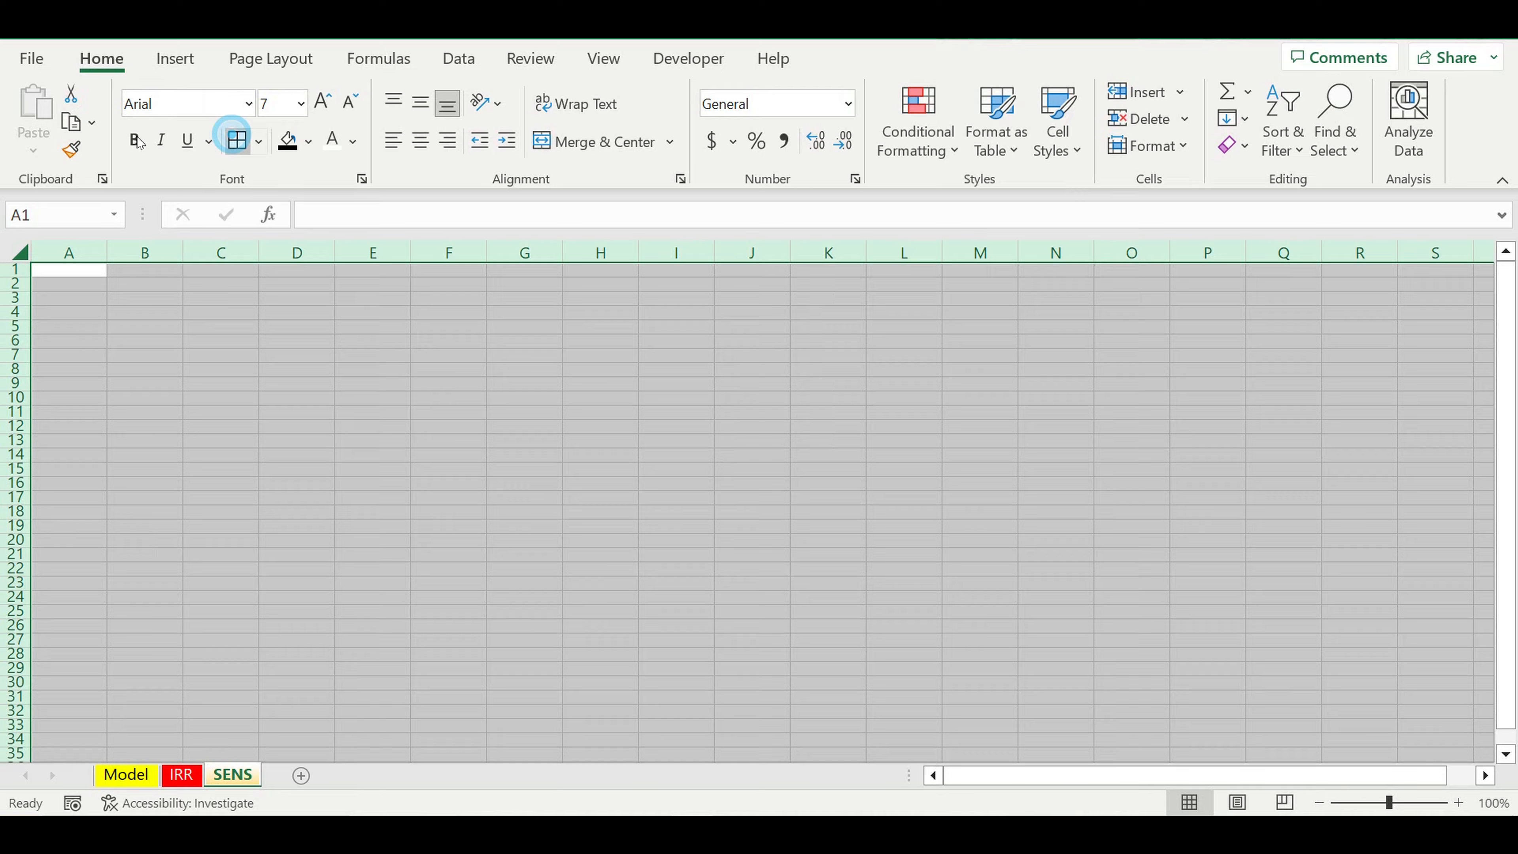
{"action": "left_click", "coordinate": [237, 140]}
{"action": "left_click", "coordinate": [134, 140]}
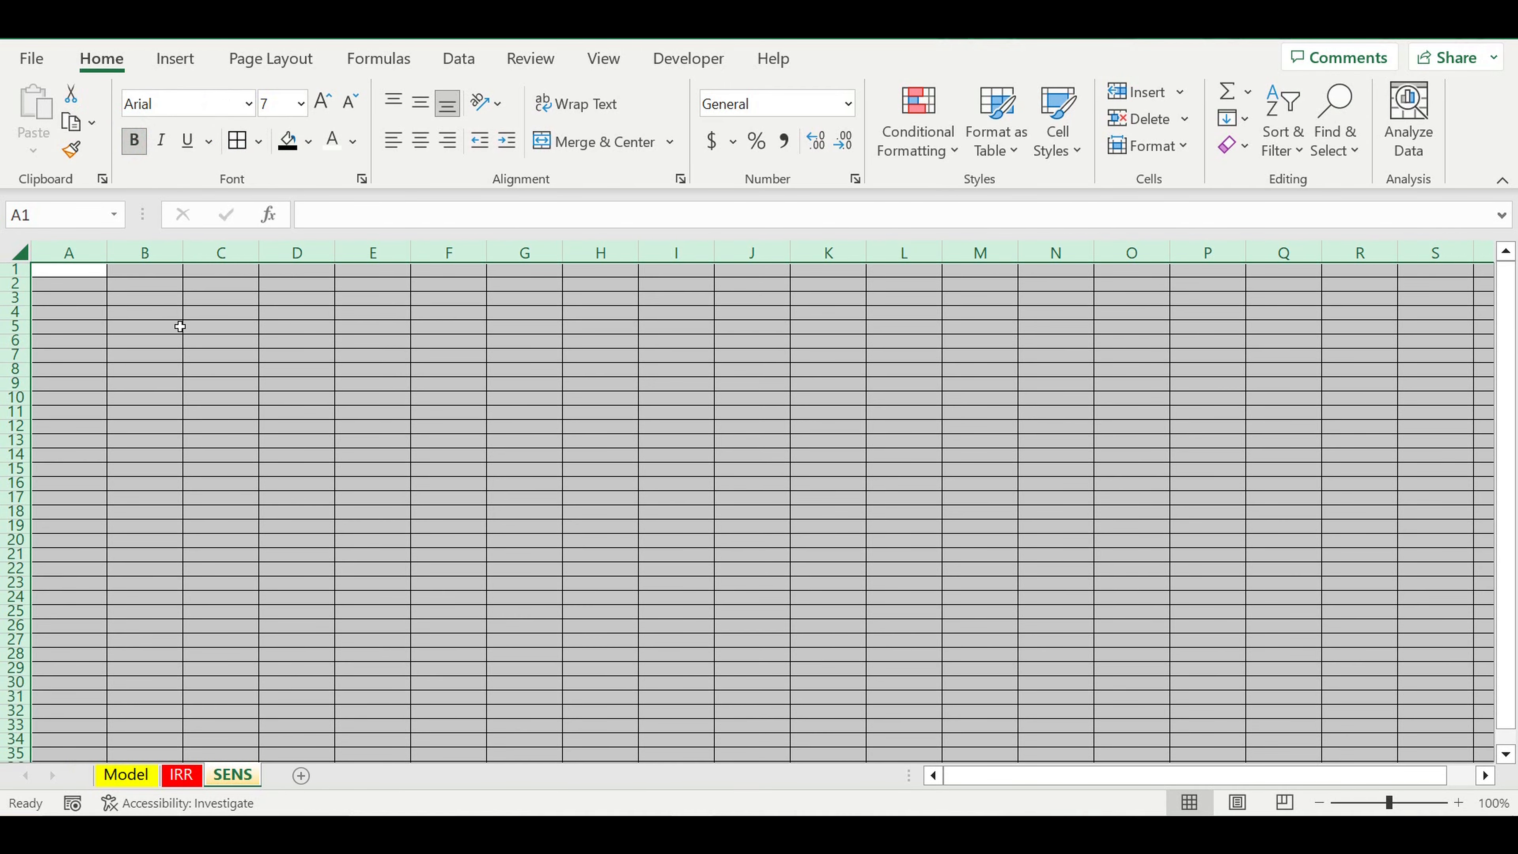
- Link cell A1 of the SENS sheet to the Financials heading with the formula =Model!A293
{"action": "left_click", "coordinate": [96, 270]}
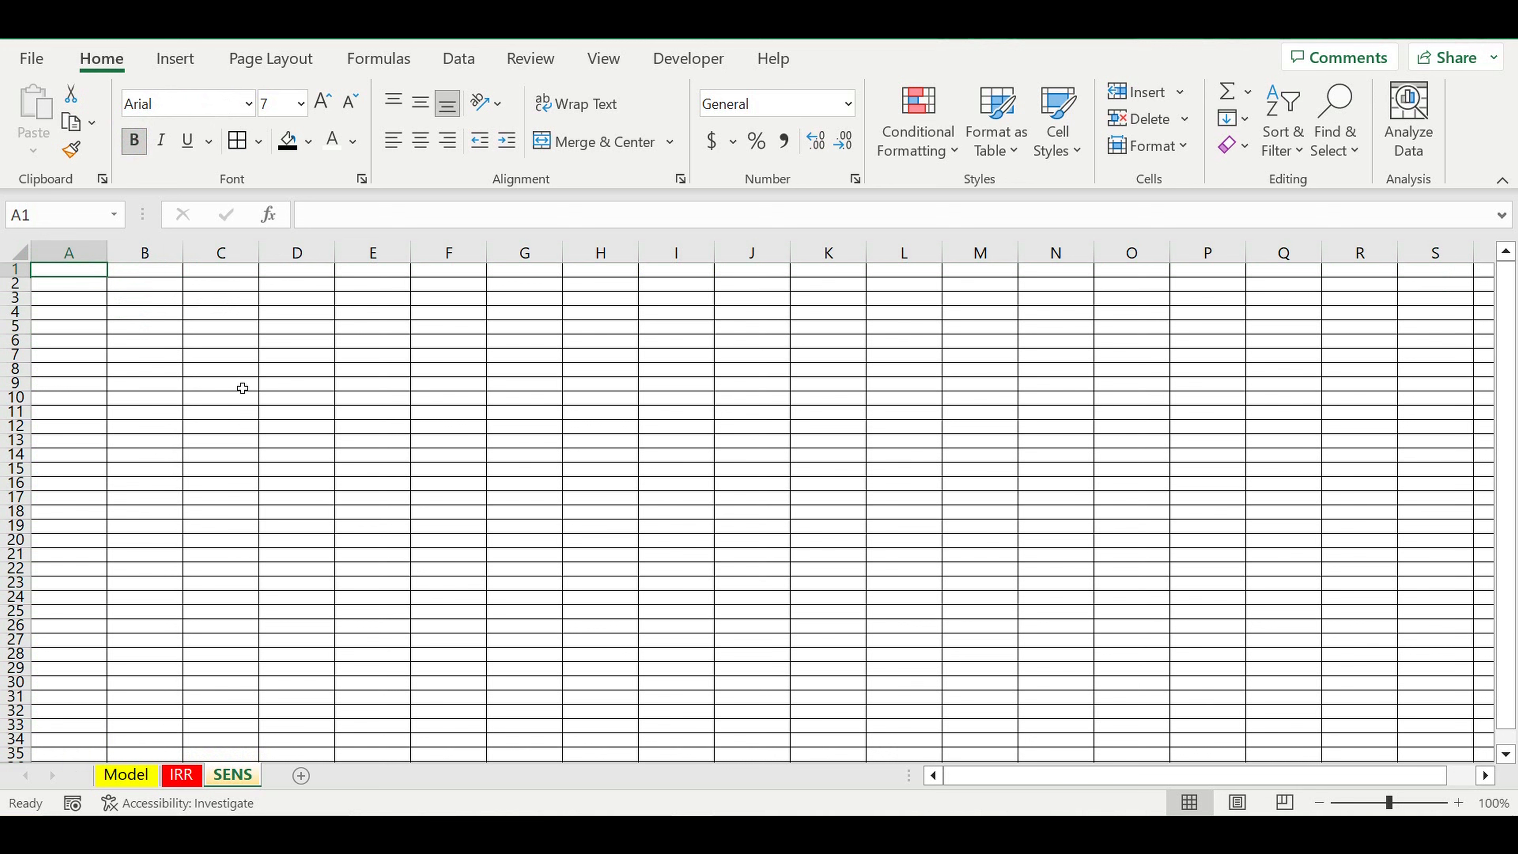
{"action": "type", "text": "="}
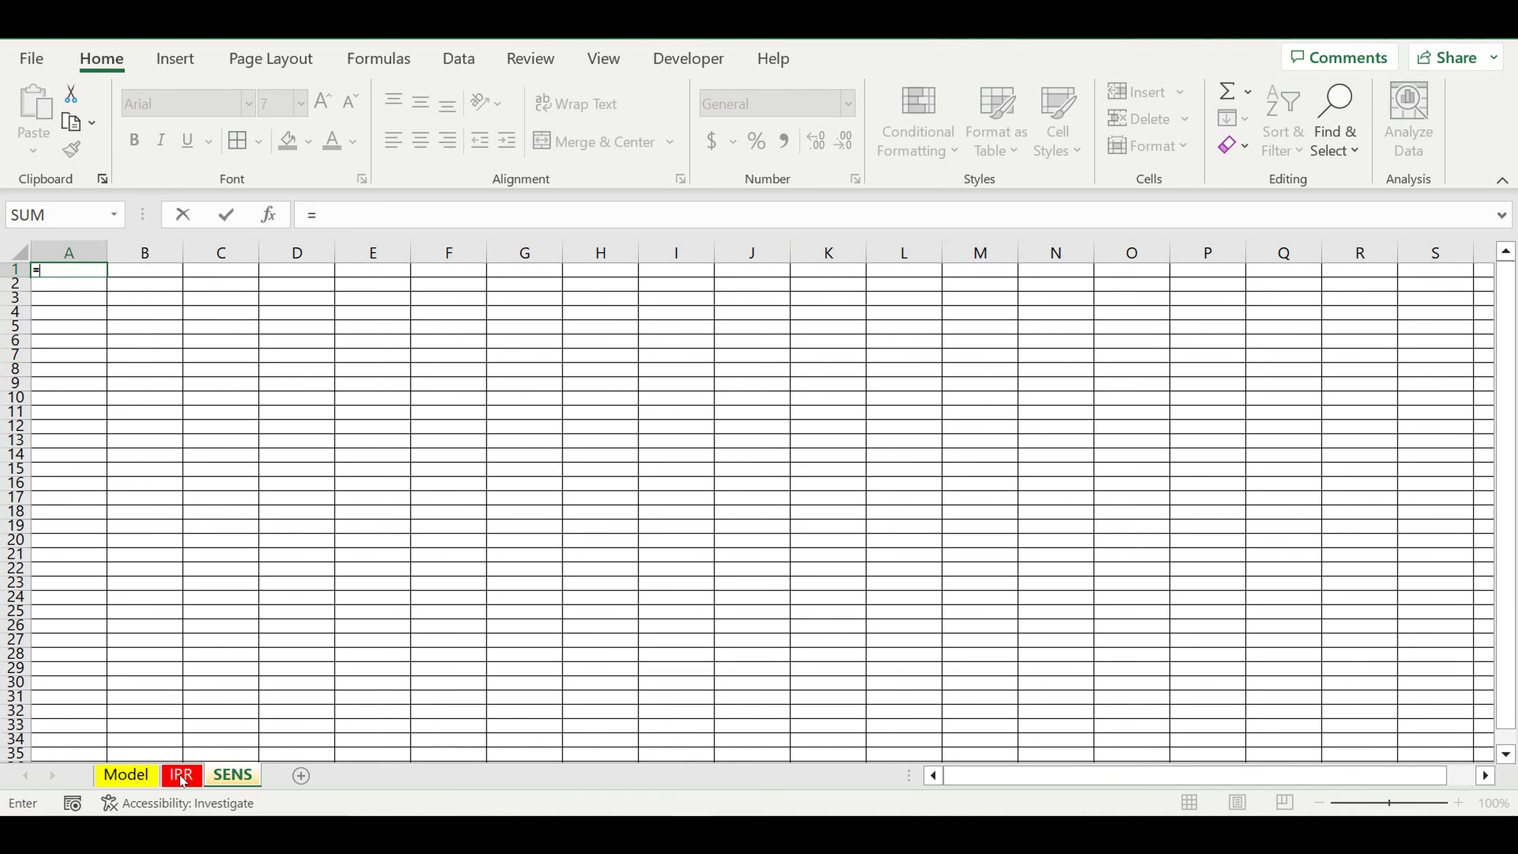
{"action": "left_click", "coordinate": [125, 774]}
{"action": "left_click", "coordinate": [178, 558]}
{"action": "key", "text": "Return"}
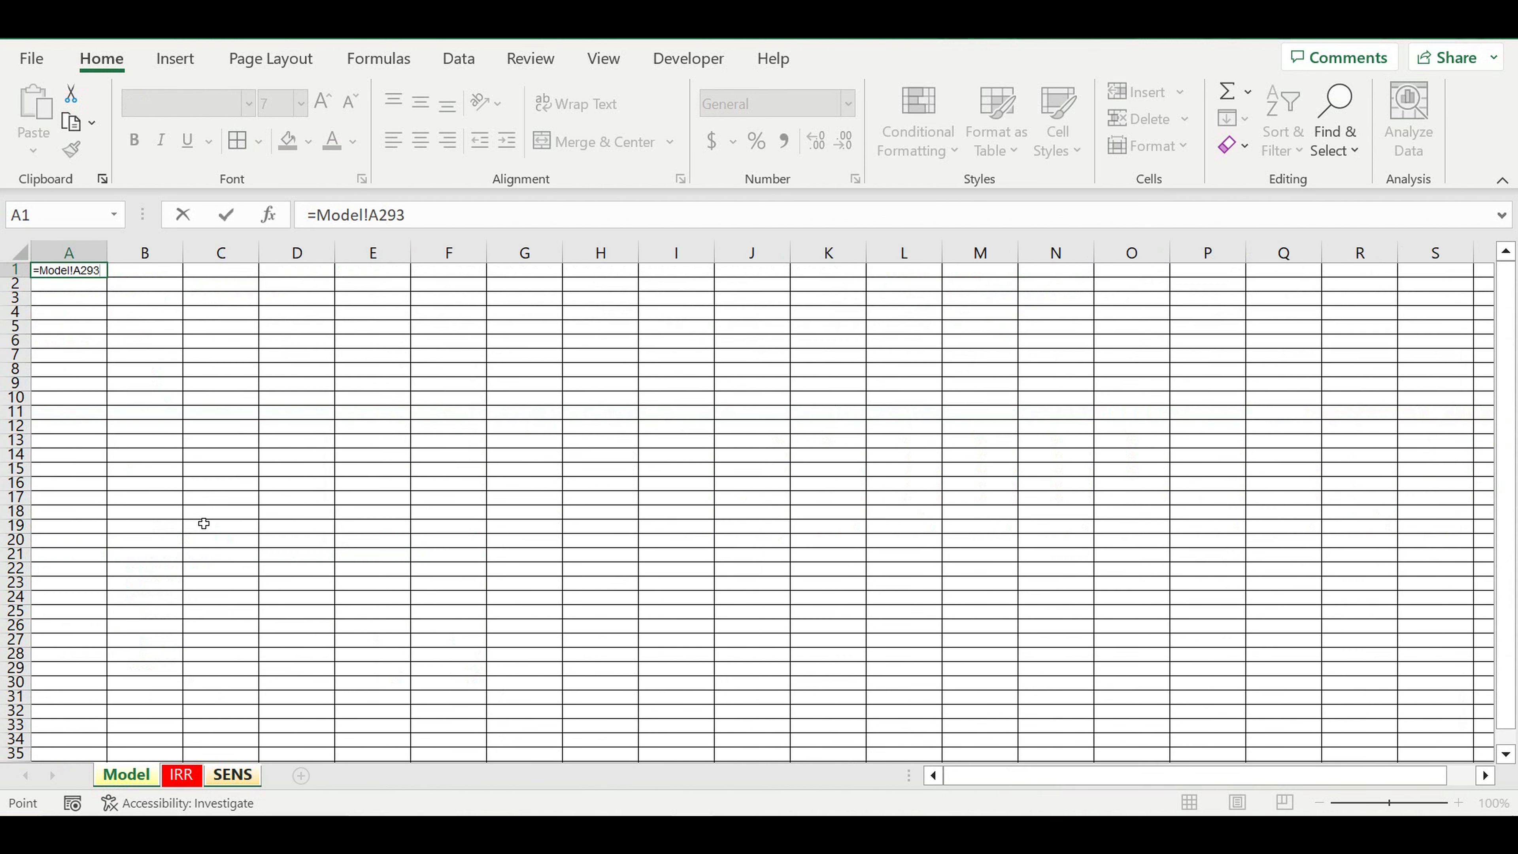
- Fill the link formula from A1 across and down through A1:B10 on the SENS sheet
{"action": "left_click", "coordinate": [96, 270]}
{"action": "left_click_drag", "start_coordinate": [104, 275], "coordinate": [173, 391]}
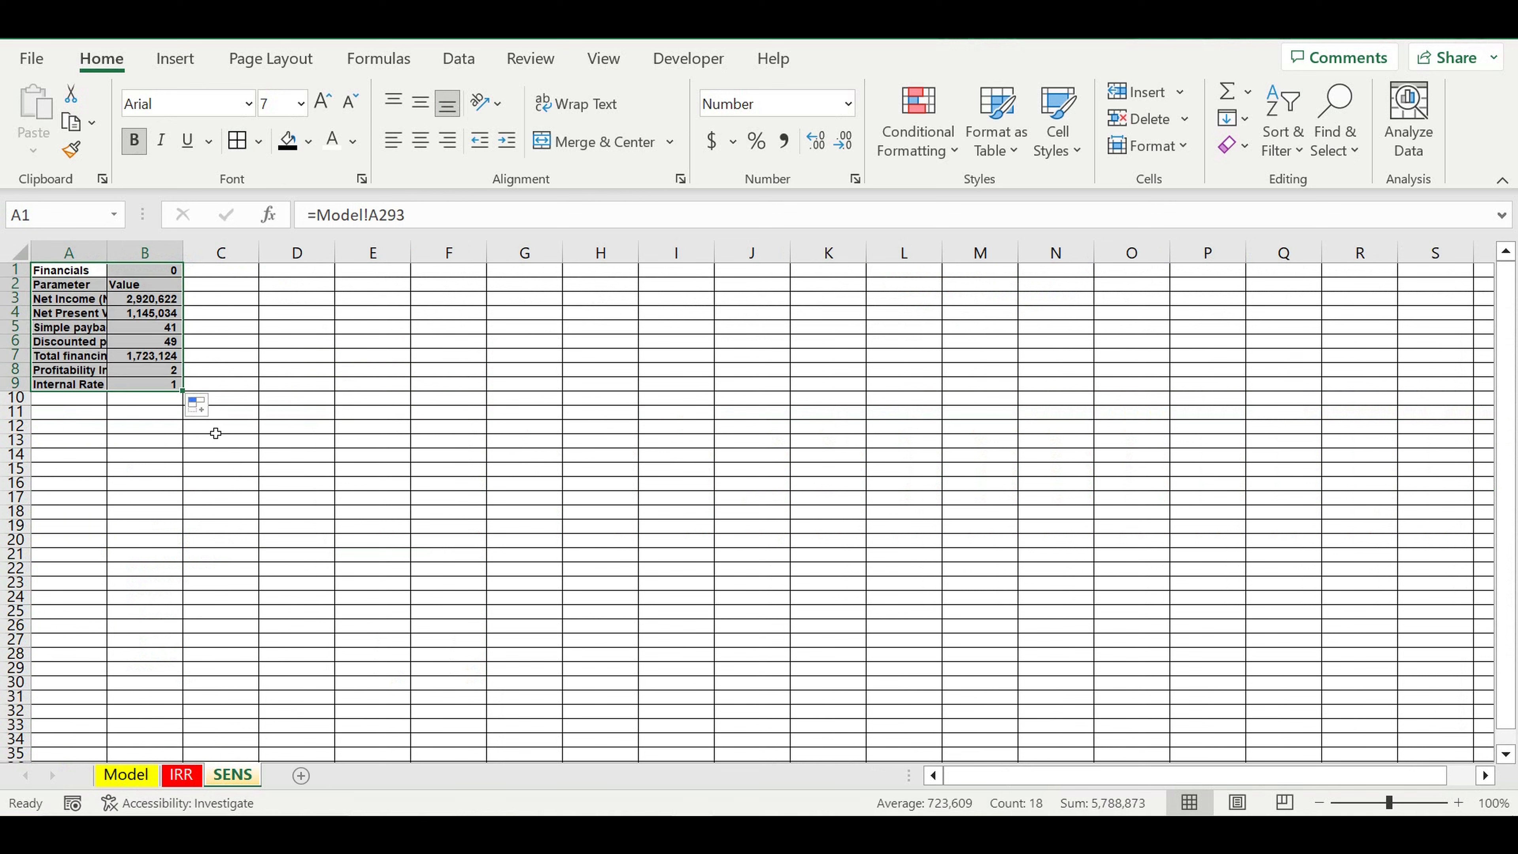
{"action": "left_click_drag", "start_coordinate": [183, 391], "coordinate": [182, 401]}
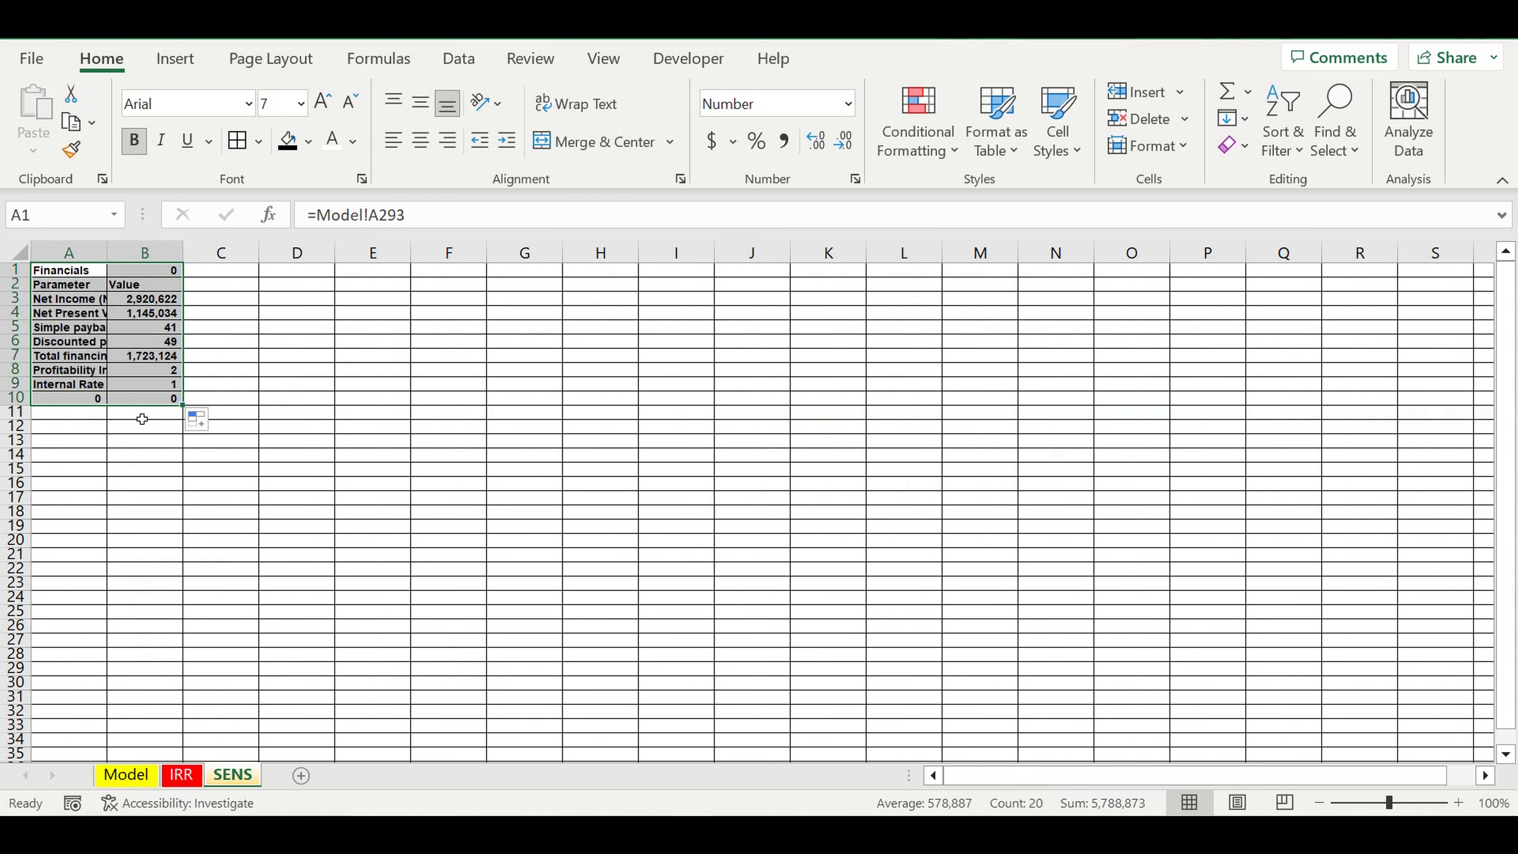
- Clear the unneeded linked cells A10:B10 and B1 on the SENS sheet
{"action": "left_click_drag", "start_coordinate": [88, 400], "coordinate": [135, 402]}
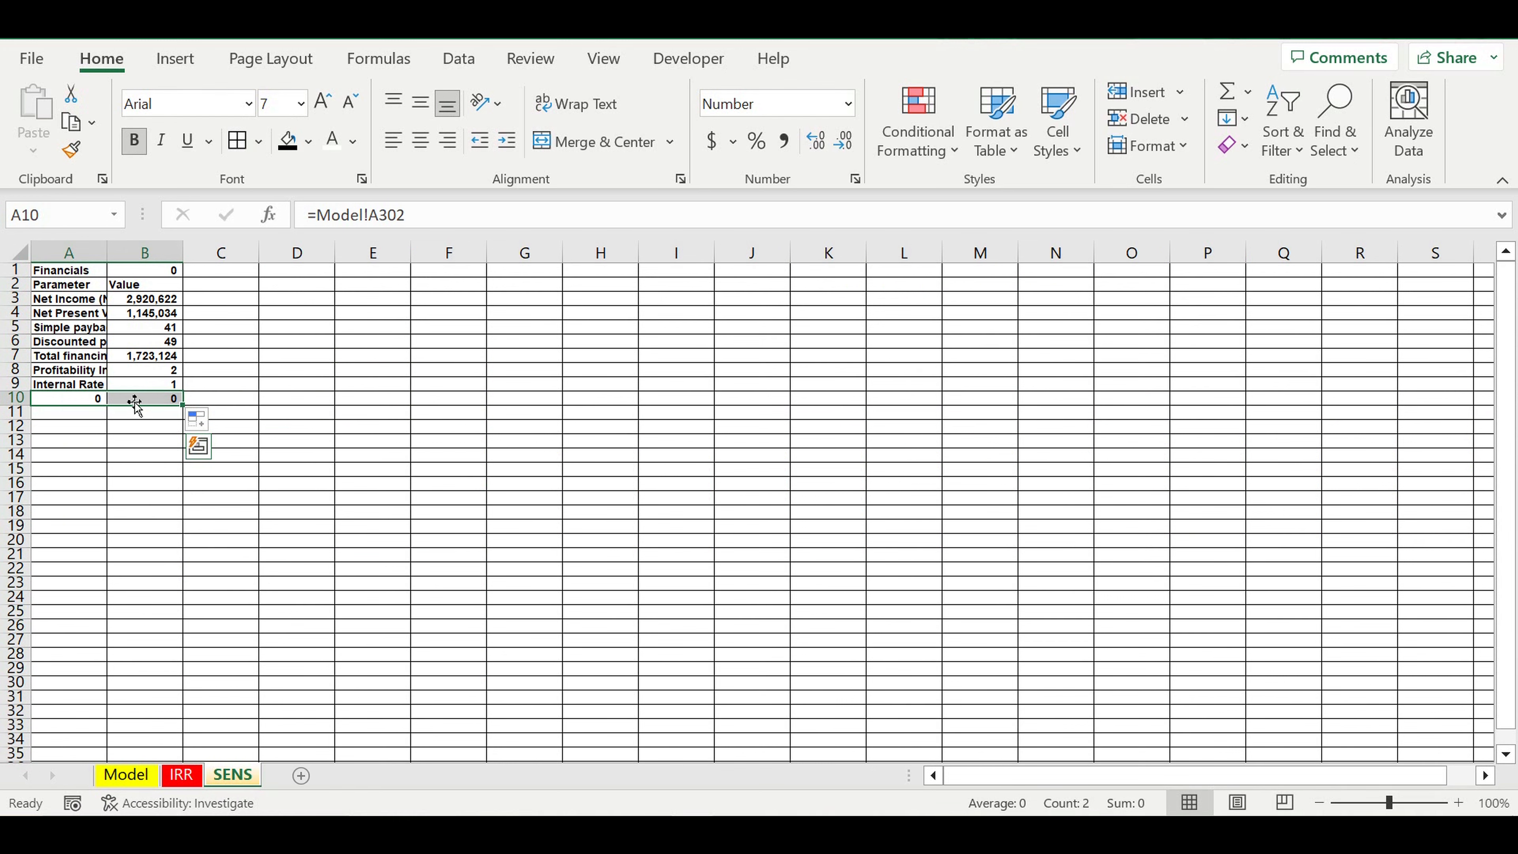
{"action": "key", "text": "Delete"}
{"action": "left_click", "coordinate": [157, 274]}
{"action": "key", "text": "Delete"}
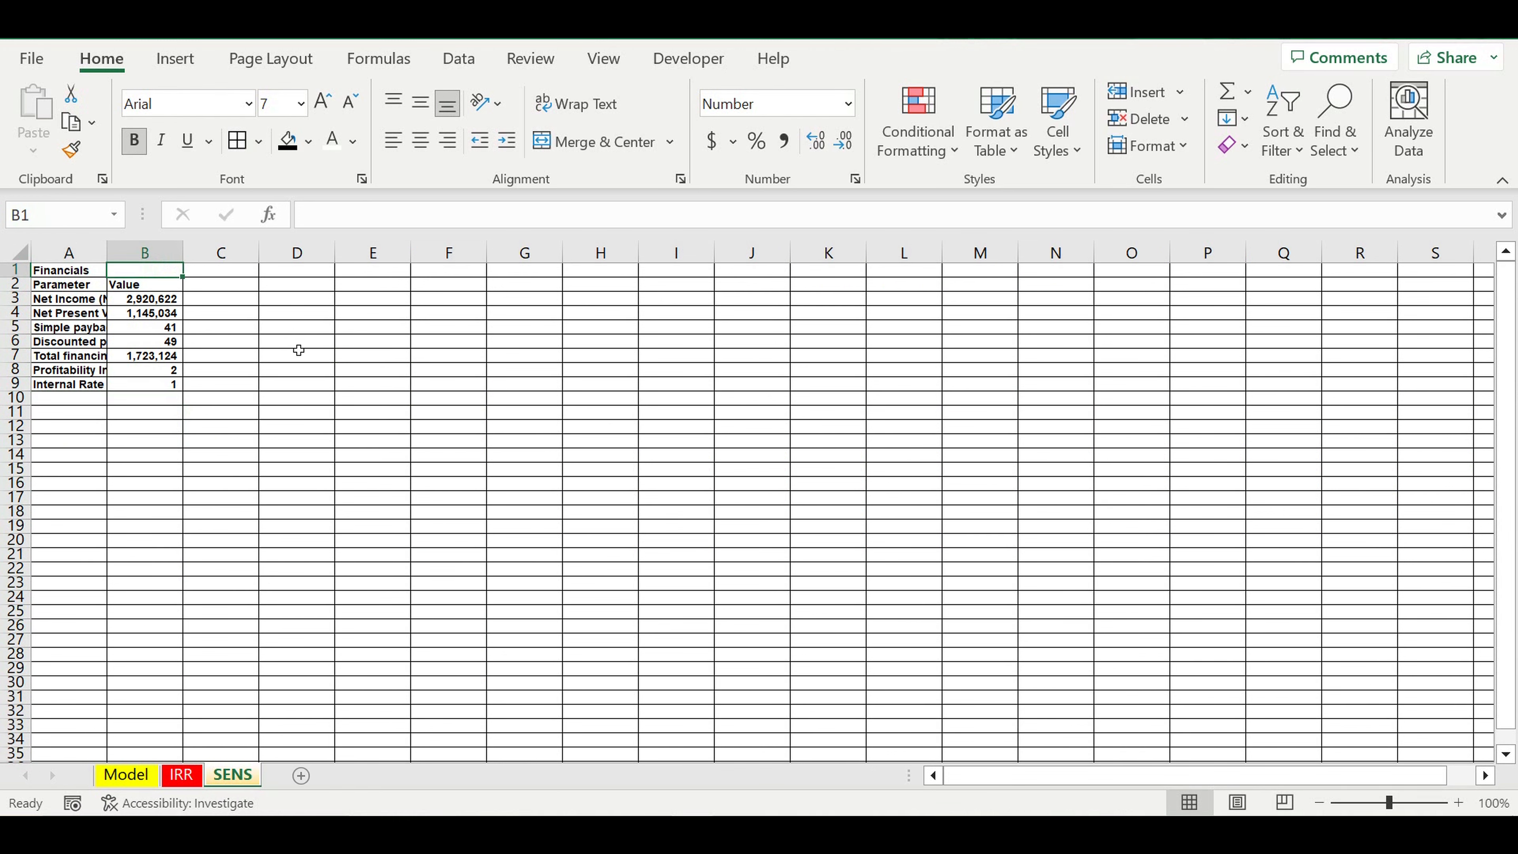
{"action": "left_click", "coordinate": [297, 344]}
- Copy the Financials block A293:B301 from the Model sheet and paste only its formatting onto the SENS table starting at A1
{"action": "left_click", "coordinate": [126, 775]}
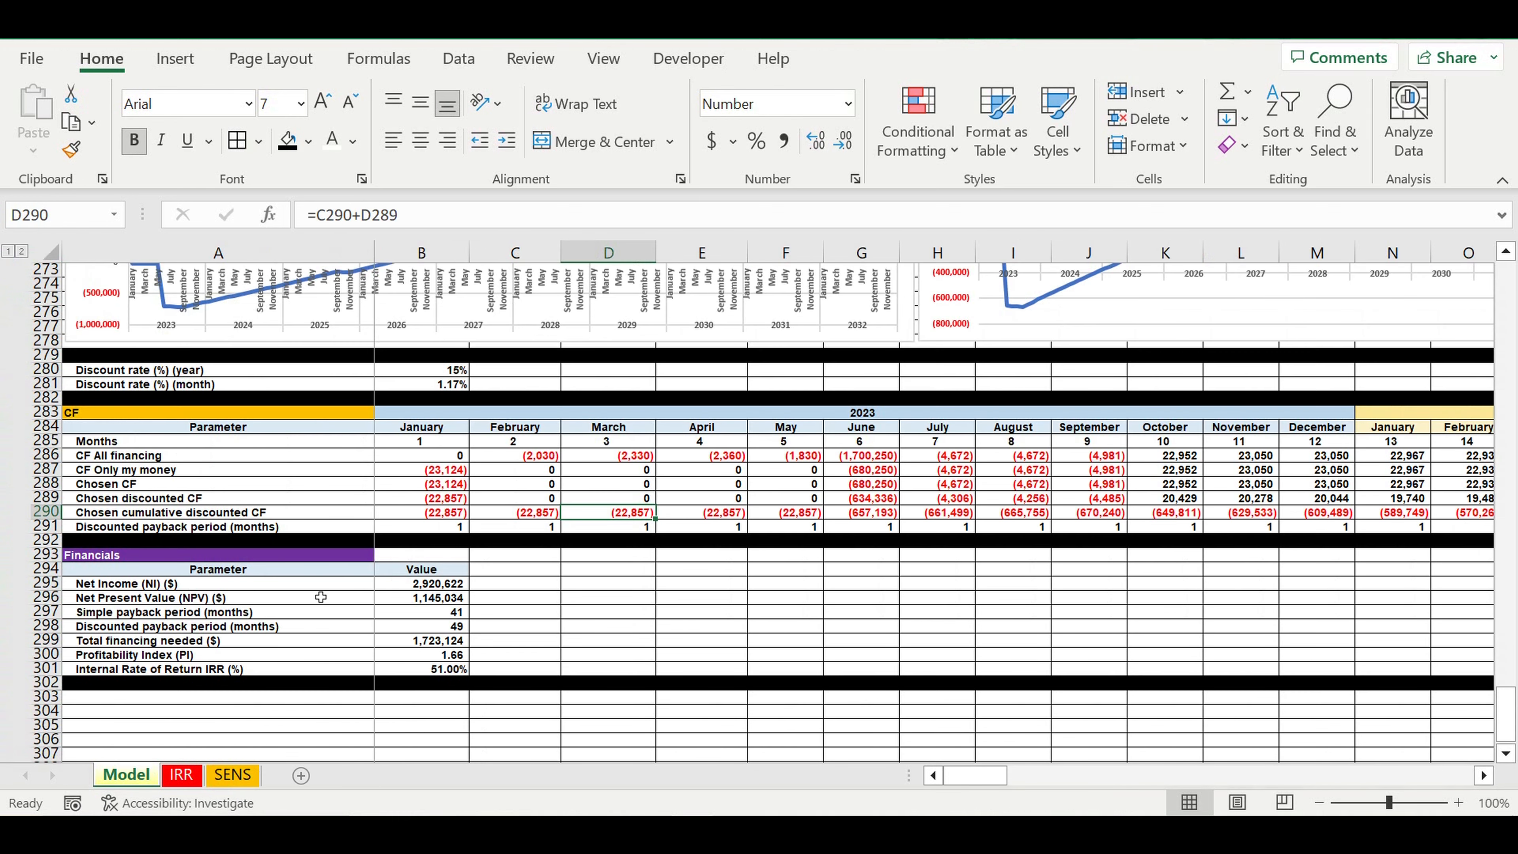
{"action": "left_click_drag", "start_coordinate": [346, 557], "coordinate": [352, 569]}
{"action": "mouse_move", "coordinate": [421, 645]}
{"action": "left_mouse_down"}
{"action": "mouse_move", "coordinate": [443, 661]}
{"action": "mouse_move", "coordinate": [425, 671]}
{"action": "left_mouse_up"}
{"action": "right_click", "coordinate": [381, 596]}
{"action": "left_click", "coordinate": [443, 96]}
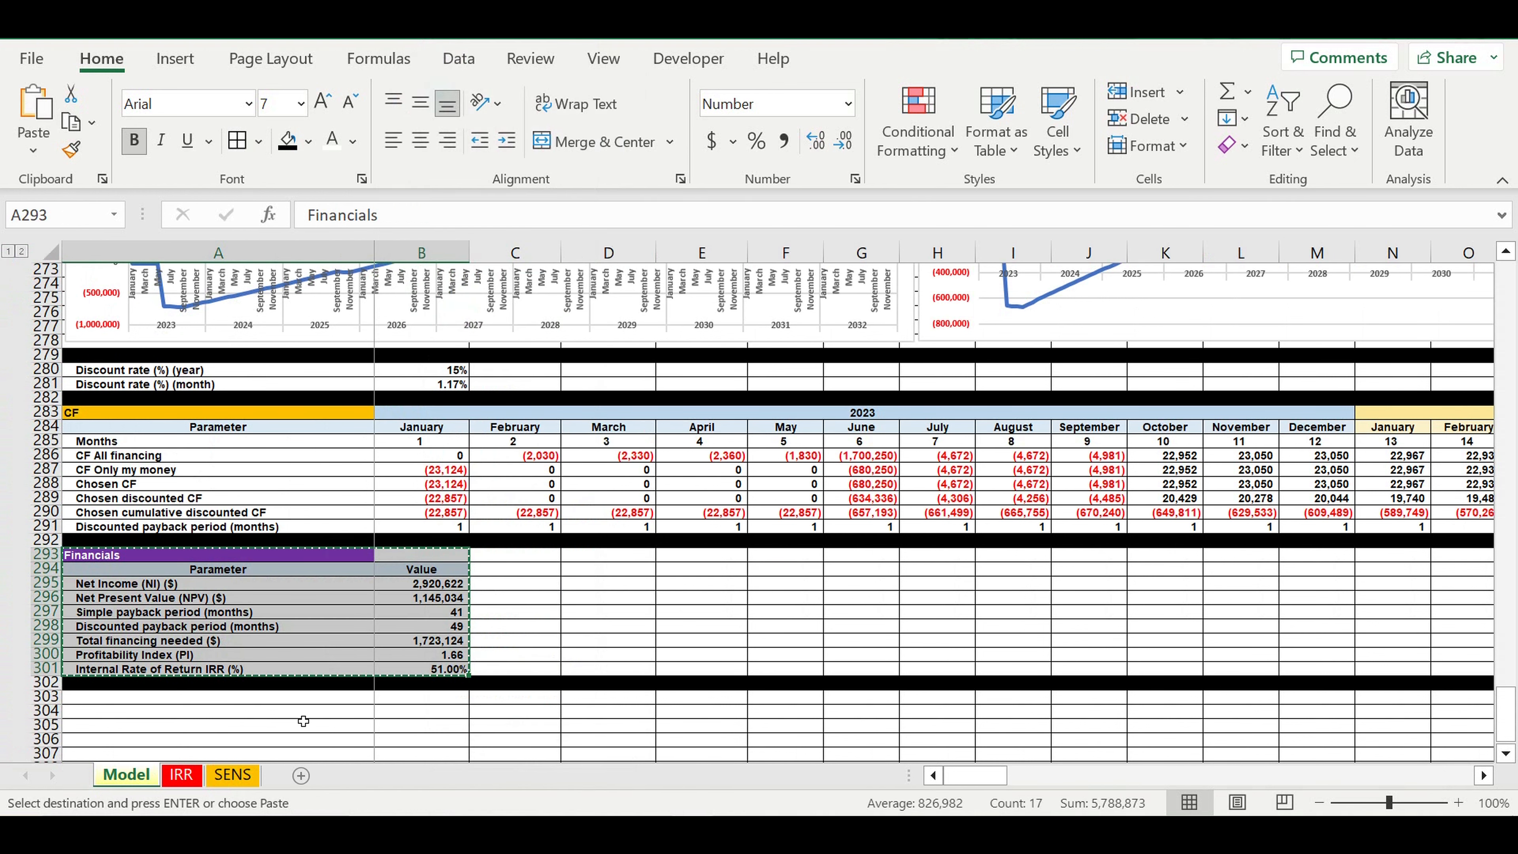
{"action": "left_click", "coordinate": [238, 775]}
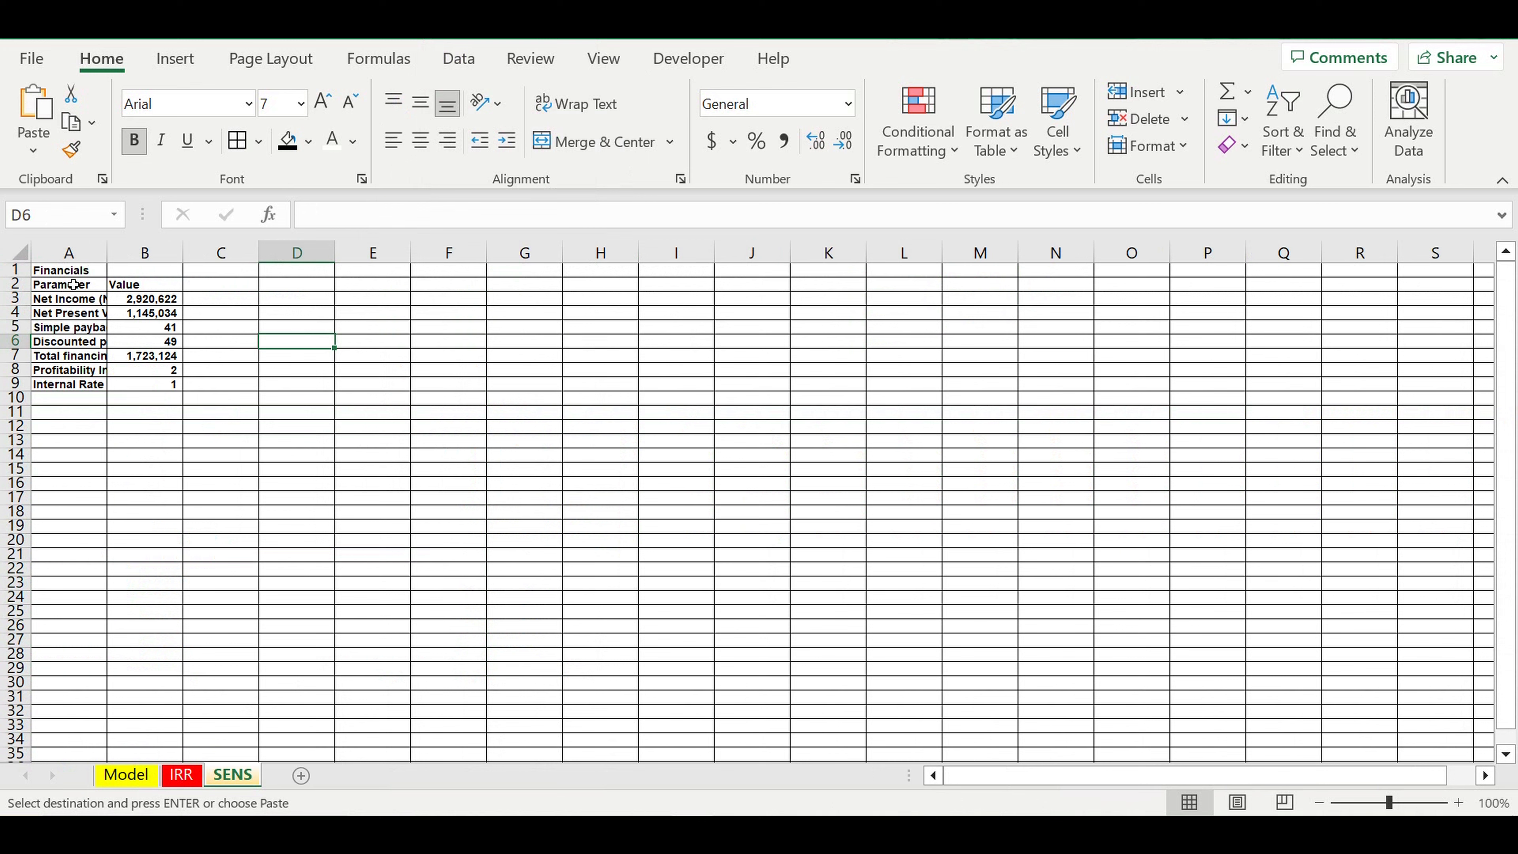
{"action": "left_click", "coordinate": [64, 273]}
{"action": "right_click", "coordinate": [64, 273]}
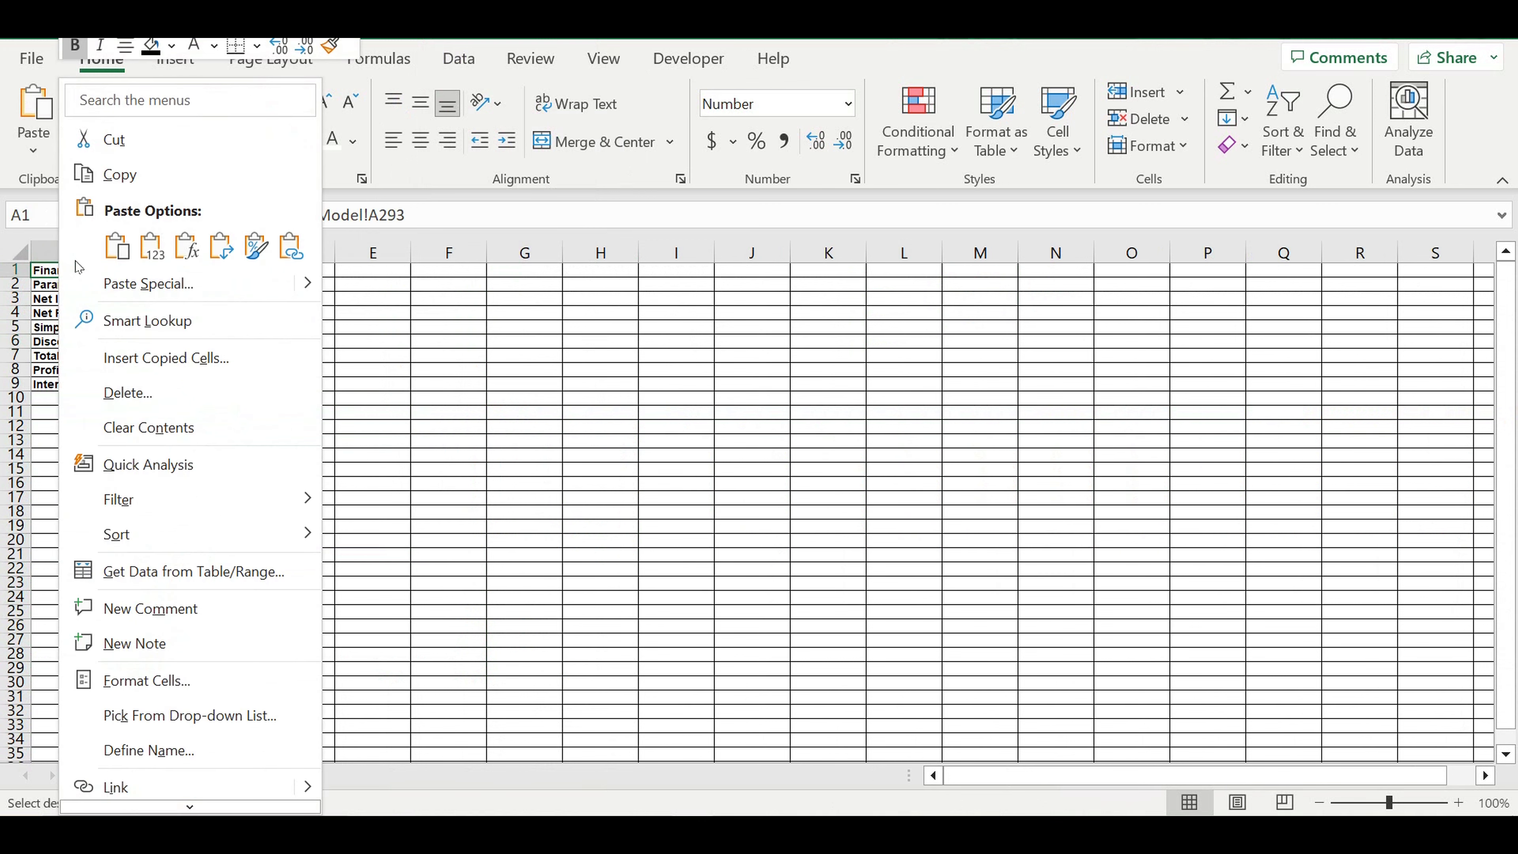
{"action": "left_click", "coordinate": [257, 247]}
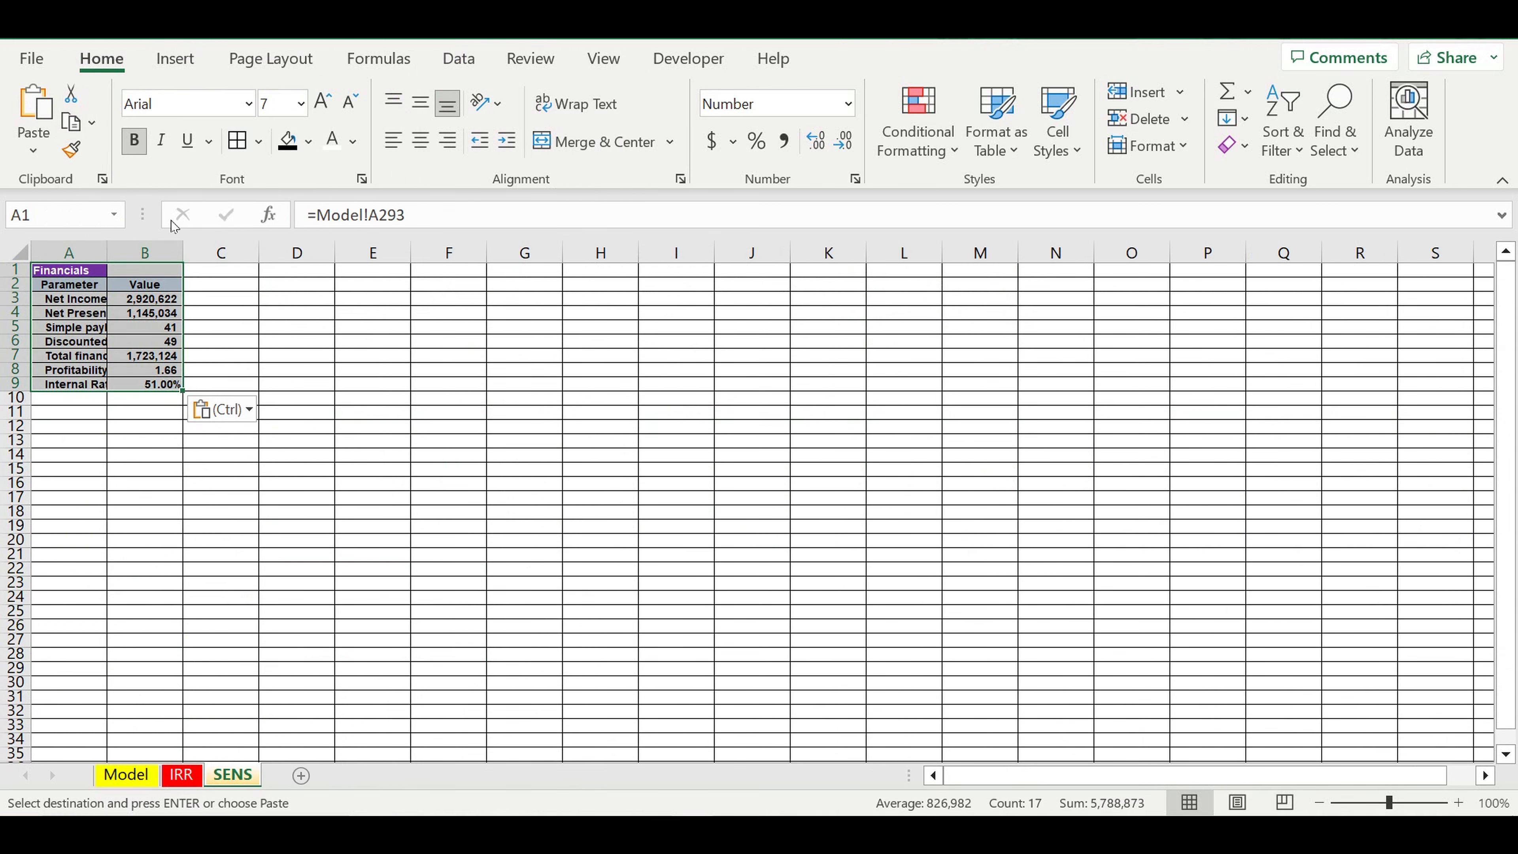
- Autofit the widths of columns A and B on the SENS sheet
{"action": "double_click", "coordinate": [109, 254]}
{"action": "double_click", "coordinate": [330, 253]}
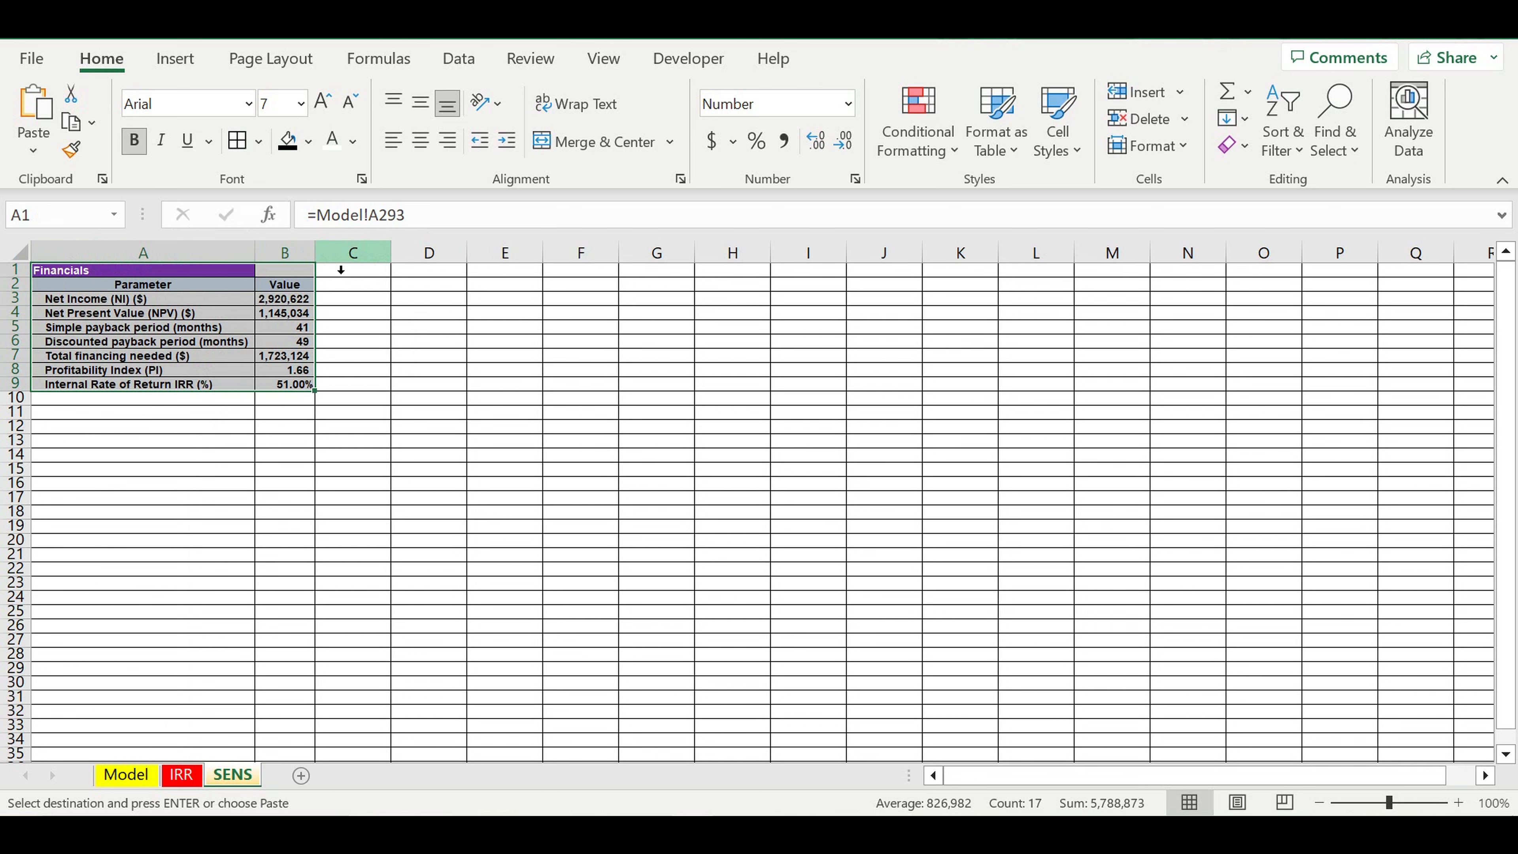
{"action": "left_click", "coordinate": [449, 397]}
{"action": "left_click", "coordinate": [357, 486]}
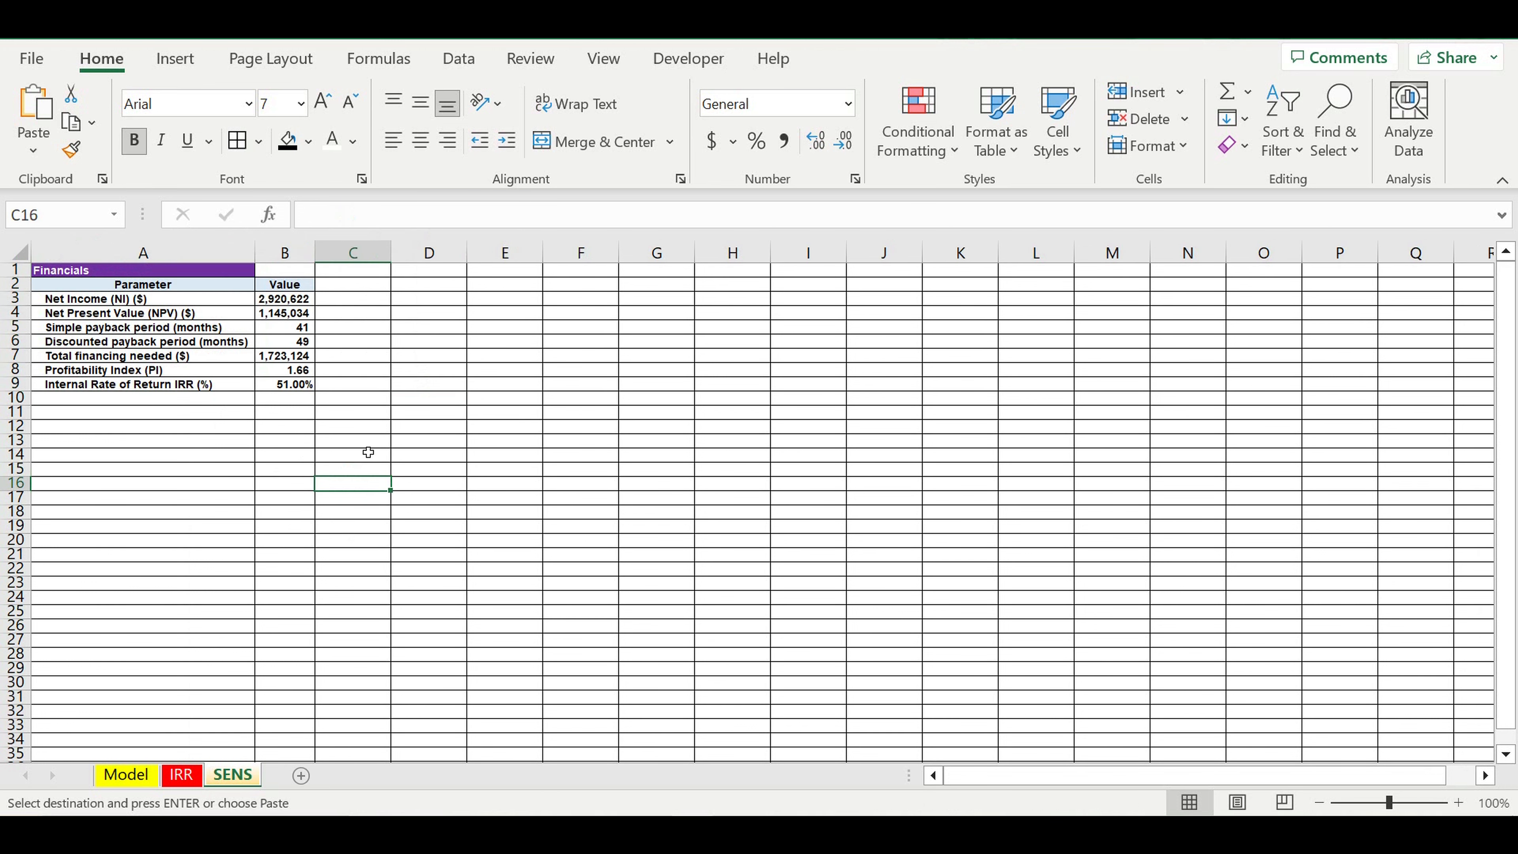
- Fill the whole of row 10 below the financials table with black as a separator
{"action": "left_click", "coordinate": [15, 398]}
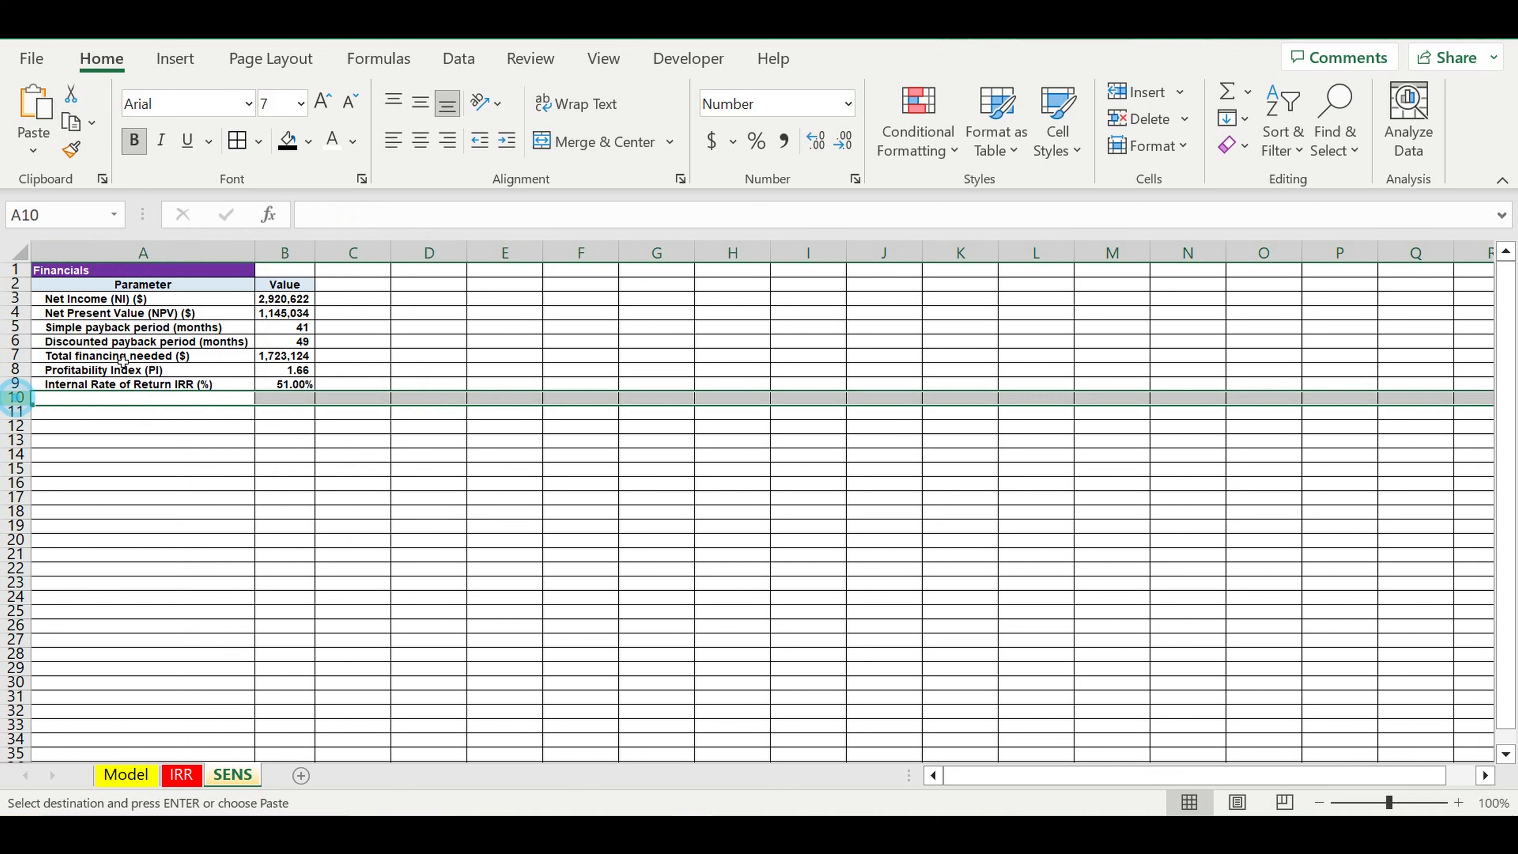
{"action": "left_click", "coordinate": [311, 142]}
{"action": "left_click", "coordinate": [306, 197]}
- Enter the label "Parameter value" in cell A11
{"action": "left_click", "coordinate": [194, 415]}
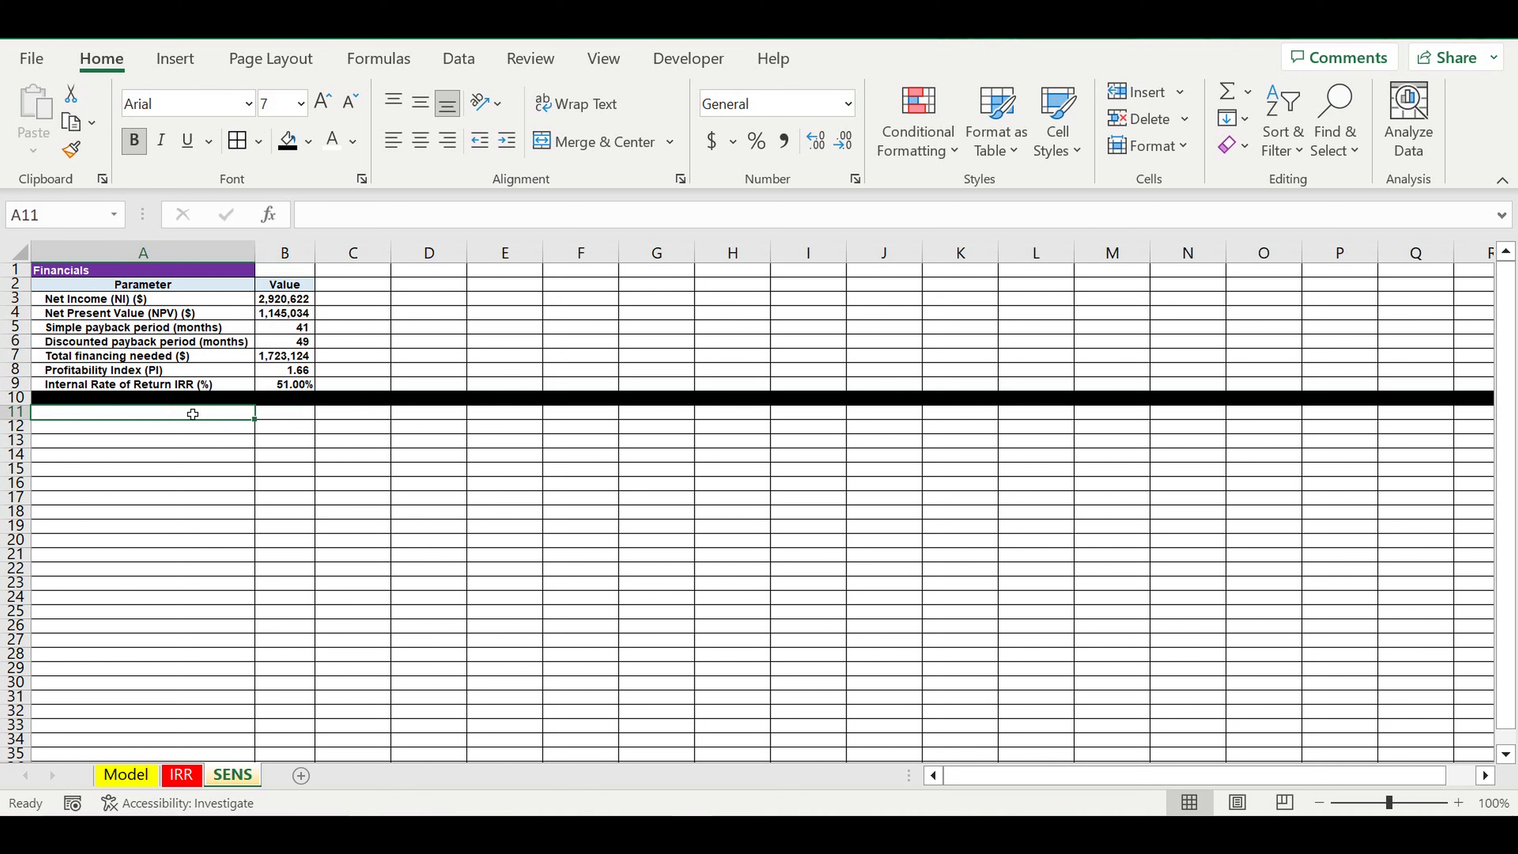
{"action": "type", "text": "Paramete"}
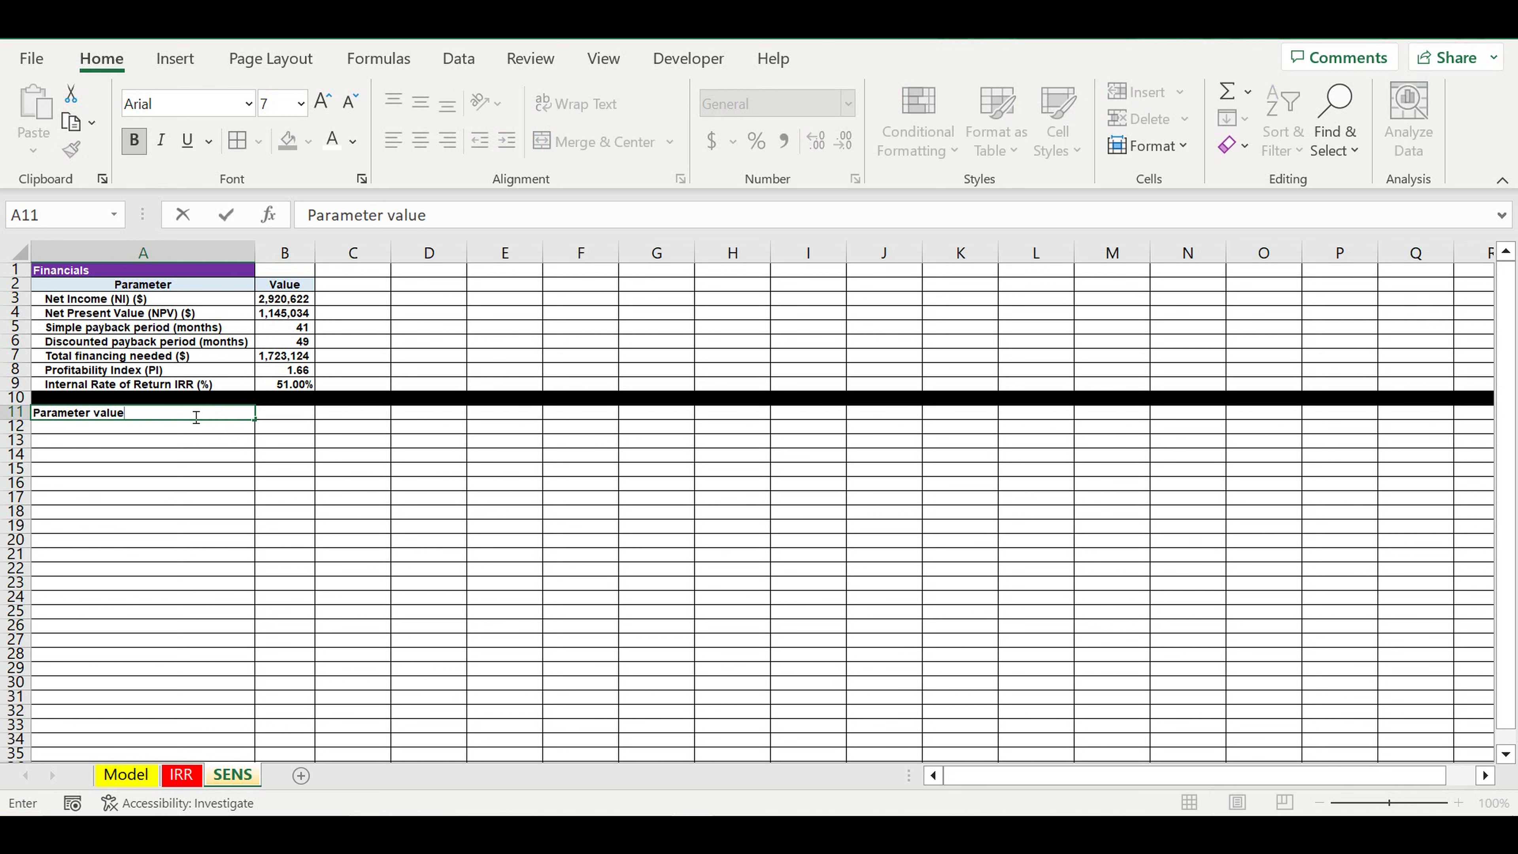
{"action": "type", "text": "r value"}
{"action": "left_click", "coordinate": [347, 481]}
{"action": "left_click", "coordinate": [302, 425]}
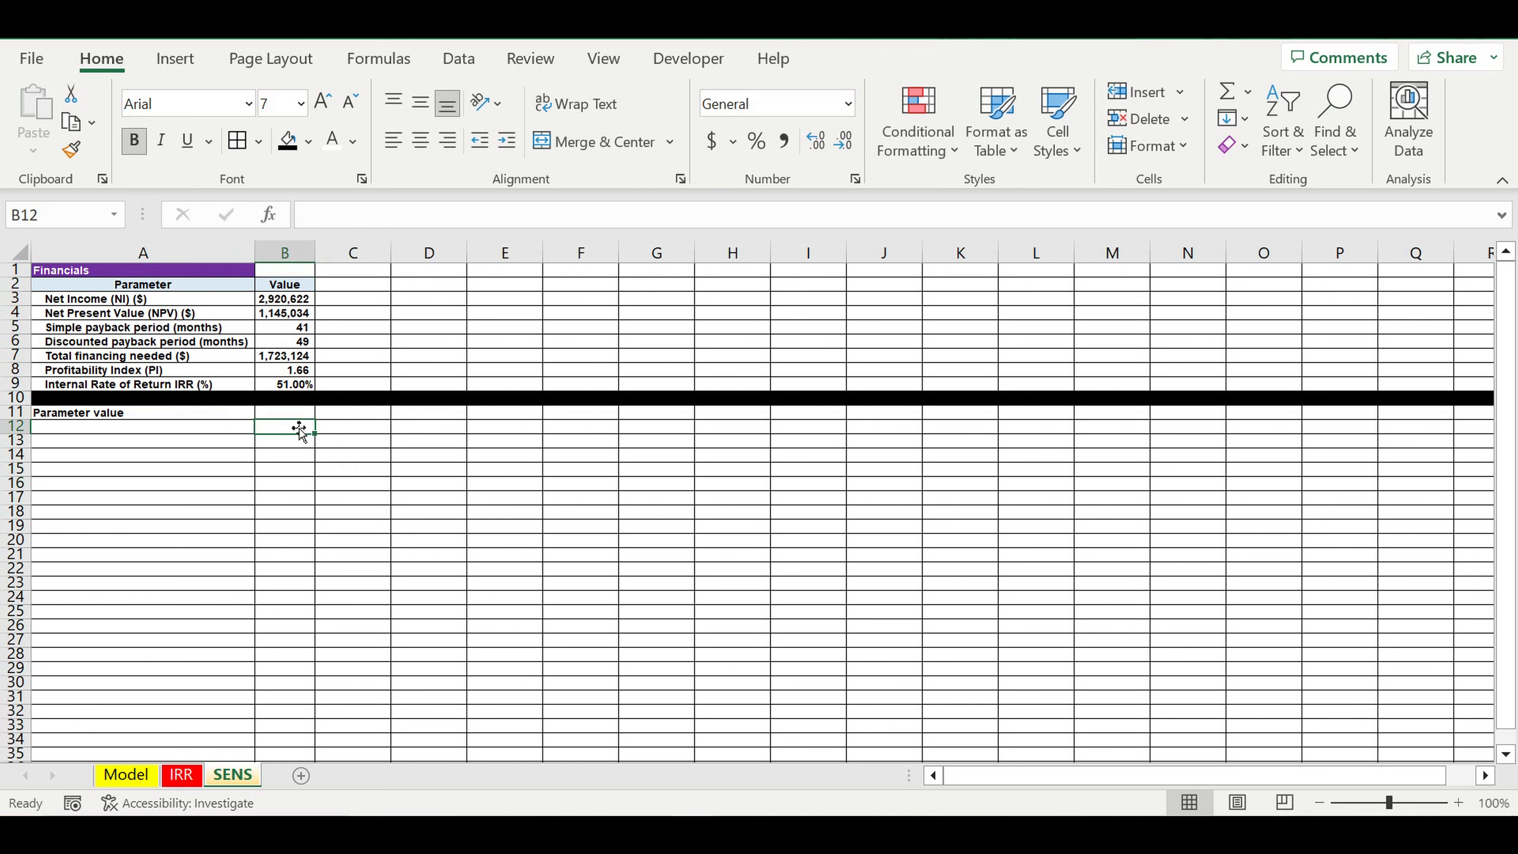
- Enter 1 in cell B11 and display it with two decimal places
{"action": "left_click", "coordinate": [304, 414]}
{"action": "type", "text": "1"}
{"action": "left_click", "coordinate": [503, 497]}
{"action": "left_click", "coordinate": [292, 413]}
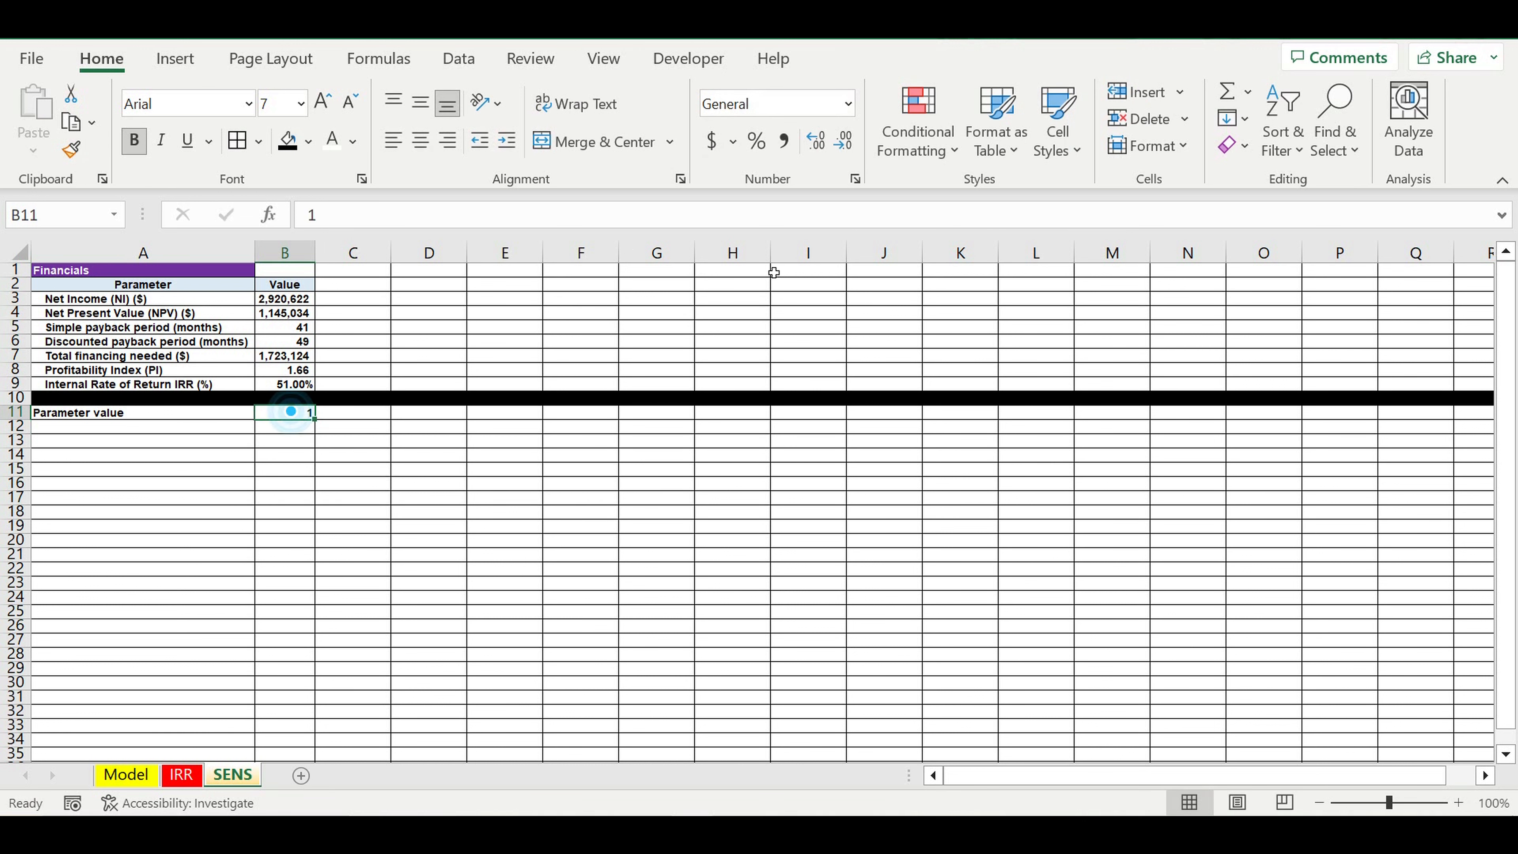
{"action": "left_click", "coordinate": [818, 143]}
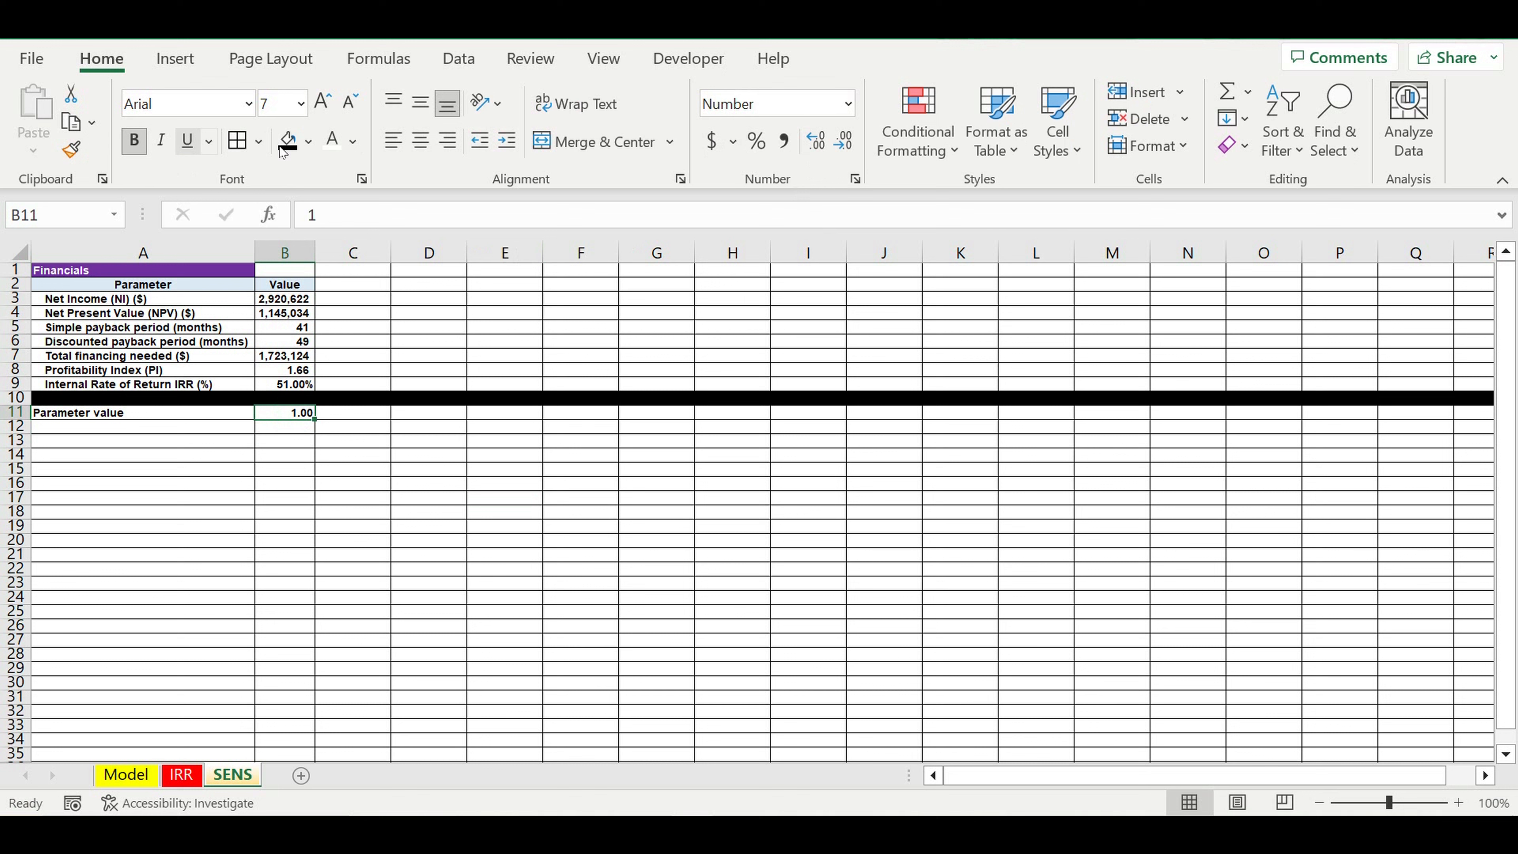
- Give cell B11 a white font and a red fill
{"action": "left_click", "coordinate": [332, 141]}
{"action": "left_click", "coordinate": [315, 140]}
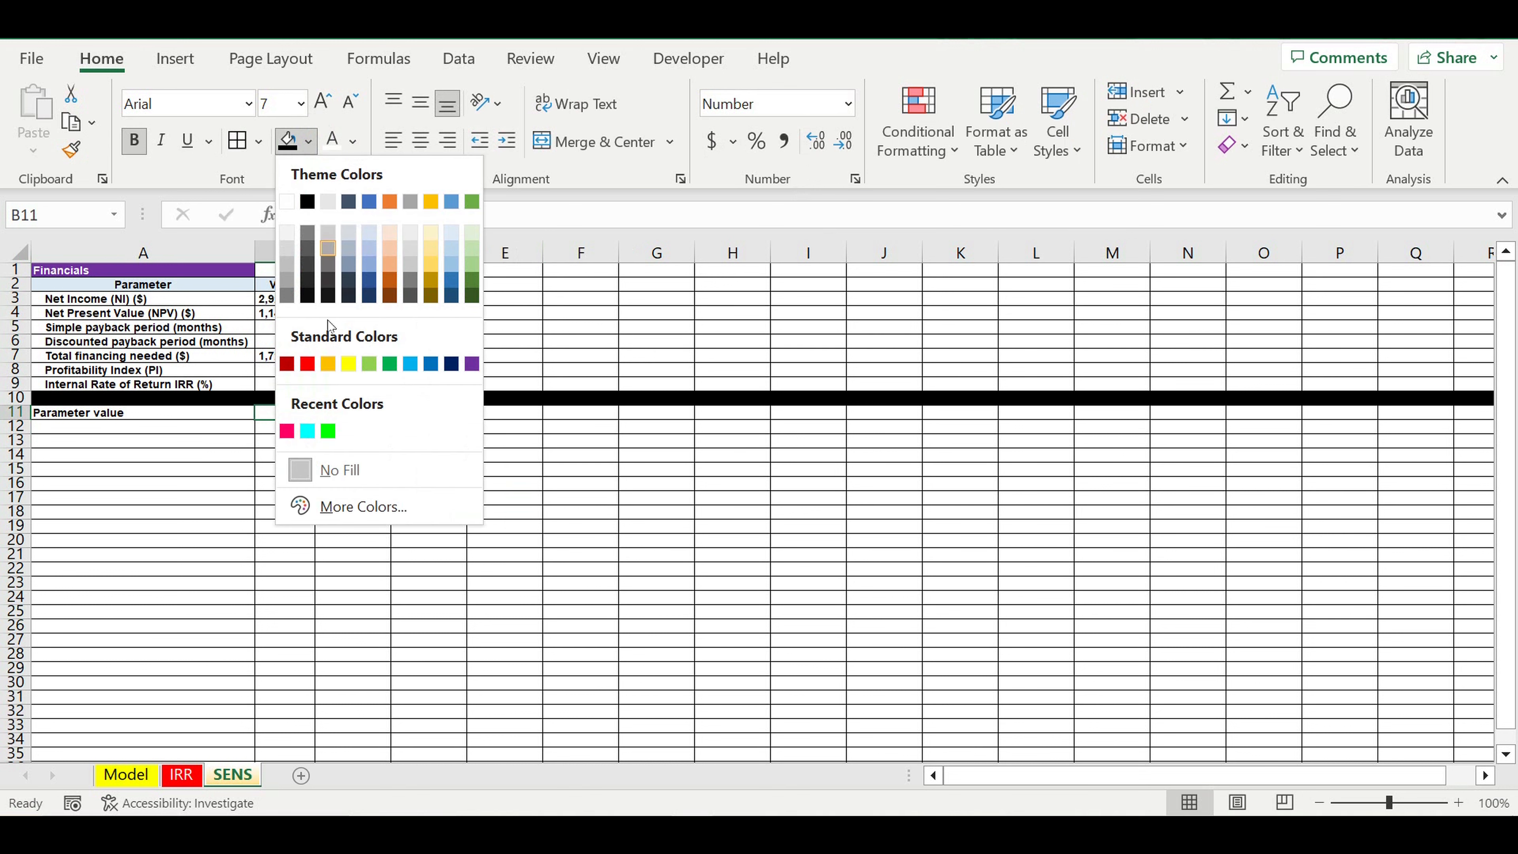
{"action": "left_click", "coordinate": [307, 363]}
{"action": "left_click", "coordinate": [420, 452]}
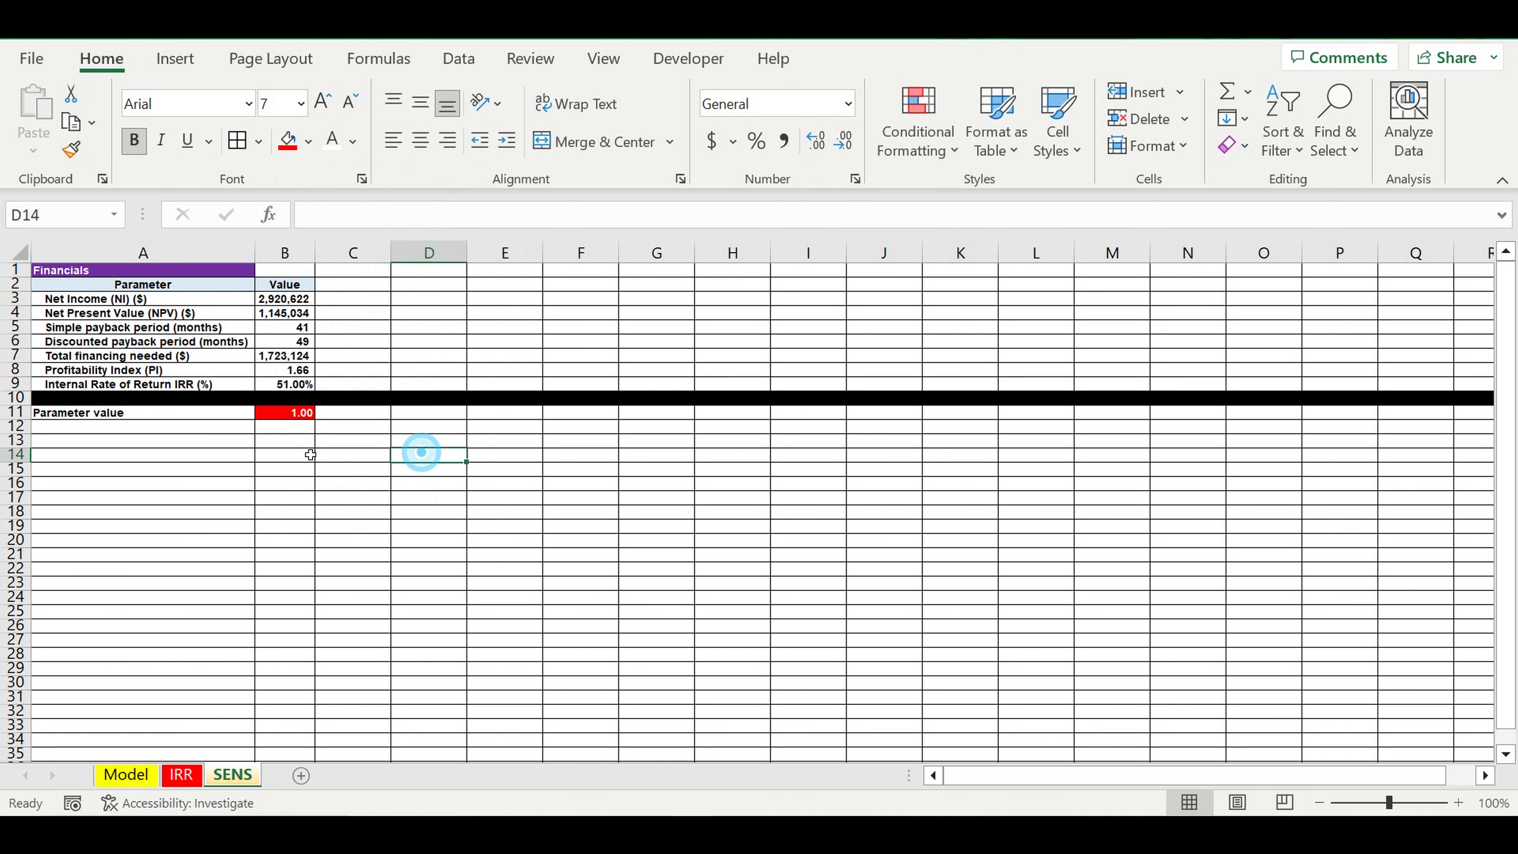
- Fill the whole of row 12 below the parameter value with black
{"action": "left_click", "coordinate": [14, 426]}
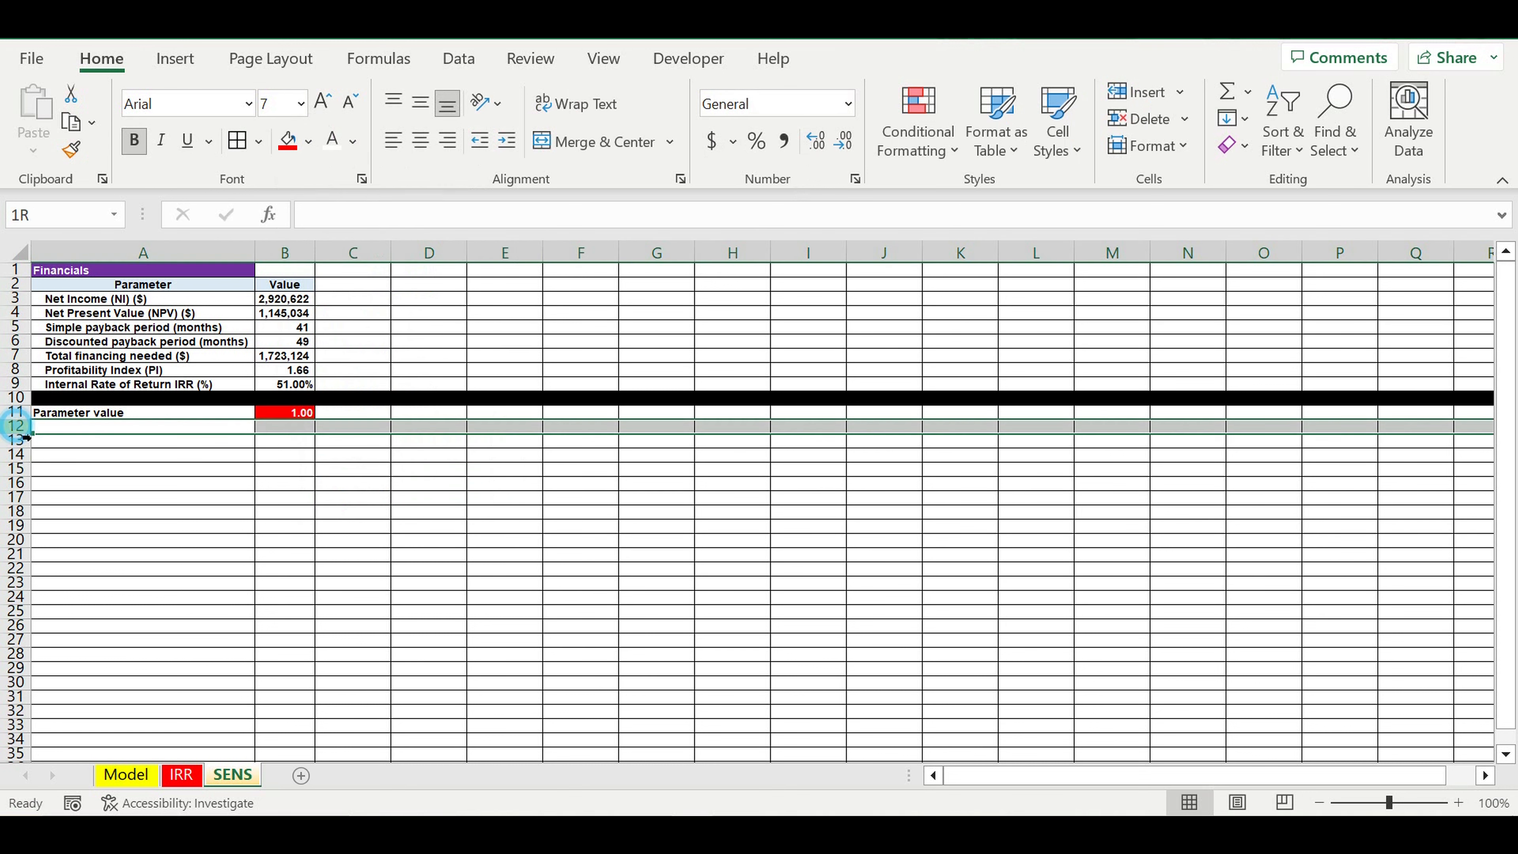
{"action": "left_click", "coordinate": [308, 141]}
{"action": "left_click", "coordinate": [309, 199]}
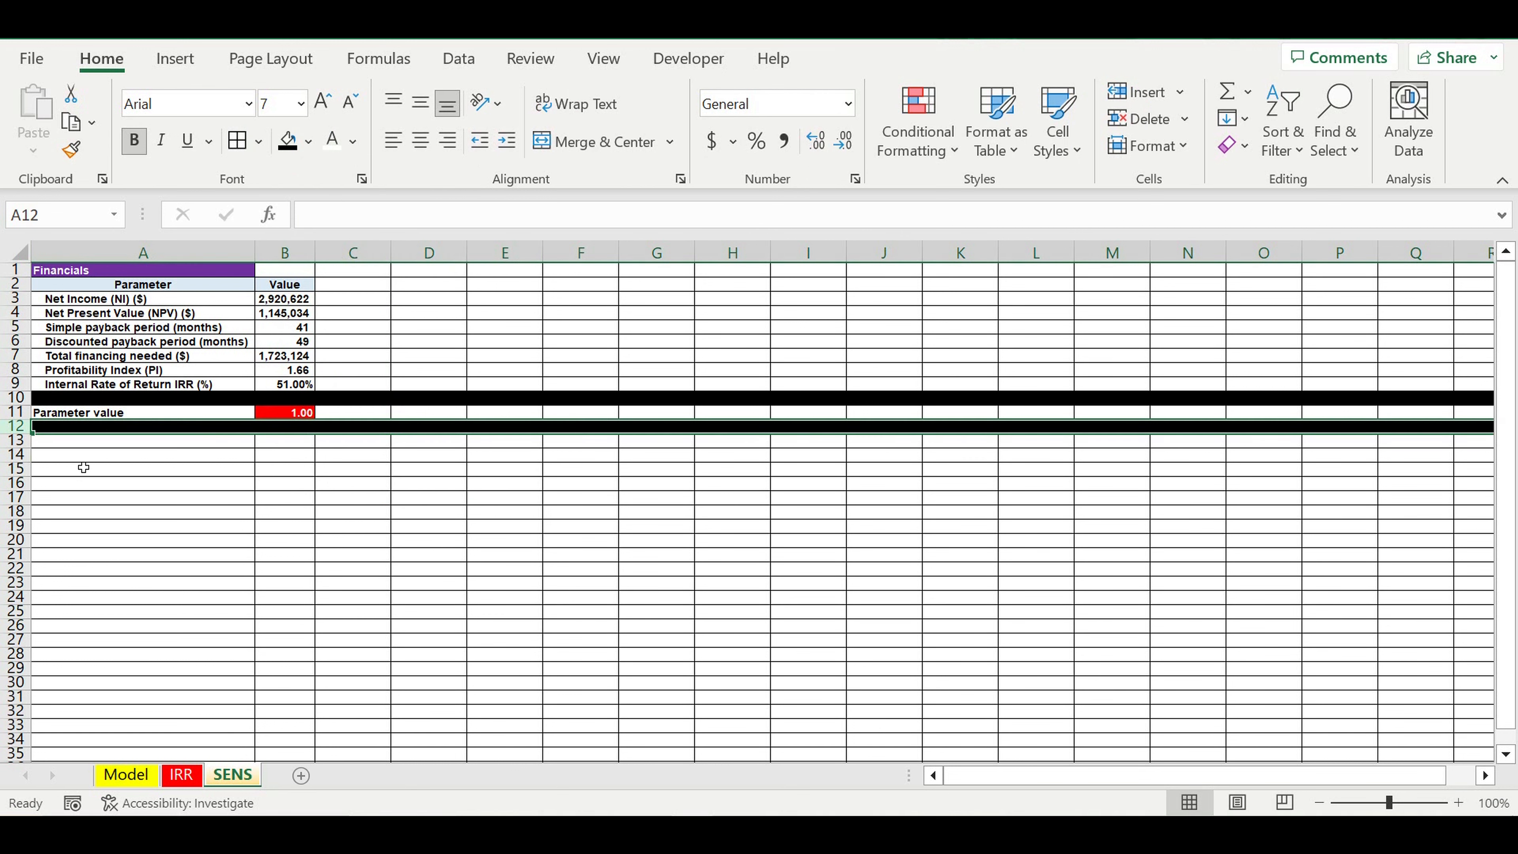
{"action": "left_click", "coordinate": [80, 455]}
- Increase the indent of the "Parameter value" label in A11 by one level
{"action": "left_click", "coordinate": [95, 413]}
{"action": "left_click", "coordinate": [507, 141]}
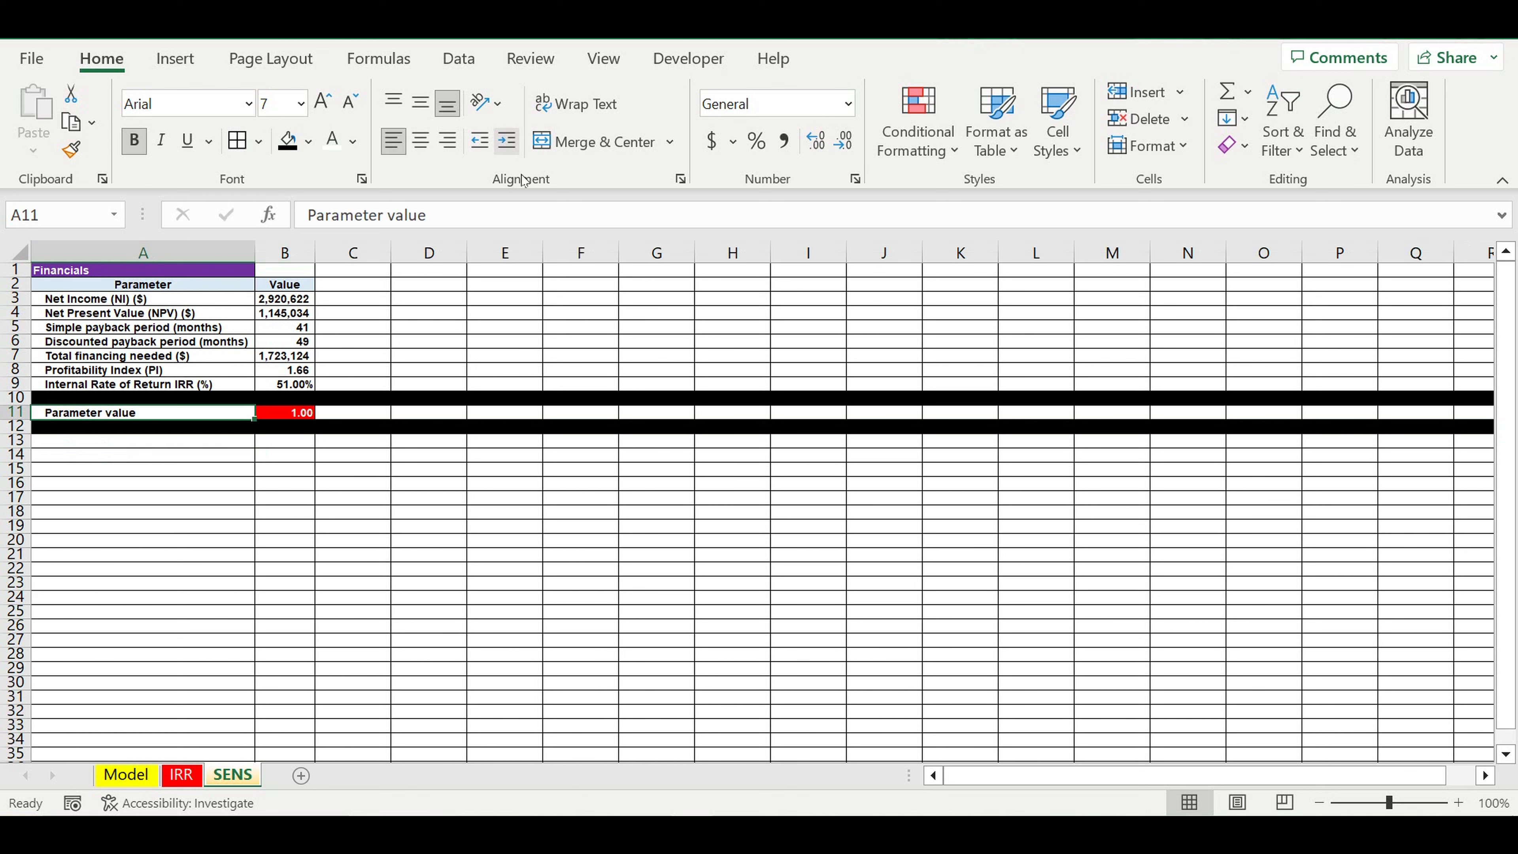
{"action": "left_click", "coordinate": [473, 555]}
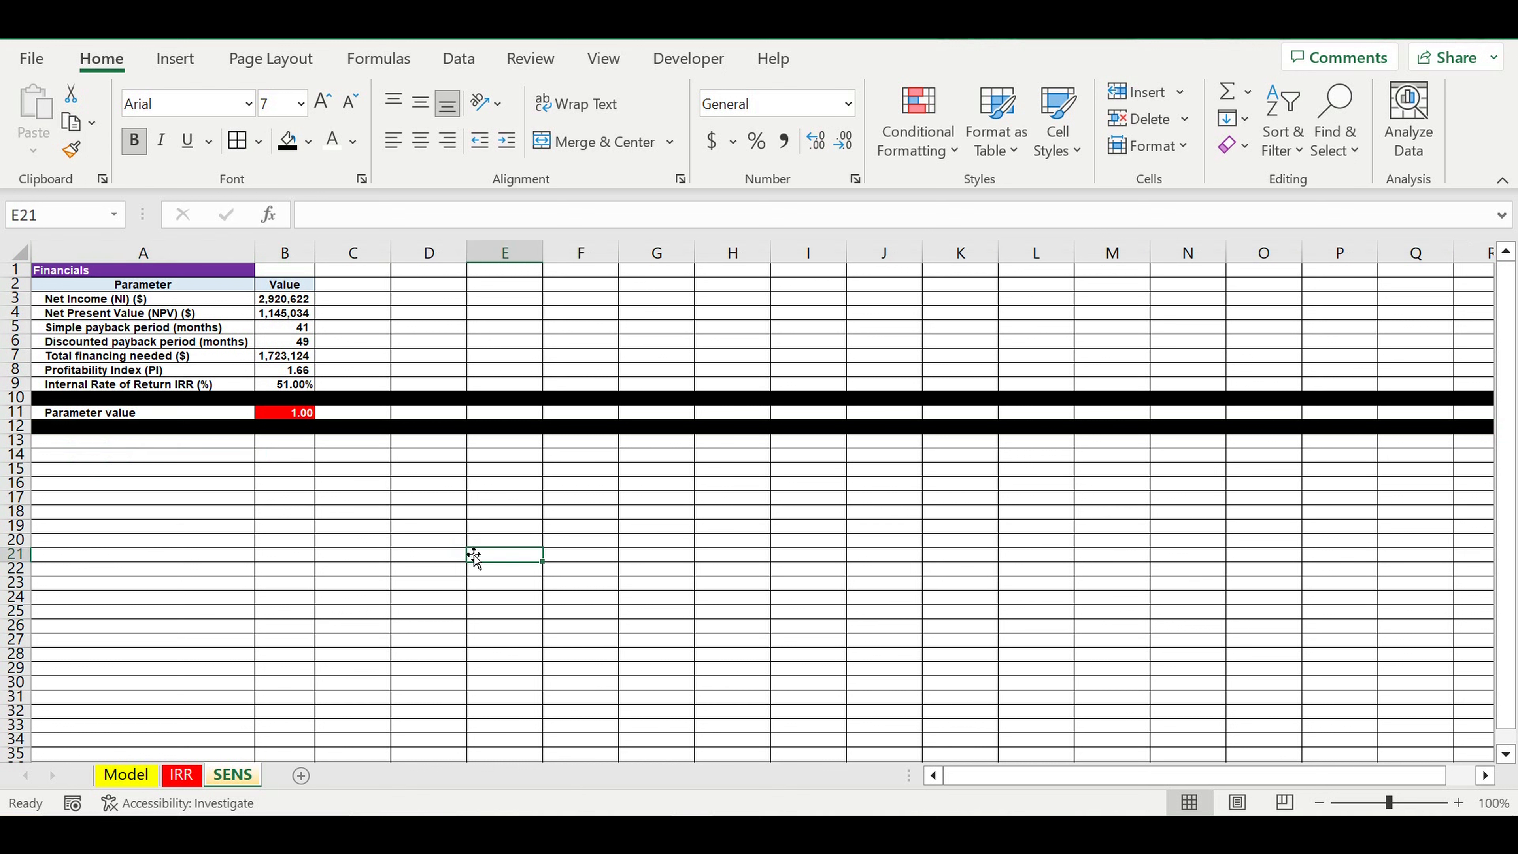
- Enter the label "Step of changing the parameter (%)" in cell A13
{"action": "left_click", "coordinate": [183, 445]}
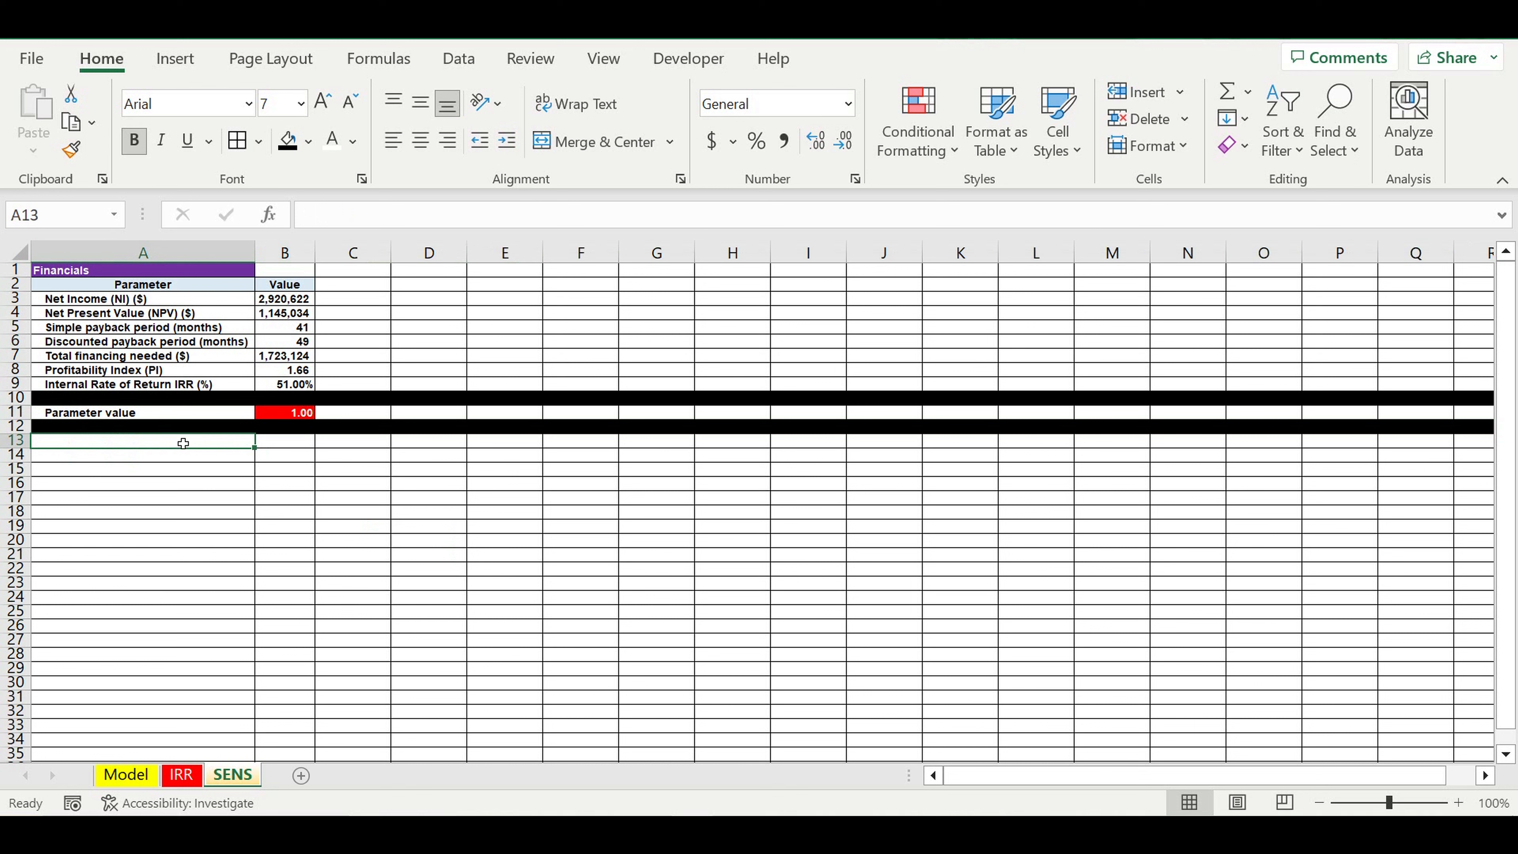
{"action": "type", "text": "Step of changing t"}
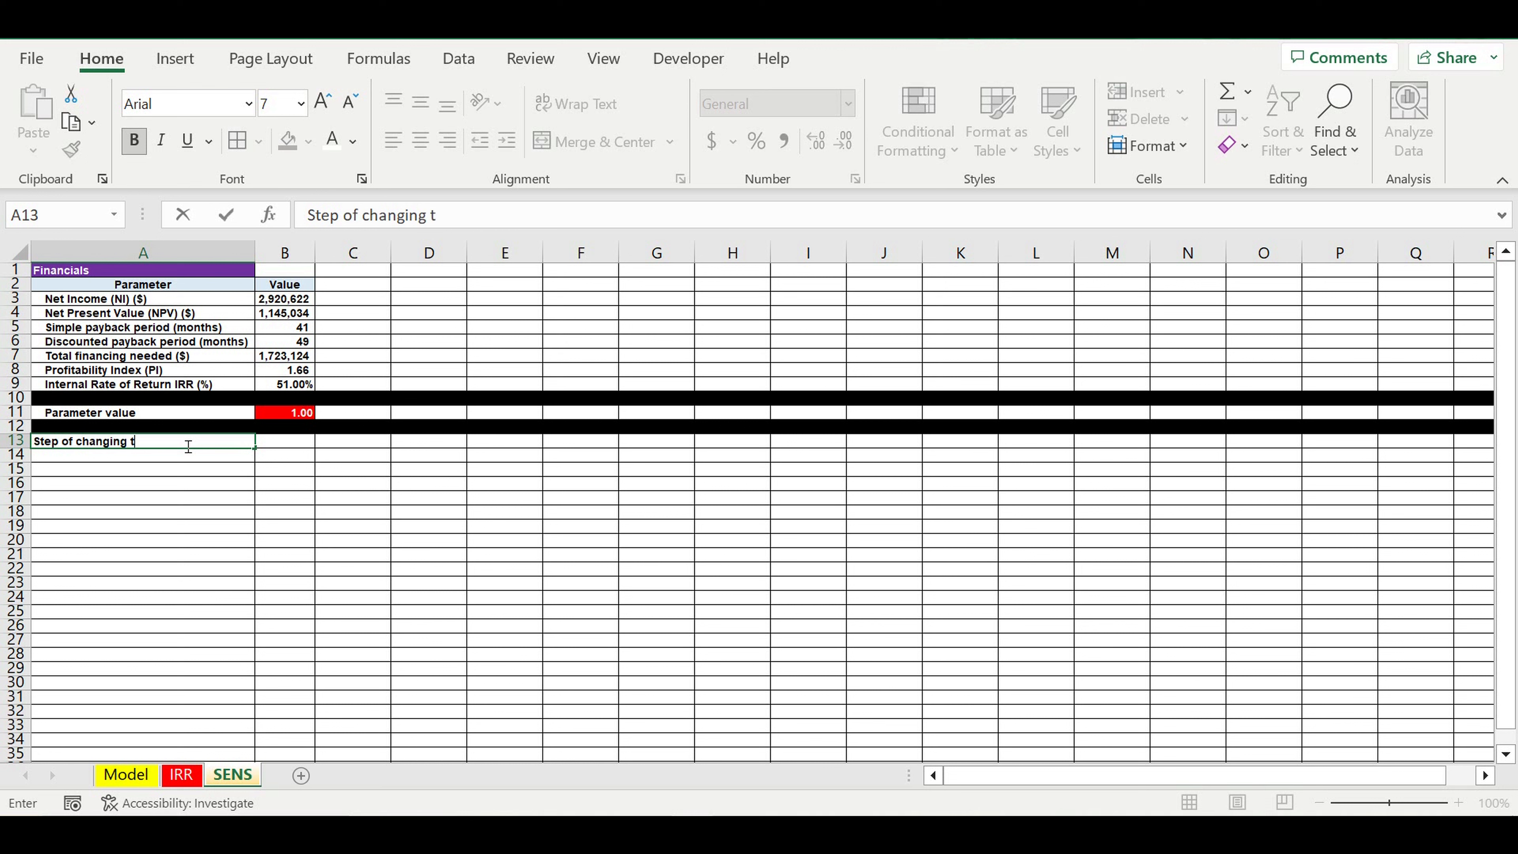
{"action": "type", "text": "eter (%)"}
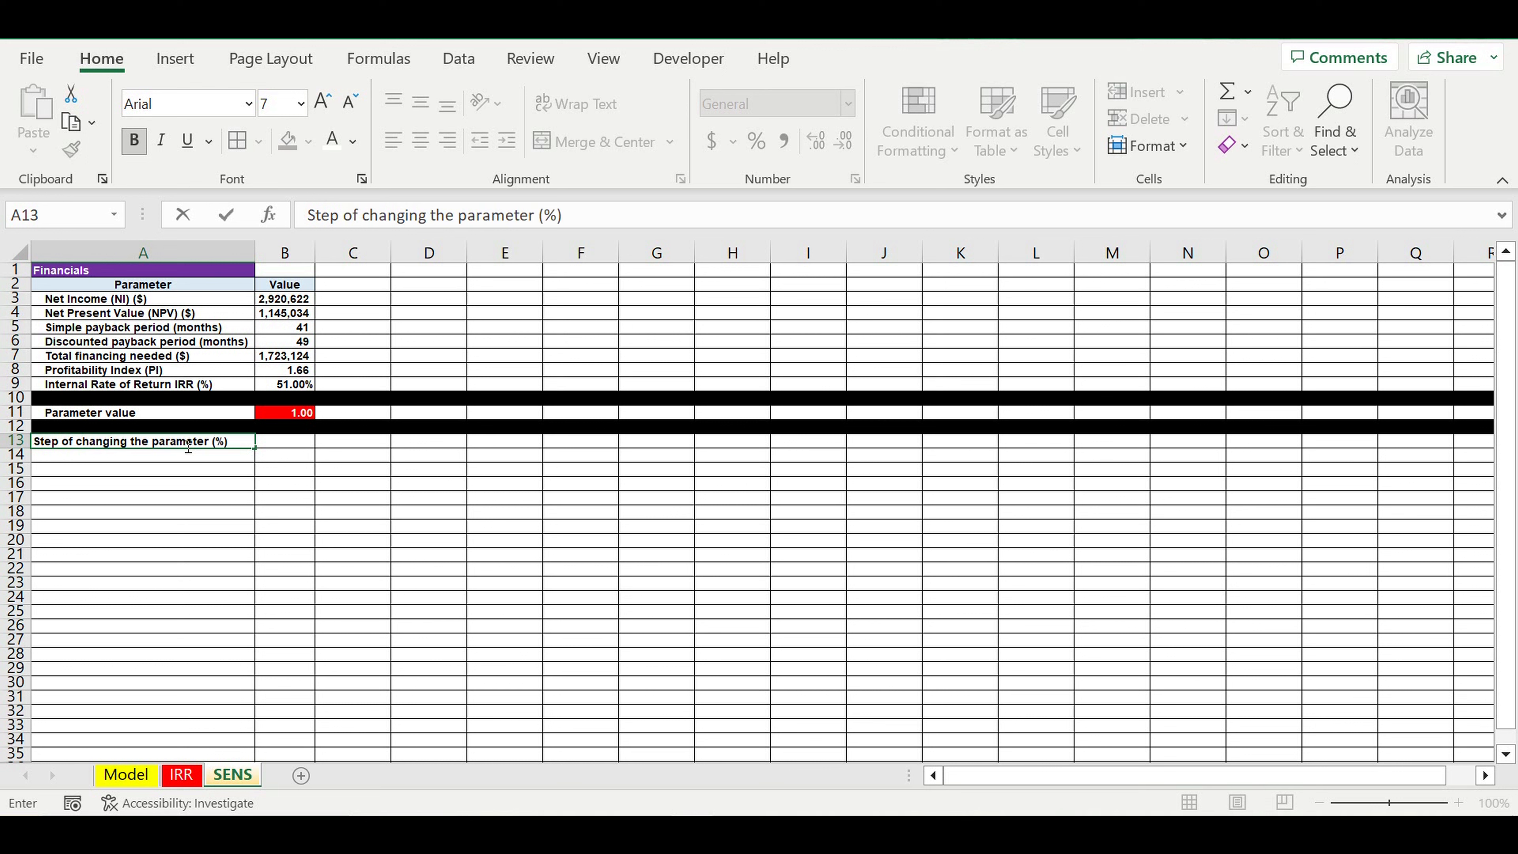
{"action": "key", "text": "Return"}
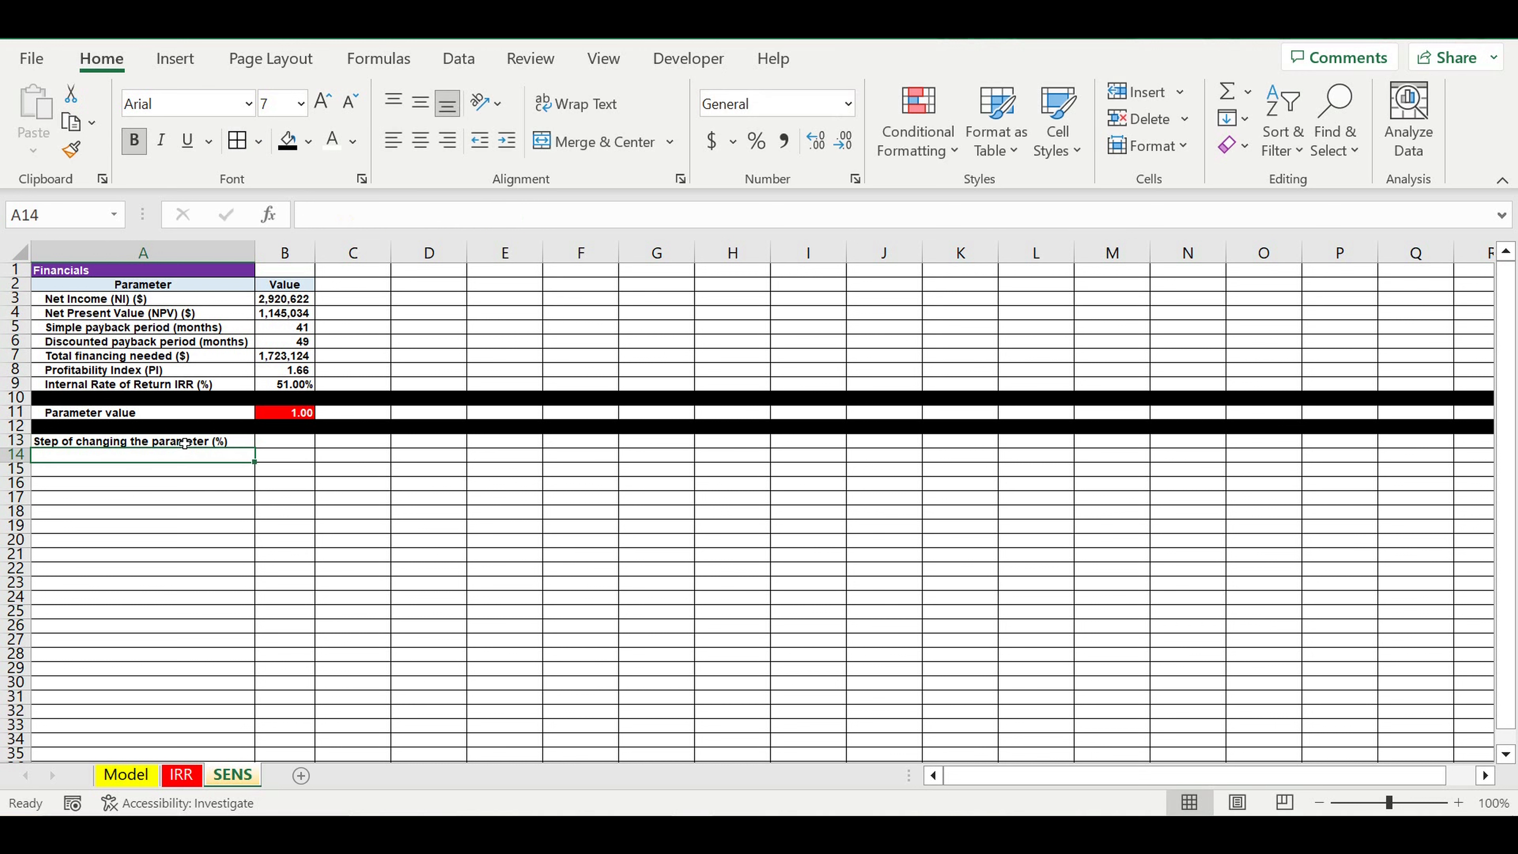
- Format cell B13 as a percentage with a light blue fill and white font
{"action": "left_click", "coordinate": [291, 442]}
{"action": "left_click", "coordinate": [756, 141]}
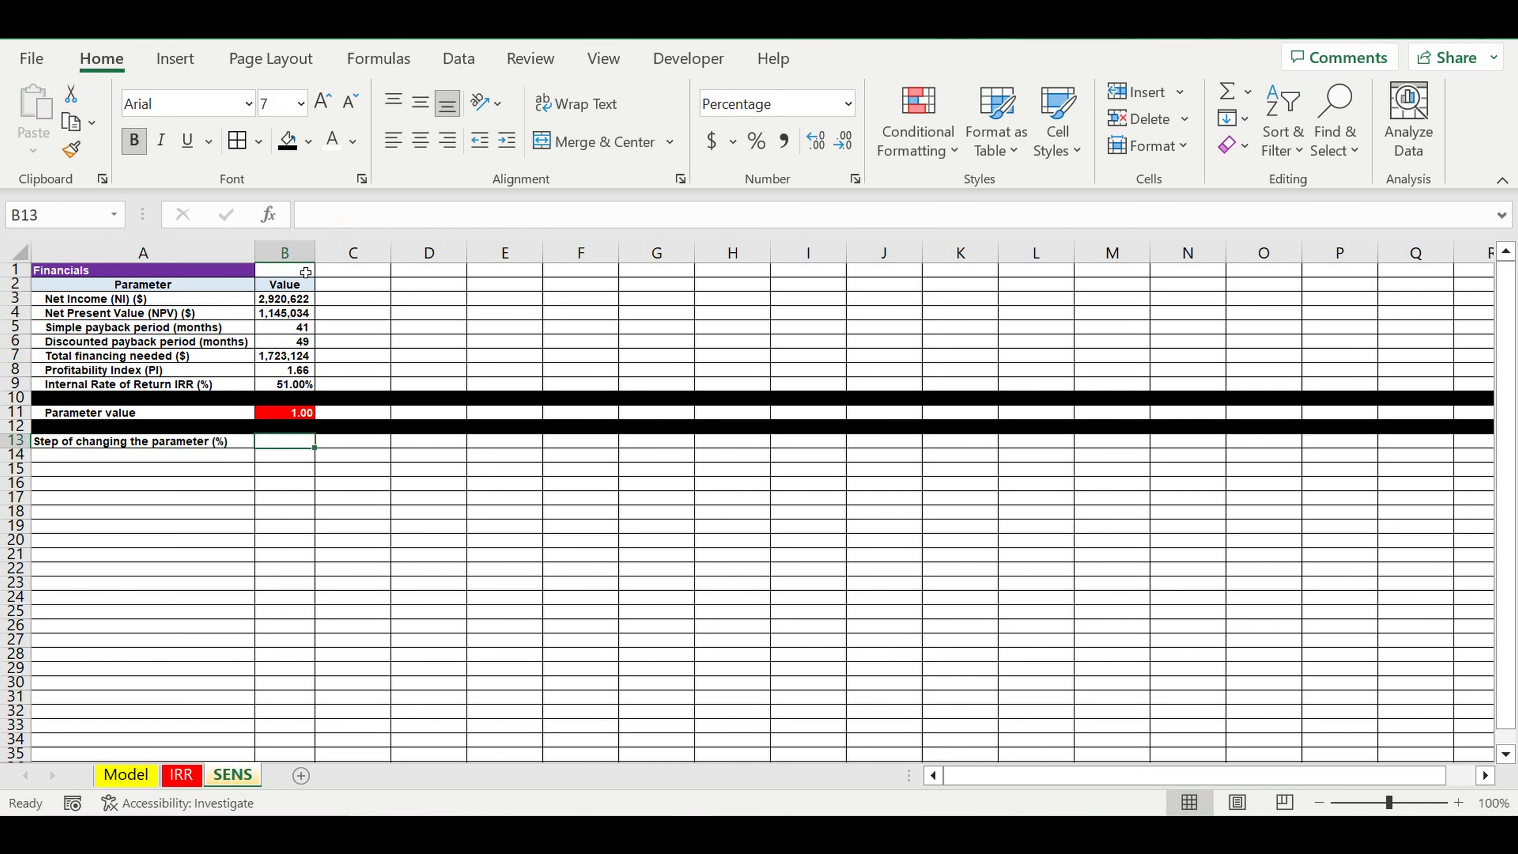
{"action": "left_click", "coordinate": [316, 146]}
{"action": "left_click", "coordinate": [403, 360]}
{"action": "left_click", "coordinate": [295, 497]}
- Enter 10% in cell B13 as the parameter's step of change
{"action": "left_click", "coordinate": [282, 441]}
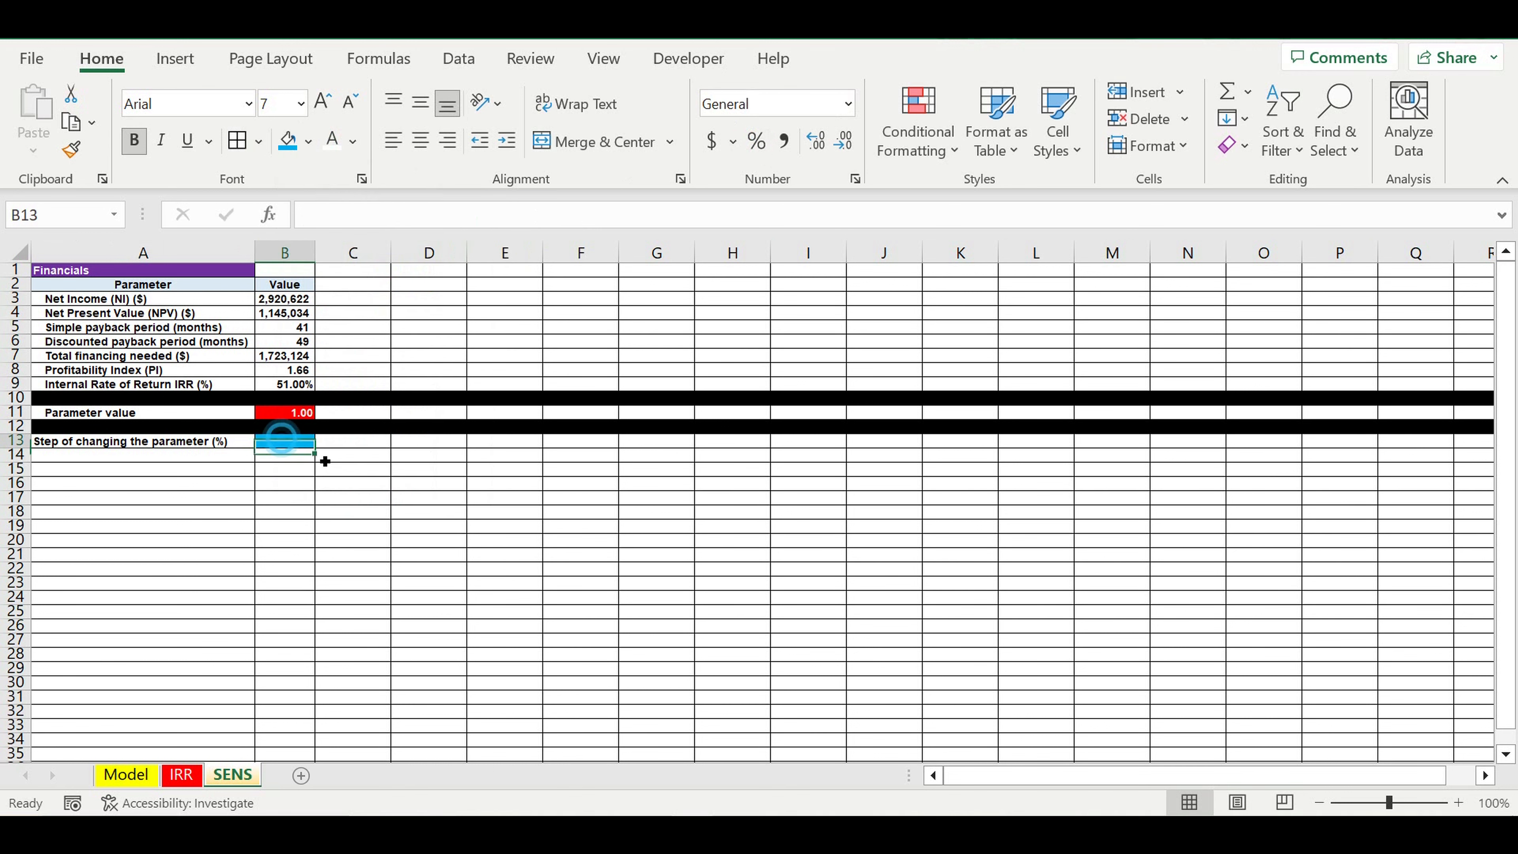
{"action": "type", "text": "10"}
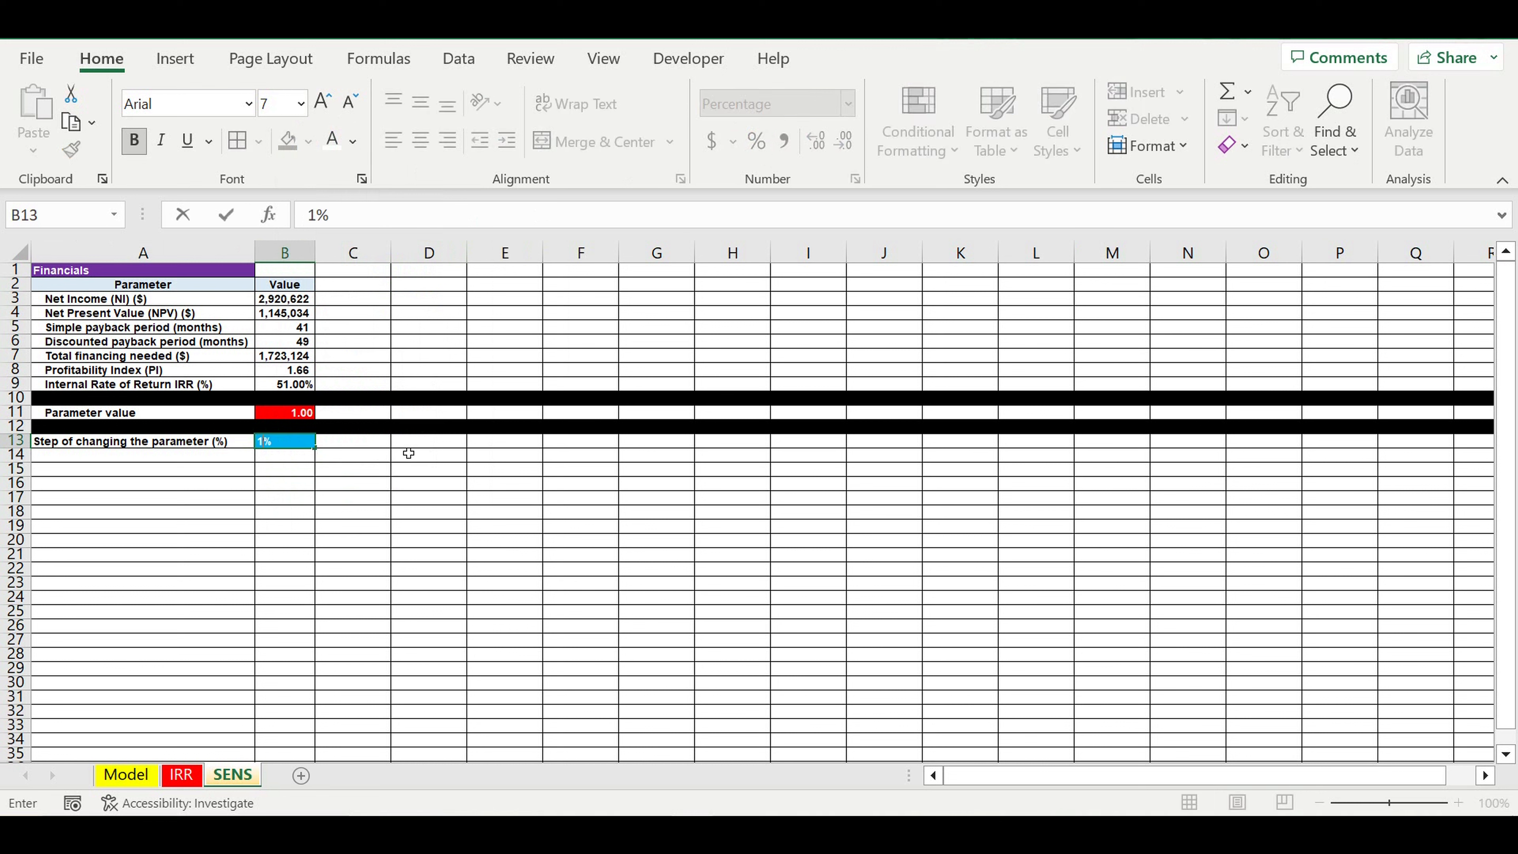
{"action": "key", "text": "Return"}
{"action": "left_click", "coordinate": [411, 486]}
{"action": "left_click", "coordinate": [293, 442]}
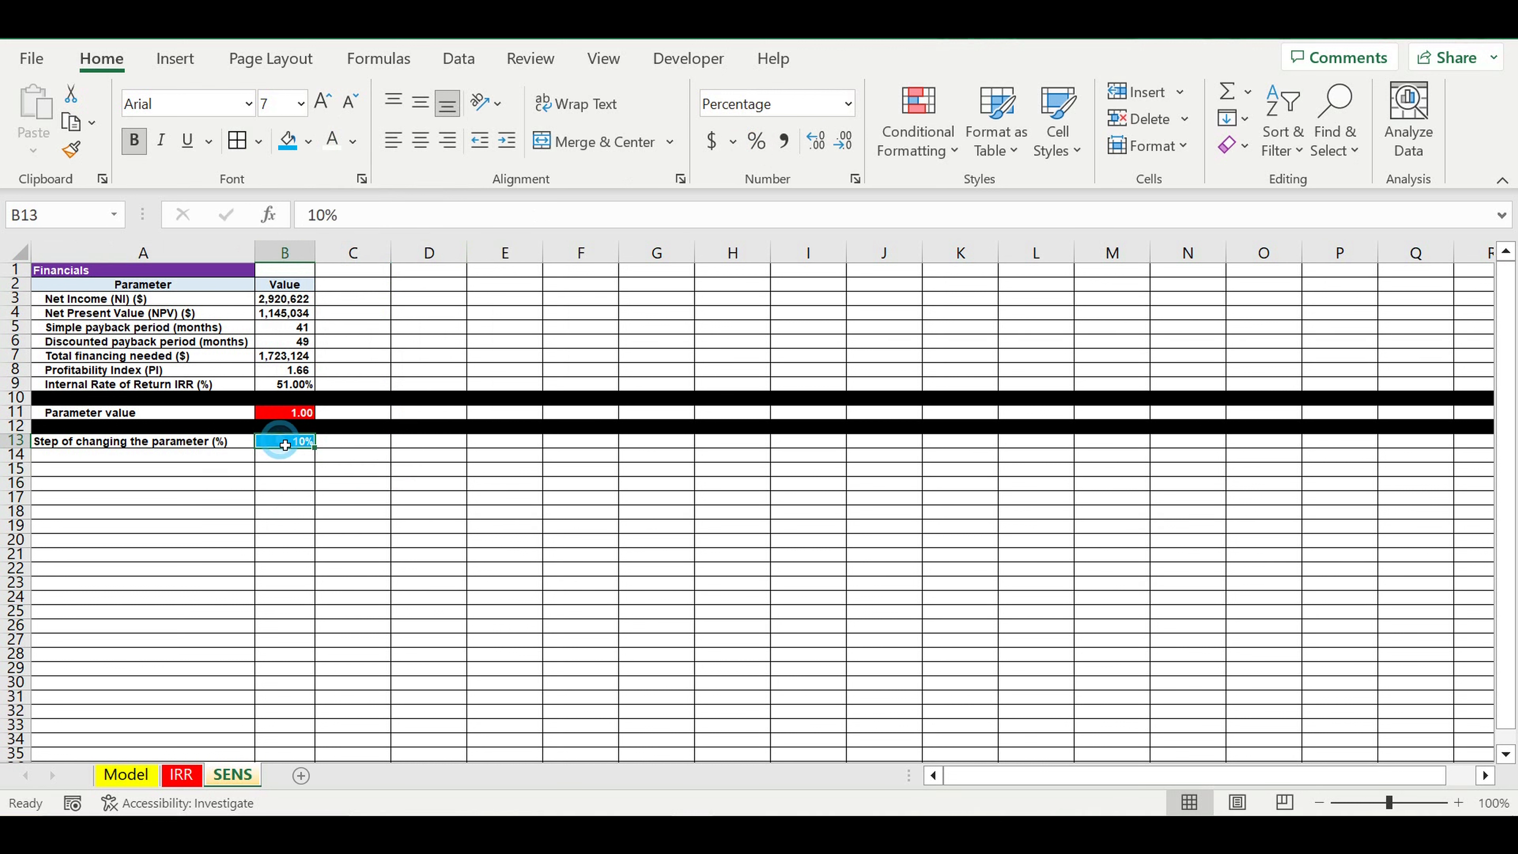
{"action": "left_click", "coordinate": [287, 455]}
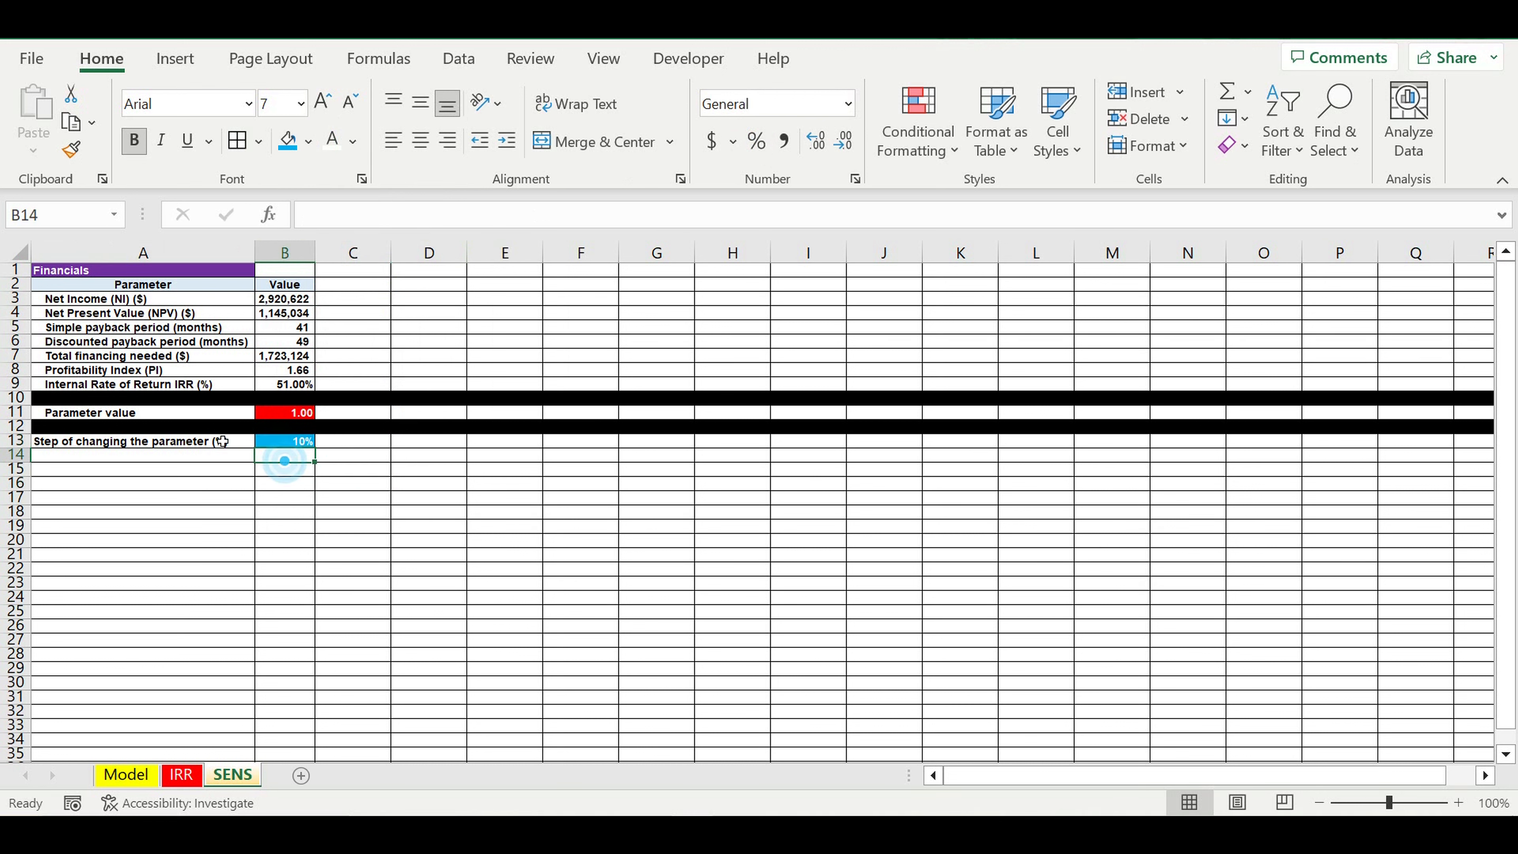
{"action": "left_click", "coordinate": [147, 412]}
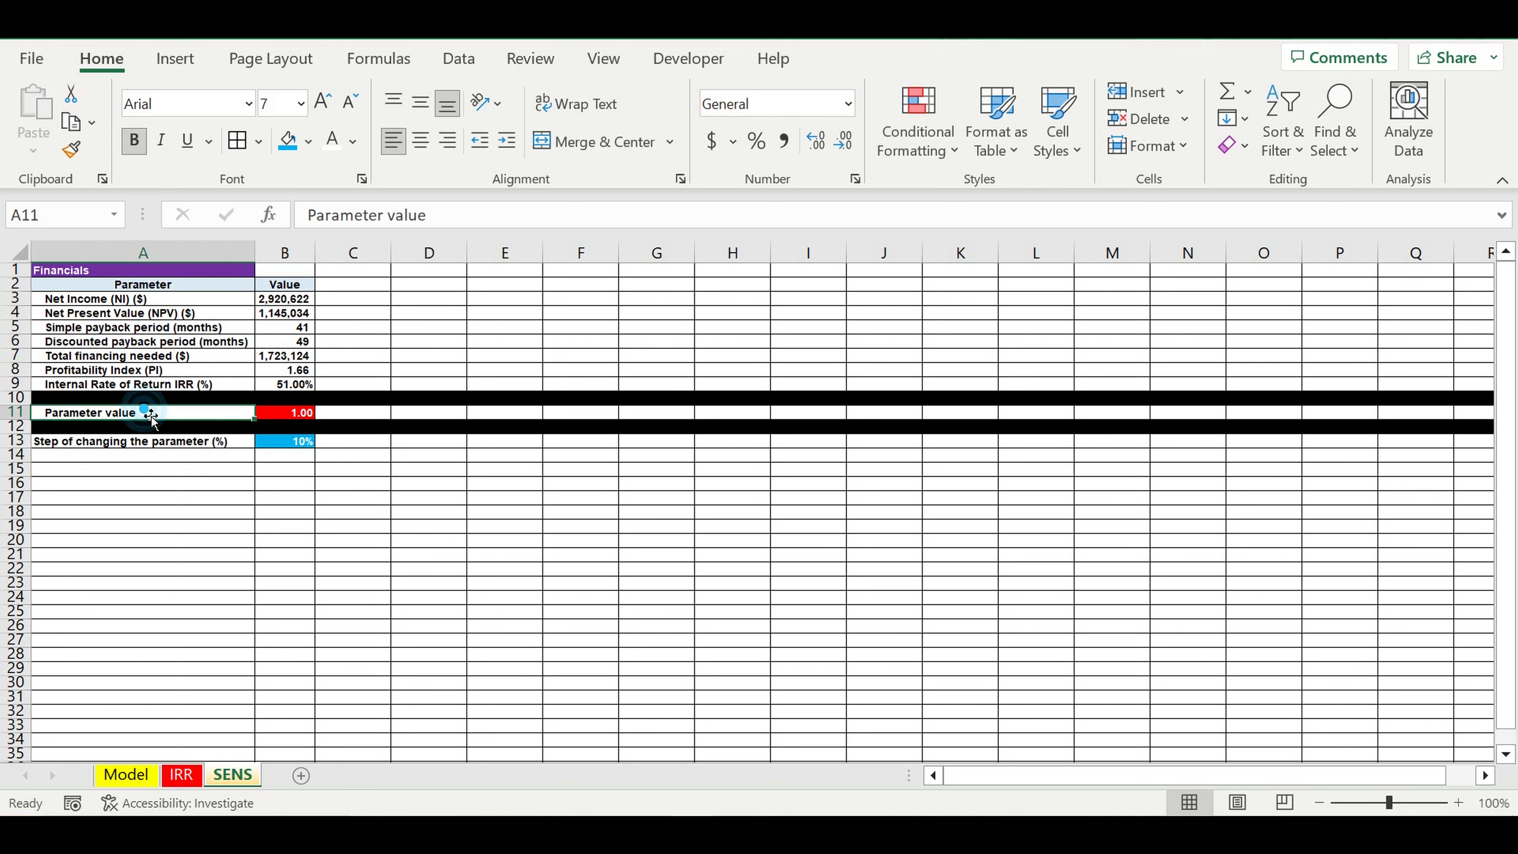
{"action": "left_click", "coordinate": [311, 446]}
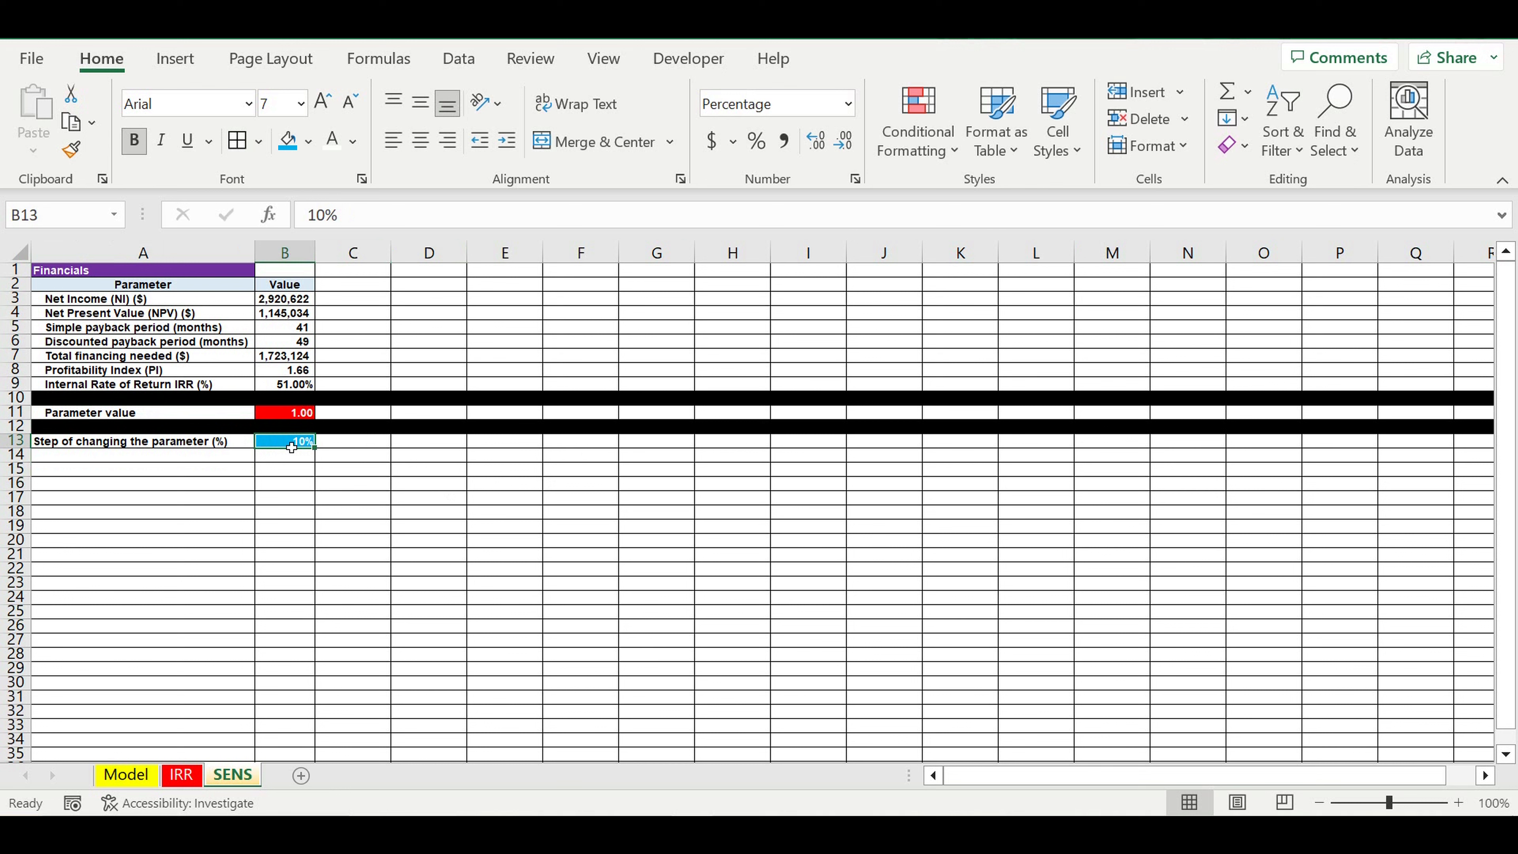
{"action": "left_click_drag", "start_coordinate": [293, 456], "coordinate": [510, 462]}
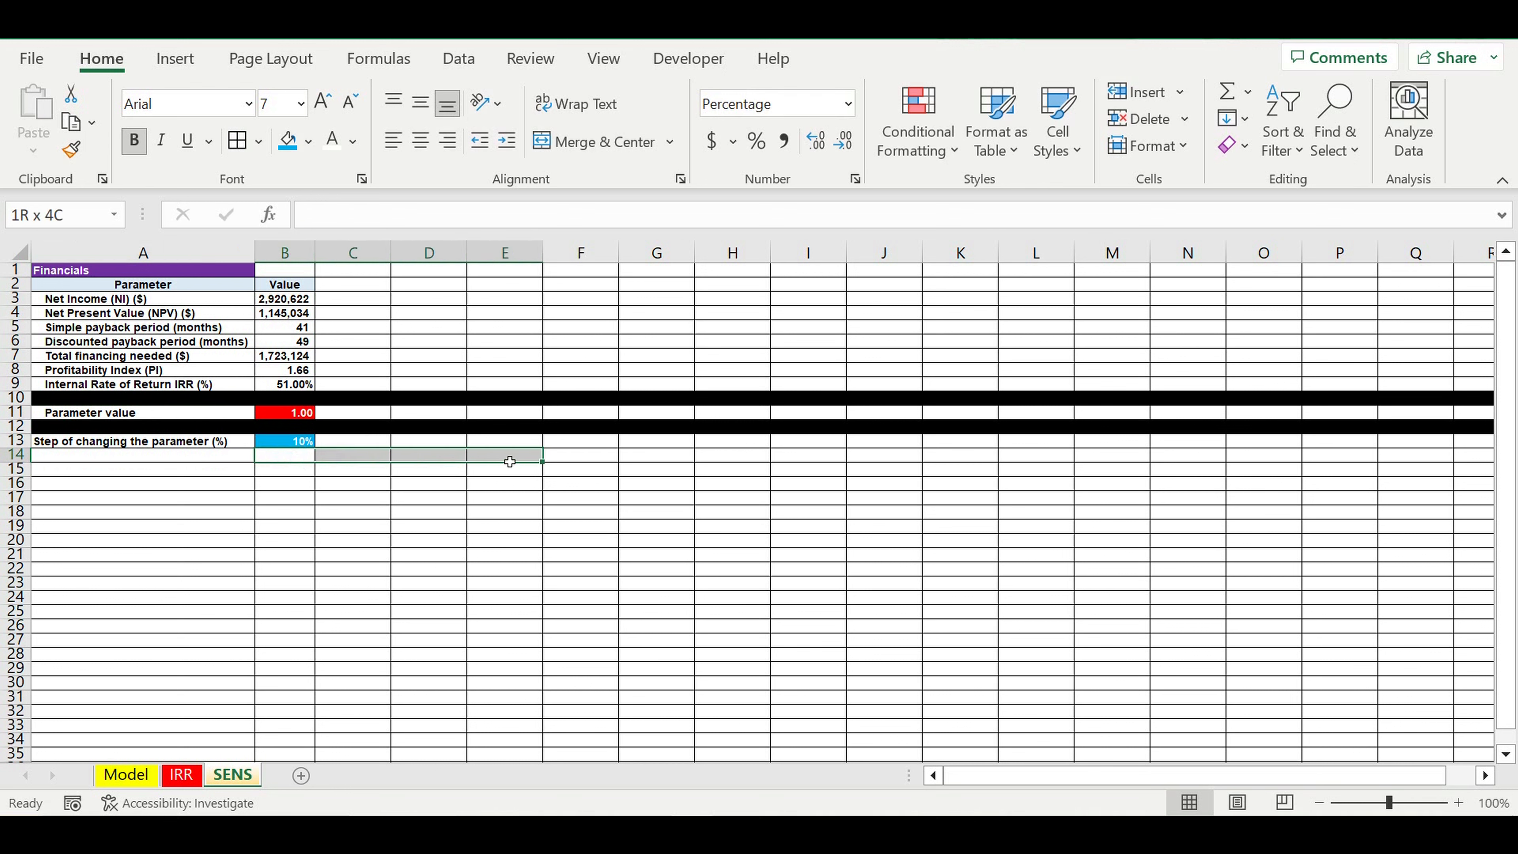
- Link cell F14 to the parameter value with the formula =B11
{"action": "left_click", "coordinate": [583, 456]}
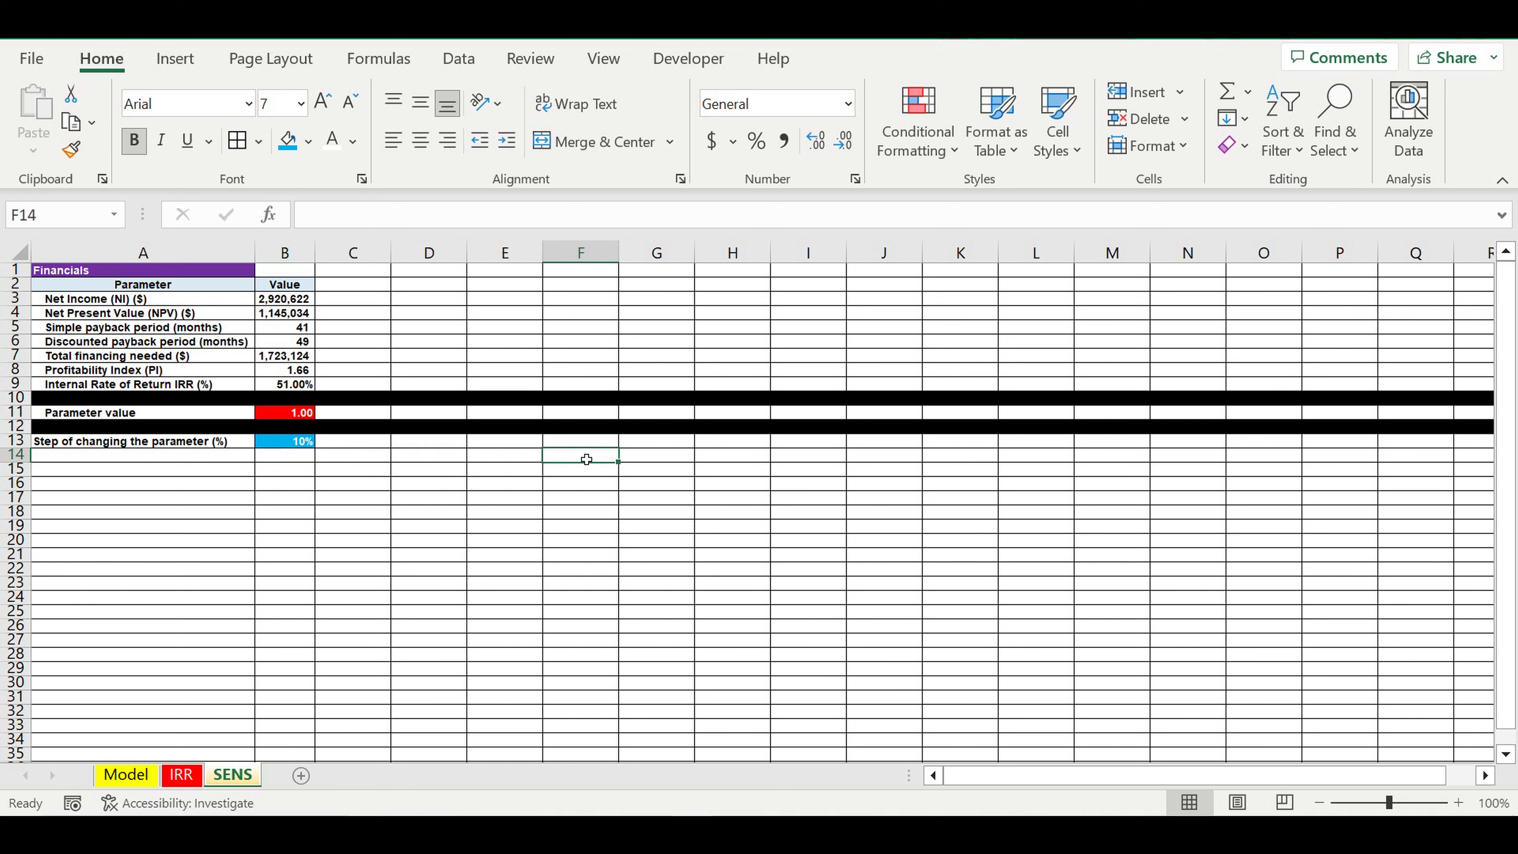
{"action": "type", "text": "="}
{"action": "left_click", "coordinate": [279, 417]}
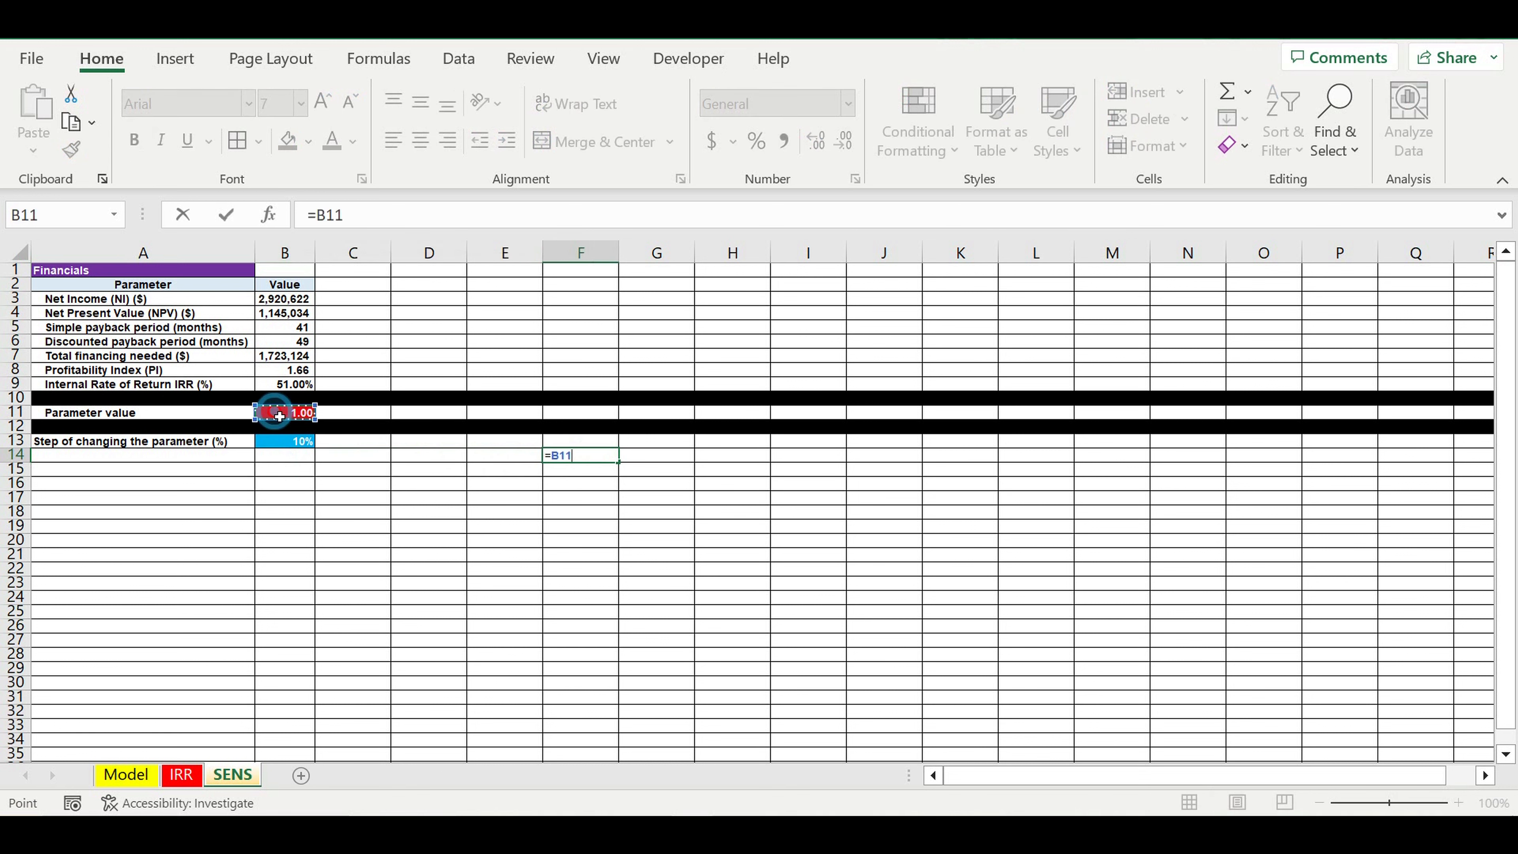
{"action": "key", "text": "Return"}
{"action": "left_click", "coordinate": [574, 460]}
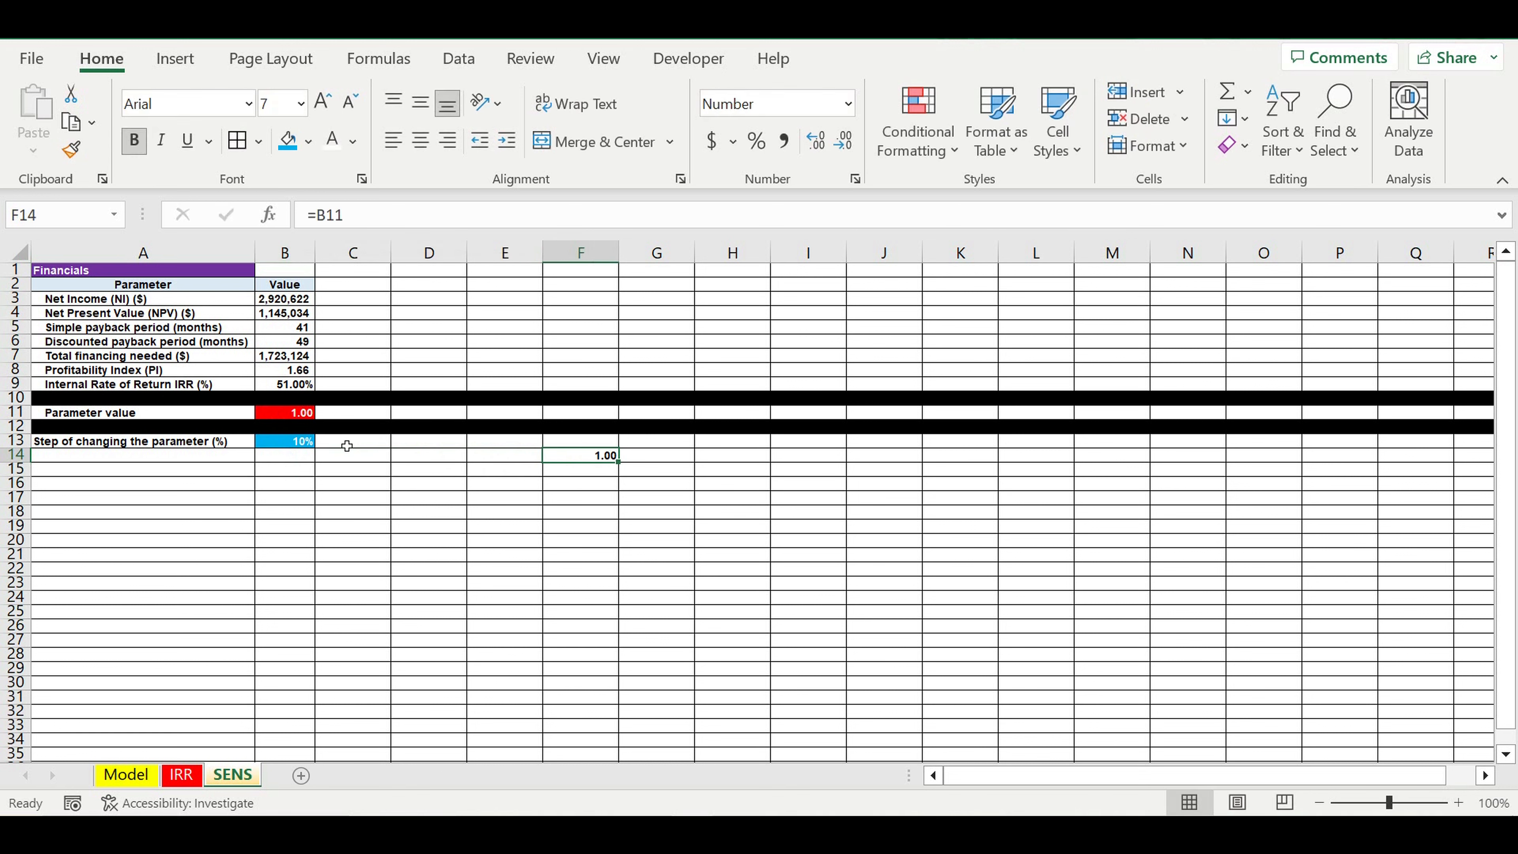
- Format the cells B14:J14 as percentages
{"action": "left_click_drag", "start_coordinate": [297, 457], "coordinate": [918, 459]}
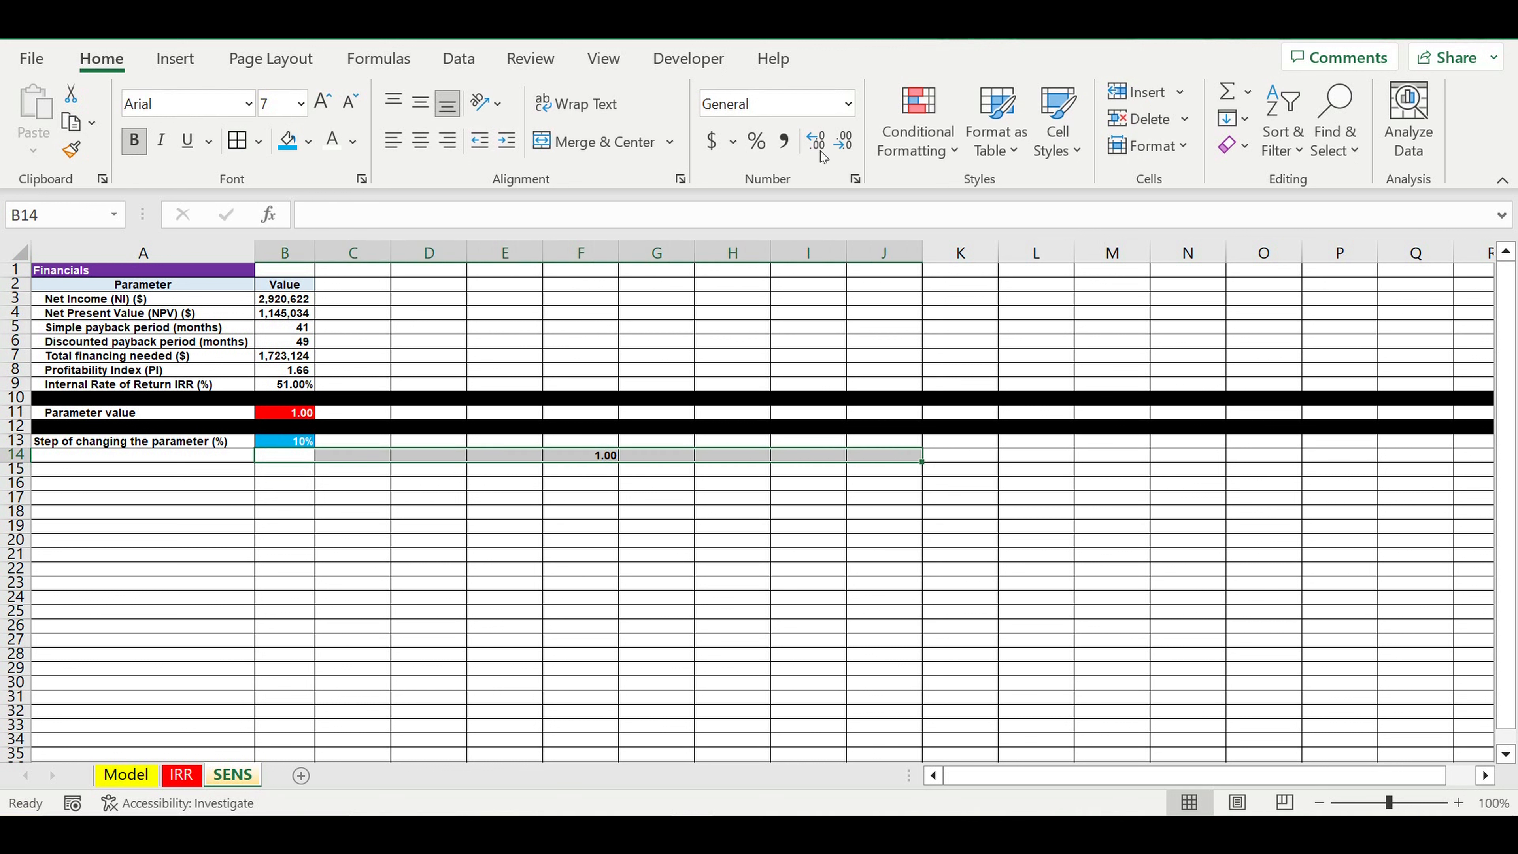
{"action": "left_click", "coordinate": [755, 143]}
{"action": "left_click", "coordinate": [655, 556]}
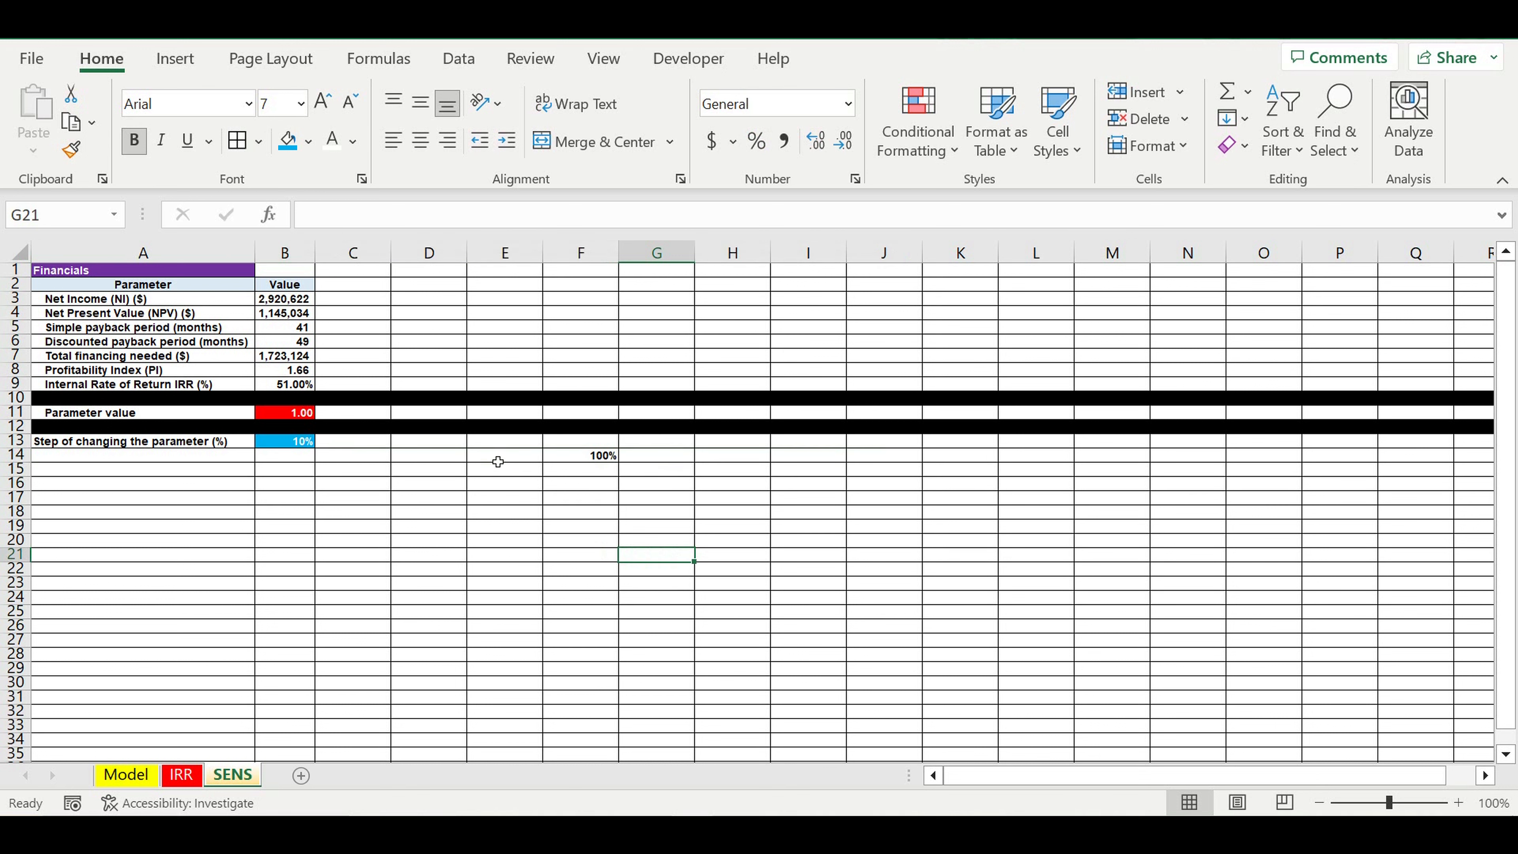
- Begin an IF formula in cell E14 with the test F14-$B$13<0 and 0 as the value if true
{"action": "left_click", "coordinate": [505, 461]}
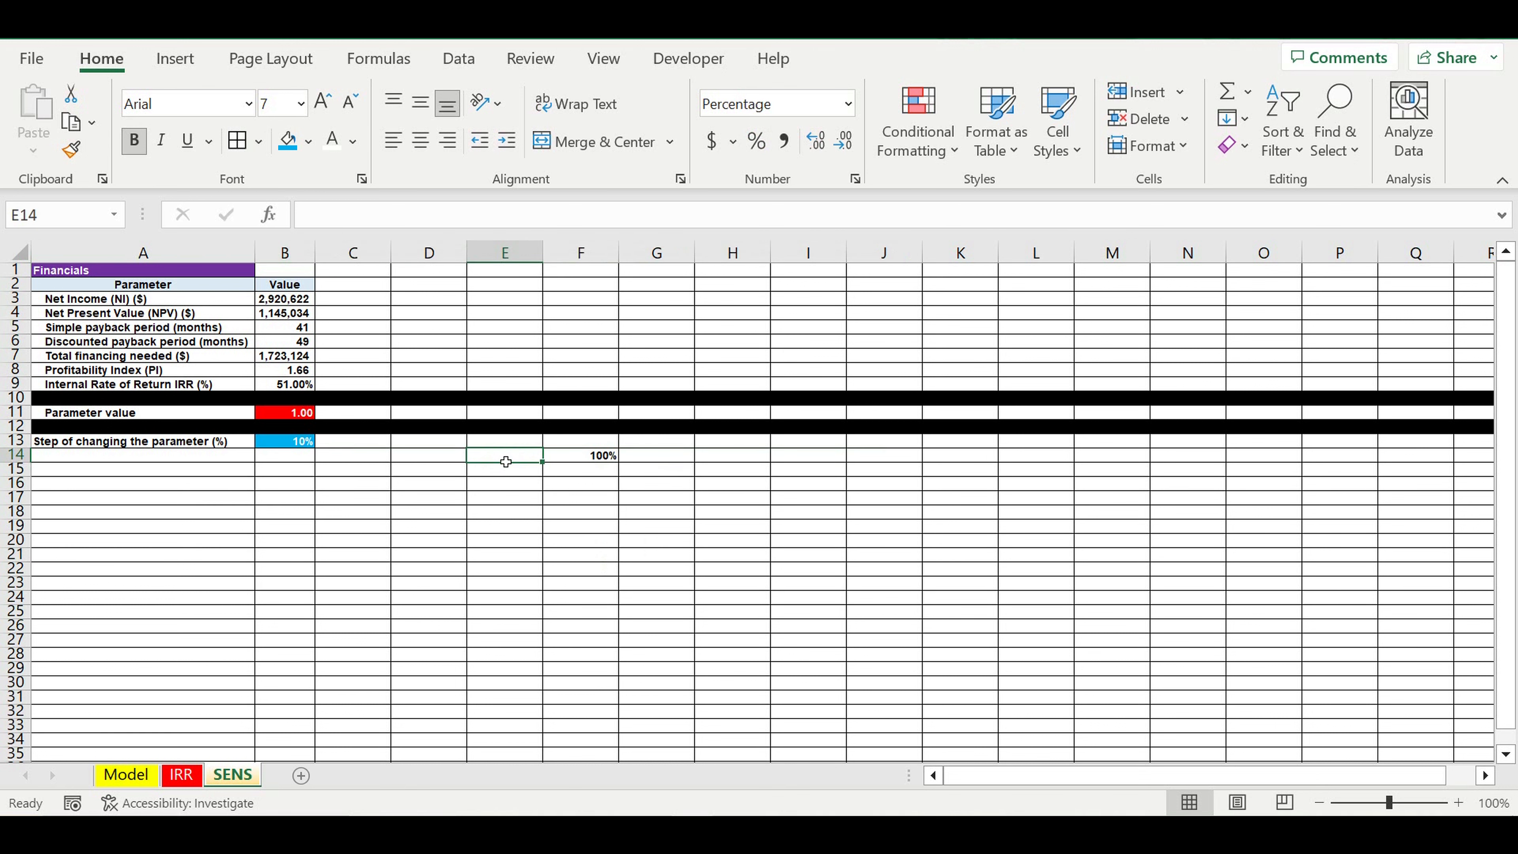
{"action": "type", "text": "=i"}
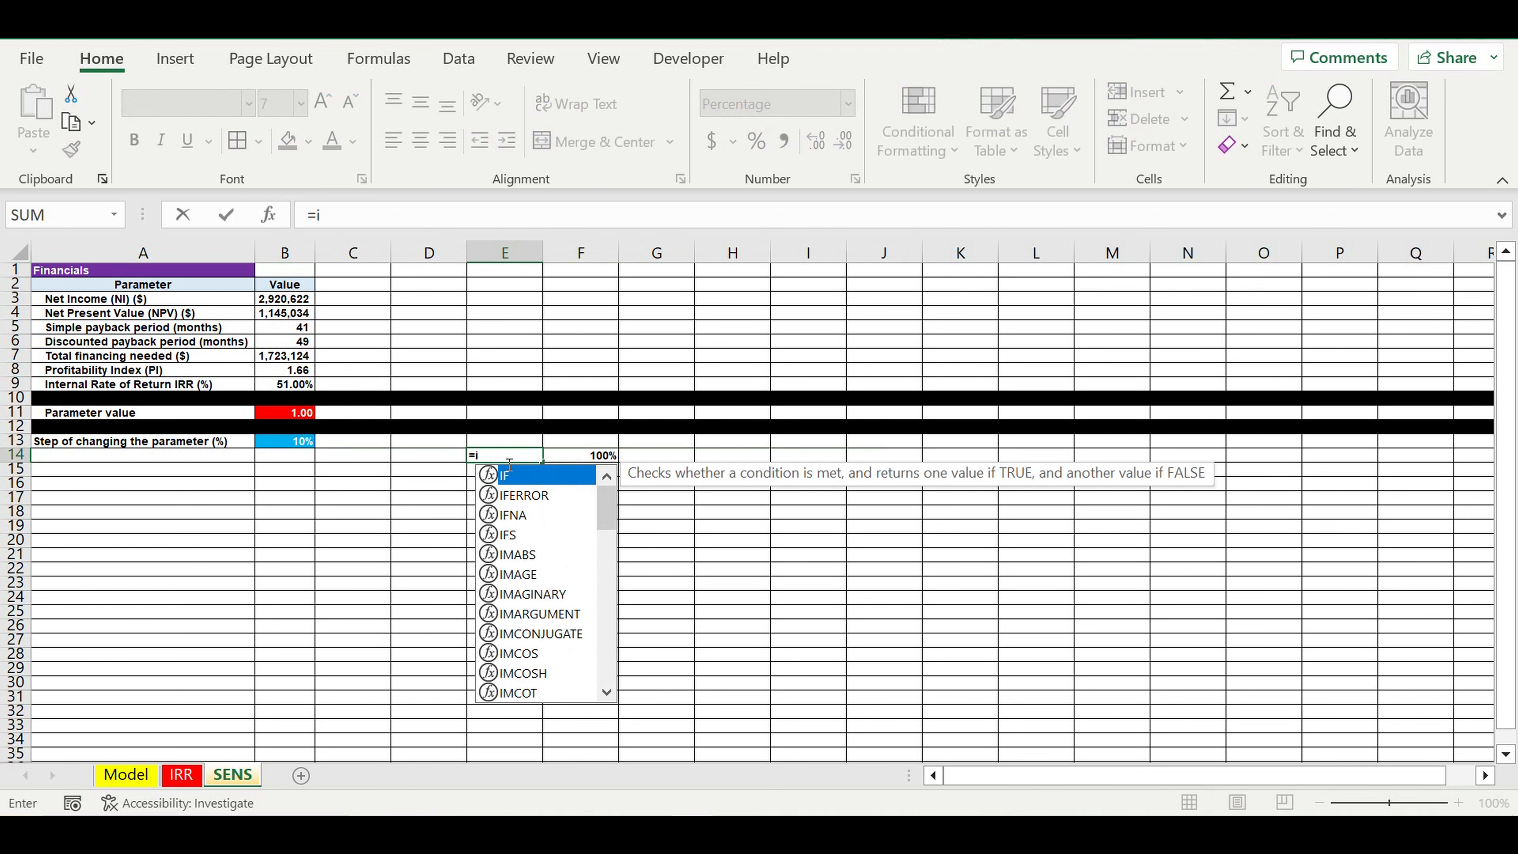
{"action": "type", "text": "f("}
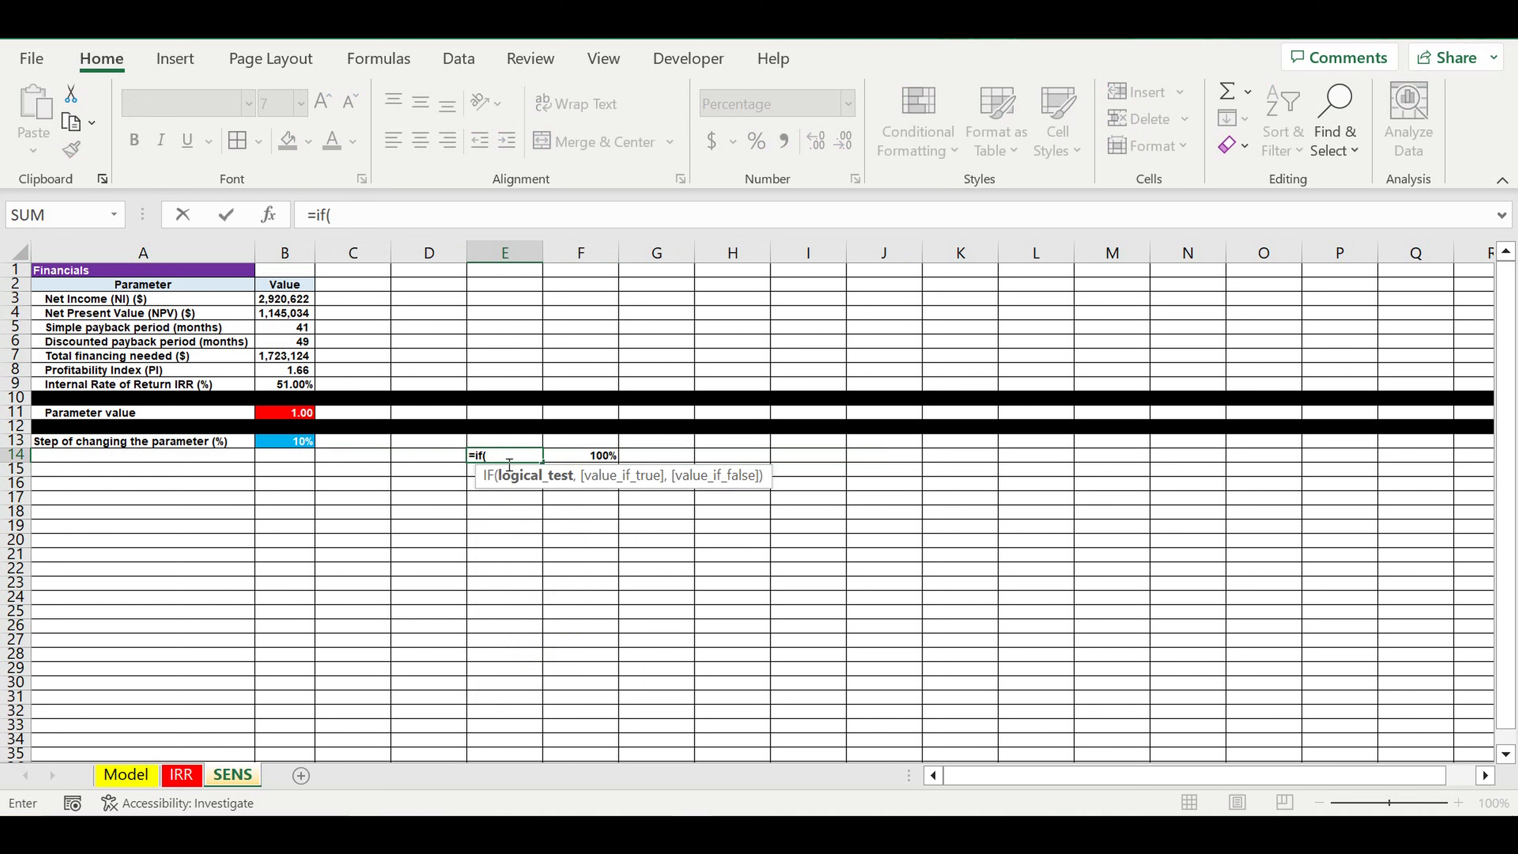
{"action": "left_click", "coordinate": [583, 457]}
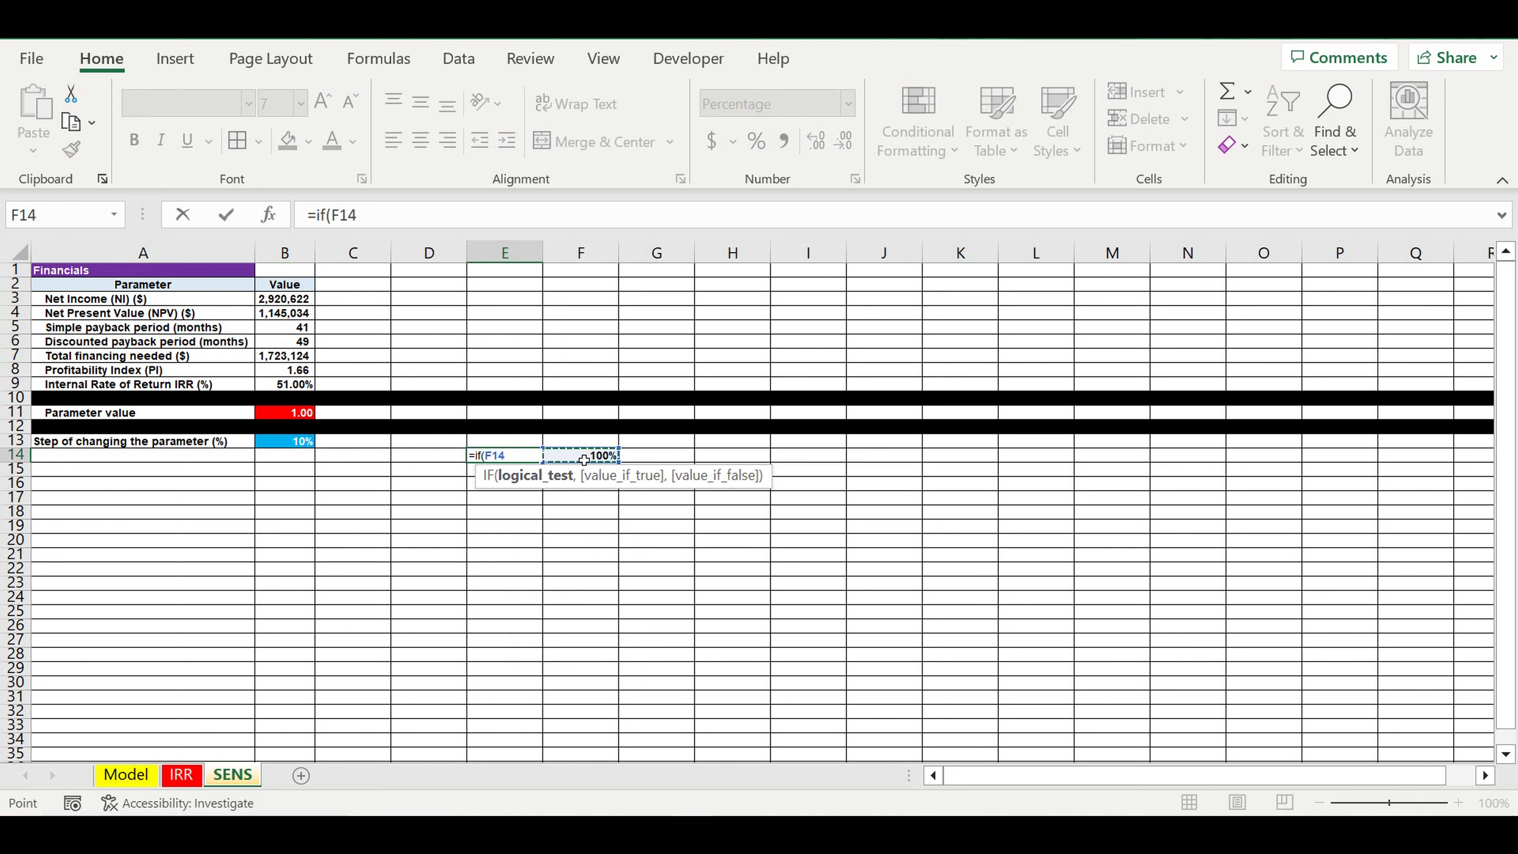
{"action": "type", "text": "-"}
{"action": "left_click", "coordinate": [283, 446]}
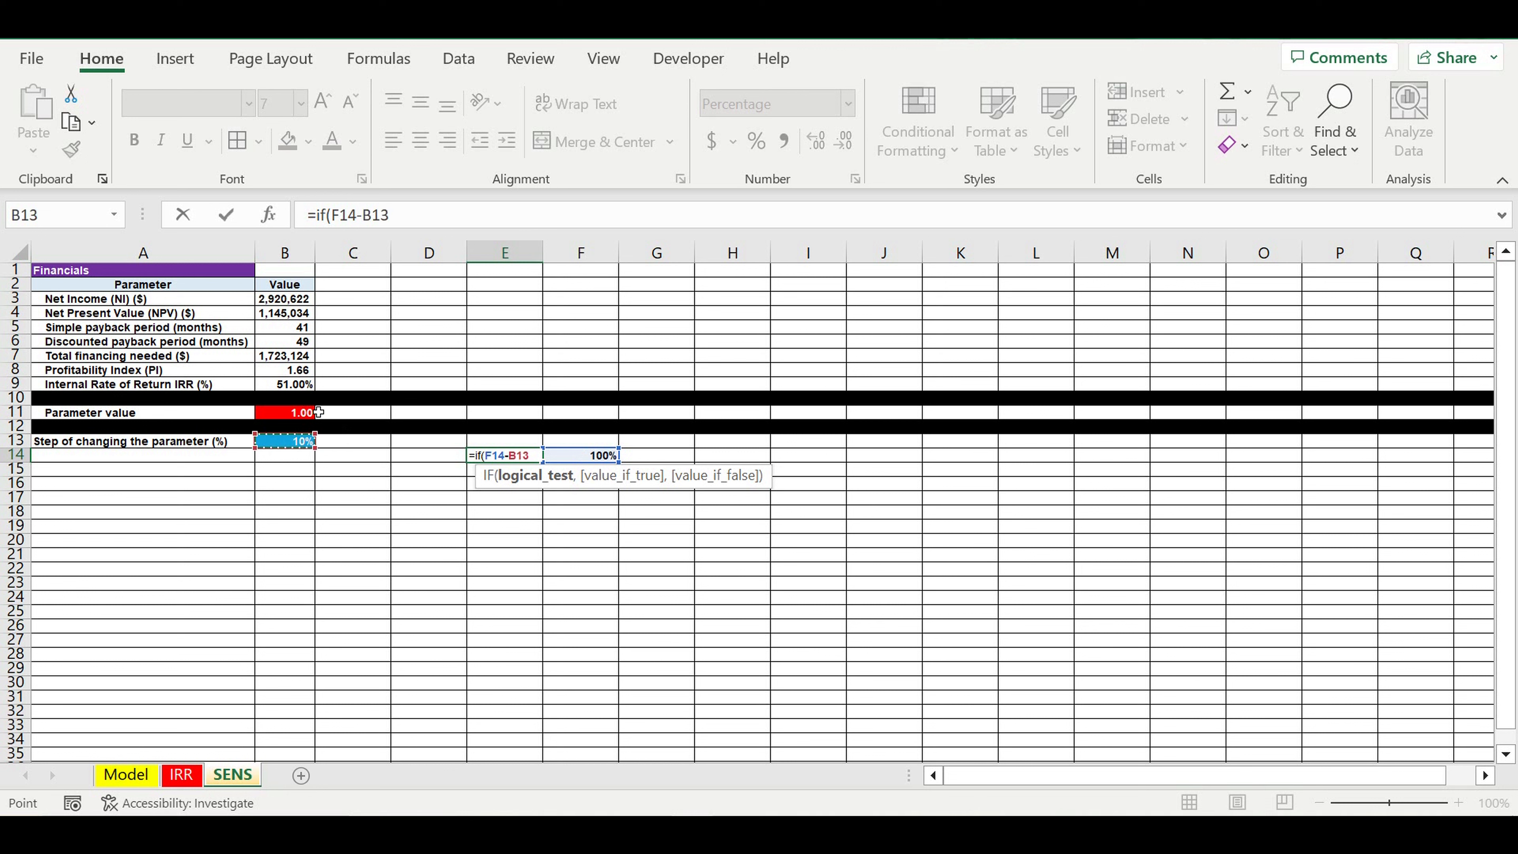
{"action": "left_click", "coordinate": [368, 225]}
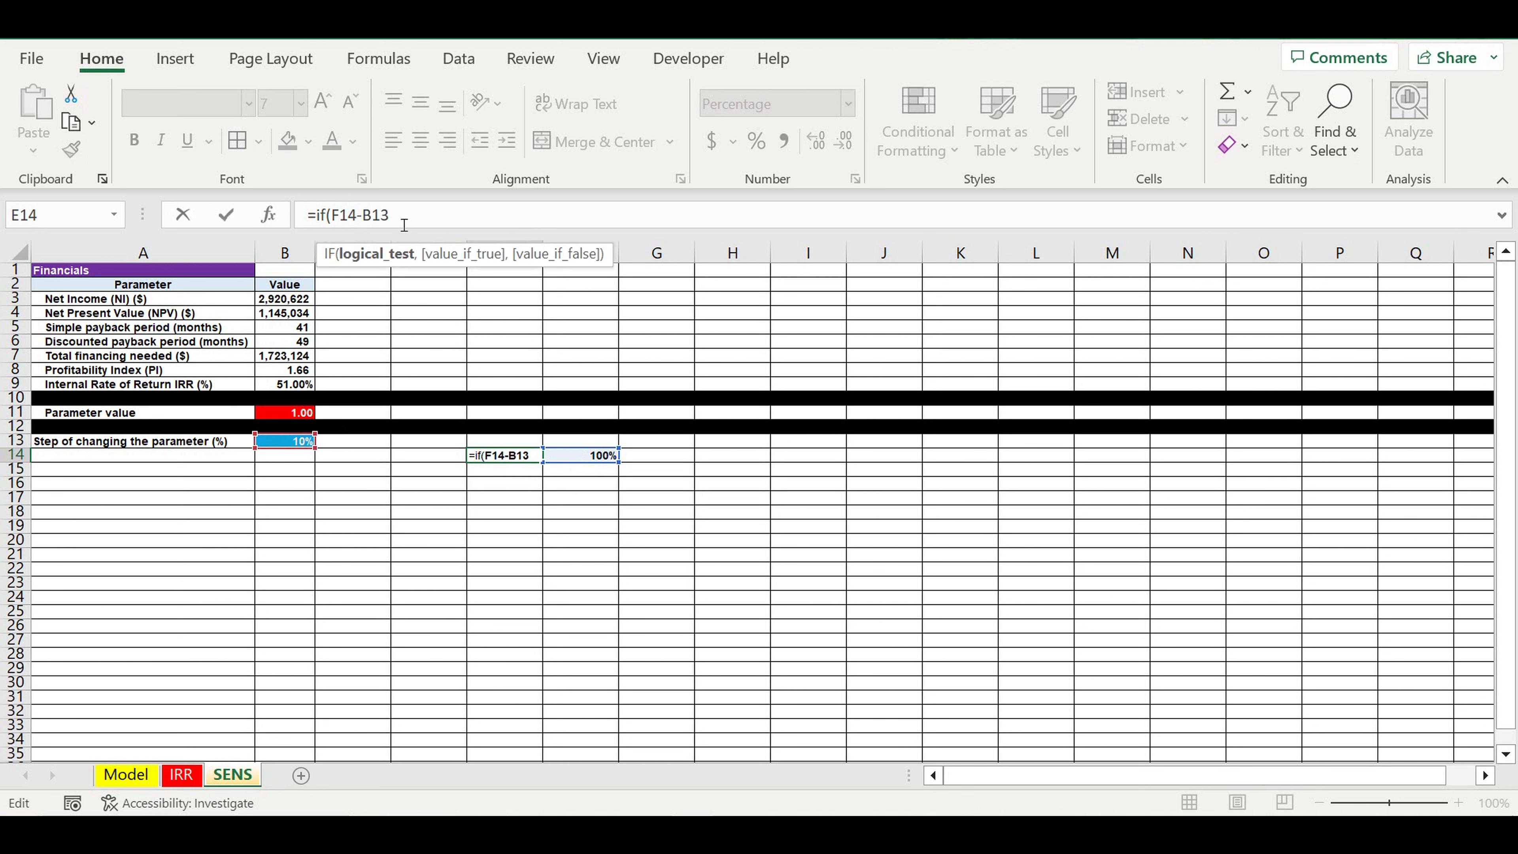
{"action": "type", "text": "$"}
{"action": "left_click", "coordinate": [381, 220]}
{"action": "type", "text": "$13"}
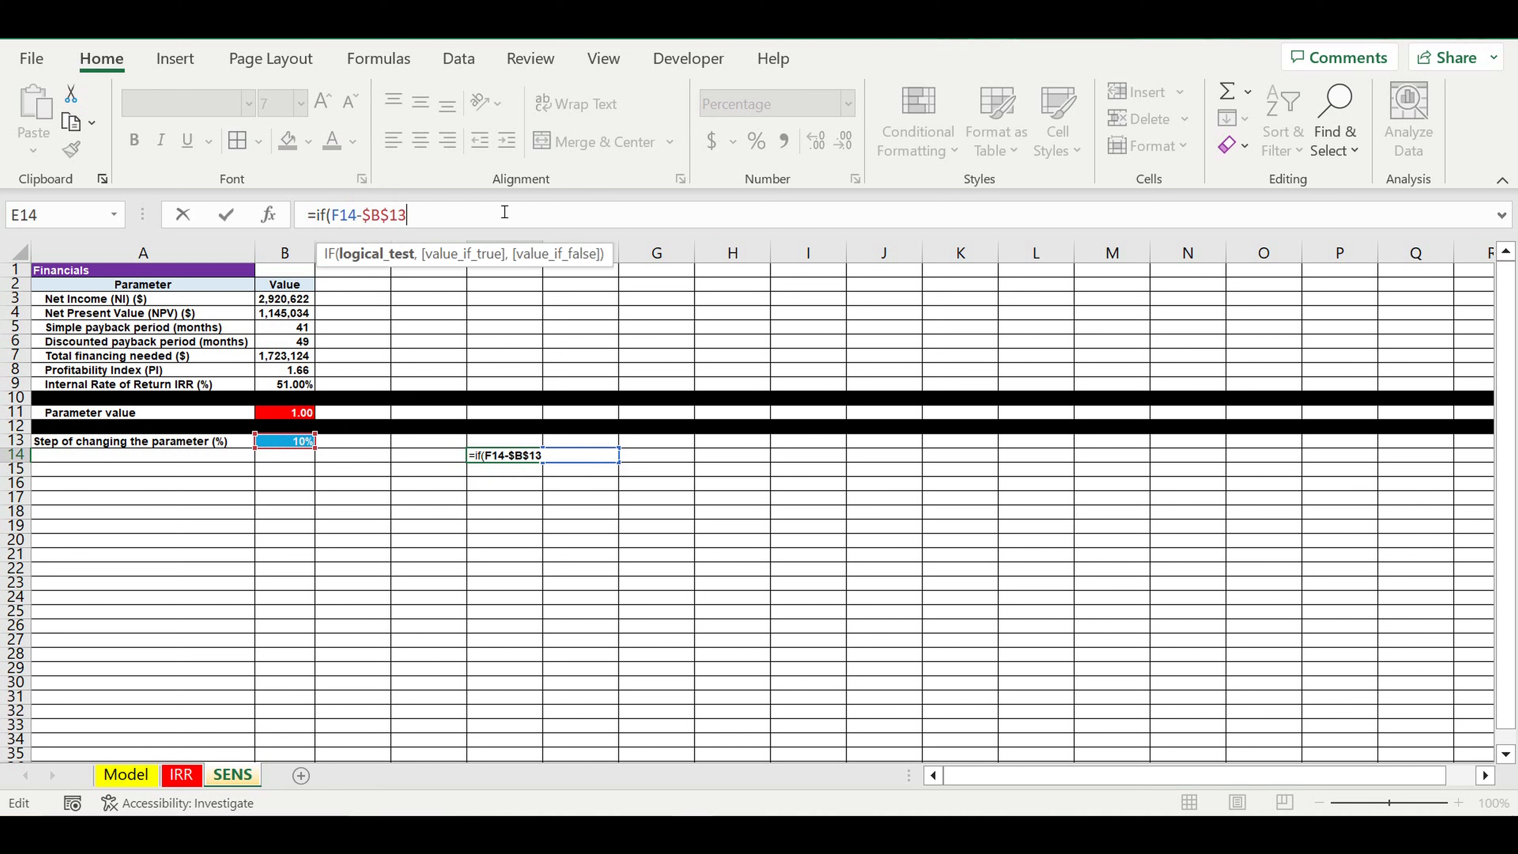
{"action": "type", "text": "<0,0,"}
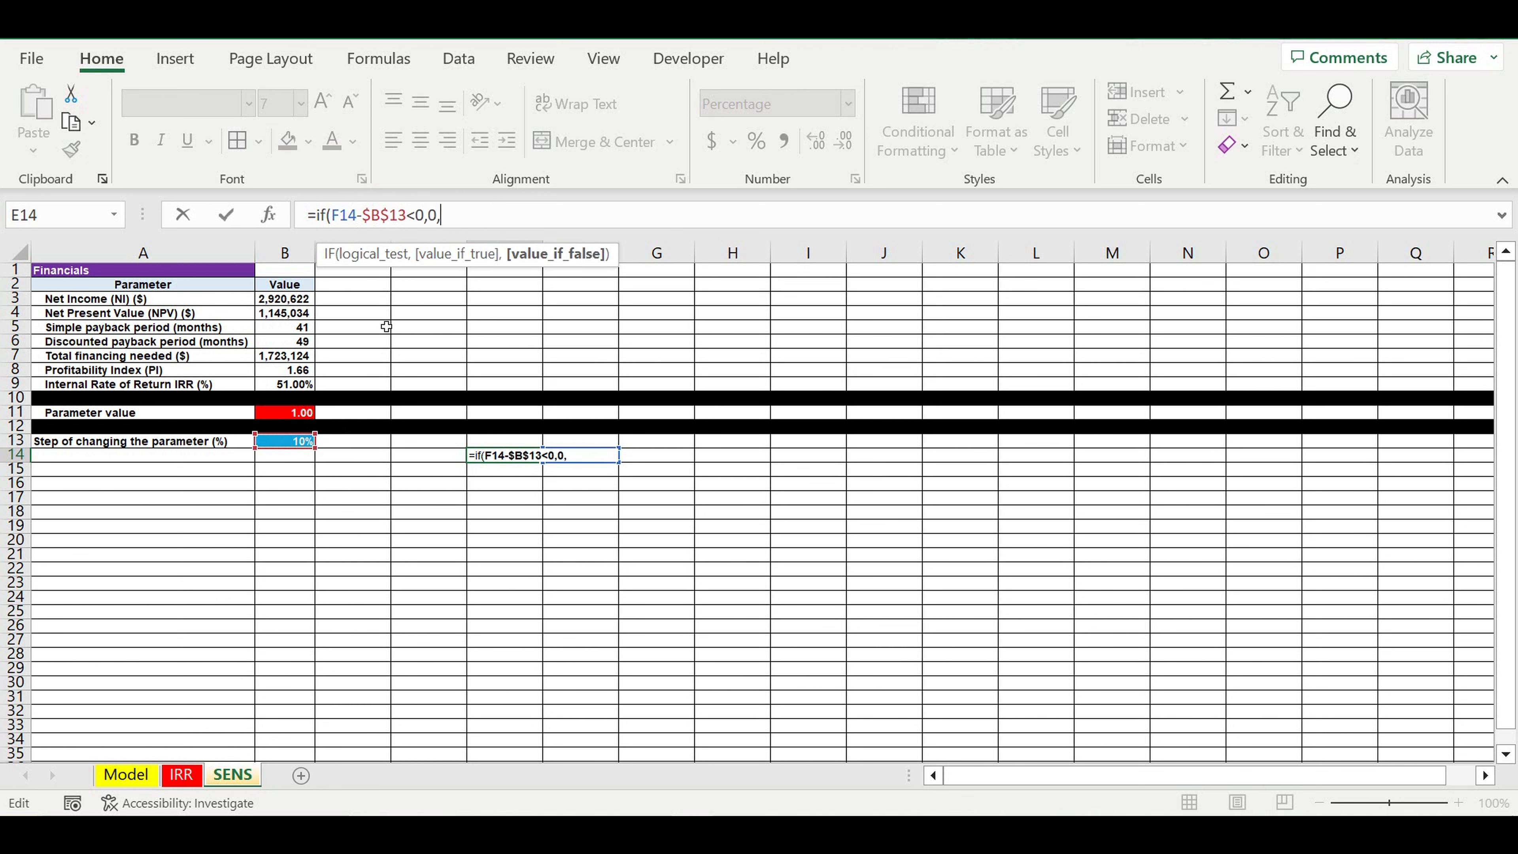
- Complete the IF formula in E14 with F14-$B$13 as the value if false, and fill it across to B14
{"action": "left_click_drag", "start_coordinate": [333, 219], "coordinate": [406, 206]}
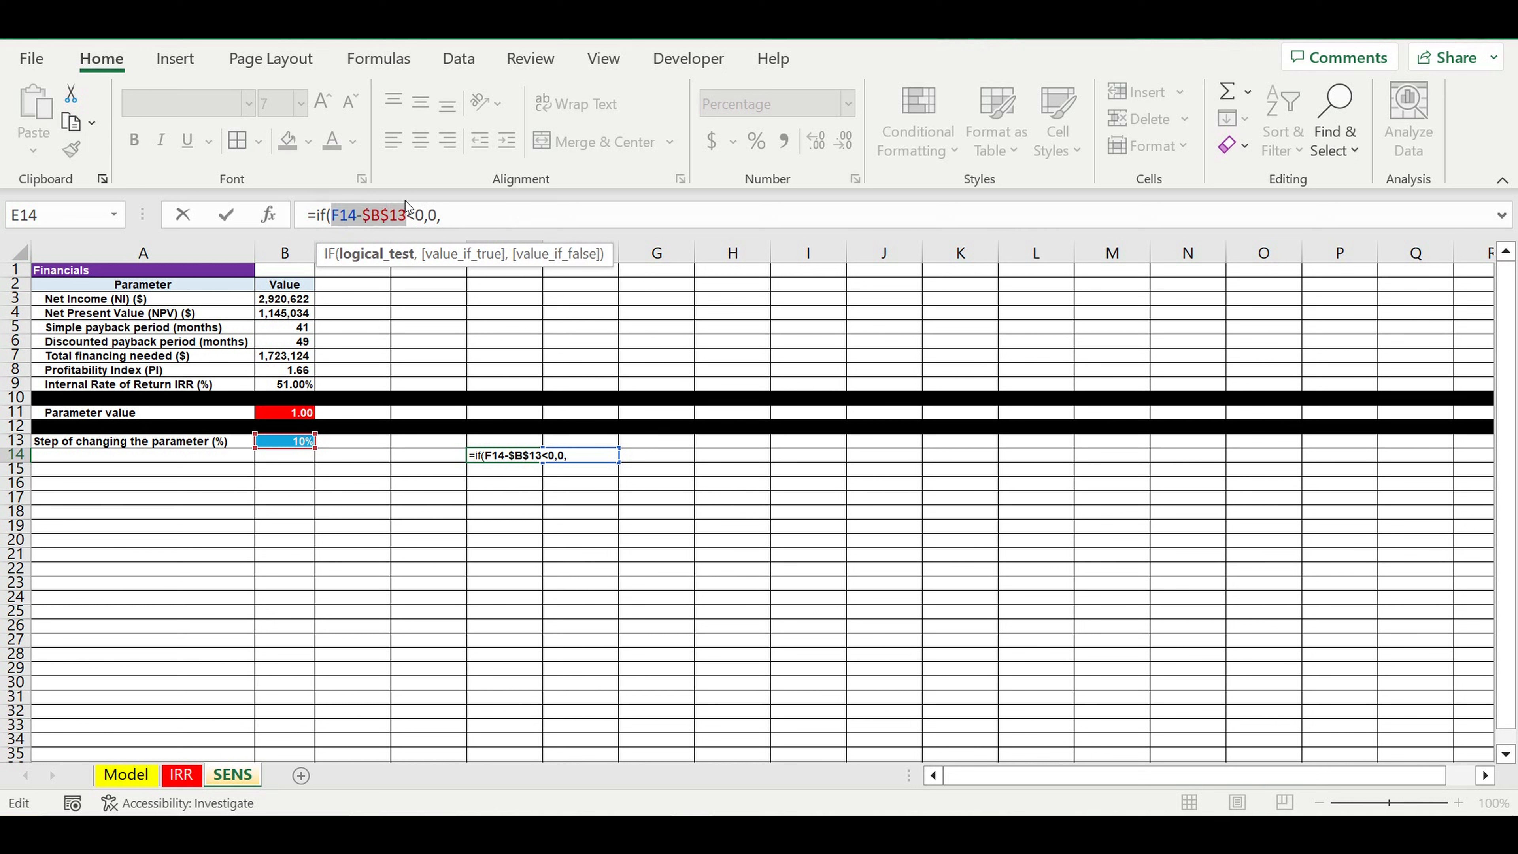
{"action": "key", "text": "ctrl+c"}
{"action": "left_click", "coordinate": [481, 221]}
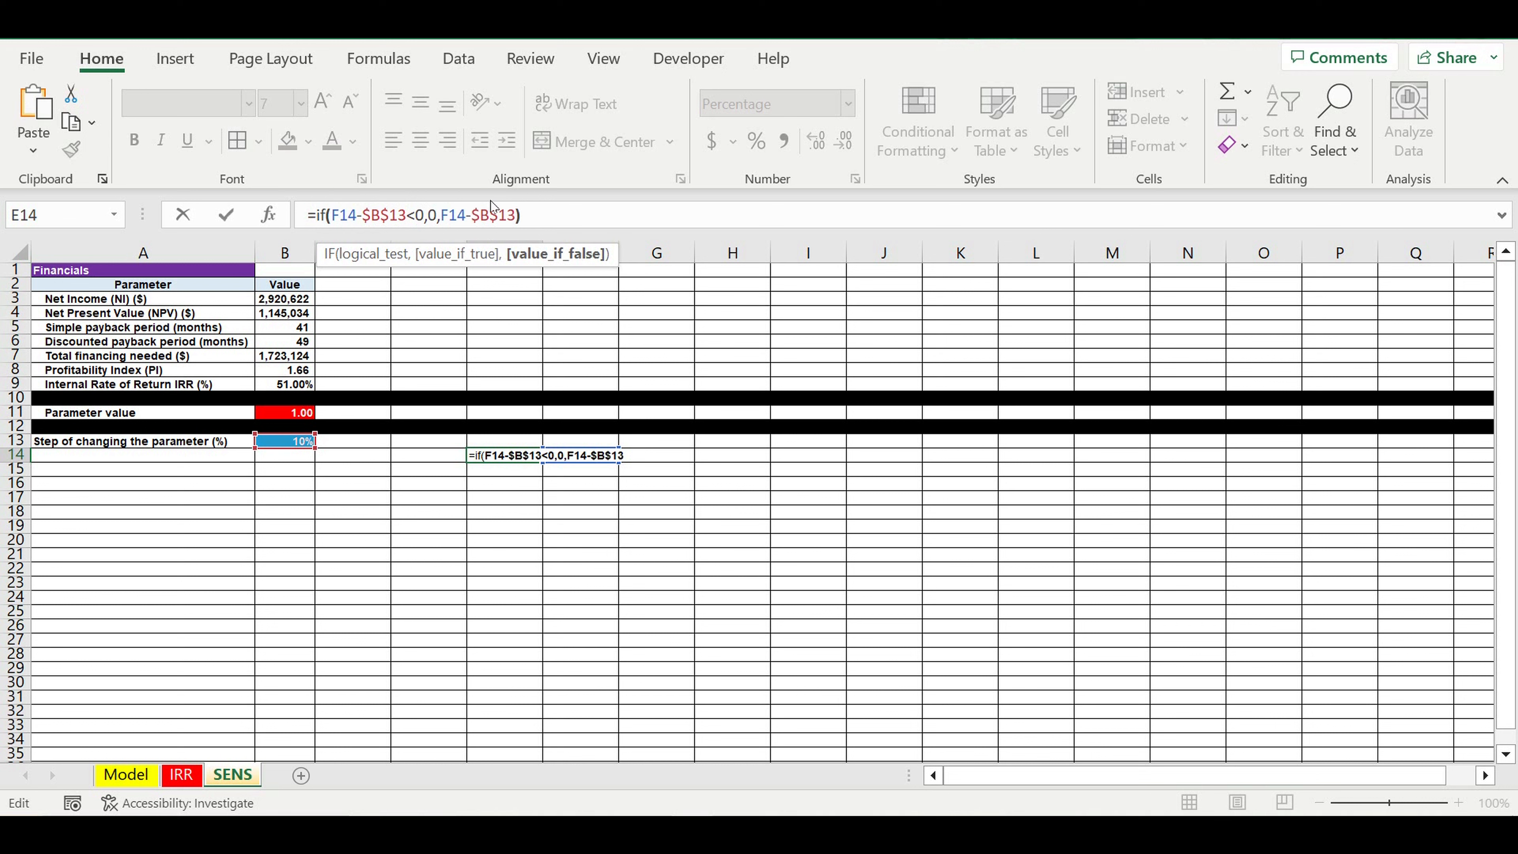
{"action": "key", "text": "Return"}
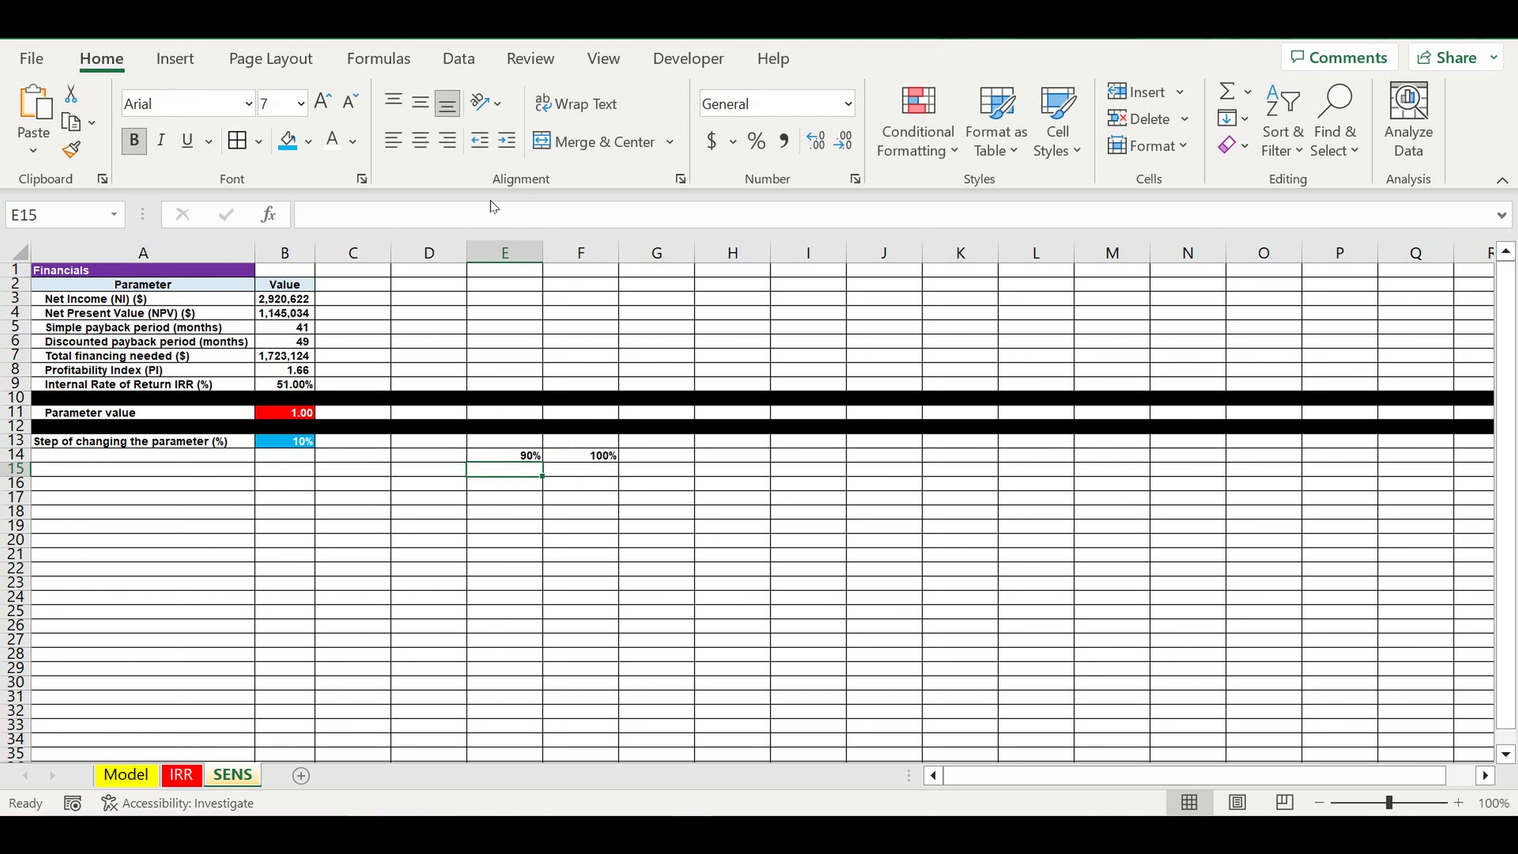
{"action": "left_click", "coordinate": [514, 454]}
{"action": "left_click_drag", "start_coordinate": [543, 461], "coordinate": [280, 471]}
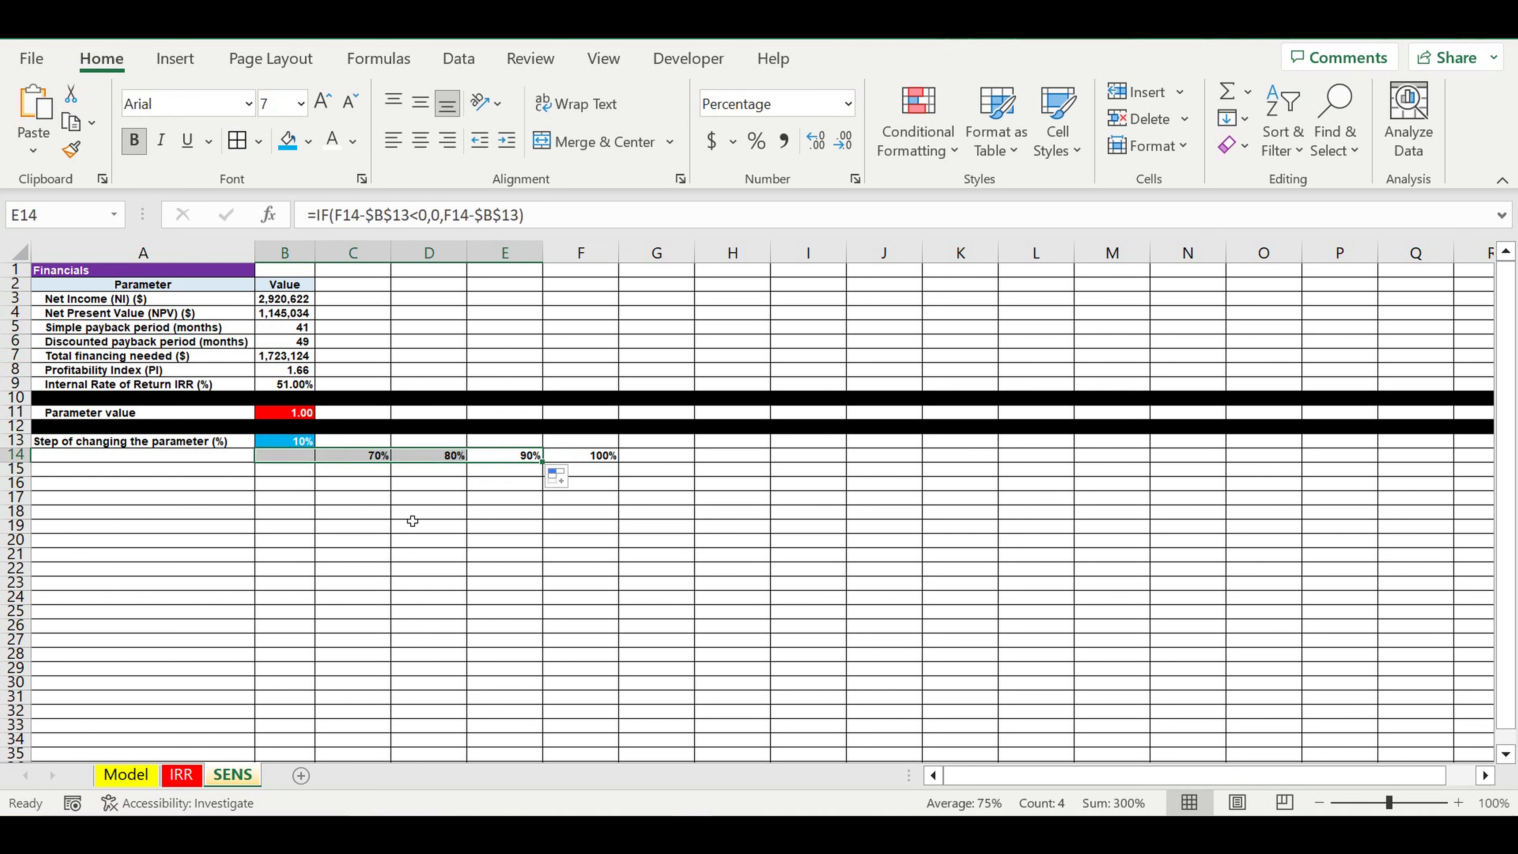
- Enter the formula =F14+$B$13 in cell G14 and fill it across to J14
{"action": "left_click", "coordinate": [653, 456]}
{"action": "type", "text": "="}
{"action": "left_click", "coordinate": [597, 461]}
{"action": "type", "text": "+"}
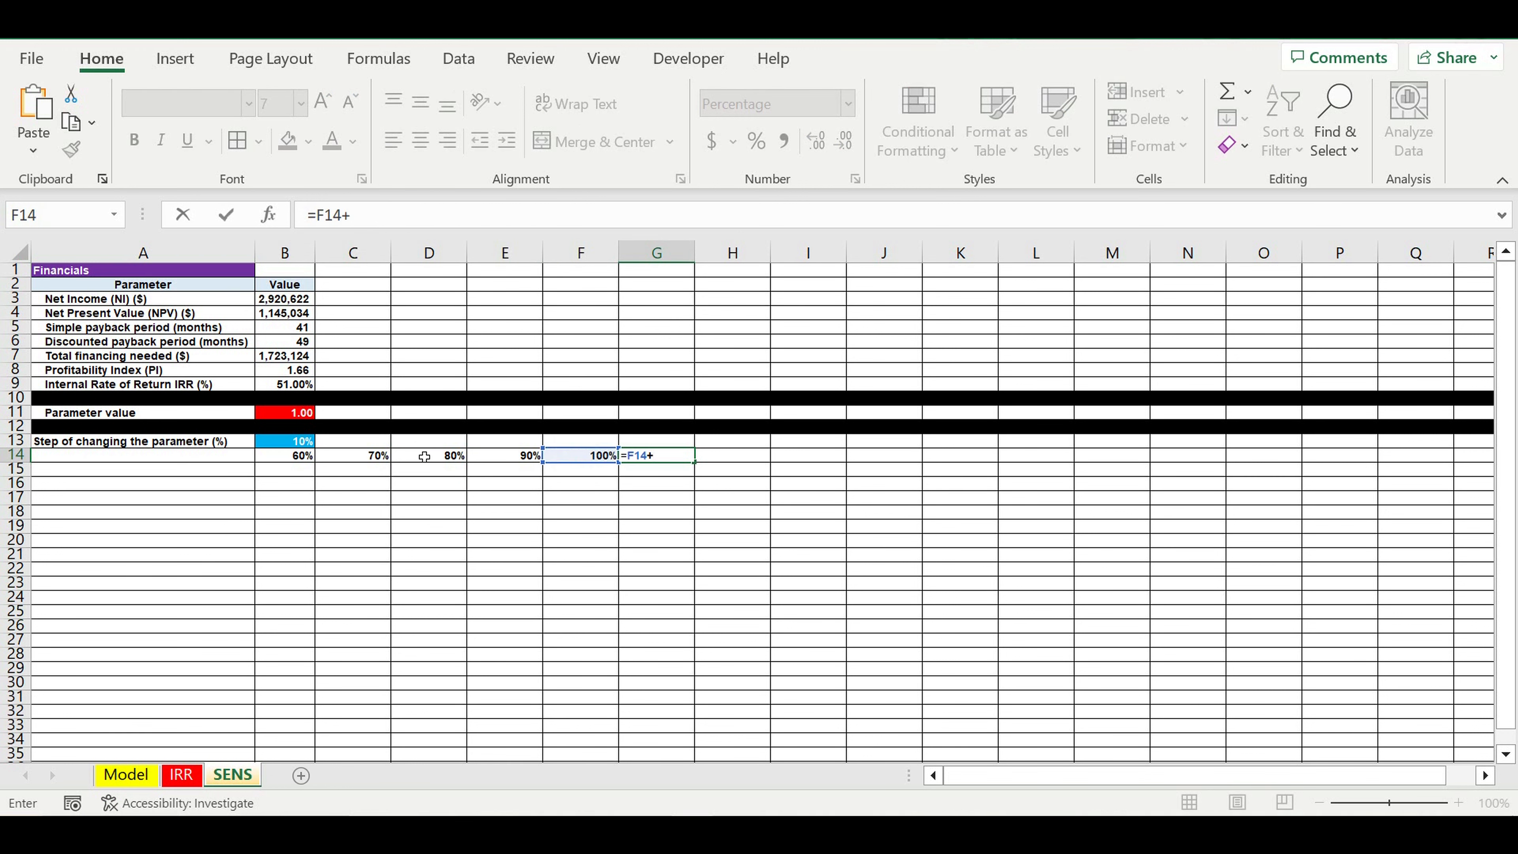
{"action": "left_click", "coordinate": [289, 445]}
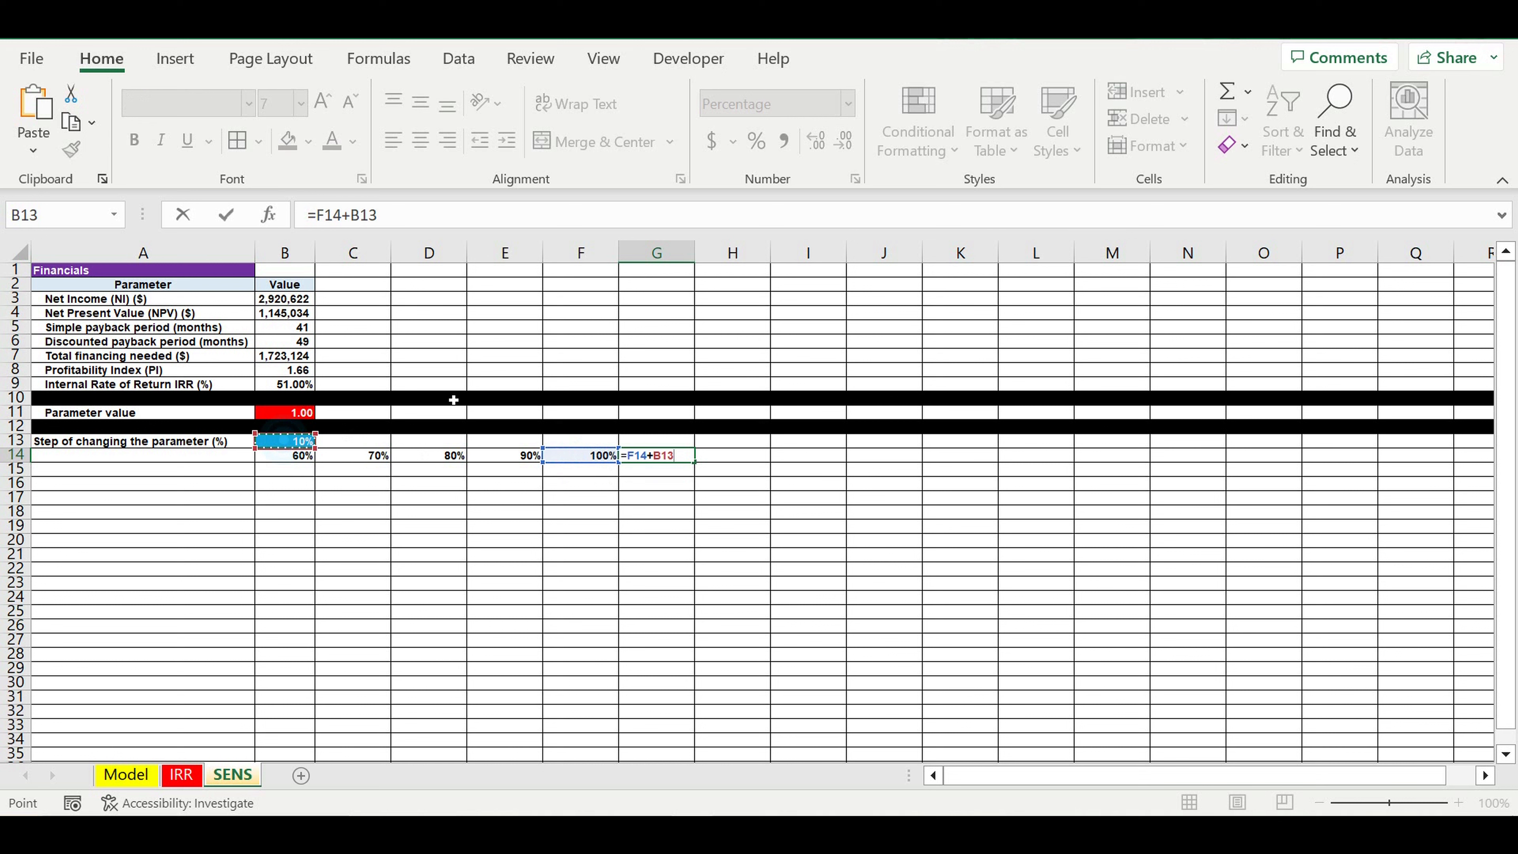
{"action": "left_click", "coordinate": [362, 223]}
{"action": "type", "text": "$"}
{"action": "left_click", "coordinate": [367, 213]}
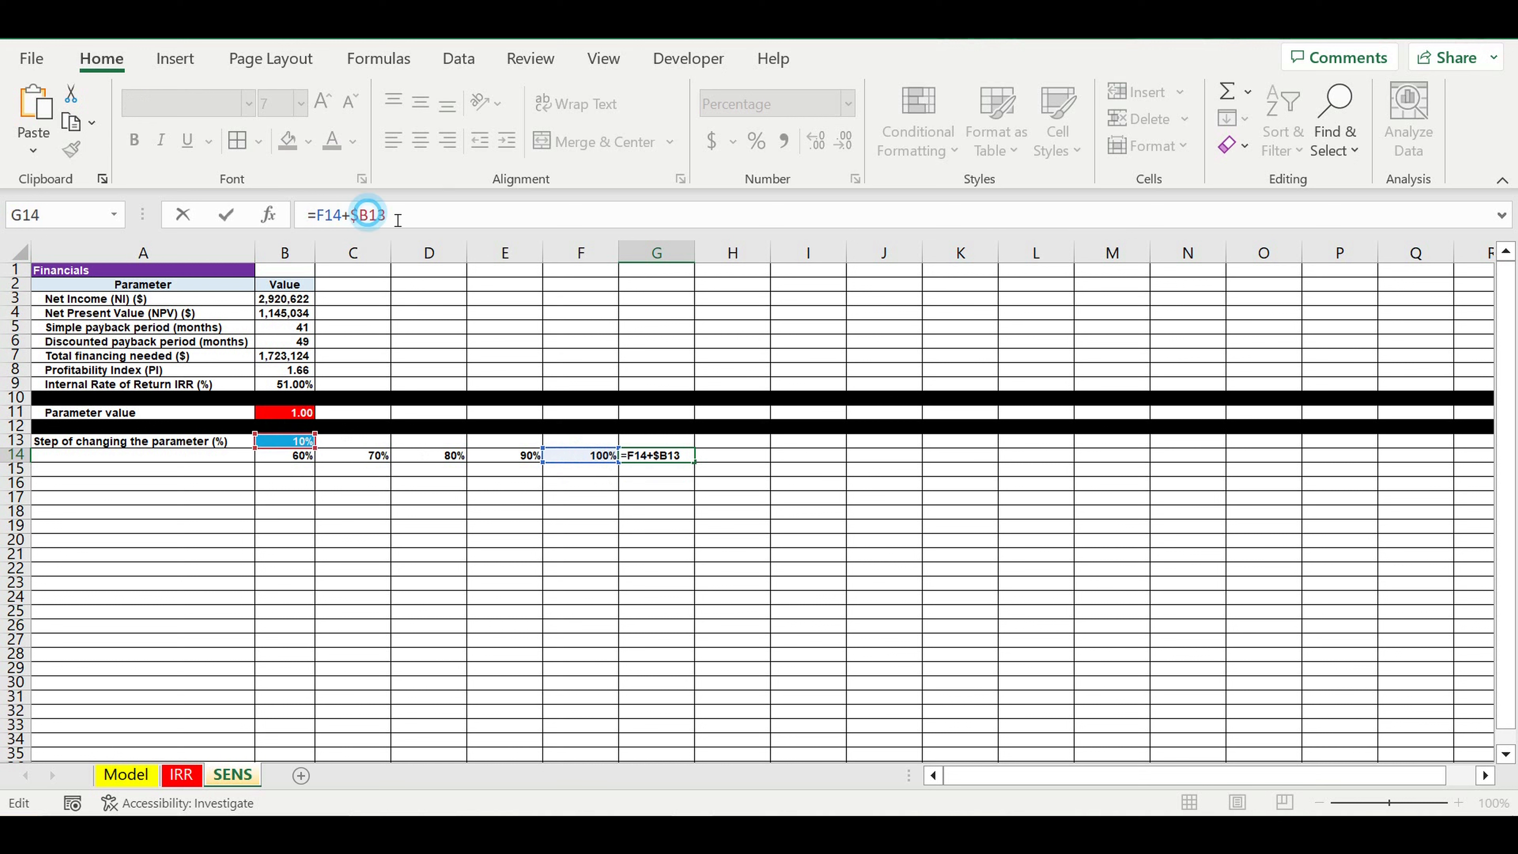
{"action": "key", "text": "Return"}
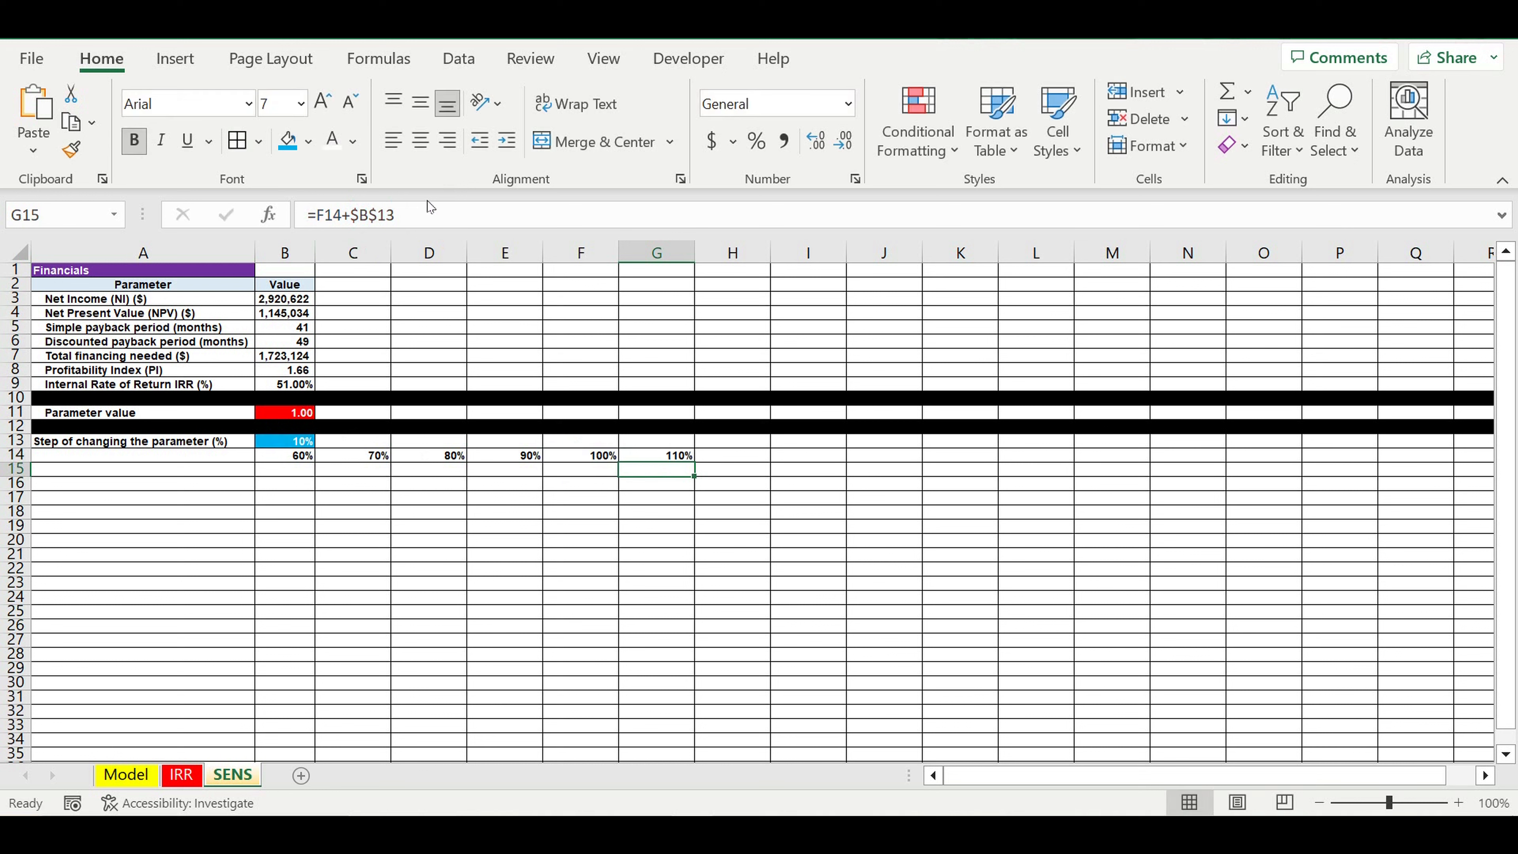
{"action": "left_click", "coordinate": [680, 461]}
{"action": "left_click_drag", "start_coordinate": [695, 461], "coordinate": [919, 465]}
{"action": "left_click", "coordinate": [844, 546]}
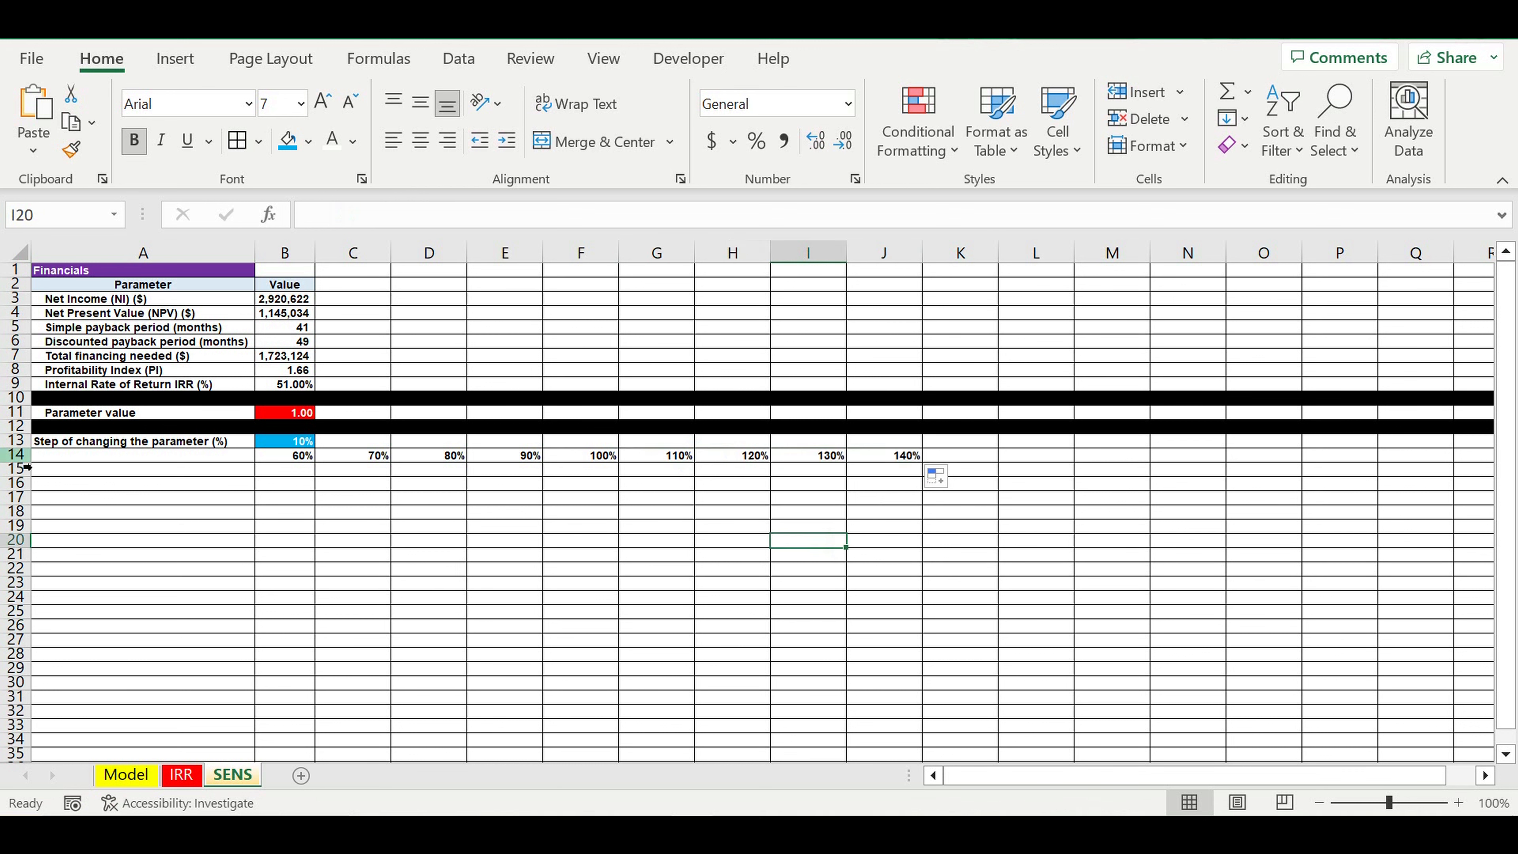
- Insert a new row above the row of percentages and fill it black as a divider
{"action": "left_click", "coordinate": [27, 455]}
{"action": "right_click", "coordinate": [27, 455]}
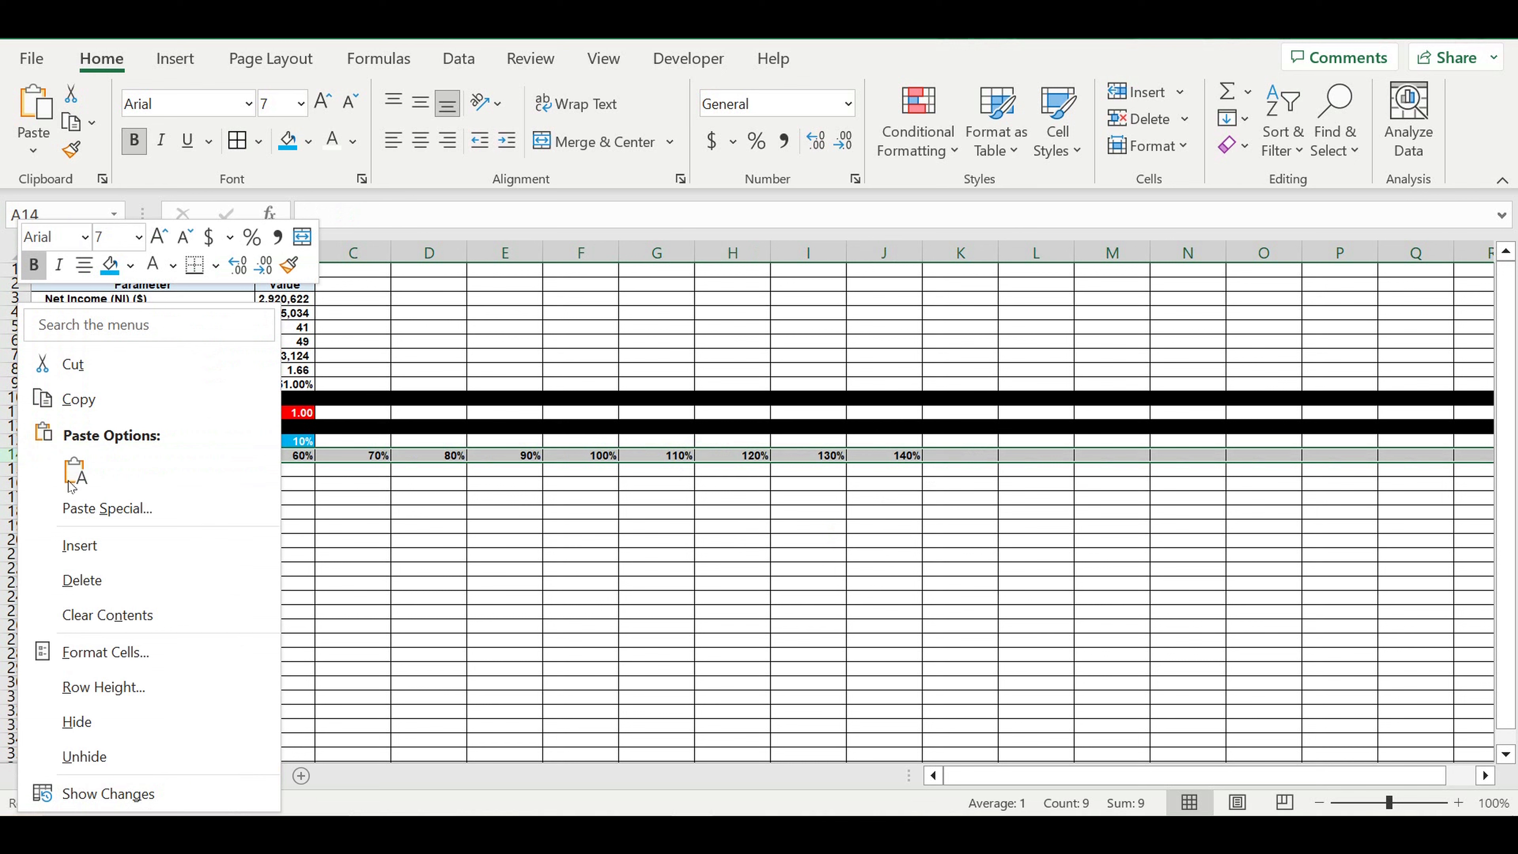
{"action": "left_click", "coordinate": [80, 545]}
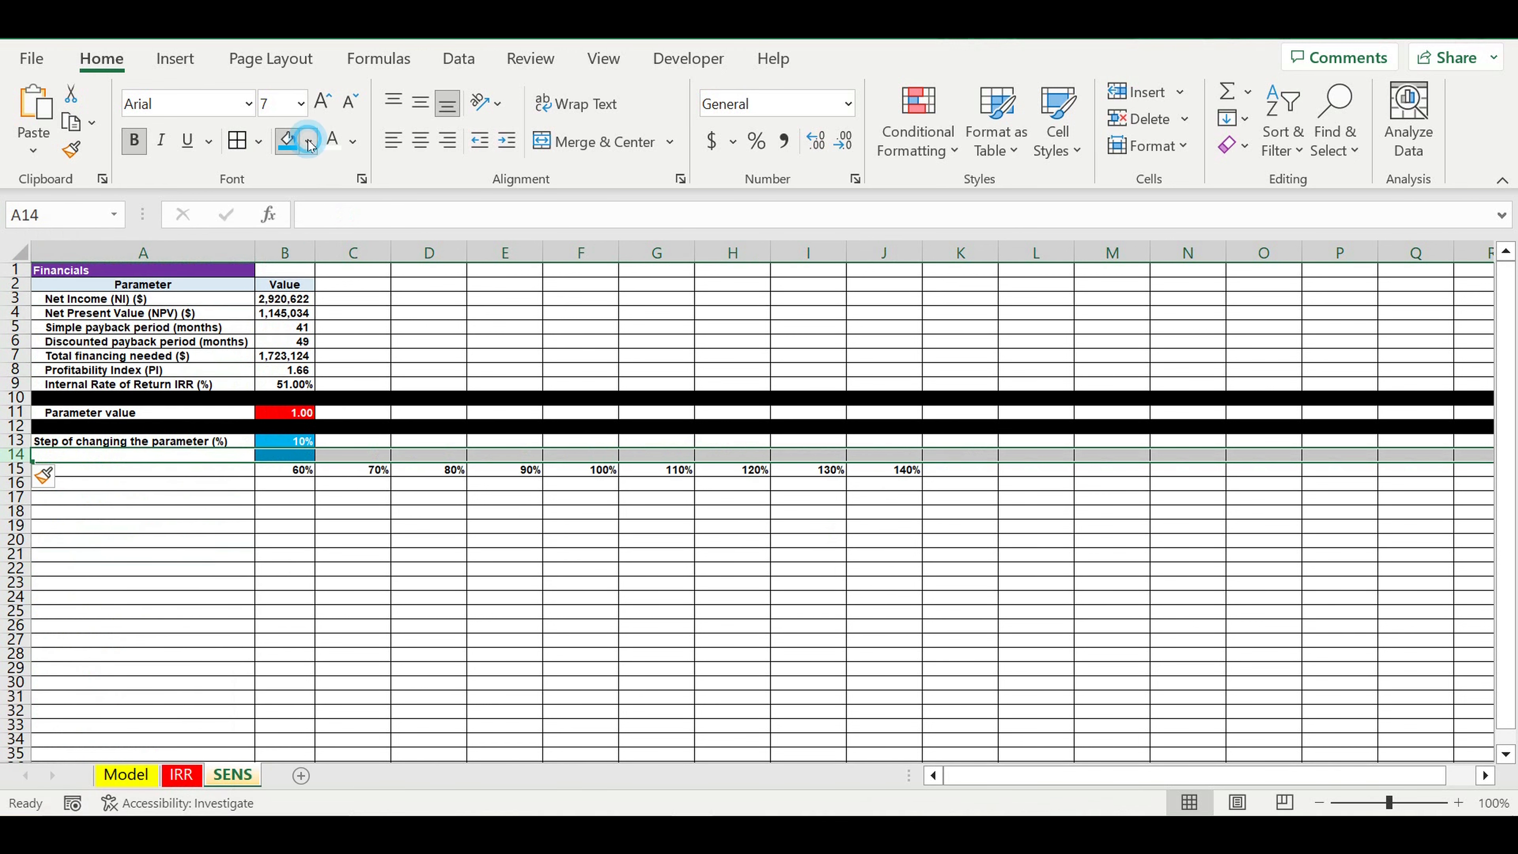
{"action": "left_click", "coordinate": [309, 141]}
{"action": "left_click", "coordinate": [309, 202]}
{"action": "left_click", "coordinate": [558, 580]}
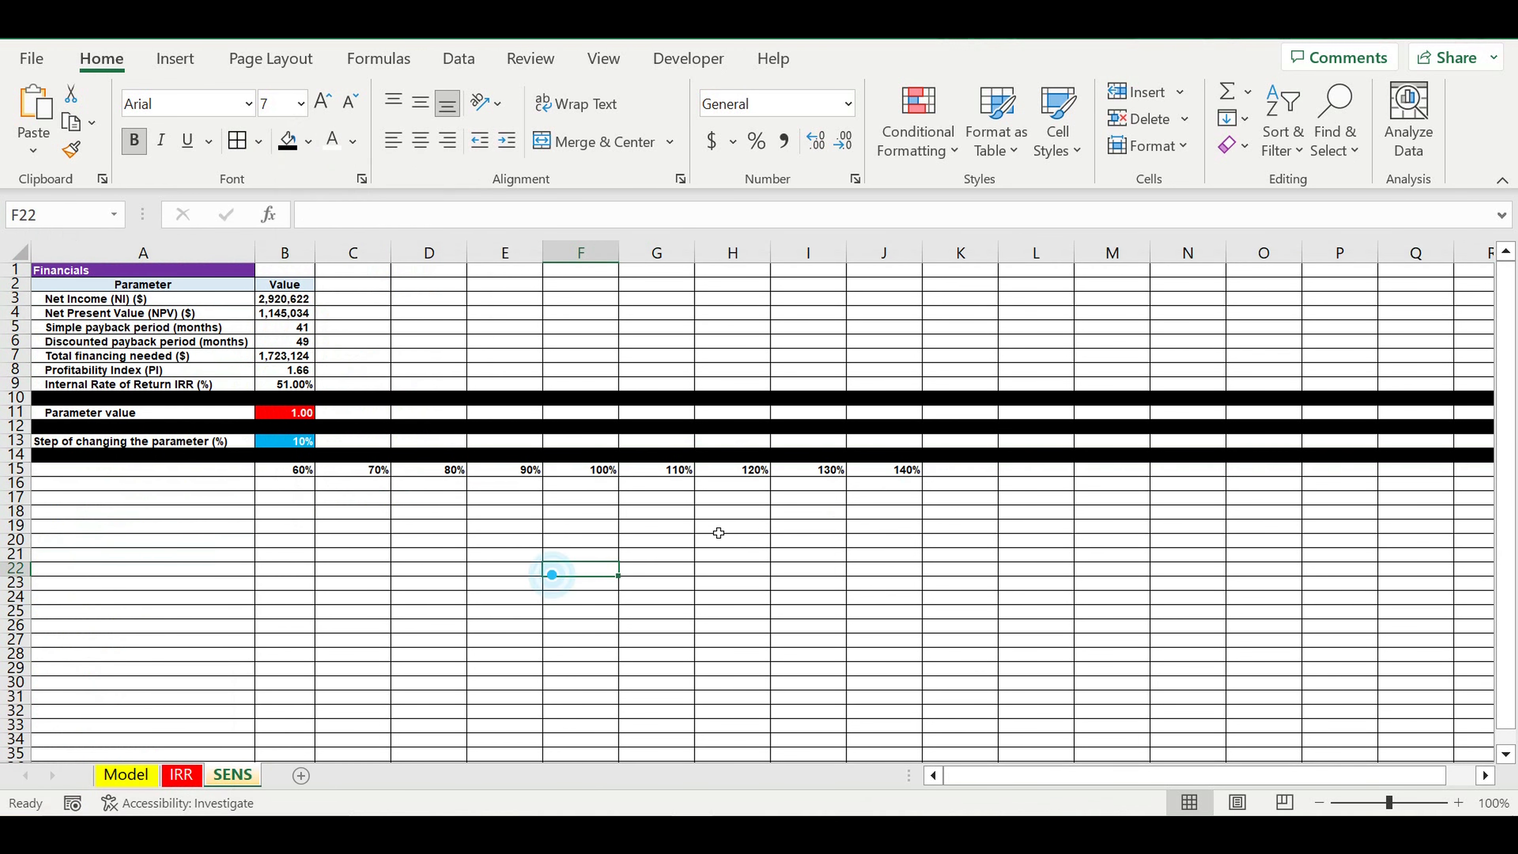
{"action": "left_click_drag", "start_coordinate": [888, 471], "coordinate": [285, 477]}
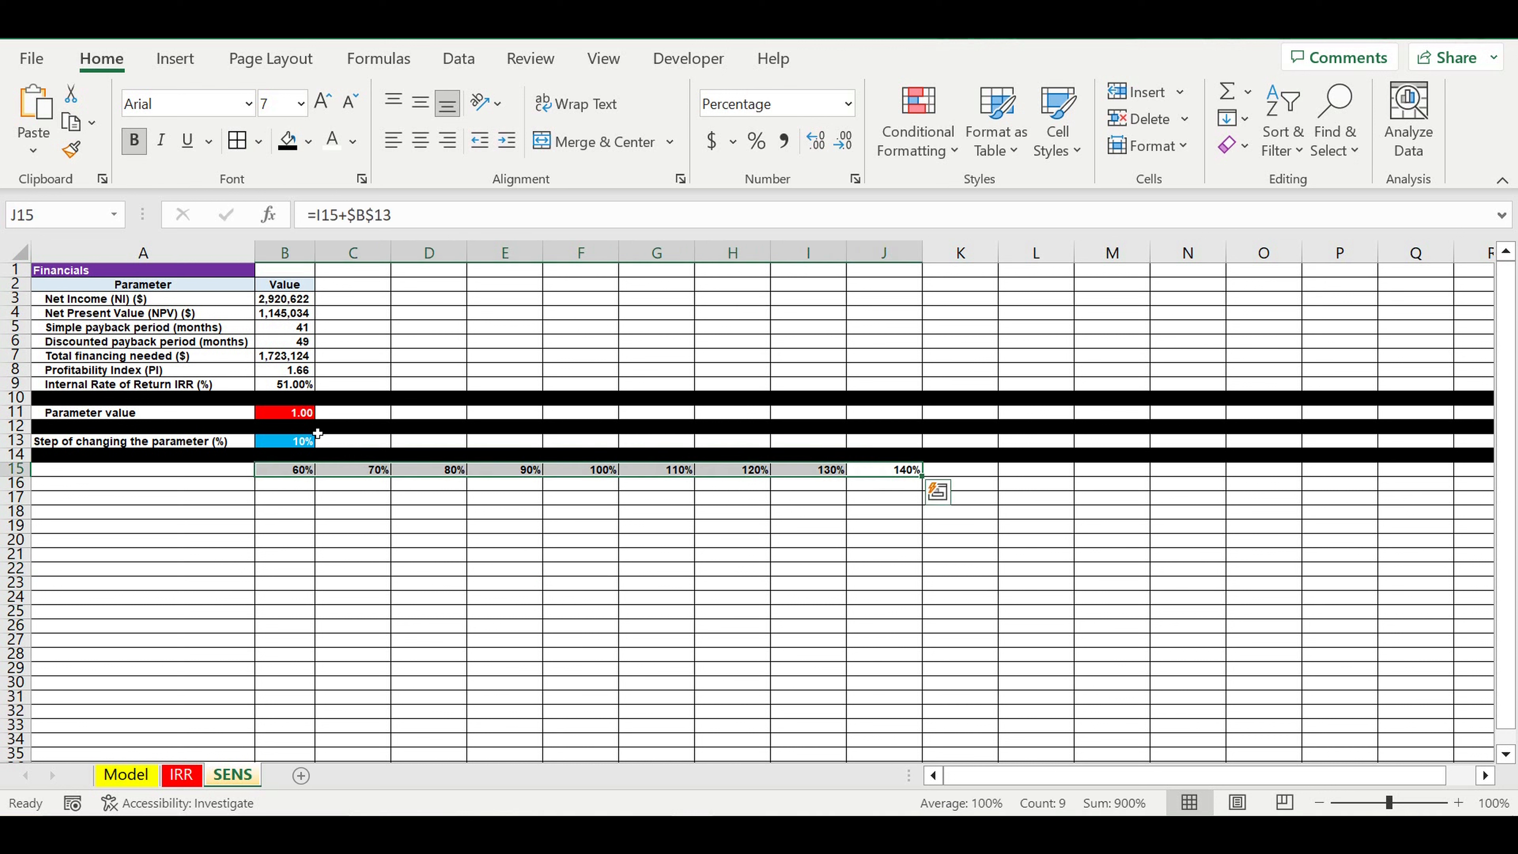
{"action": "left_click", "coordinate": [296, 416]}
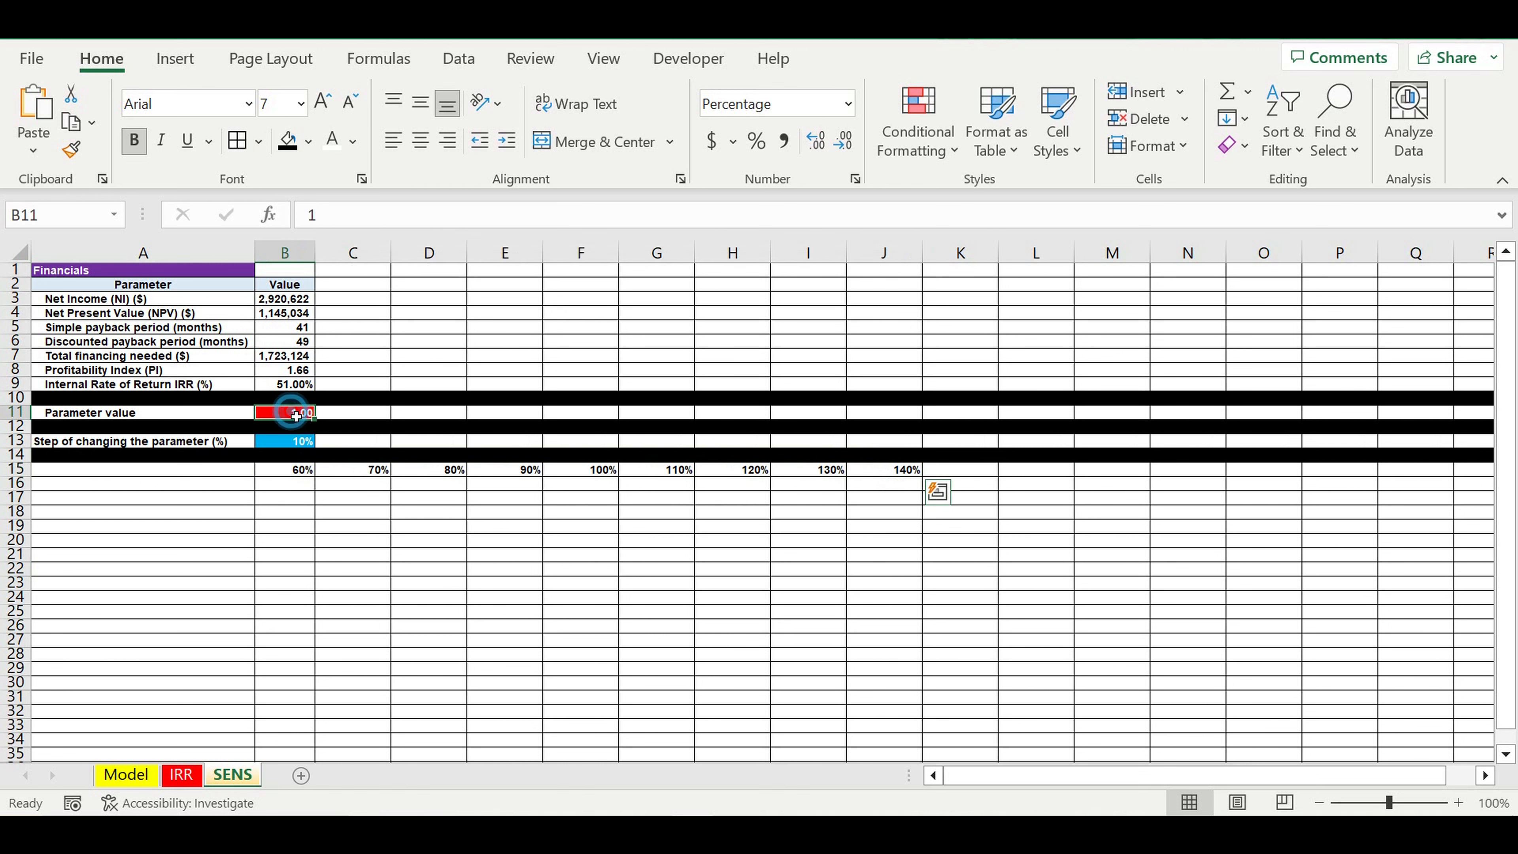
{"action": "left_click", "coordinate": [300, 472]}
- Enter the heading "Parameter" in cell A15, beside the row of percentages
{"action": "left_click", "coordinate": [218, 474]}
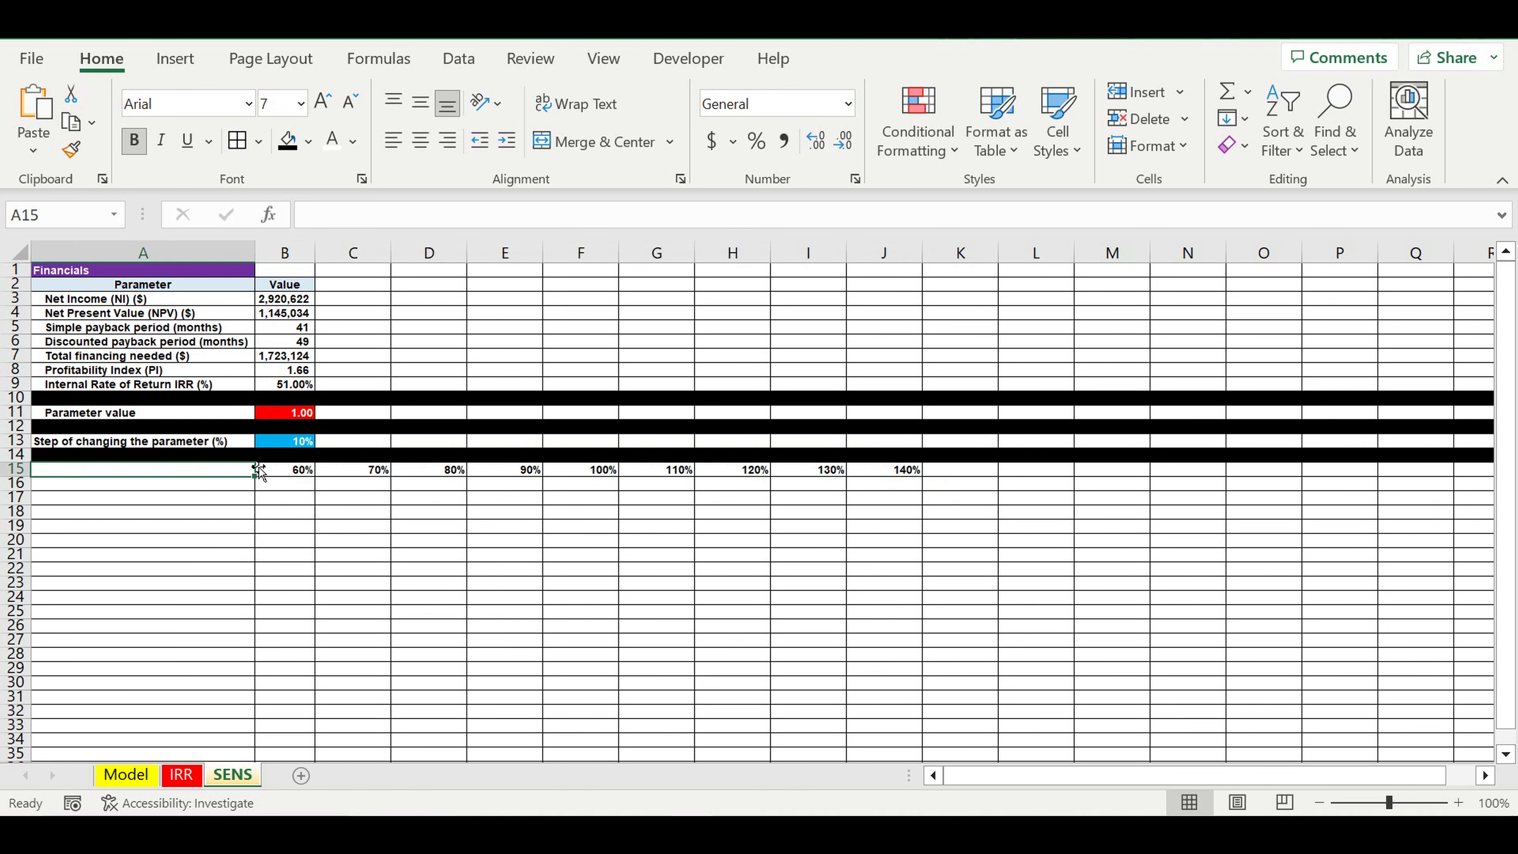
{"action": "type", "text": "Para"}
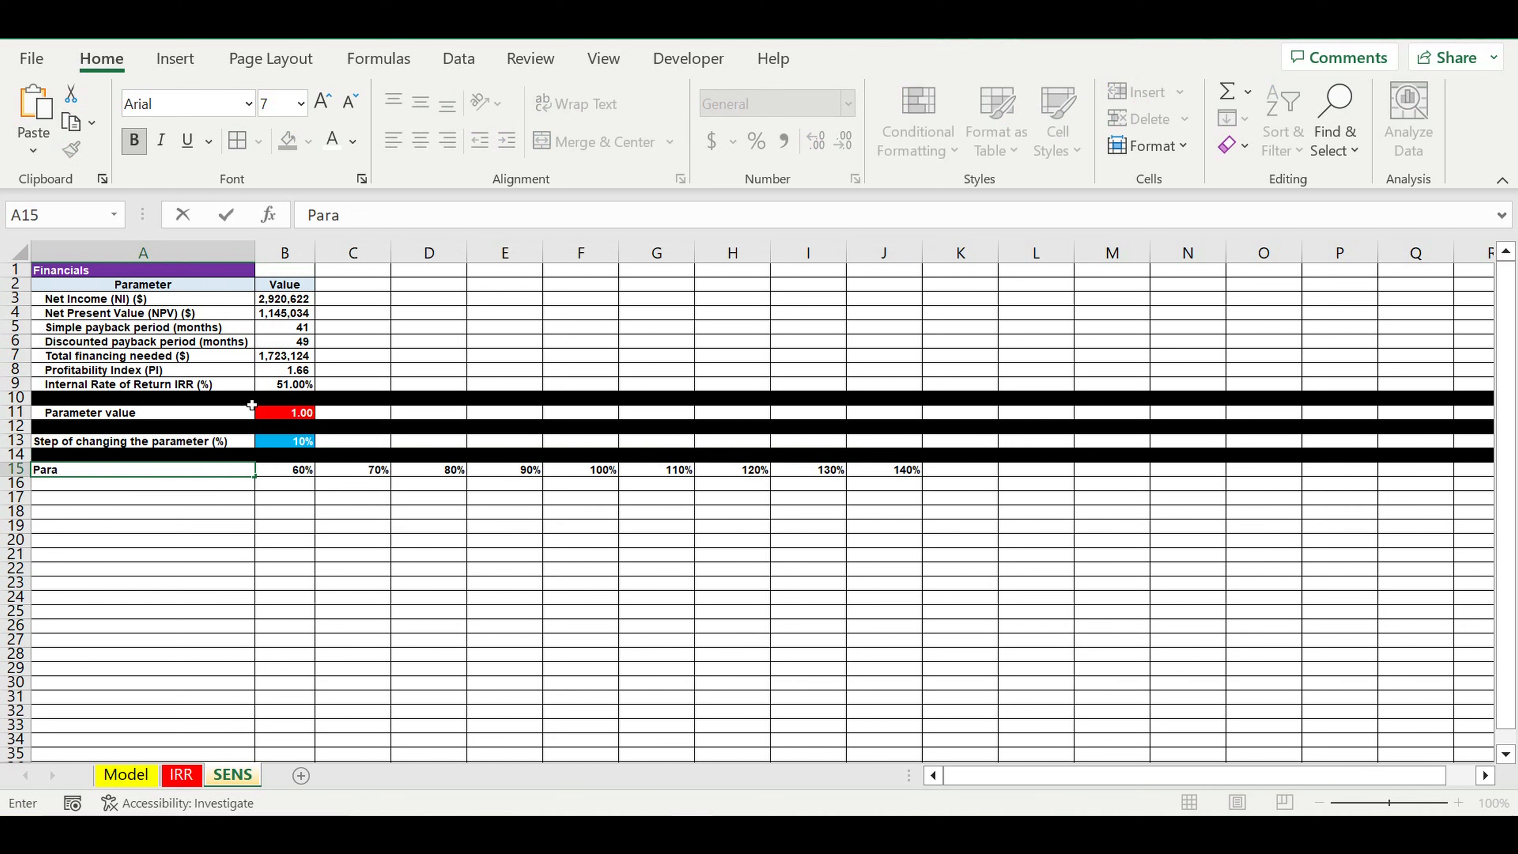
{"action": "type", "text": "mr"}
{"action": "type", "text": "ter"}
{"action": "key", "text": "Return"}
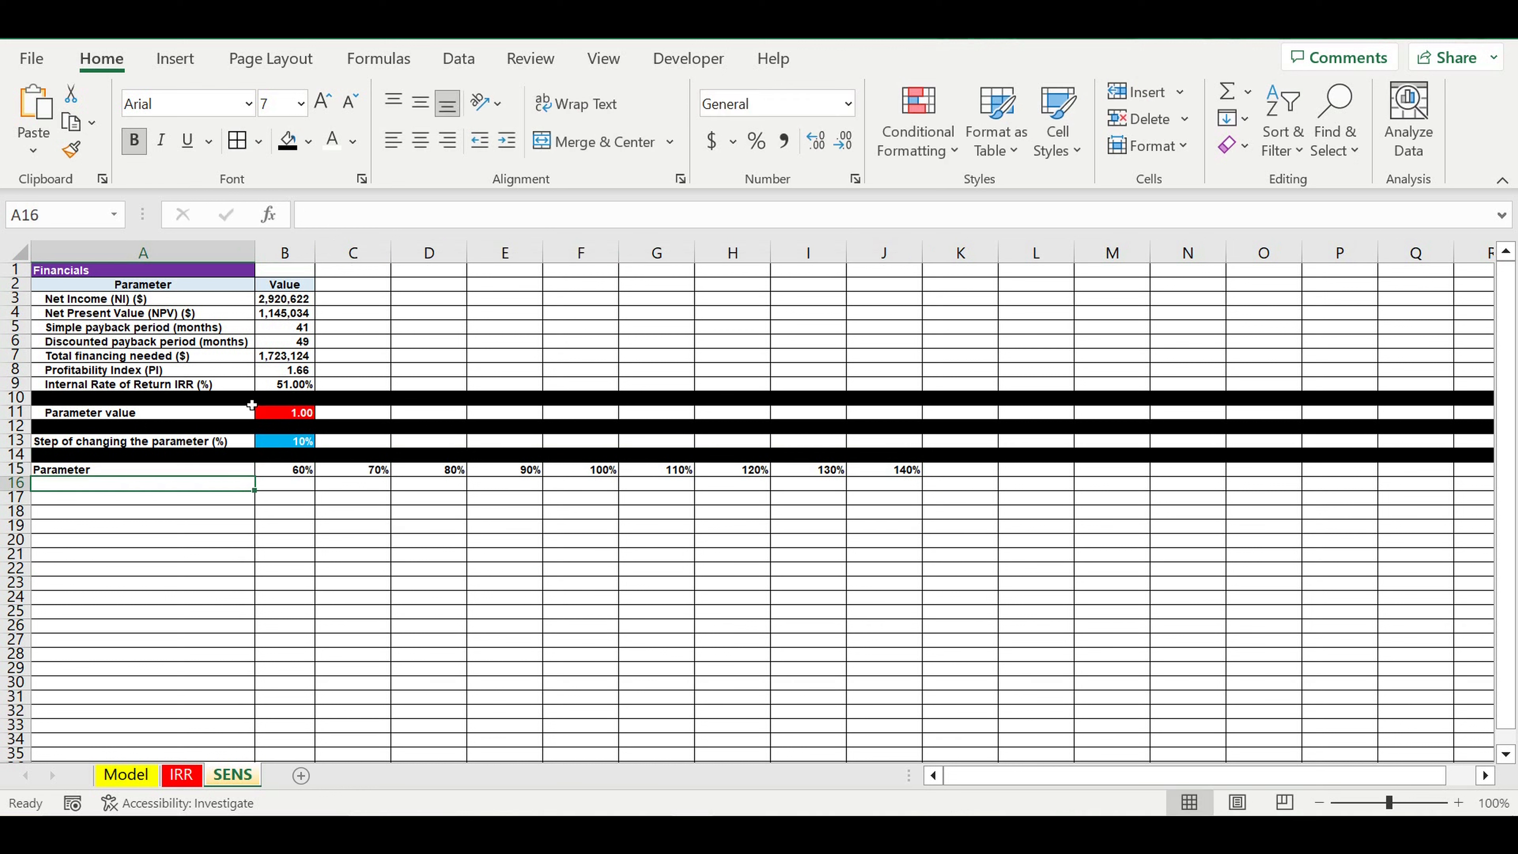
- Link cell A16 to the first financial parameter name with =A3 and fill the formula down to A22
{"action": "type", "text": "="}
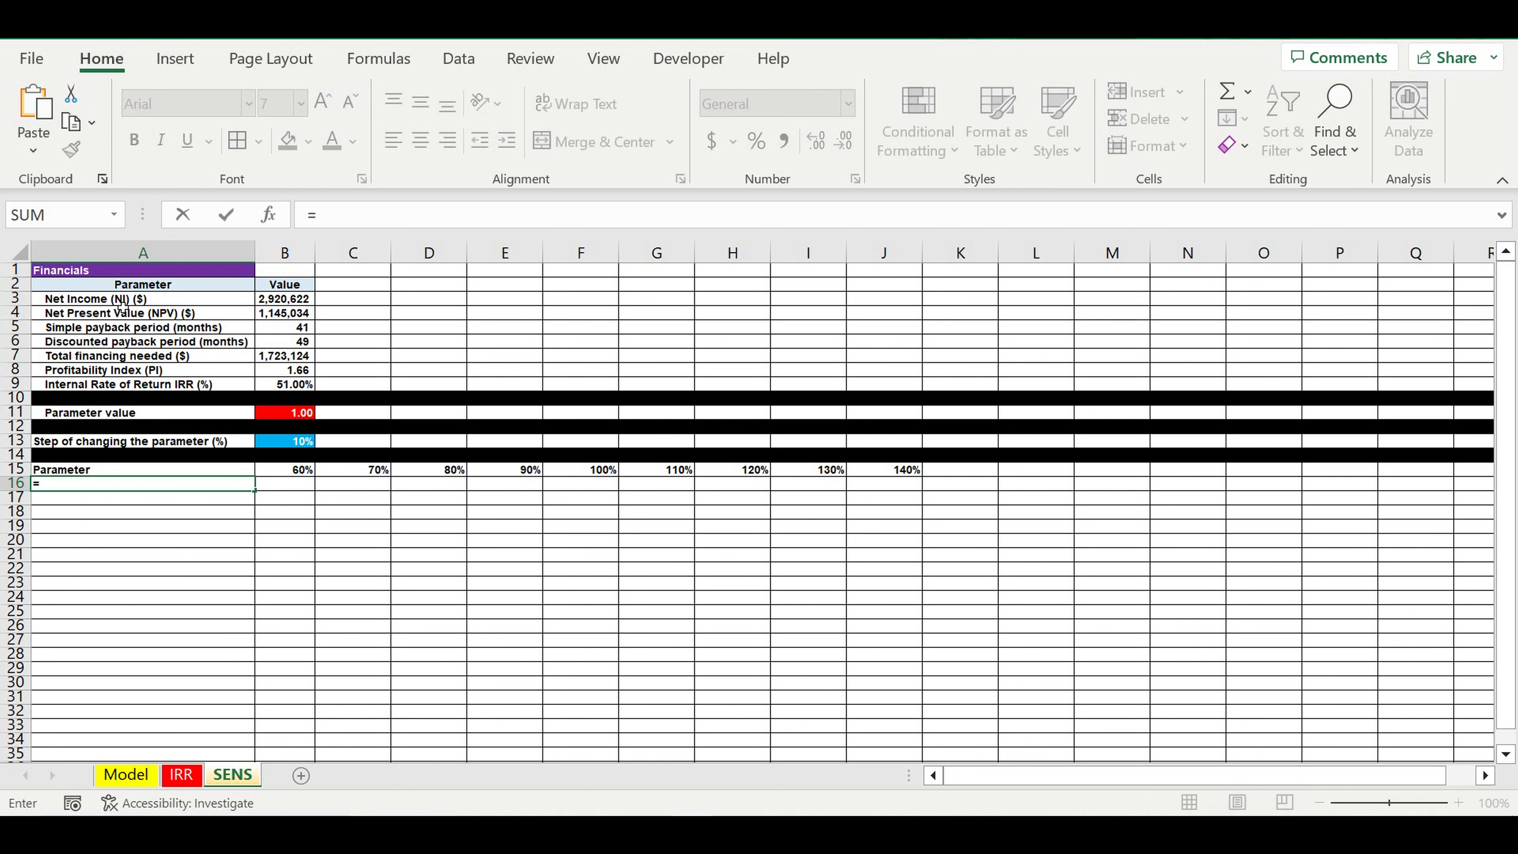
{"action": "left_click", "coordinate": [123, 305]}
{"action": "key", "text": "Return"}
{"action": "left_click", "coordinate": [118, 487]}
{"action": "left_click_drag", "start_coordinate": [262, 498], "coordinate": [258, 573]}
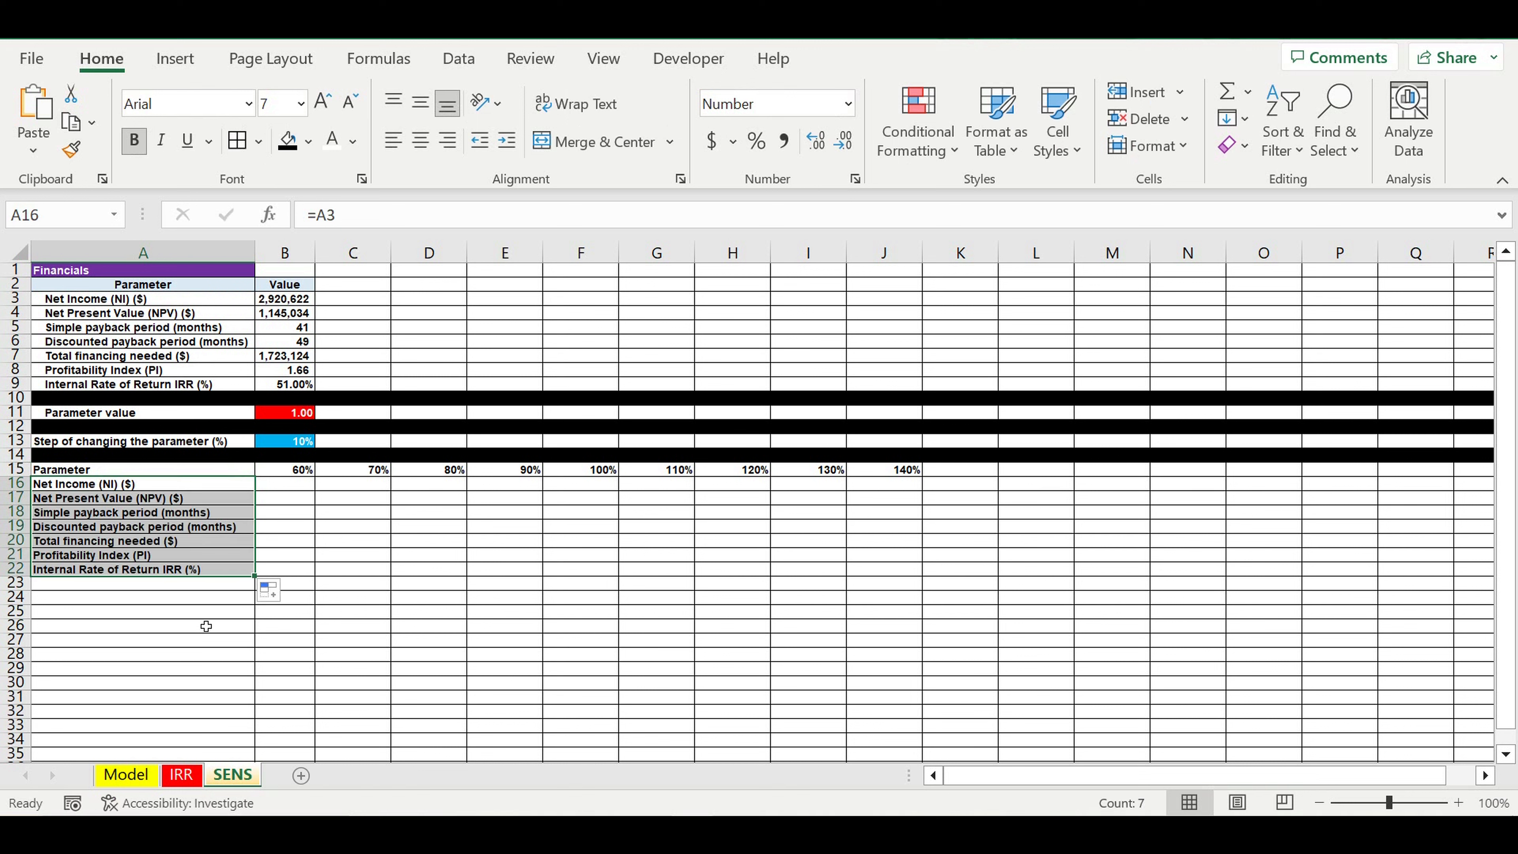
- Fill row 23 black as a divider below the list of parameter names
{"action": "left_click", "coordinate": [15, 584]}
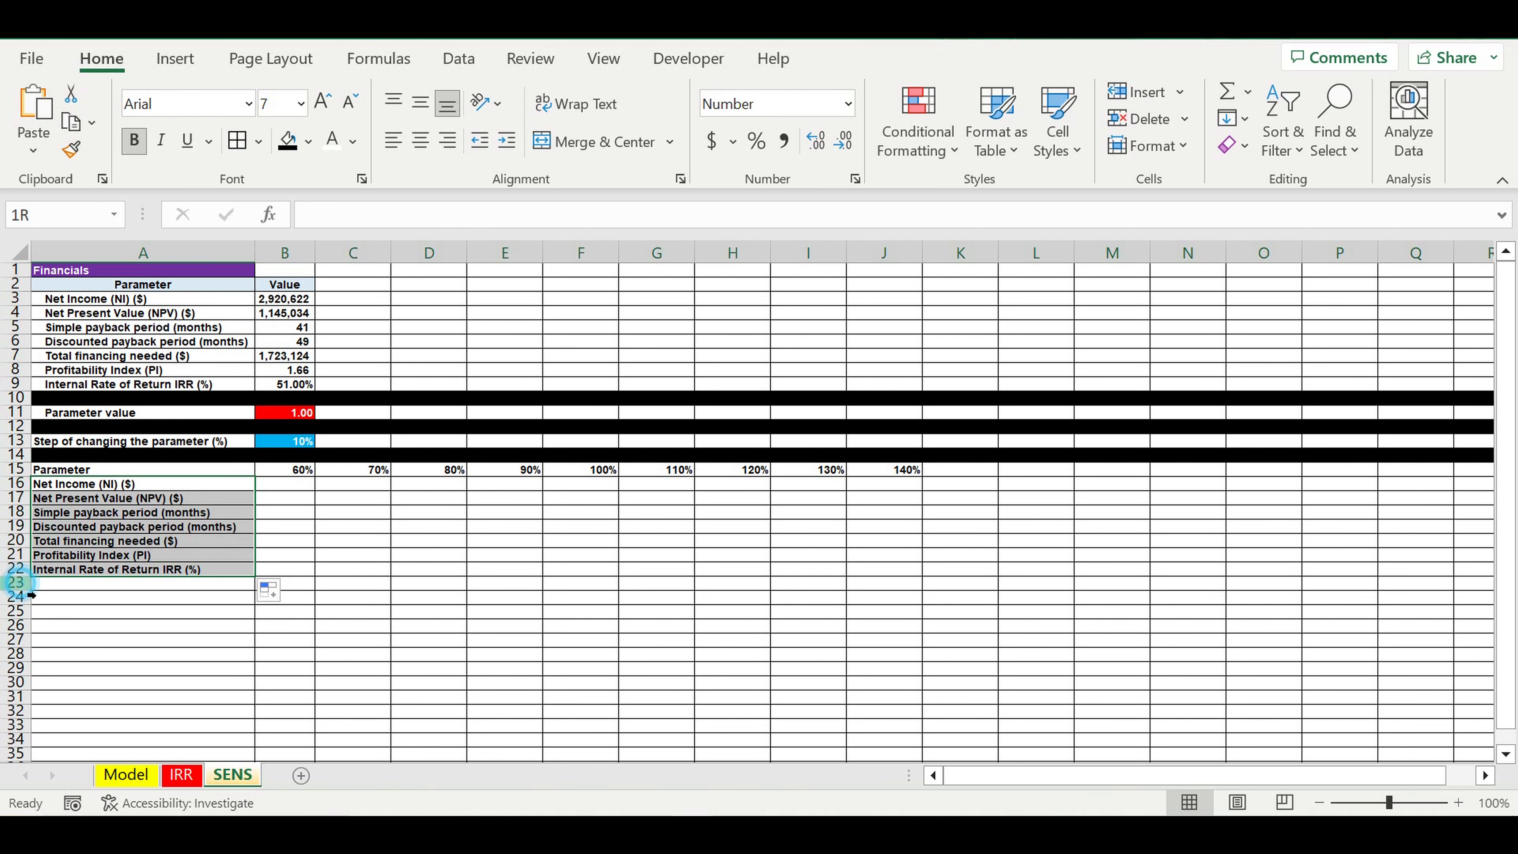
{"action": "left_click", "coordinate": [310, 142]}
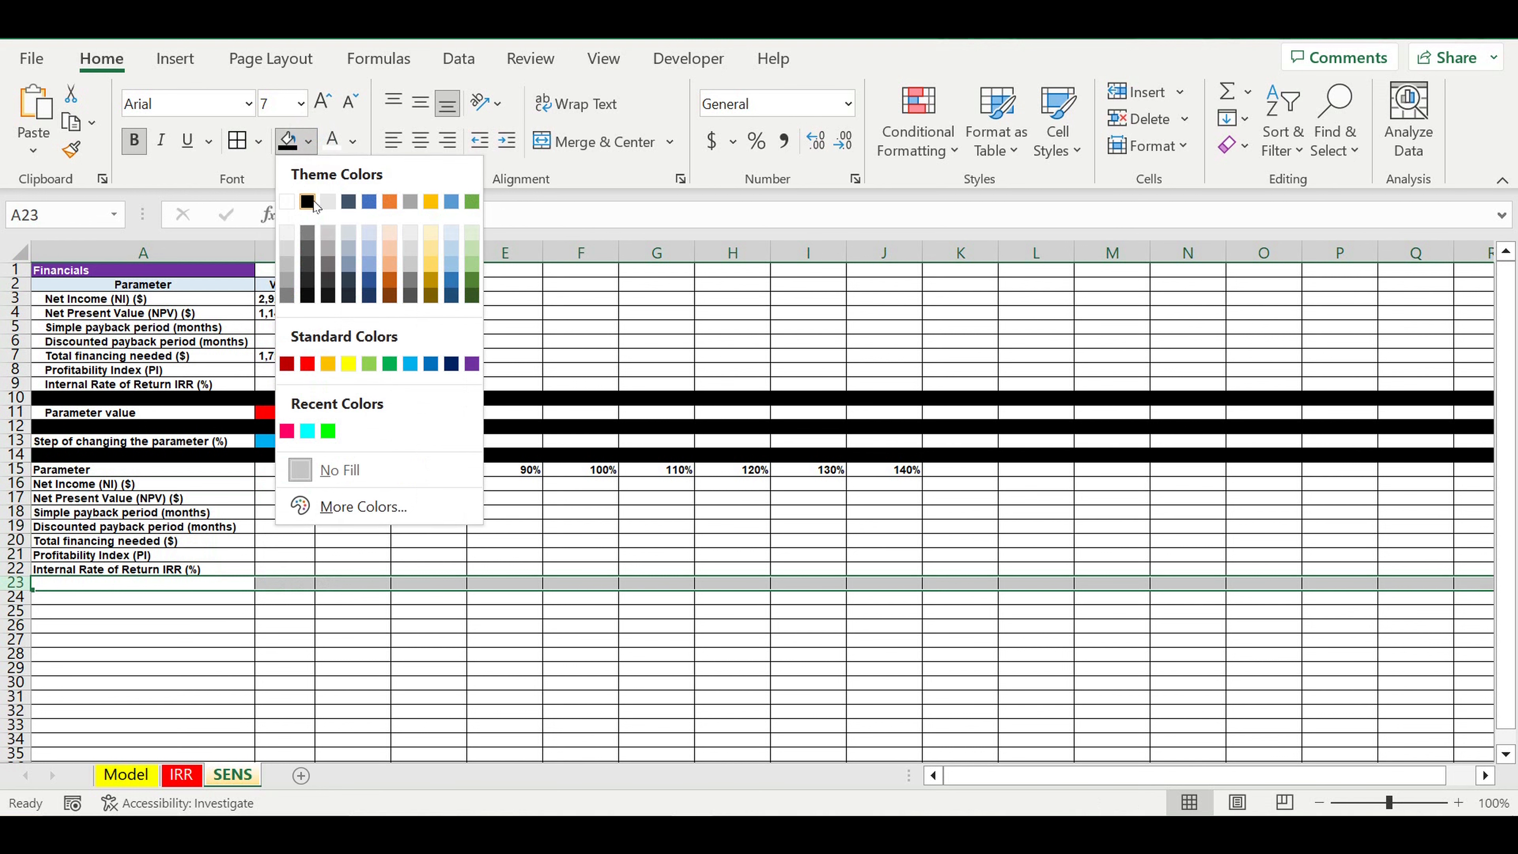
{"action": "left_click", "coordinate": [314, 202]}
- Center the "Parameter" heading in cell A15 and give the cell an orange fill
{"action": "left_click", "coordinate": [204, 470]}
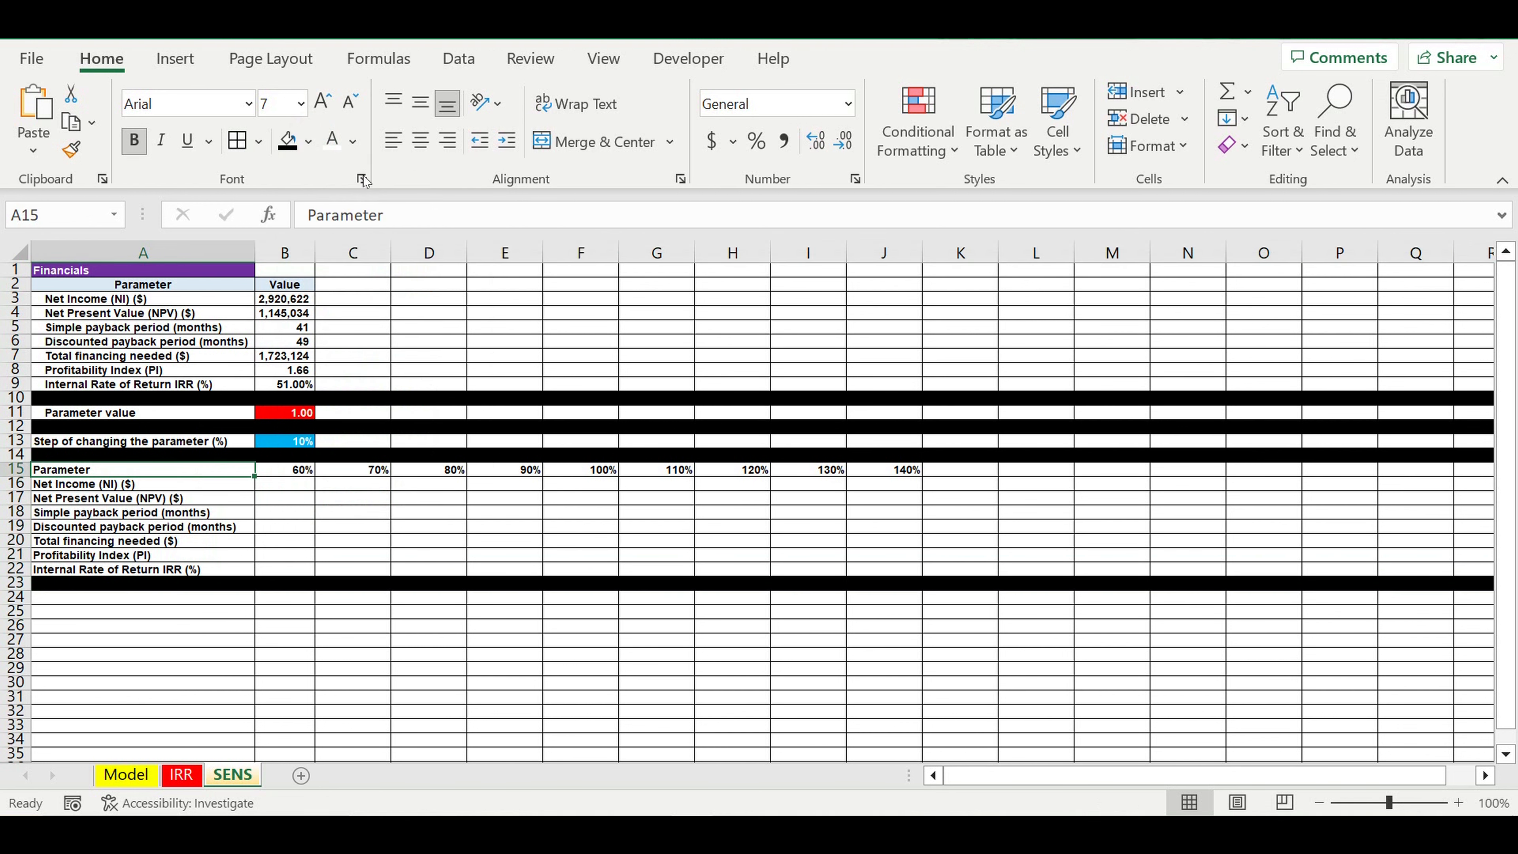
{"action": "left_click", "coordinate": [419, 142]}
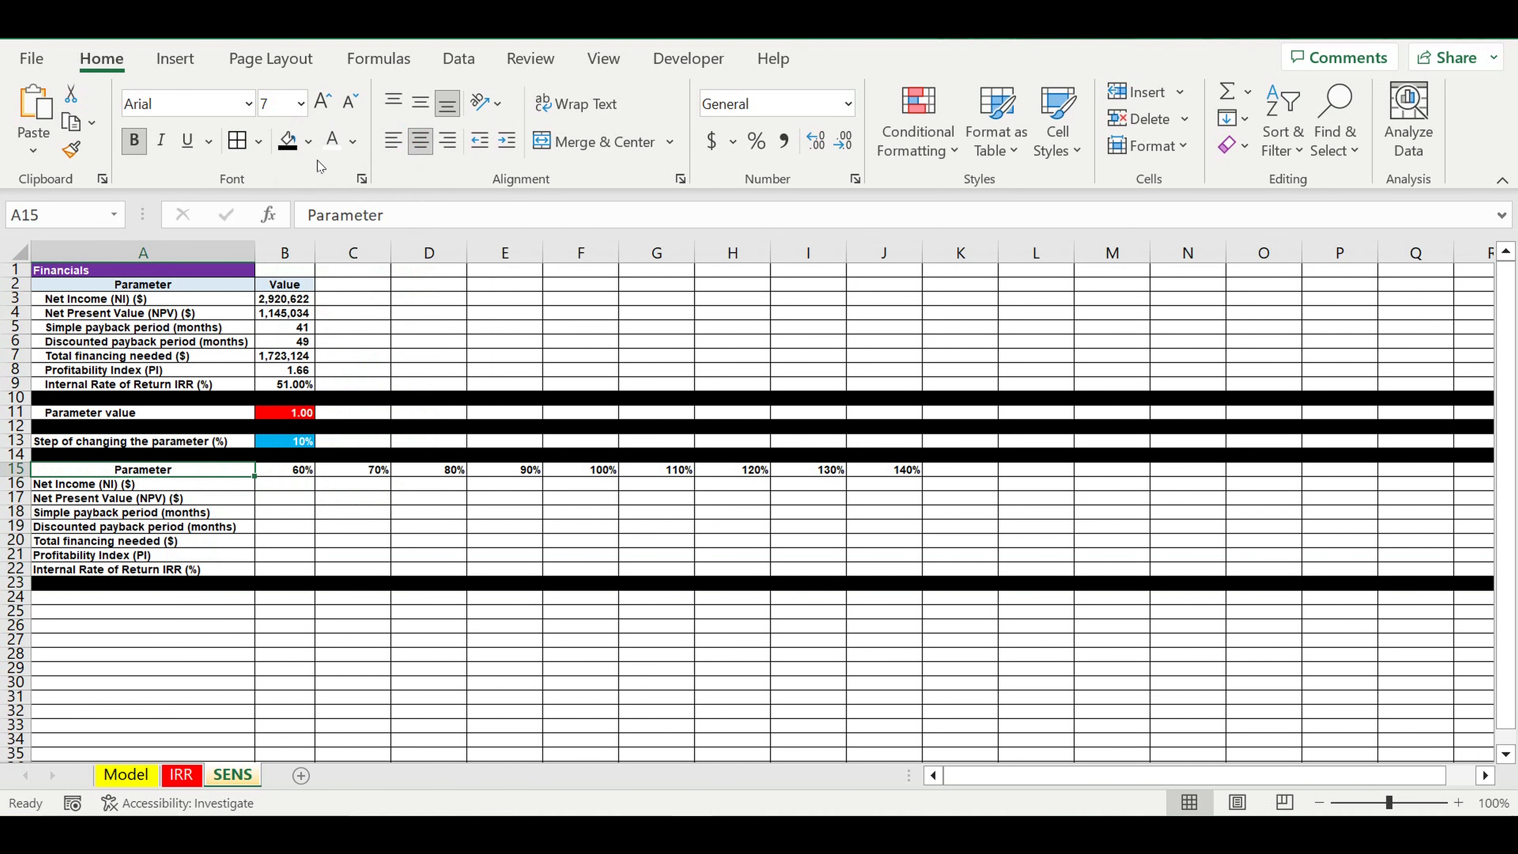
{"action": "left_click", "coordinate": [308, 142]}
{"action": "left_click", "coordinate": [340, 361]}
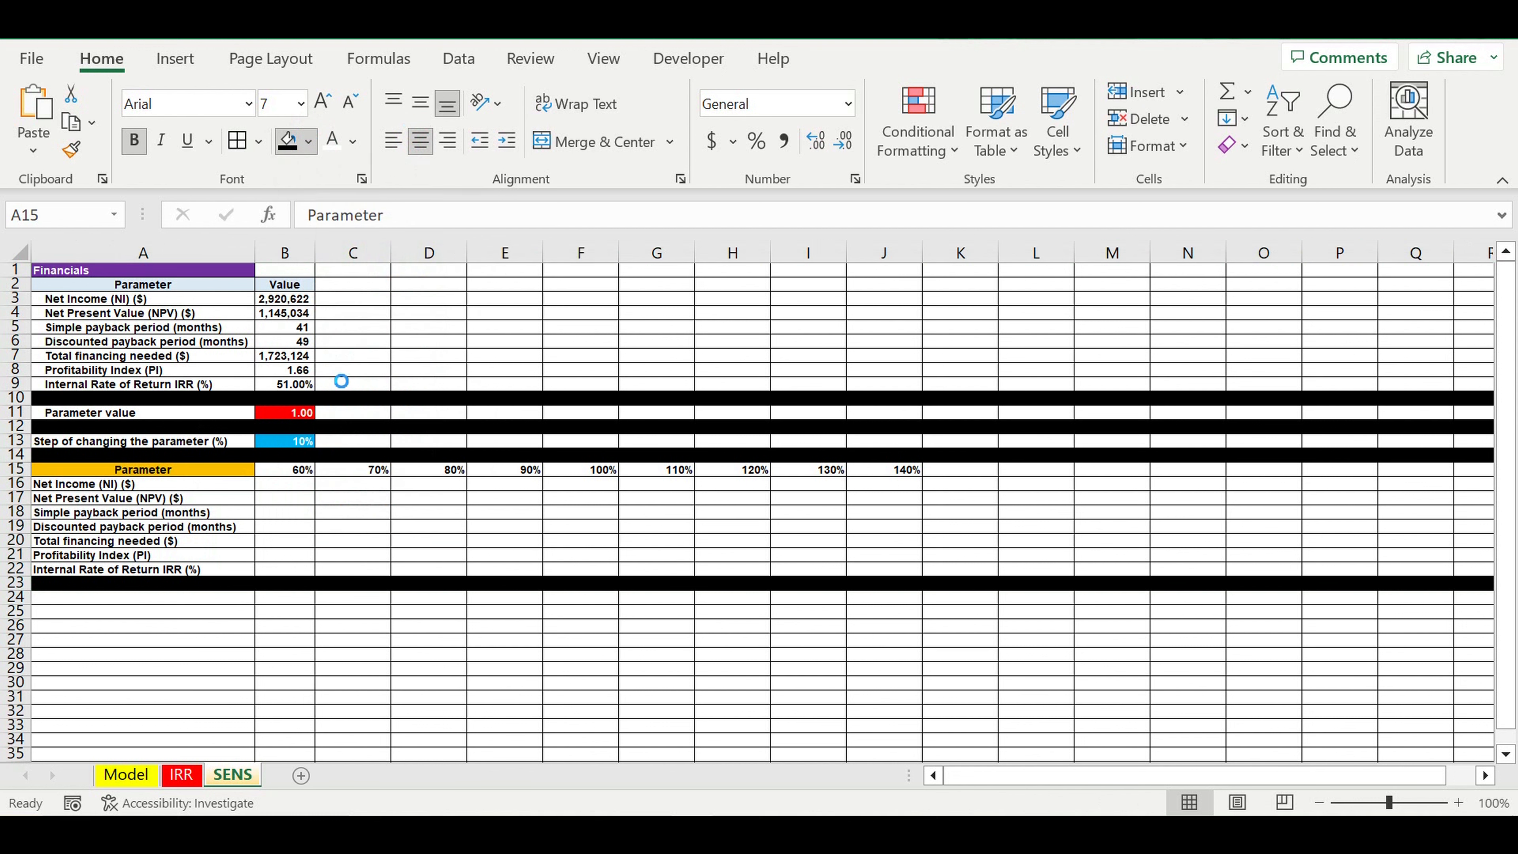
{"action": "left_click", "coordinate": [406, 542]}
- Center the percentages in B15:J15 and give them the lightest gold theme fill
{"action": "left_click_drag", "start_coordinate": [908, 473], "coordinate": [287, 472]}
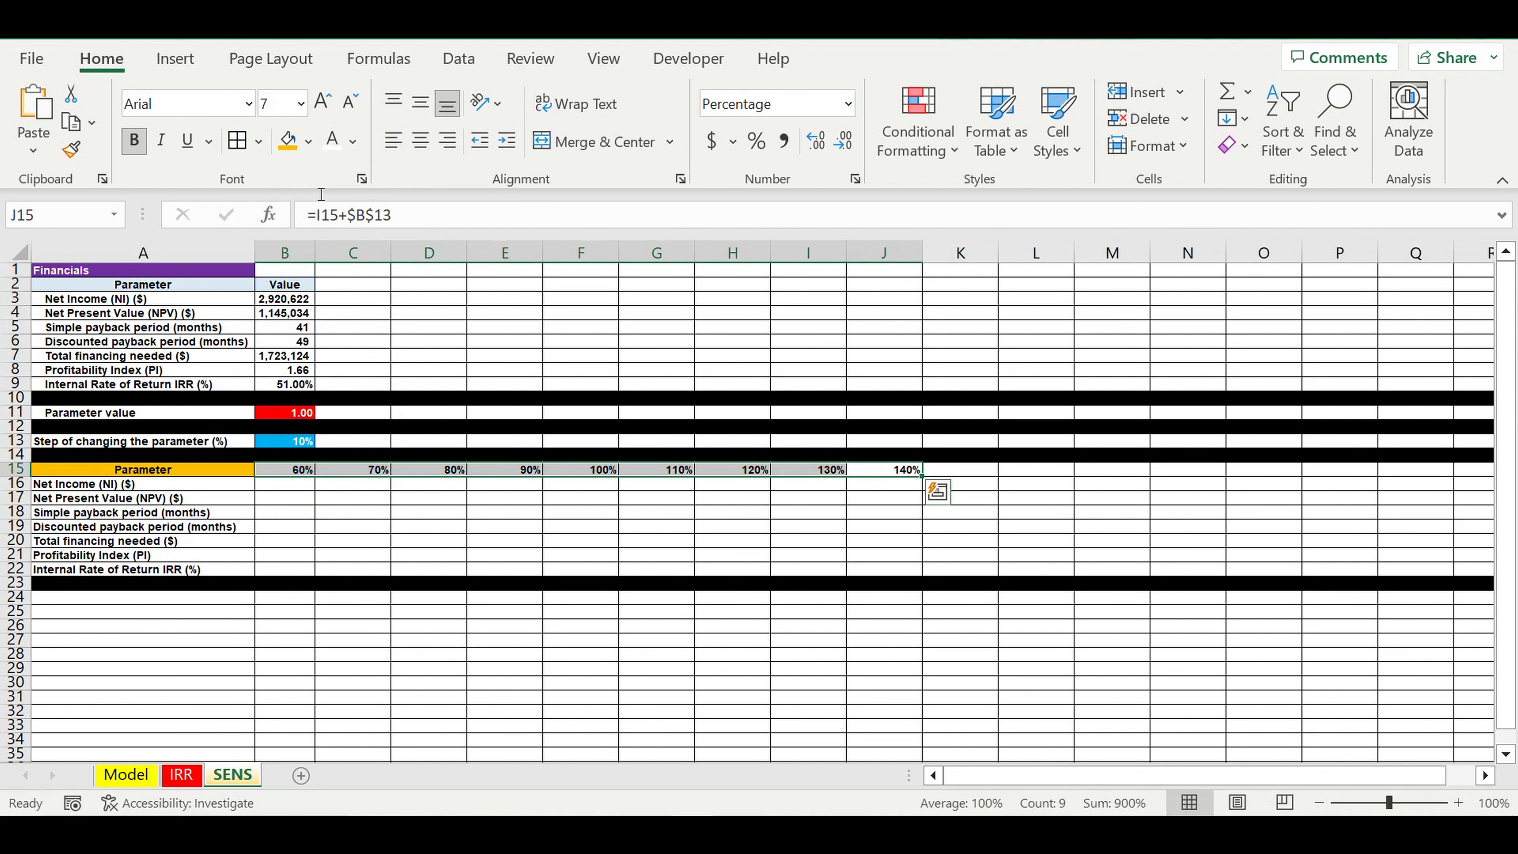
{"action": "left_click", "coordinate": [422, 141]}
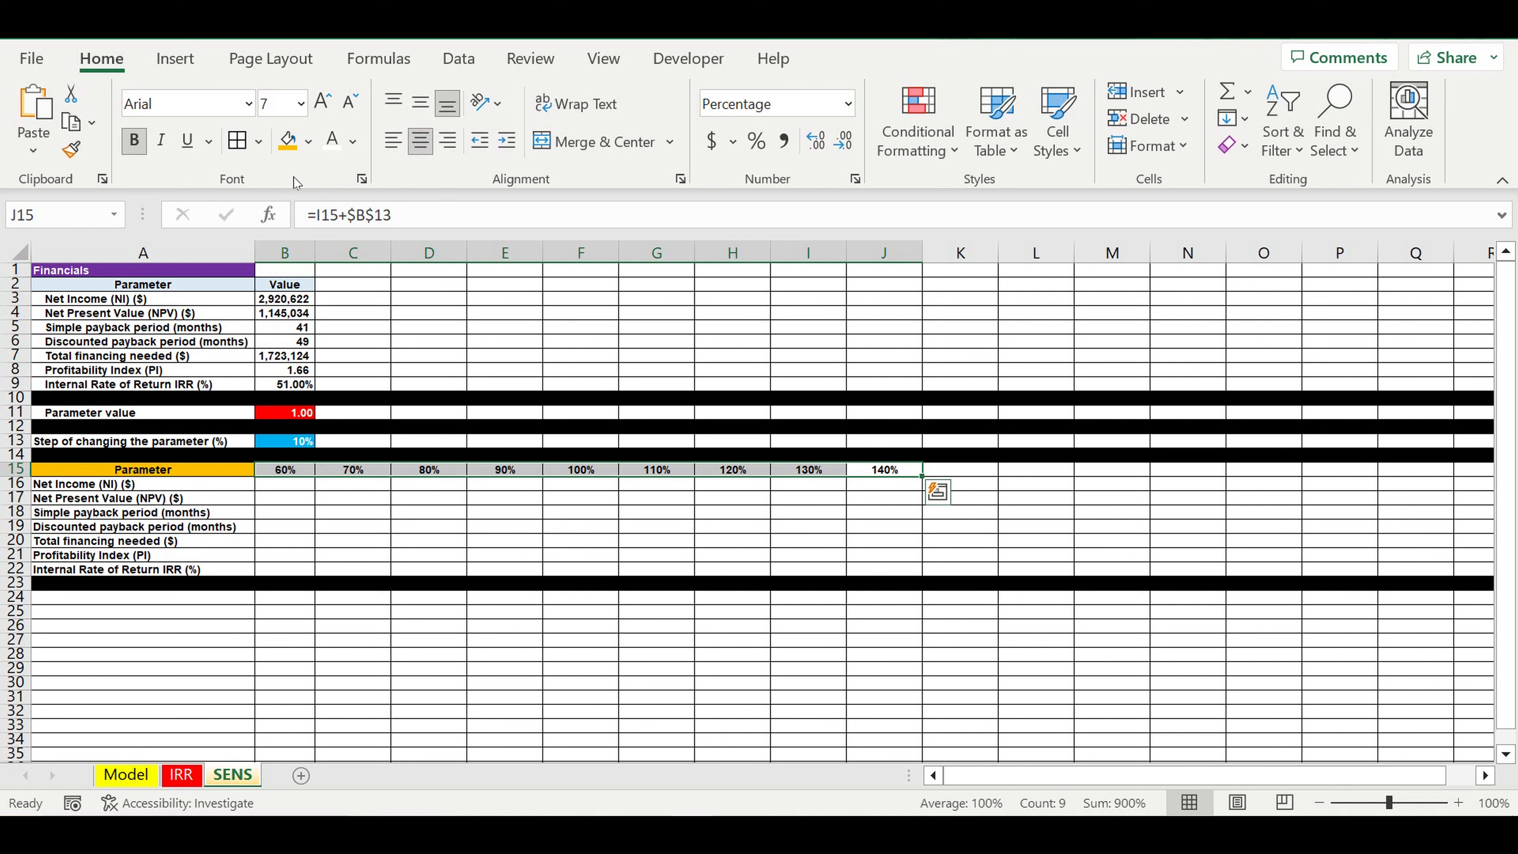
{"action": "left_click", "coordinate": [310, 141]}
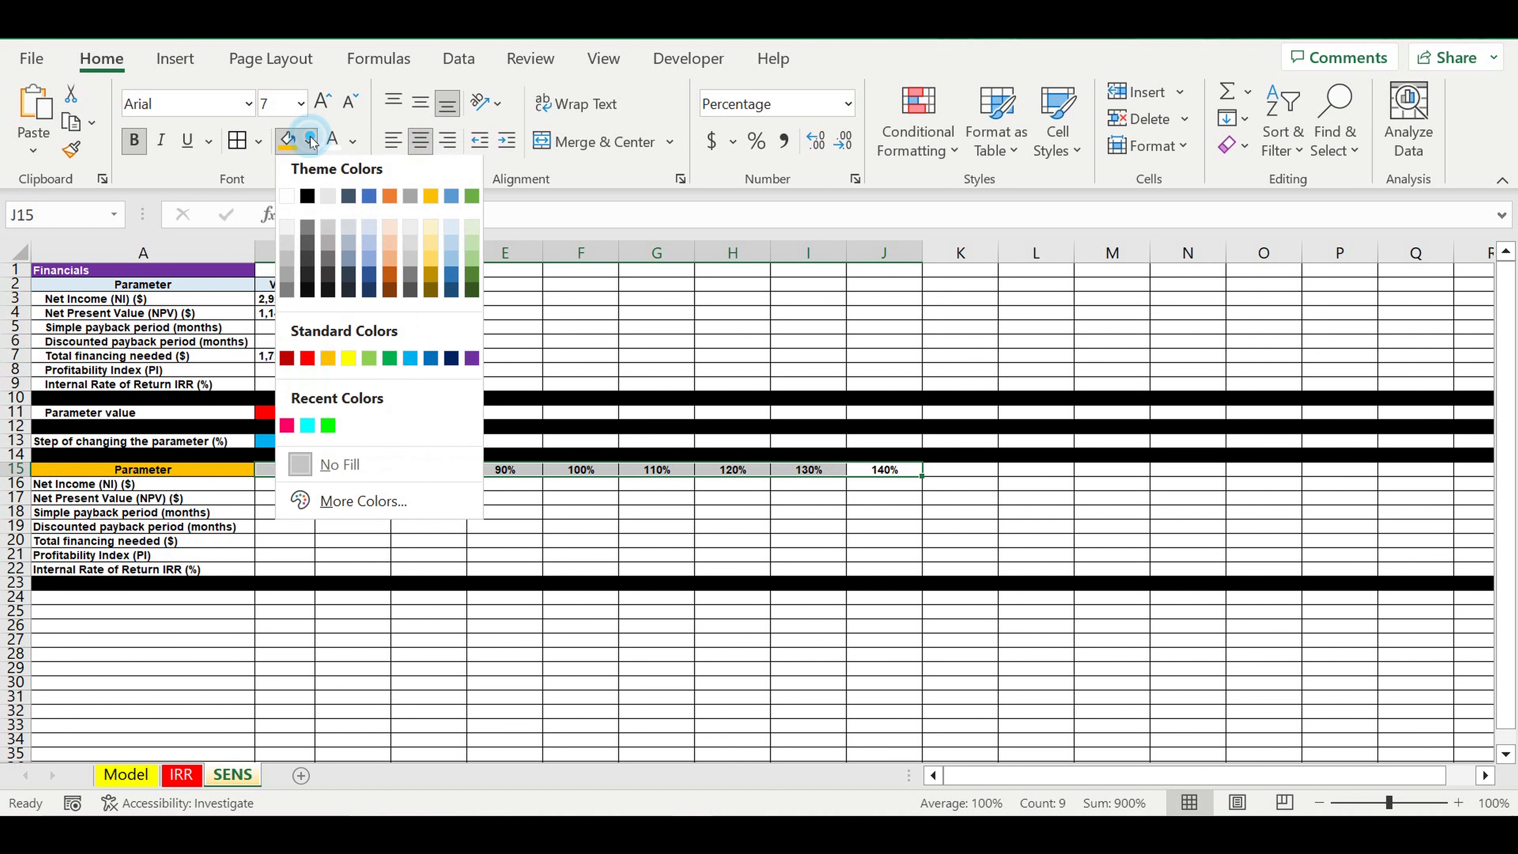
{"action": "left_click", "coordinate": [430, 234]}
{"action": "left_click", "coordinate": [487, 542]}
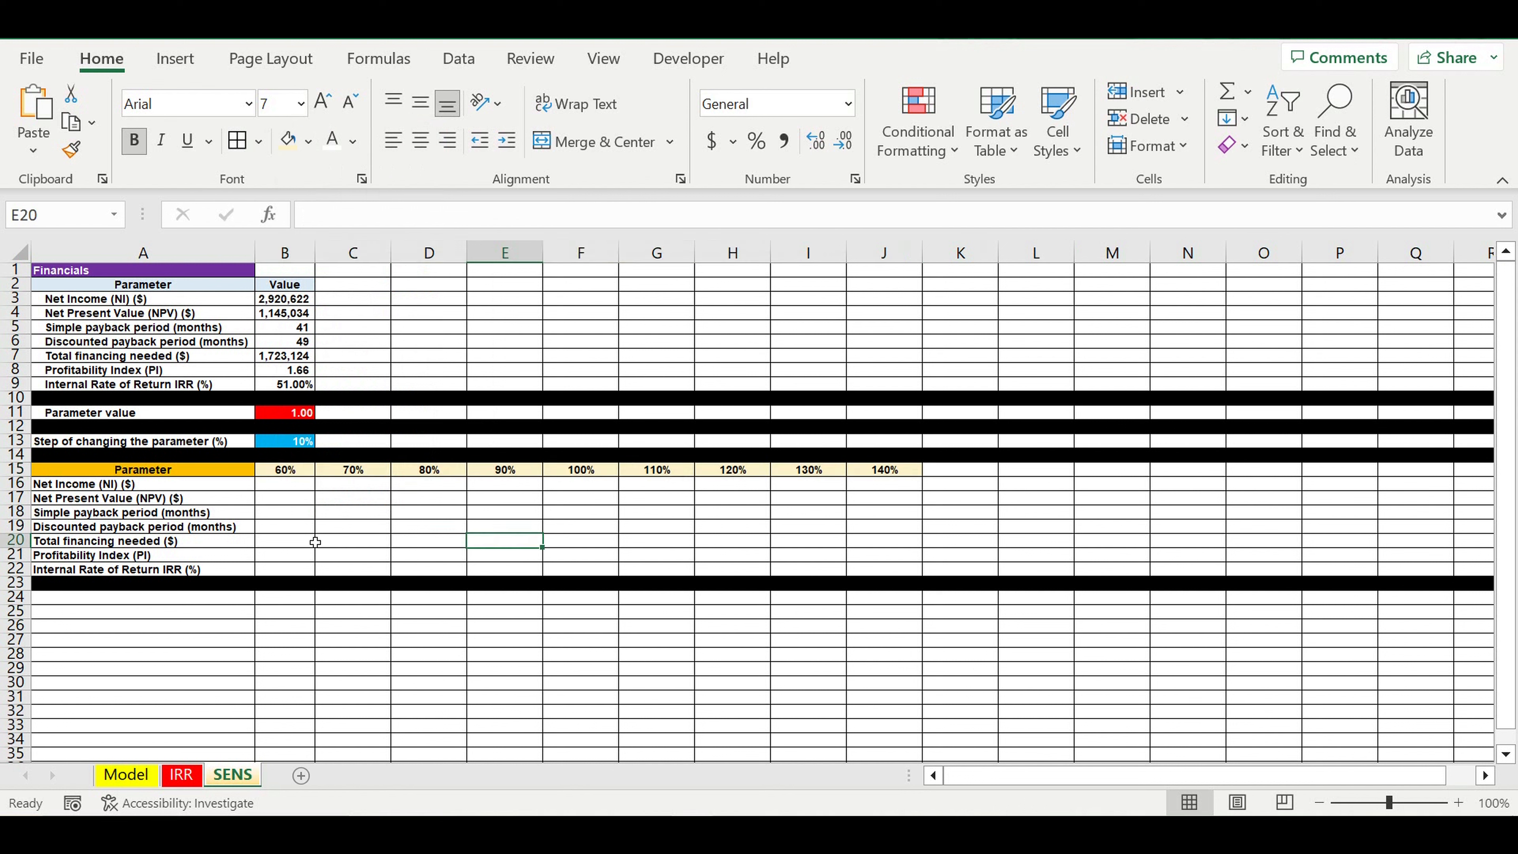
{"action": "left_click_drag", "start_coordinate": [565, 488], "coordinate": [813, 499]}
{"action": "left_click_drag", "start_coordinate": [517, 484], "coordinate": [302, 485]}
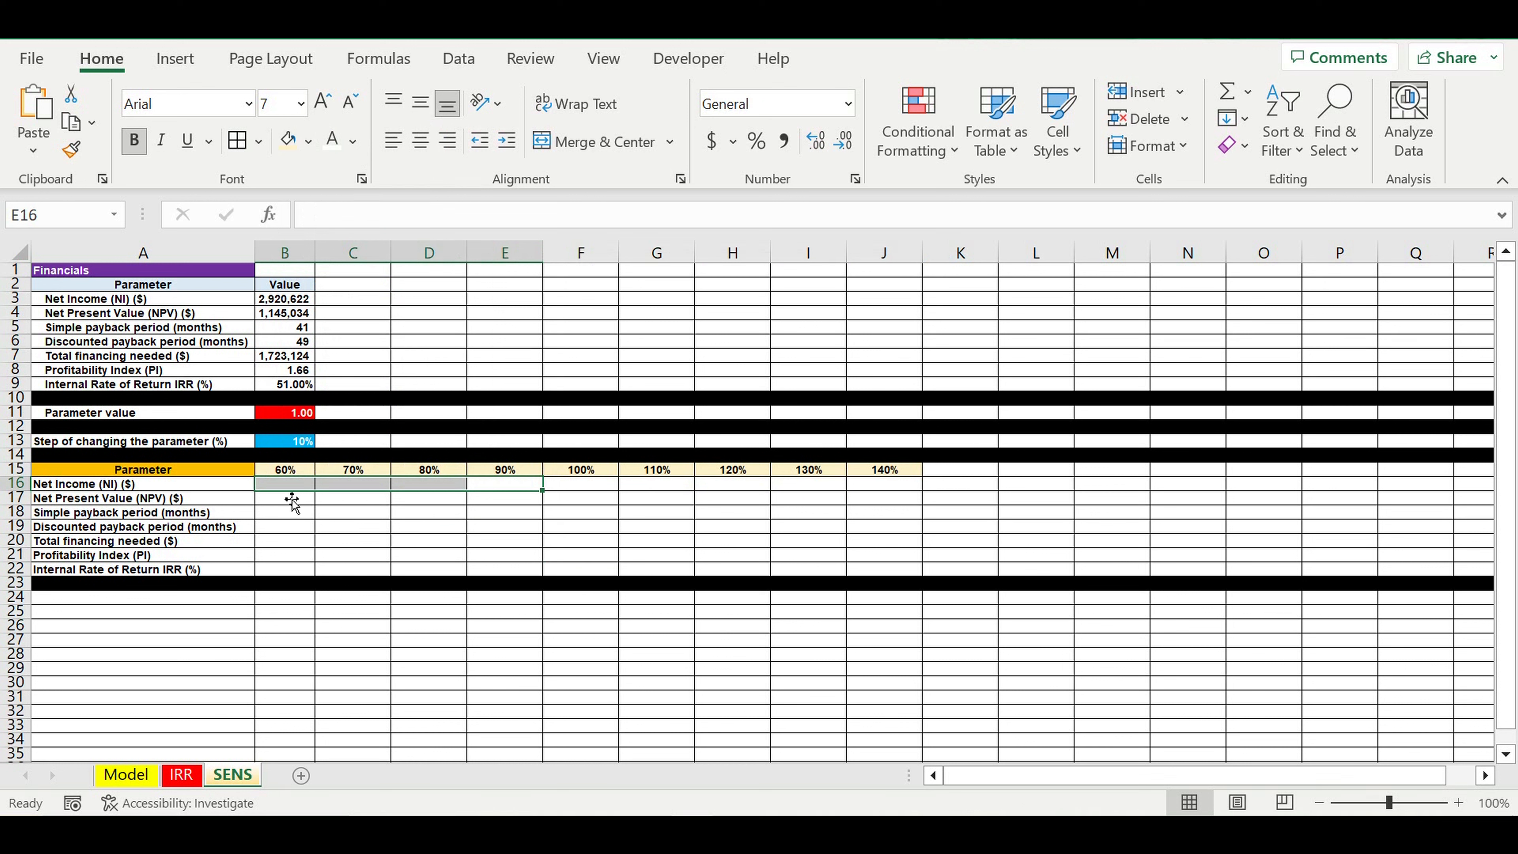
{"action": "left_click", "coordinate": [288, 482]}
{"action": "left_click_drag", "start_coordinate": [295, 498], "coordinate": [287, 569]}
{"action": "left_click_drag", "start_coordinate": [349, 485], "coordinate": [353, 568]}
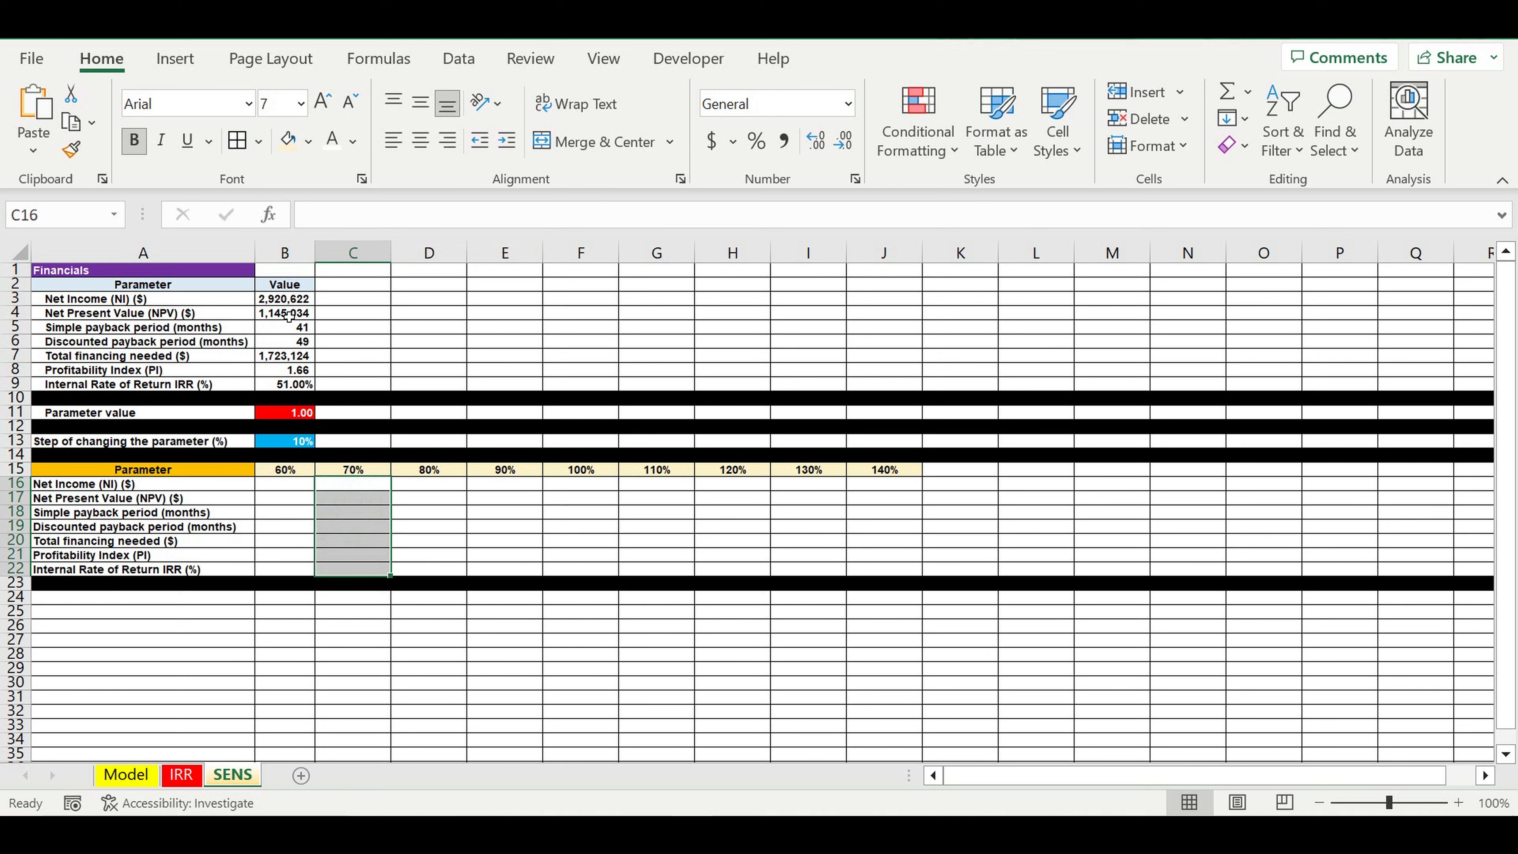
{"action": "left_click_drag", "start_coordinate": [293, 299], "coordinate": [290, 386]}
{"action": "left_click_drag", "start_coordinate": [426, 484], "coordinate": [403, 557]}
- Indent the linked parameter names in A16:A22 by one level
{"action": "left_click_drag", "start_coordinate": [102, 488], "coordinate": [103, 570]}
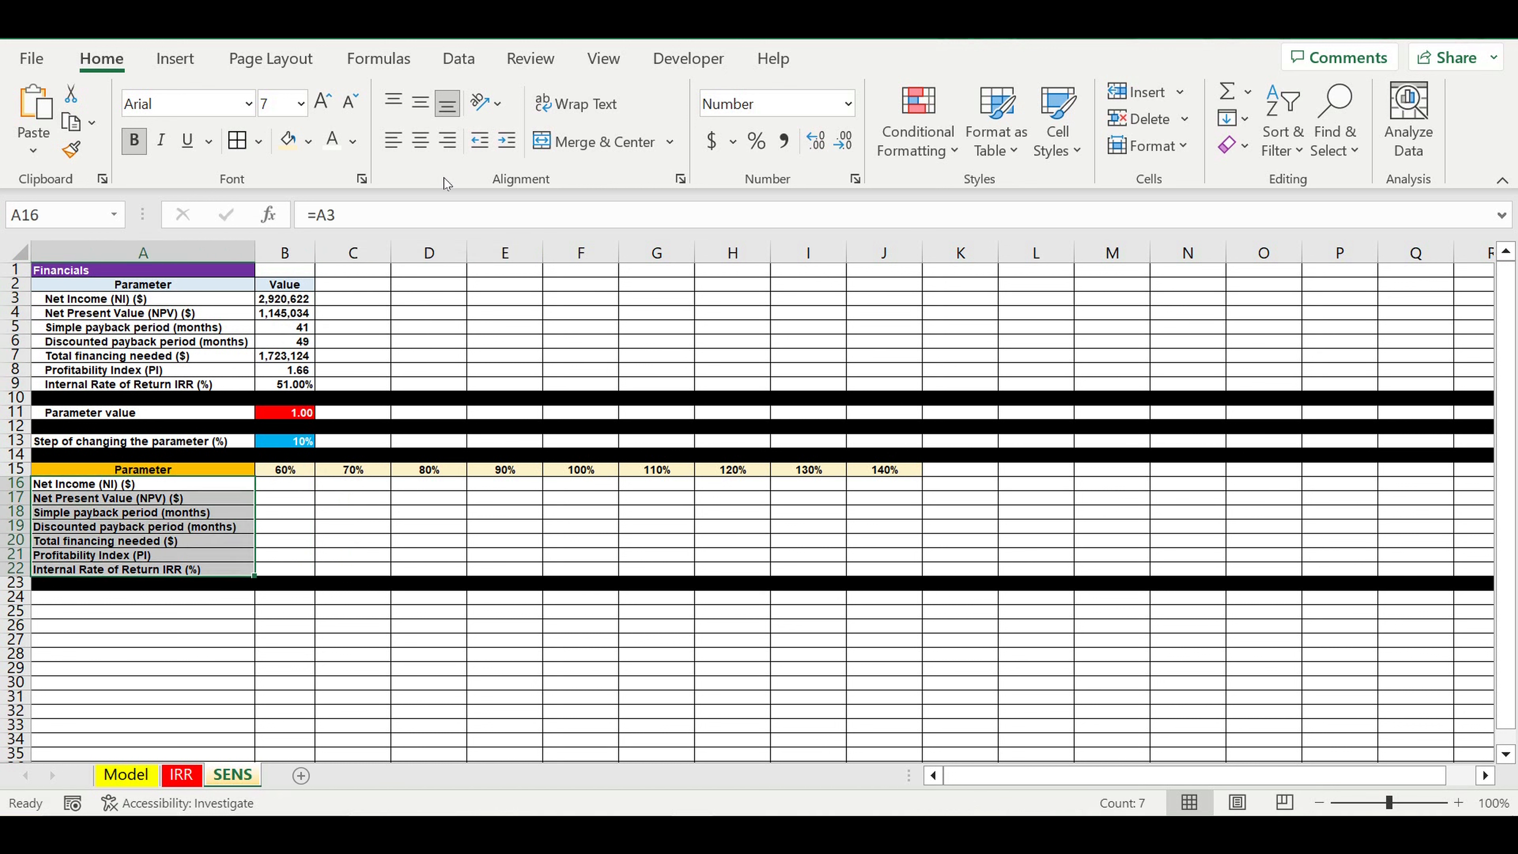
{"action": "left_click", "coordinate": [507, 146]}
{"action": "left_click", "coordinate": [434, 646]}
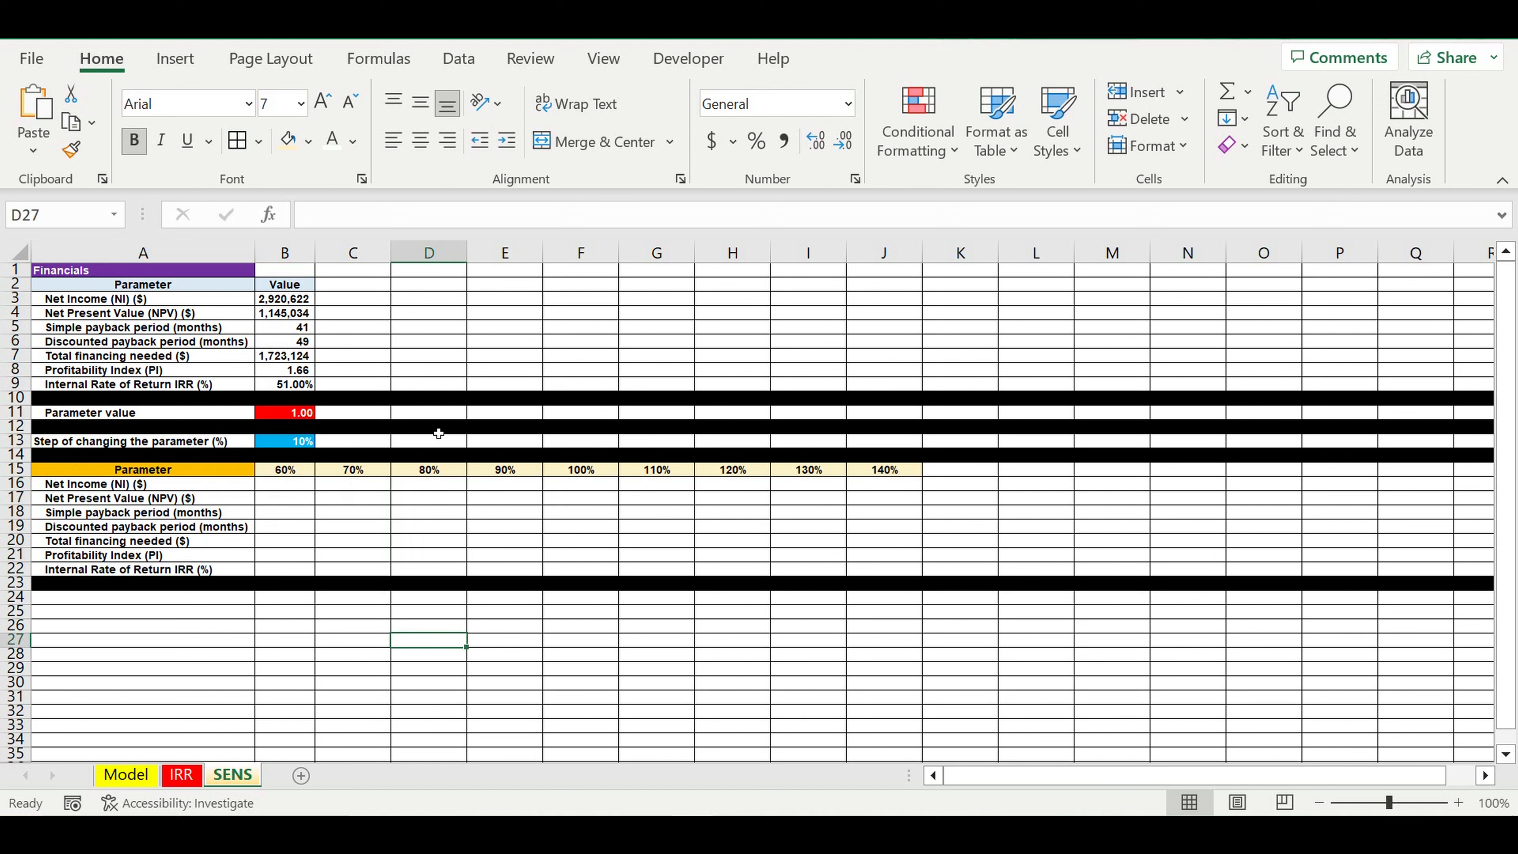
- Copy the financial results in B3:B9 and paste only their formatting onto B16:B22
{"action": "left_click_drag", "start_coordinate": [289, 301], "coordinate": [290, 386]}
{"action": "right_click", "coordinate": [299, 317]}
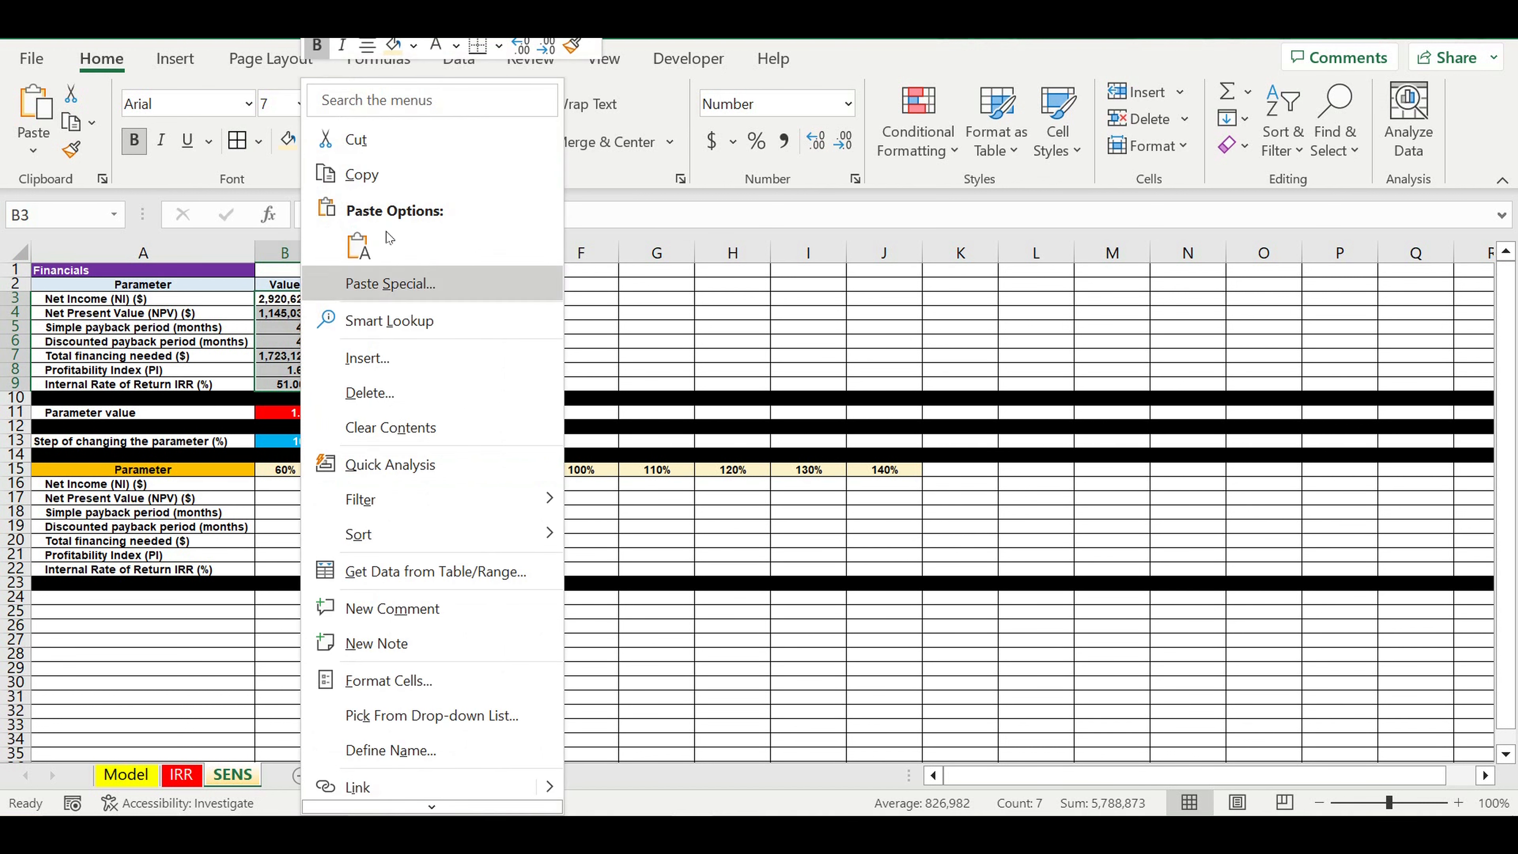
{"action": "left_click", "coordinate": [362, 174]}
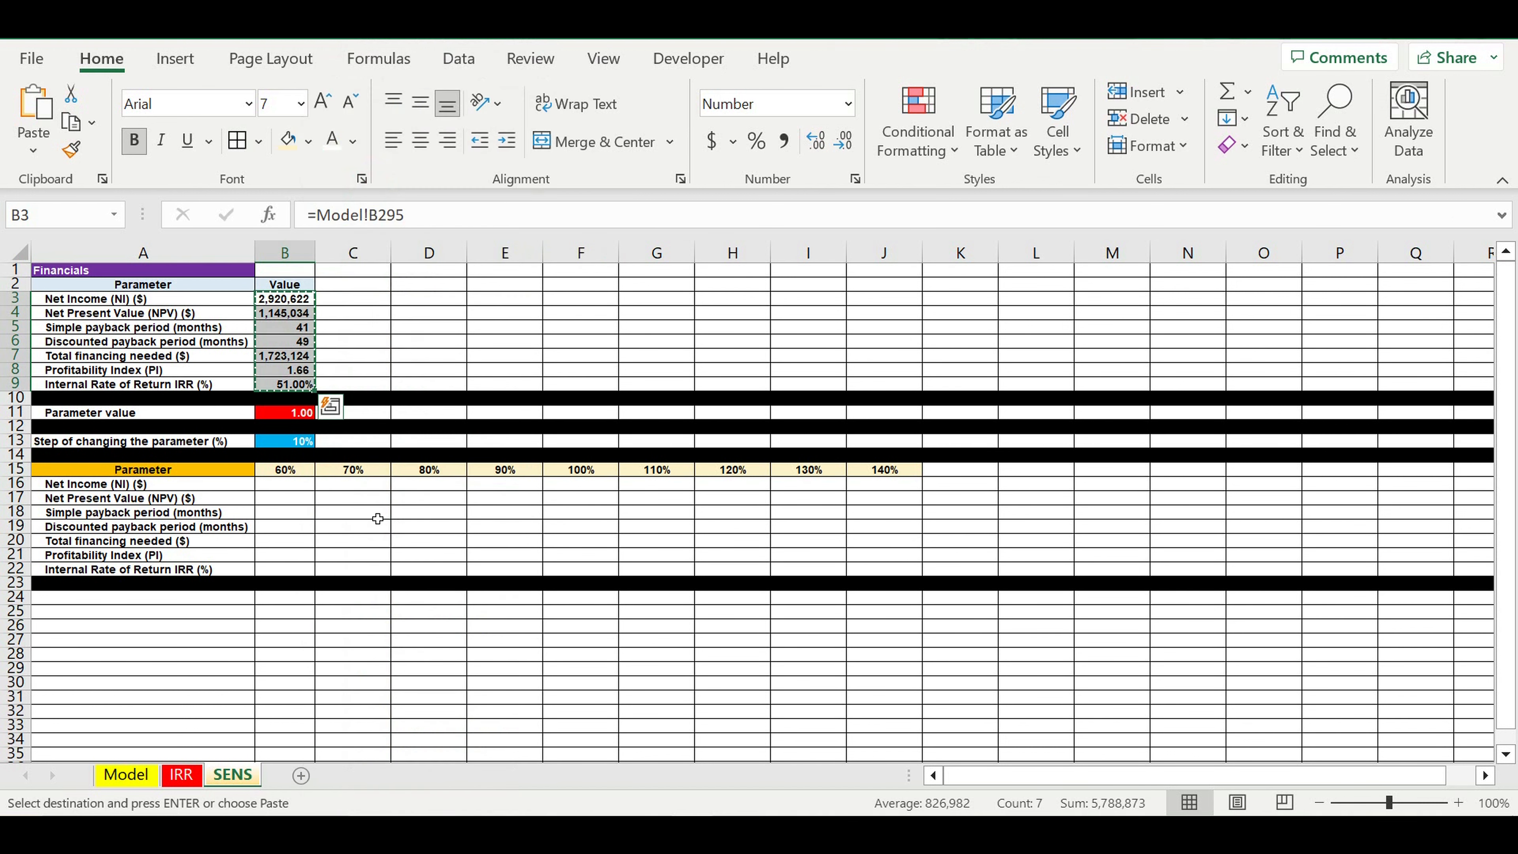
{"action": "left_click", "coordinate": [296, 489]}
{"action": "right_click", "coordinate": [290, 486]}
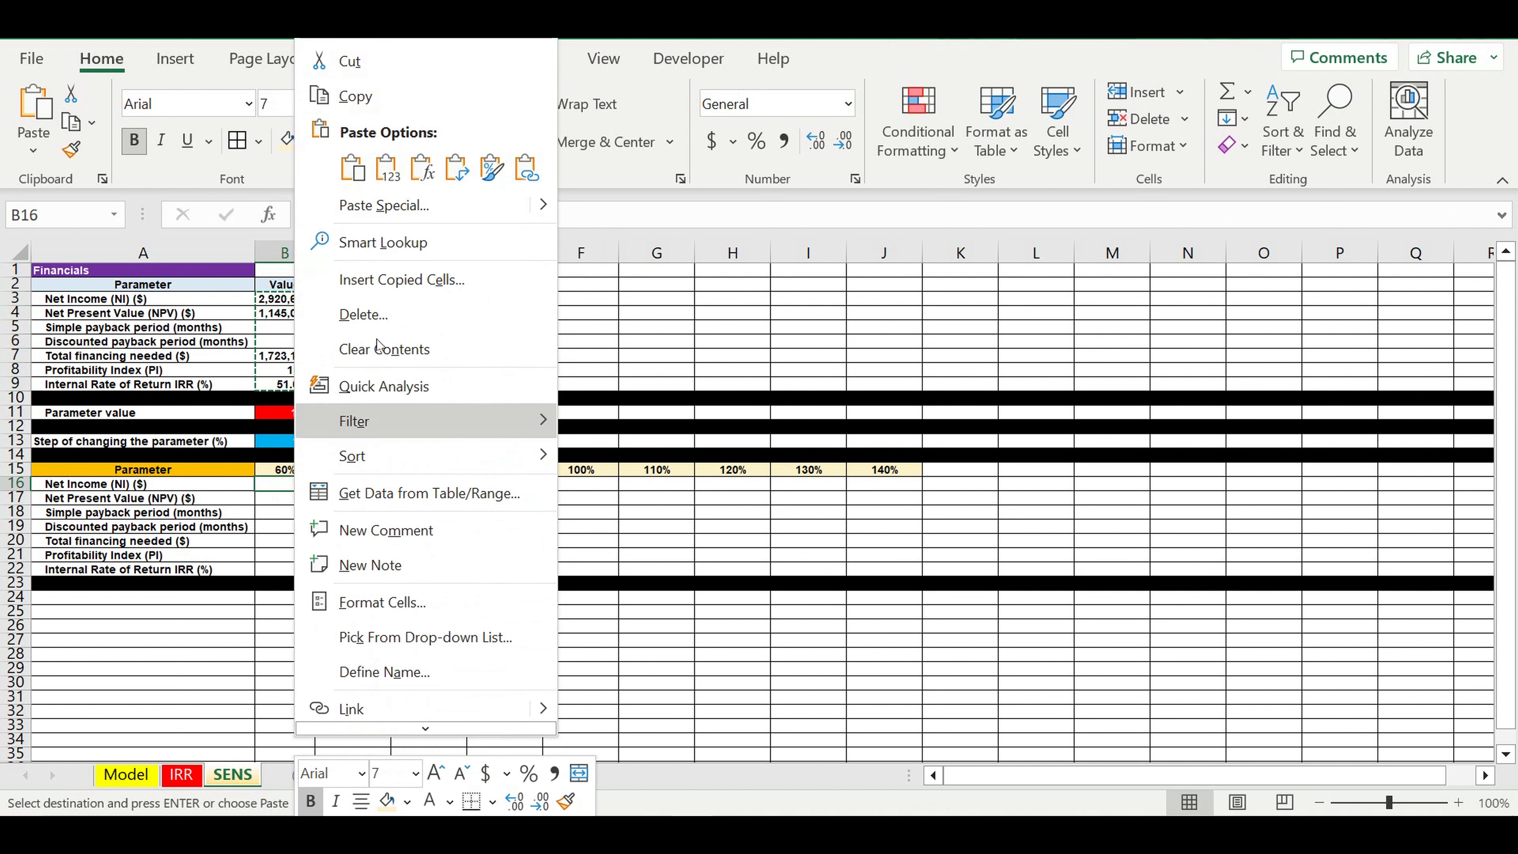
{"action": "left_click", "coordinate": [489, 170]}
- Extend the result formatting through column J by pasting values into B16:B22, filling across, and clearing the contents of B16:J22
{"action": "right_click", "coordinate": [289, 496]}
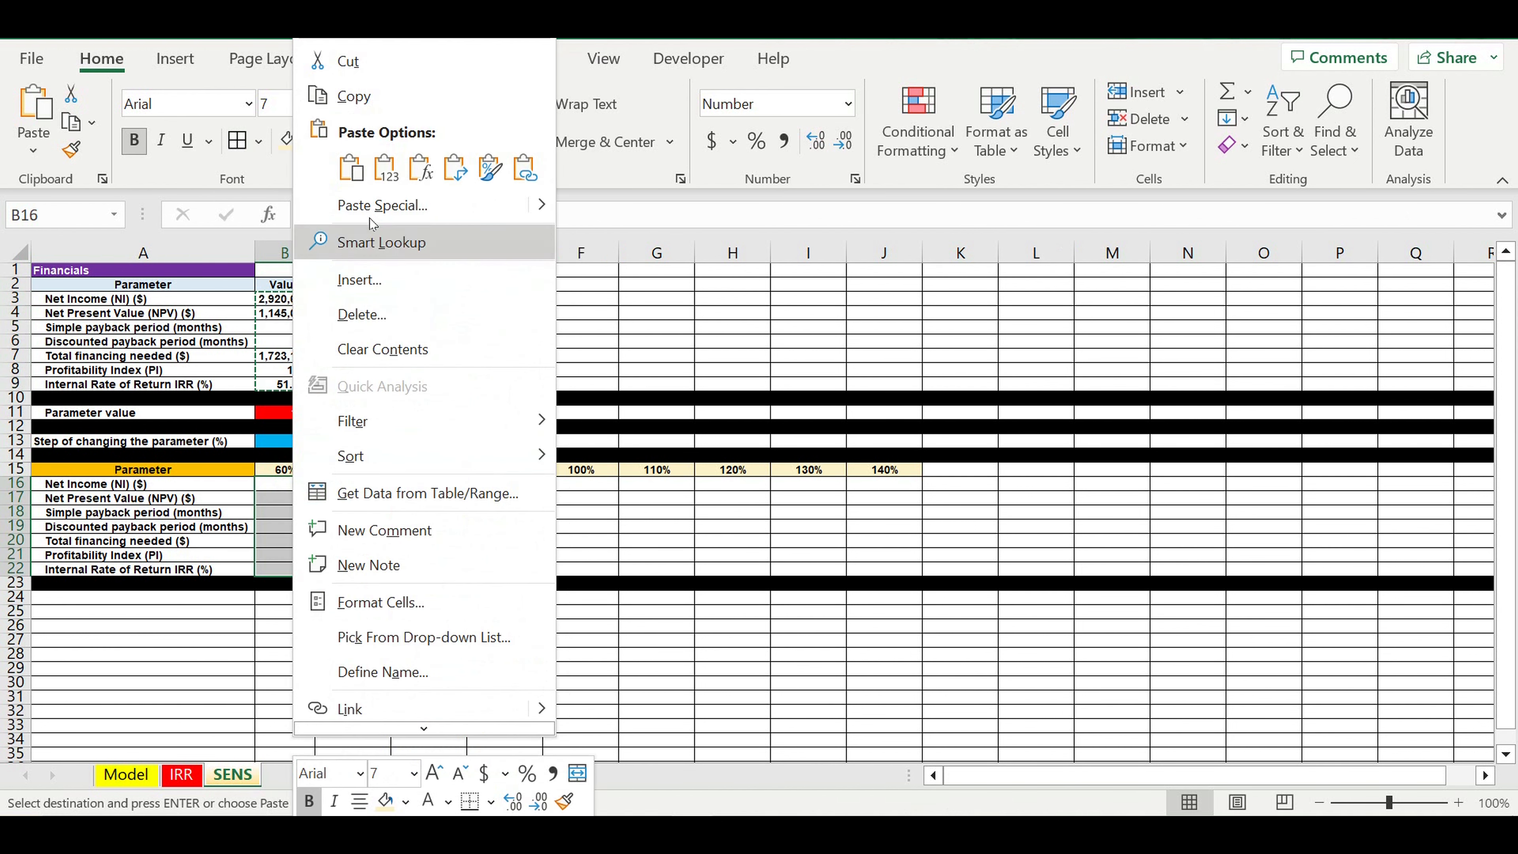
{"action": "left_click", "coordinate": [385, 168]}
{"action": "left_click_drag", "start_coordinate": [315, 575], "coordinate": [923, 541]}
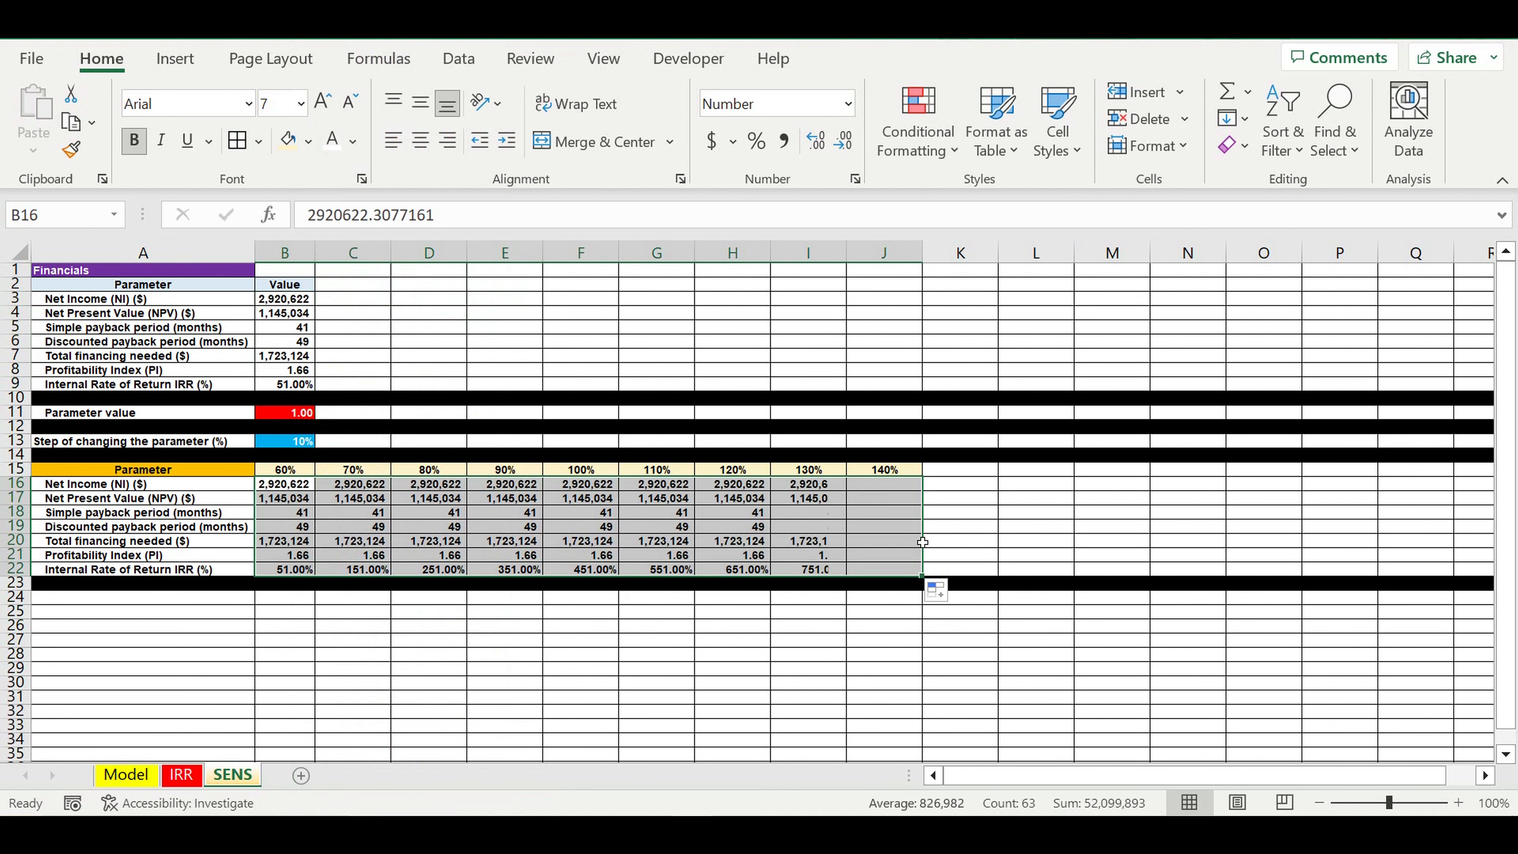
{"action": "key", "text": "Delete"}
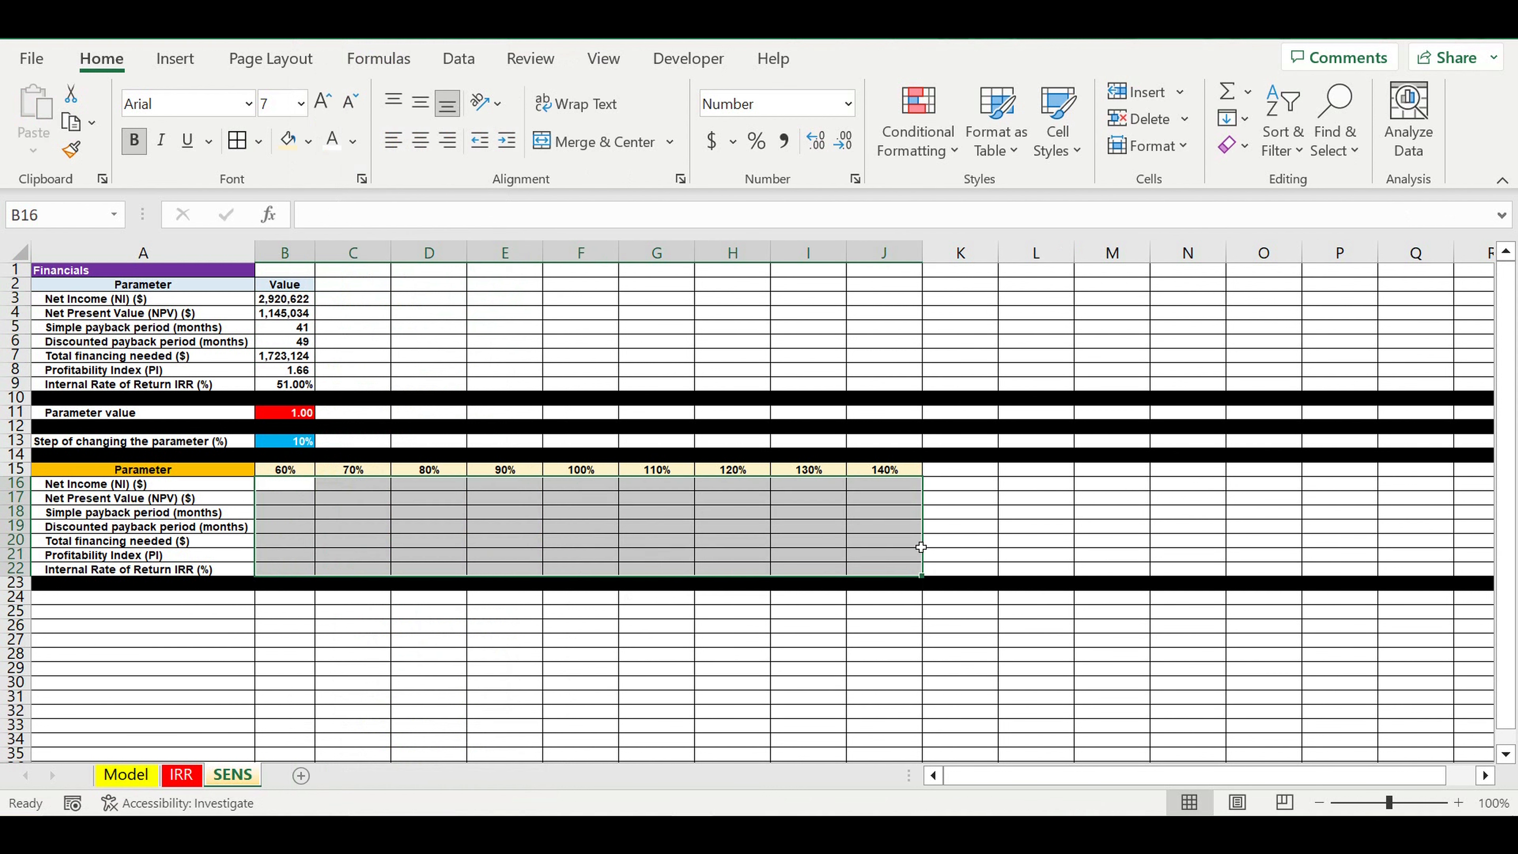
{"action": "left_click", "coordinate": [392, 655]}
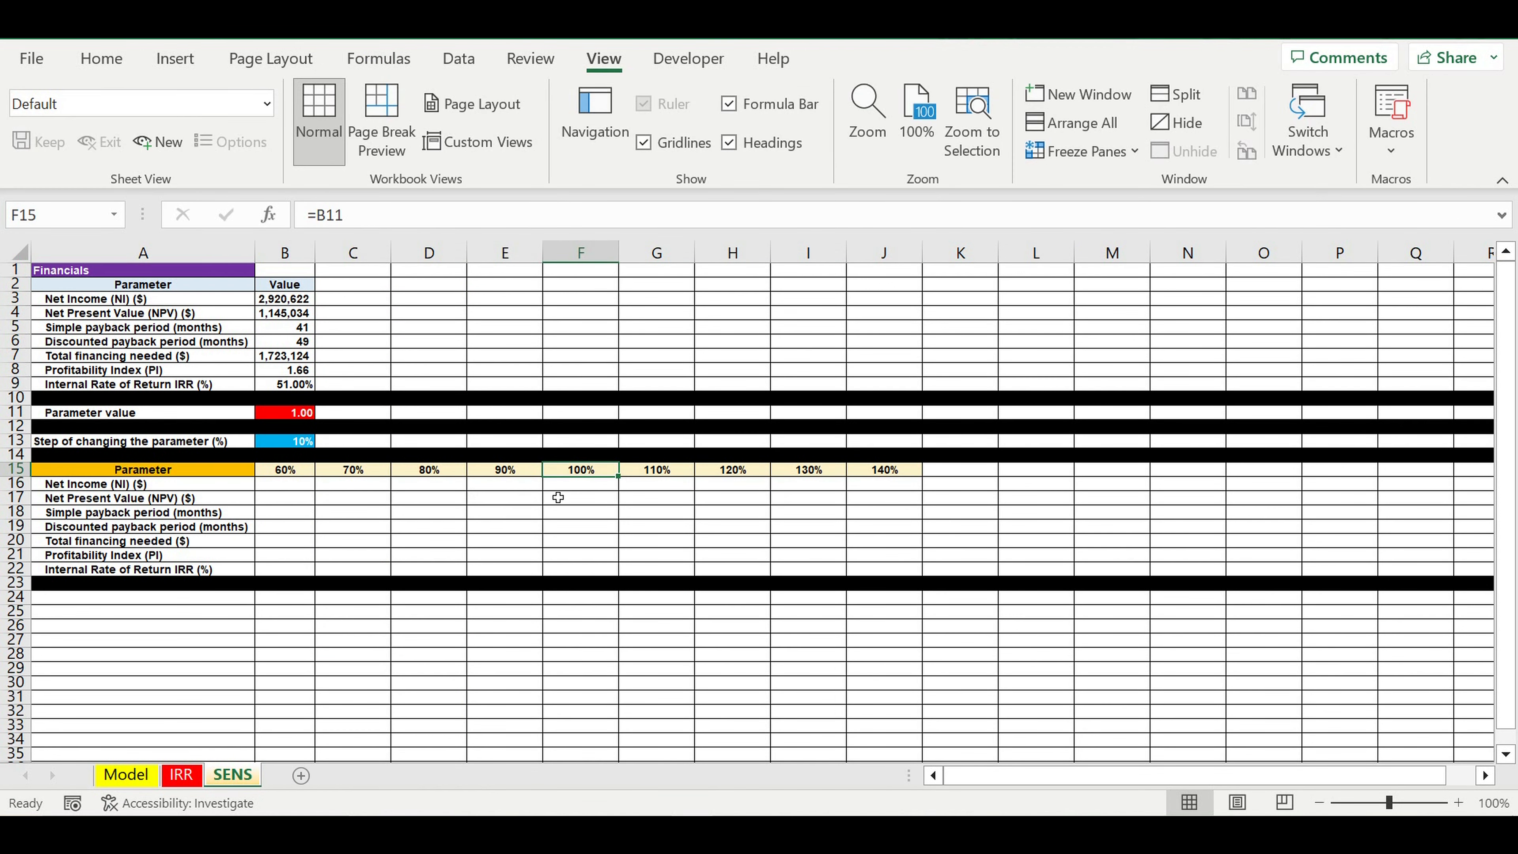
- Re-enter 100% as the base percentage in cell F15
{"action": "left_click", "coordinate": [579, 498]}
{"action": "left_click", "coordinate": [598, 473]}
{"action": "type", "text": "100"}
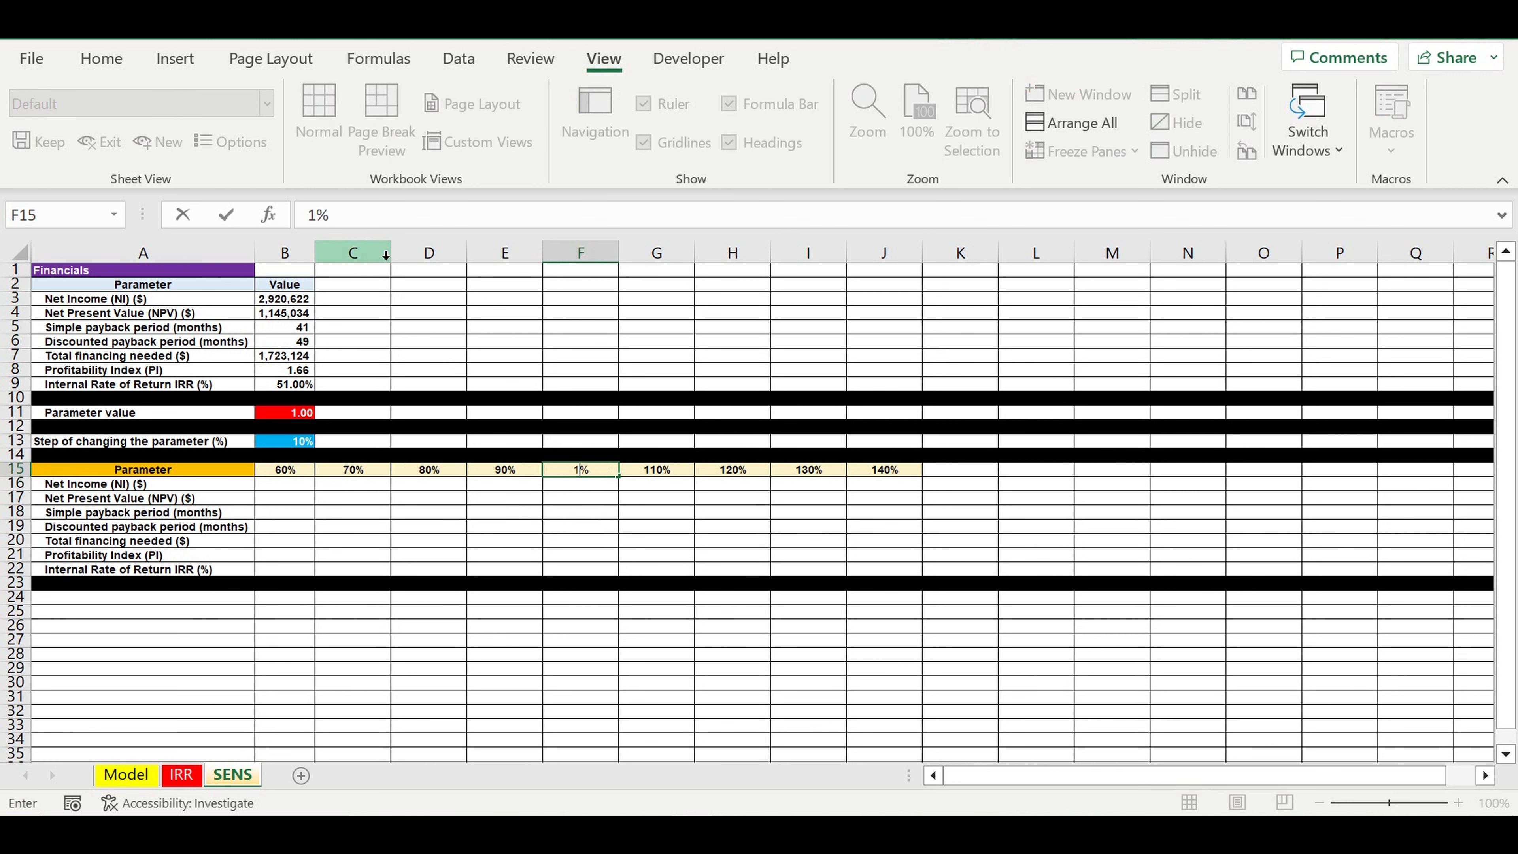
{"action": "key", "text": "Return"}
{"action": "left_click", "coordinate": [592, 469]}
{"action": "left_click", "coordinate": [281, 414]}
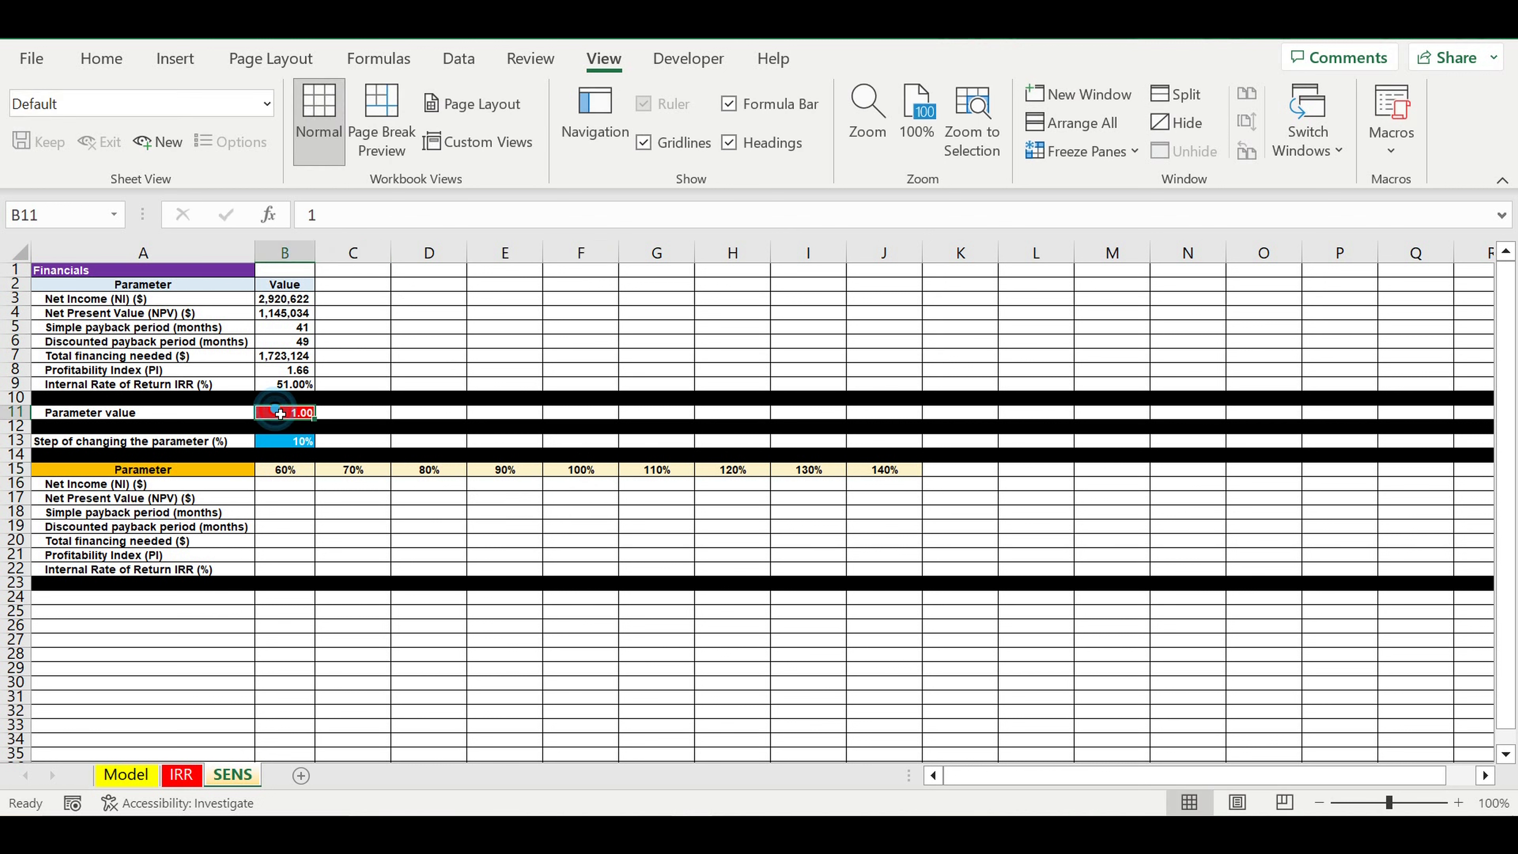
{"action": "left_click", "coordinate": [689, 526]}
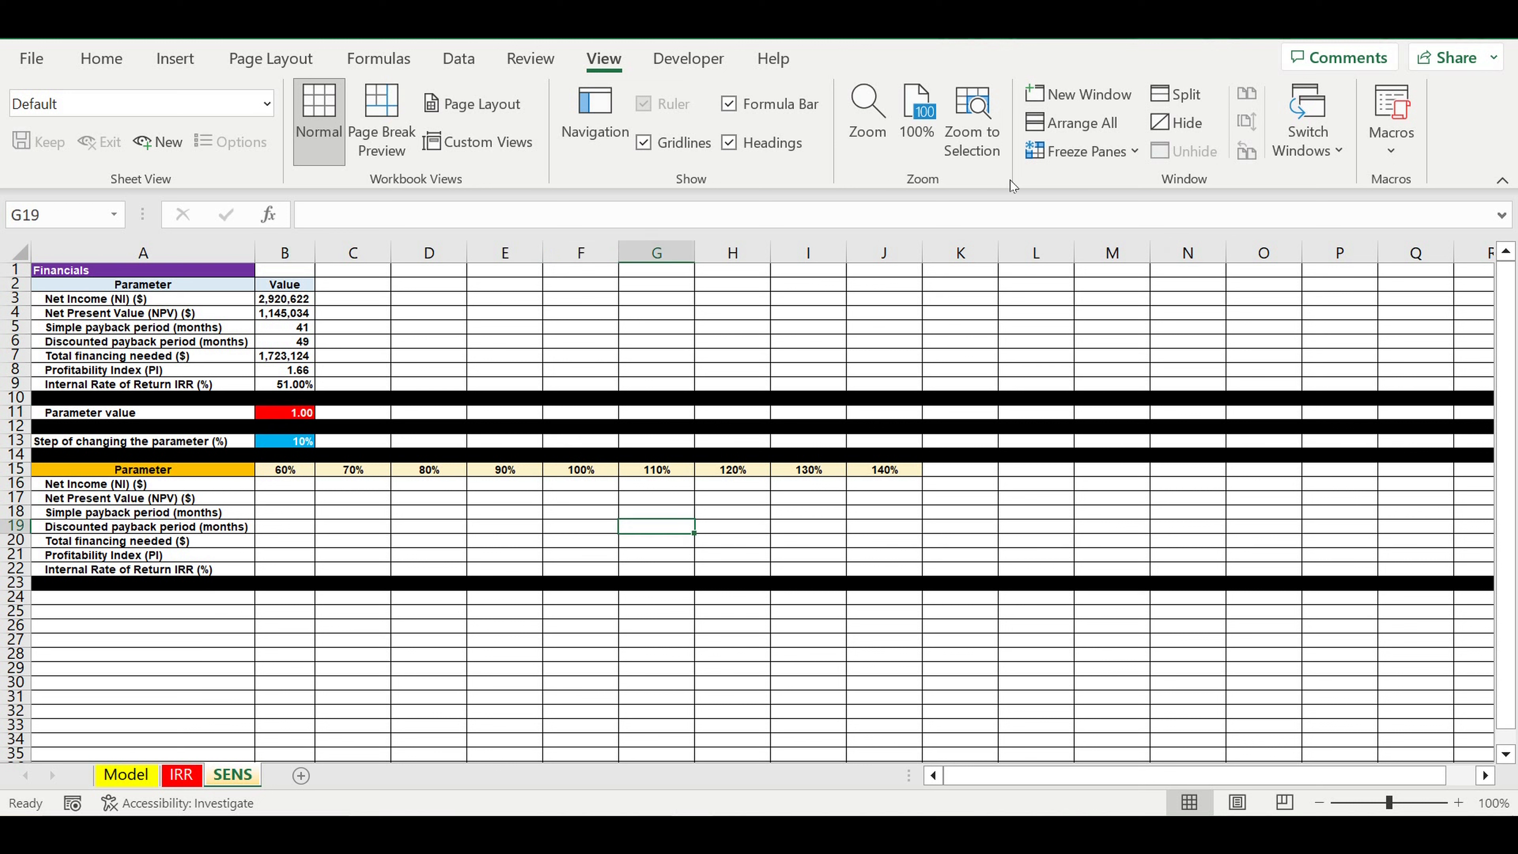
- Start recording a macro named S in this workbook, assigning Ctrl+q as its shortcut
{"action": "left_click", "coordinate": [1397, 156]}
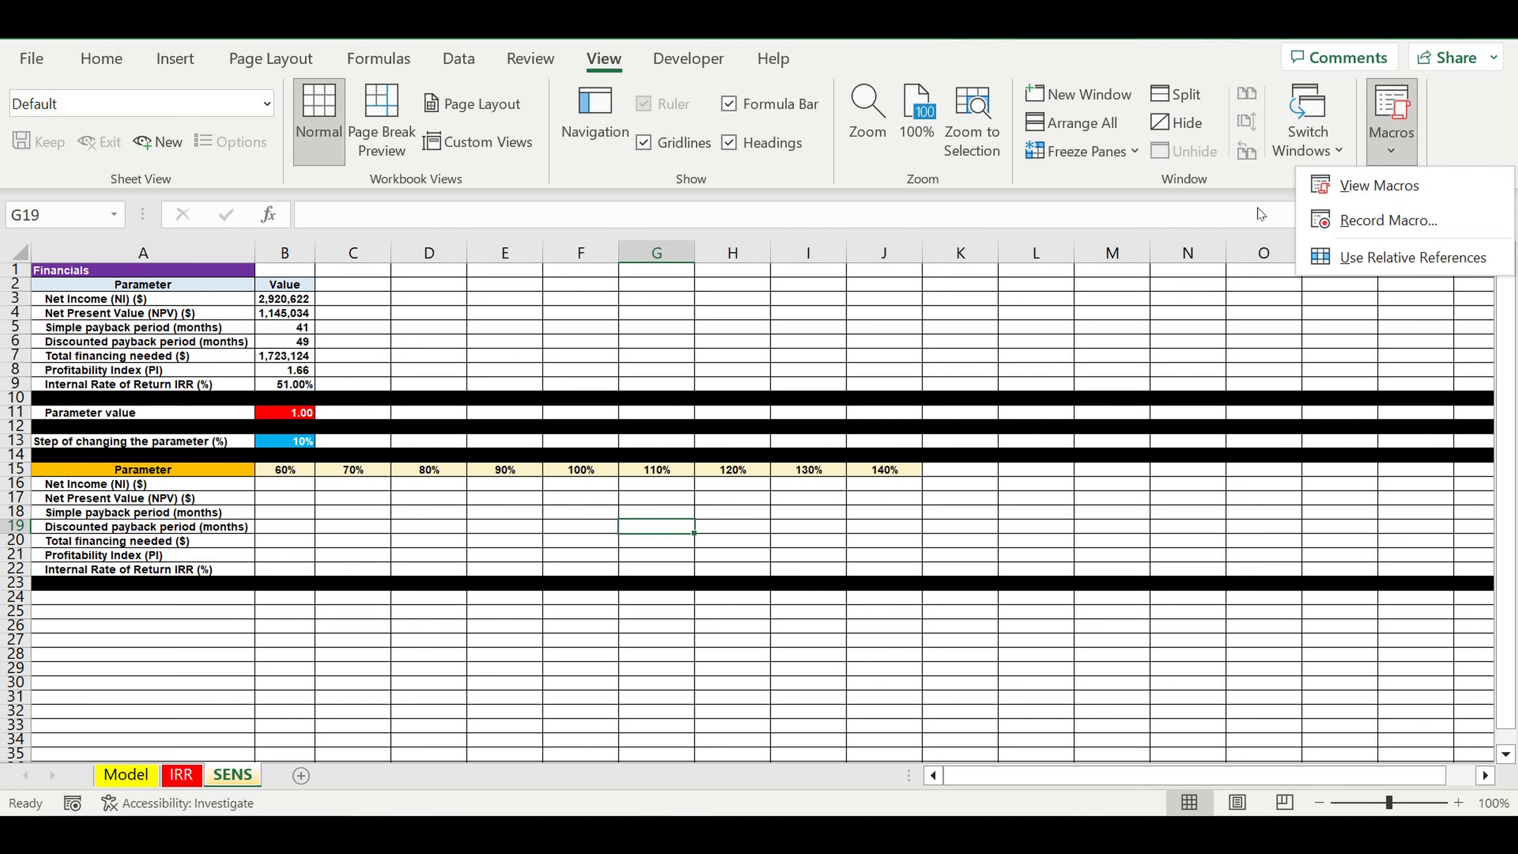
{"action": "left_click", "coordinate": [1369, 223]}
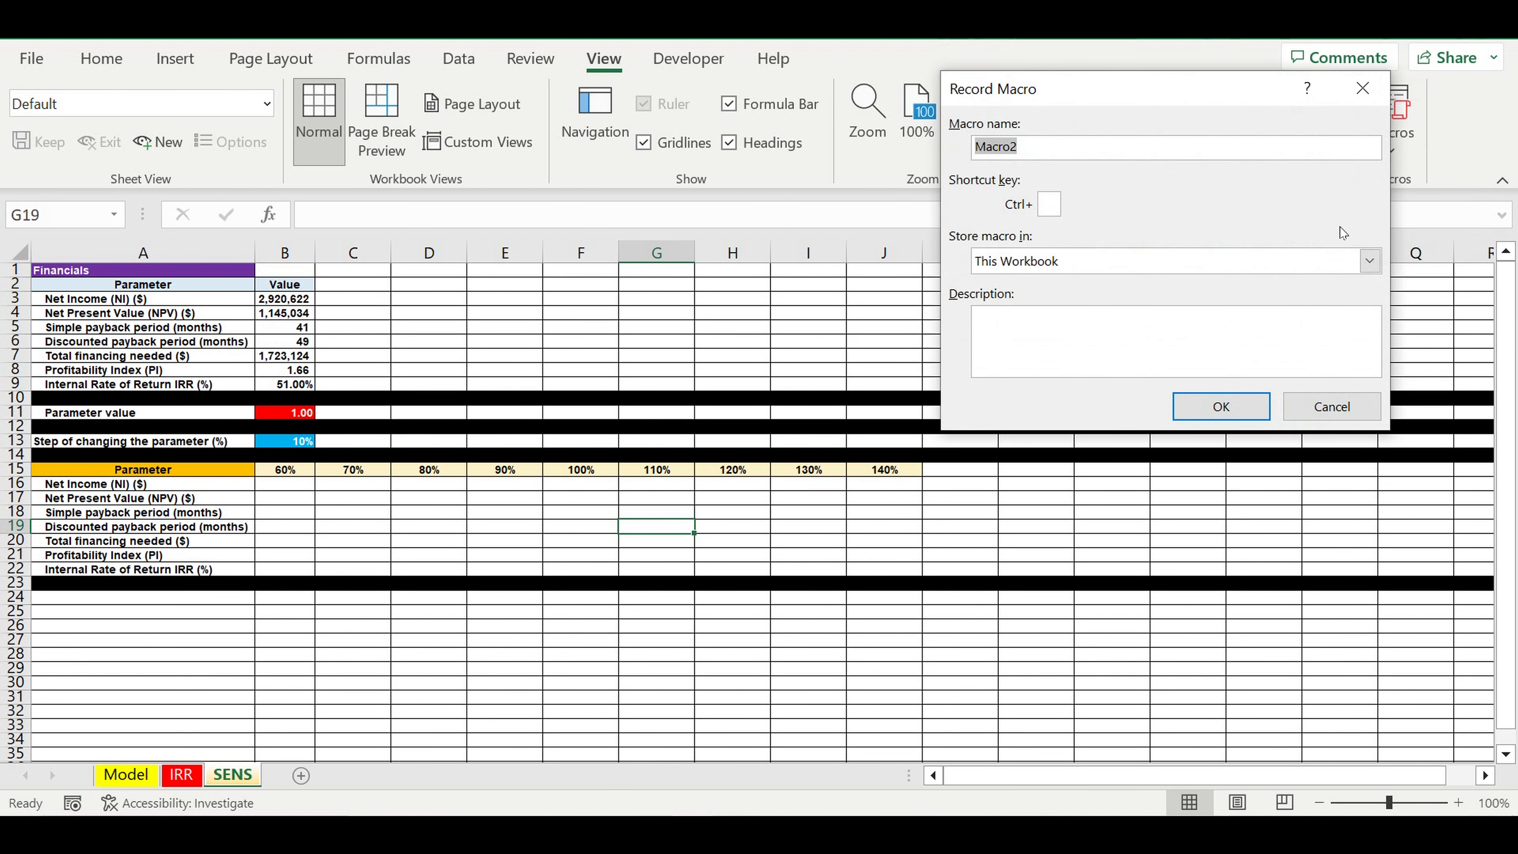
{"action": "type", "text": "SENS"}
{"action": "left_click", "coordinate": [1050, 204]}
{"action": "type", "text": "q"}
{"action": "left_click", "coordinate": [1207, 408]}
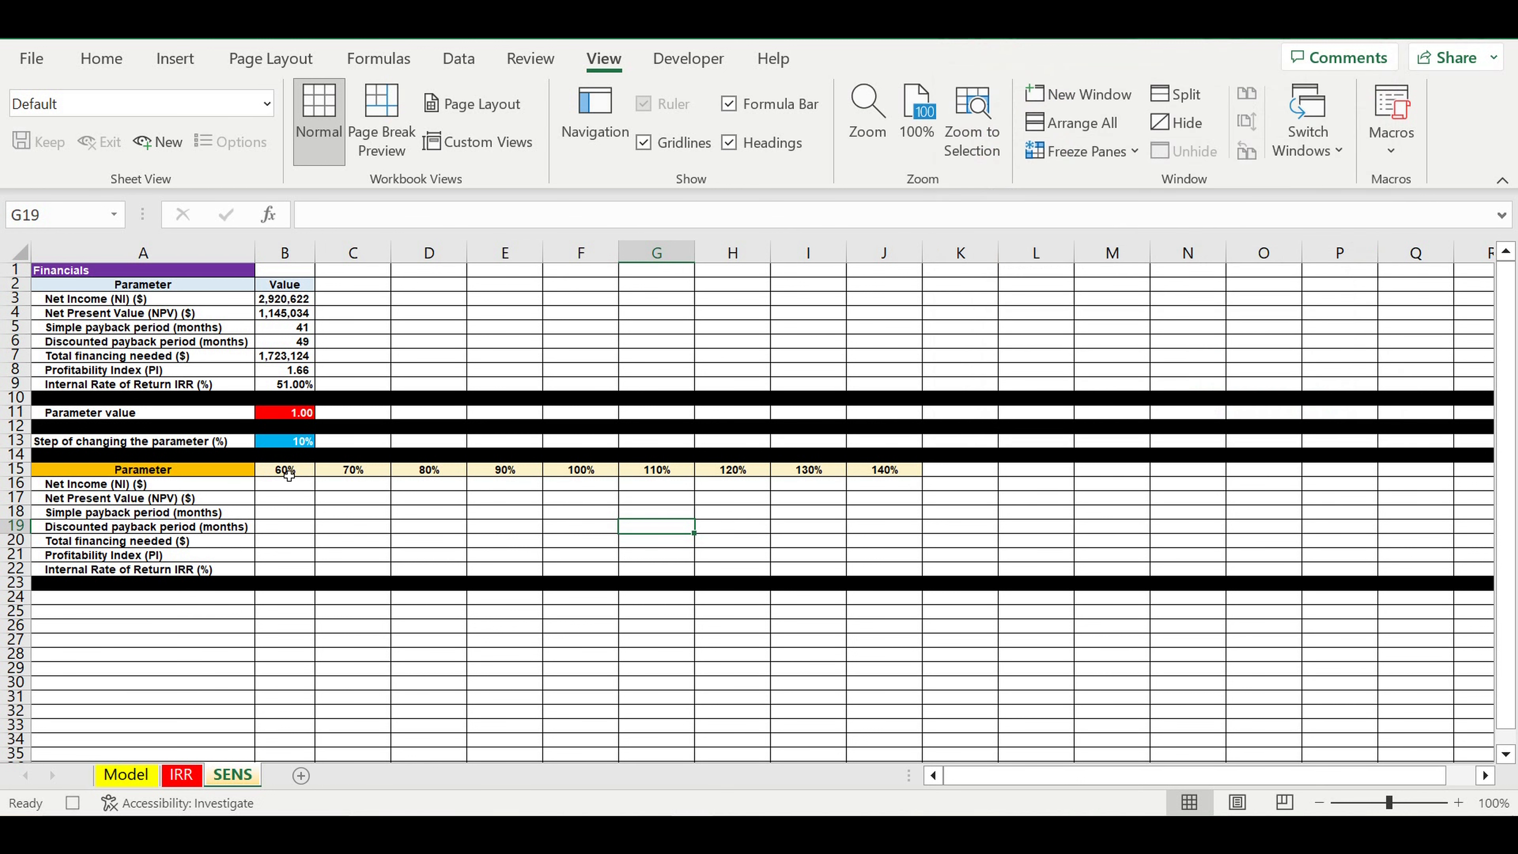
- Link the parameter value in B11 to the 60% column heading with =B15
{"action": "left_click", "coordinate": [280, 414]}
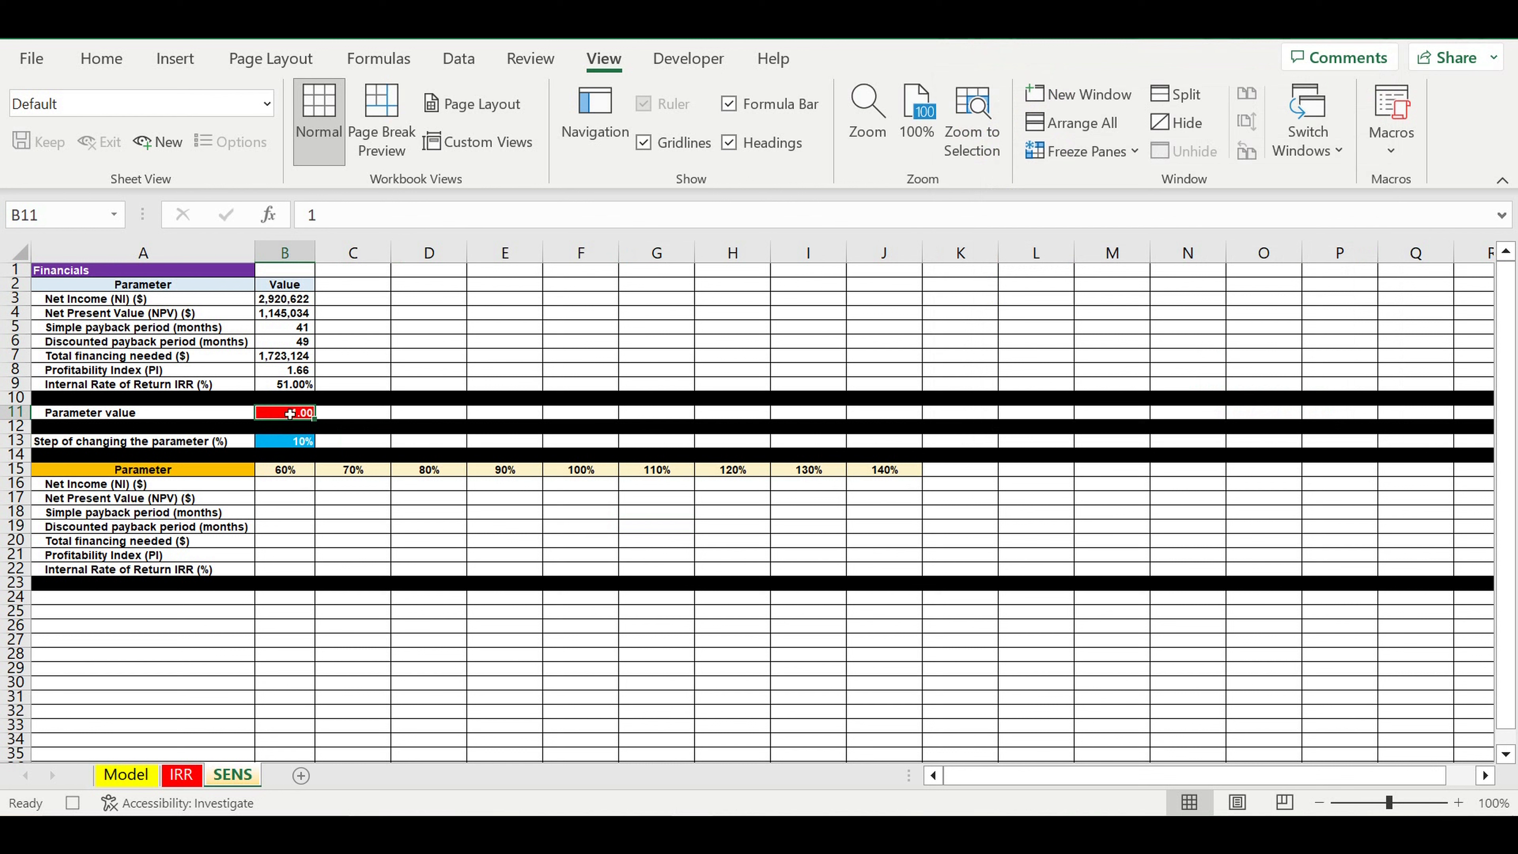
{"action": "type", "text": "="}
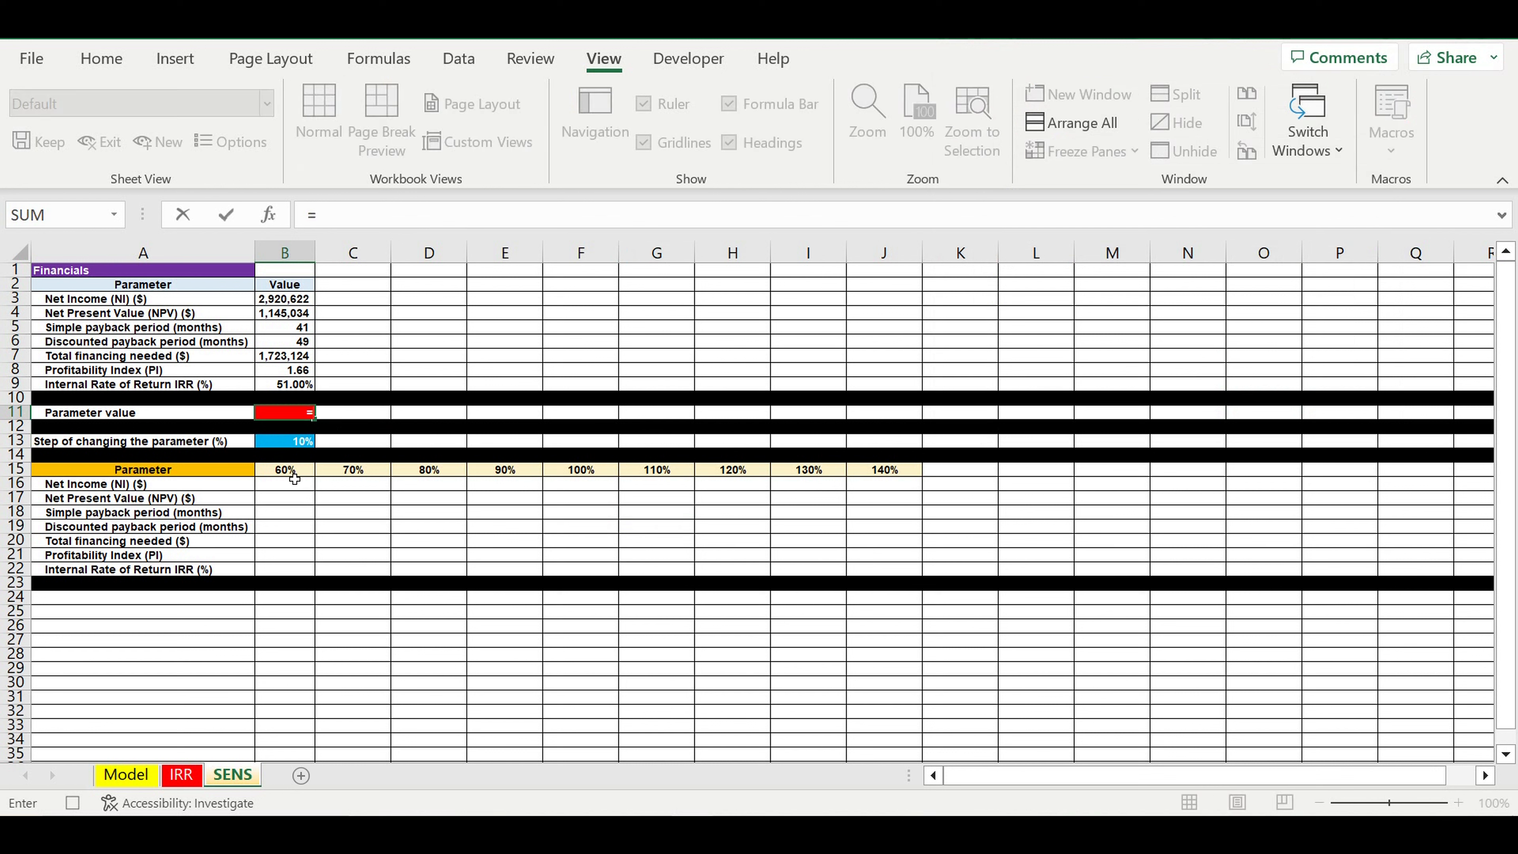
{"action": "left_click", "coordinate": [296, 474]}
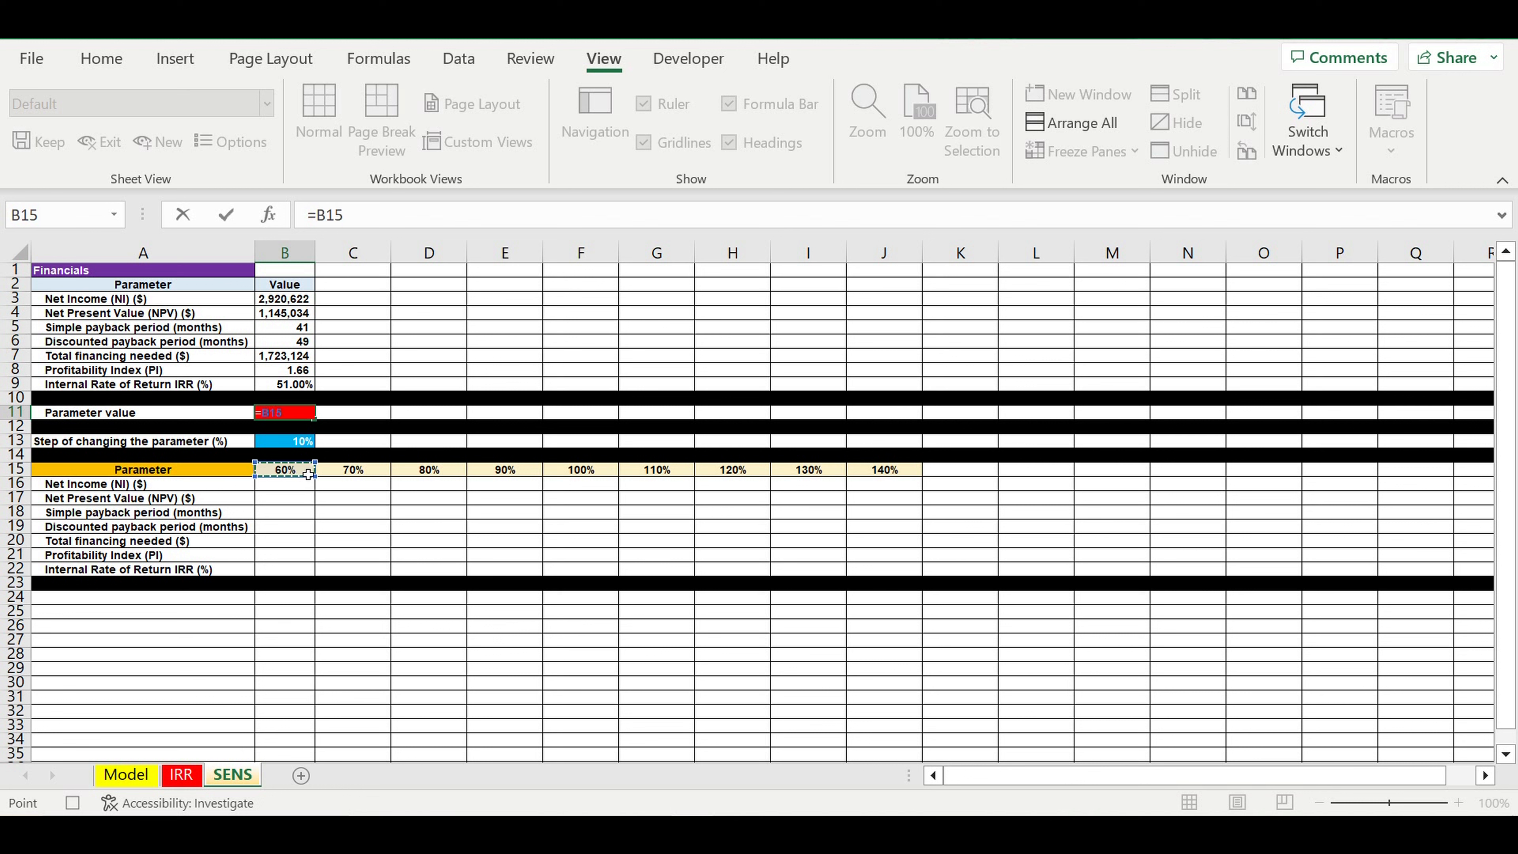
{"action": "key", "text": "Return"}
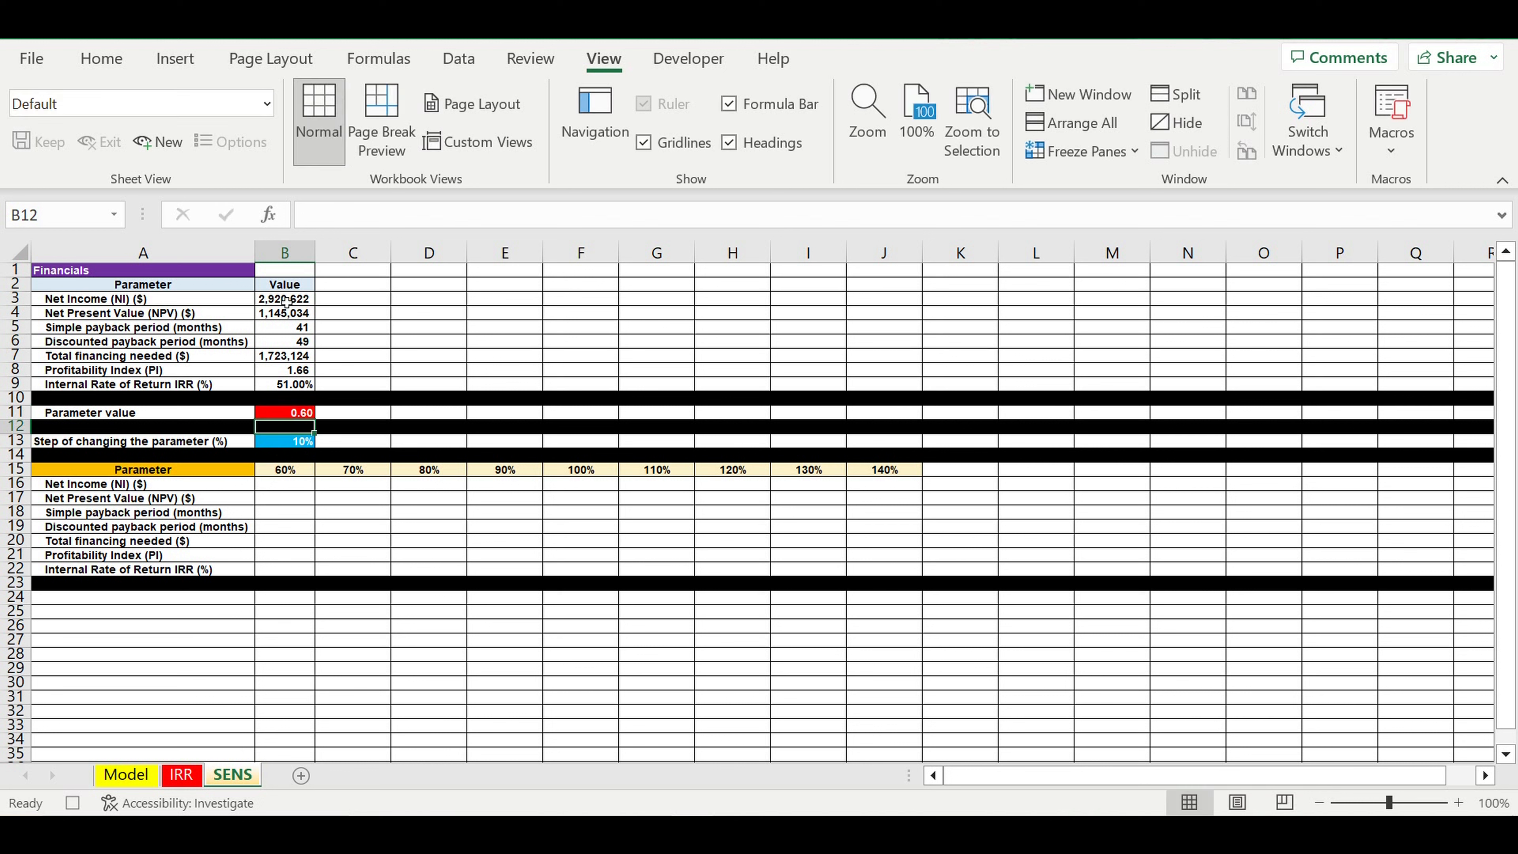
- Copy the financial results in B3:B9 and paste them as values under the 60% heading, starting at B16
{"action": "left_click_drag", "start_coordinate": [286, 302], "coordinate": [288, 384]}
{"action": "right_click", "coordinate": [297, 326]}
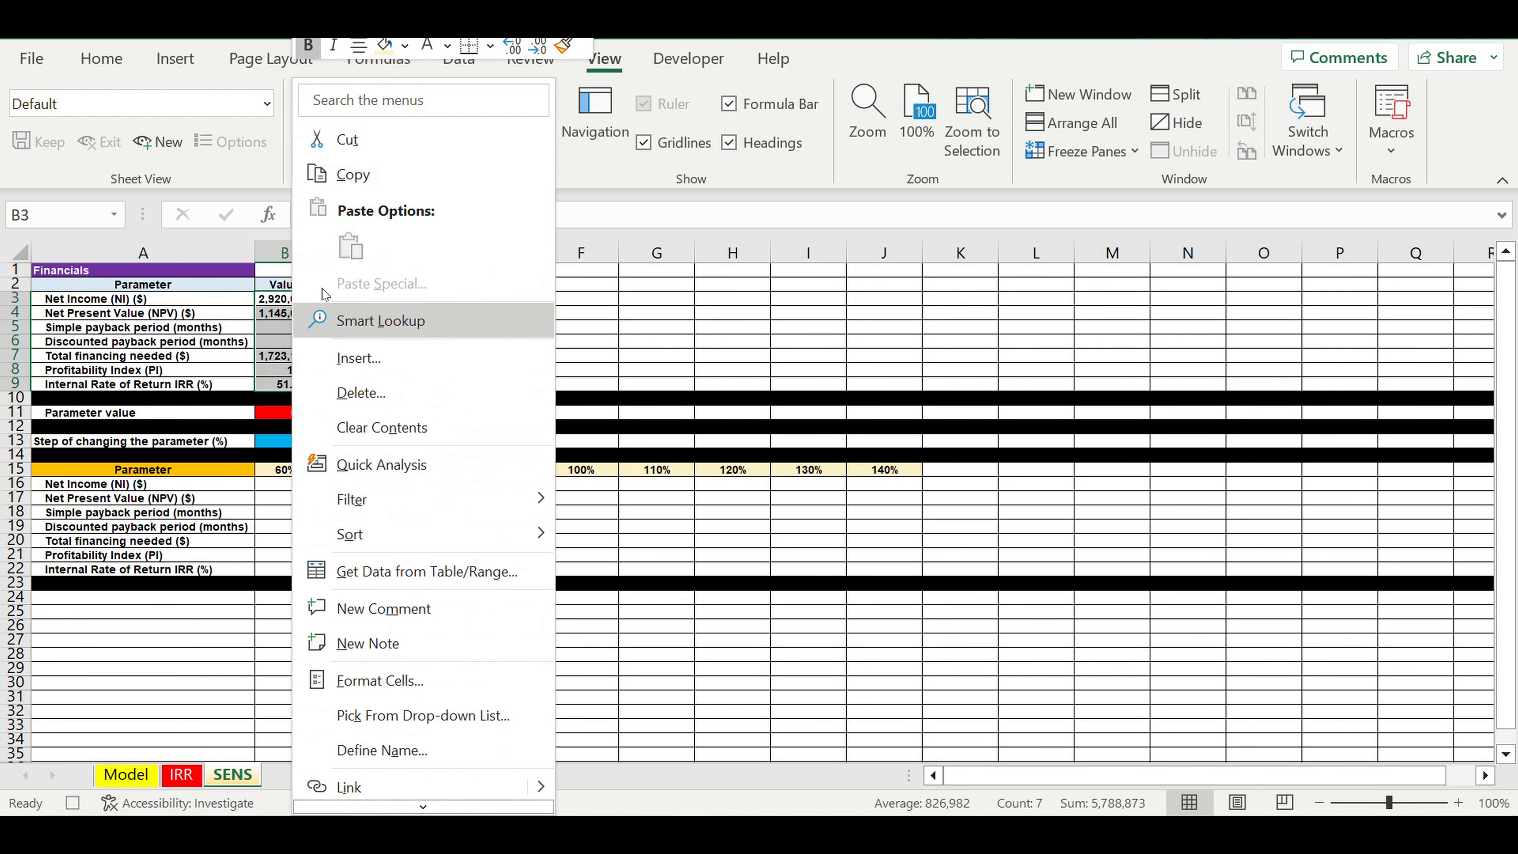
{"action": "left_click", "coordinate": [365, 170]}
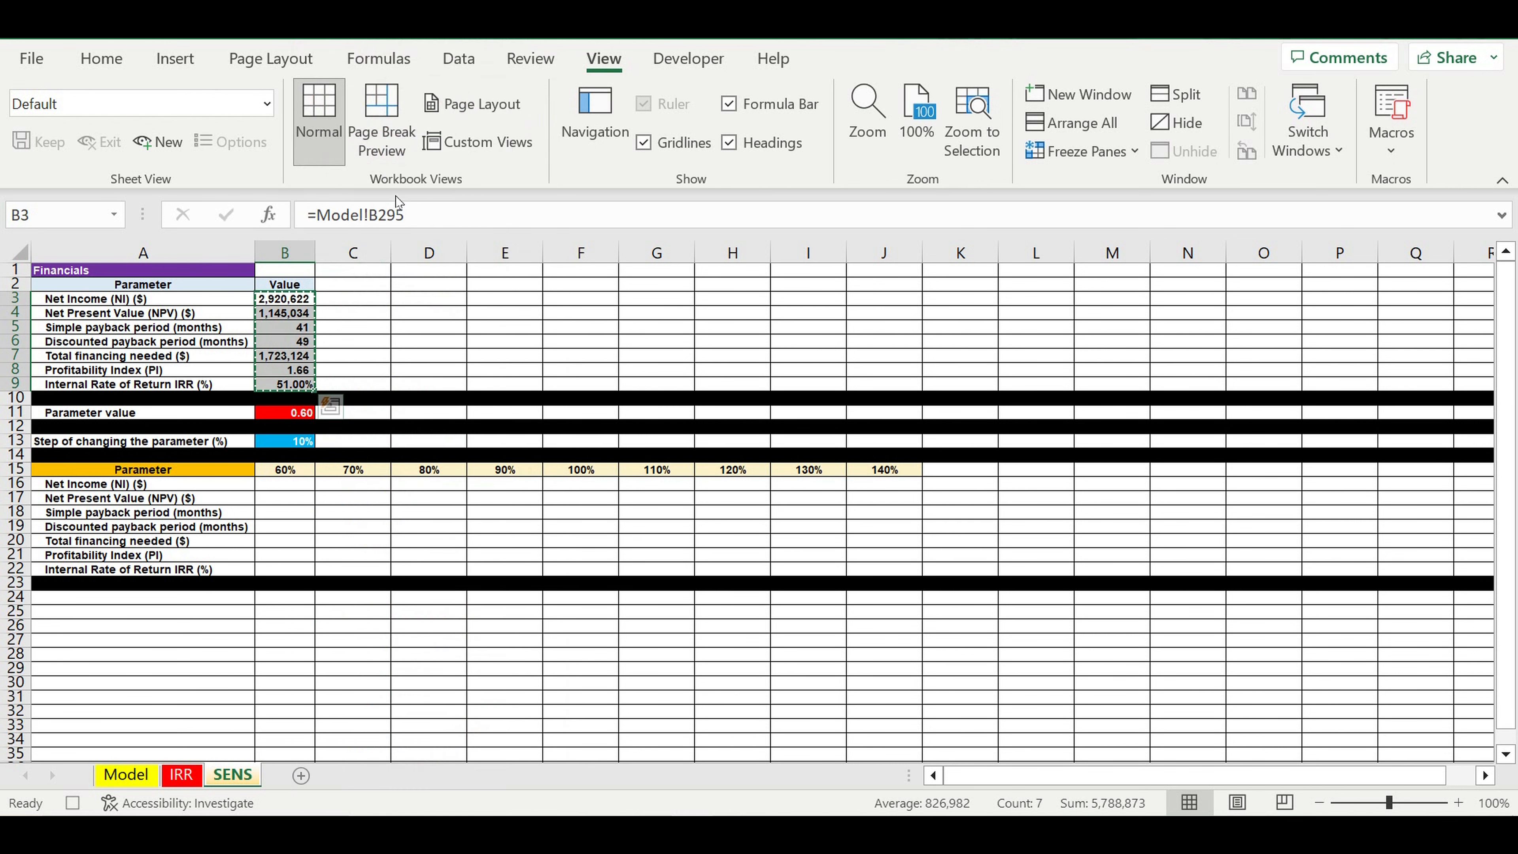
{"action": "left_click", "coordinate": [284, 486]}
{"action": "right_click", "coordinate": [284, 485]}
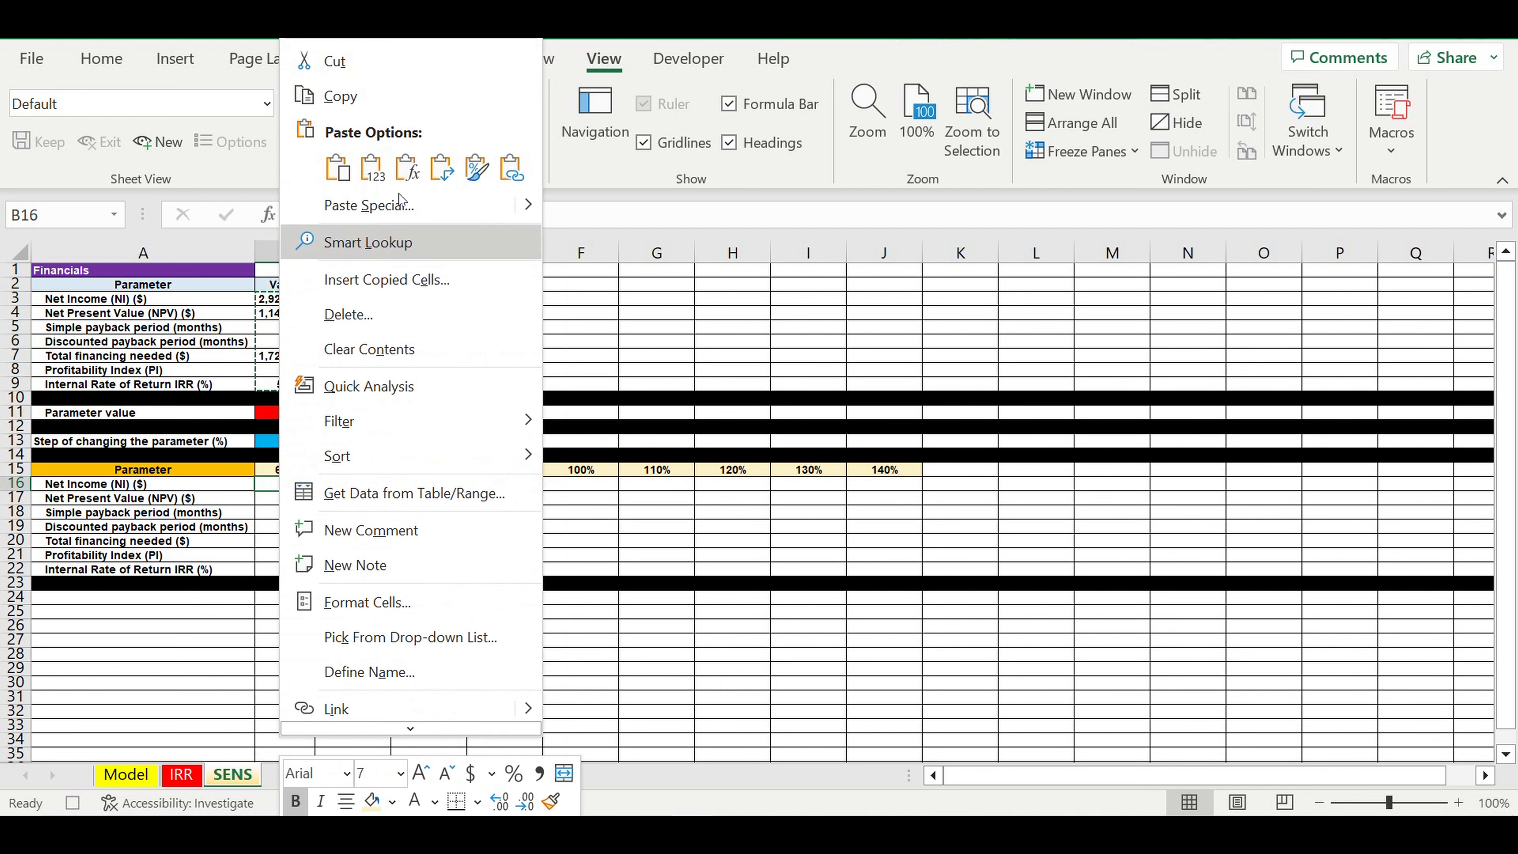
{"action": "left_click", "coordinate": [376, 174]}
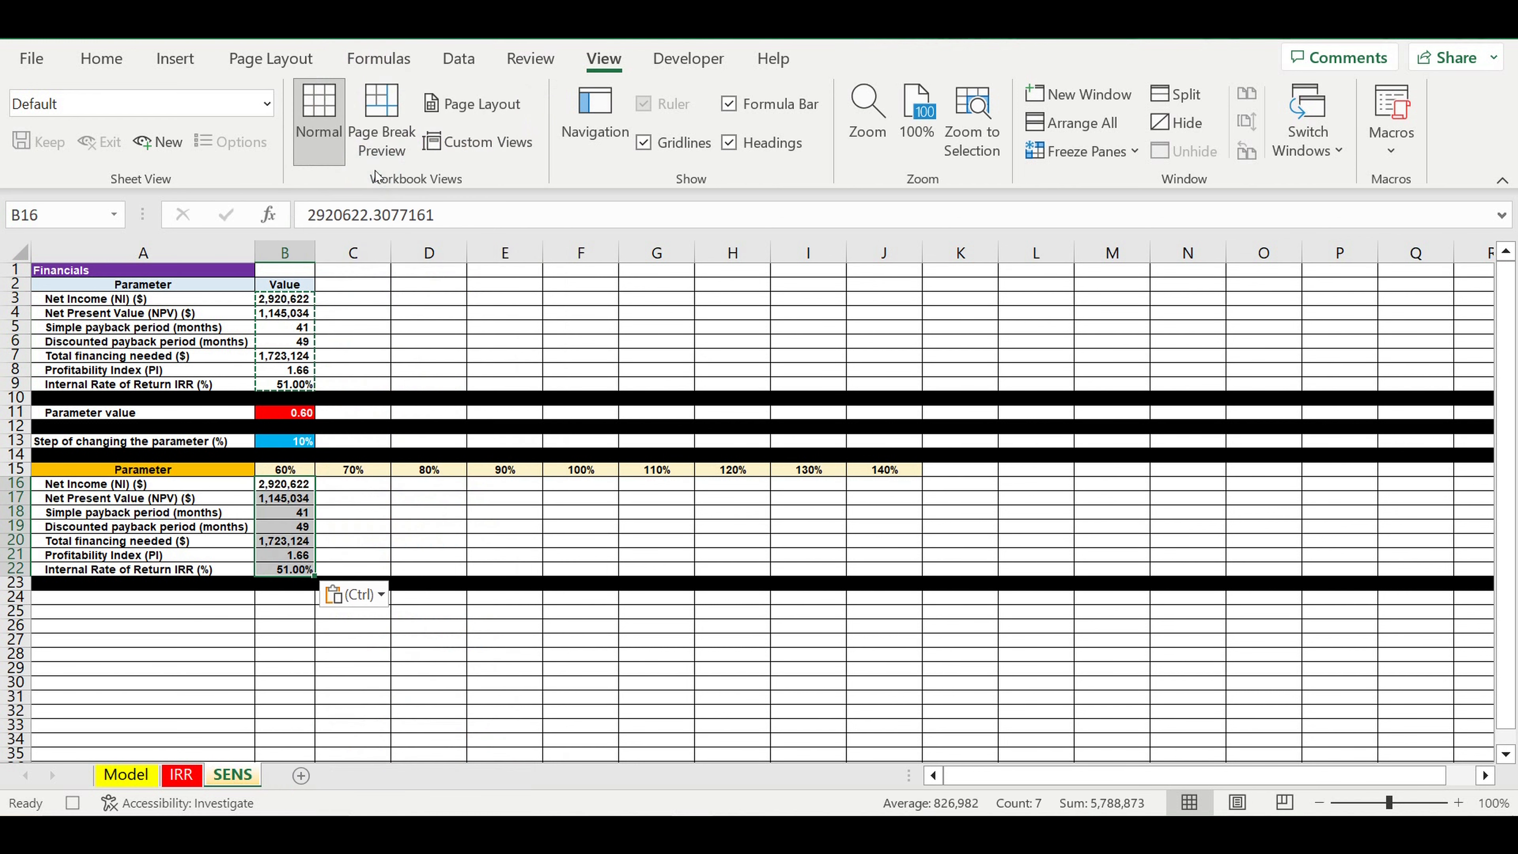
- Link the parameter value in B11 to the 70% column heading with =C15
{"action": "left_click", "coordinate": [290, 420]}
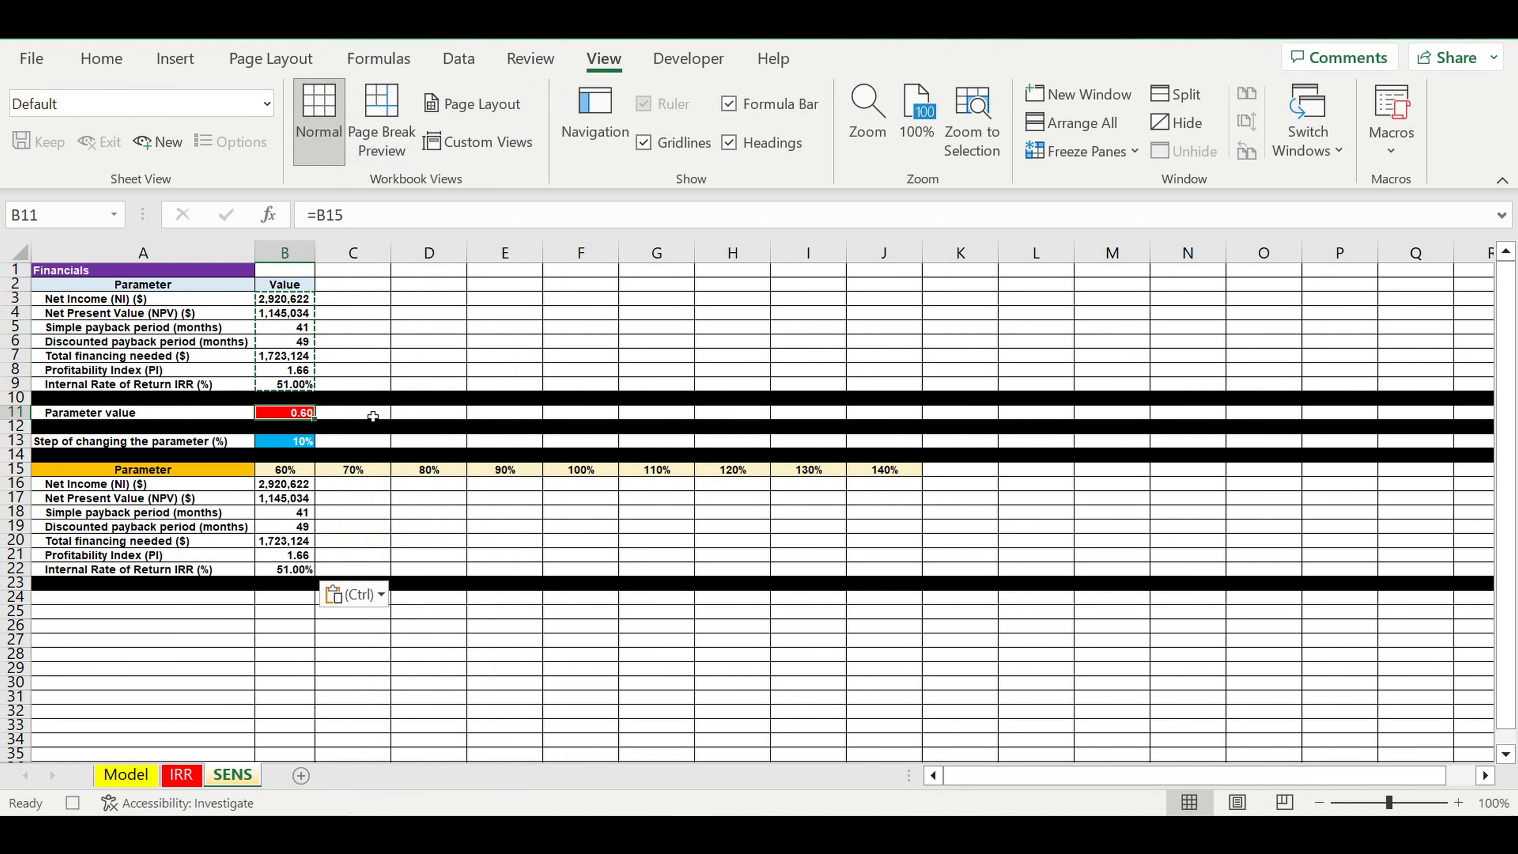
{"action": "type", "text": "="}
{"action": "left_click", "coordinate": [371, 472]}
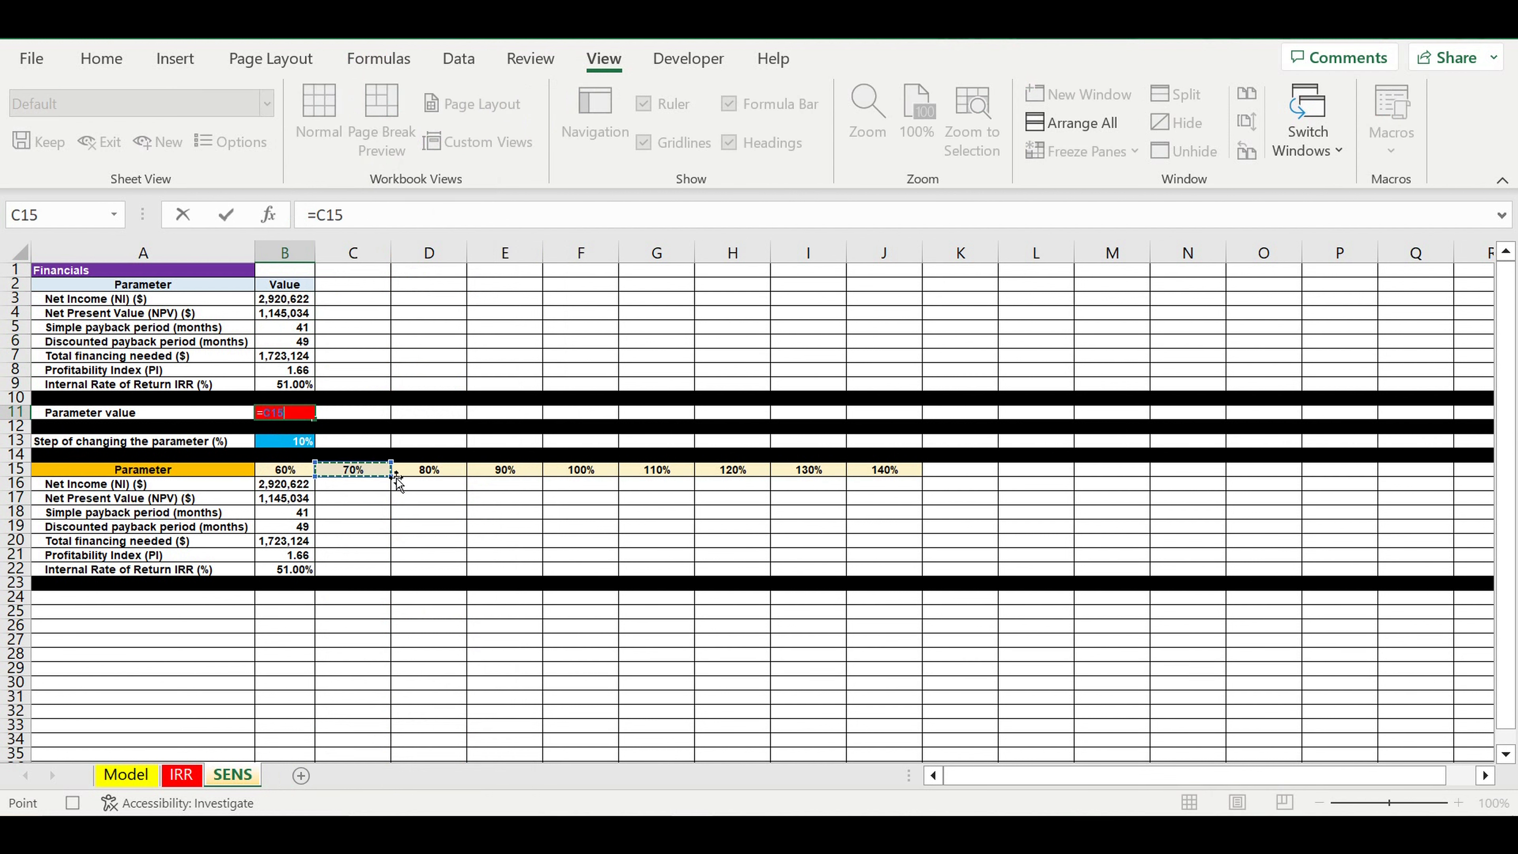
{"action": "key", "text": "Return"}
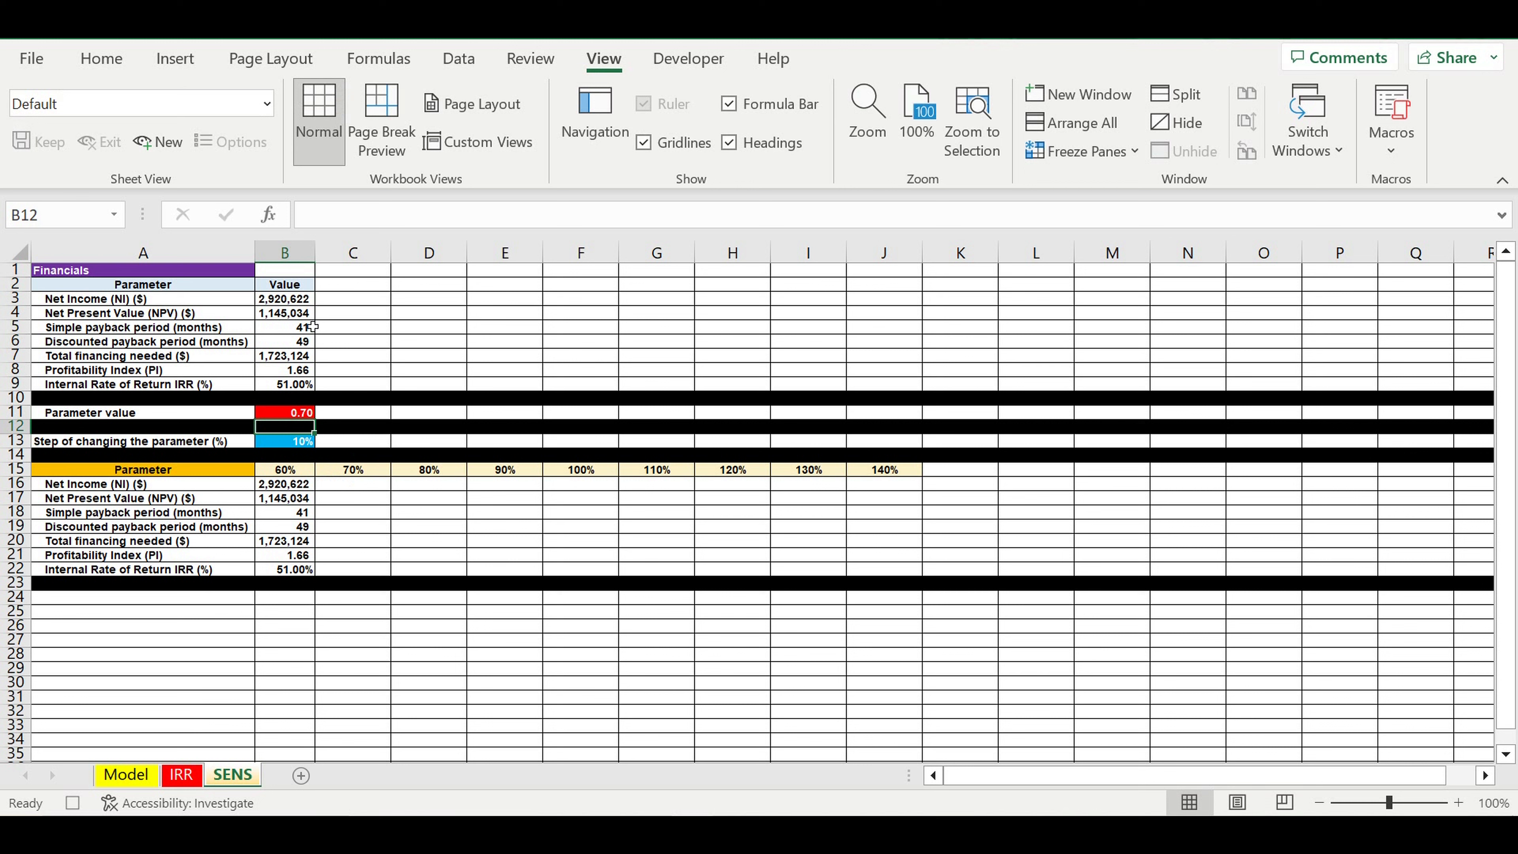
- Copy the financial results in B3:B9 and paste them as values under the 70% heading, starting at C16
{"action": "left_click_drag", "start_coordinate": [289, 302], "coordinate": [288, 384]}
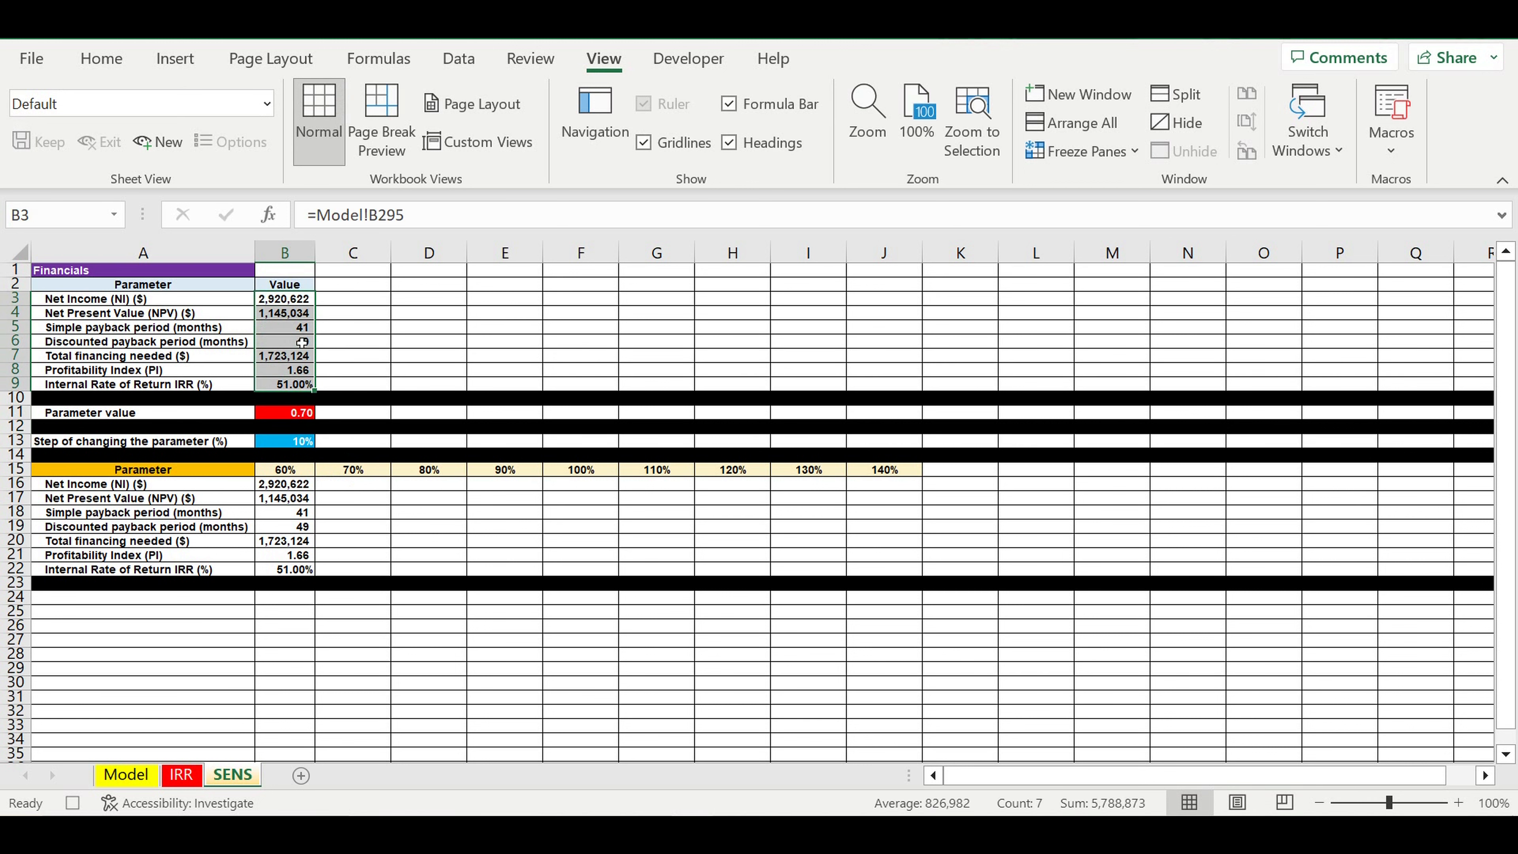
{"action": "right_click", "coordinate": [297, 371]}
{"action": "left_click", "coordinate": [358, 174]}
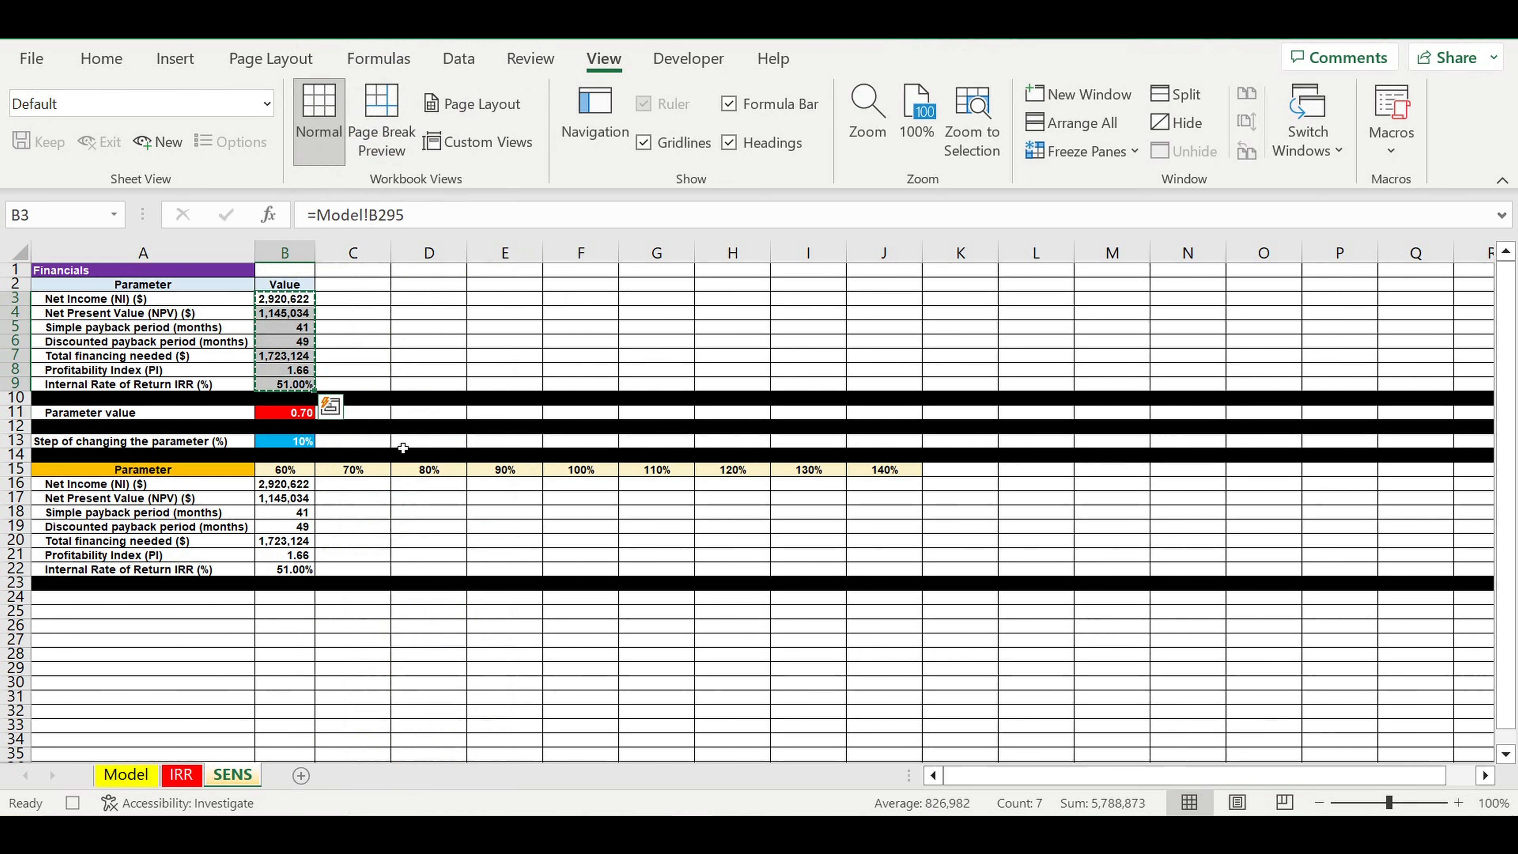
{"action": "left_click", "coordinate": [364, 488]}
{"action": "right_click", "coordinate": [364, 488]}
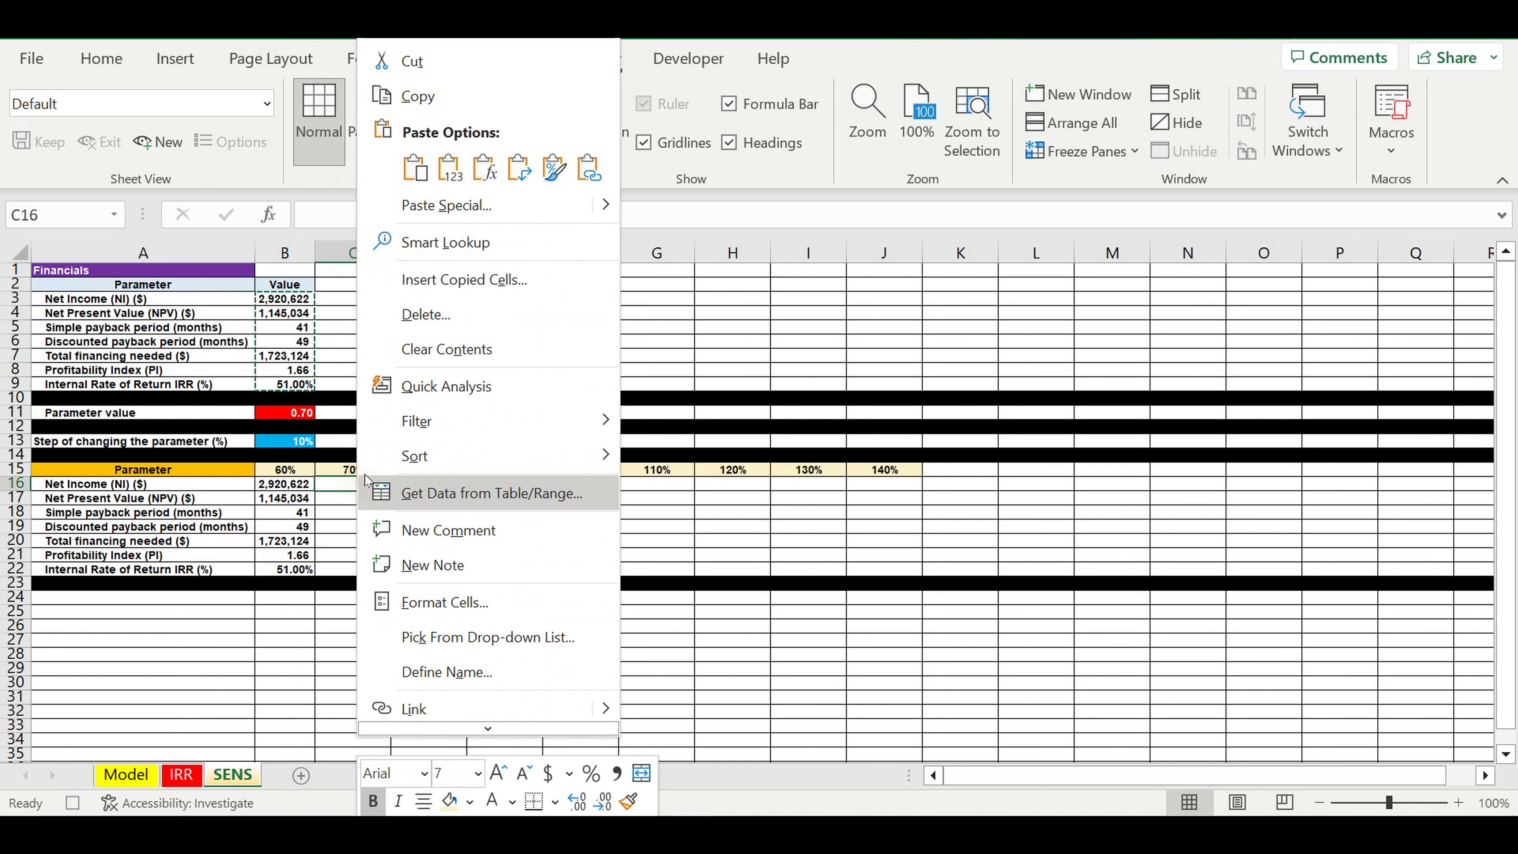
{"action": "left_click", "coordinate": [447, 177]}
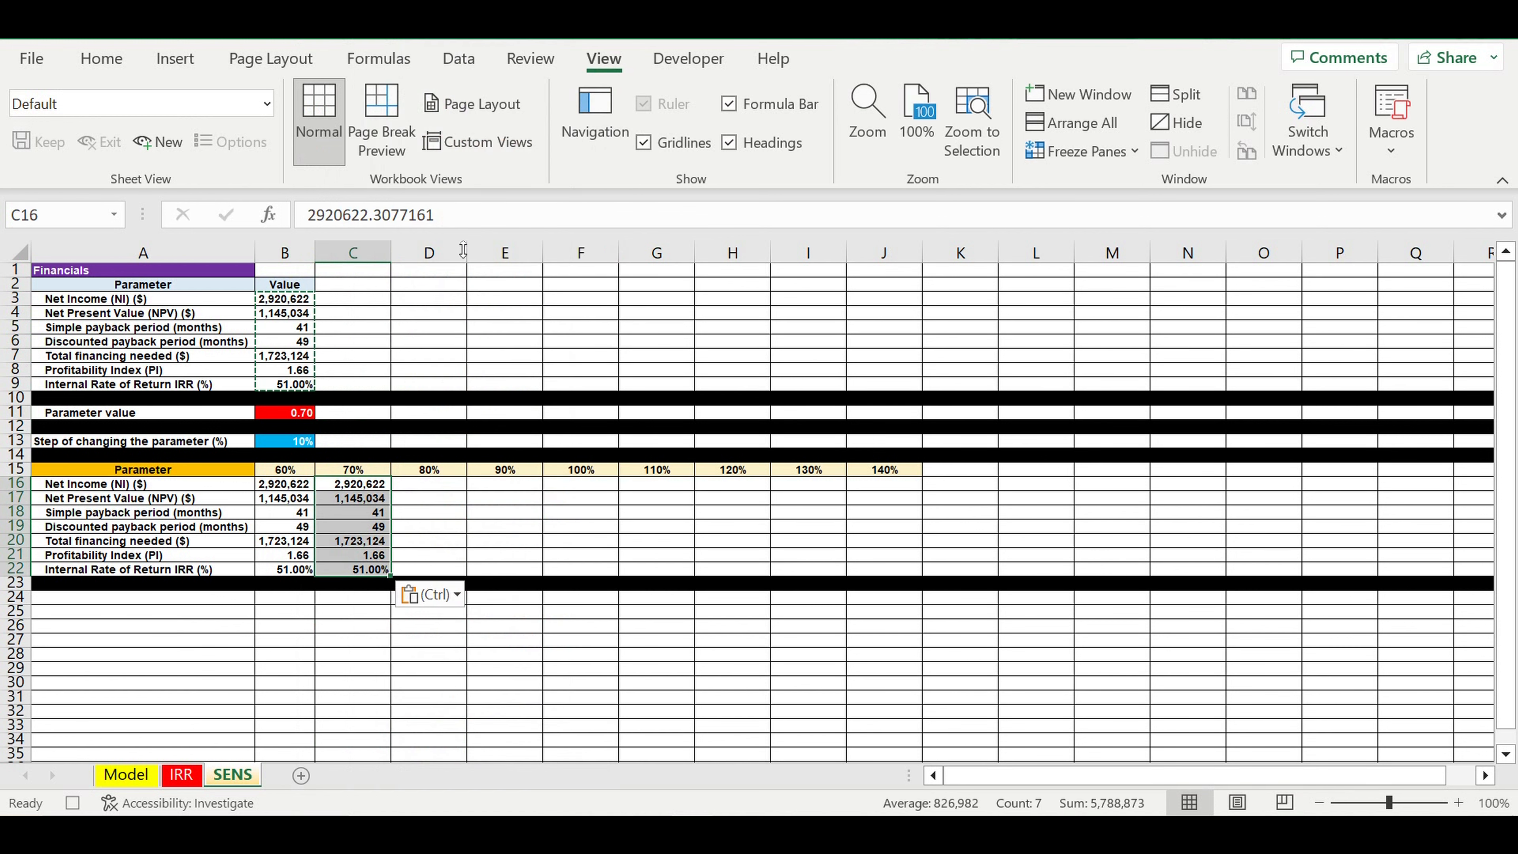
- Link the parameter value in B11 to the 80% column heading with =D15
{"action": "left_click", "coordinate": [295, 413]}
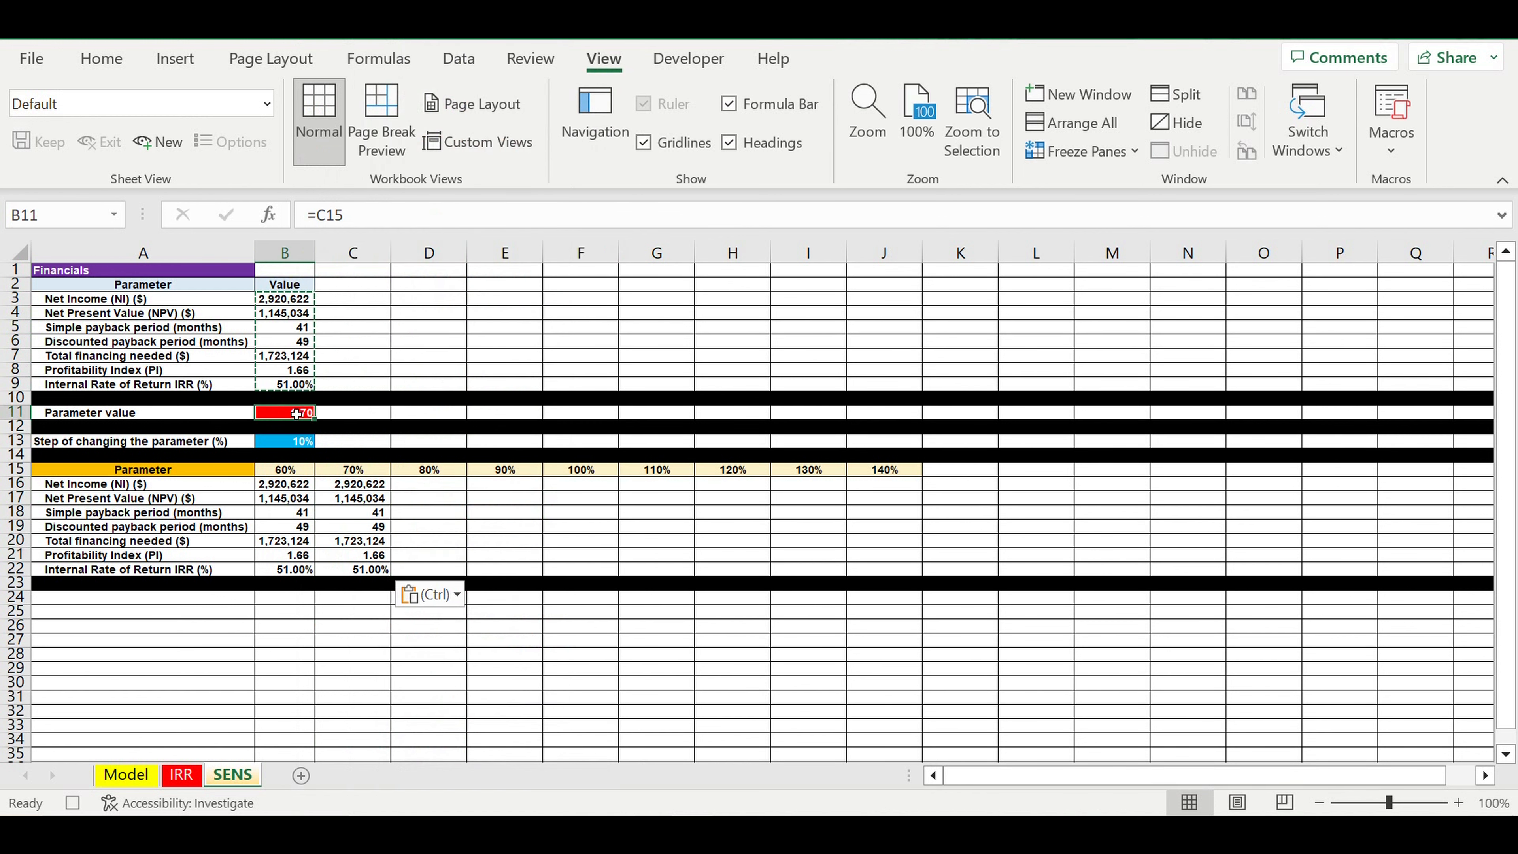
{"action": "left_click", "coordinate": [440, 474]}
{"action": "key", "text": "Return"}
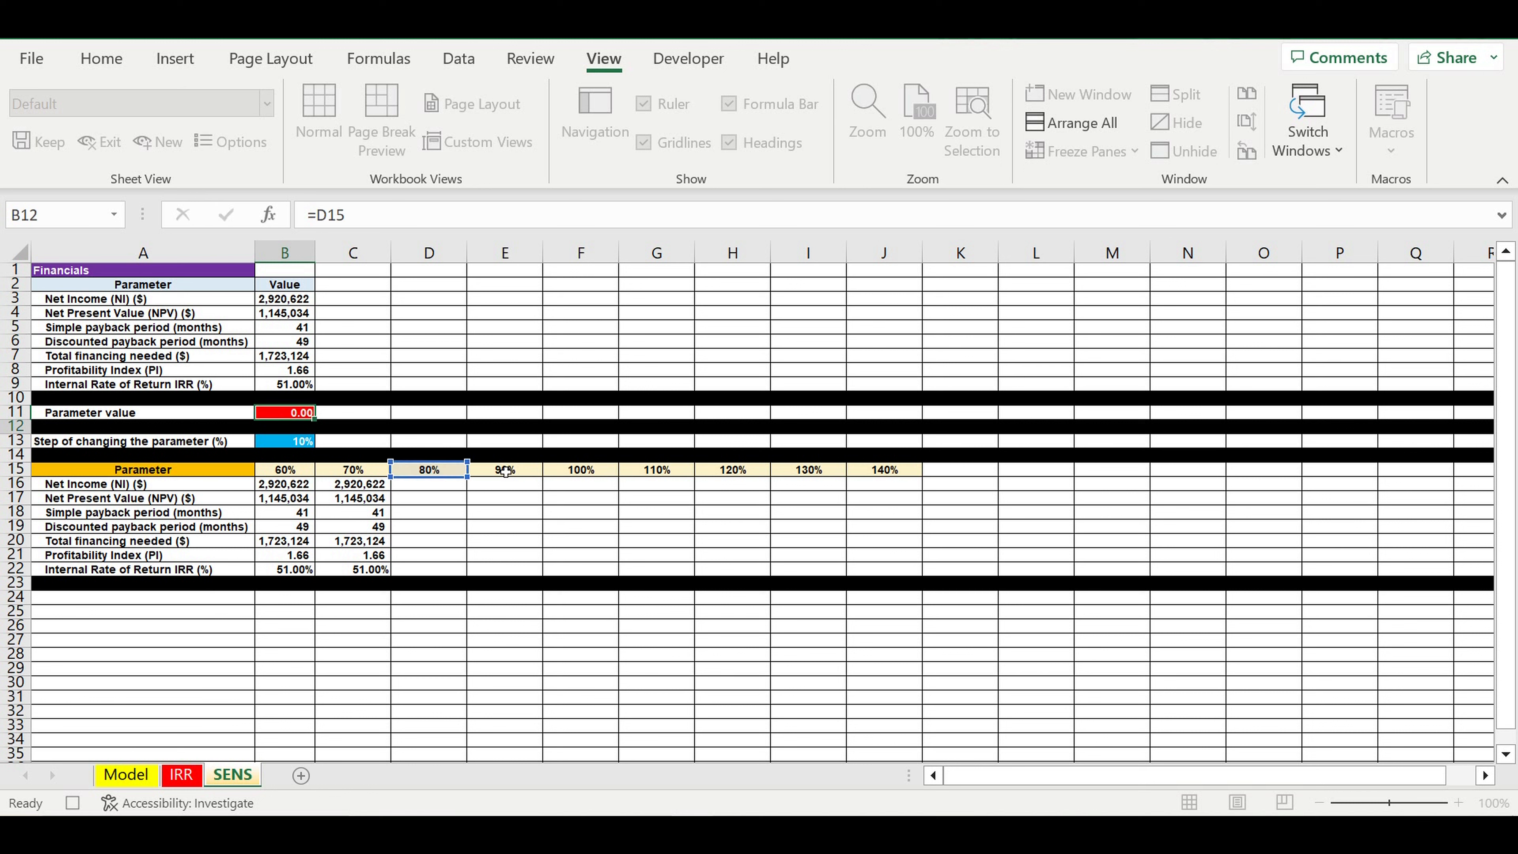
- Copy the financial results in B3:B9 and paste them as values under the 80% heading, starting at D16
{"action": "left_click_drag", "start_coordinate": [286, 306], "coordinate": [288, 384]}
{"action": "right_click", "coordinate": [297, 328]}
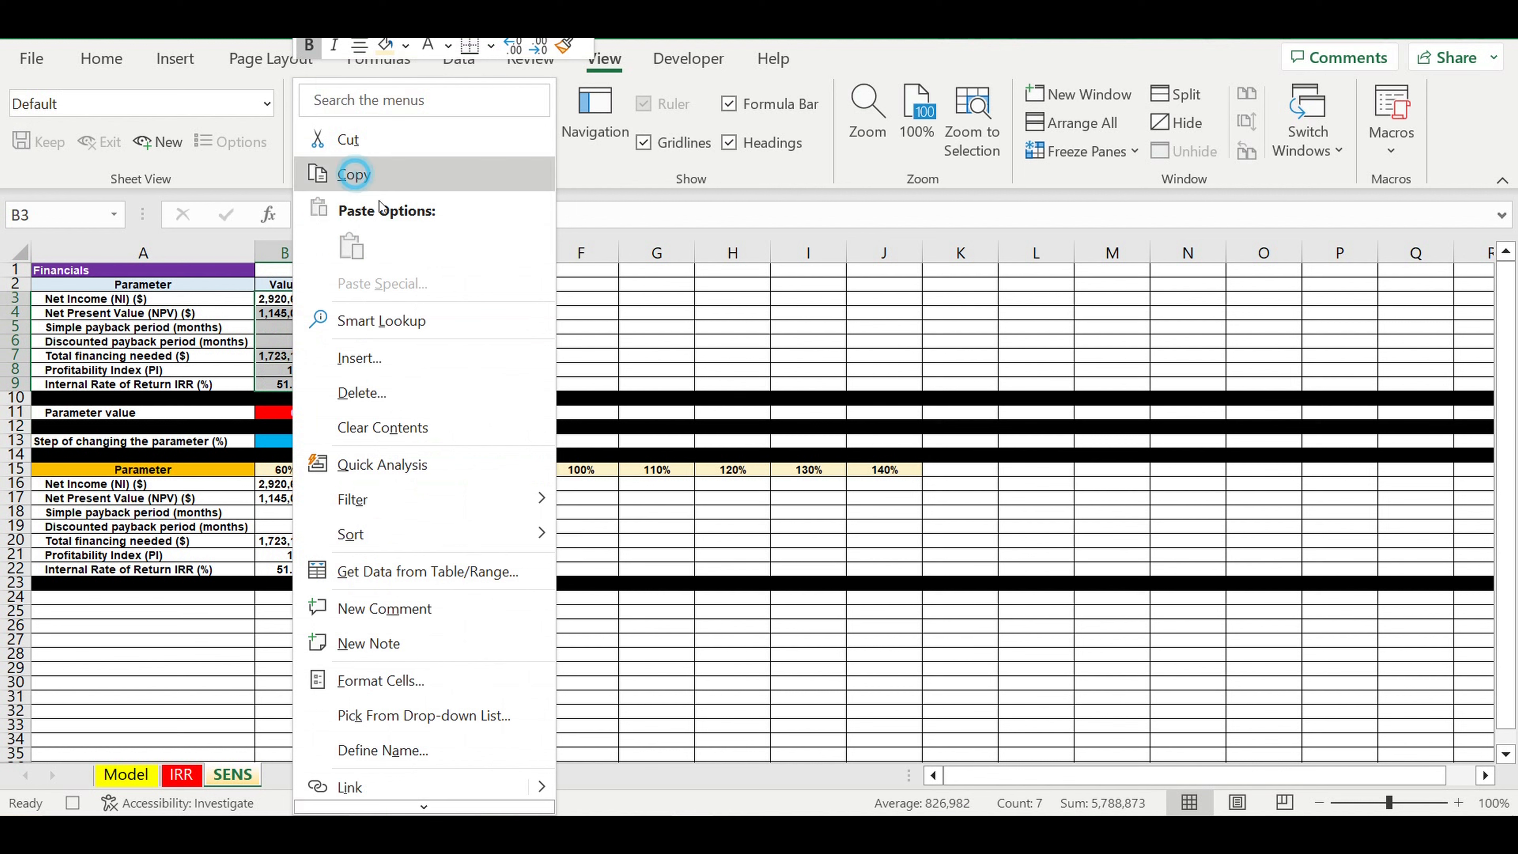
{"action": "left_click", "coordinate": [353, 173]}
{"action": "left_click", "coordinate": [432, 490]}
{"action": "right_click", "coordinate": [429, 487]}
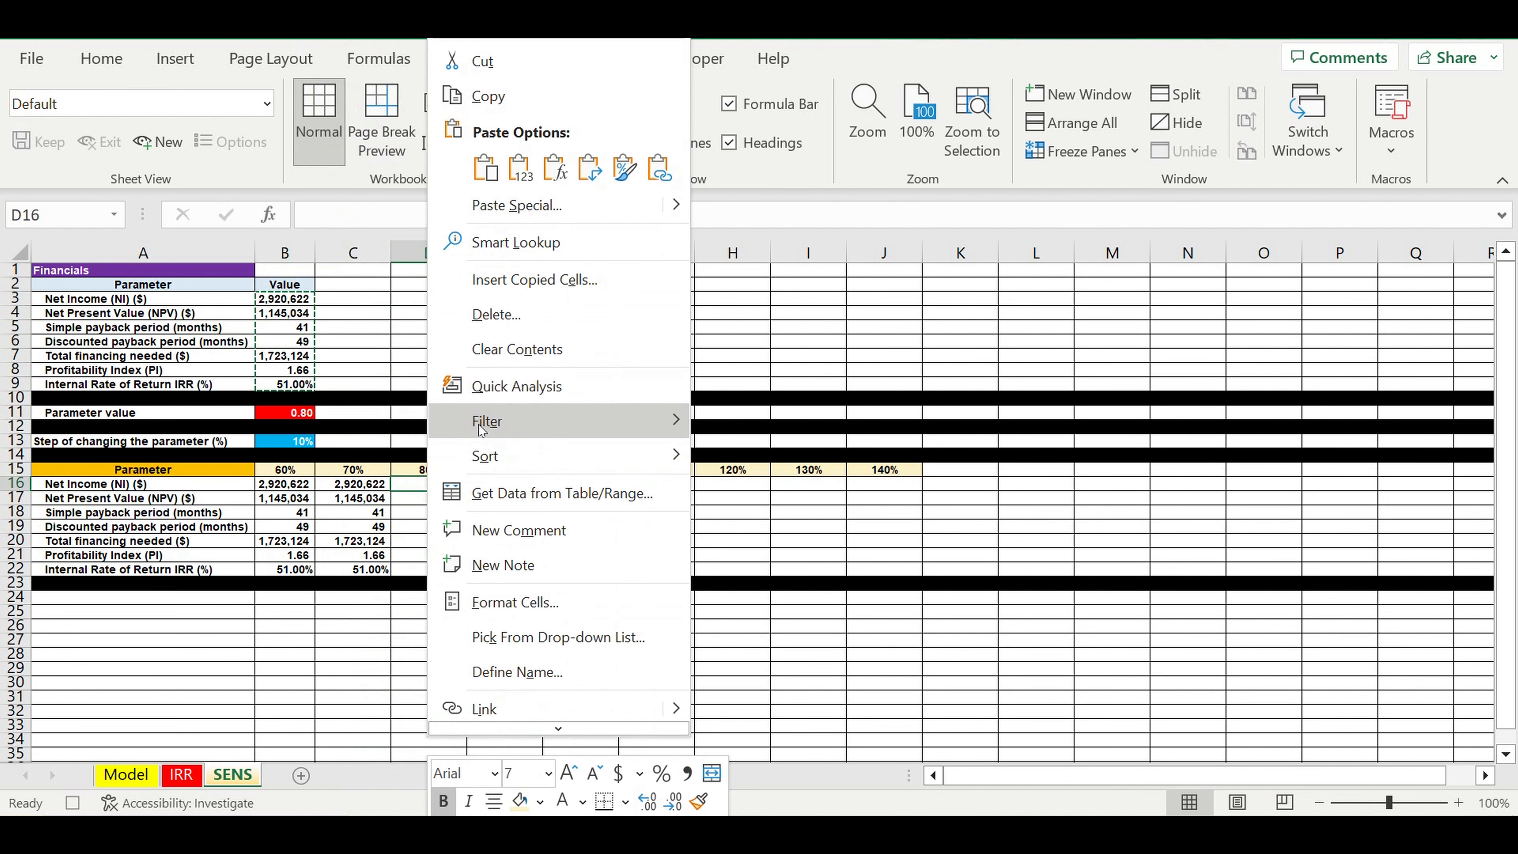
{"action": "left_click", "coordinate": [520, 169]}
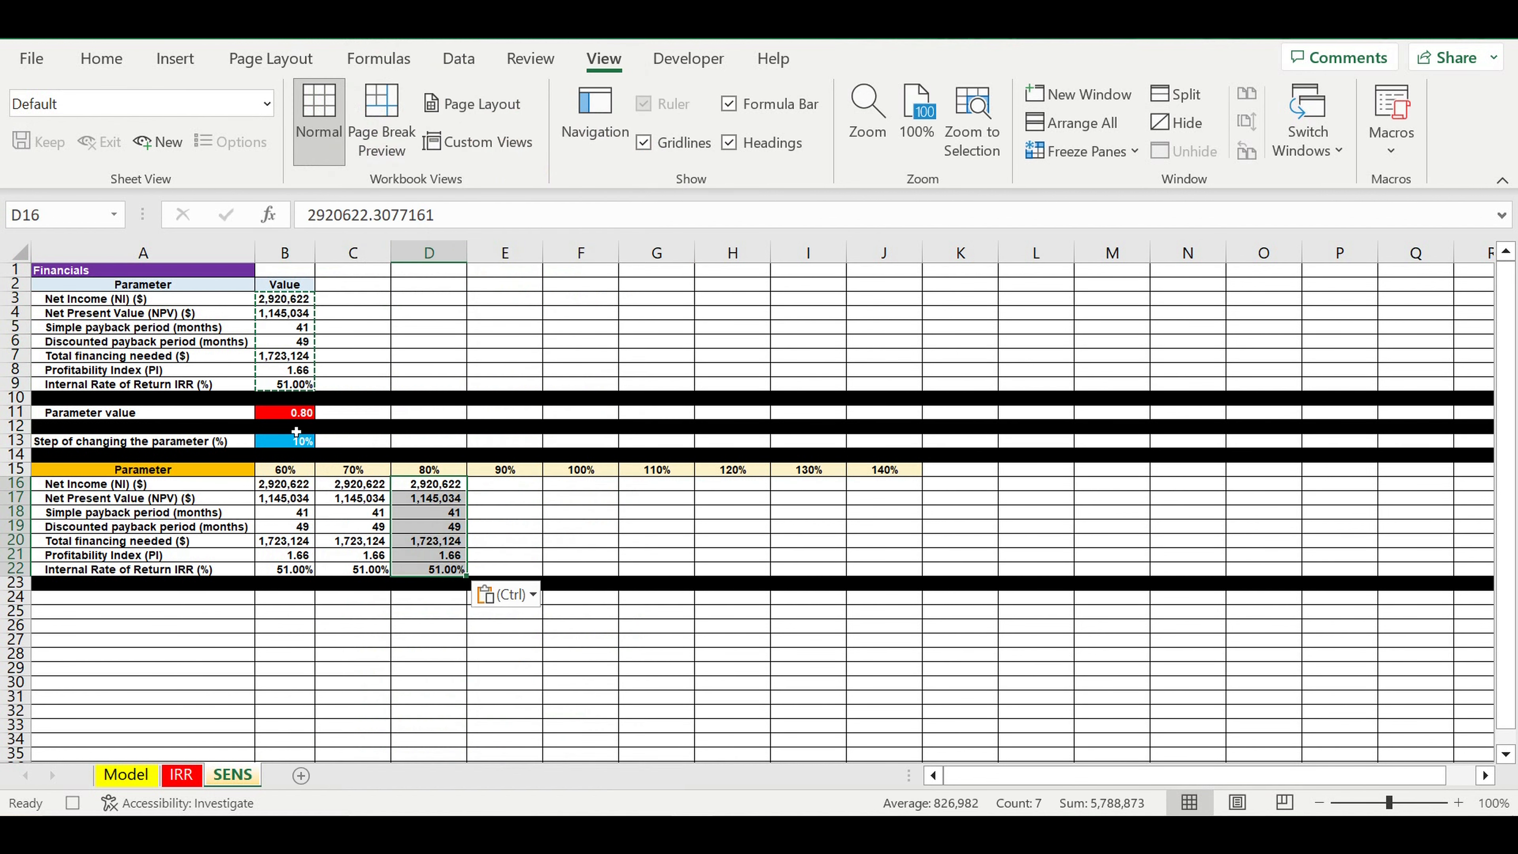
- Link the parameter value in B11 to the 90% column heading with =E15
{"action": "left_click", "coordinate": [281, 413]}
{"action": "key", "text": "Escape"}
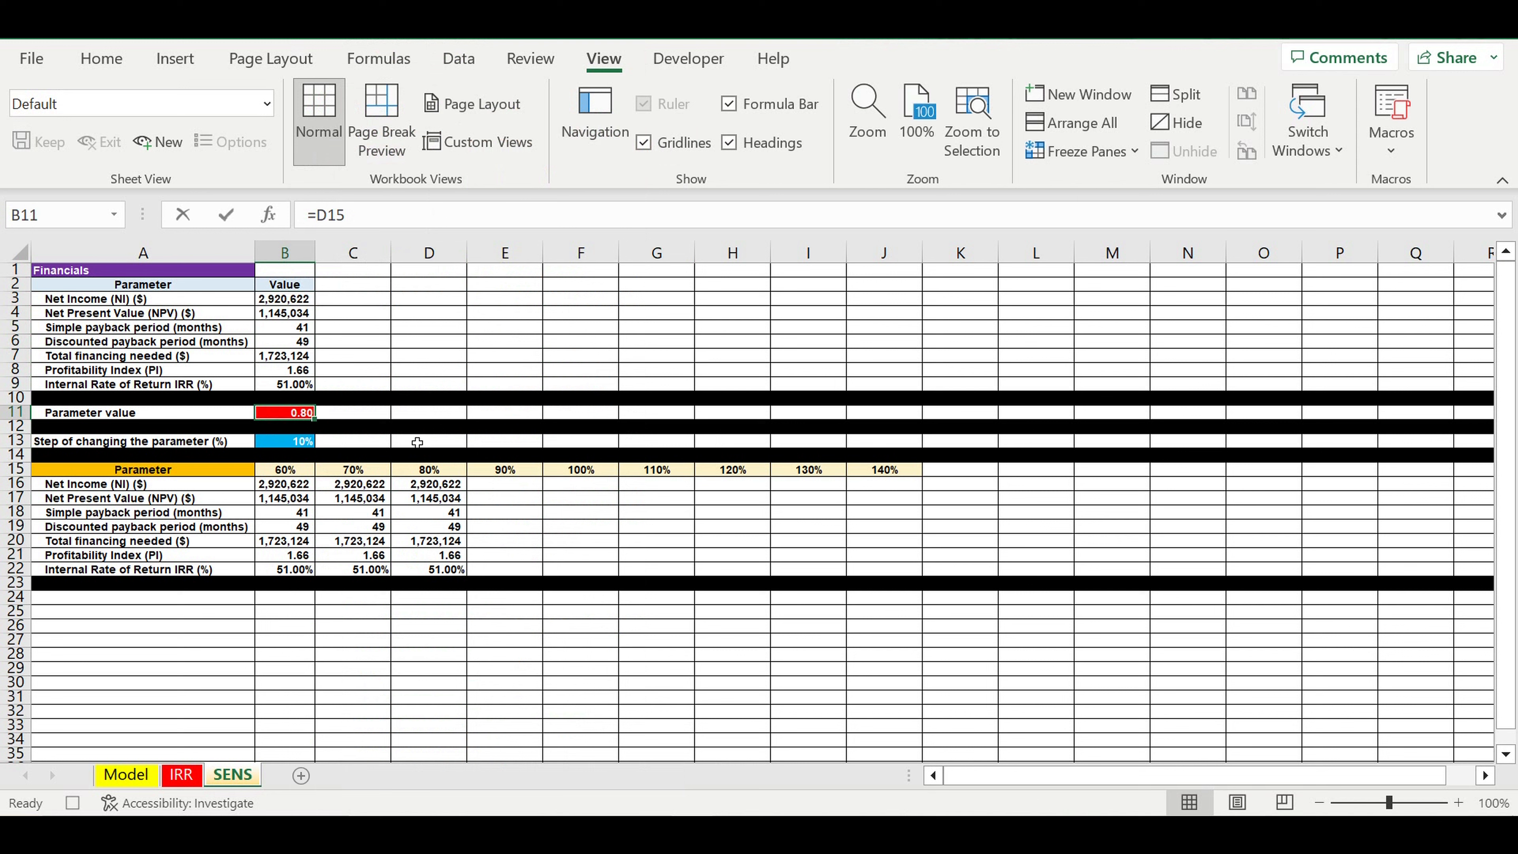
{"action": "type", "text": "="}
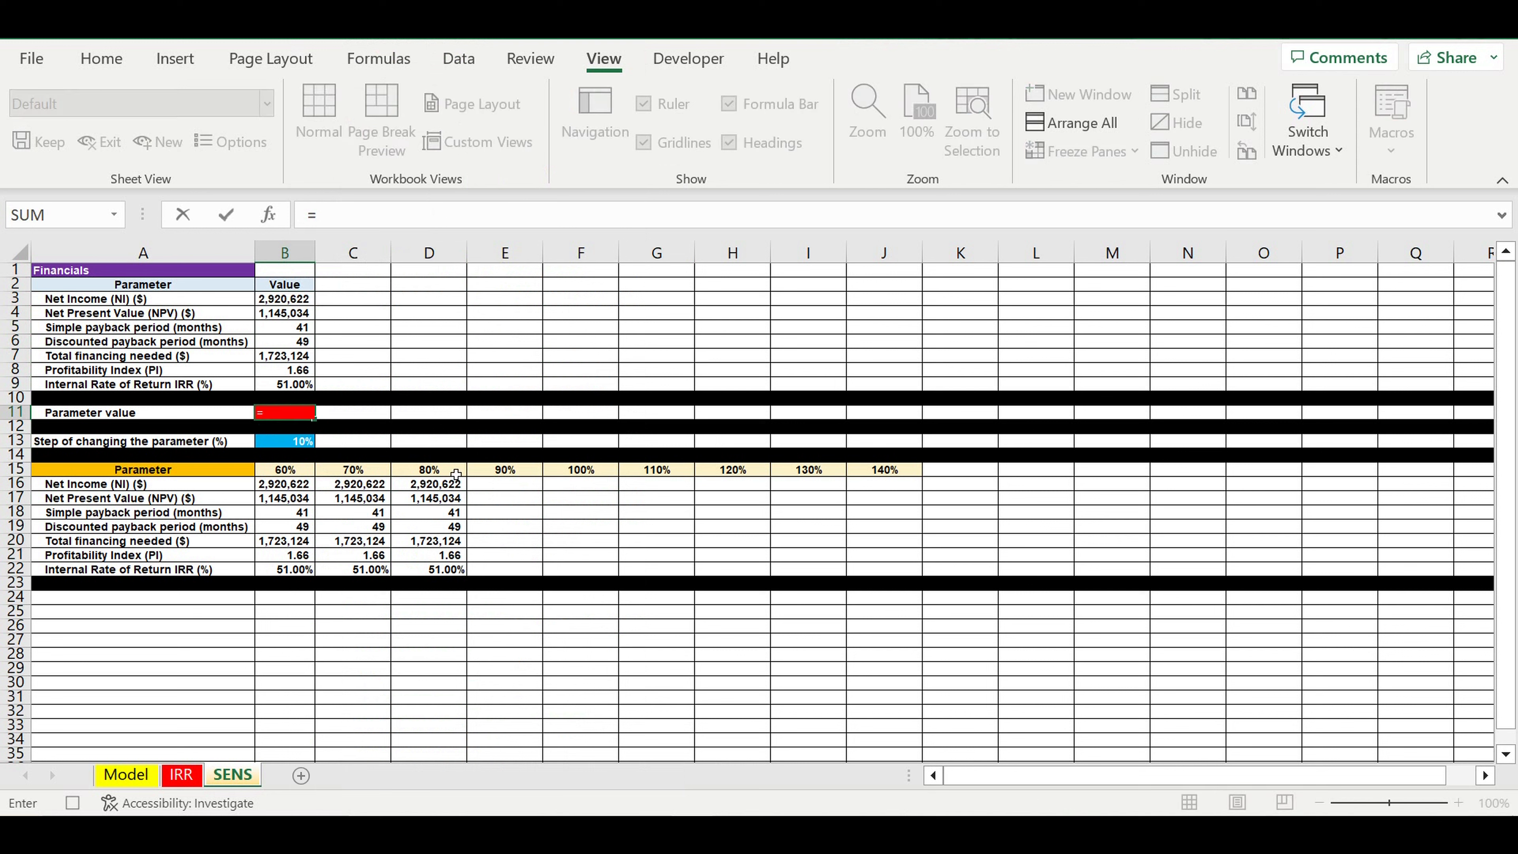
{"action": "left_click", "coordinate": [514, 472]}
{"action": "key", "text": "Return"}
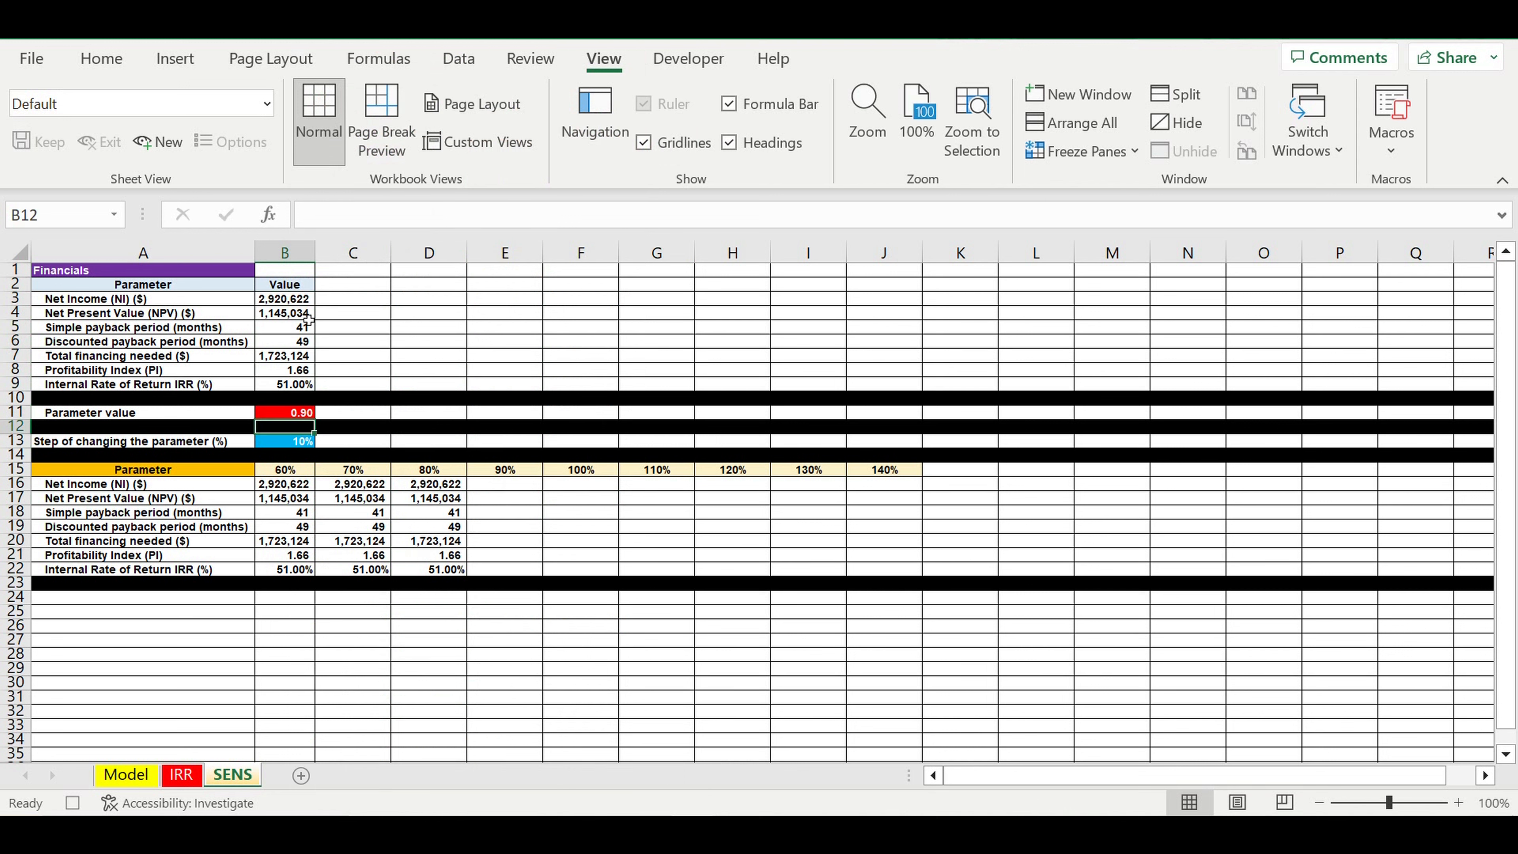
- Copy the financial results in B3:B9 and paste them as values under the 90% heading, starting at E16
{"action": "left_click_drag", "start_coordinate": [286, 300], "coordinate": [286, 384]}
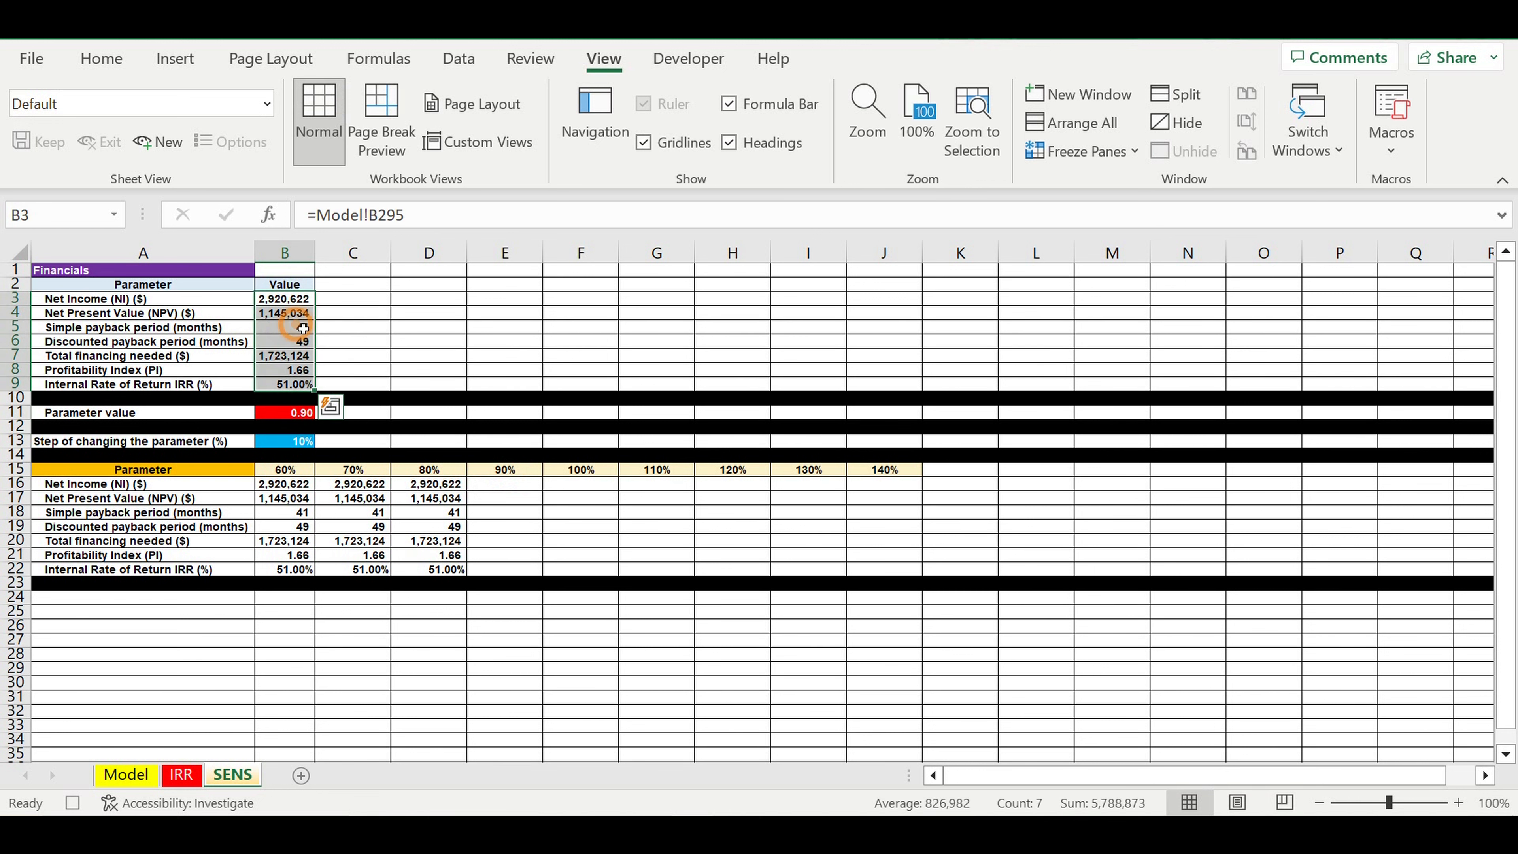
{"action": "right_click", "coordinate": [293, 382]}
{"action": "left_click", "coordinate": [350, 175]}
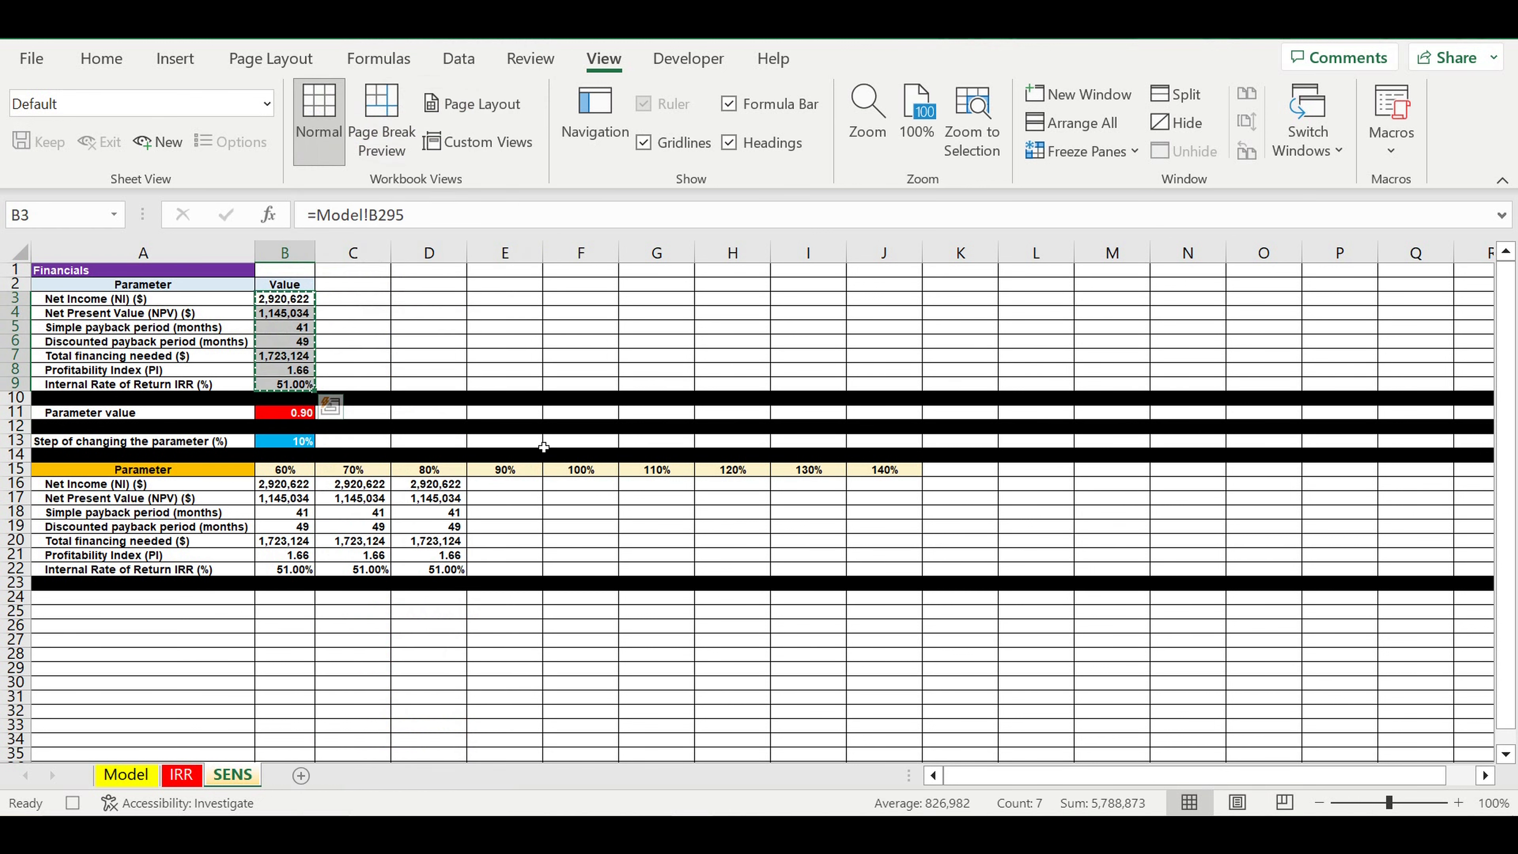
{"action": "left_click", "coordinate": [504, 486]}
{"action": "right_click", "coordinate": [504, 488]}
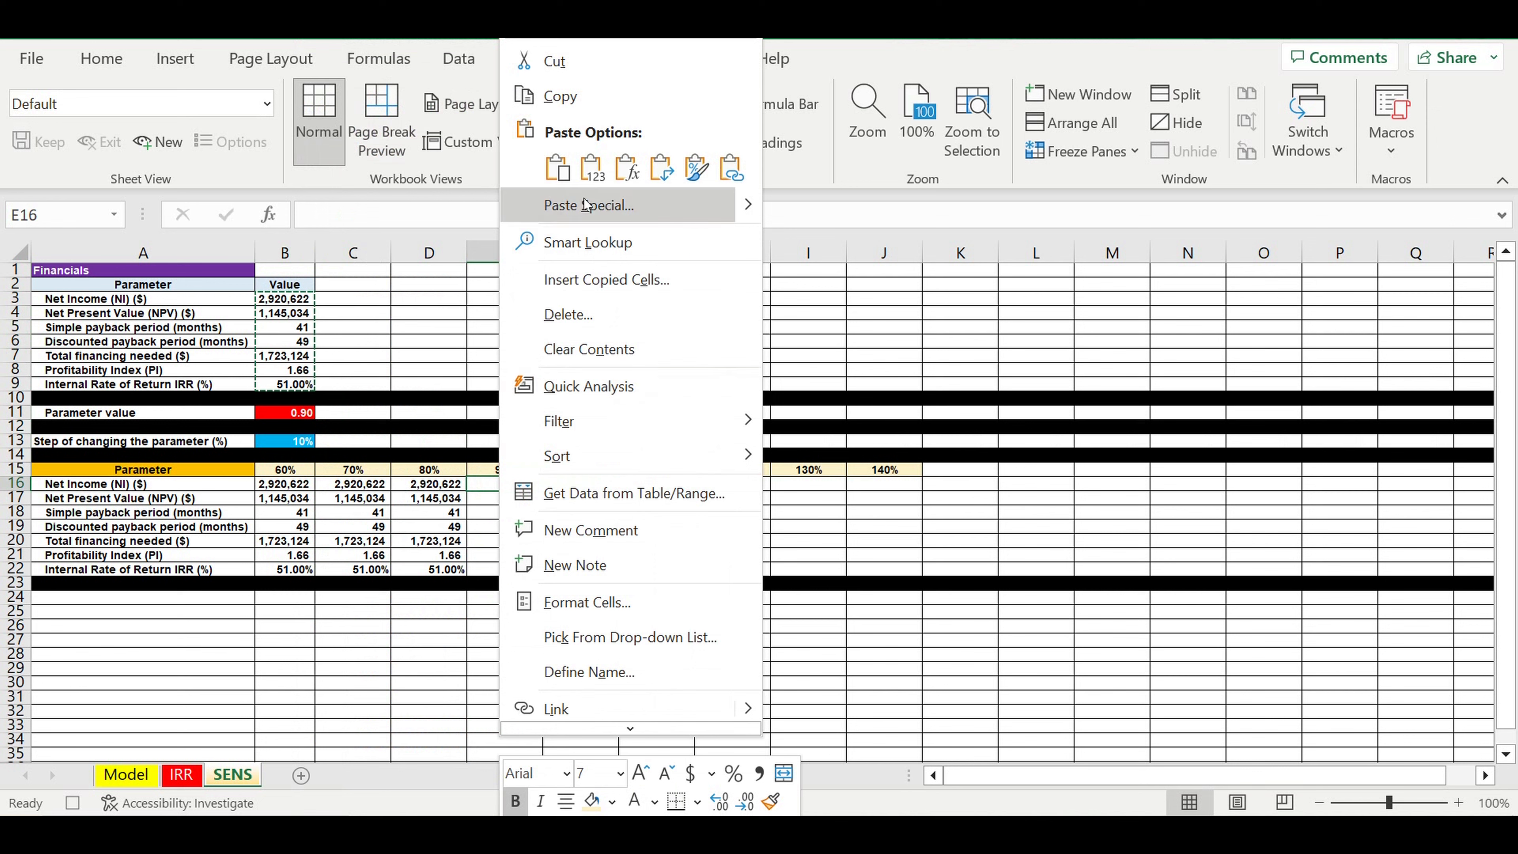
{"action": "left_click", "coordinate": [587, 174]}
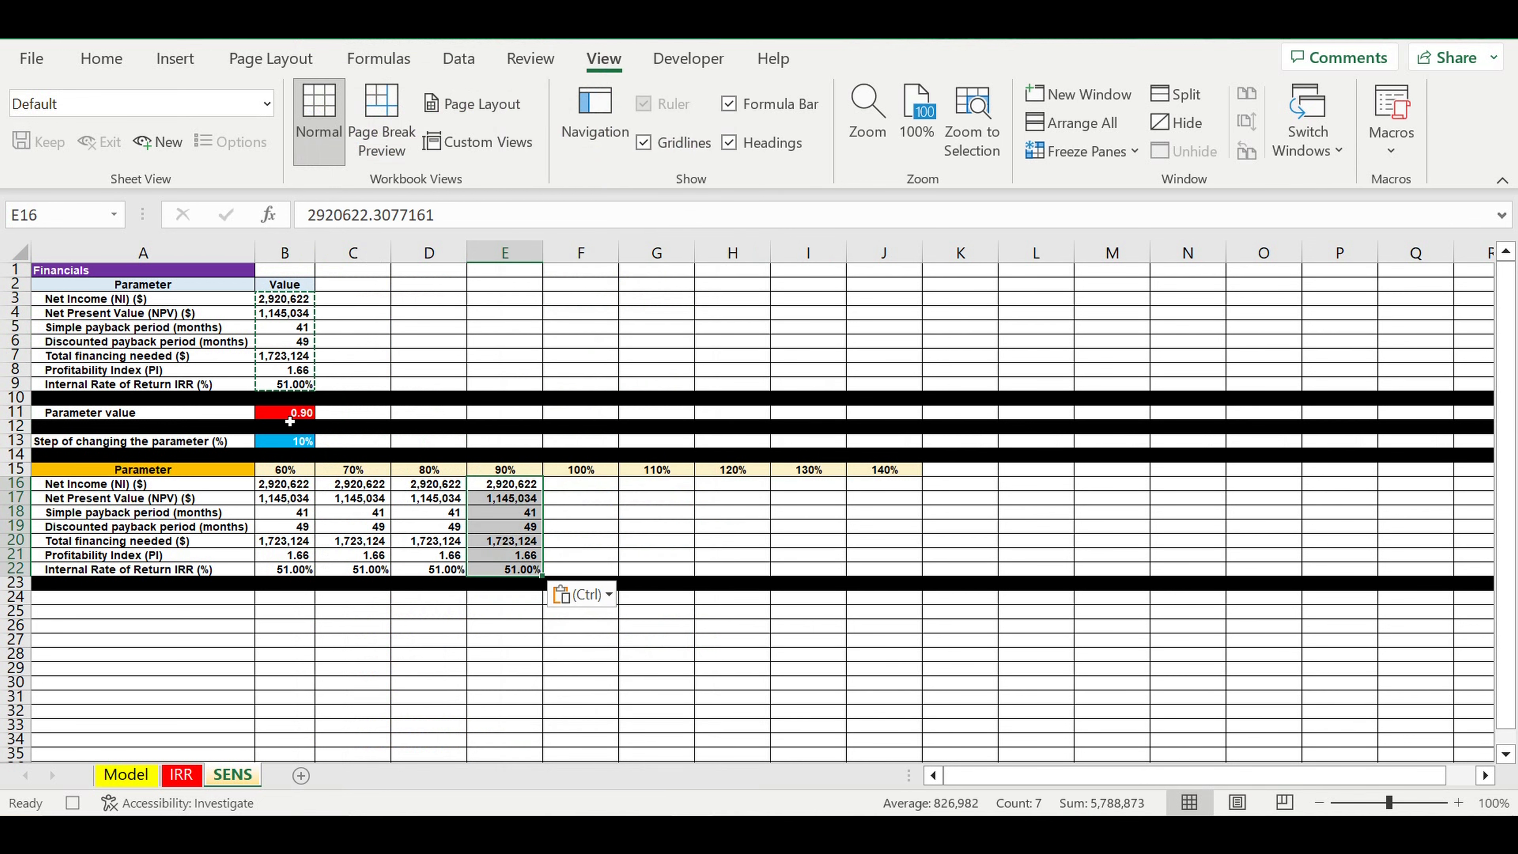
- Link the parameter value in B11 to the 100% column heading with =F15
{"action": "left_click", "coordinate": [279, 416]}
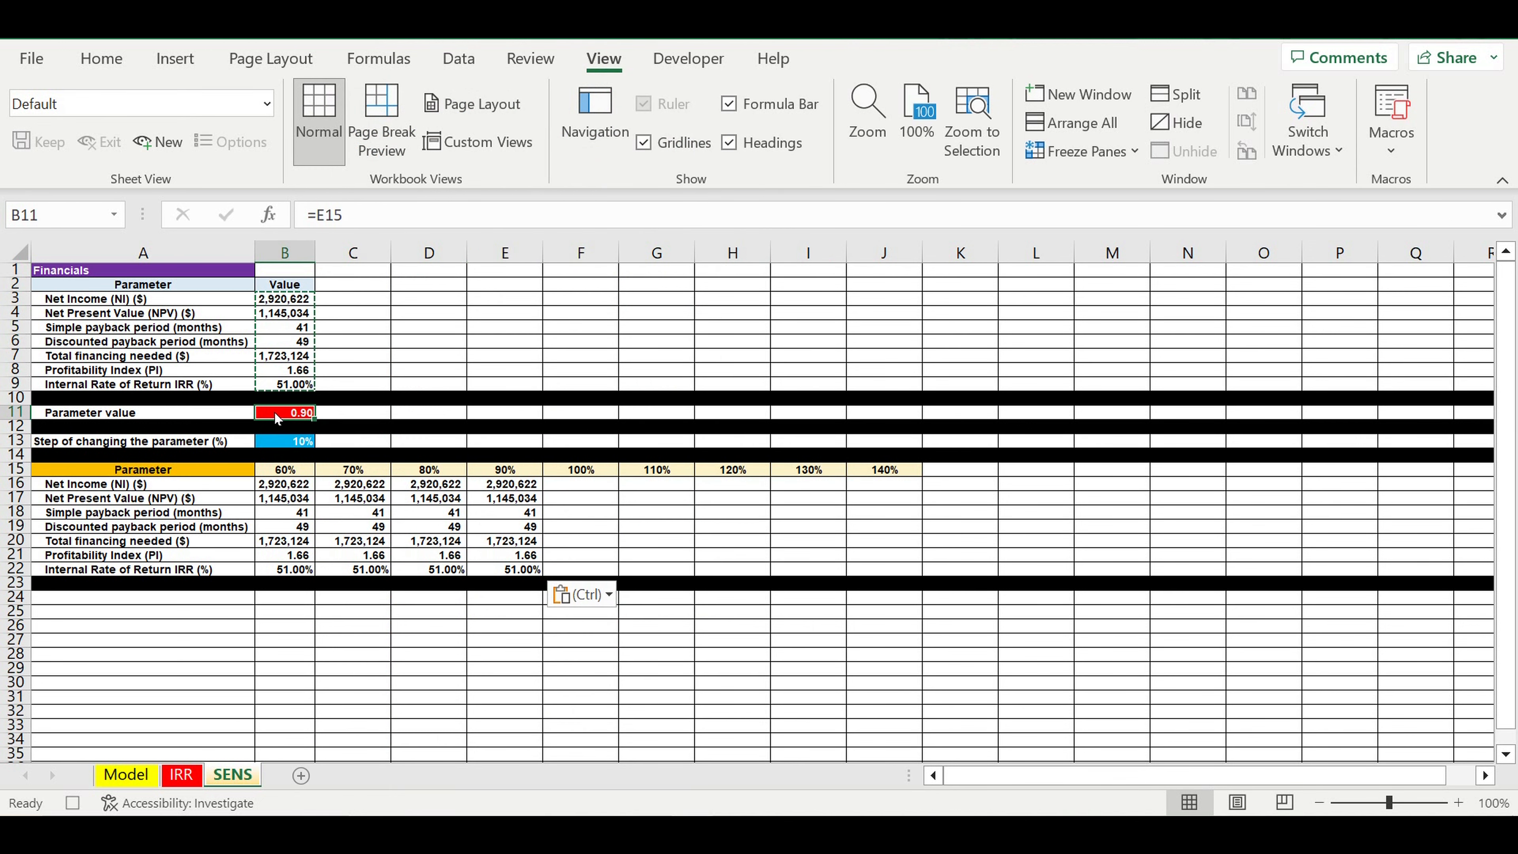
{"action": "type", "text": "="}
{"action": "left_click", "coordinate": [589, 472]}
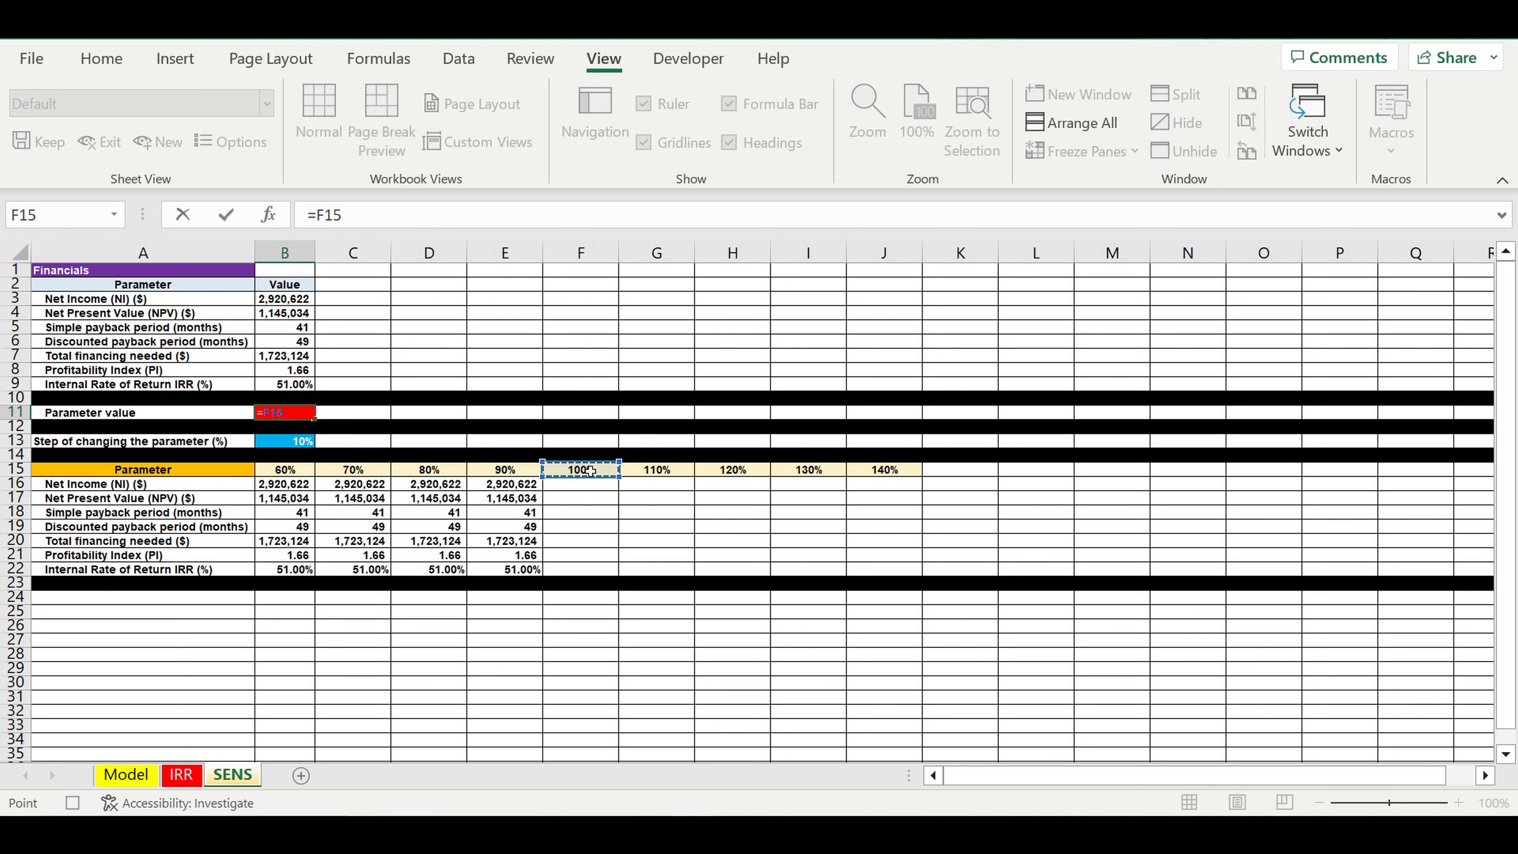
{"action": "key", "text": "Return"}
- Copy the financial results in B3:B9 and paste them as values under the 100% heading, starting at F16
{"action": "left_click_drag", "start_coordinate": [286, 305], "coordinate": [287, 388]}
{"action": "key", "text": "ctrl+c"}
{"action": "right_click", "coordinate": [303, 341]}
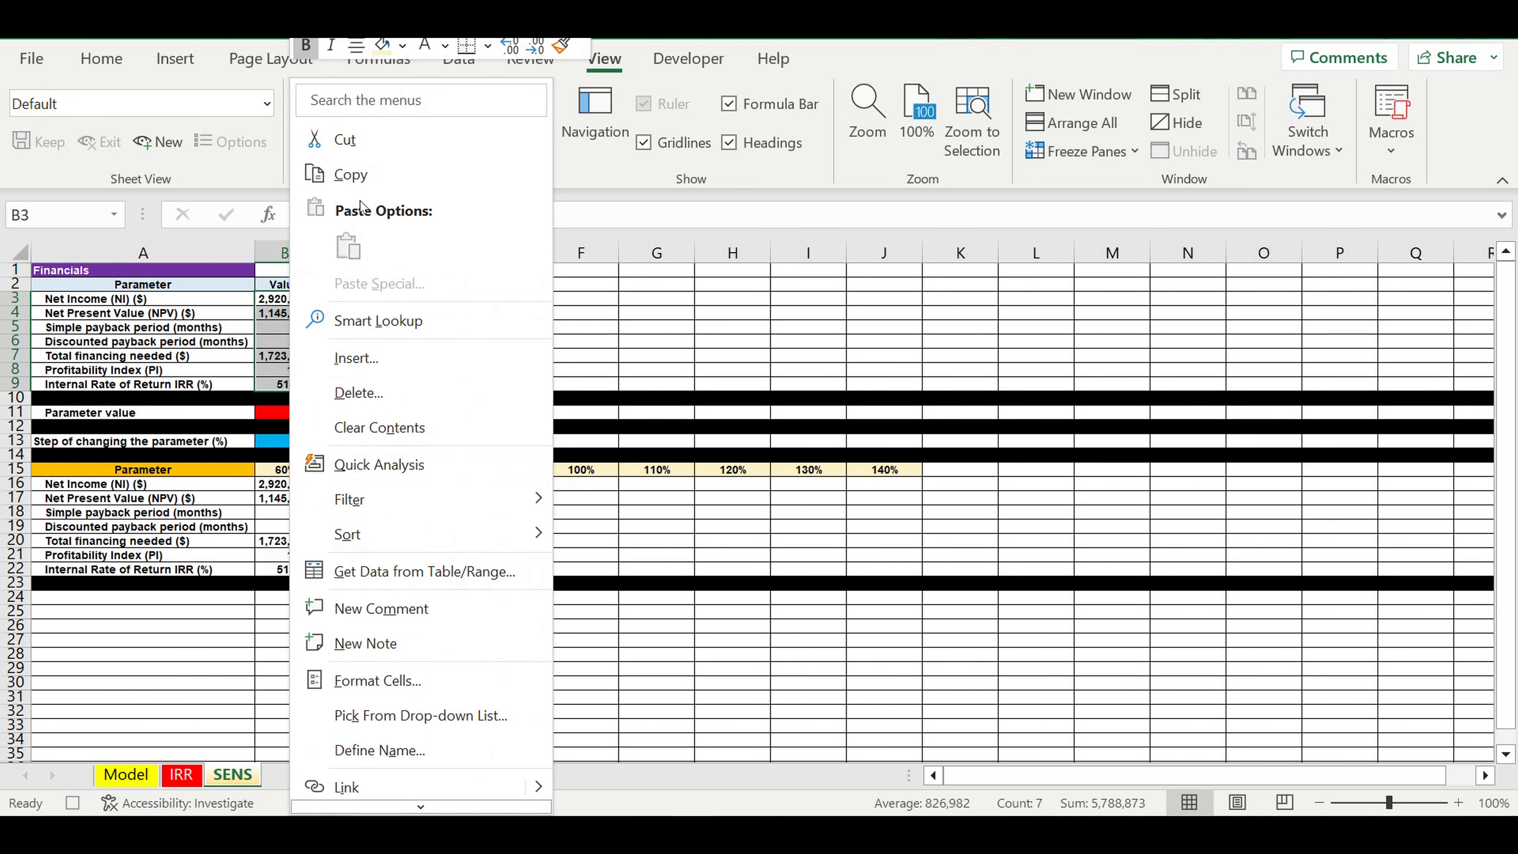
{"action": "left_click", "coordinate": [353, 173]}
{"action": "left_click", "coordinate": [576, 488]}
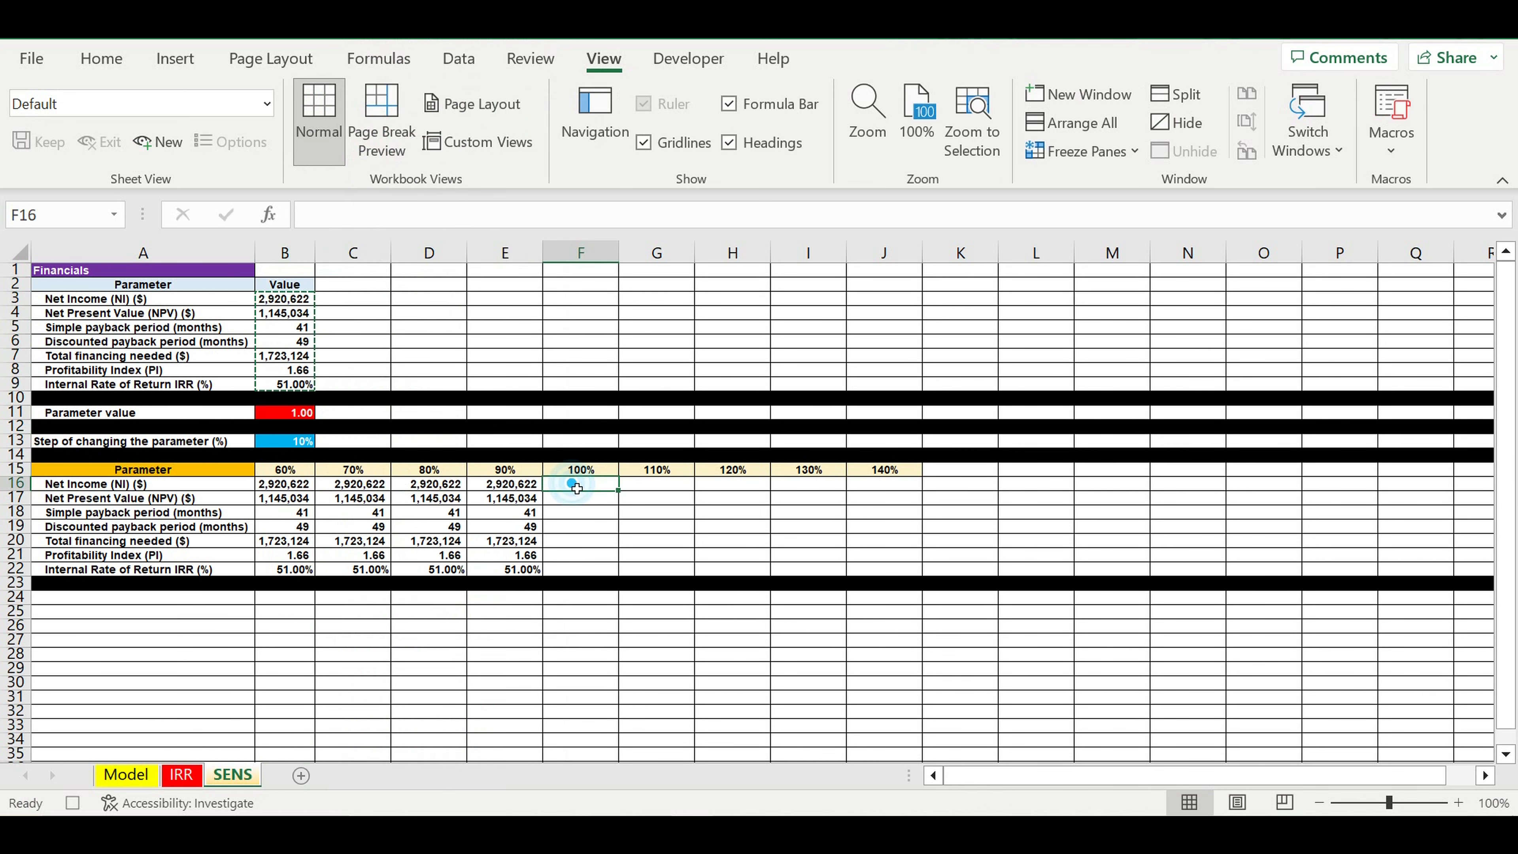
{"action": "right_click", "coordinate": [577, 487]}
{"action": "left_click", "coordinate": [671, 174]}
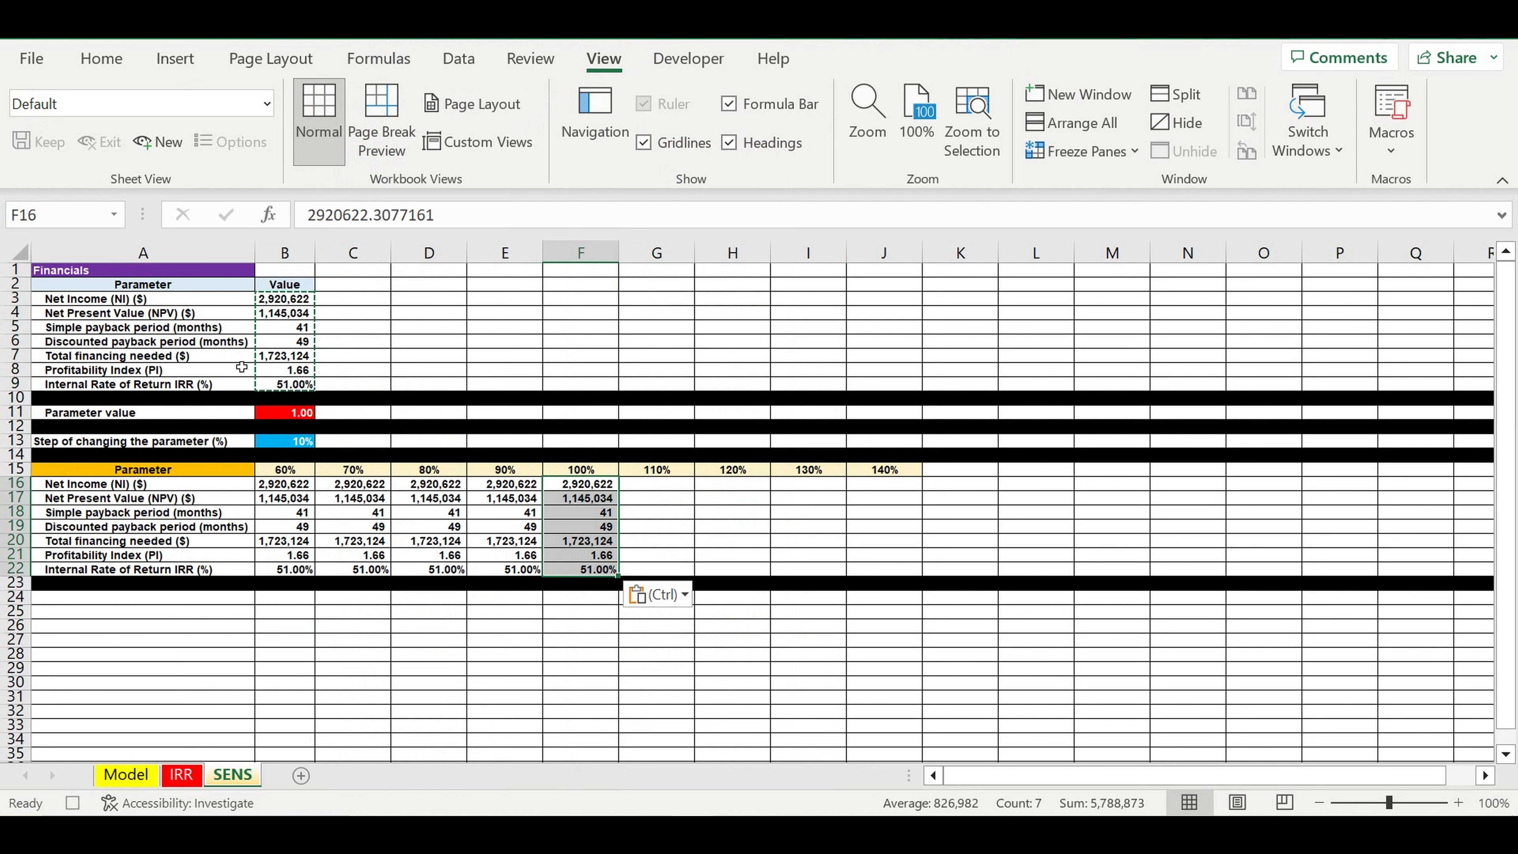
- Link the parameter value in B11 to the 110% column heading with =G15
{"action": "left_click", "coordinate": [291, 415]}
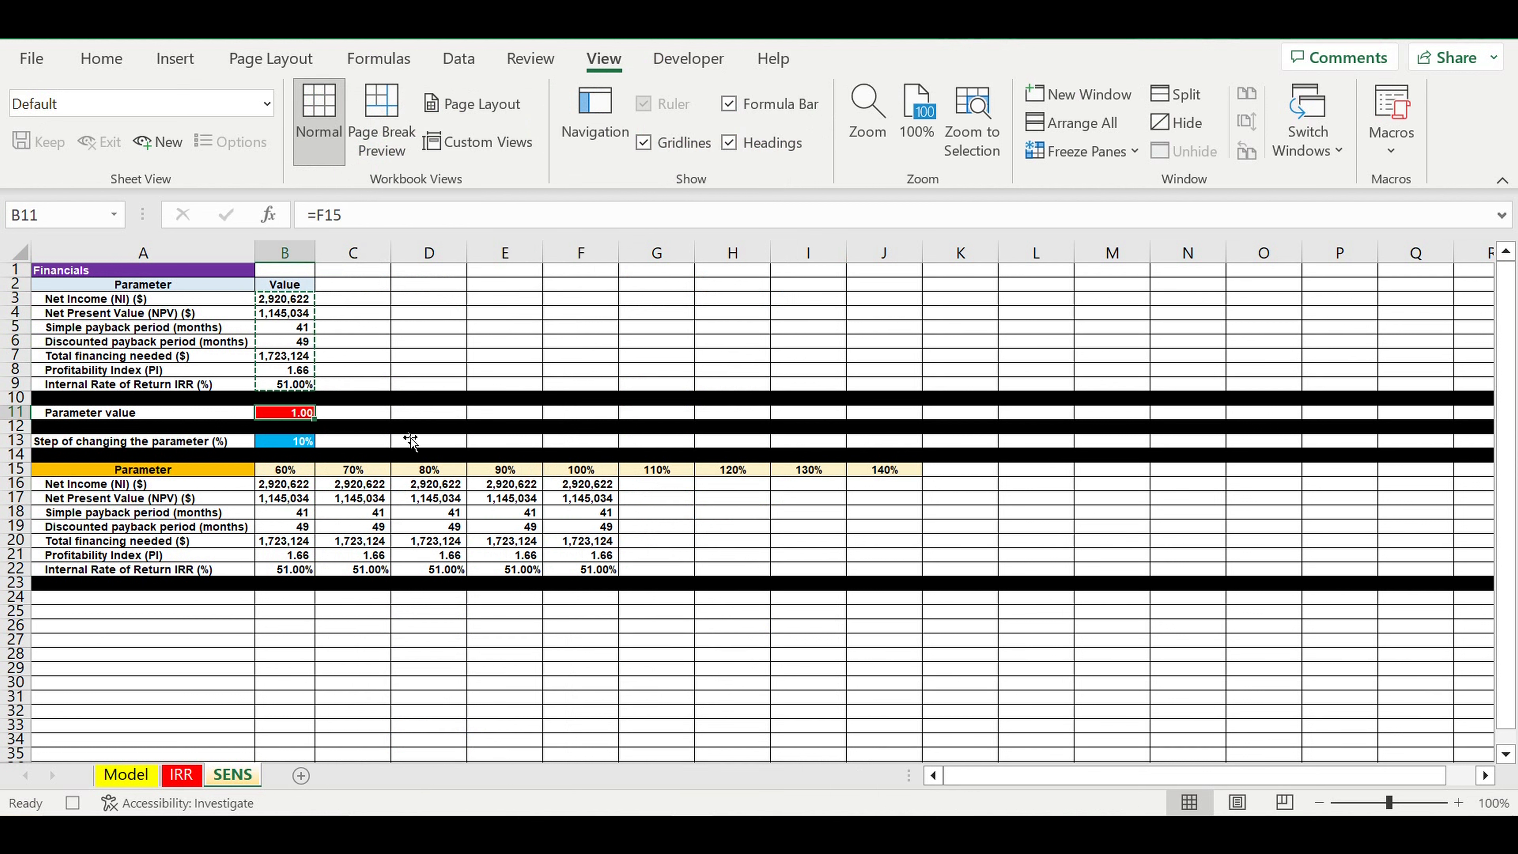
{"action": "type", "text": "="}
{"action": "left_click", "coordinate": [650, 473]}
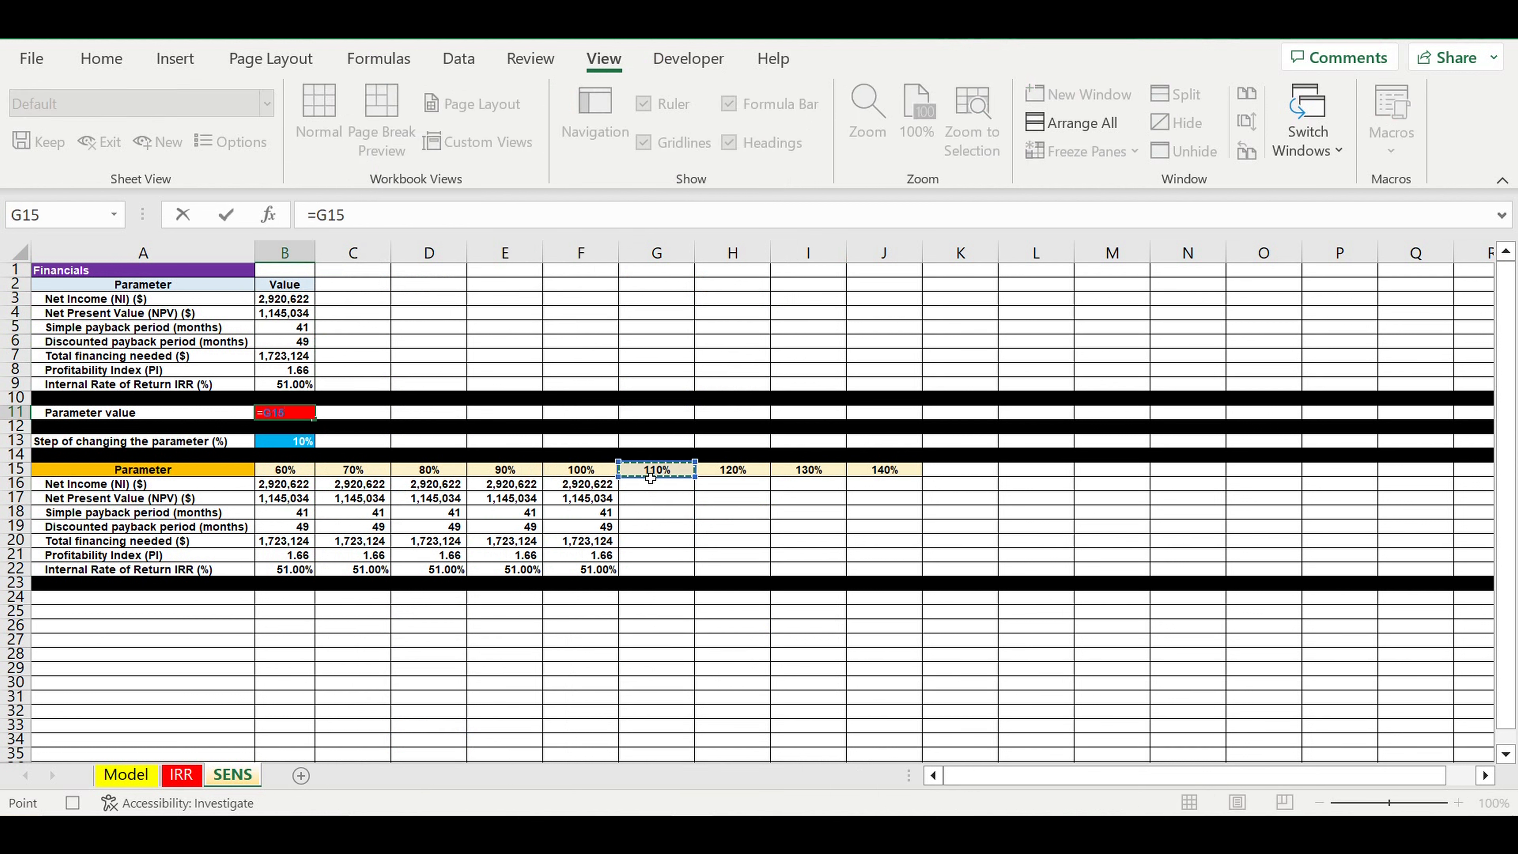
{"action": "key", "text": "Return"}
- Copy the financial results in B3:B9 and paste them as values under the 110% heading, starting at G16
{"action": "left_click_drag", "start_coordinate": [288, 302], "coordinate": [296, 384]}
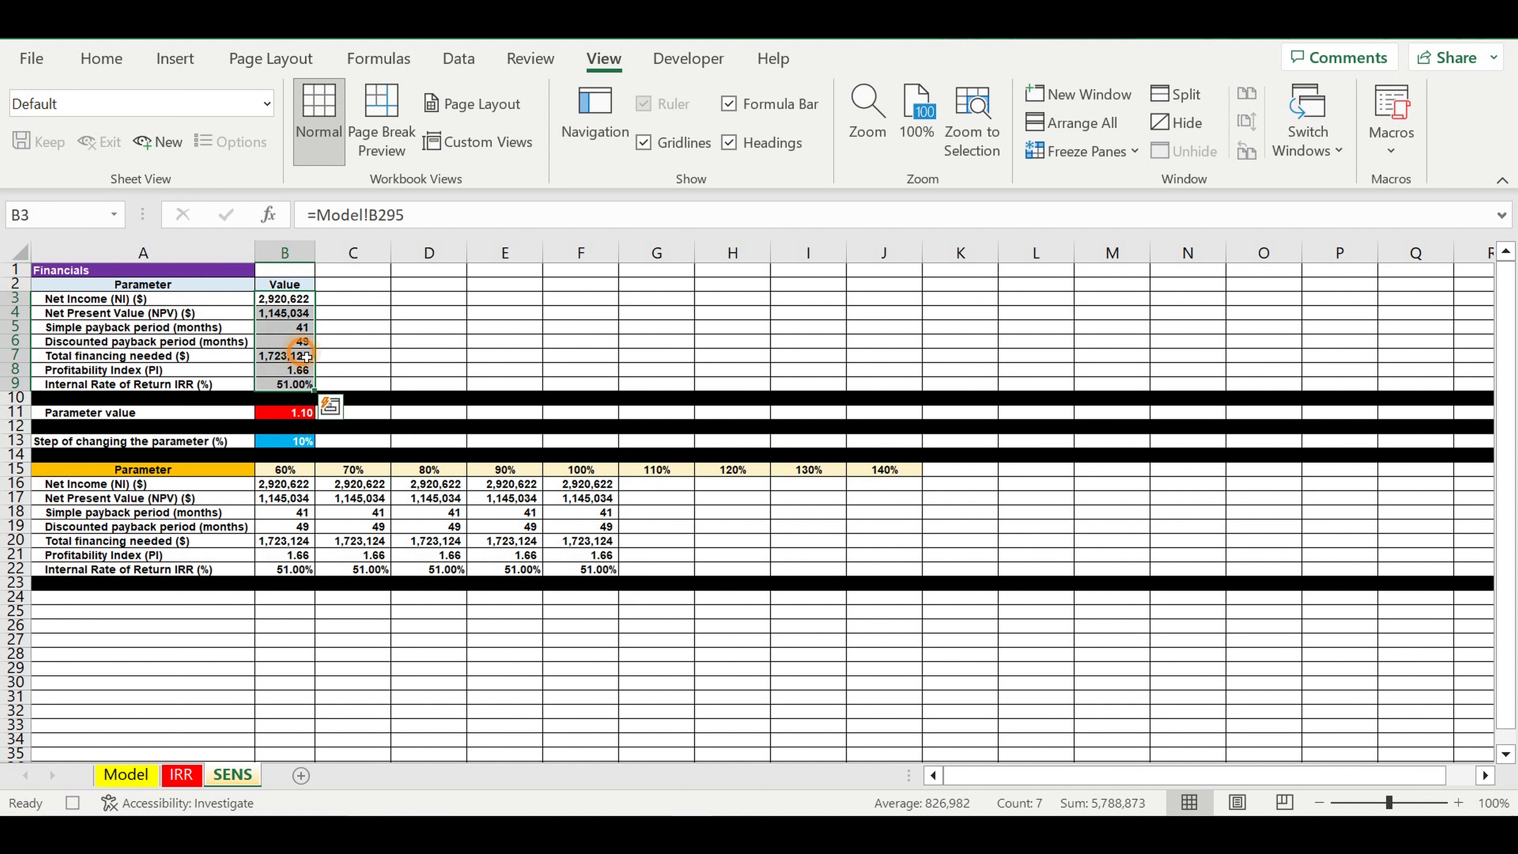
{"action": "right_click", "coordinate": [306, 357]}
{"action": "left_click", "coordinate": [368, 174]}
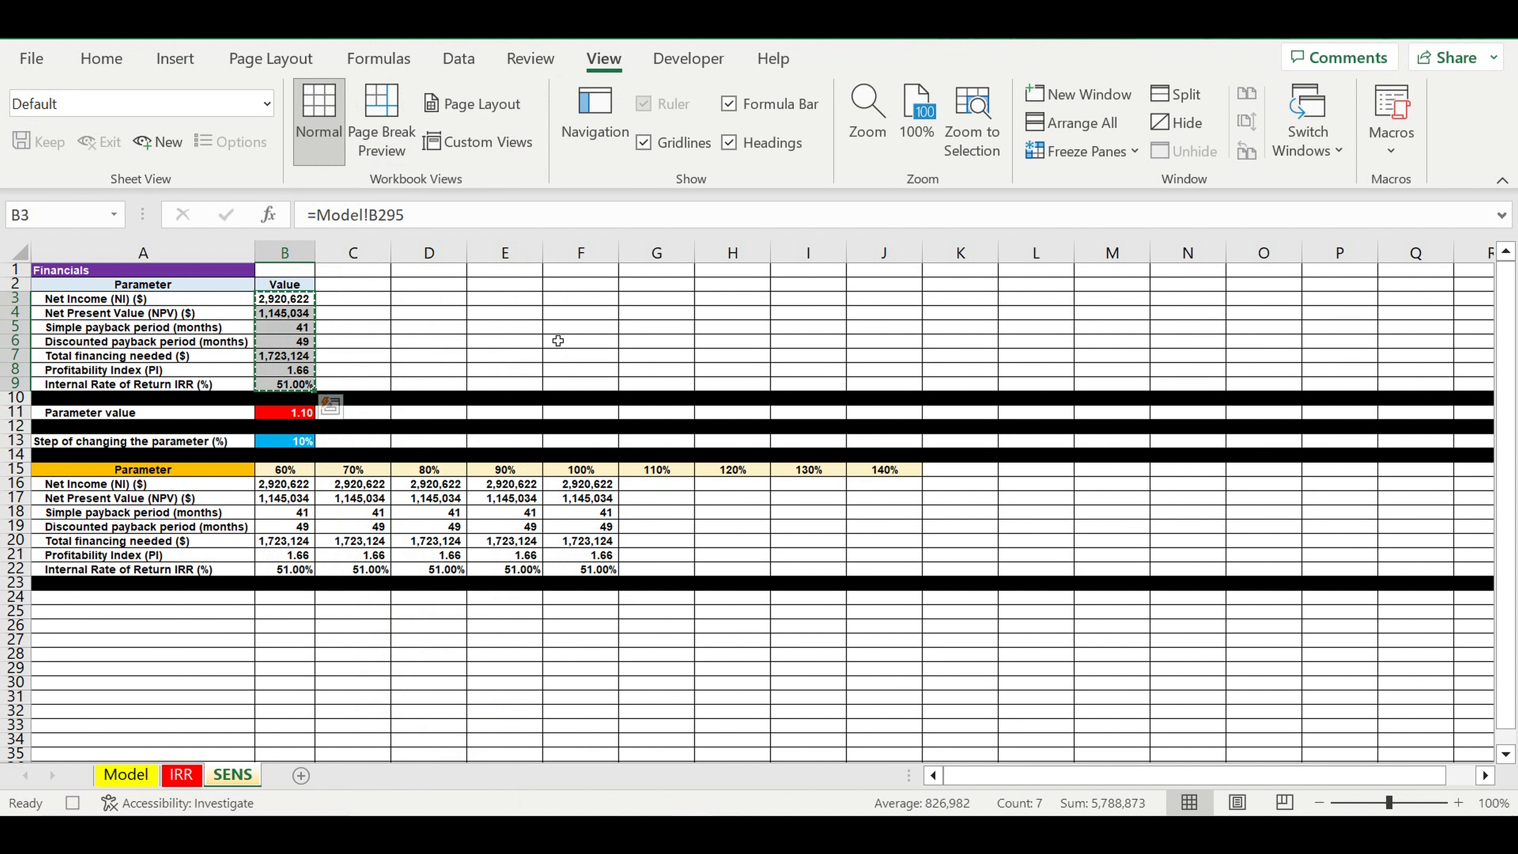
{"action": "left_click", "coordinate": [665, 484]}
{"action": "right_click", "coordinate": [654, 486]}
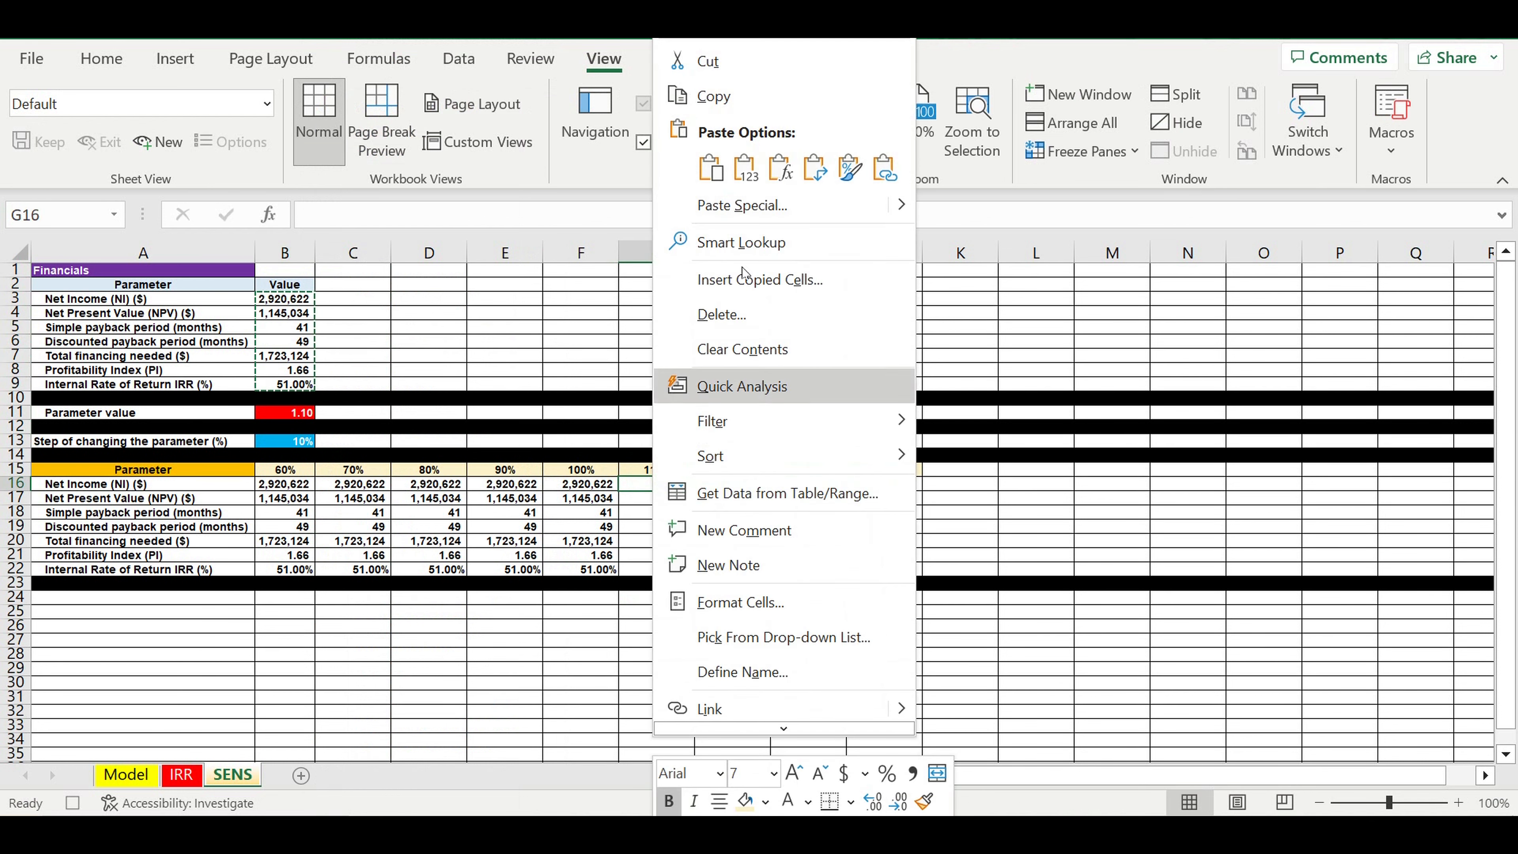
{"action": "left_click", "coordinate": [744, 173]}
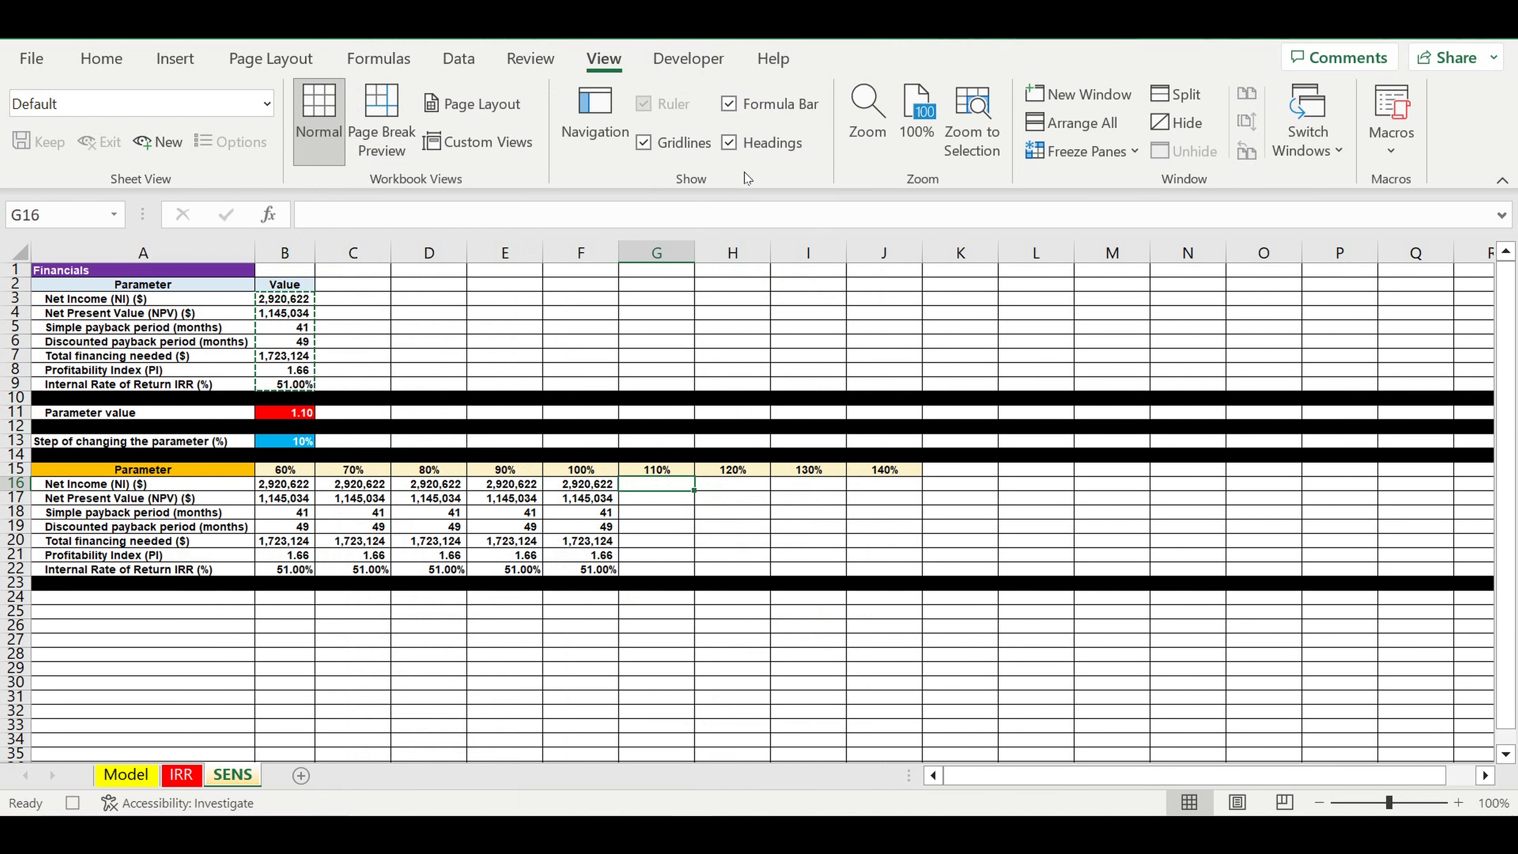
- Link the parameter value in B11 to the 120% column heading with =H15
{"action": "left_click", "coordinate": [270, 417]}
{"action": "type", "text": "="}
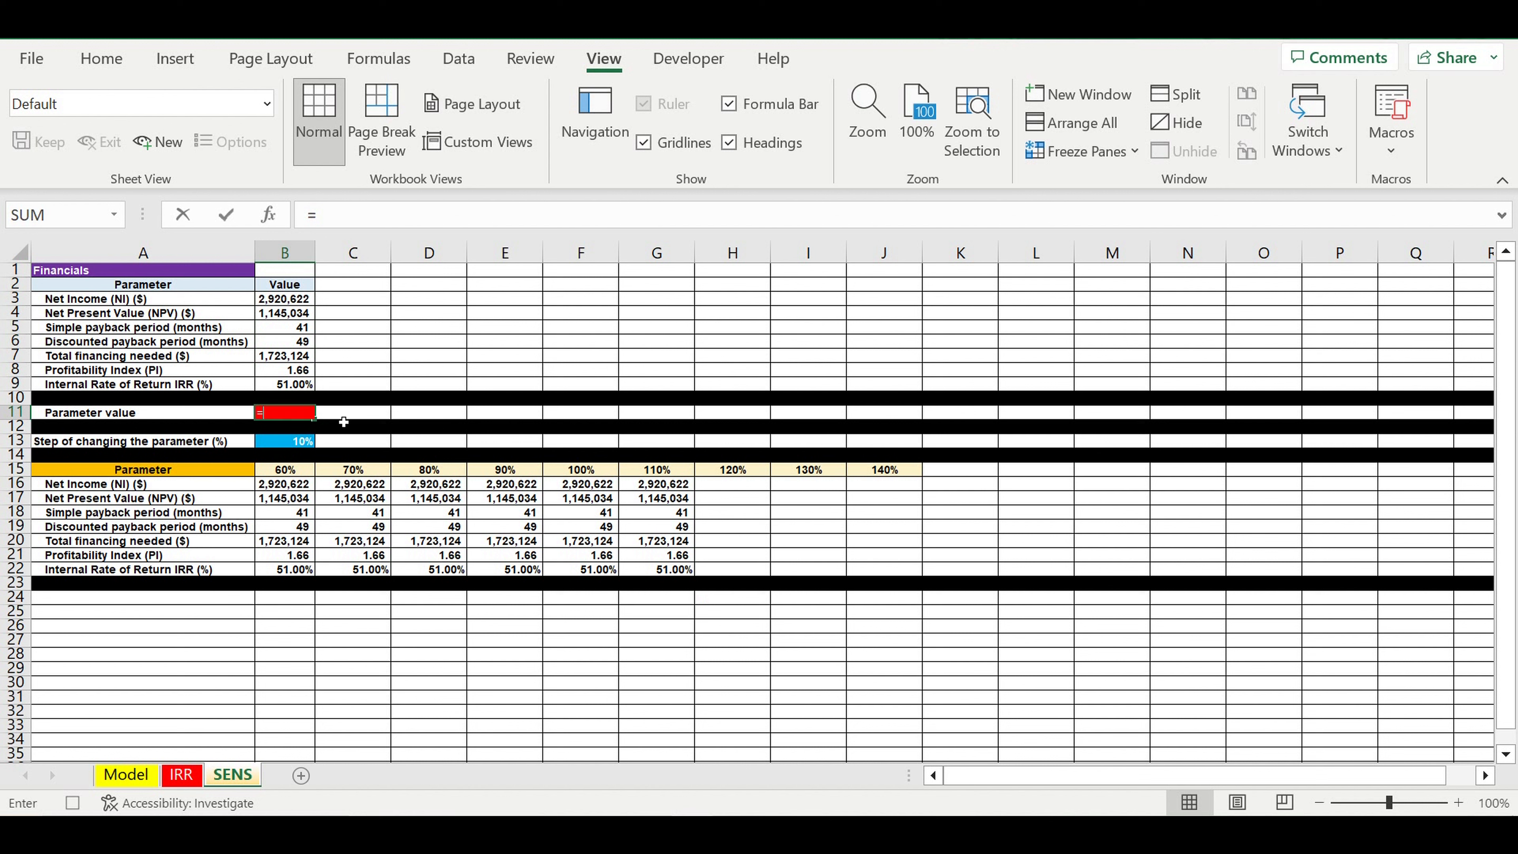
{"action": "left_click", "coordinate": [737, 473]}
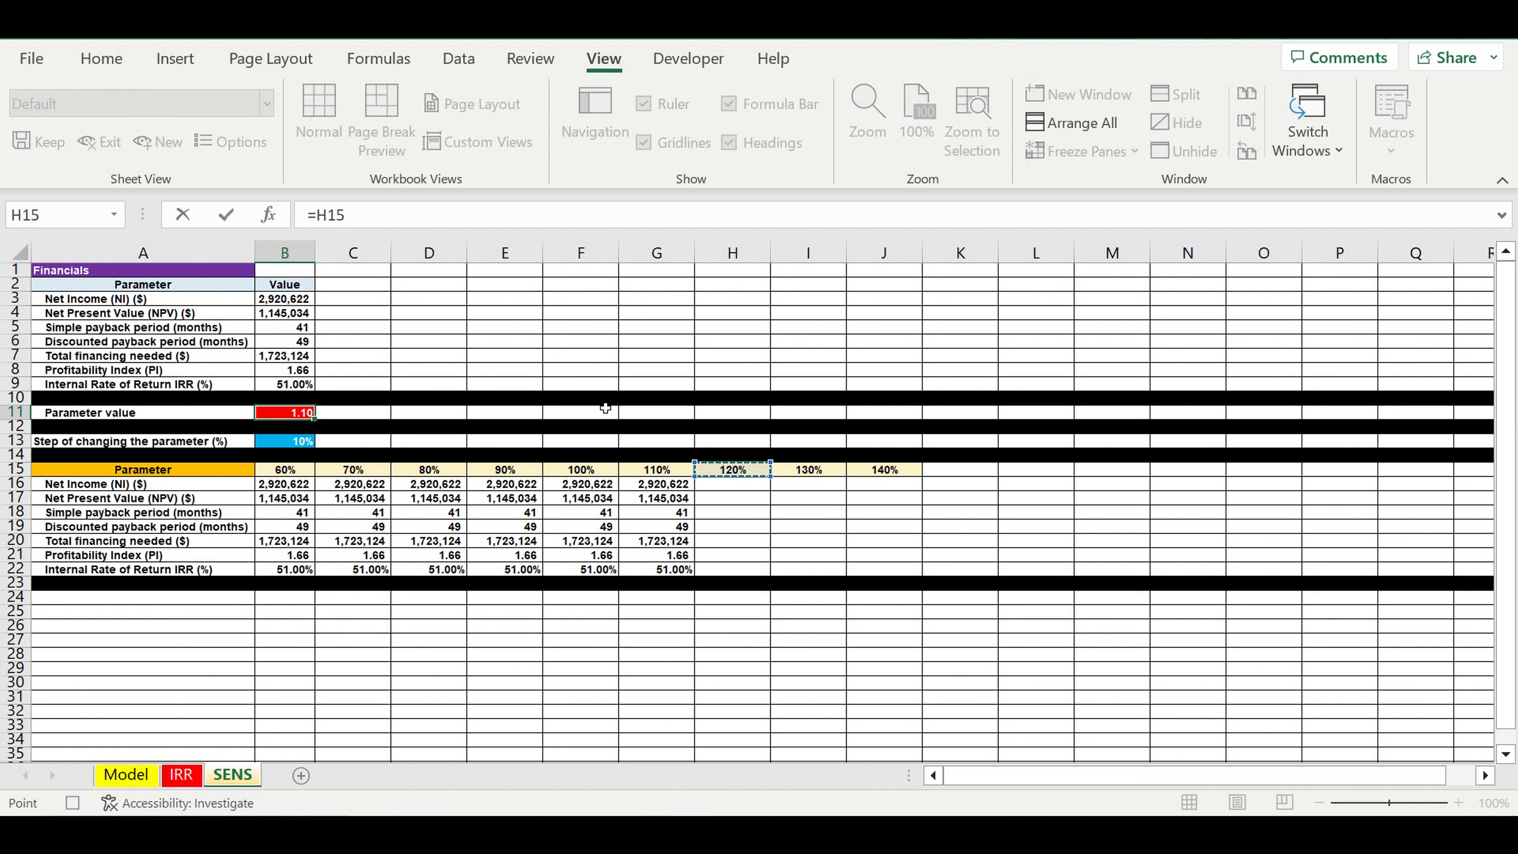
{"action": "key", "text": "Return"}
- Copy the financial results in B3:B9 and paste them as values under the 120% heading, starting at H16
{"action": "left_click", "coordinate": [298, 304]}
{"action": "left_click_drag", "start_coordinate": [298, 304], "coordinate": [296, 383]}
{"action": "right_click", "coordinate": [296, 335]}
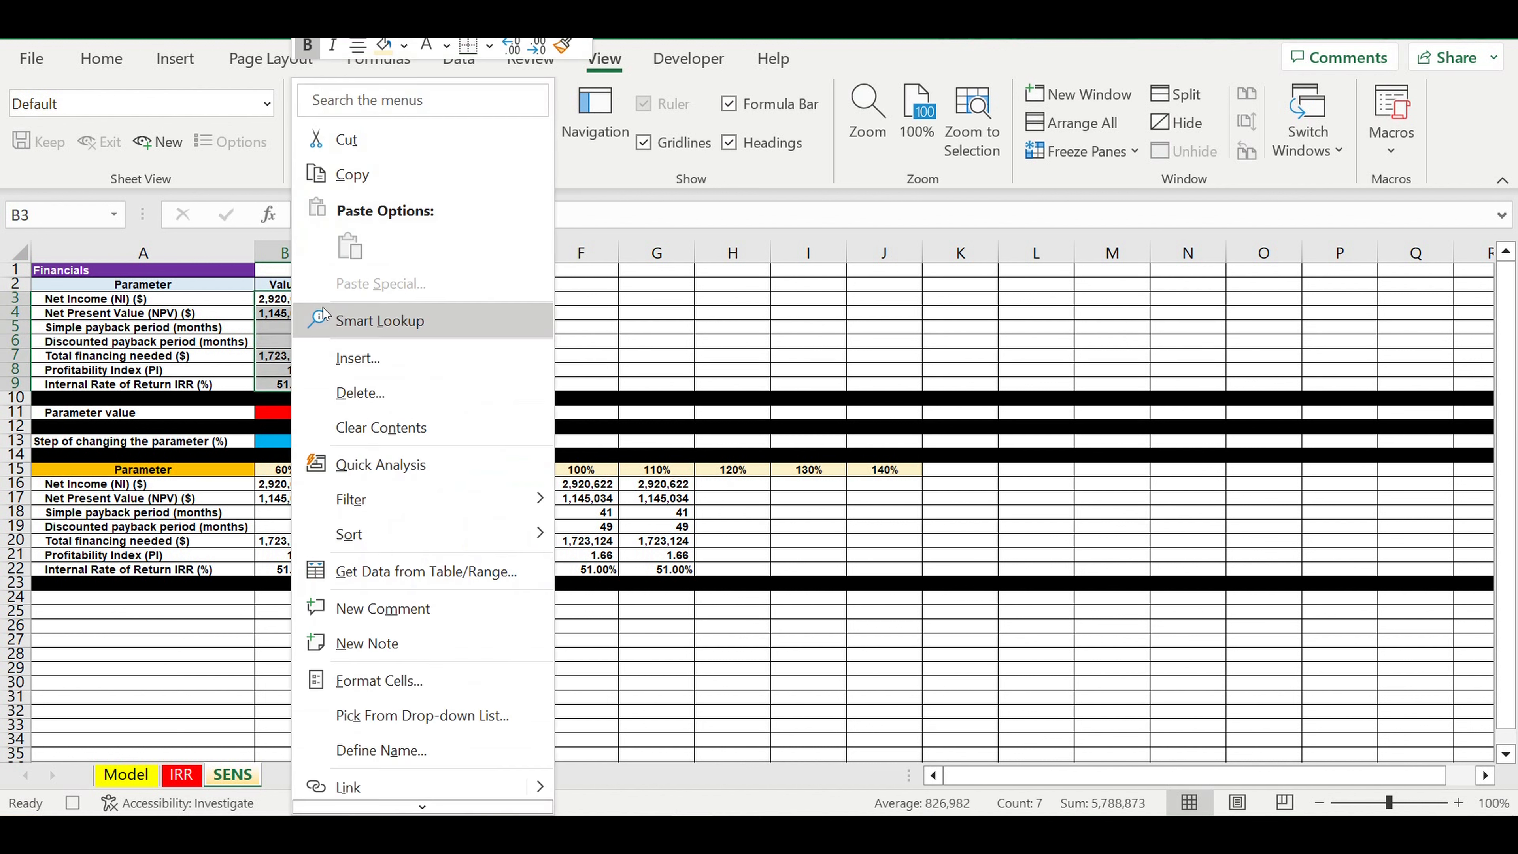
{"action": "left_click", "coordinate": [372, 173]}
{"action": "left_click", "coordinate": [728, 485]}
{"action": "right_click", "coordinate": [729, 485]}
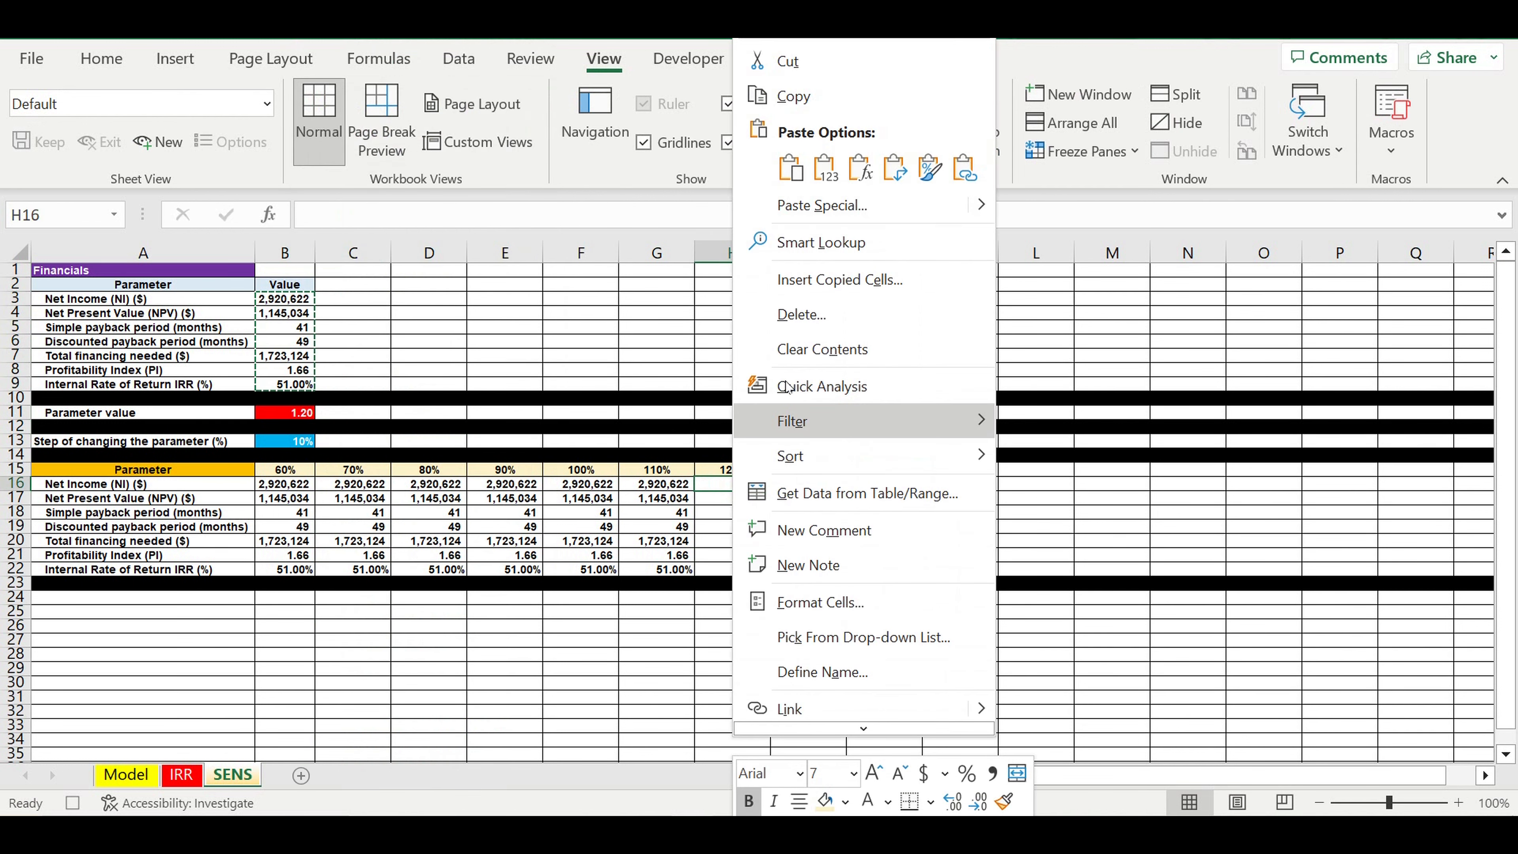
{"action": "left_click", "coordinate": [826, 168]}
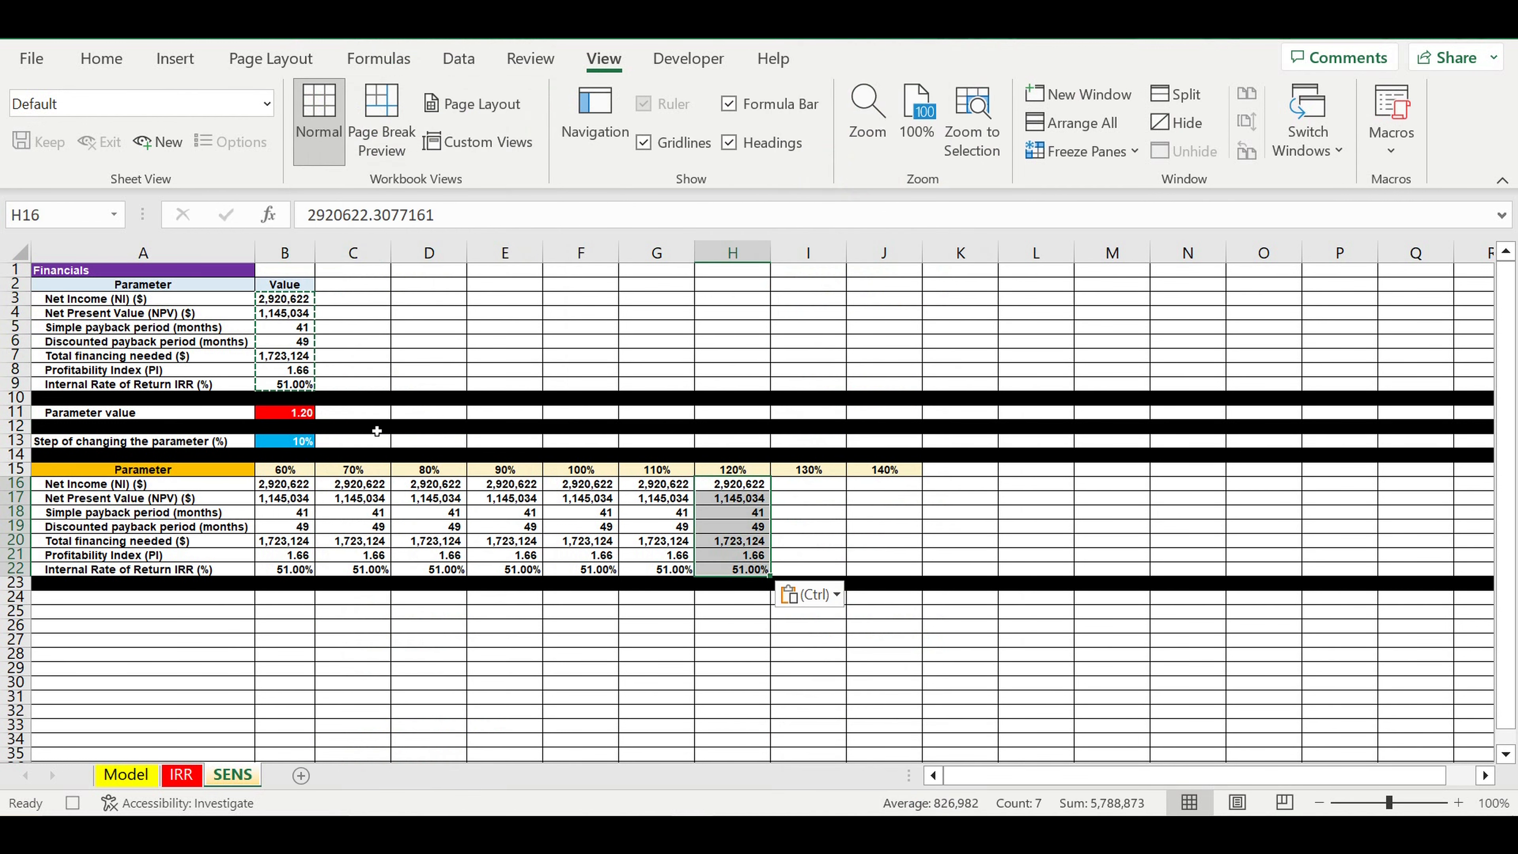
- Link the parameter value in B11 to the 130% column heading with =I15
{"action": "left_click", "coordinate": [284, 416]}
{"action": "type", "text": "="}
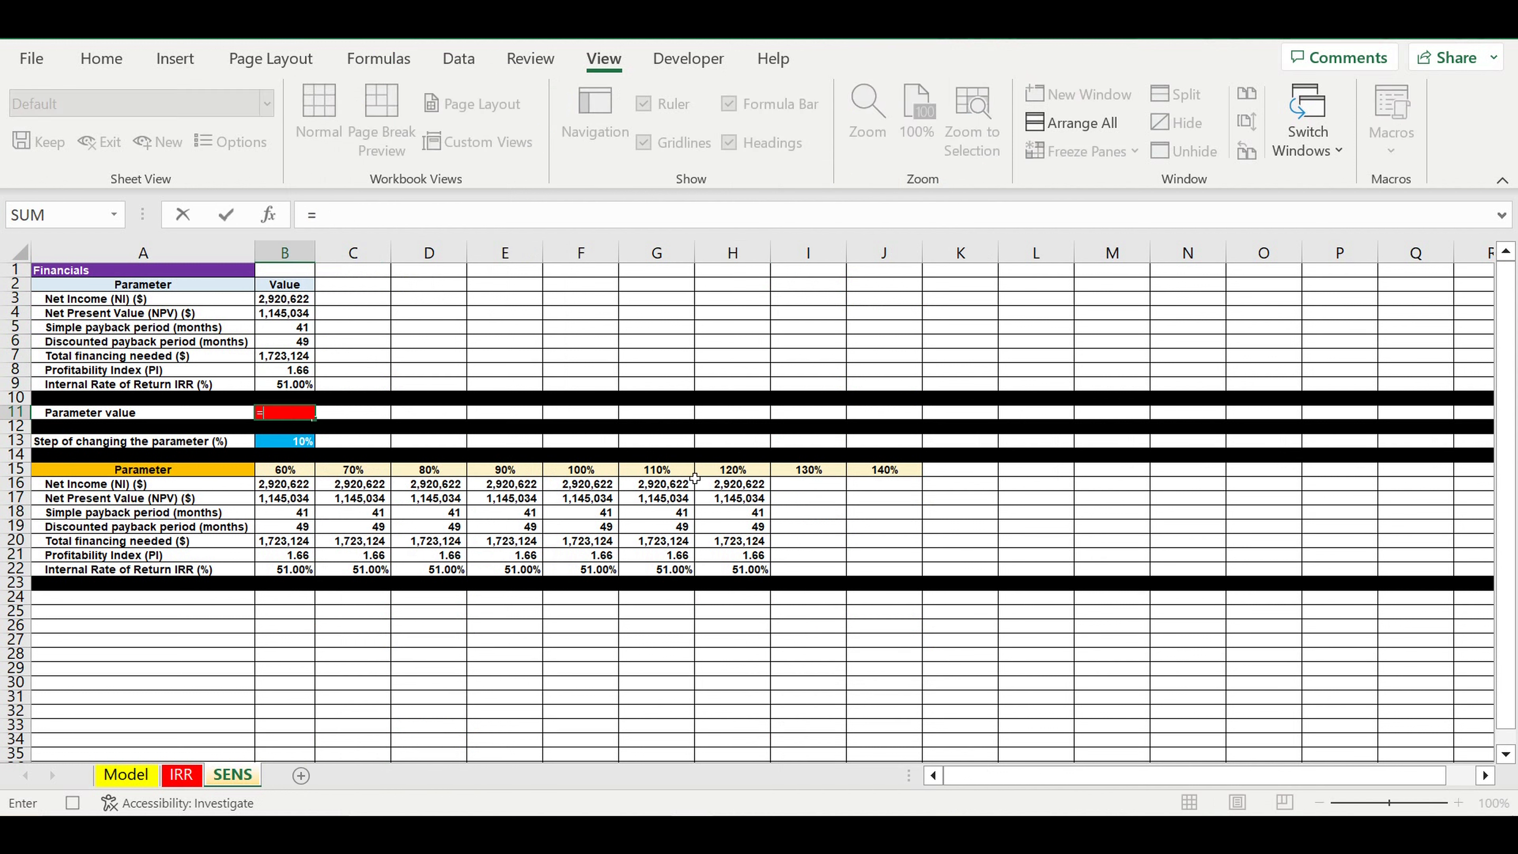
{"action": "left_click", "coordinate": [816, 472]}
{"action": "key", "text": "Return"}
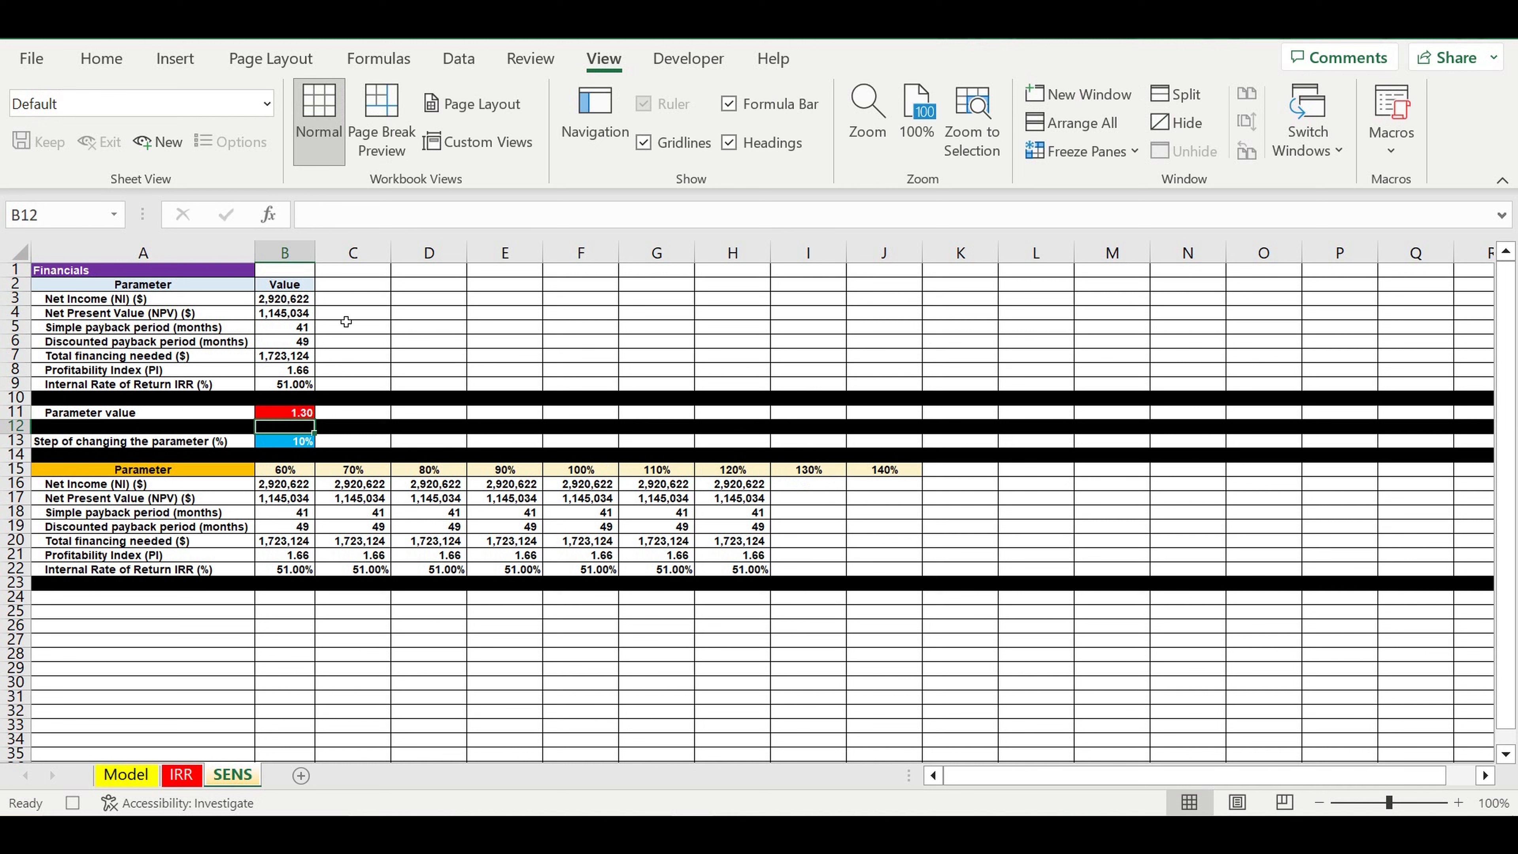
- Copy the financial results in B3:B9 and paste them as values under the 130% heading, starting at I16
{"action": "left_click_drag", "start_coordinate": [287, 299], "coordinate": [290, 385]}
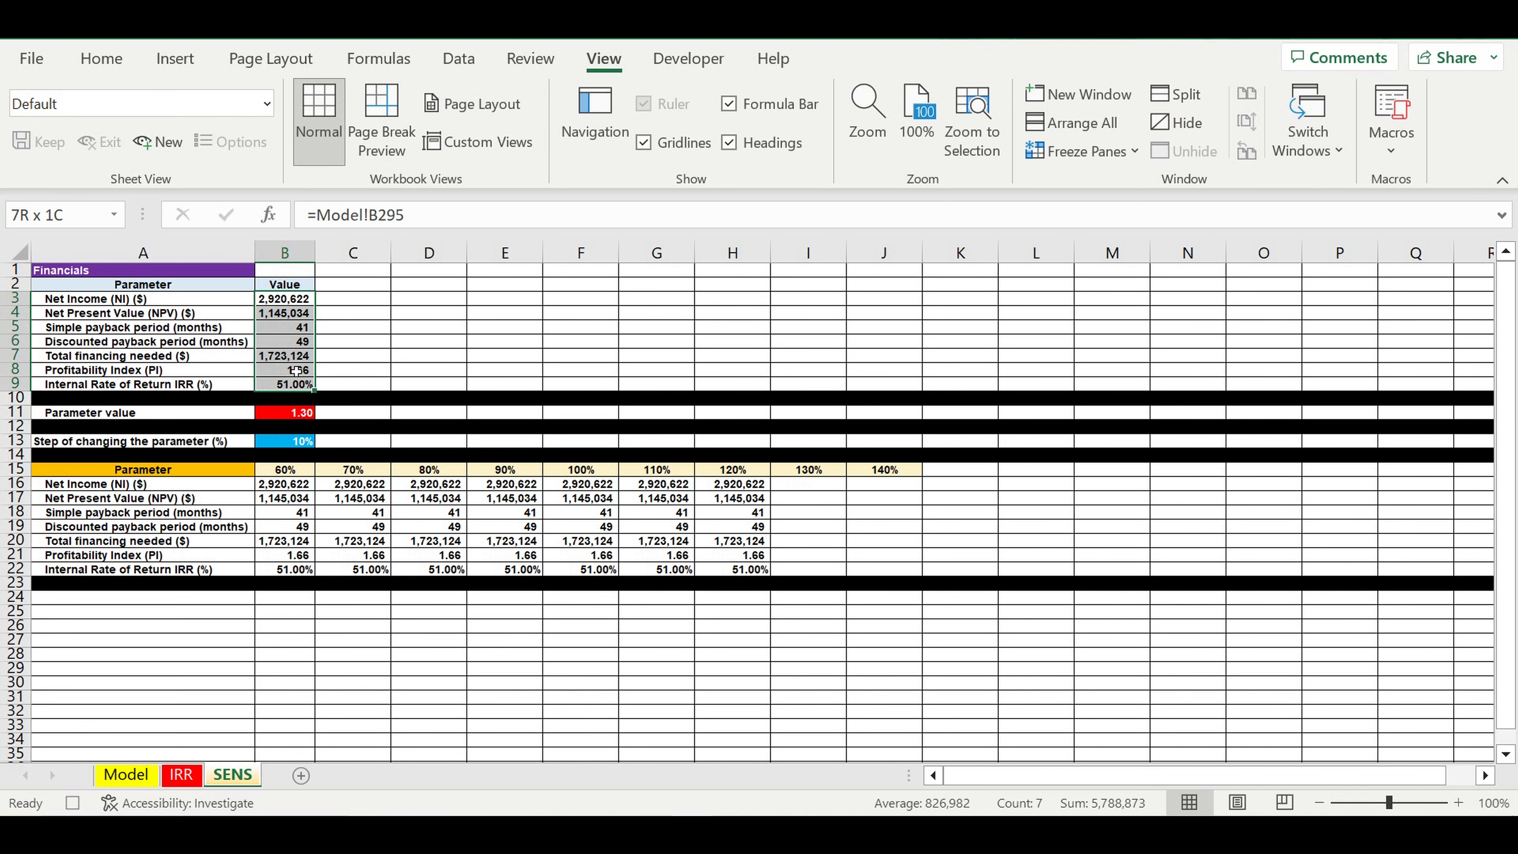
{"action": "right_click", "coordinate": [297, 359]}
{"action": "left_click", "coordinate": [353, 170]}
{"action": "left_click", "coordinate": [803, 482]}
{"action": "right_click", "coordinate": [804, 482]}
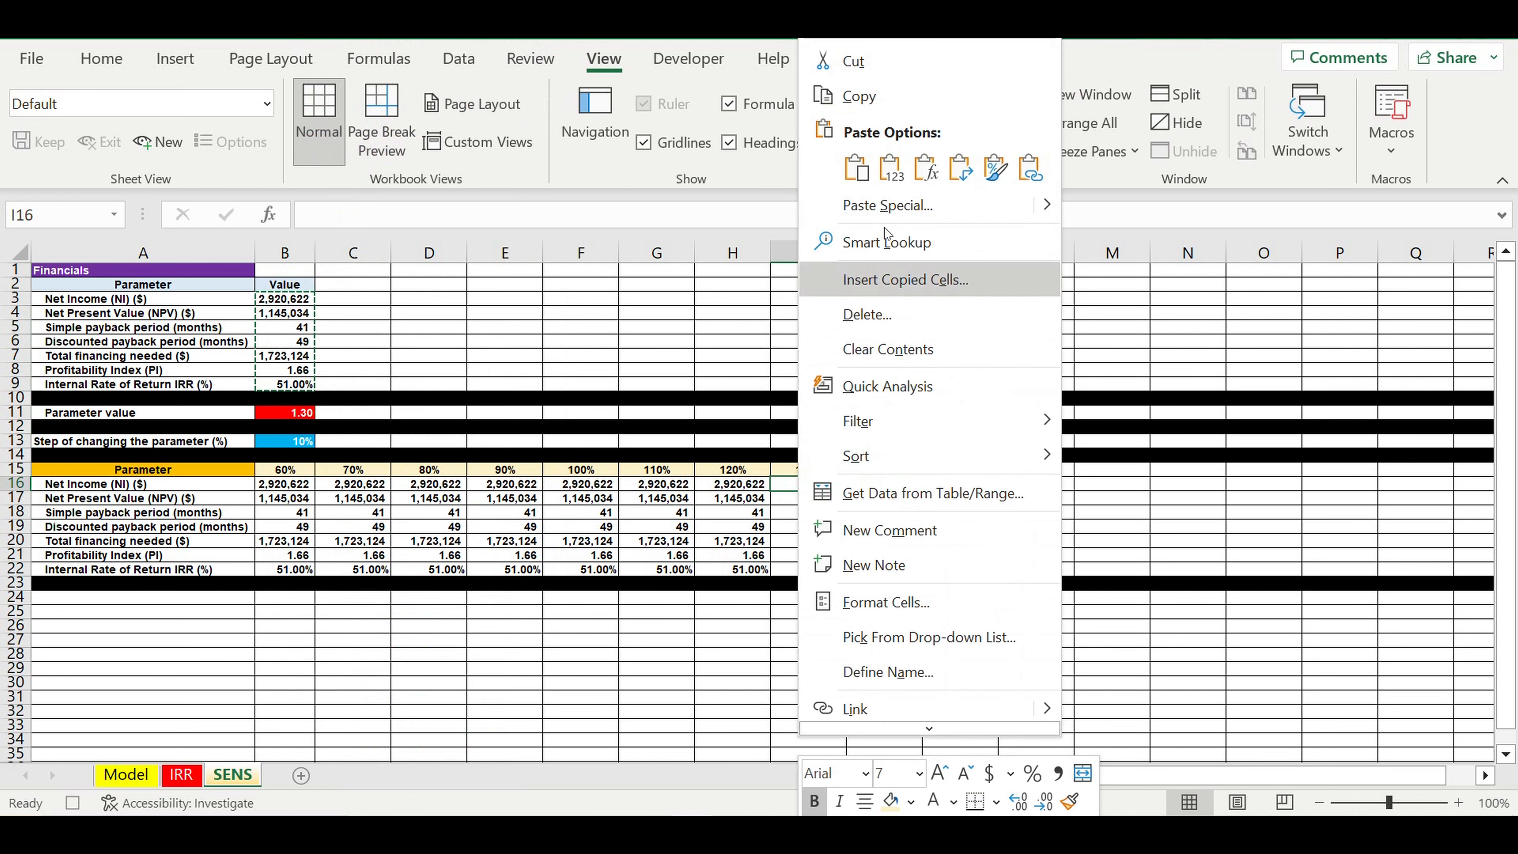
{"action": "left_click", "coordinate": [889, 168]}
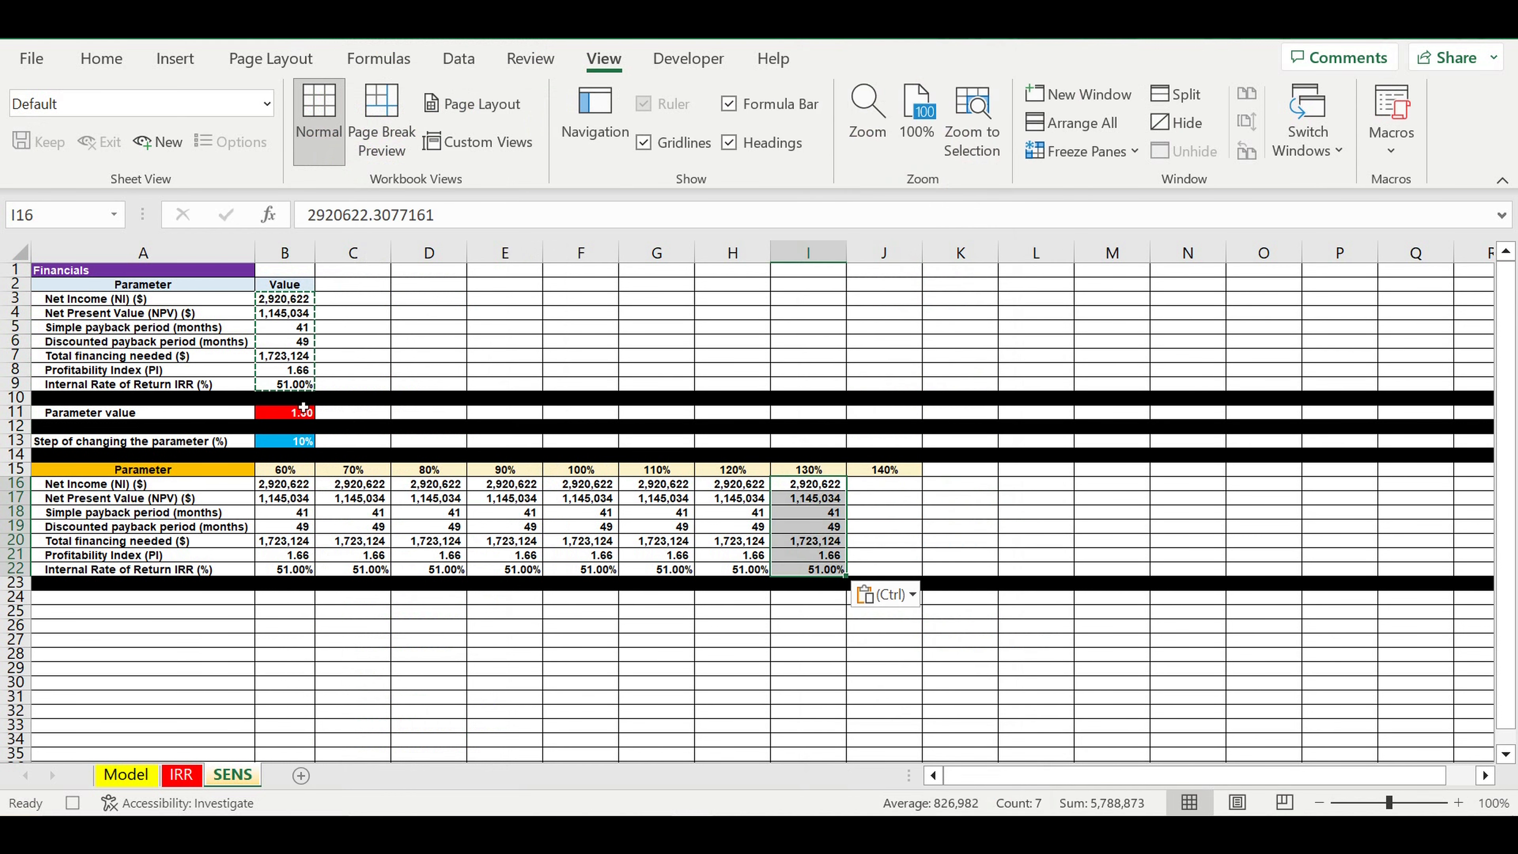
- Link the parameter value in B11 to the 140% column heading with =J15
{"action": "left_click", "coordinate": [289, 415]}
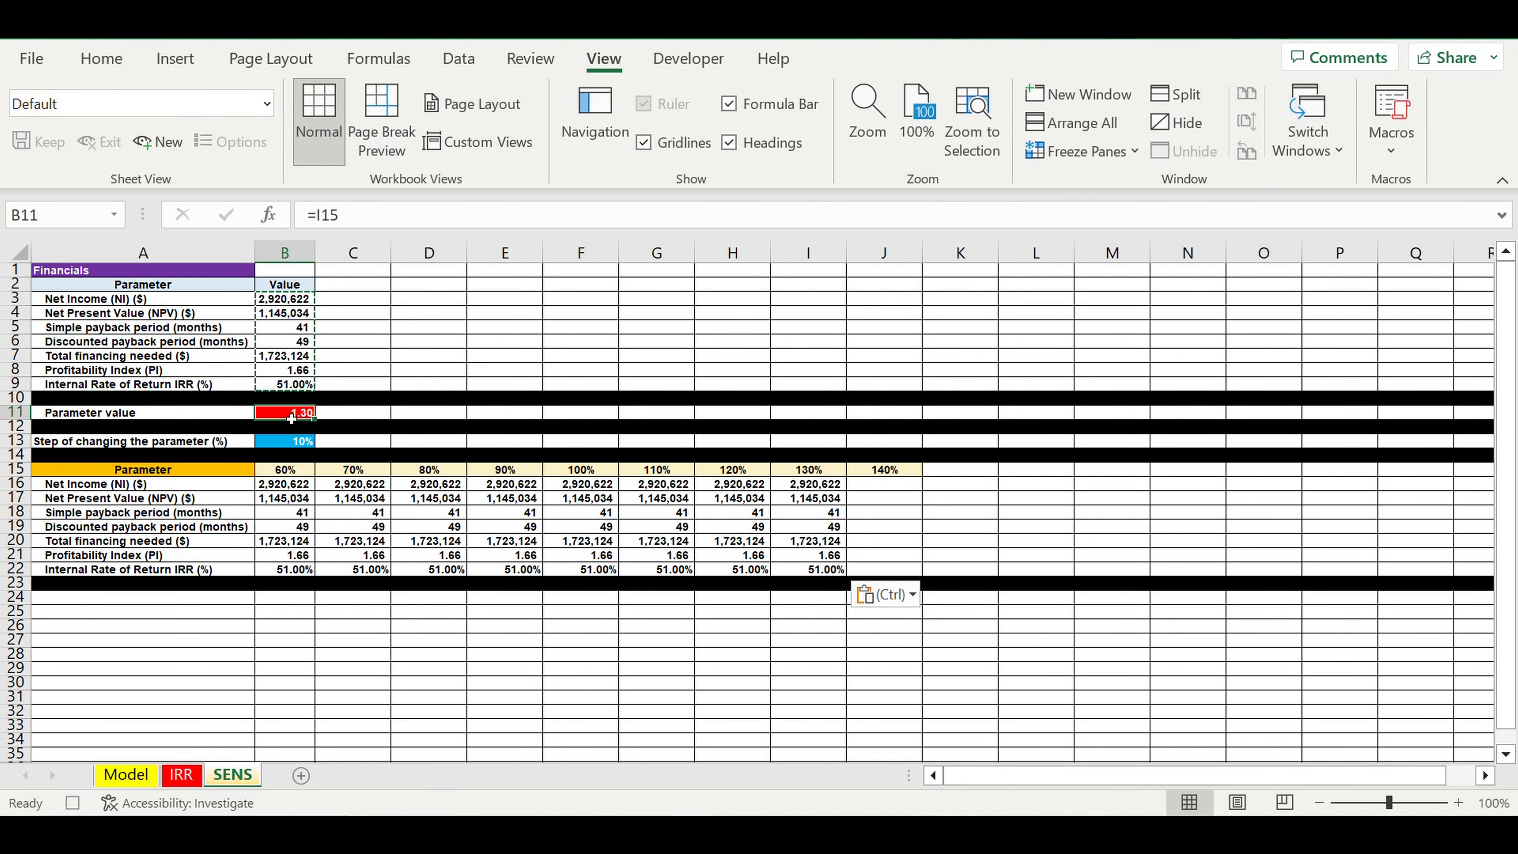
{"action": "type", "text": "="}
{"action": "left_click", "coordinate": [869, 473]}
{"action": "key", "text": "Return"}
- Copy the financial results in B3:B9 and paste them as values under the 140% heading, starting at J16
{"action": "left_click_drag", "start_coordinate": [291, 300], "coordinate": [300, 383]}
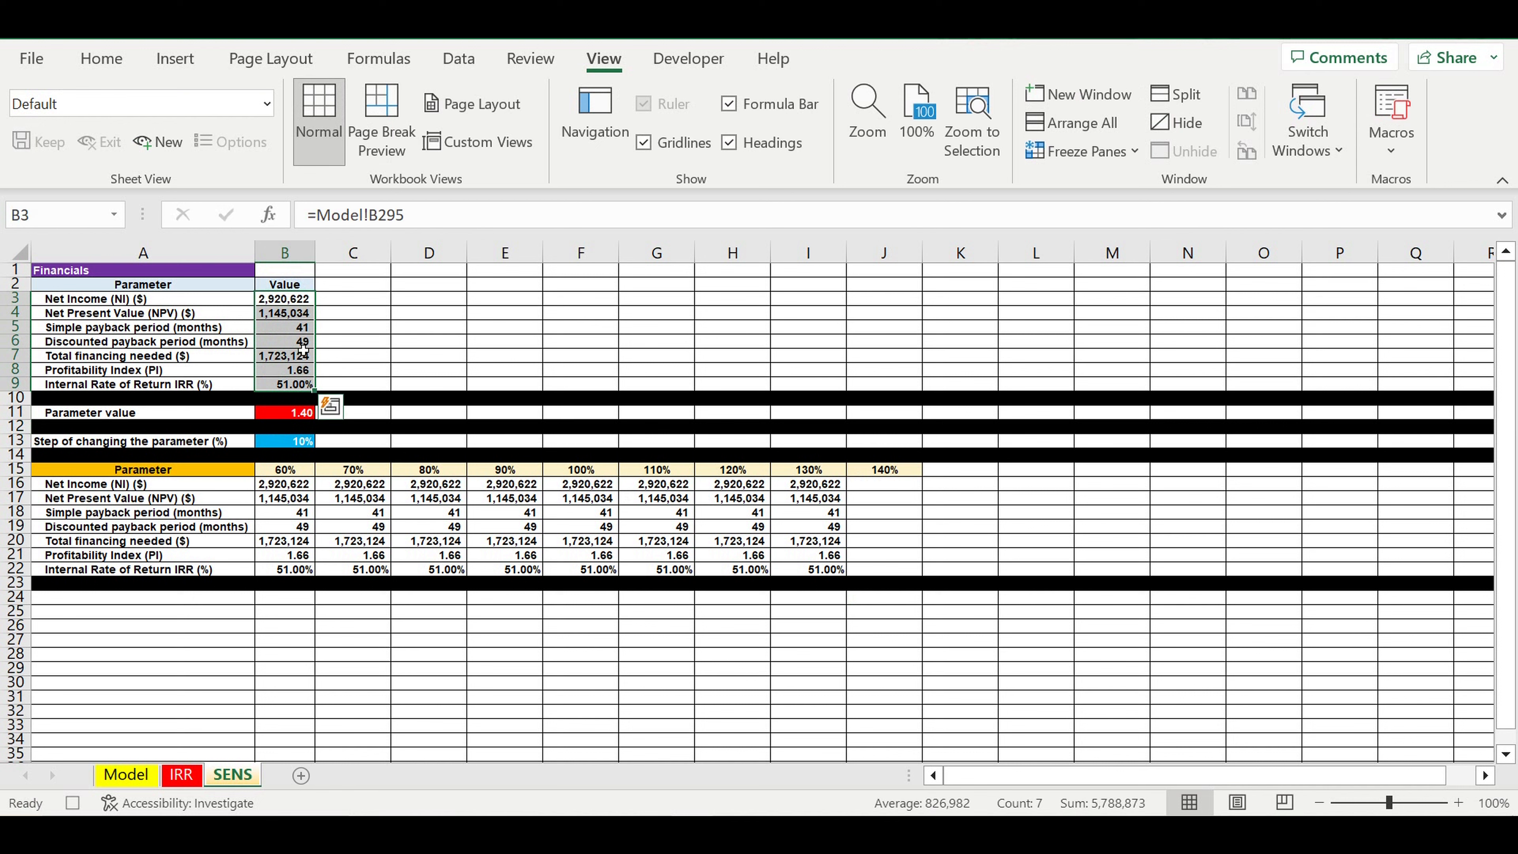
{"action": "right_click", "coordinate": [301, 338]}
{"action": "left_click", "coordinate": [352, 170]}
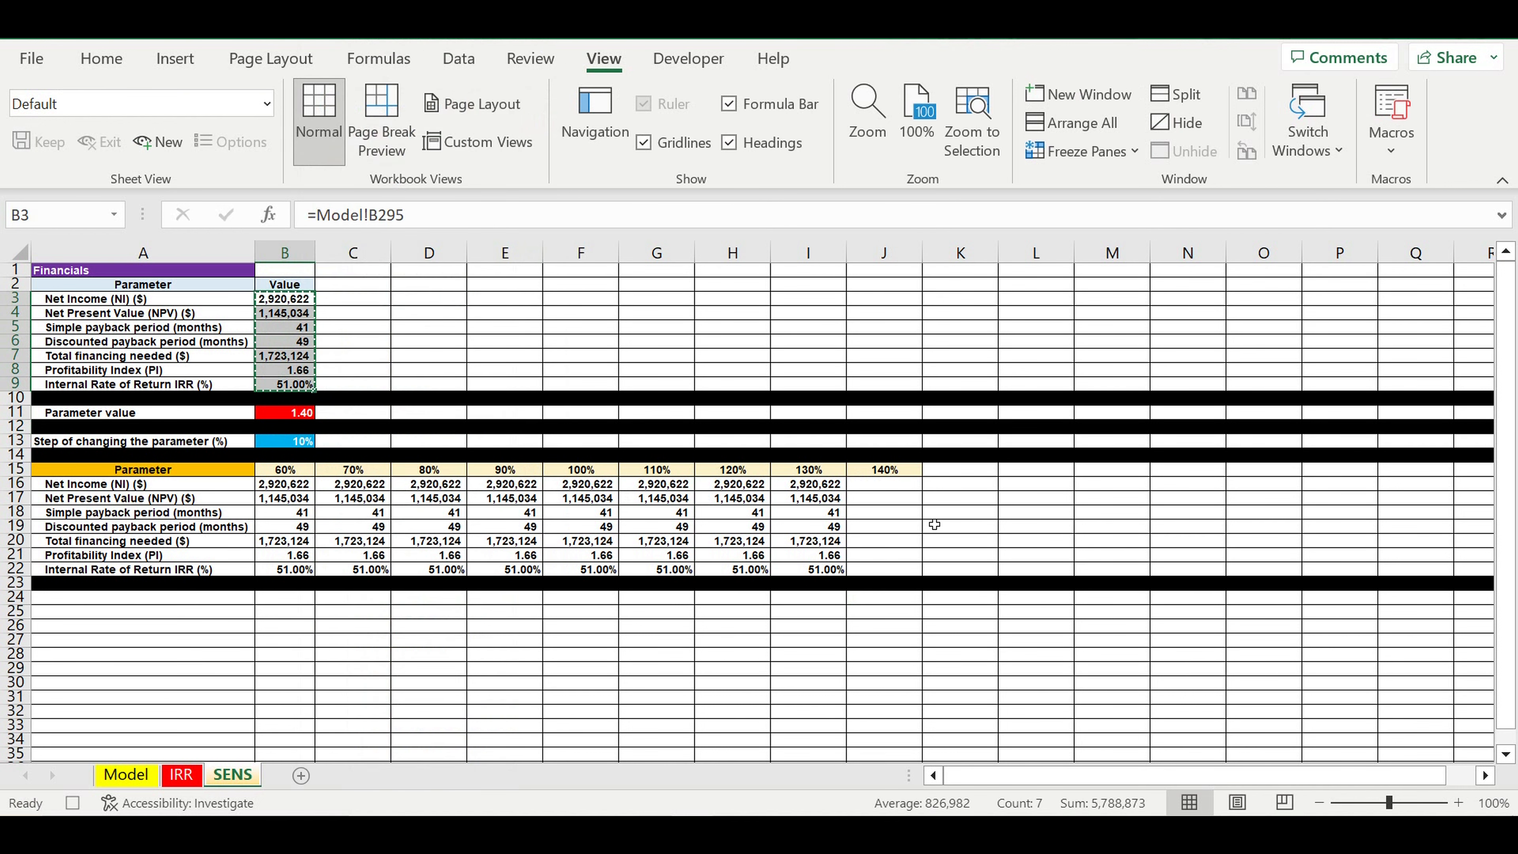
{"action": "left_click", "coordinate": [882, 484]}
{"action": "right_click", "coordinate": [883, 485]}
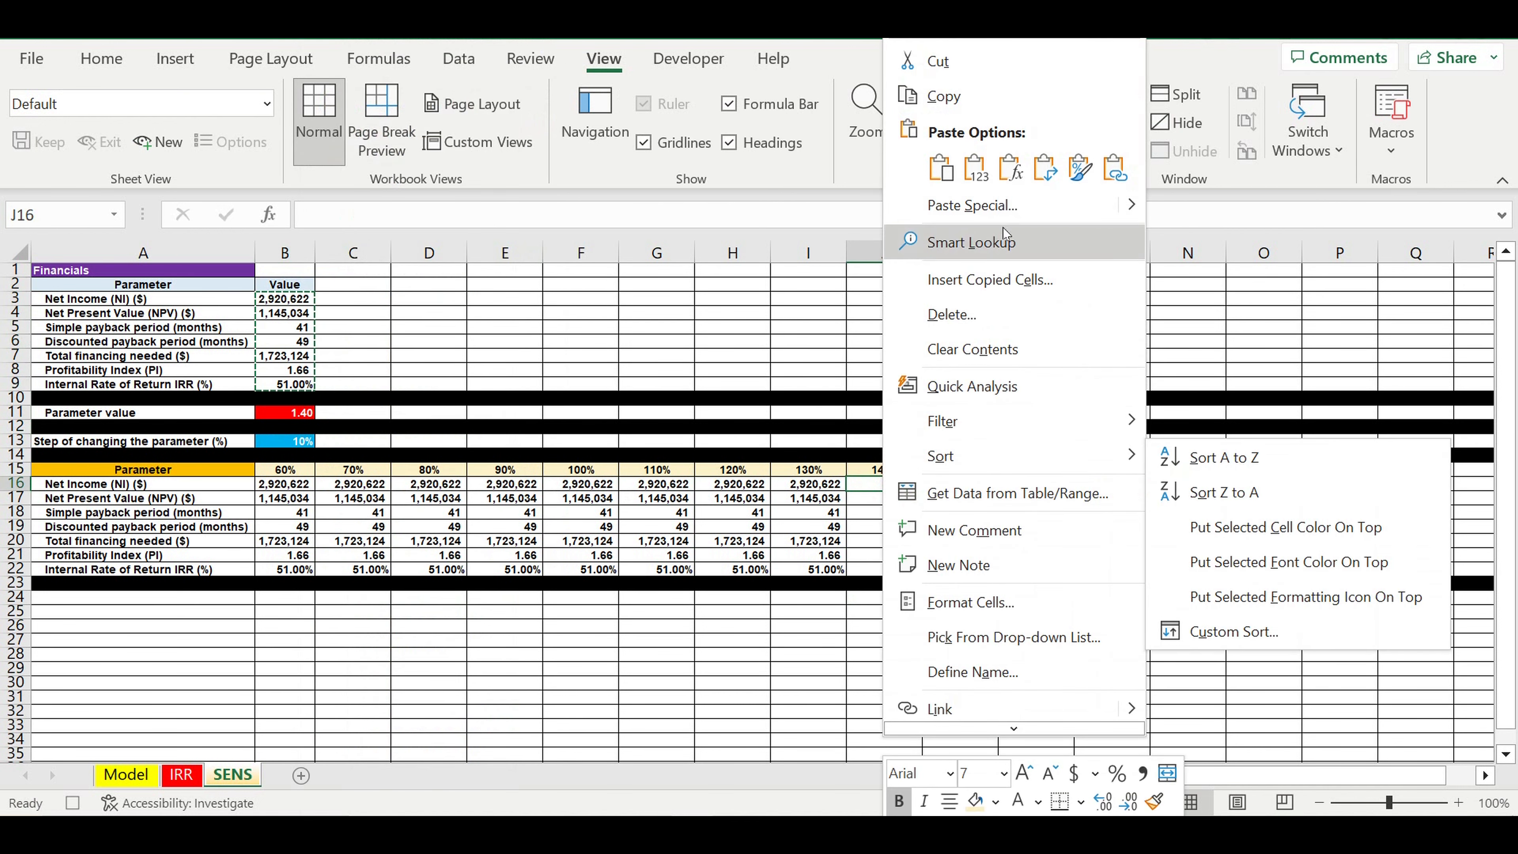
{"action": "left_click", "coordinate": [975, 168]}
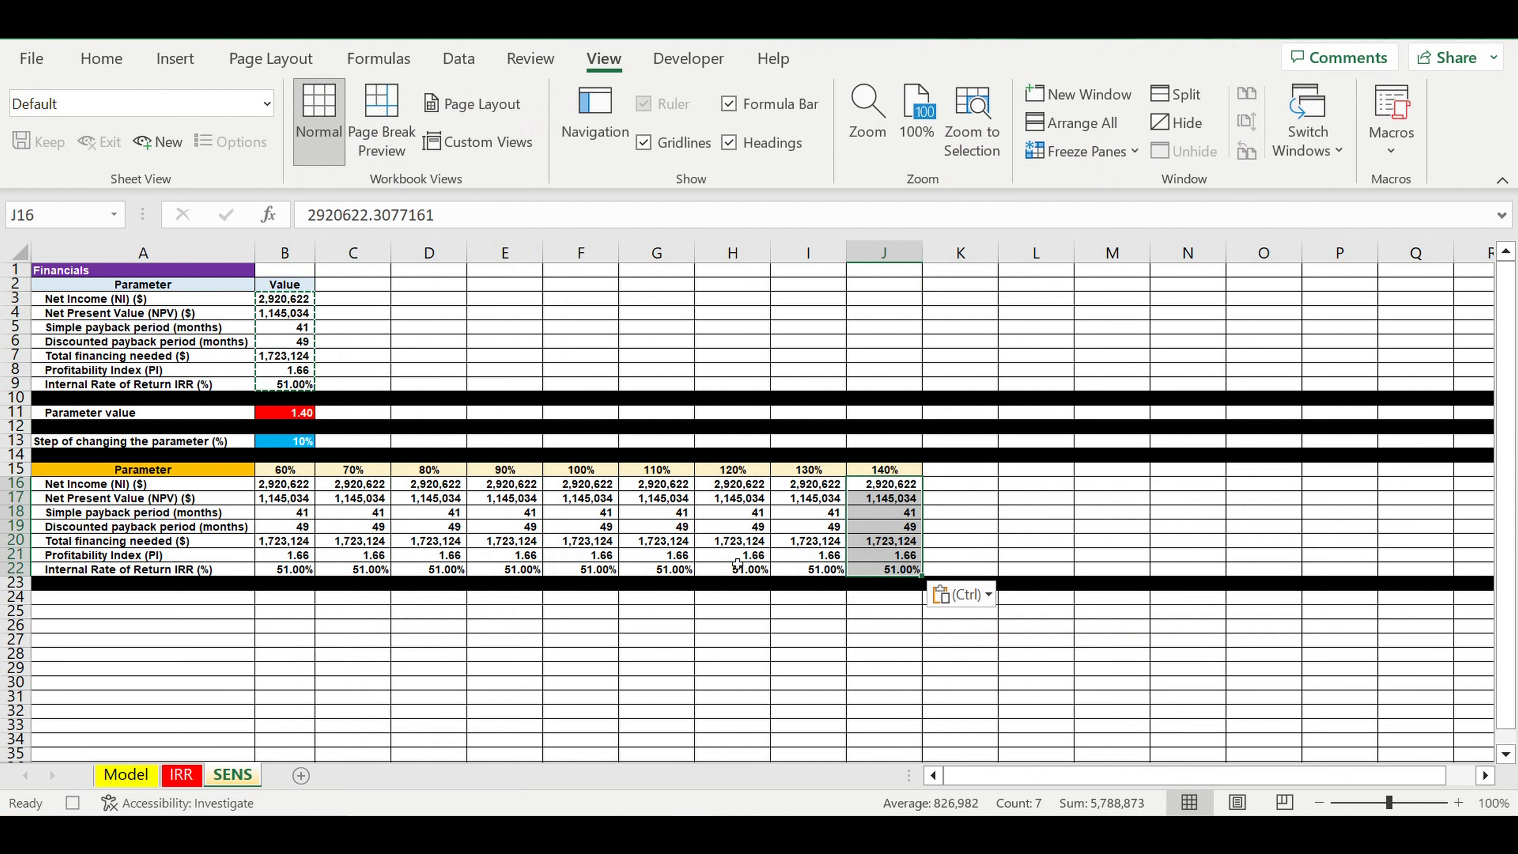
- Reset the parameter value in B11 to 1 and stop recording the macro
{"action": "left_click", "coordinate": [292, 414]}
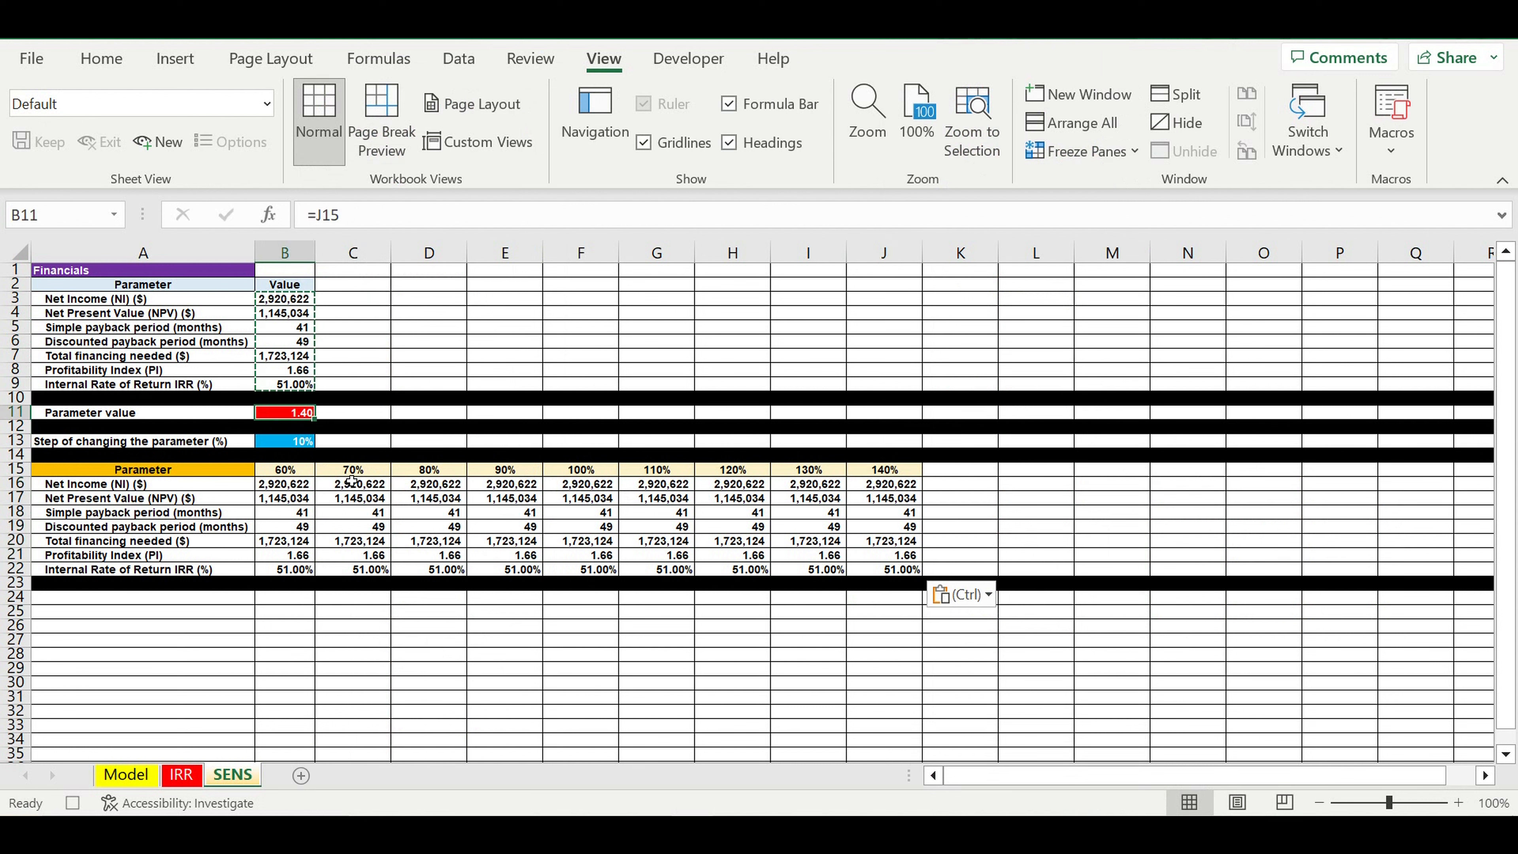
{"action": "type", "text": "1"}
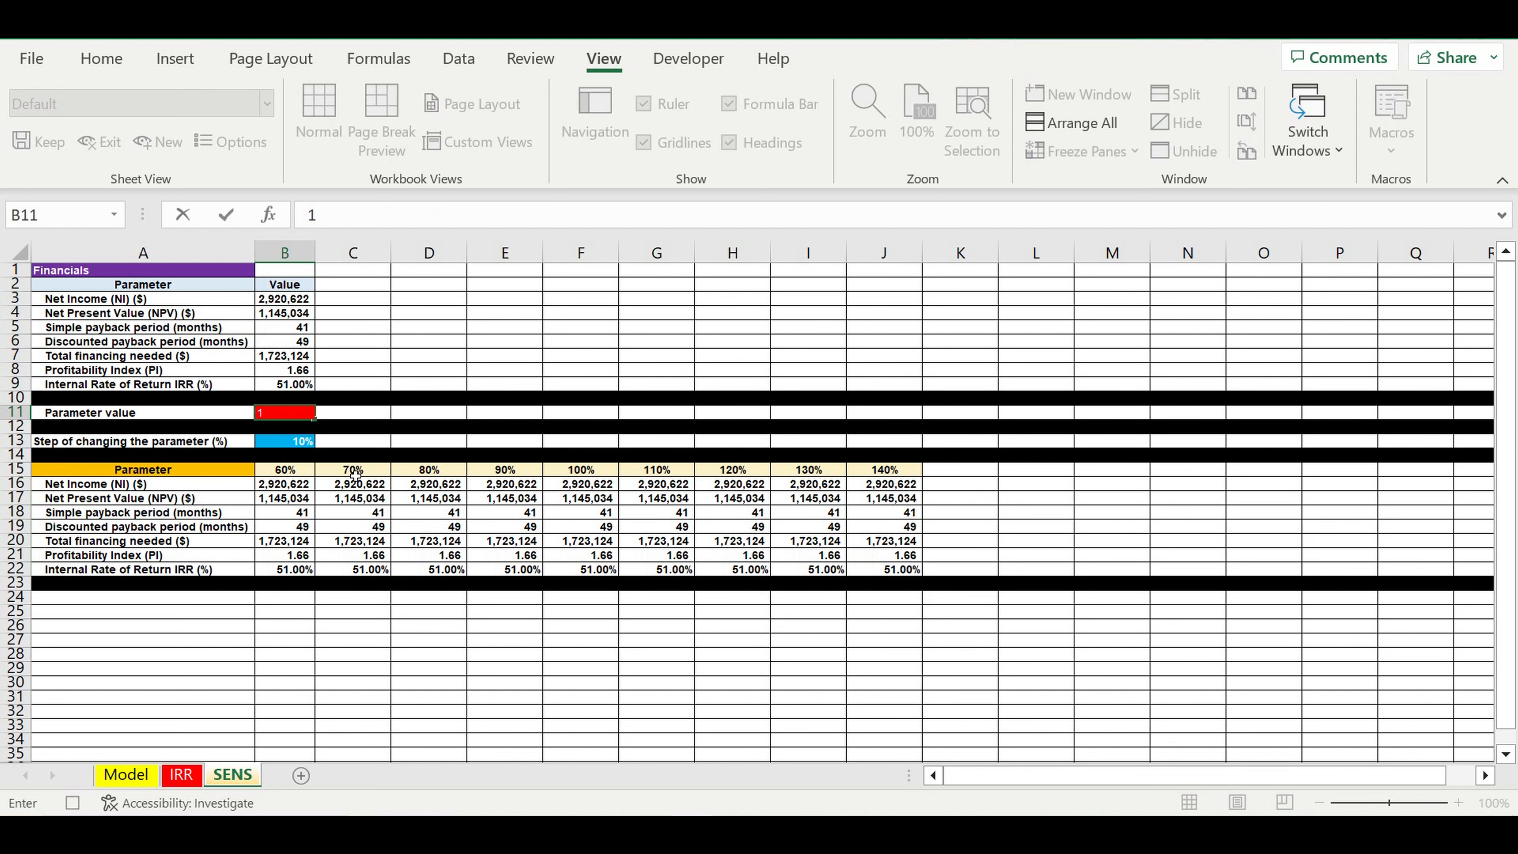
{"action": "key", "text": "Return"}
{"action": "left_click", "coordinate": [293, 415]}
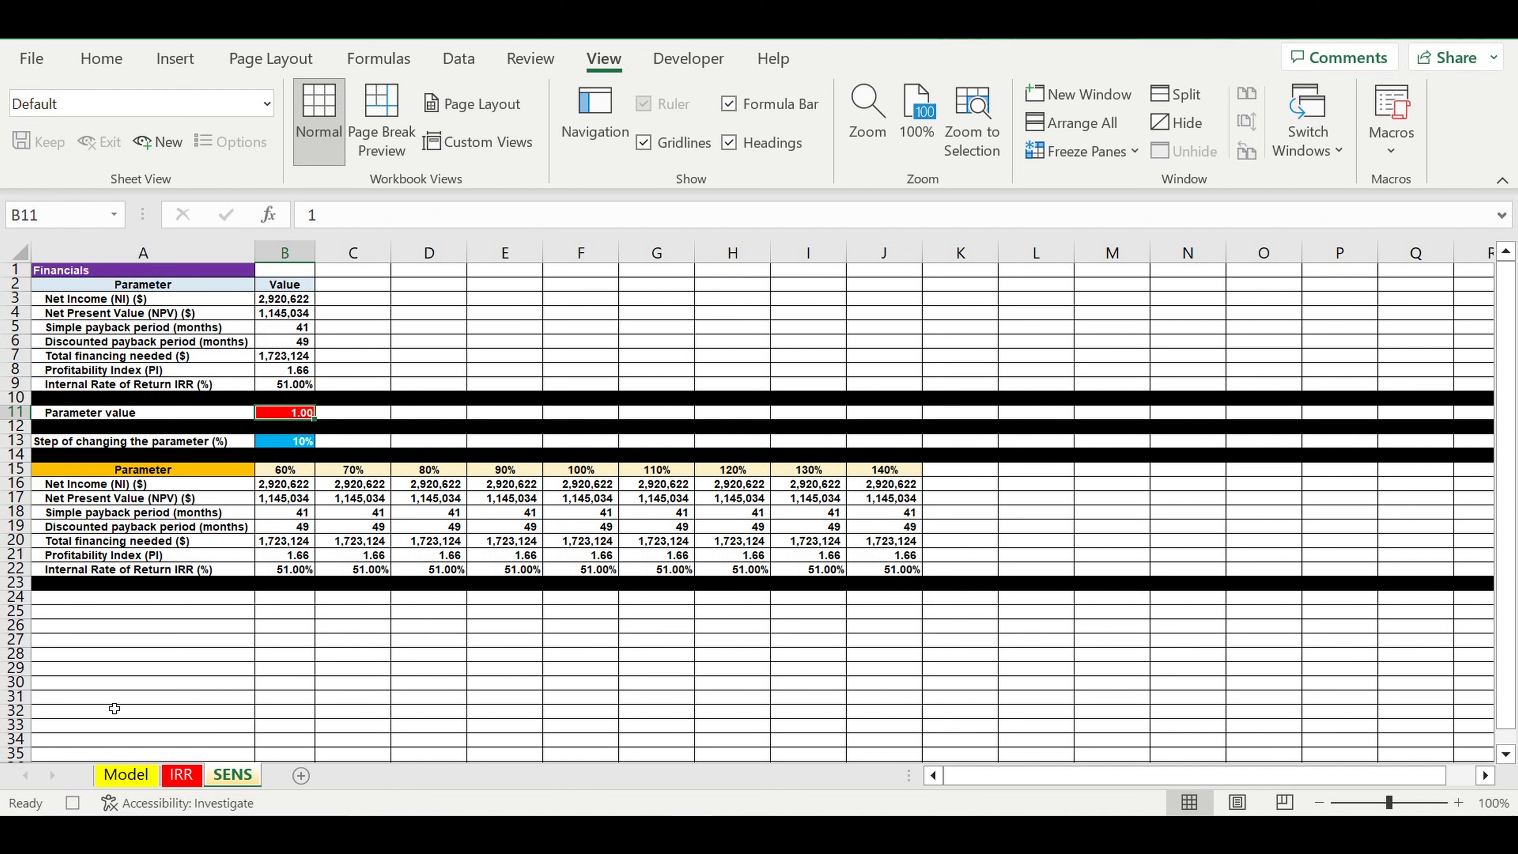
{"action": "left_click", "coordinate": [72, 807]}
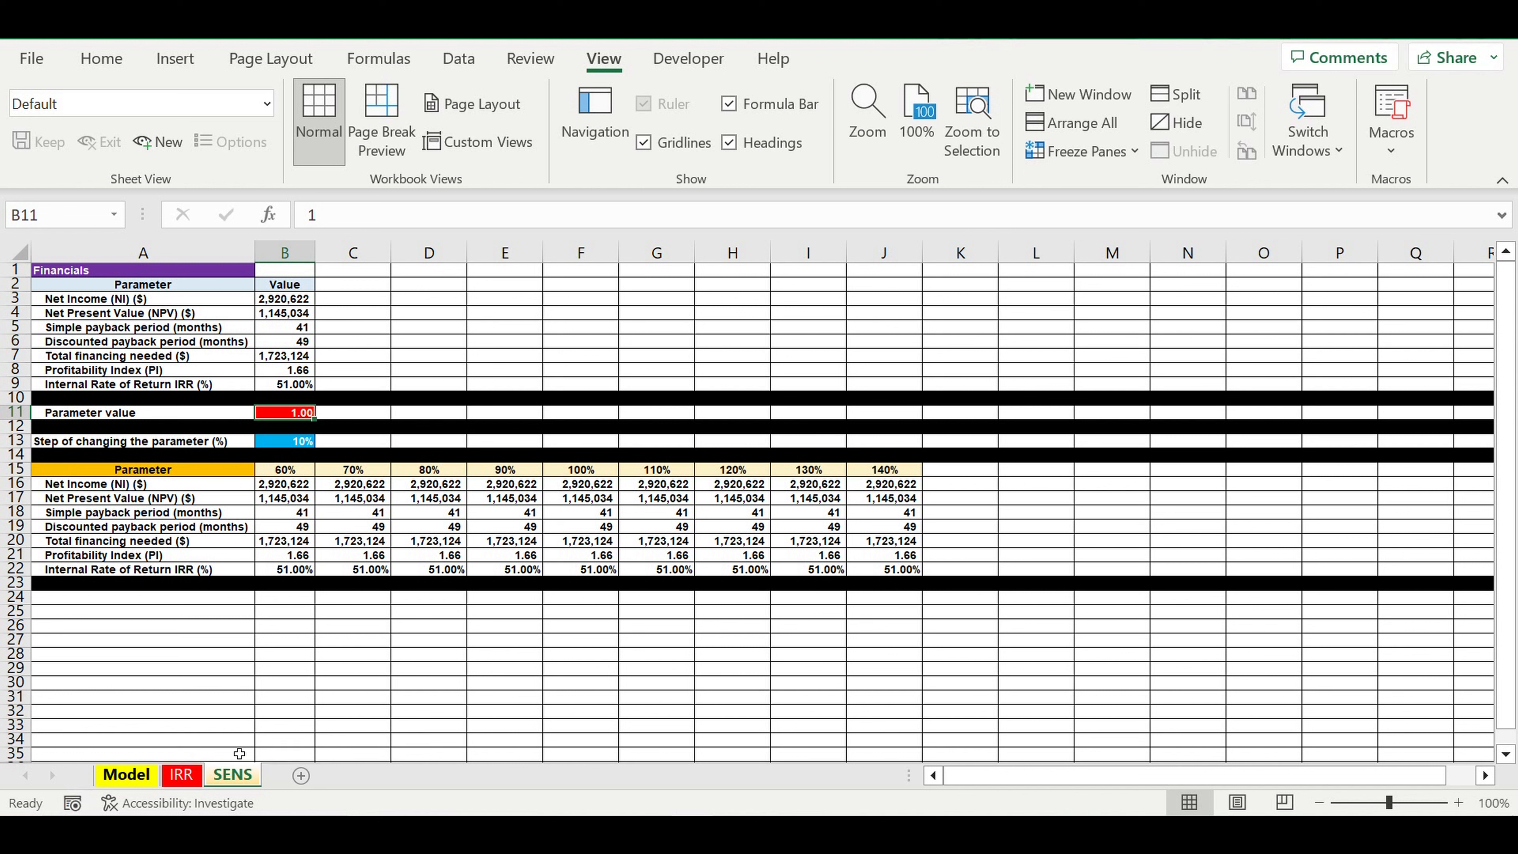
- Clear the pasted results in B16:J22 of the sensitivity table
{"action": "left_click", "coordinate": [465, 640]}
{"action": "left_click_drag", "start_coordinate": [291, 487], "coordinate": [891, 570]}
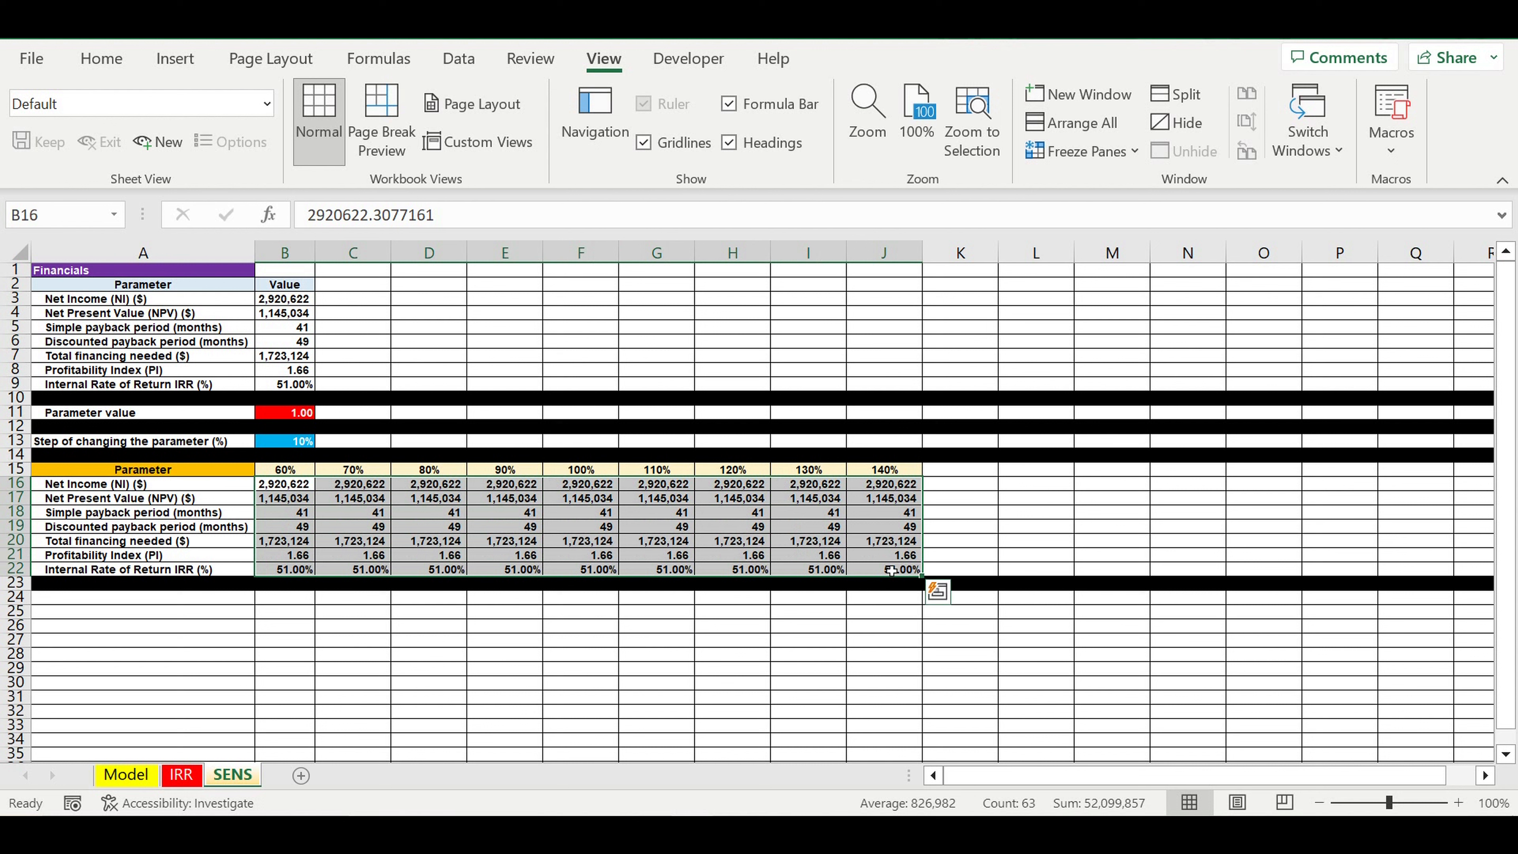
{"action": "key", "text": "Delete"}
{"action": "left_click", "coordinate": [491, 612]}
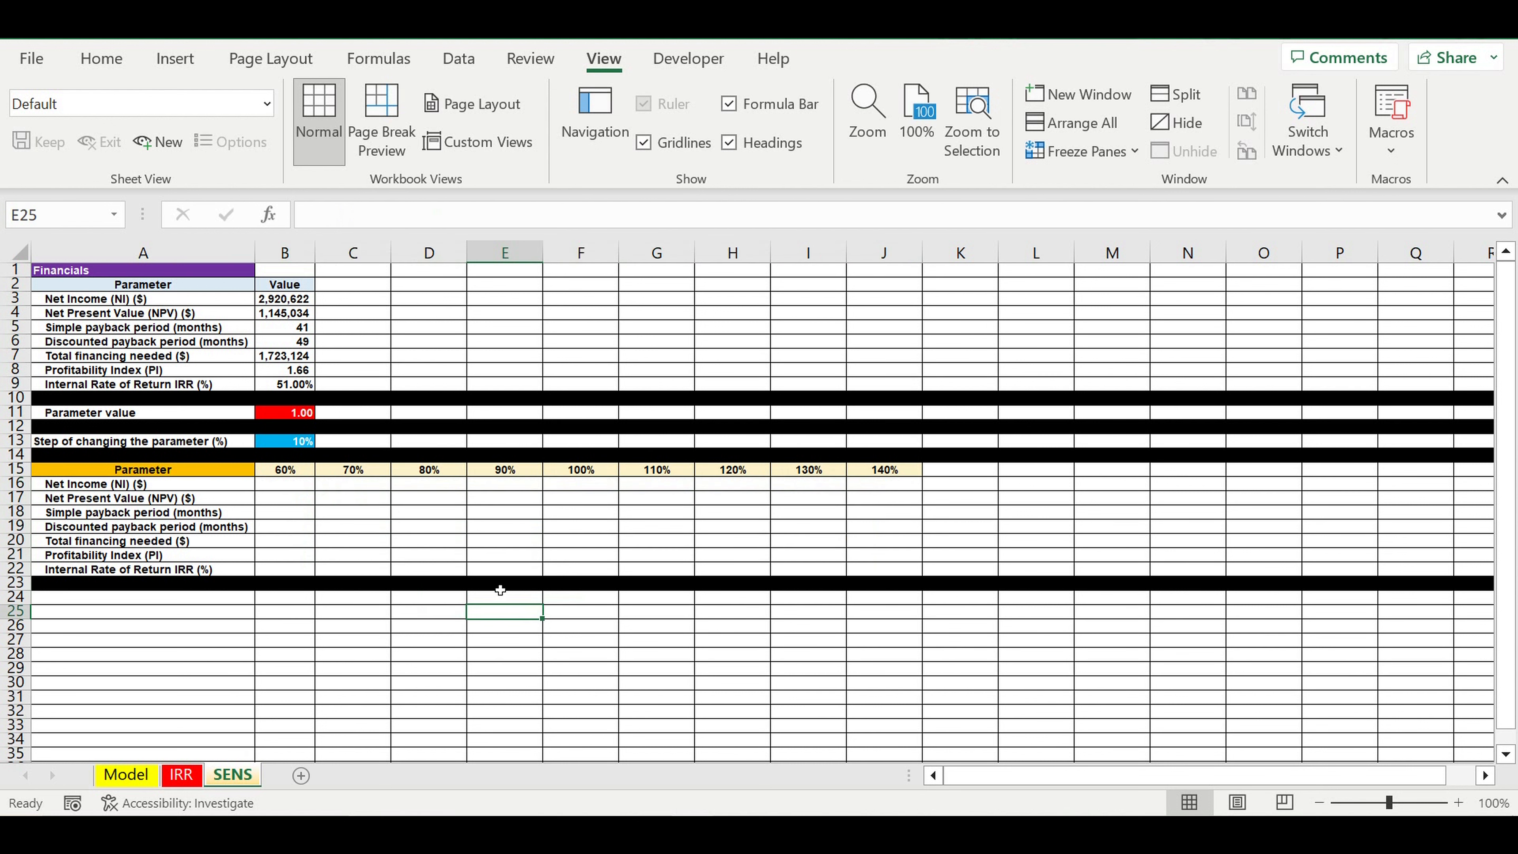
- Run the recorded macro to test filling the sensitivity table, and clear the results in B16:J22 again
{"action": "key", "text": "ctrl+q"}
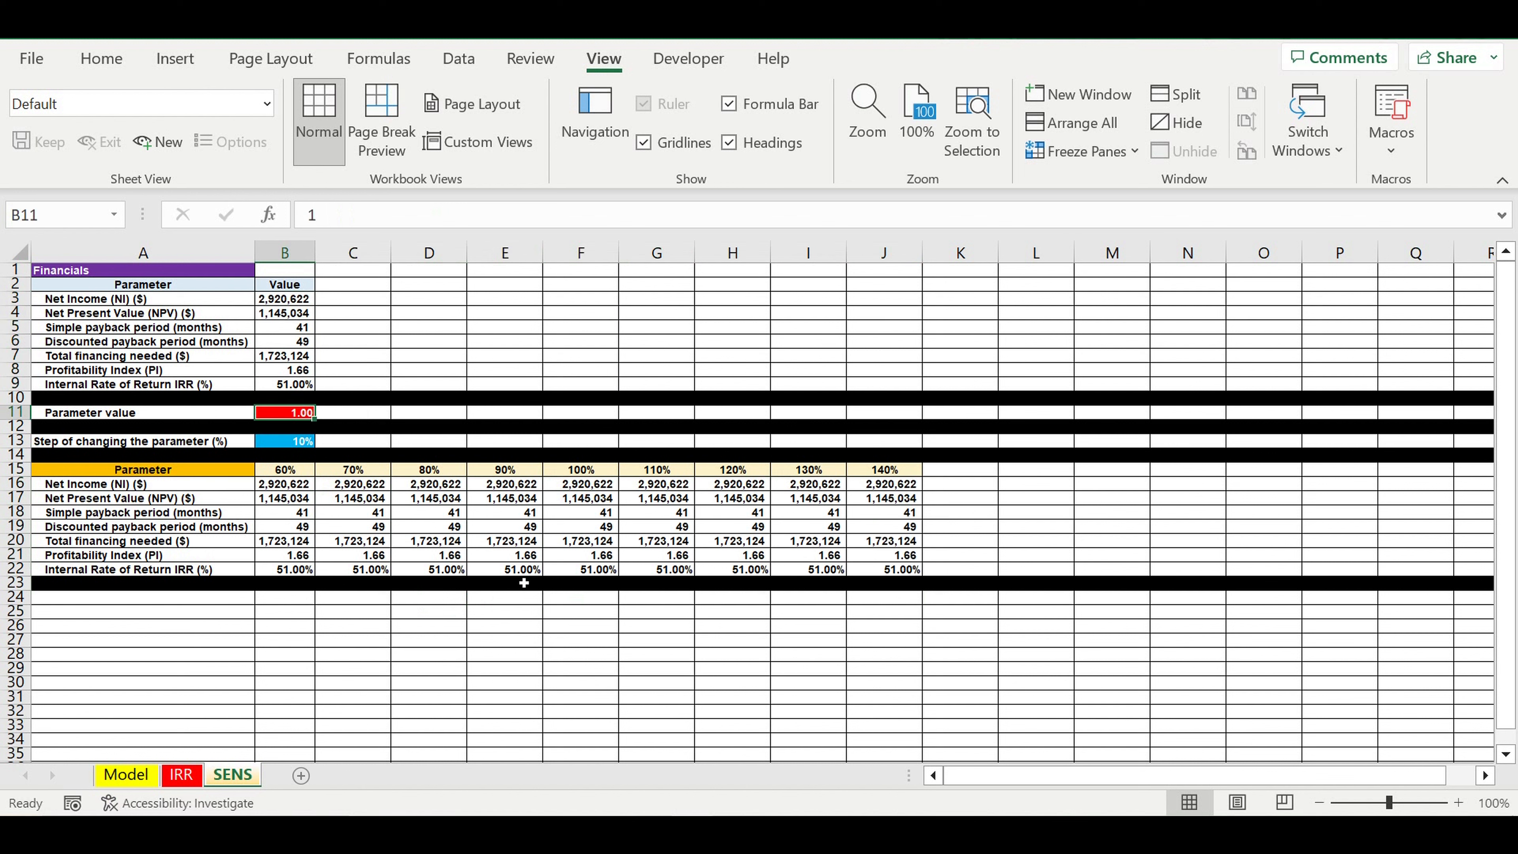
{"action": "left_click_drag", "start_coordinate": [274, 490], "coordinate": [883, 571]}
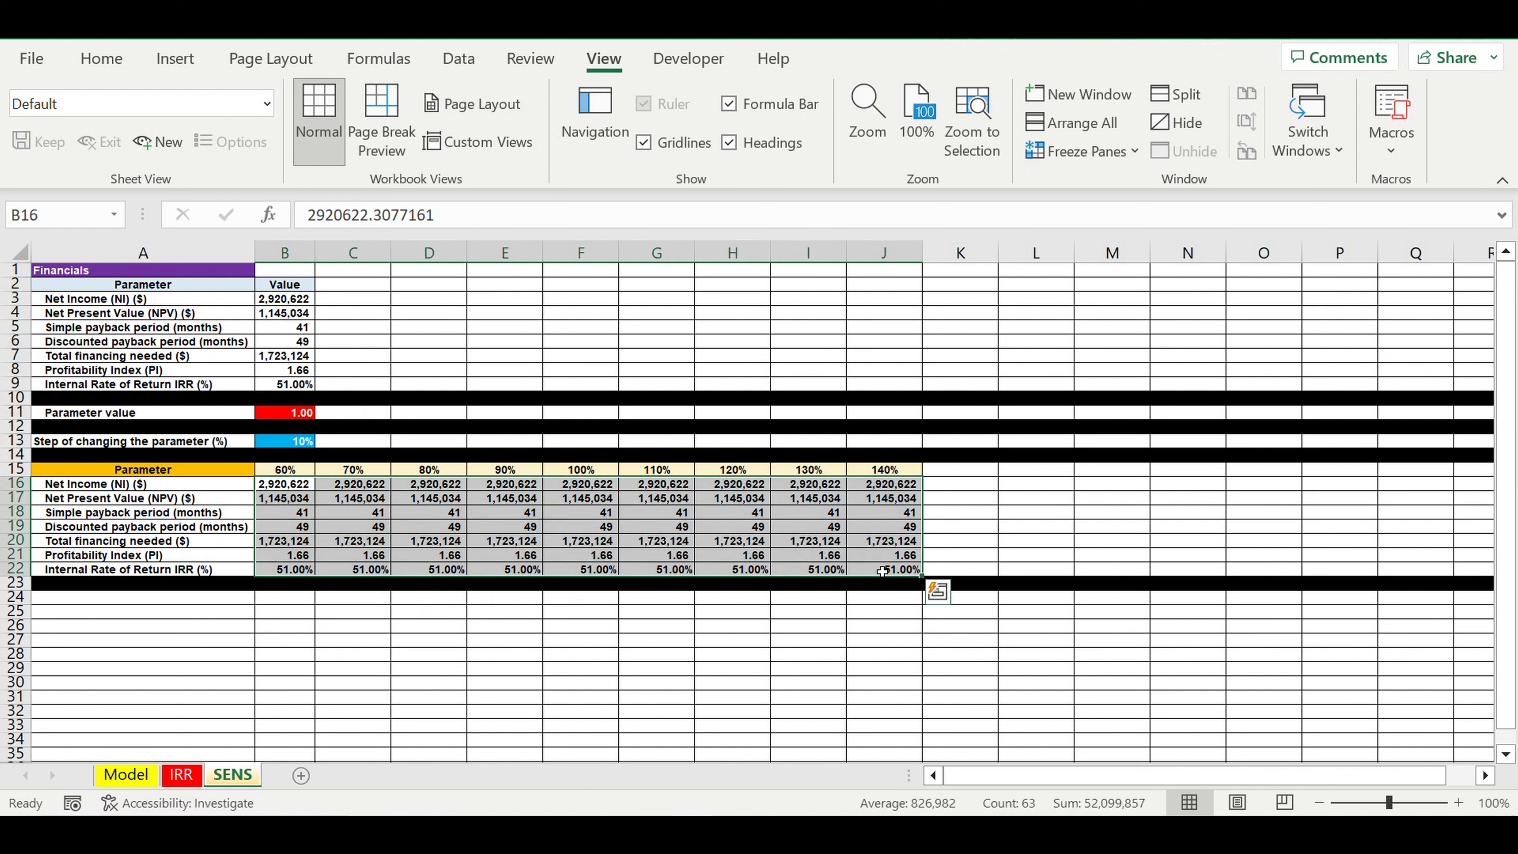
{"action": "key", "text": "Delete"}
{"action": "left_click", "coordinate": [589, 669]}
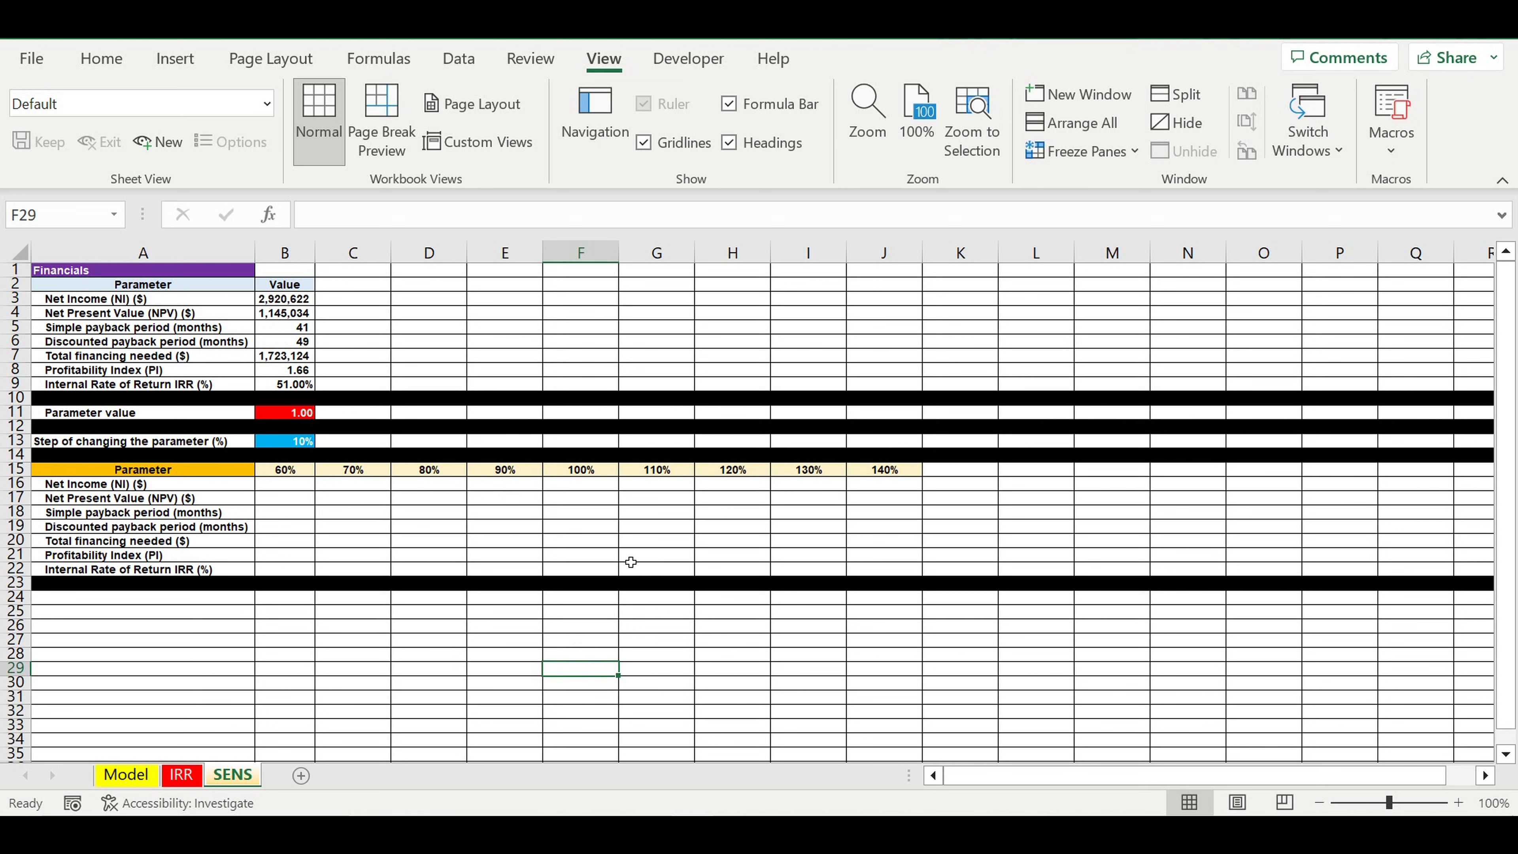
- On the Model sheet, tie the monthly rent in B22 to the sensitivity parameter with =30000*SENS!B11
{"action": "left_click", "coordinate": [285, 419]}
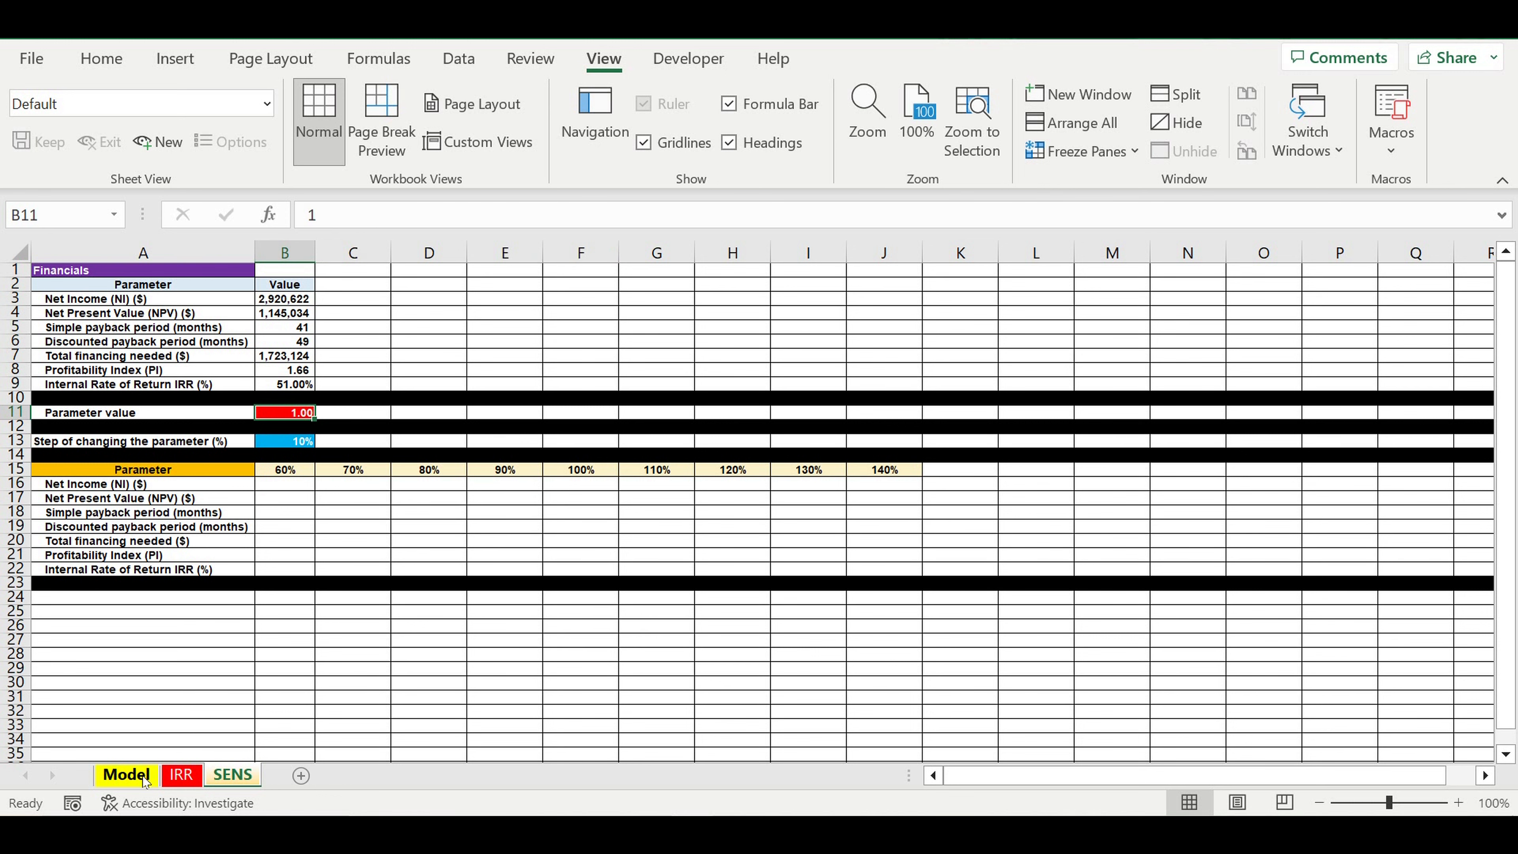
{"action": "left_click", "coordinate": [126, 775]}
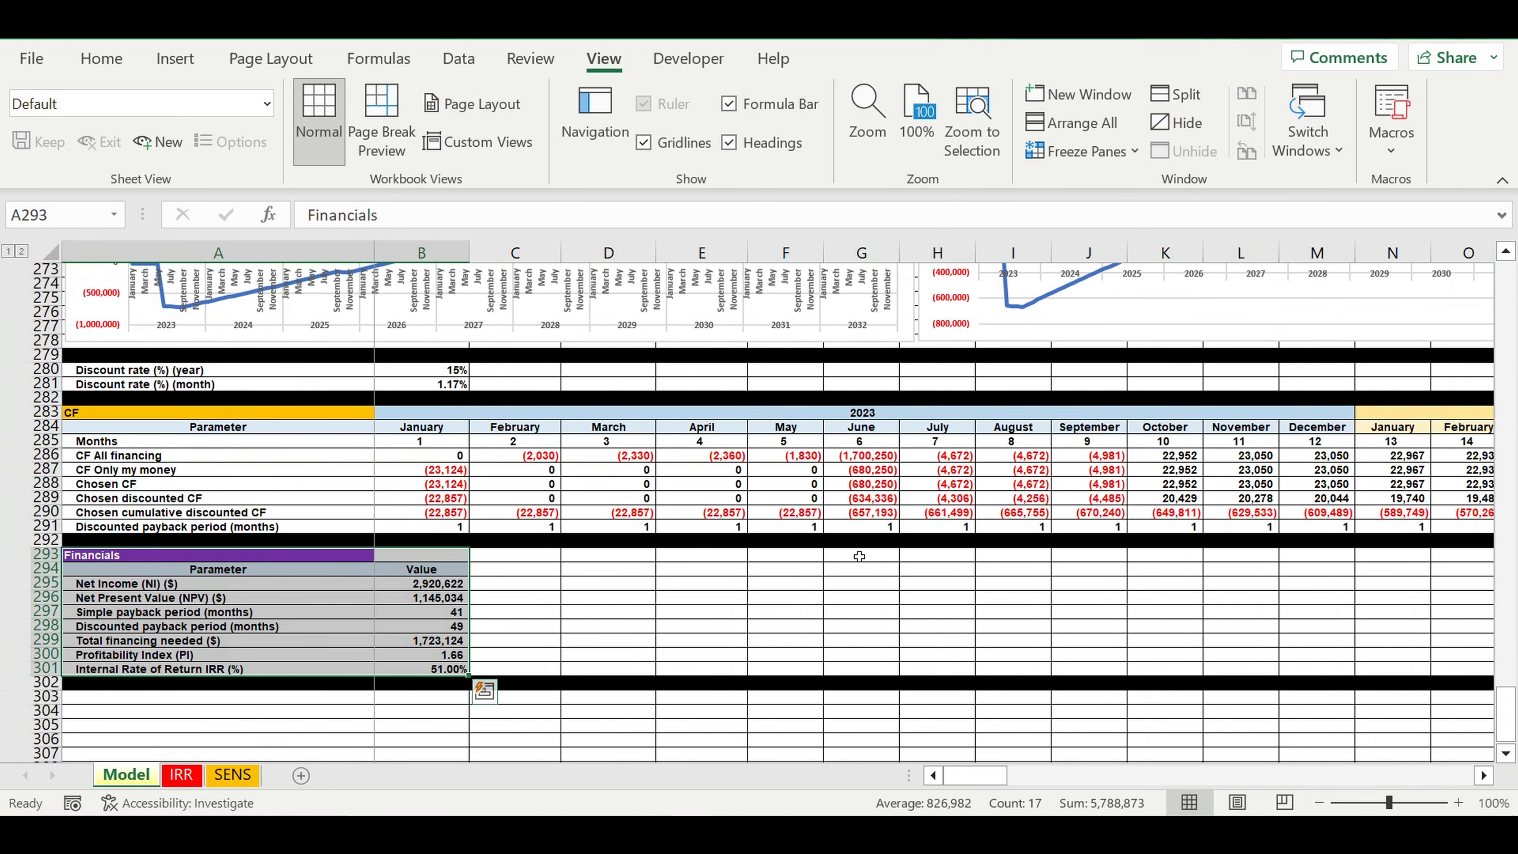
{"action": "left_click", "coordinate": [1294, 658]}
{"action": "left_click_drag", "start_coordinate": [1505, 715], "coordinate": [1426, 218]}
{"action": "left_click", "coordinate": [394, 573]}
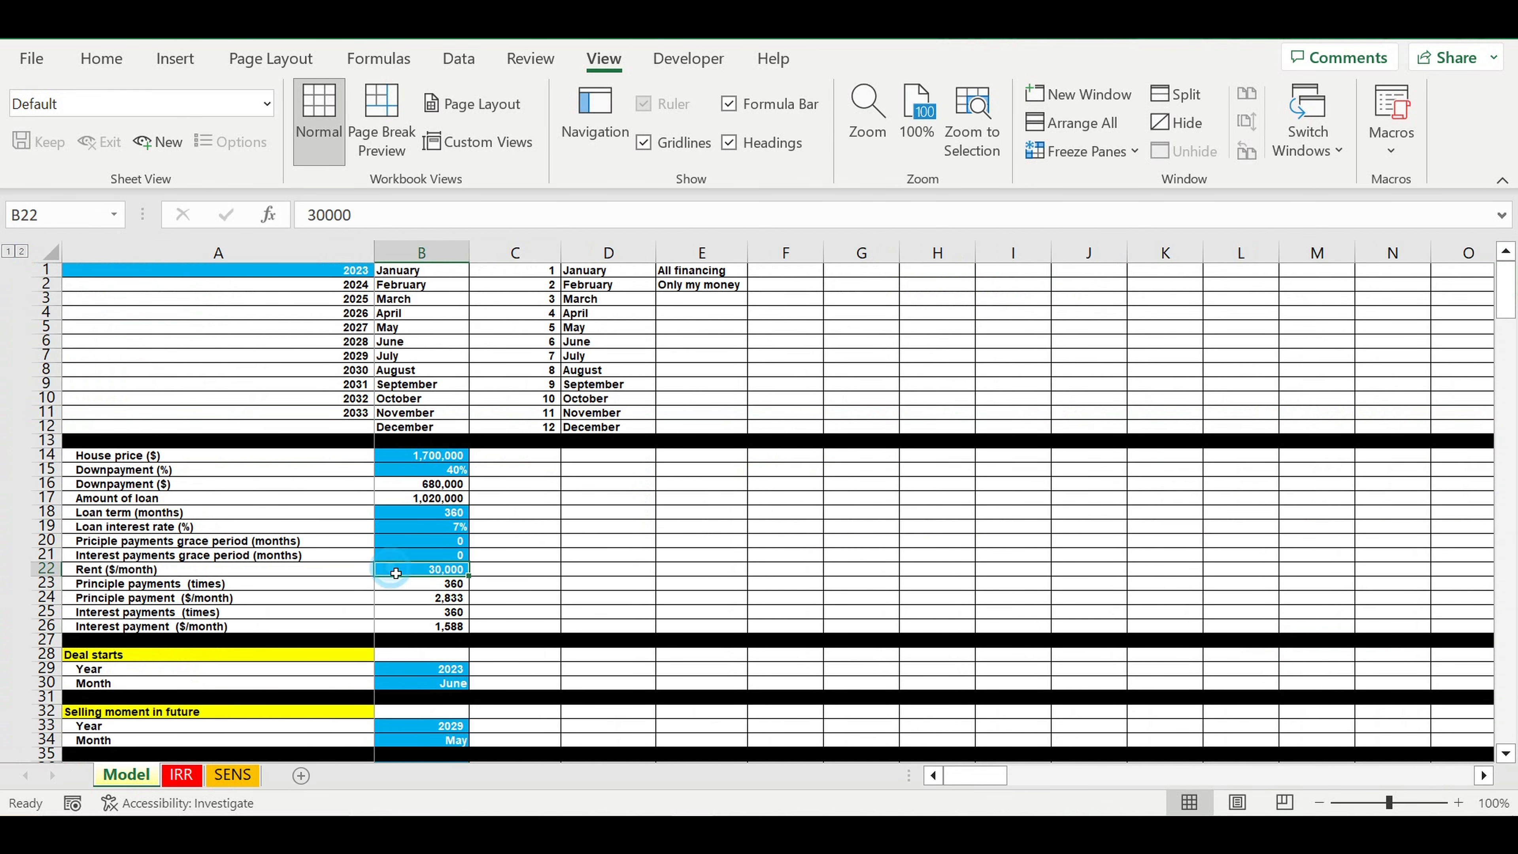
{"action": "left_click", "coordinate": [120, 573]}
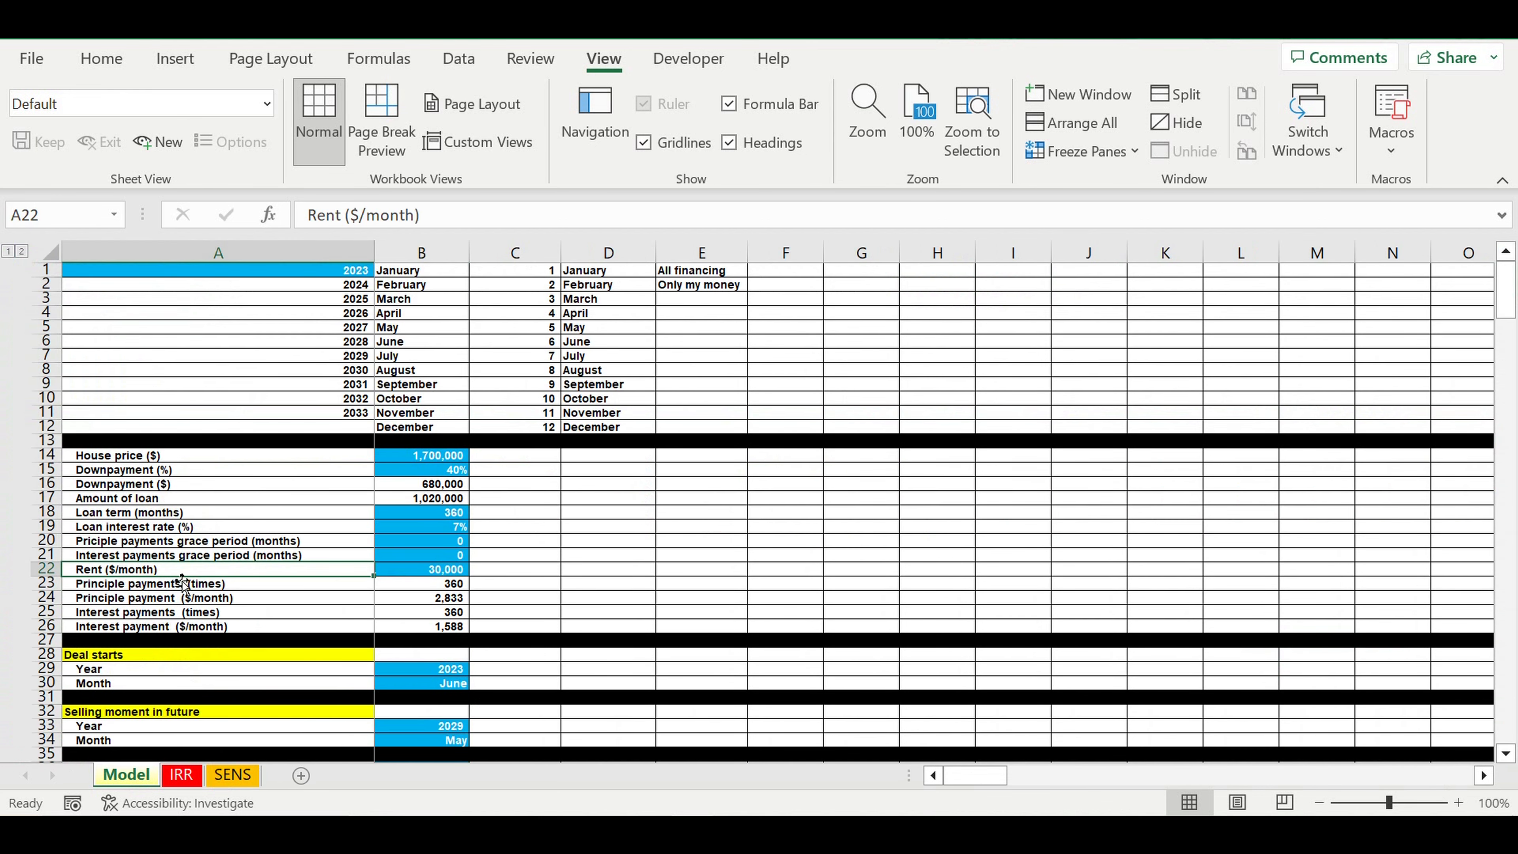
{"action": "left_click", "coordinate": [406, 572]}
{"action": "left_click", "coordinate": [316, 220]}
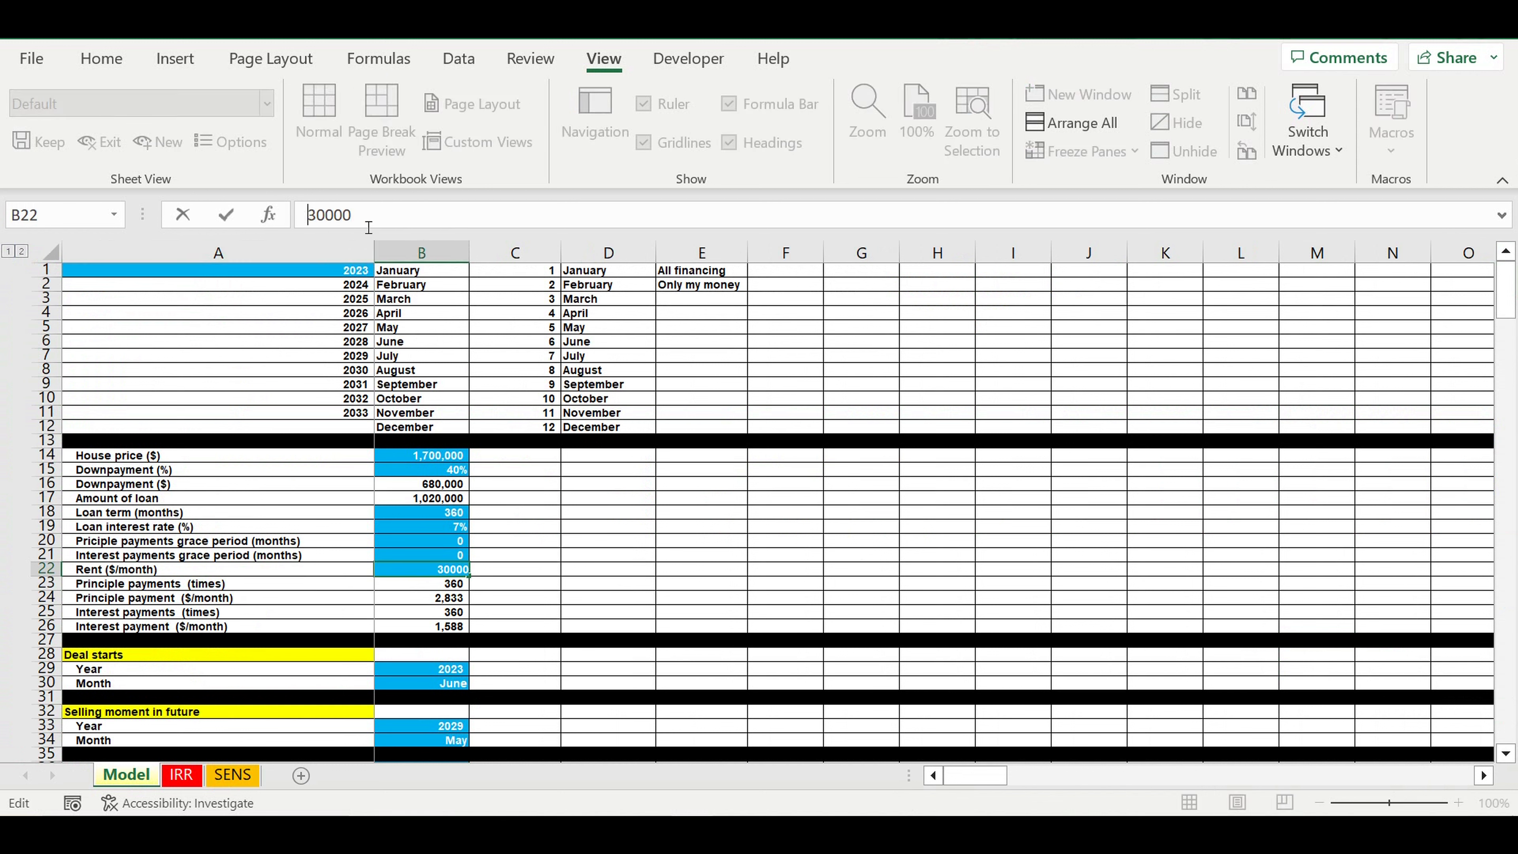
{"action": "type", "text": "="}
{"action": "type", "text": "*"}
{"action": "left_click", "coordinate": [234, 775]}
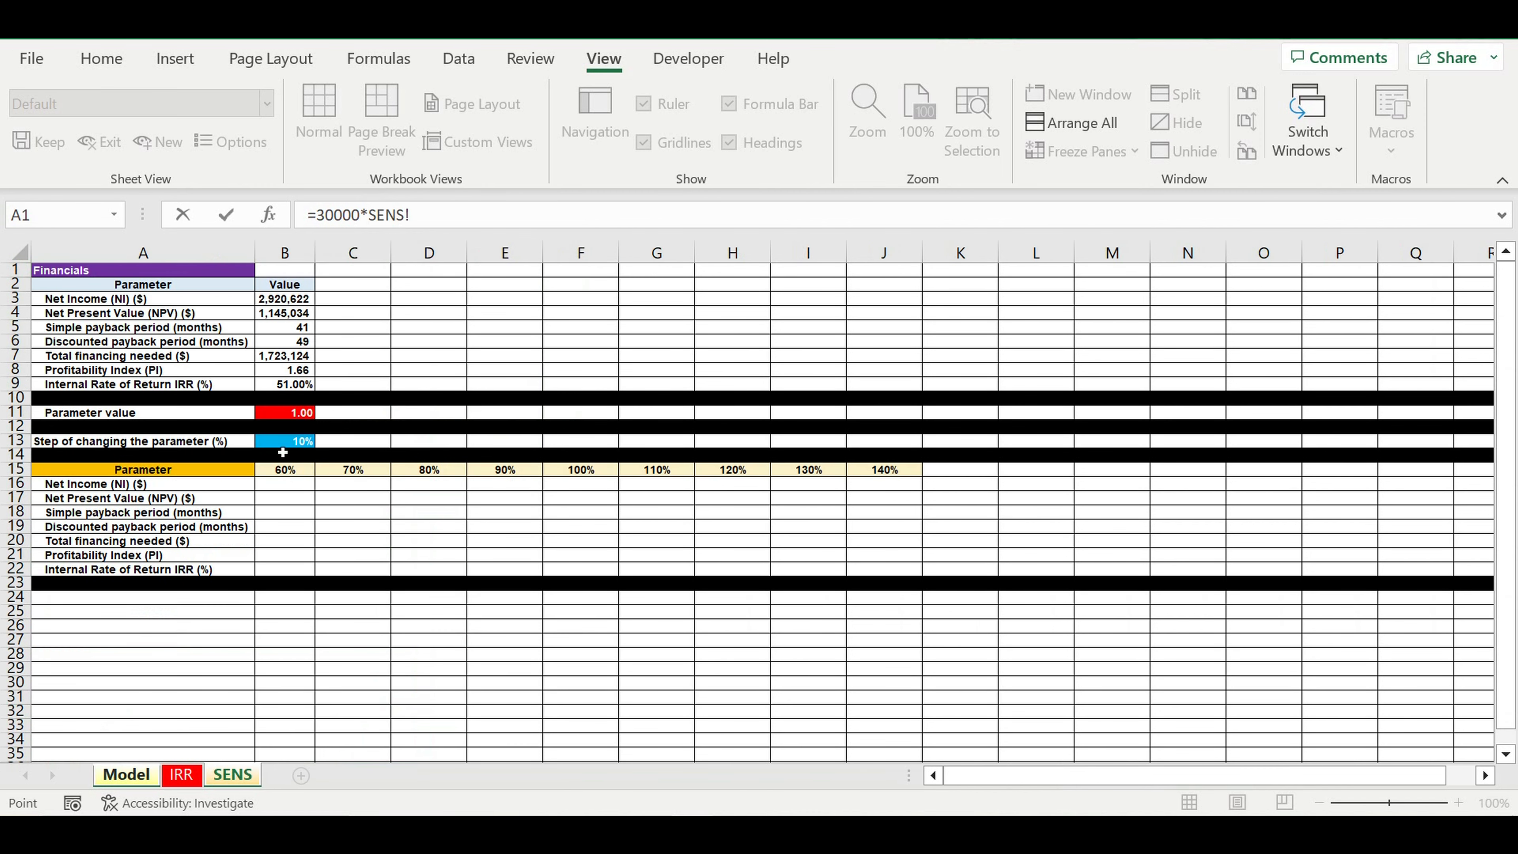
{"action": "left_click", "coordinate": [292, 418]}
{"action": "key", "text": "Return"}
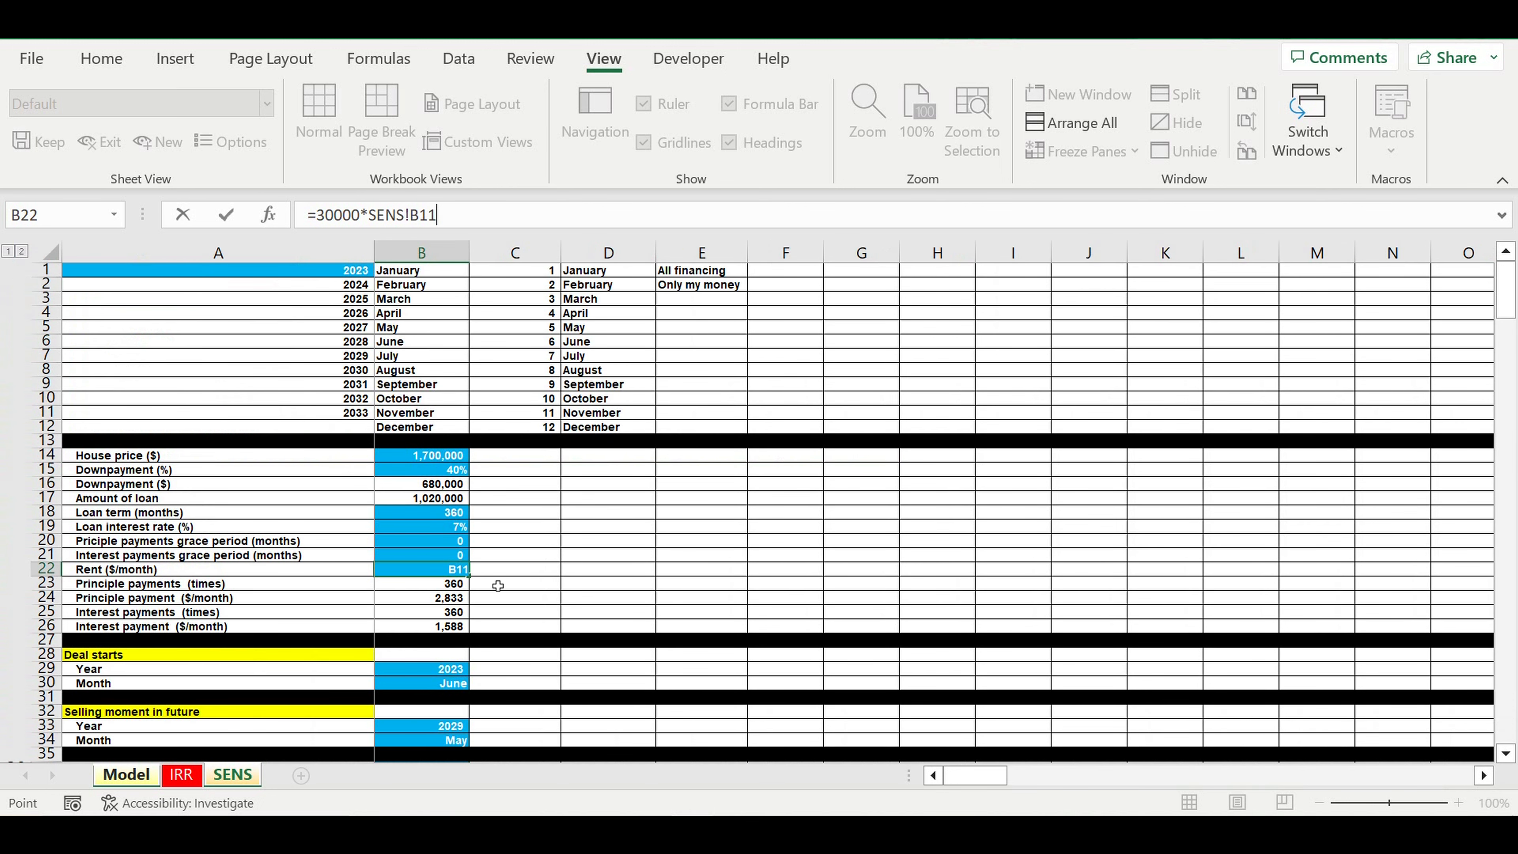
- Return to the SENS sheet and select cell B16 under the 60% heading
{"action": "left_click", "coordinate": [231, 778]}
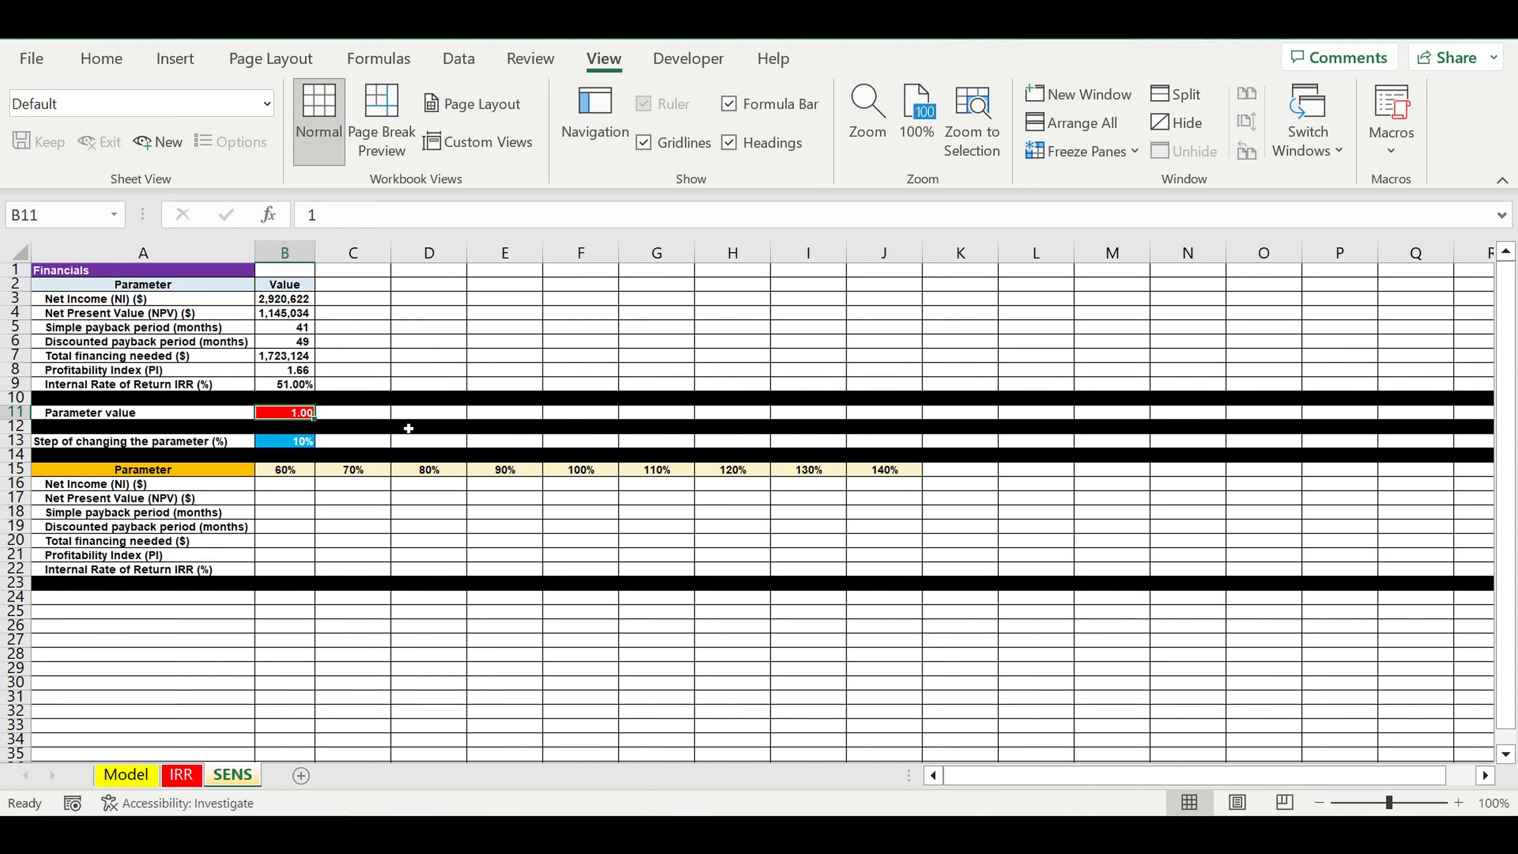
{"action": "left_click_drag", "start_coordinate": [291, 302], "coordinate": [194, 390]}
{"action": "left_click", "coordinate": [308, 486]}
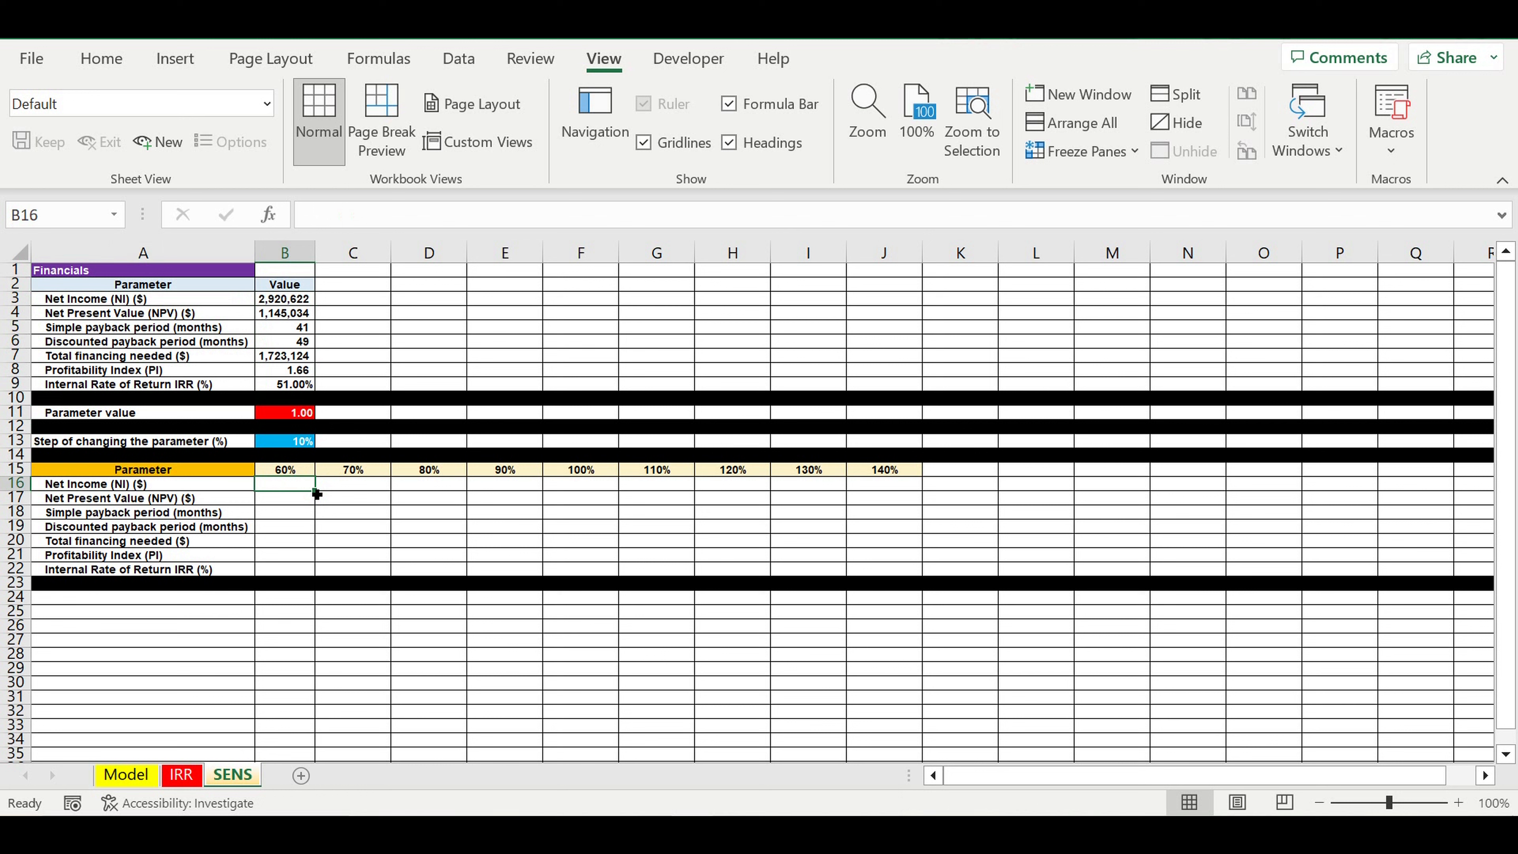
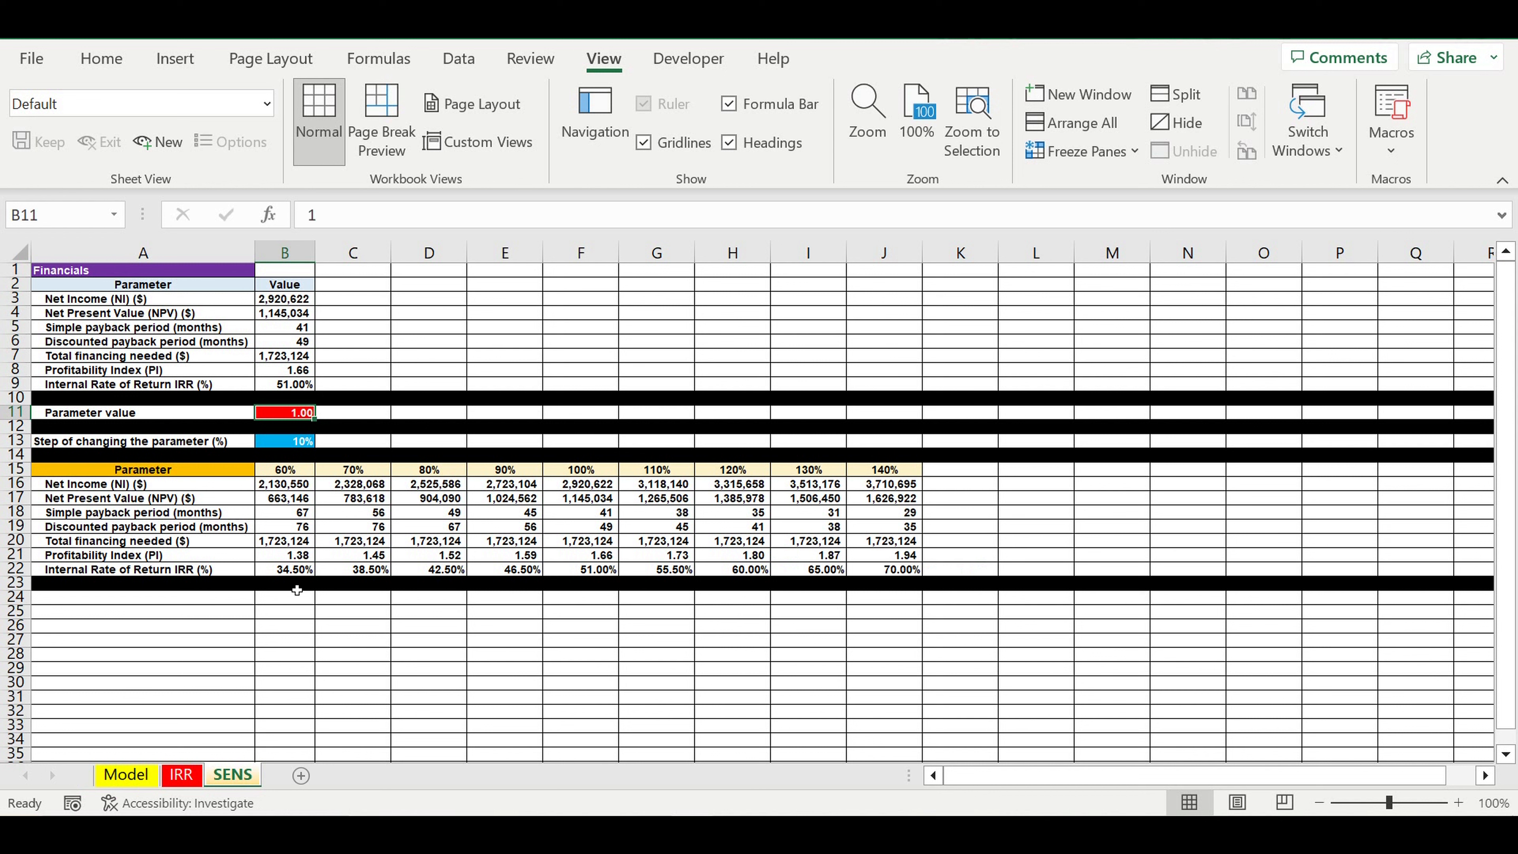
- Review the rent sensitivity results in B16:J22, including the profitability index and IRR rows
{"action": "left_click_drag", "start_coordinate": [270, 569], "coordinate": [917, 572]}
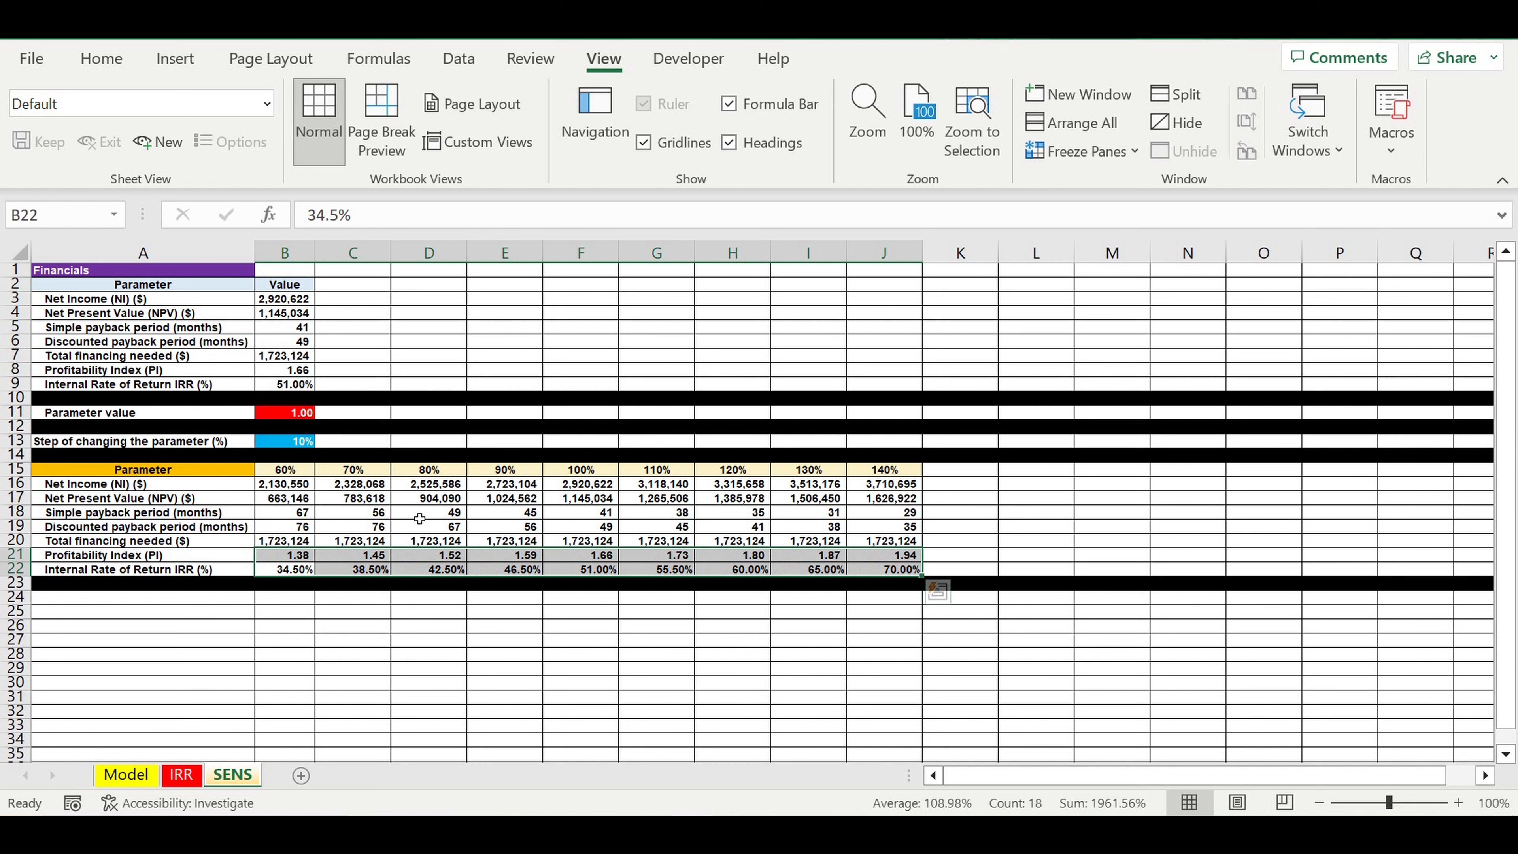
{"action": "left_click", "coordinate": [285, 486]}
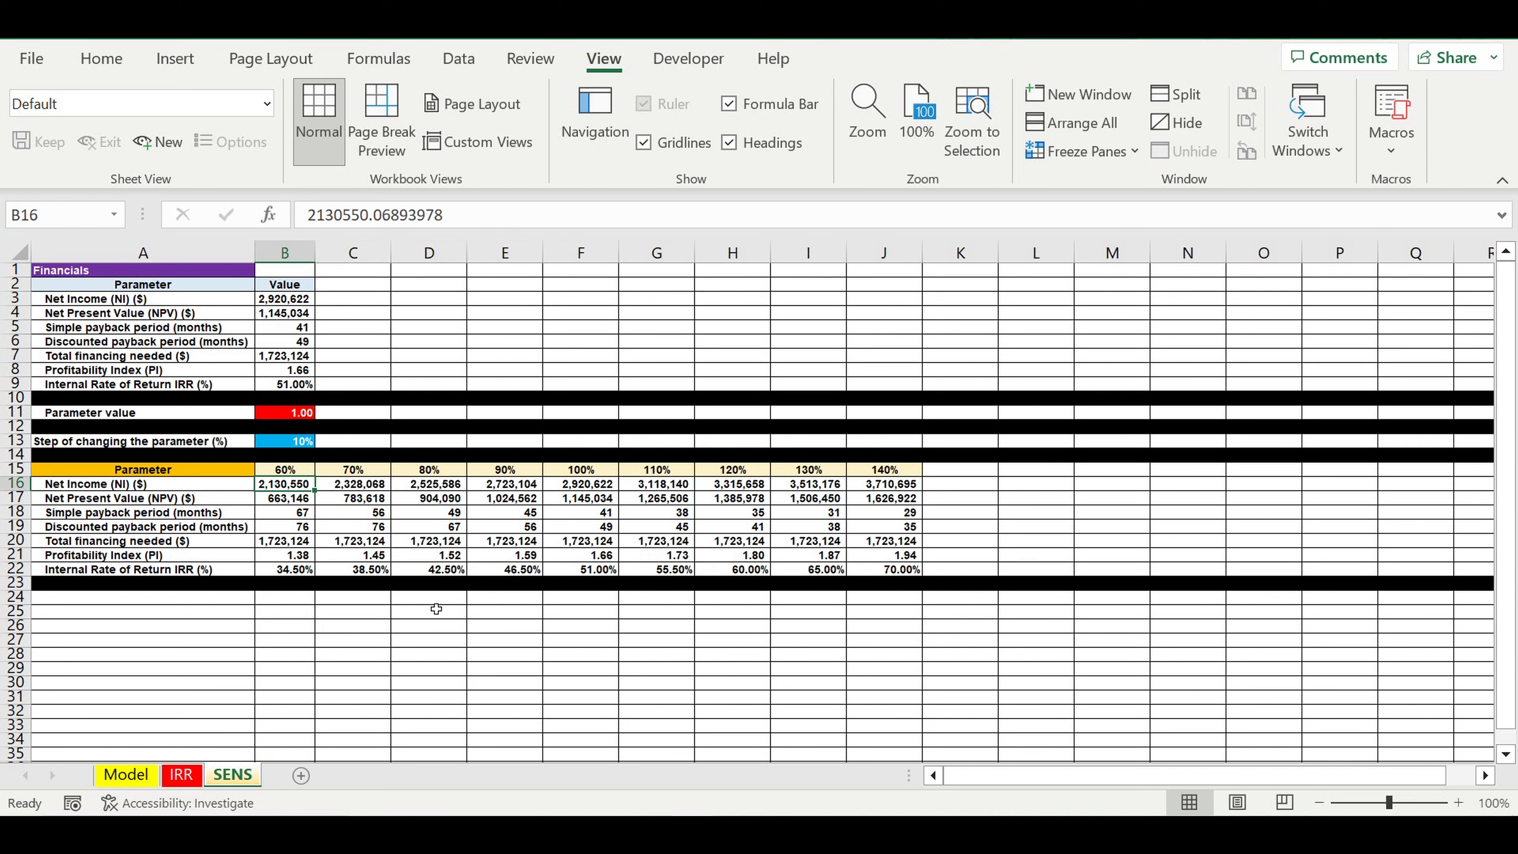
{"action": "left_click", "coordinate": [454, 629]}
{"action": "left_click_drag", "start_coordinate": [869, 554], "coordinate": [278, 561]}
{"action": "left_click", "coordinate": [486, 541]}
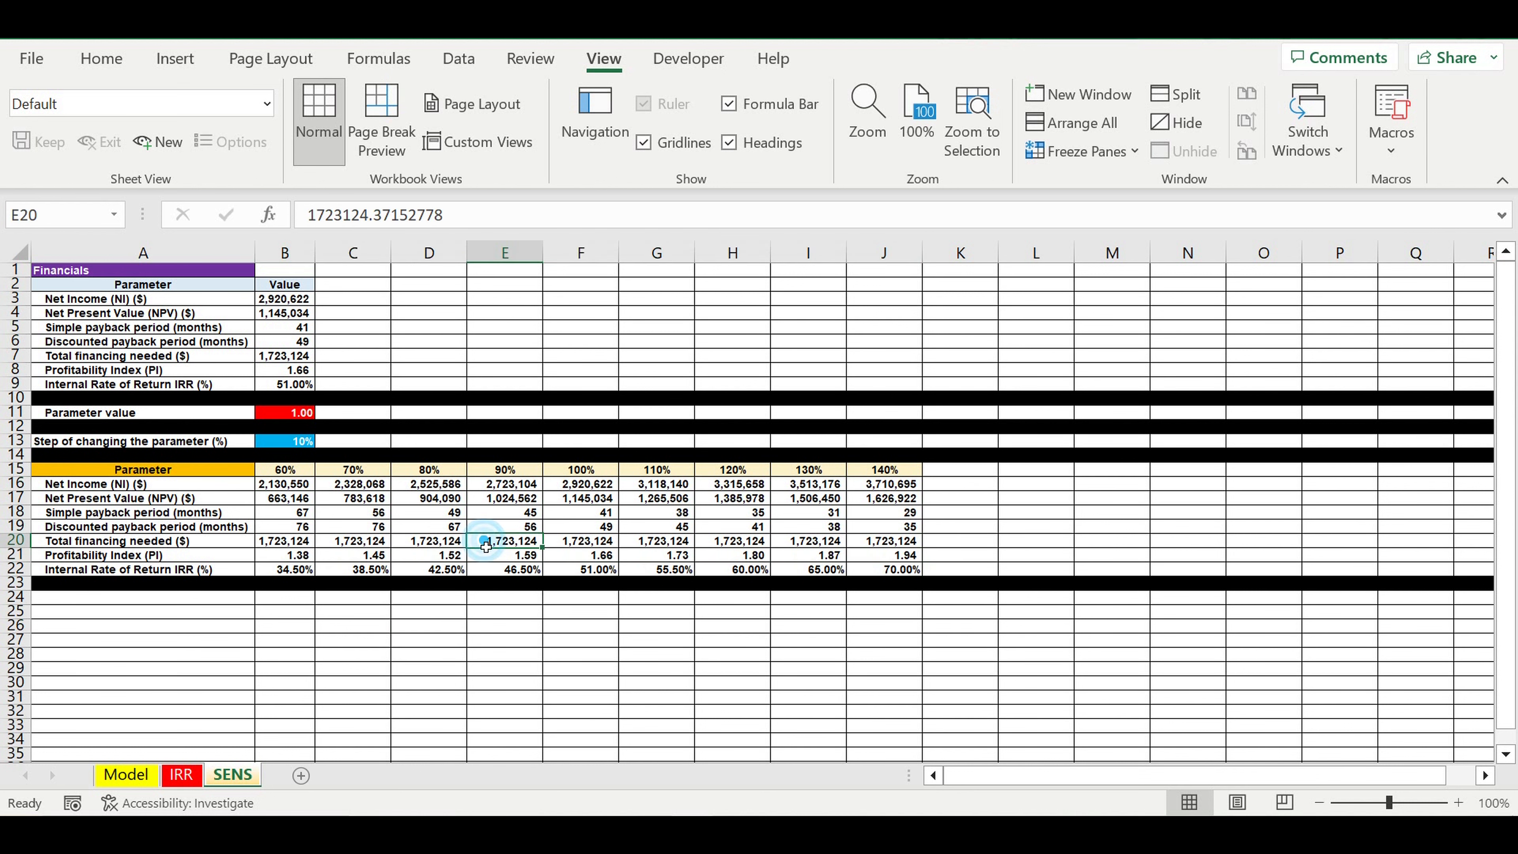
- On the Model sheet, tie the house price in B14 to the sensitivity parameter with =1700000*SENS!B11
{"action": "left_click", "coordinate": [127, 775]}
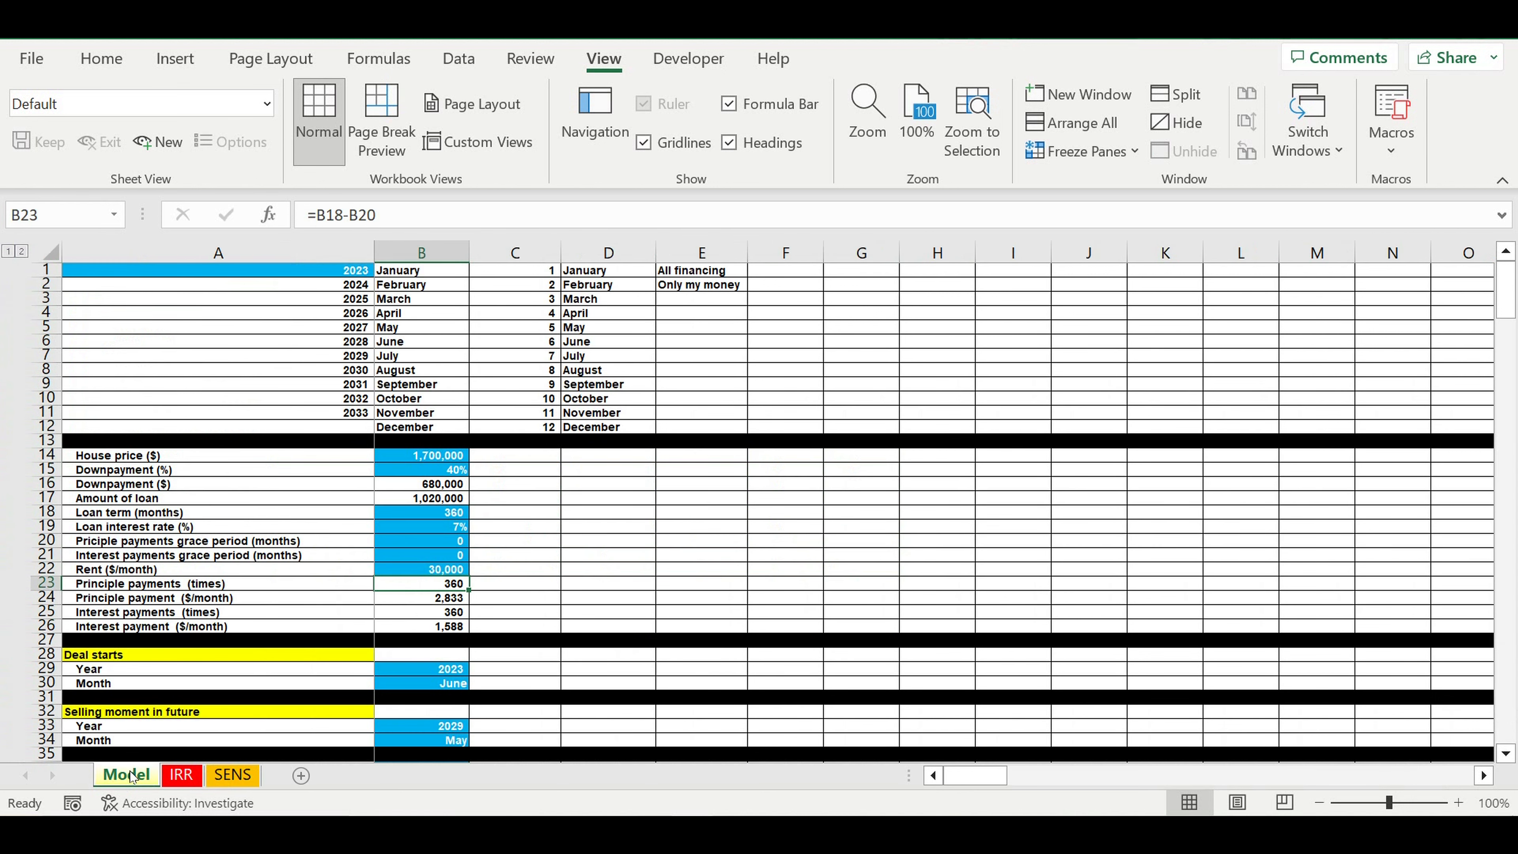
{"action": "left_click", "coordinate": [601, 527]}
{"action": "left_click", "coordinate": [445, 470]}
{"action": "left_click", "coordinate": [442, 456]}
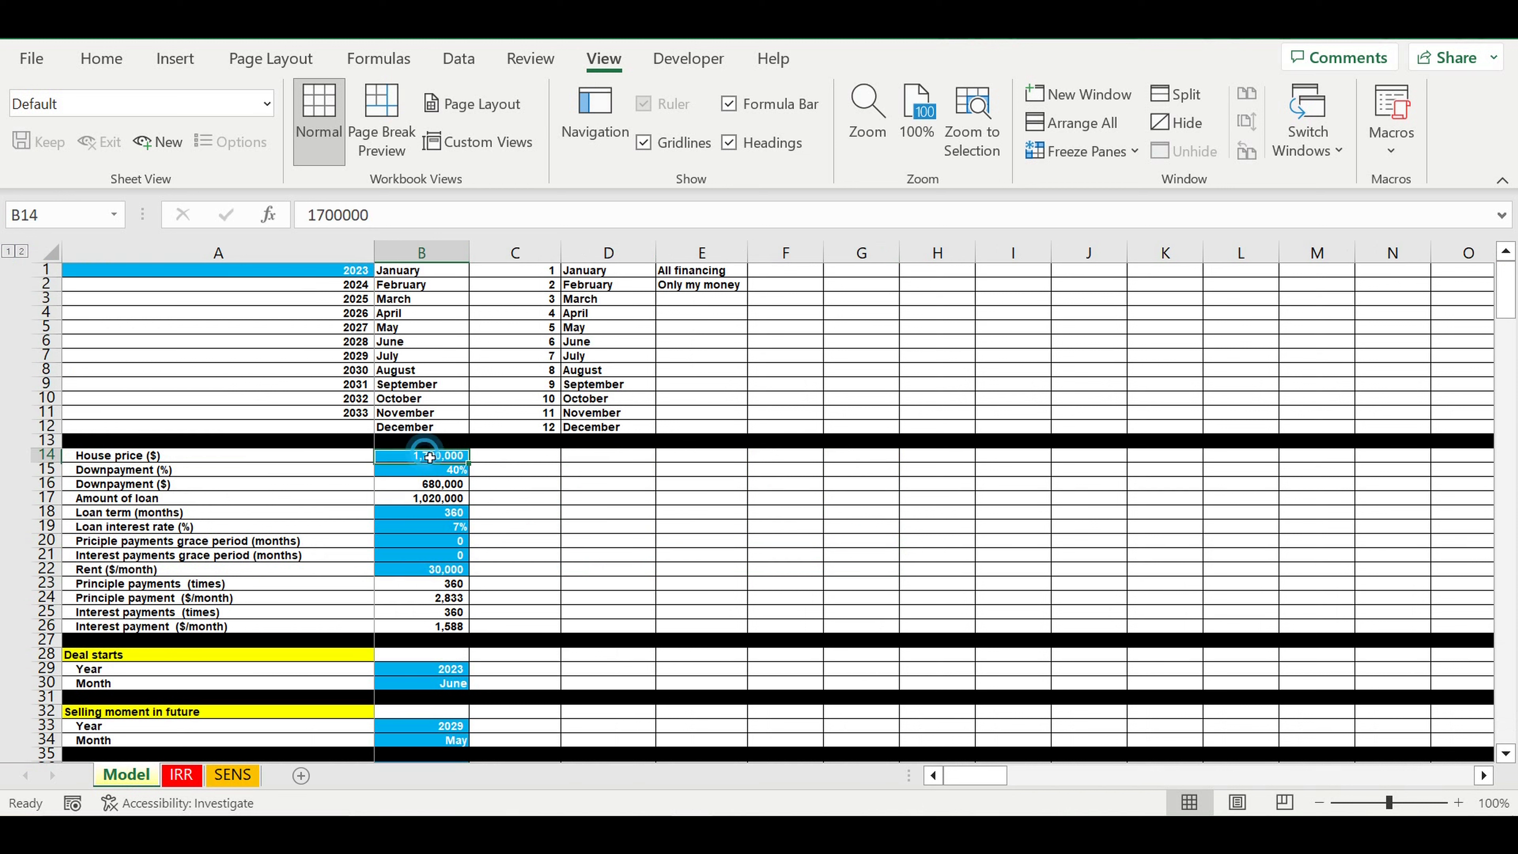
{"action": "left_click", "coordinate": [306, 215]}
{"action": "type", "text": "="}
{"action": "left_click", "coordinate": [418, 223]}
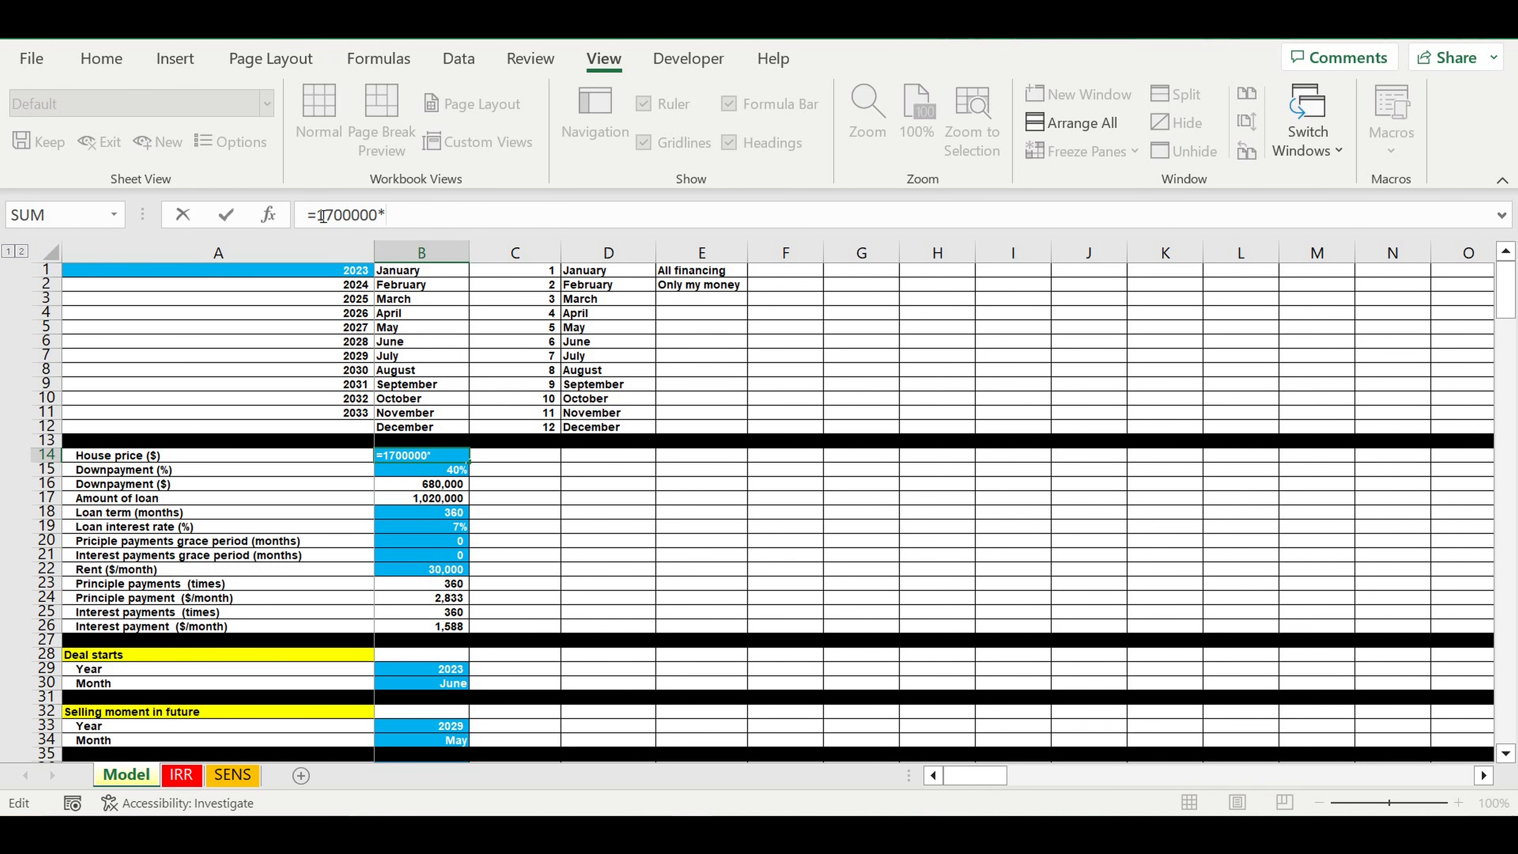
{"action": "left_click", "coordinate": [232, 777]}
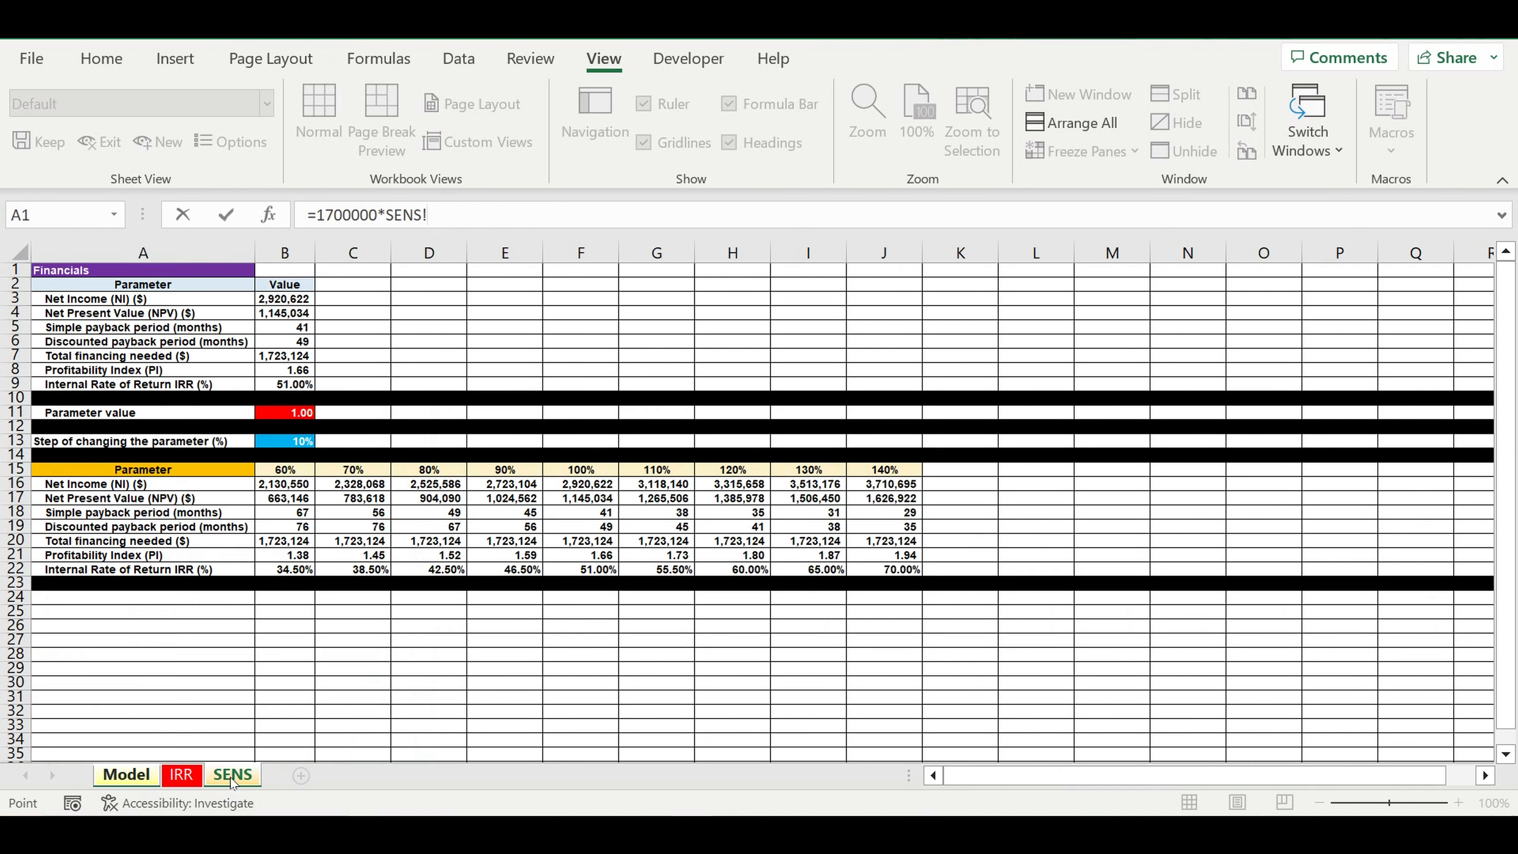
{"action": "left_click", "coordinate": [305, 417]}
{"action": "key", "text": "Return"}
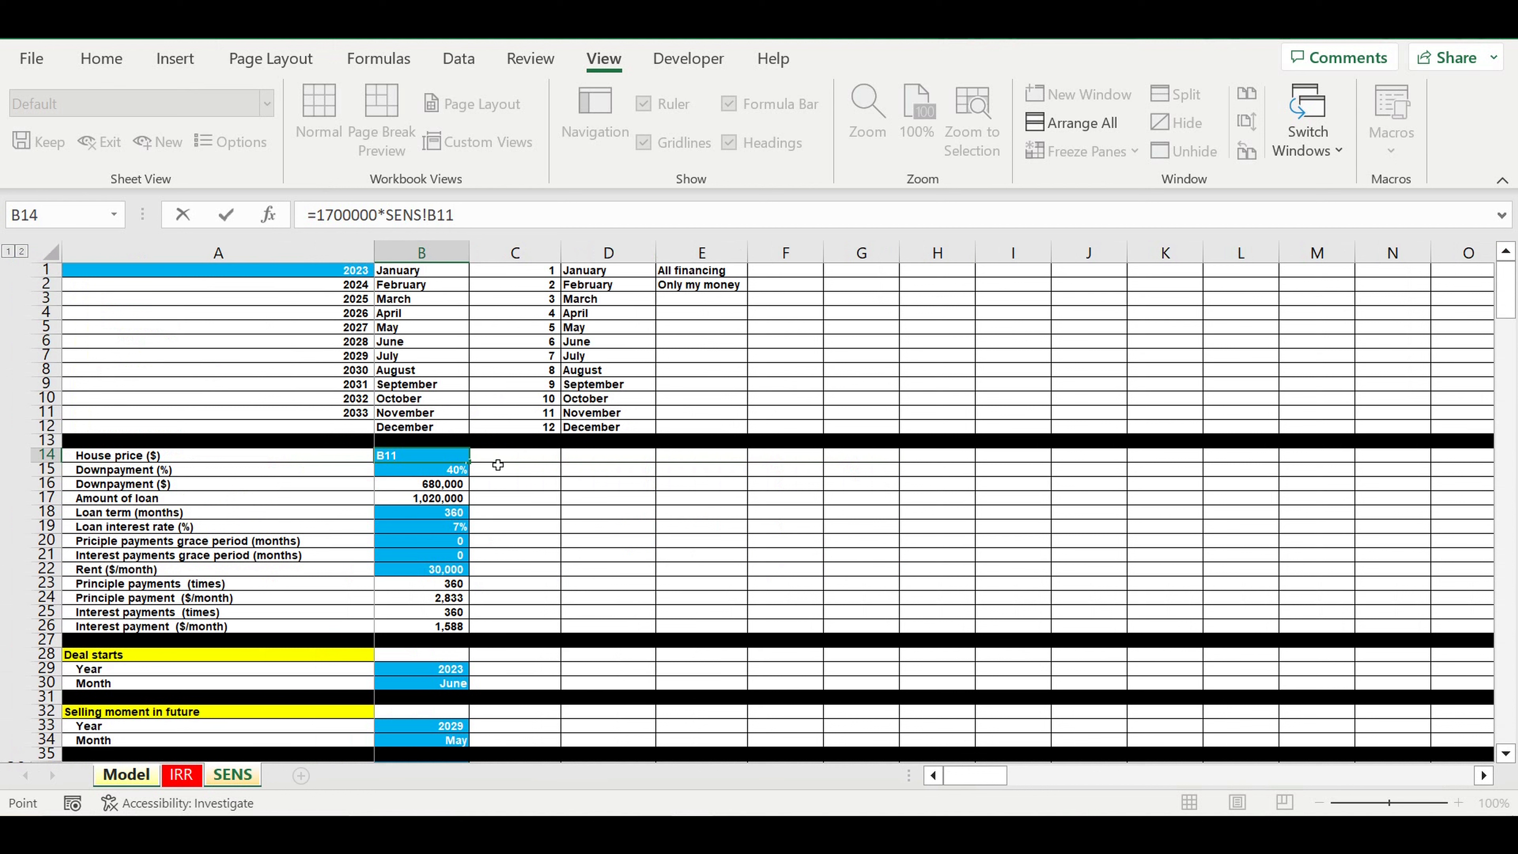
{"action": "key", "text": "Return"}
{"action": "left_click", "coordinate": [525, 472]}
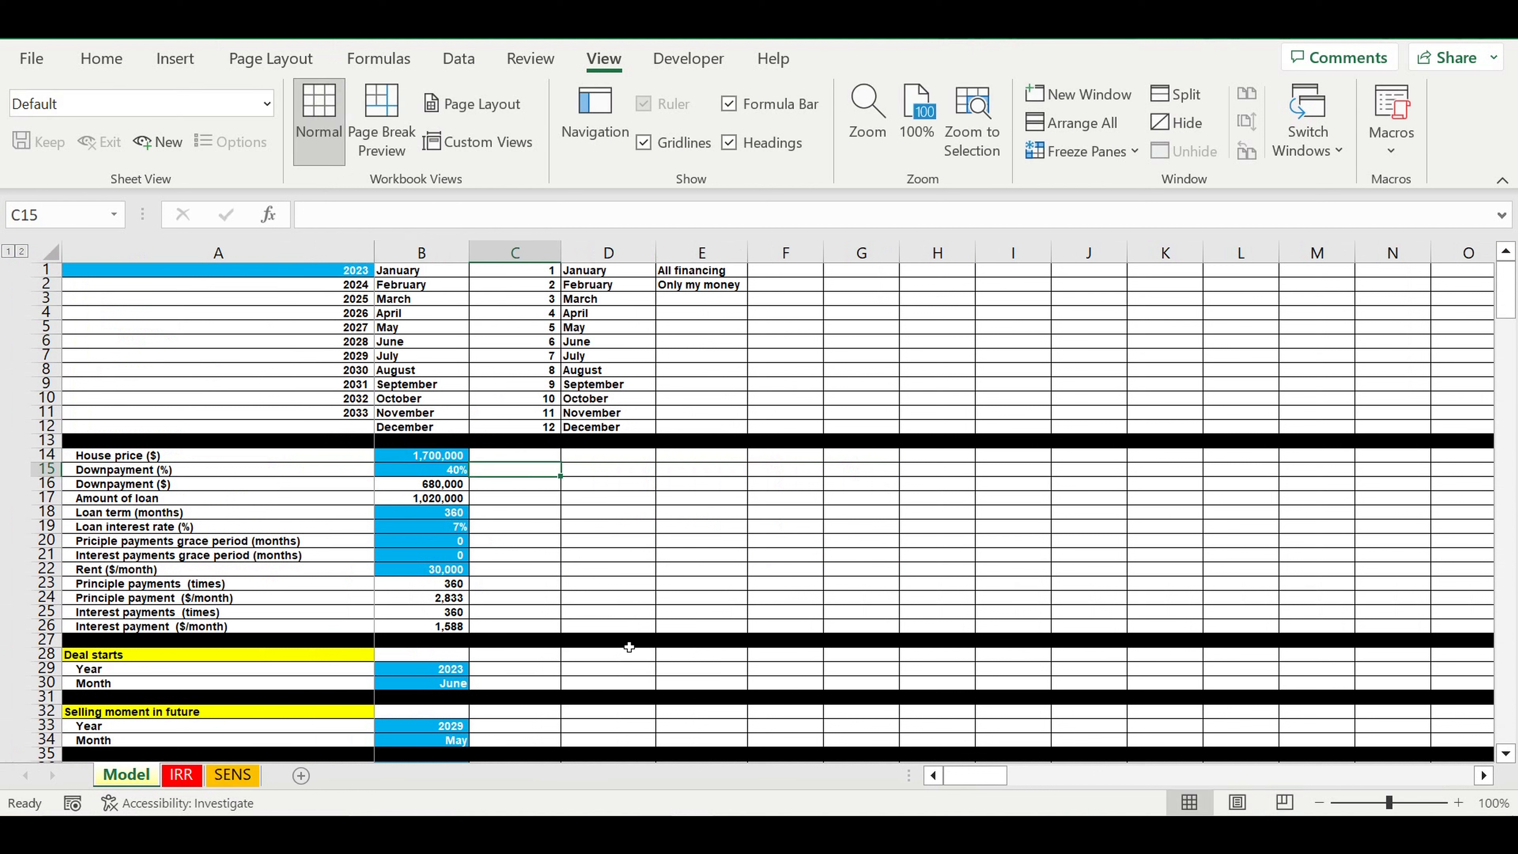
- Return to the SENS sheet and run the recorded macro to refill B16:J22 for the house price
{"action": "left_click", "coordinate": [242, 776]}
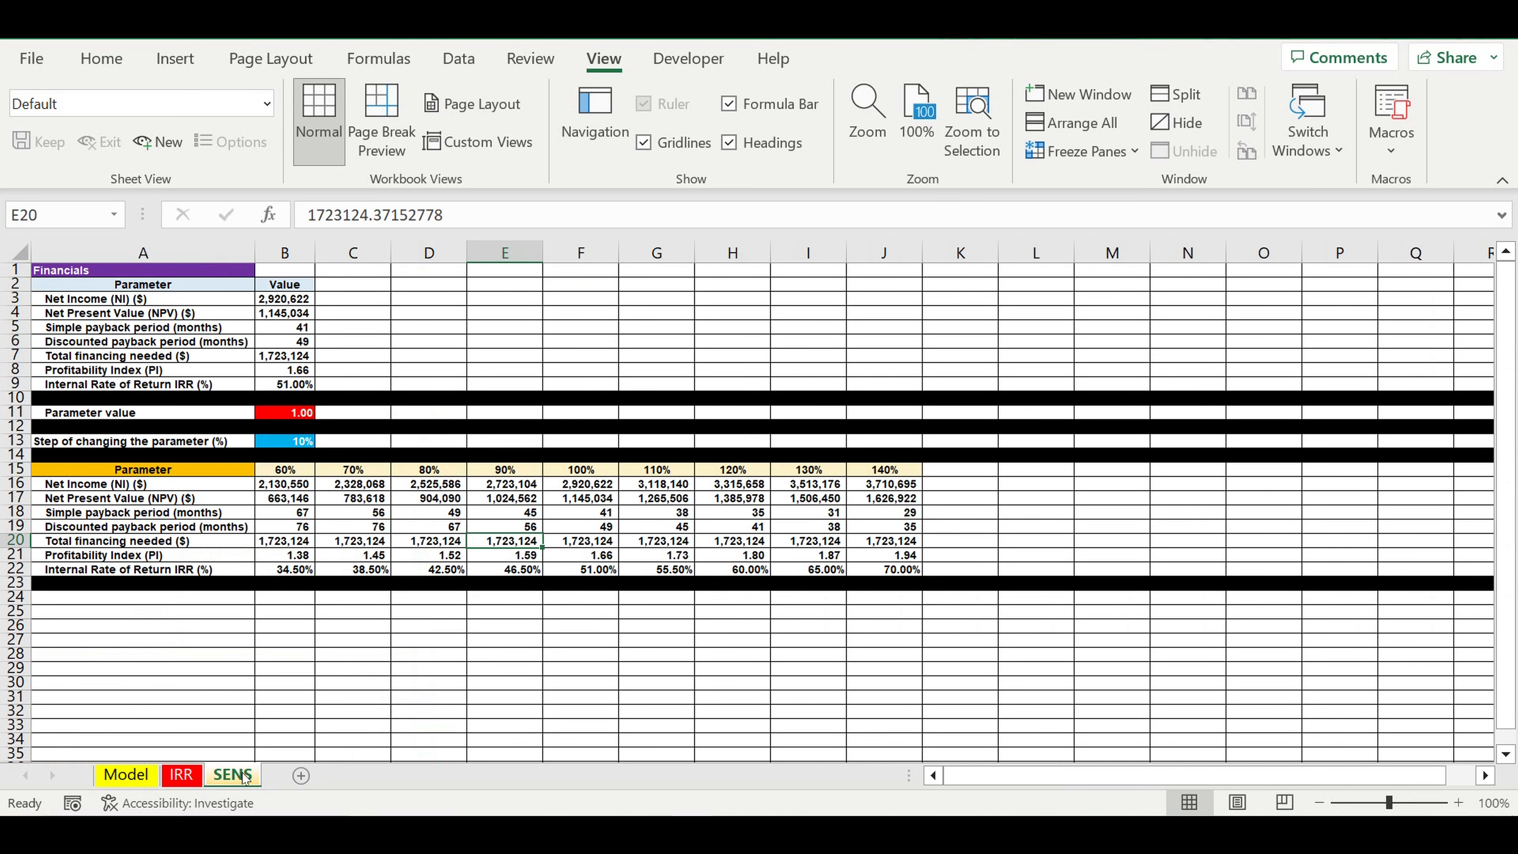
{"action": "left_click", "coordinate": [456, 543]}
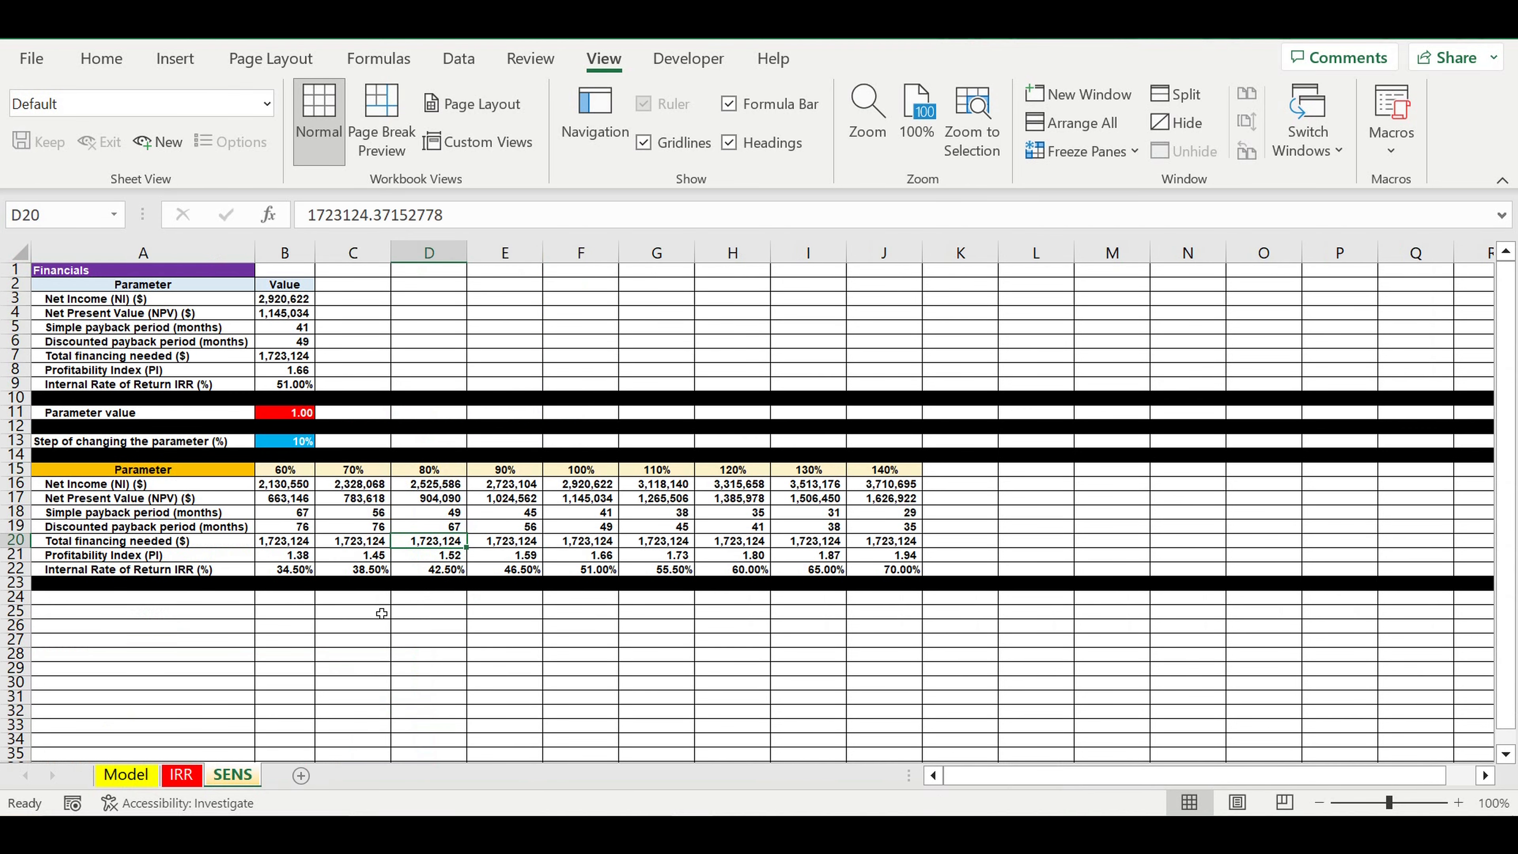
{"action": "left_click_drag", "start_coordinate": [270, 484], "coordinate": [914, 573]}
{"action": "left_click", "coordinate": [362, 517]}
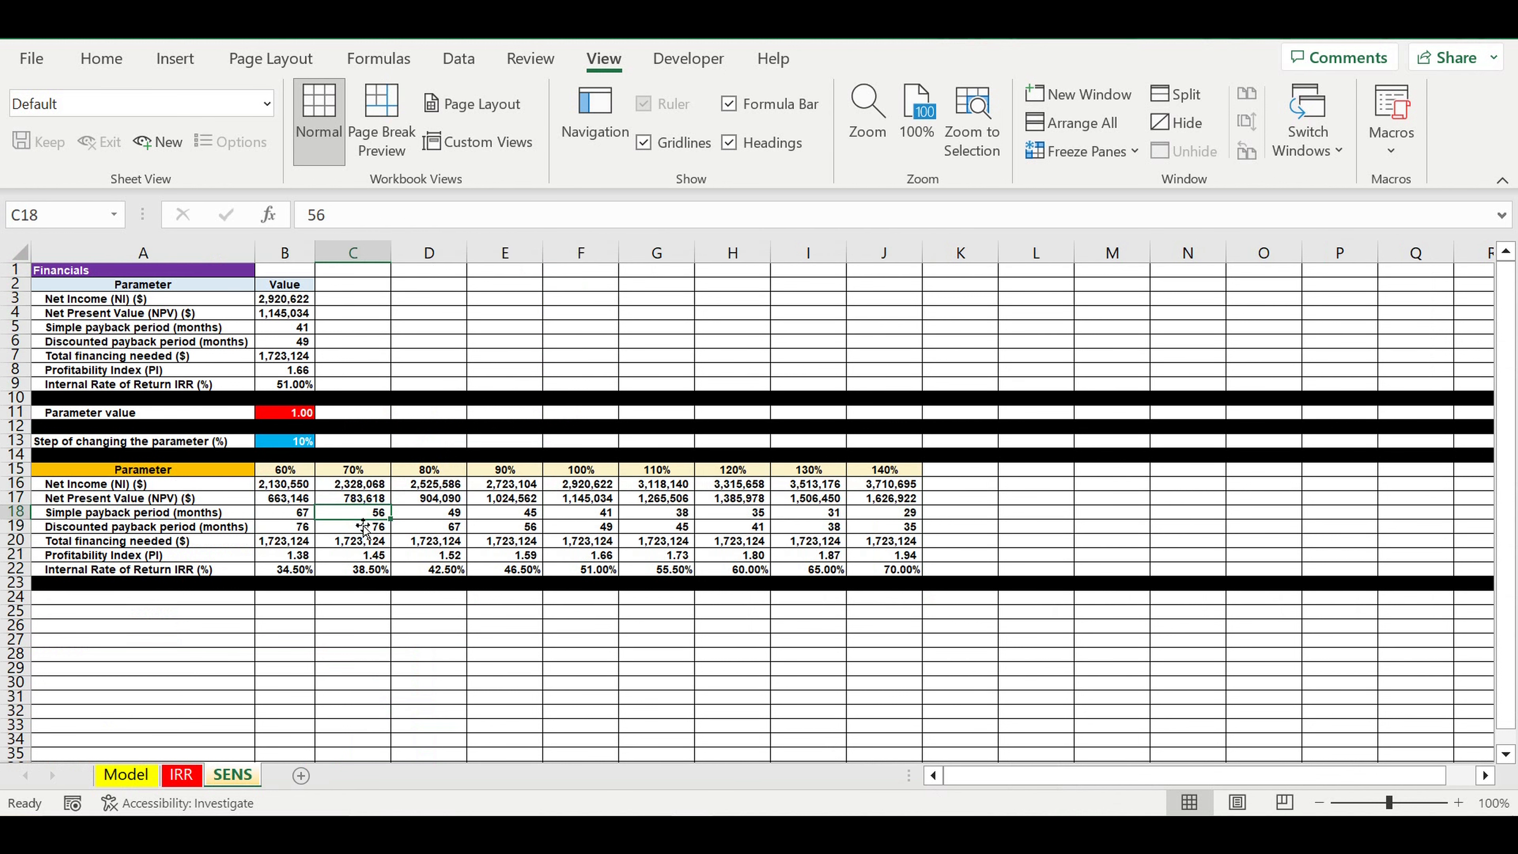
{"action": "key", "text": "ctrl+q"}
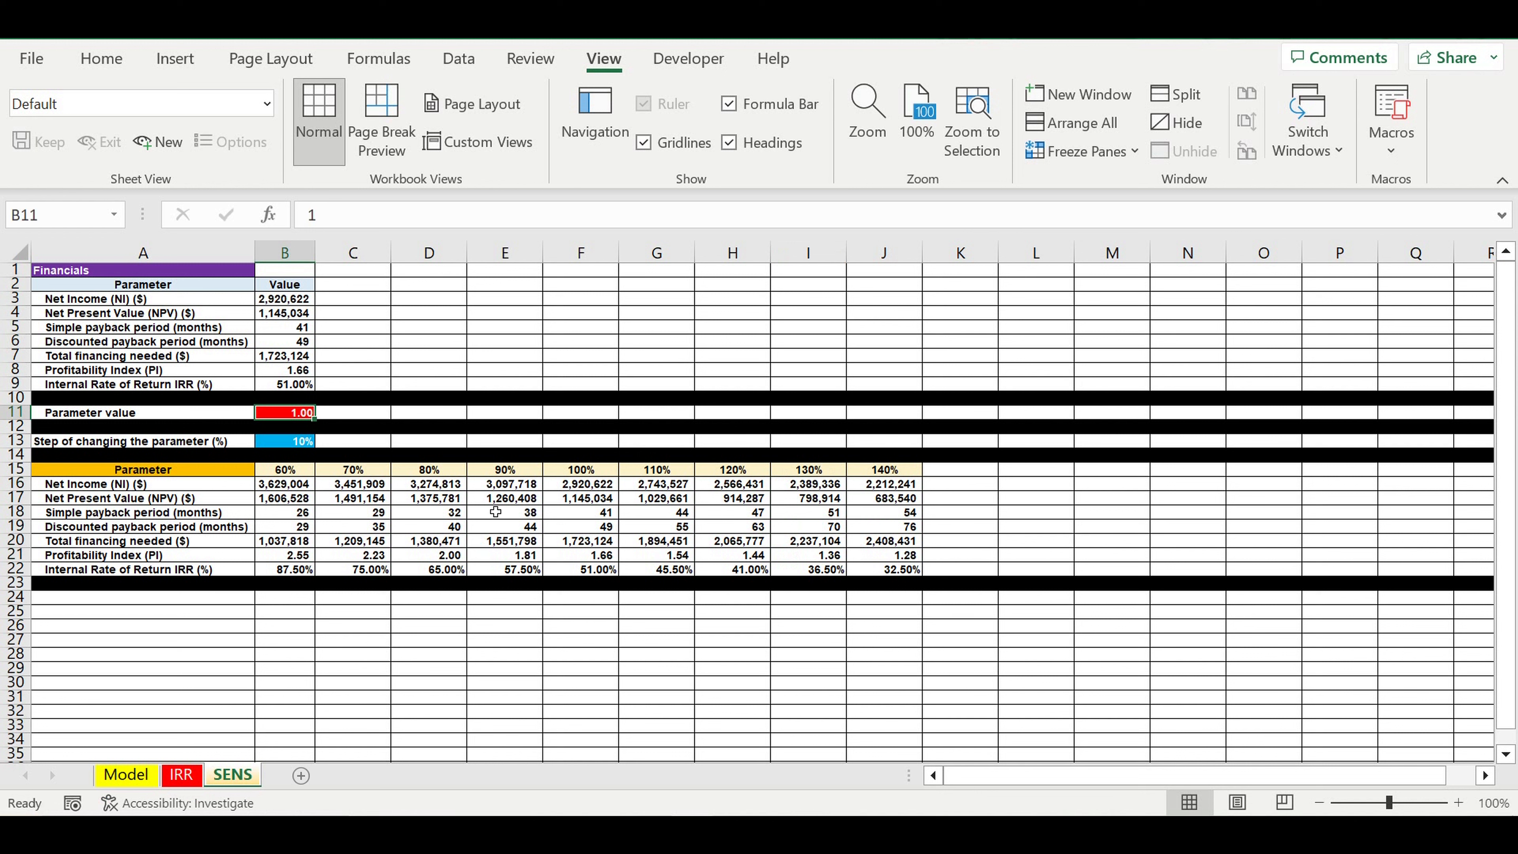
- Examine the house price sensitivity results, comparing net income in the 60% and 140% cases
{"action": "left_click", "coordinate": [425, 506]}
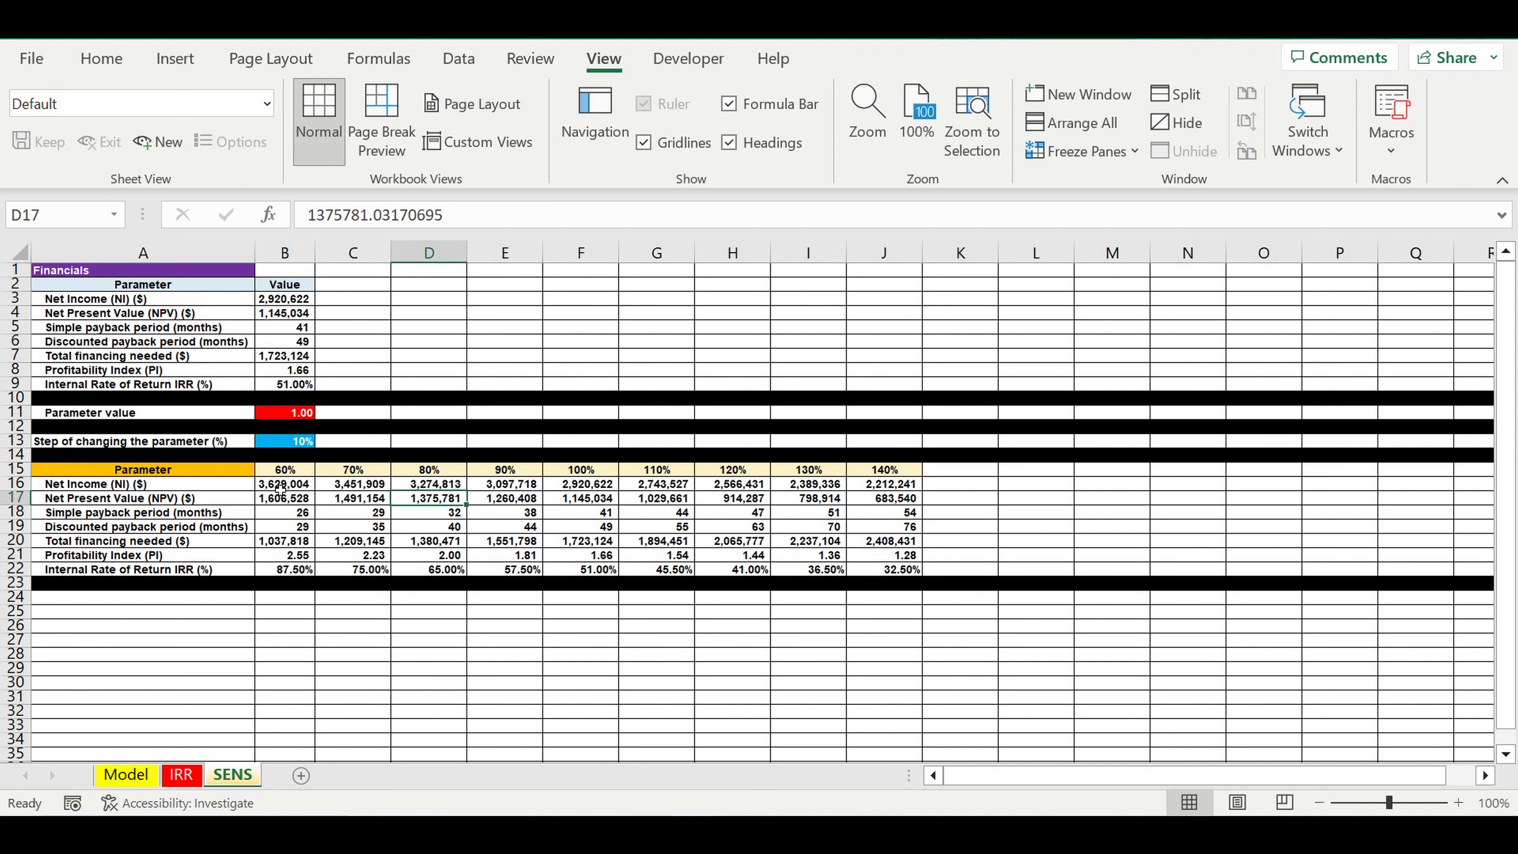
{"action": "left_click", "coordinate": [896, 485]}
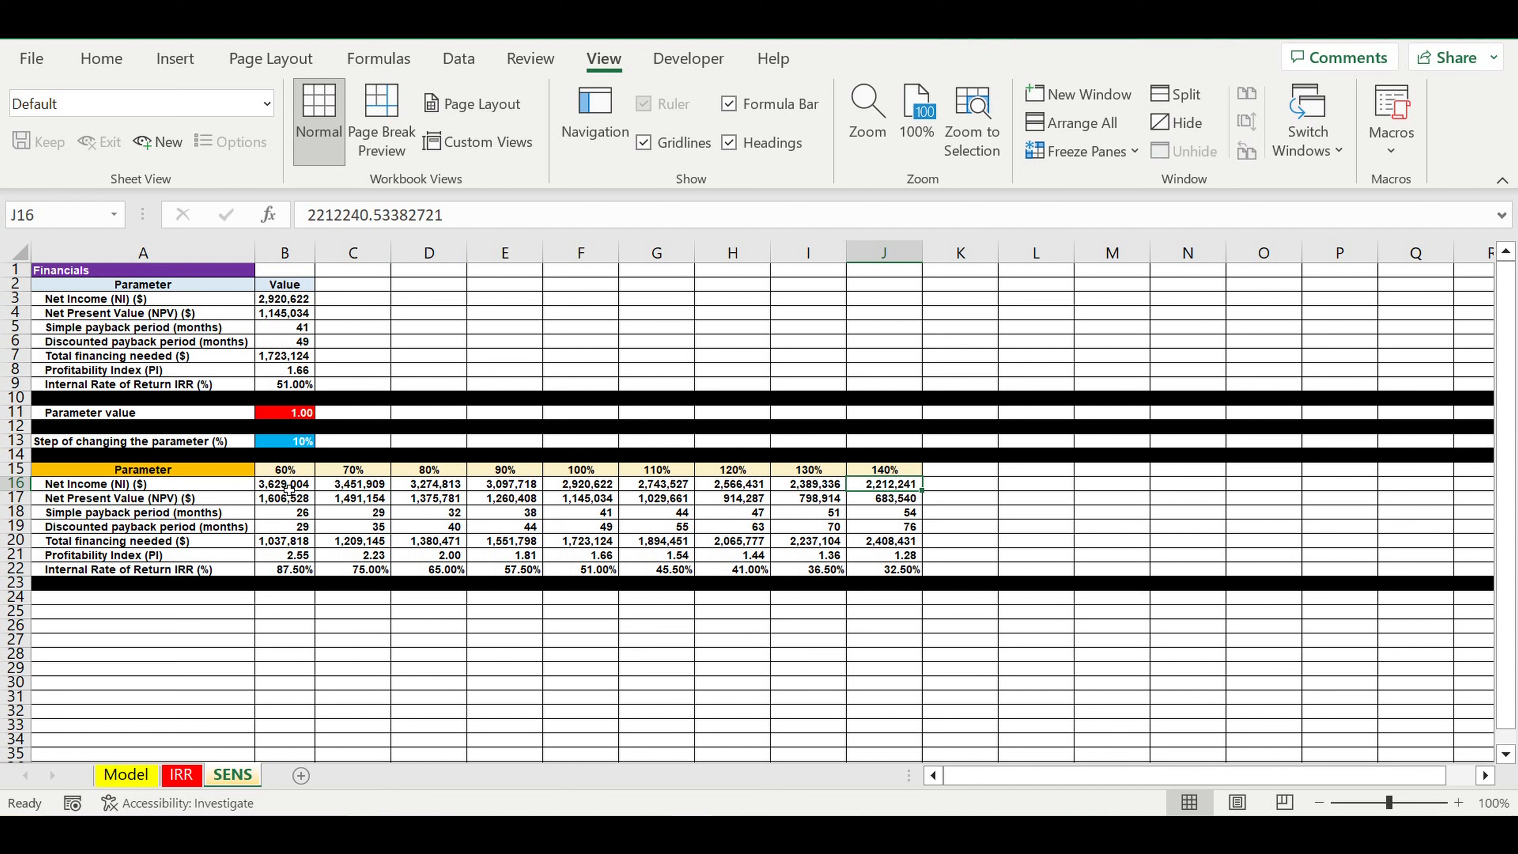
{"action": "left_click_drag", "start_coordinate": [288, 489], "coordinate": [889, 572]}
{"action": "left_click", "coordinate": [607, 600]}
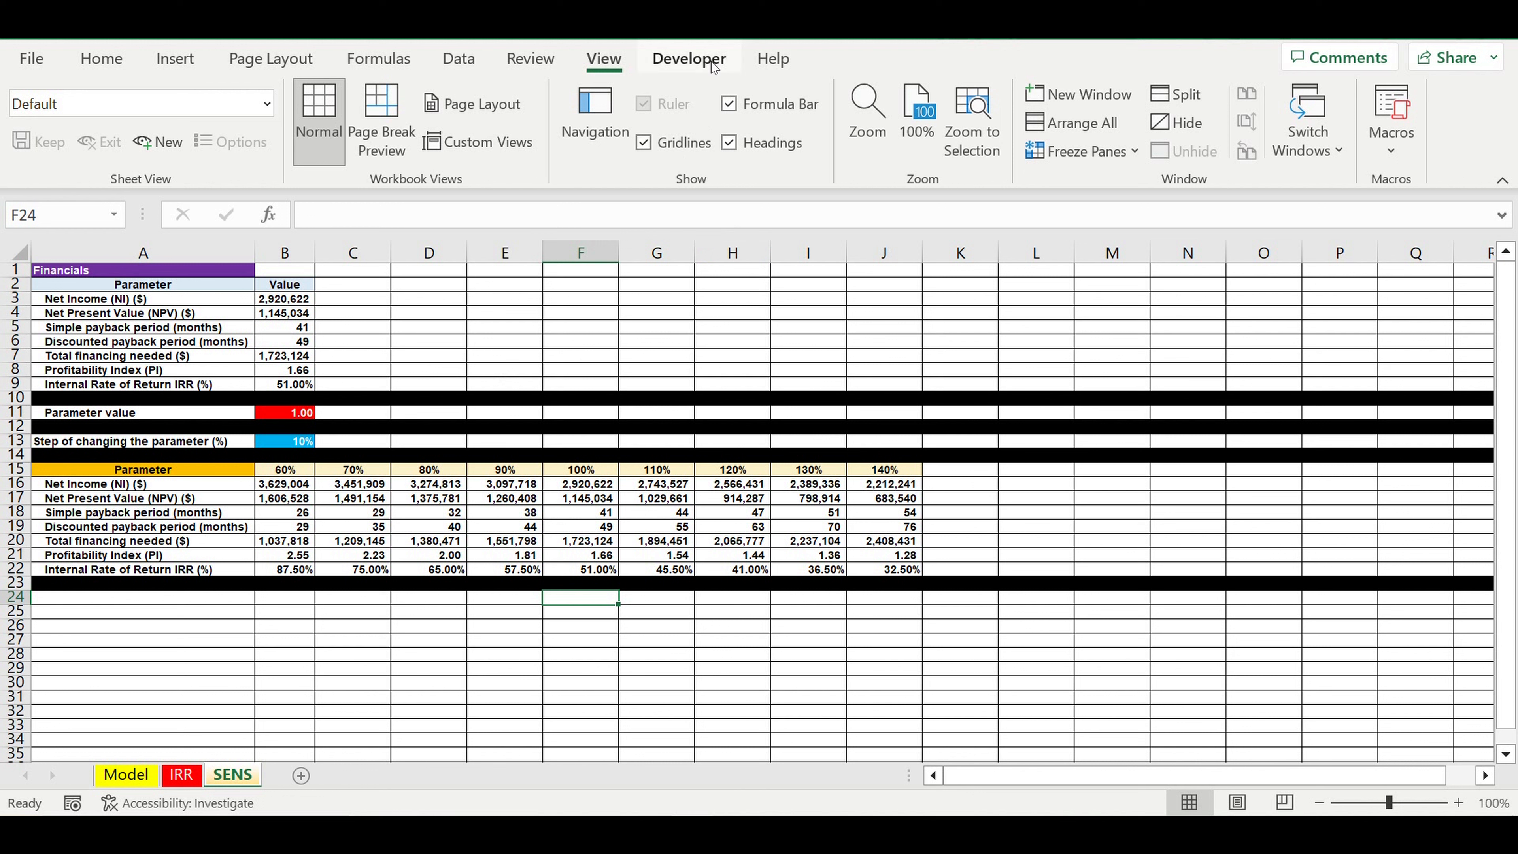
- Insert a form control button beside the Financials table, spanning about columns C to E, and assign the SENS macro to it
{"action": "left_click", "coordinate": [689, 58]}
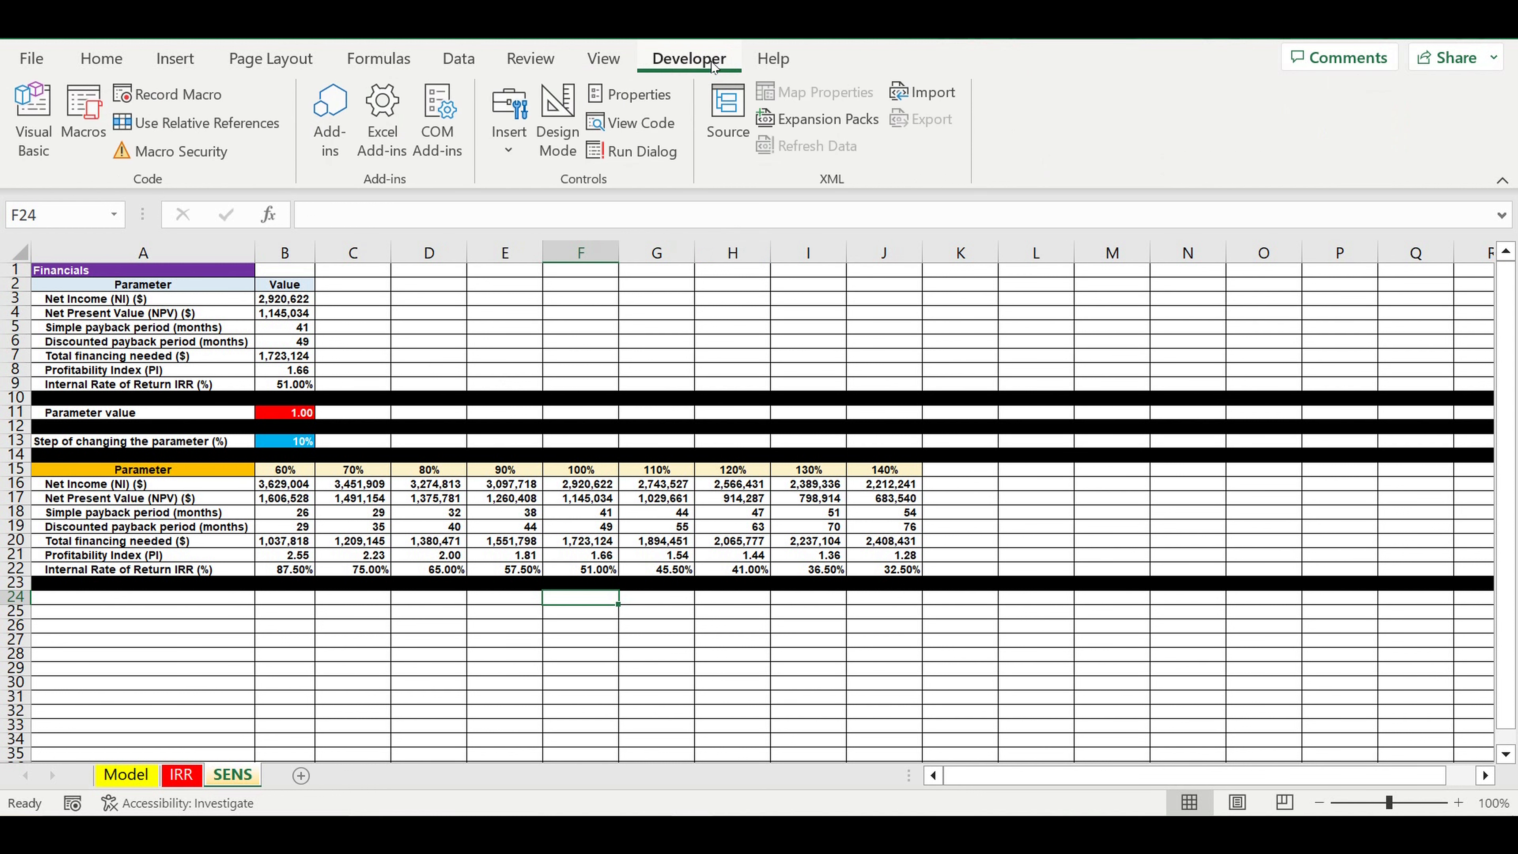
{"action": "left_click", "coordinate": [508, 141]}
{"action": "left_click", "coordinate": [499, 214]}
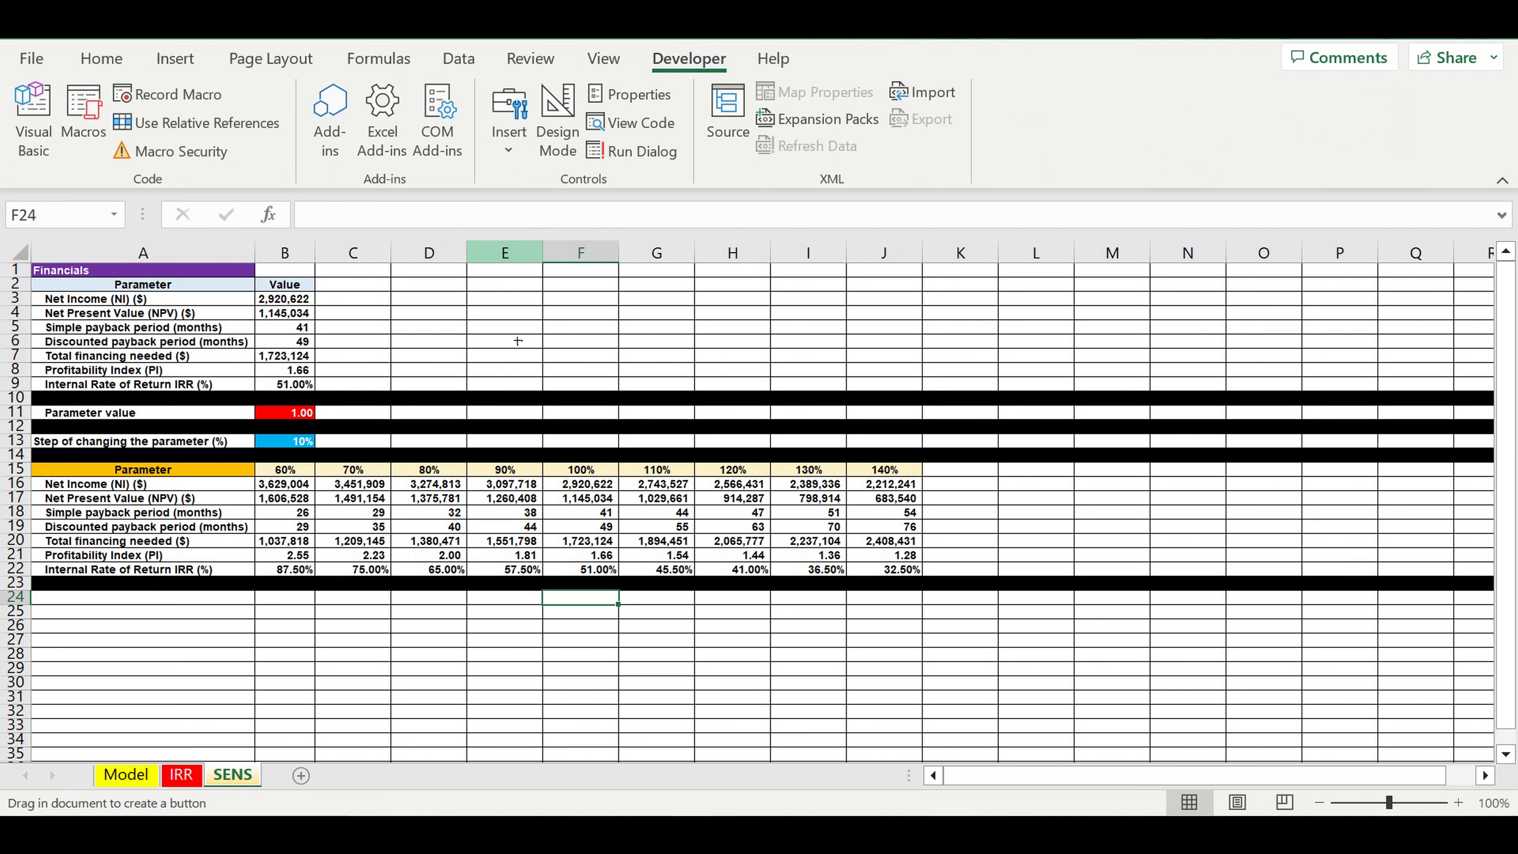
{"action": "left_click_drag", "start_coordinate": [375, 295], "coordinate": [510, 346]}
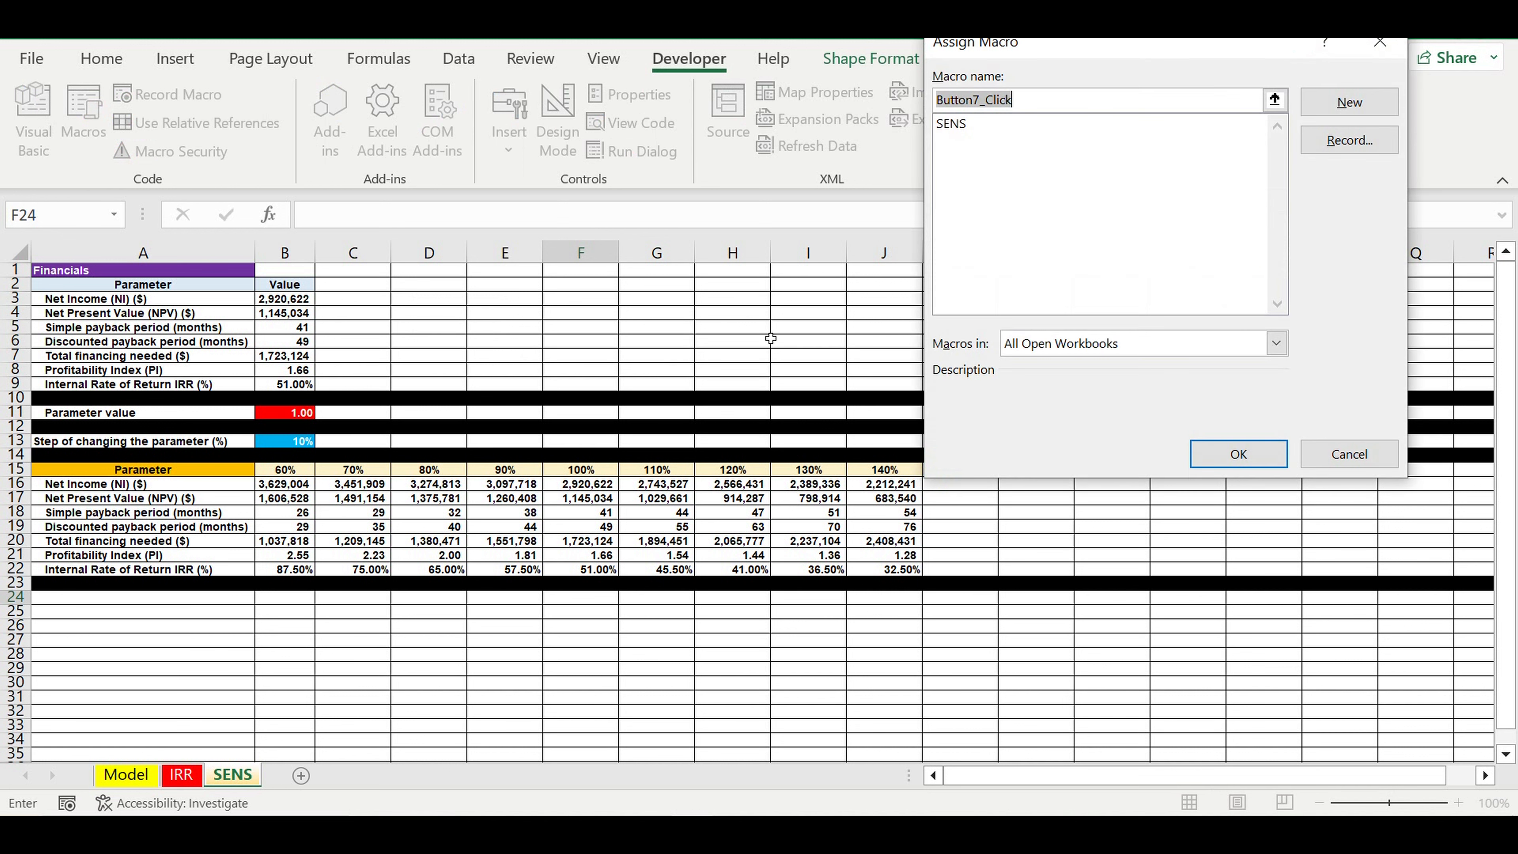
{"action": "left_click", "coordinate": [955, 125]}
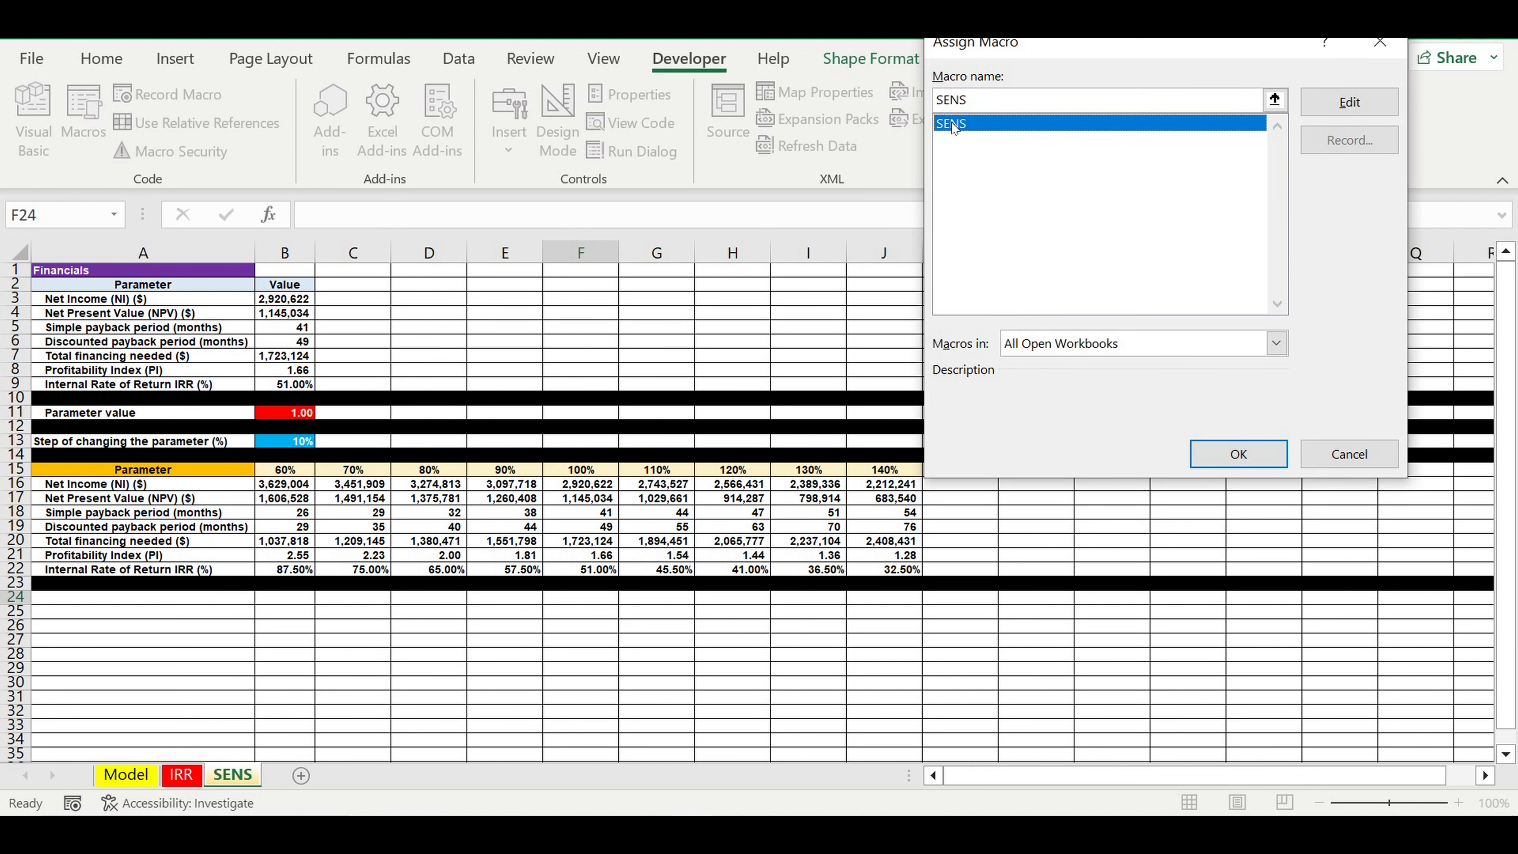
{"action": "left_click", "coordinate": [1237, 454]}
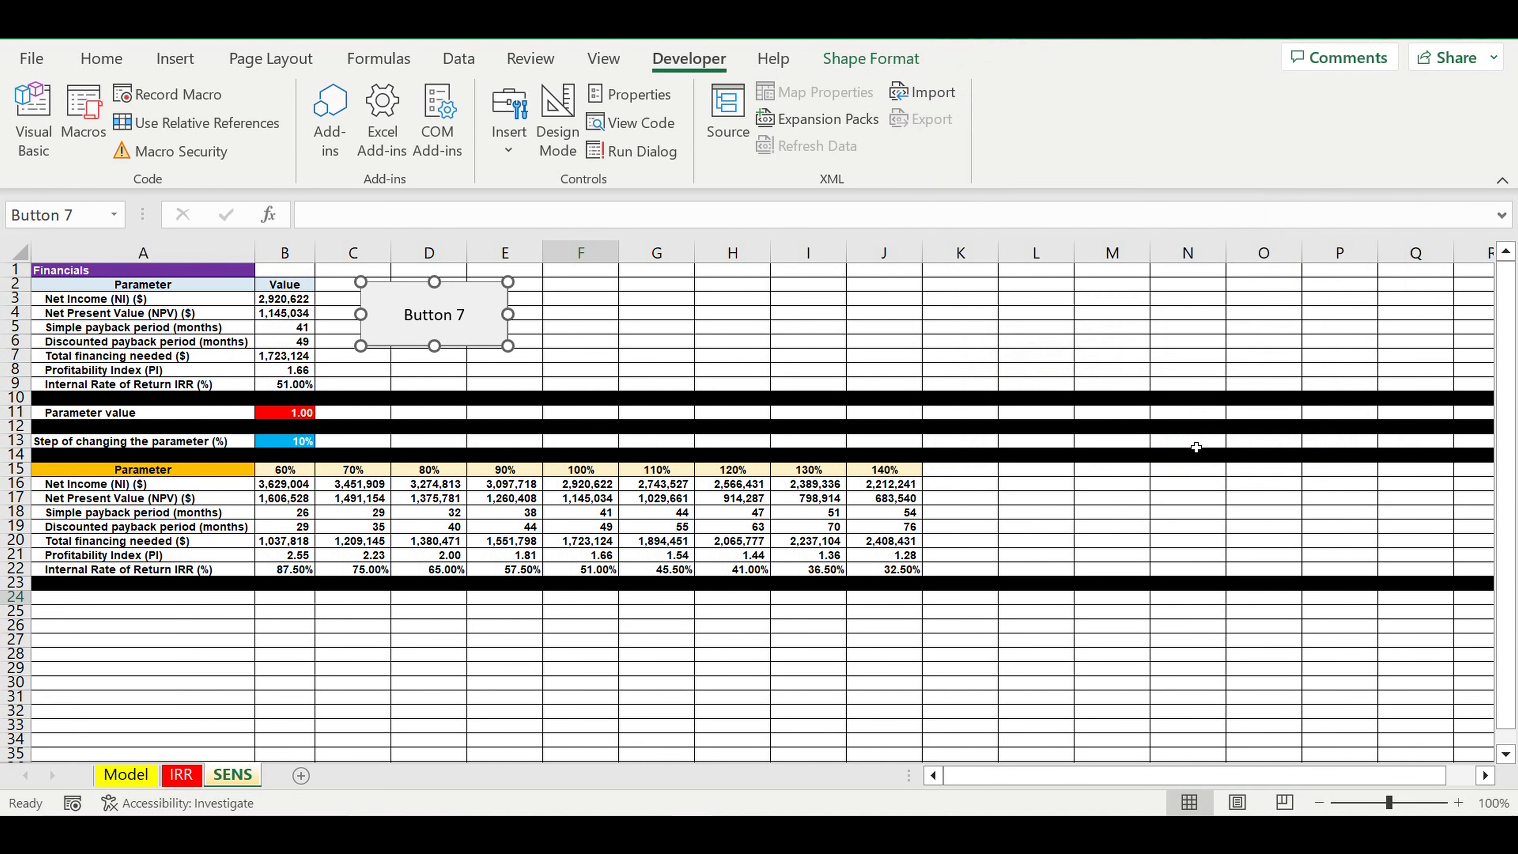
- Change the new macro button's caption to SENS and deselect the button
{"action": "left_click", "coordinate": [439, 315]}
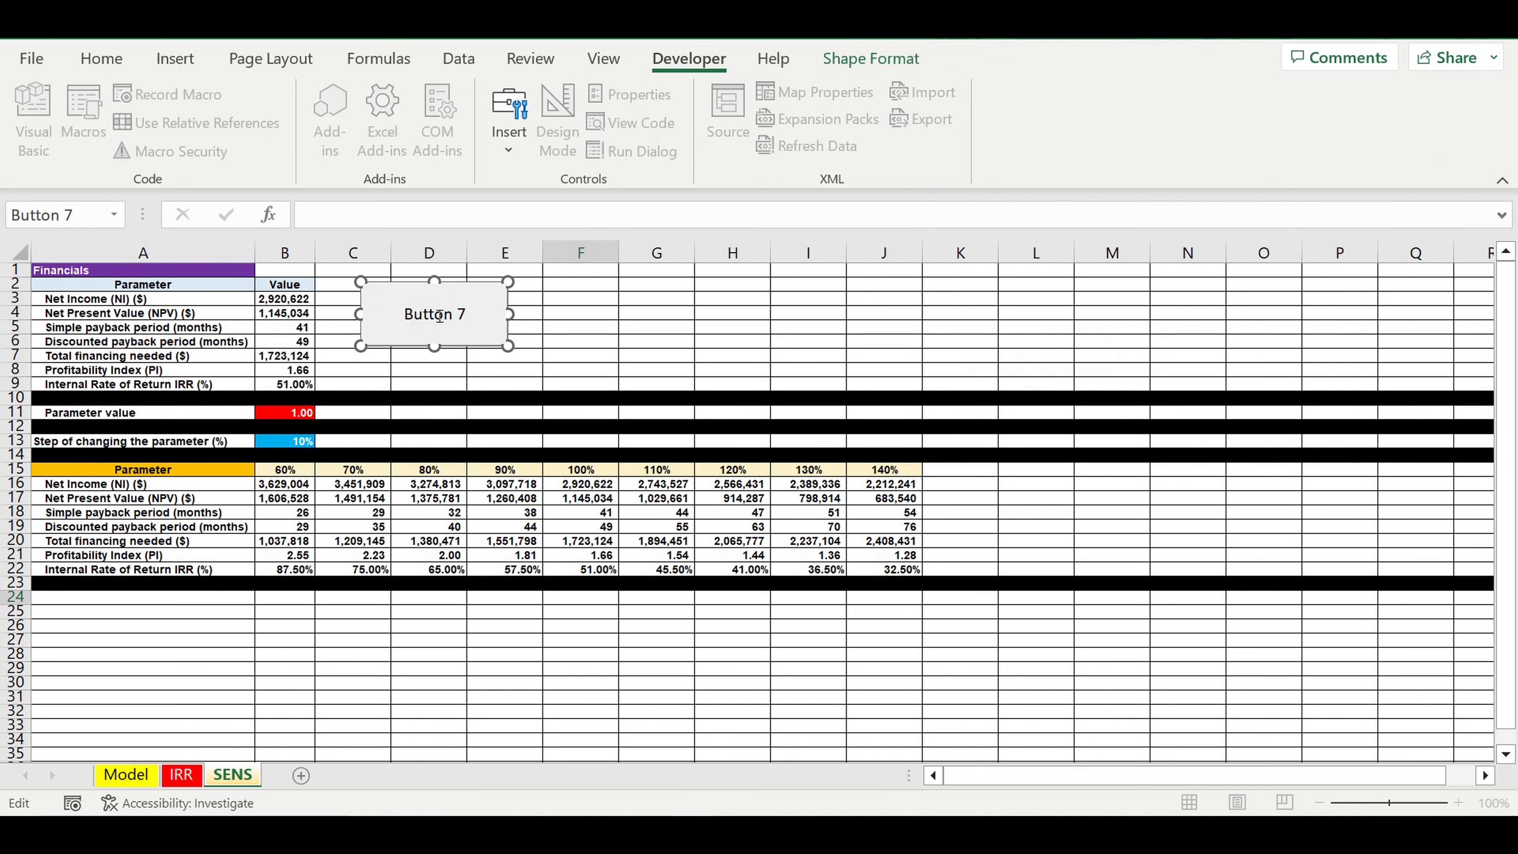
{"action": "left_click_drag", "start_coordinate": [416, 318], "coordinate": [491, 323]}
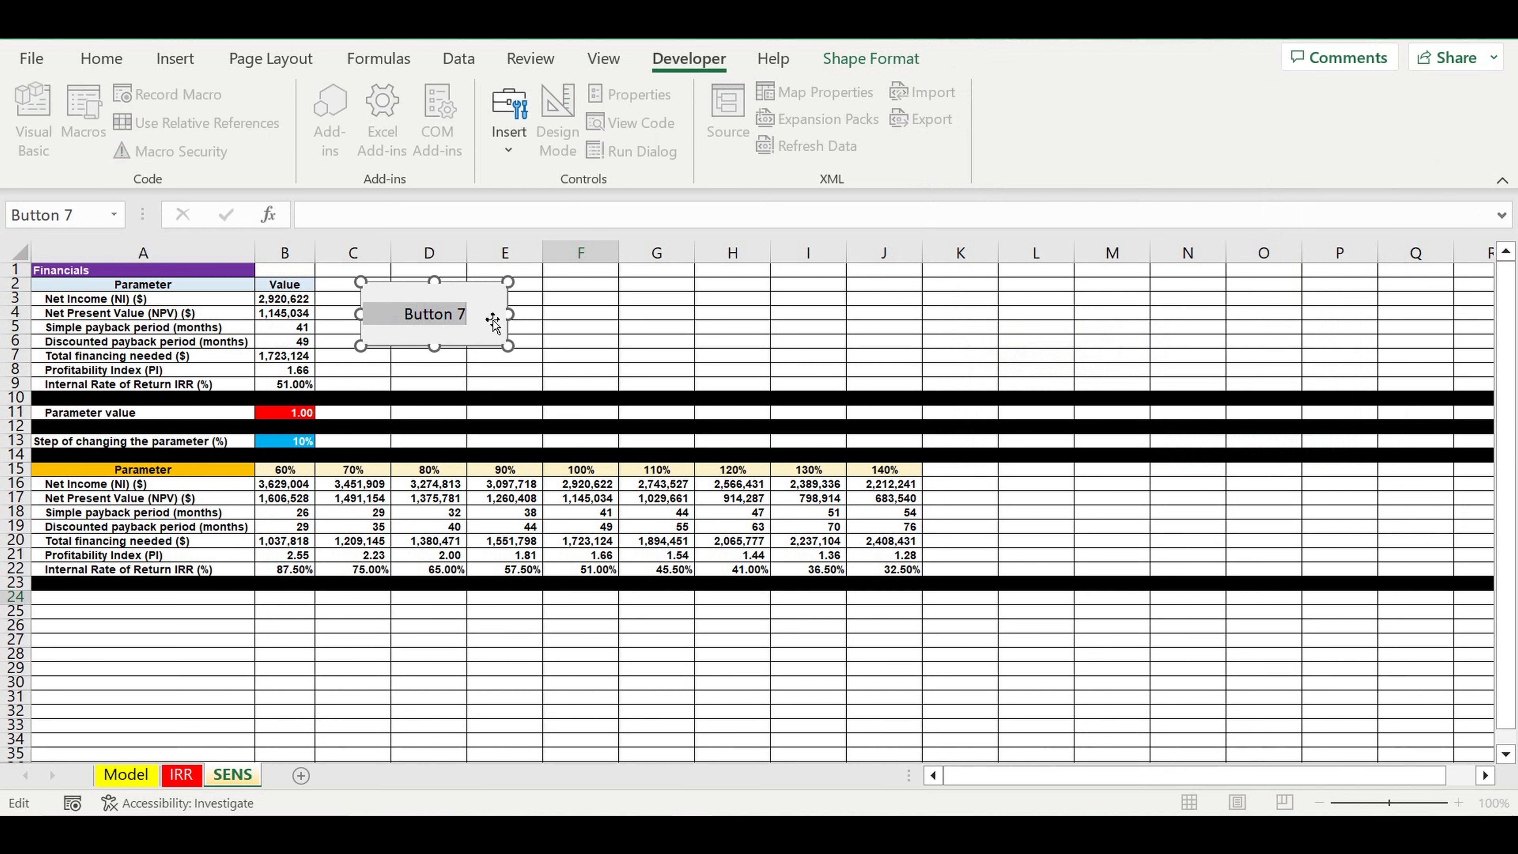
{"action": "type", "text": "SENS"}
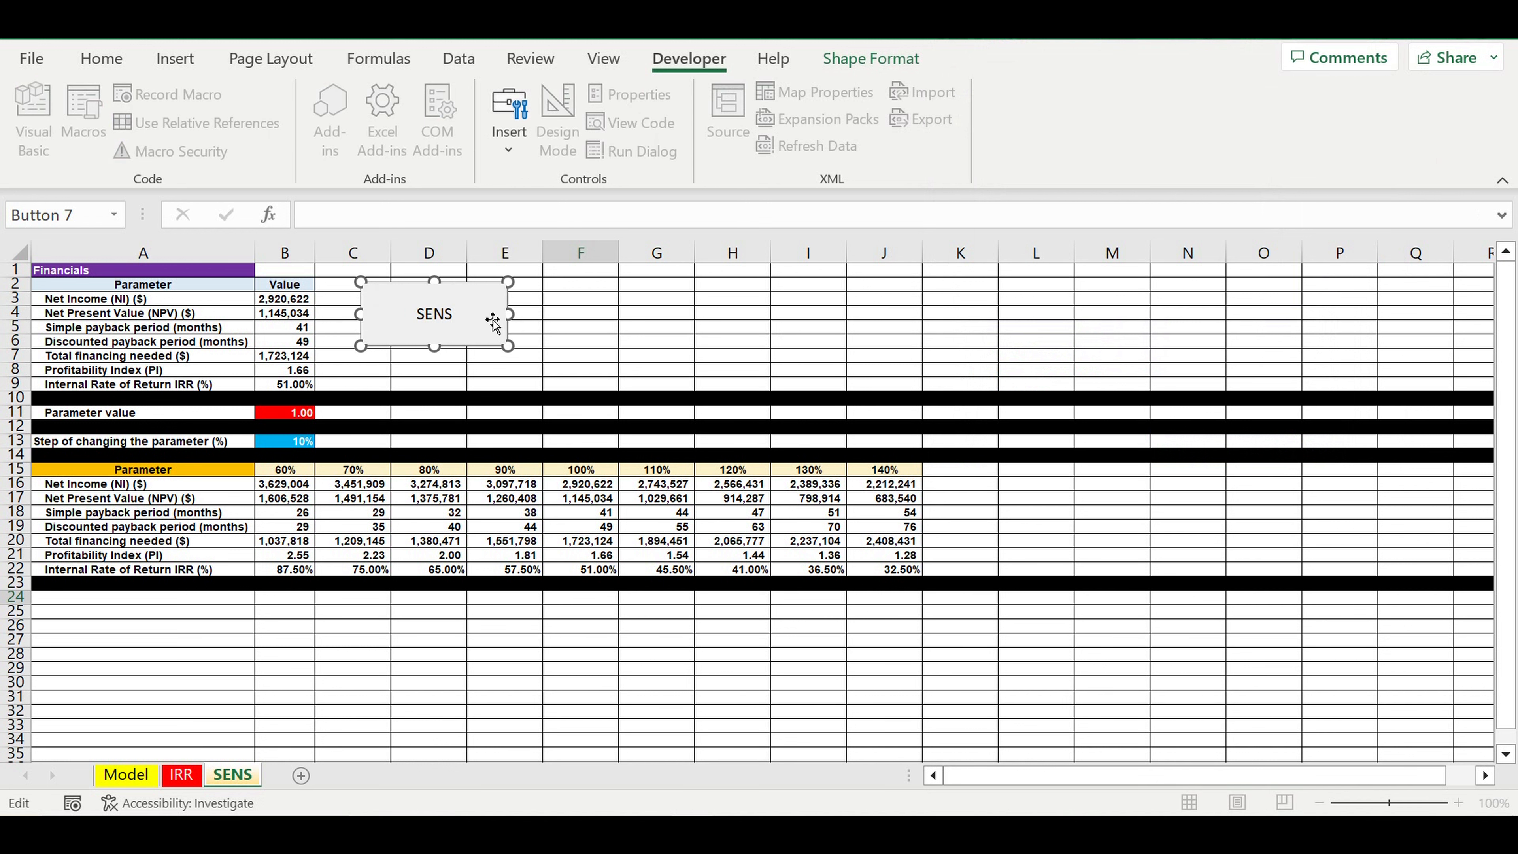
{"action": "left_click", "coordinate": [592, 330]}
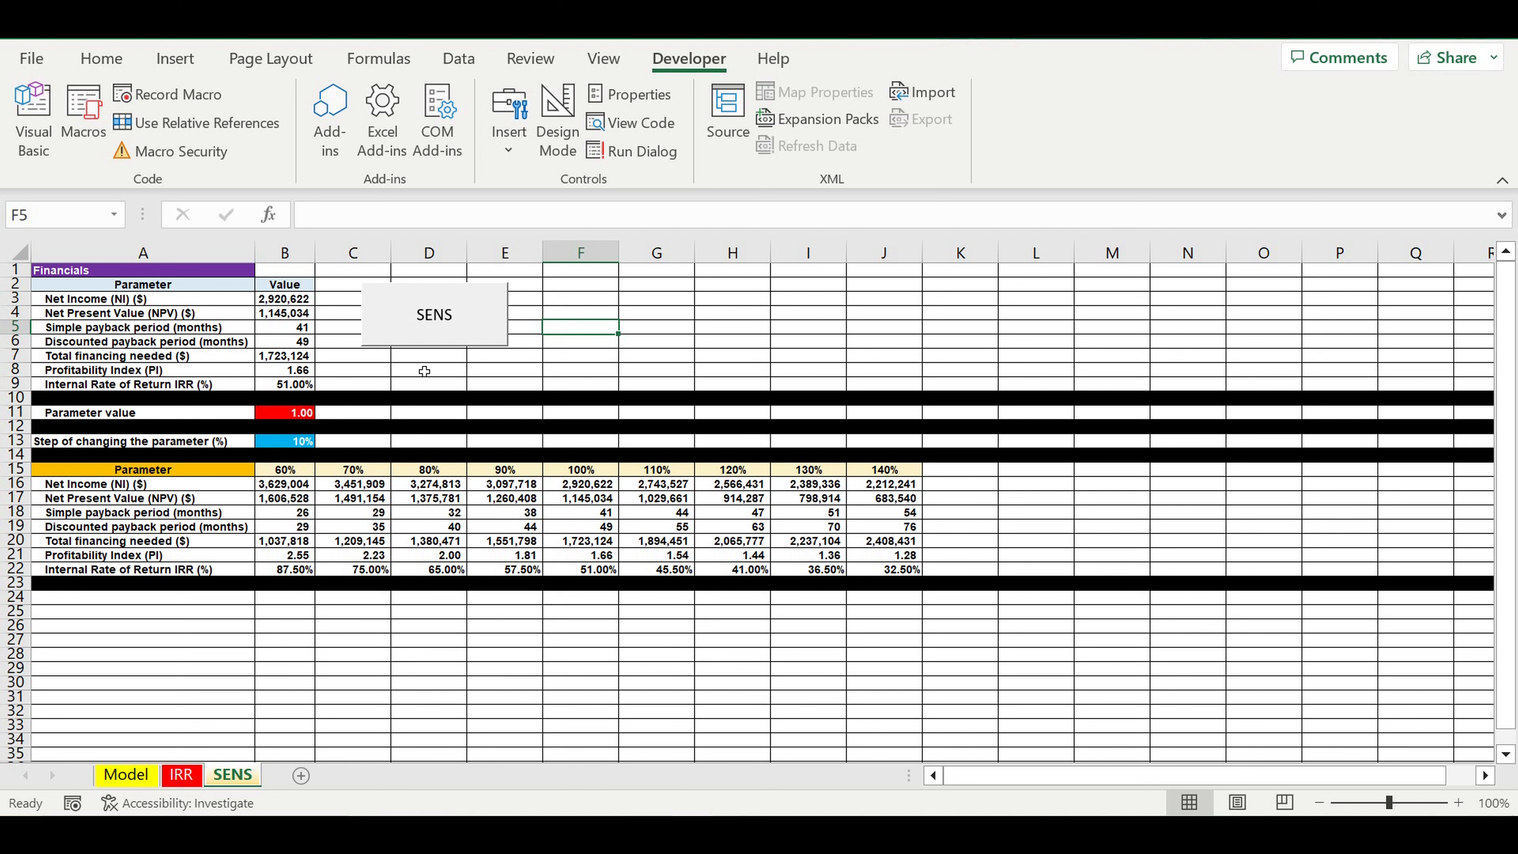
- Clear the house price results from B16:J22 of the sensitivity table
{"action": "left_click_drag", "start_coordinate": [285, 485], "coordinate": [901, 573]}
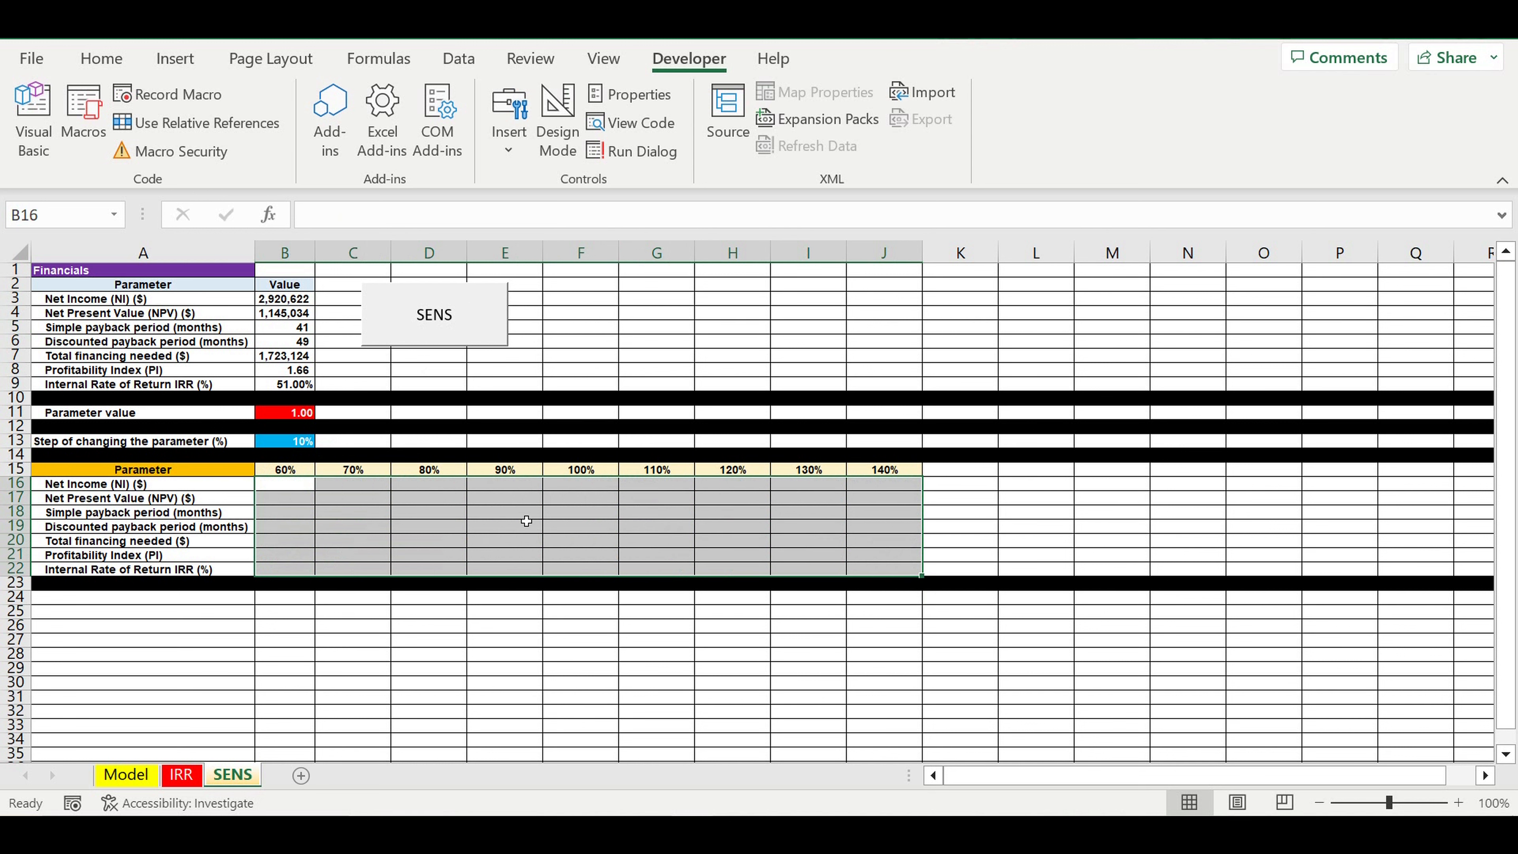
{"action": "key", "text": "Delete"}
{"action": "left_click", "coordinate": [460, 542]}
- Set the step of changing the parameter in B13 to 5% and check the percentage headings in row 15
{"action": "left_click", "coordinate": [287, 444]}
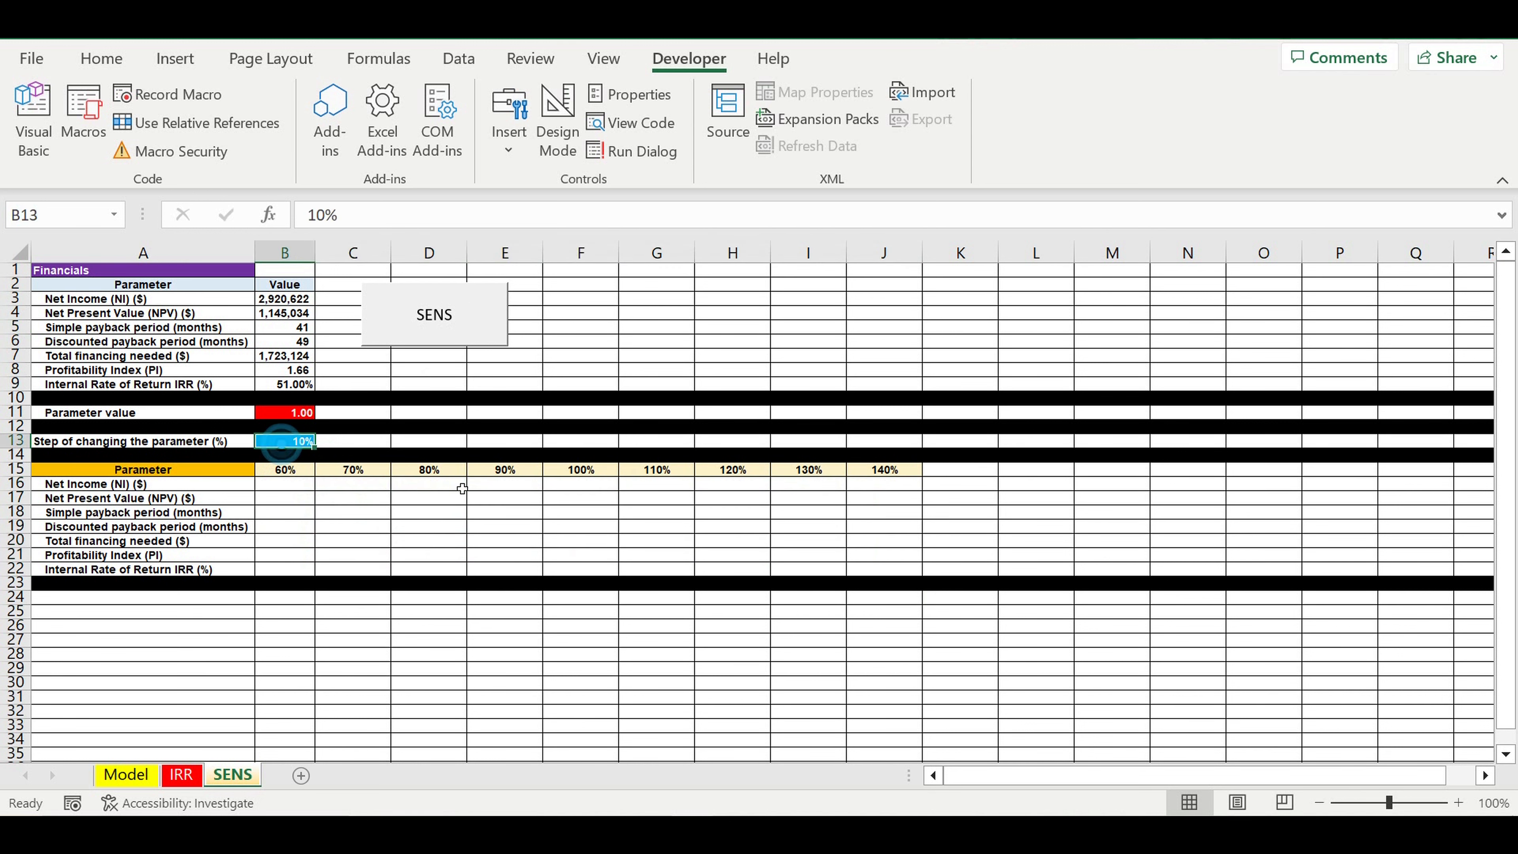
{"action": "type", "text": "5"}
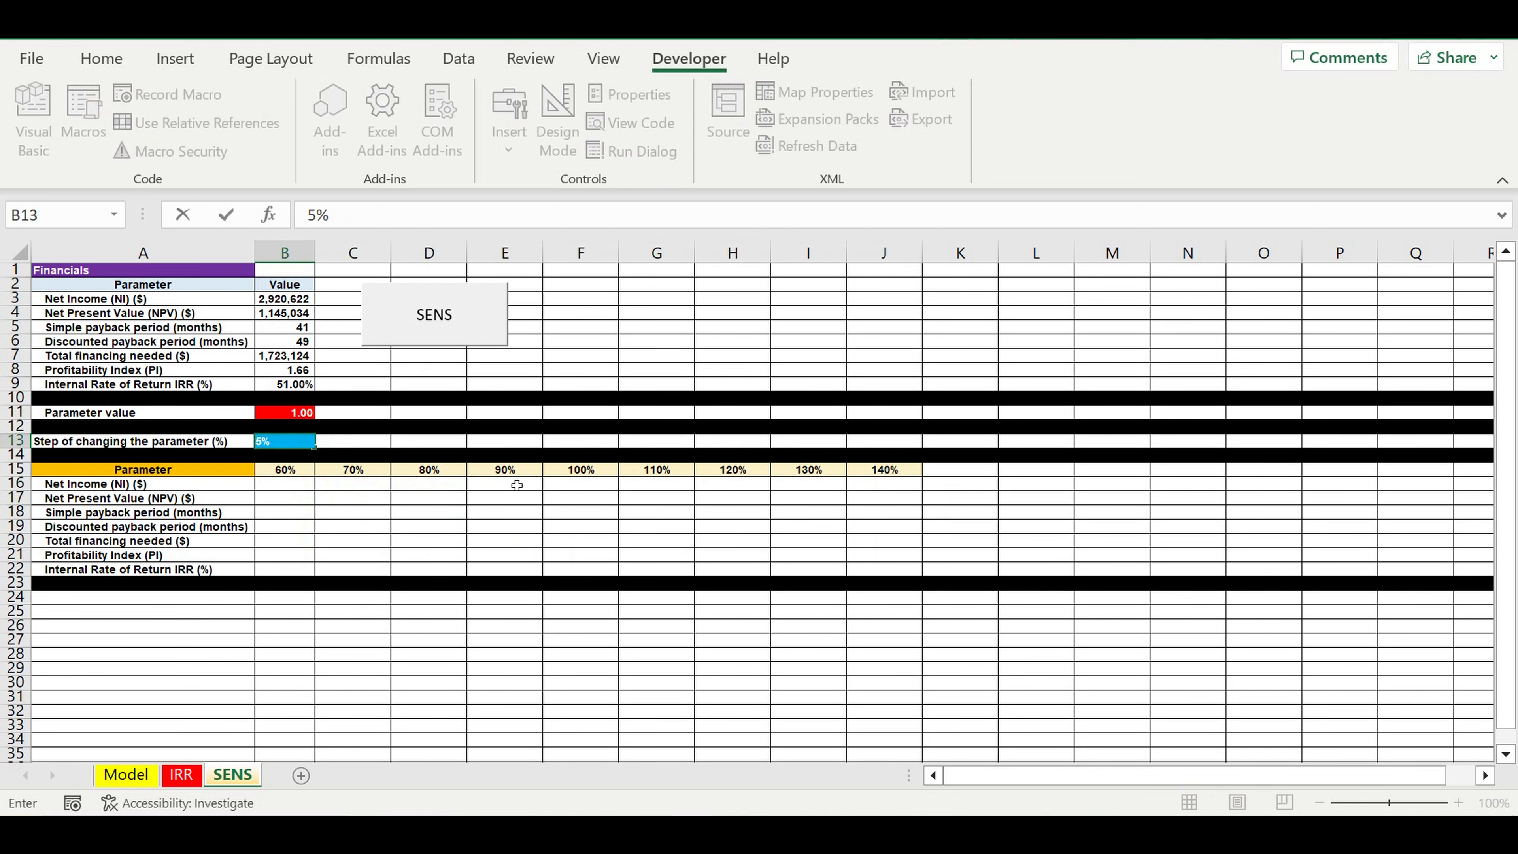
{"action": "key", "text": "Return"}
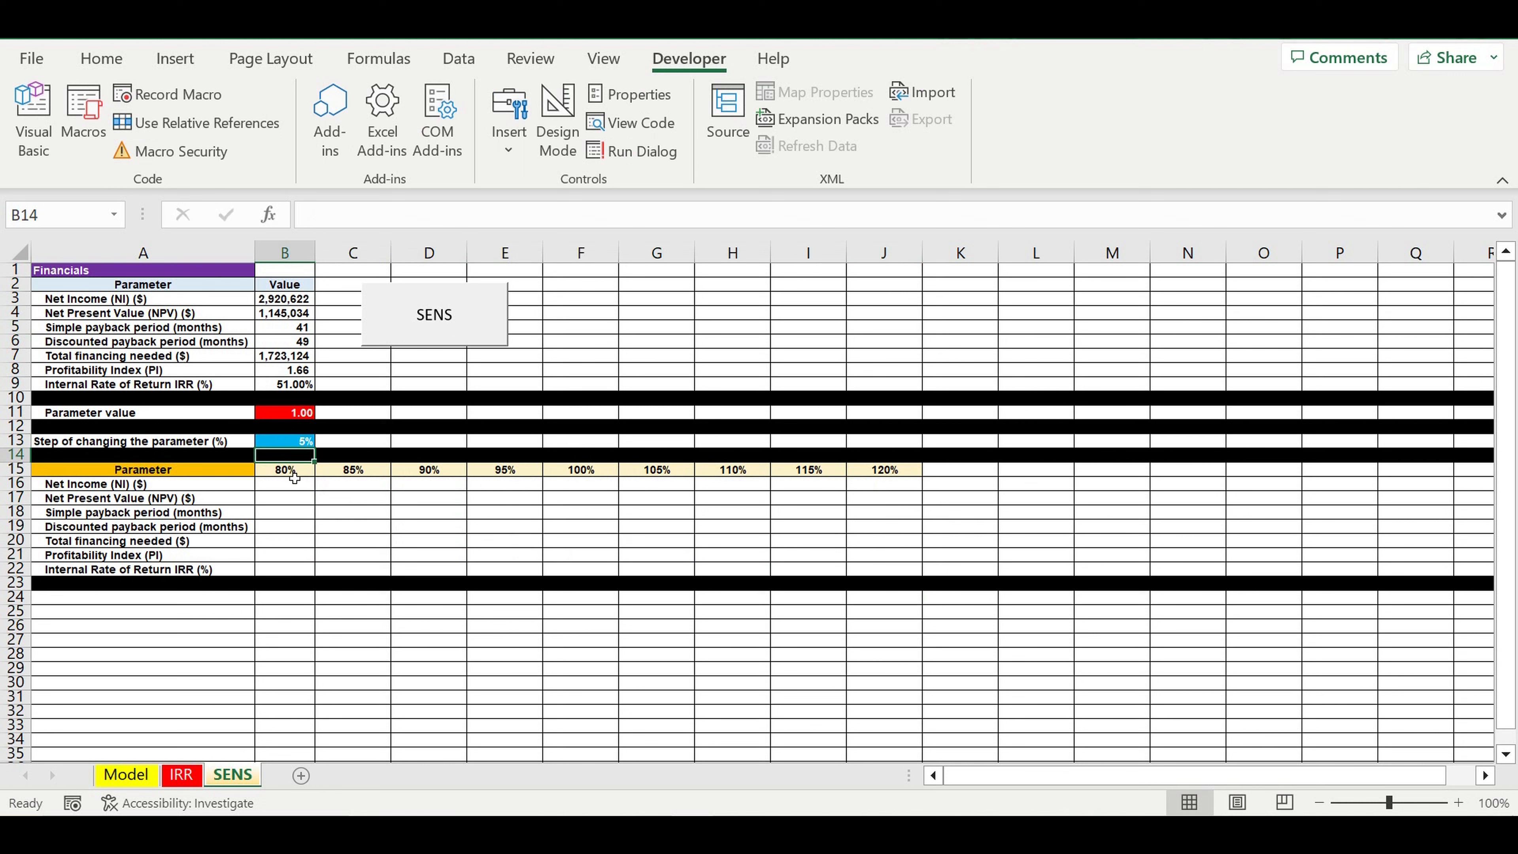
{"action": "left_click_drag", "start_coordinate": [295, 475], "coordinate": [885, 472]}
{"action": "left_click", "coordinate": [648, 559]}
{"action": "left_click", "coordinate": [285, 441]}
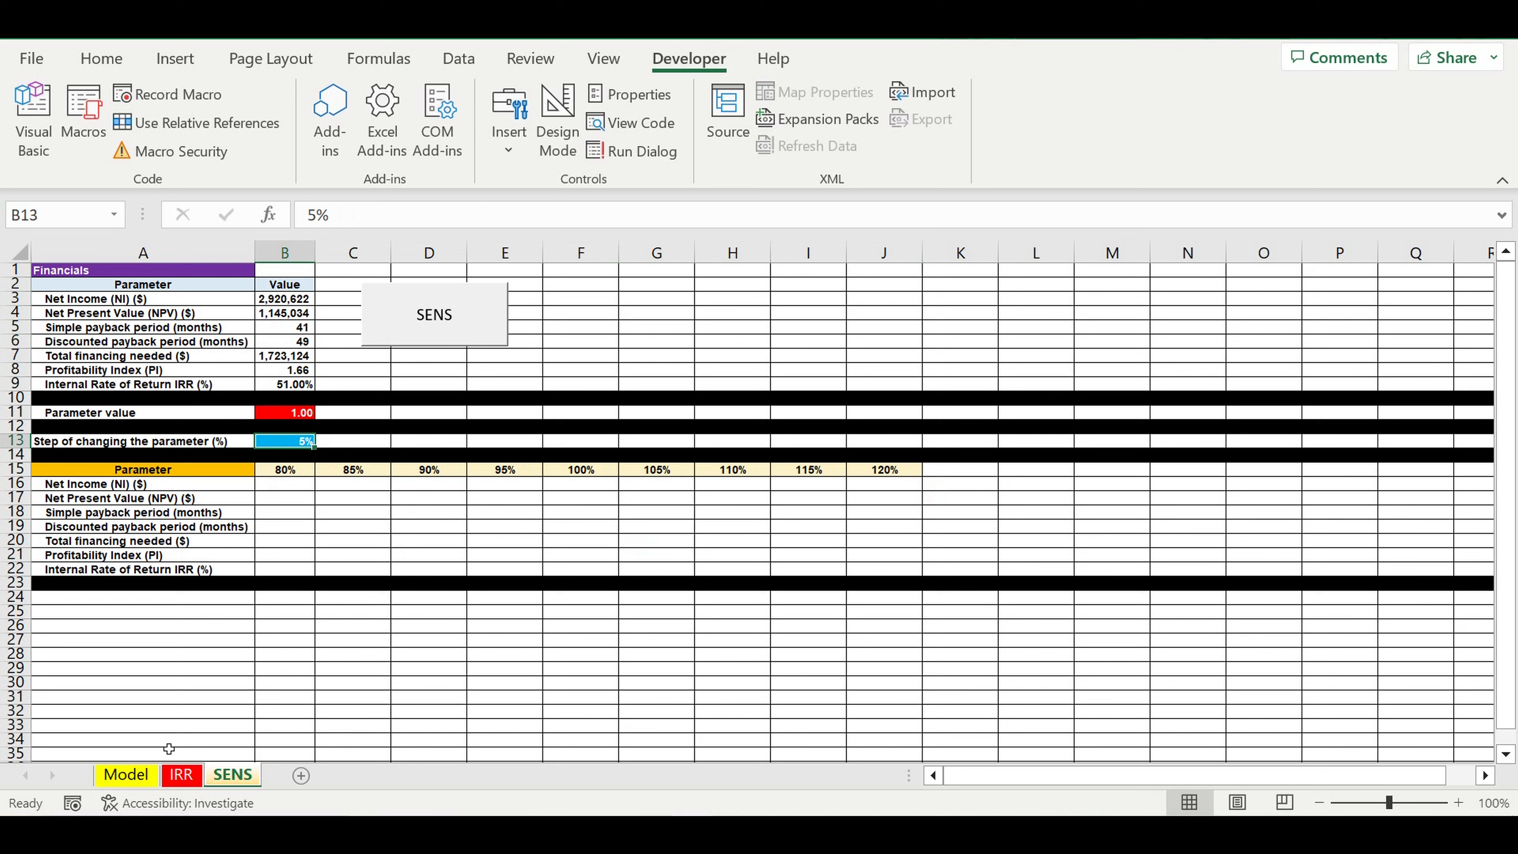
- Remove the SENS!B11 multiplier from the house price in B14 of the Model sheet, leaving =1700000
{"action": "left_click", "coordinate": [127, 782]}
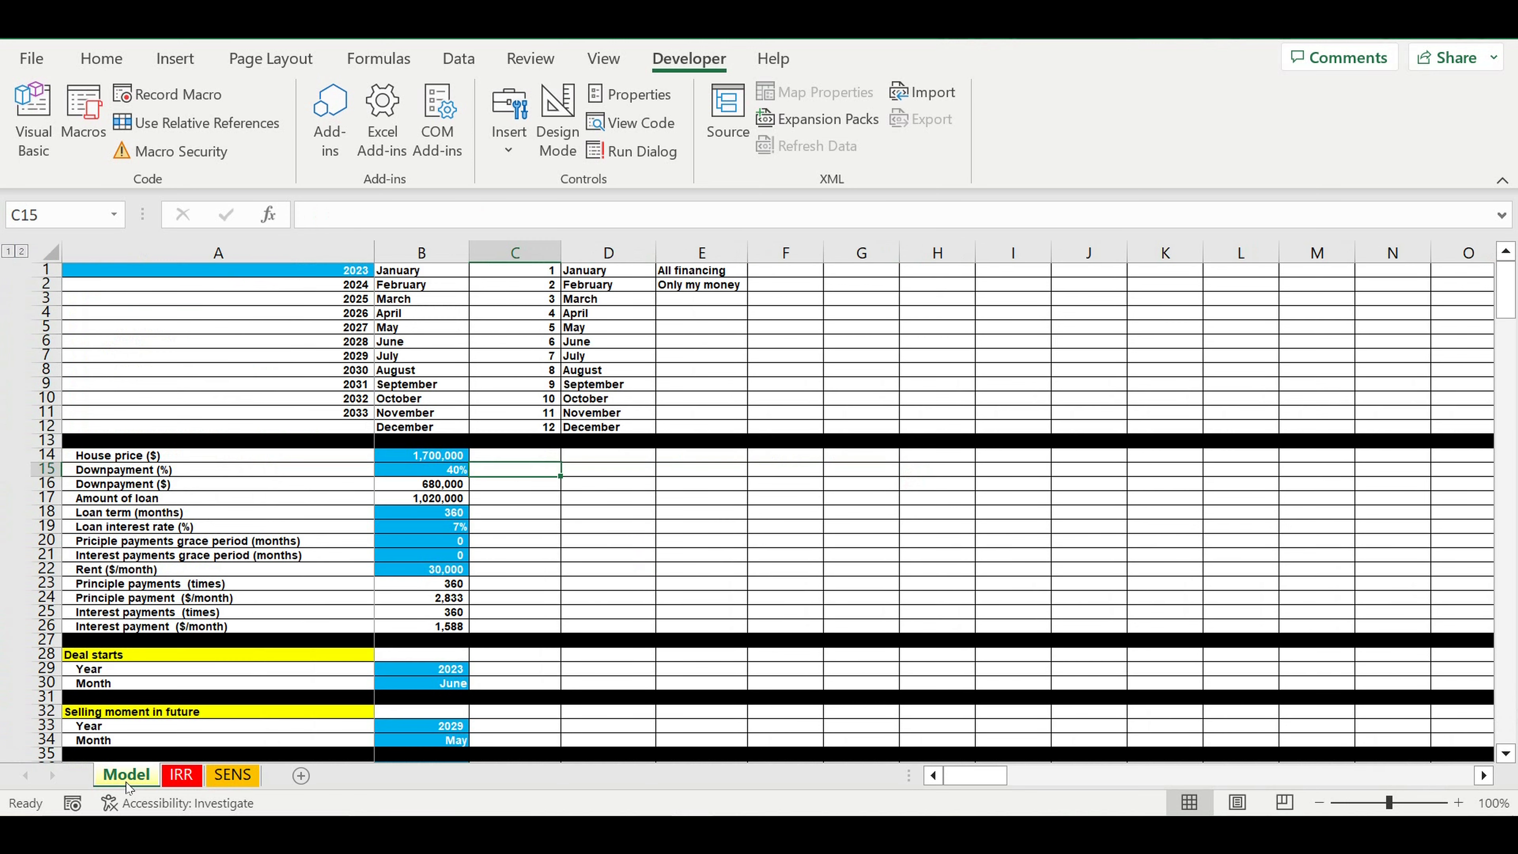
{"action": "left_click", "coordinate": [605, 541]}
{"action": "left_click", "coordinate": [460, 458]}
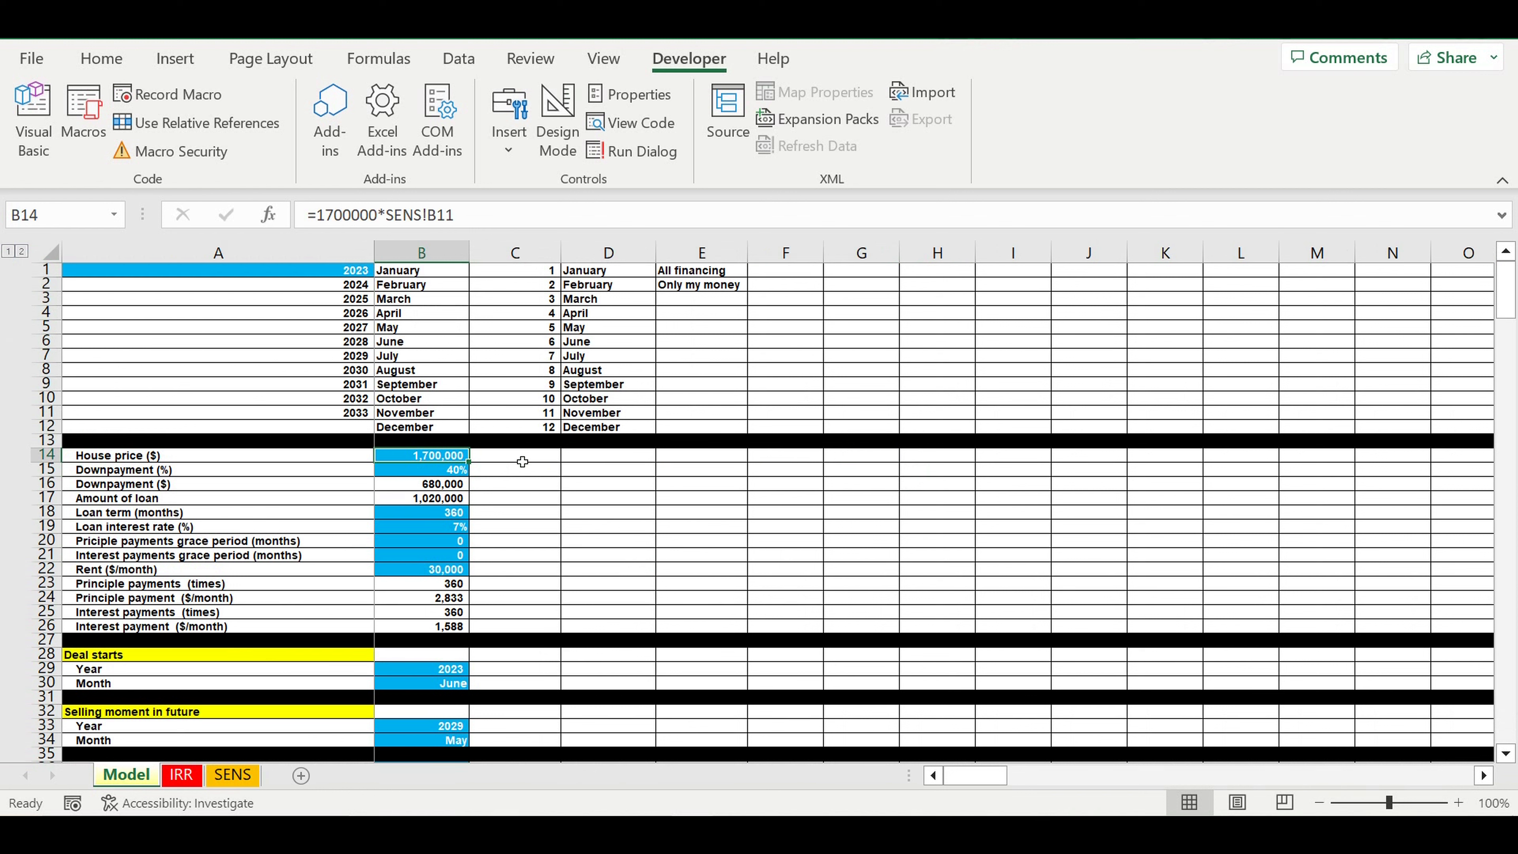
{"action": "left_click", "coordinate": [420, 474]}
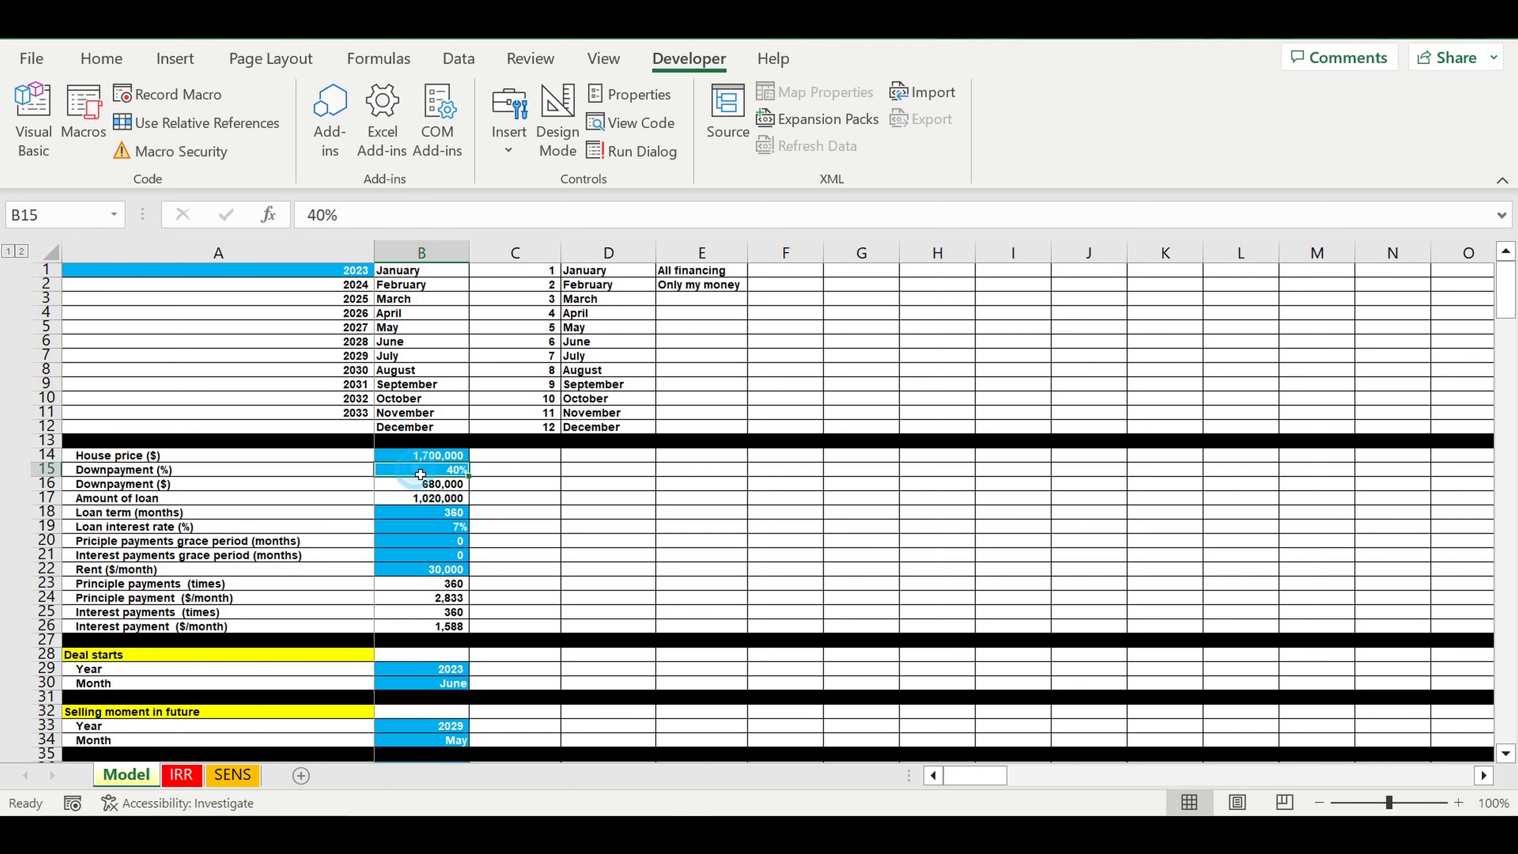
{"action": "left_click", "coordinate": [432, 460]}
{"action": "left_click", "coordinate": [308, 216]}
{"action": "left_click_drag", "start_coordinate": [378, 215], "coordinate": [577, 219]}
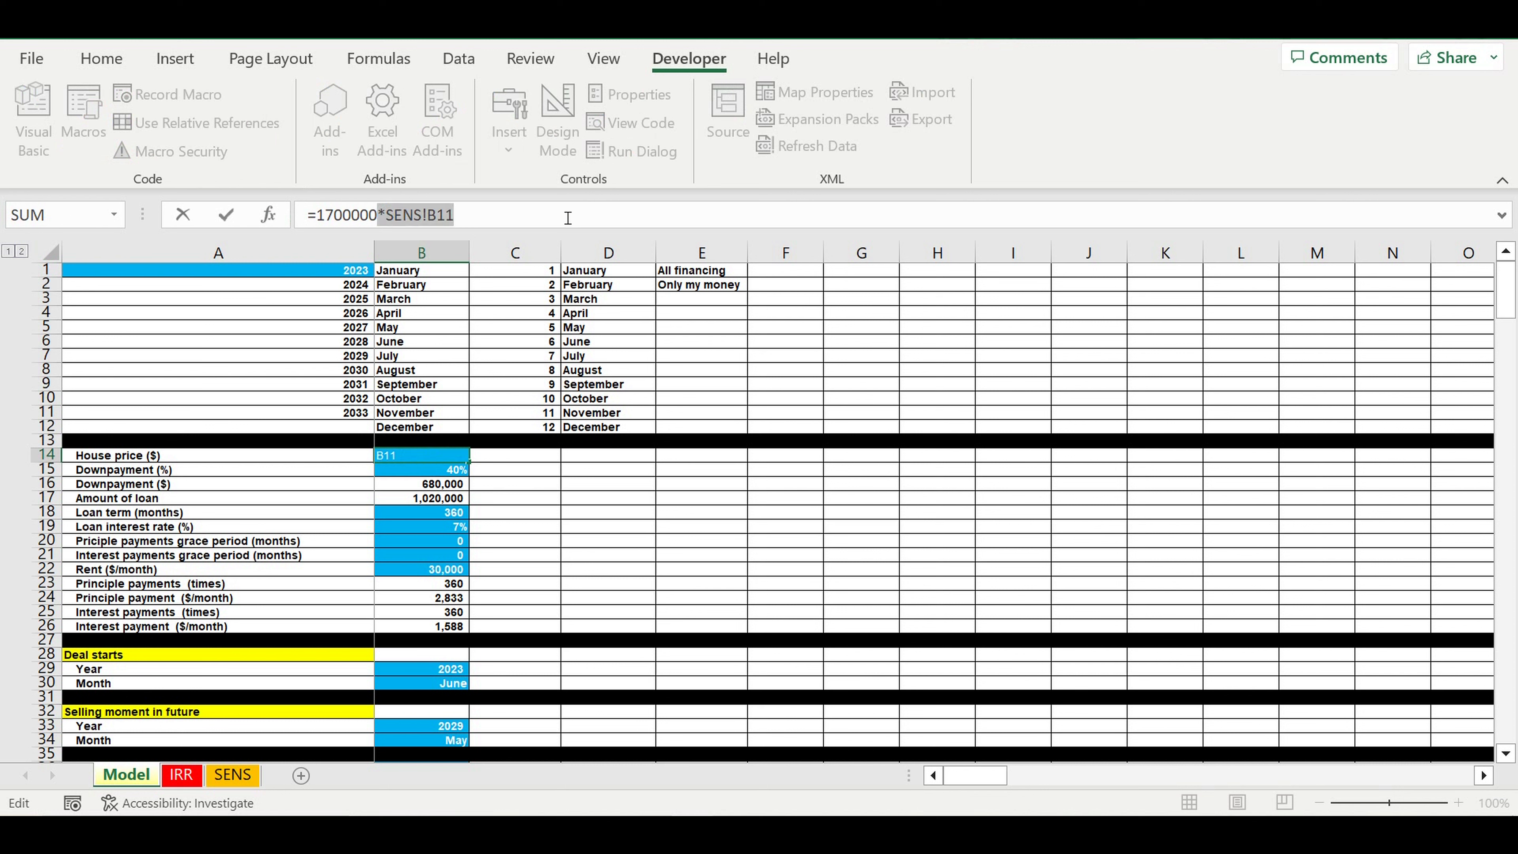
{"action": "key", "text": "BackSpace"}
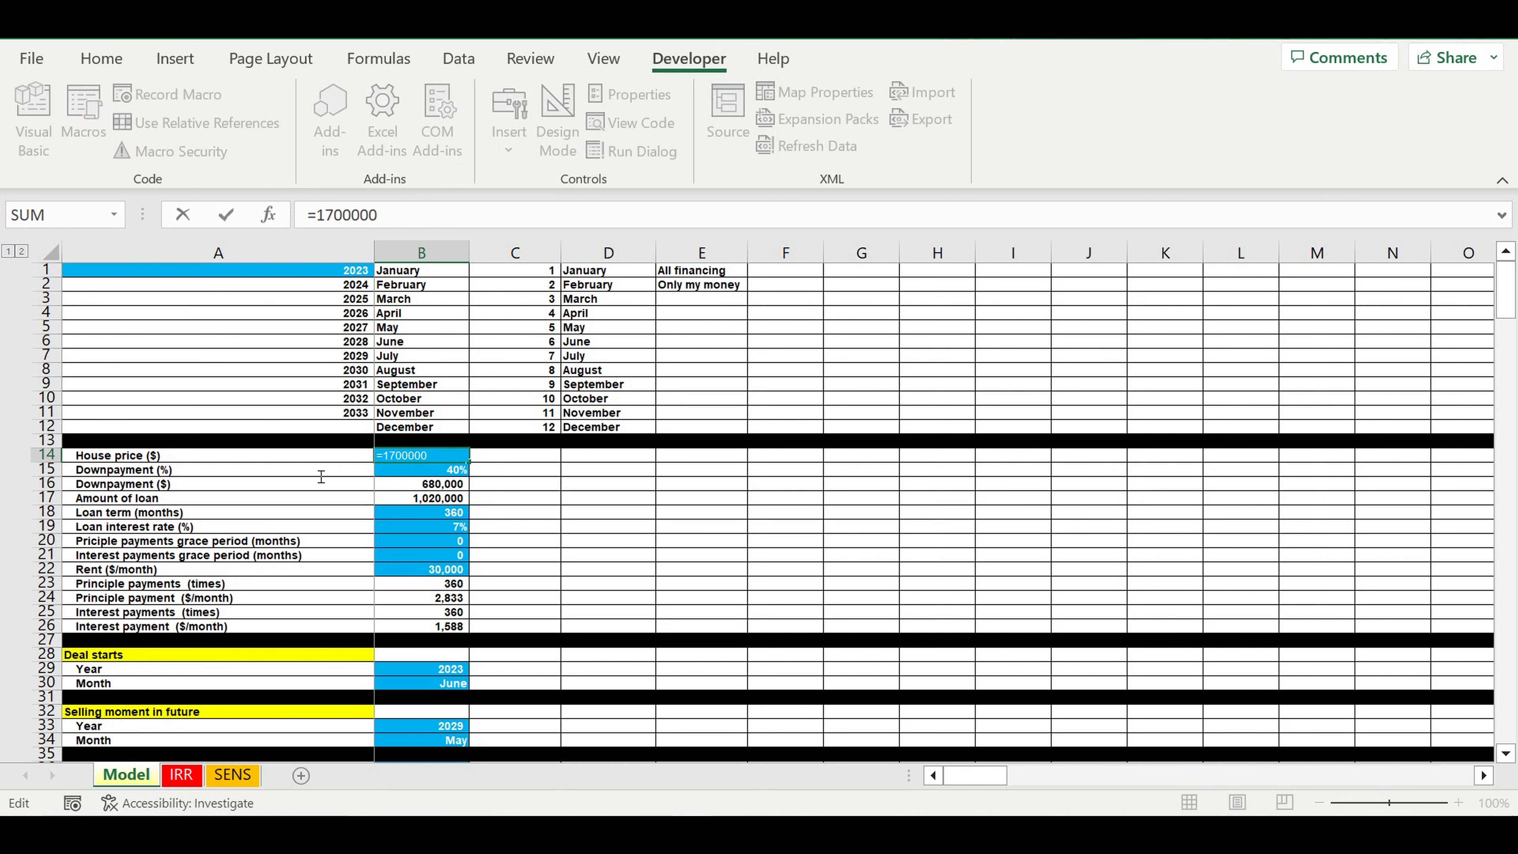
{"action": "key", "text": "Return"}
- Link the downpayment percentage in B15 to the sensitivity parameter with the formula =40%*SENS!B11
{"action": "left_click", "coordinate": [442, 480]}
{"action": "left_click", "coordinate": [433, 474]}
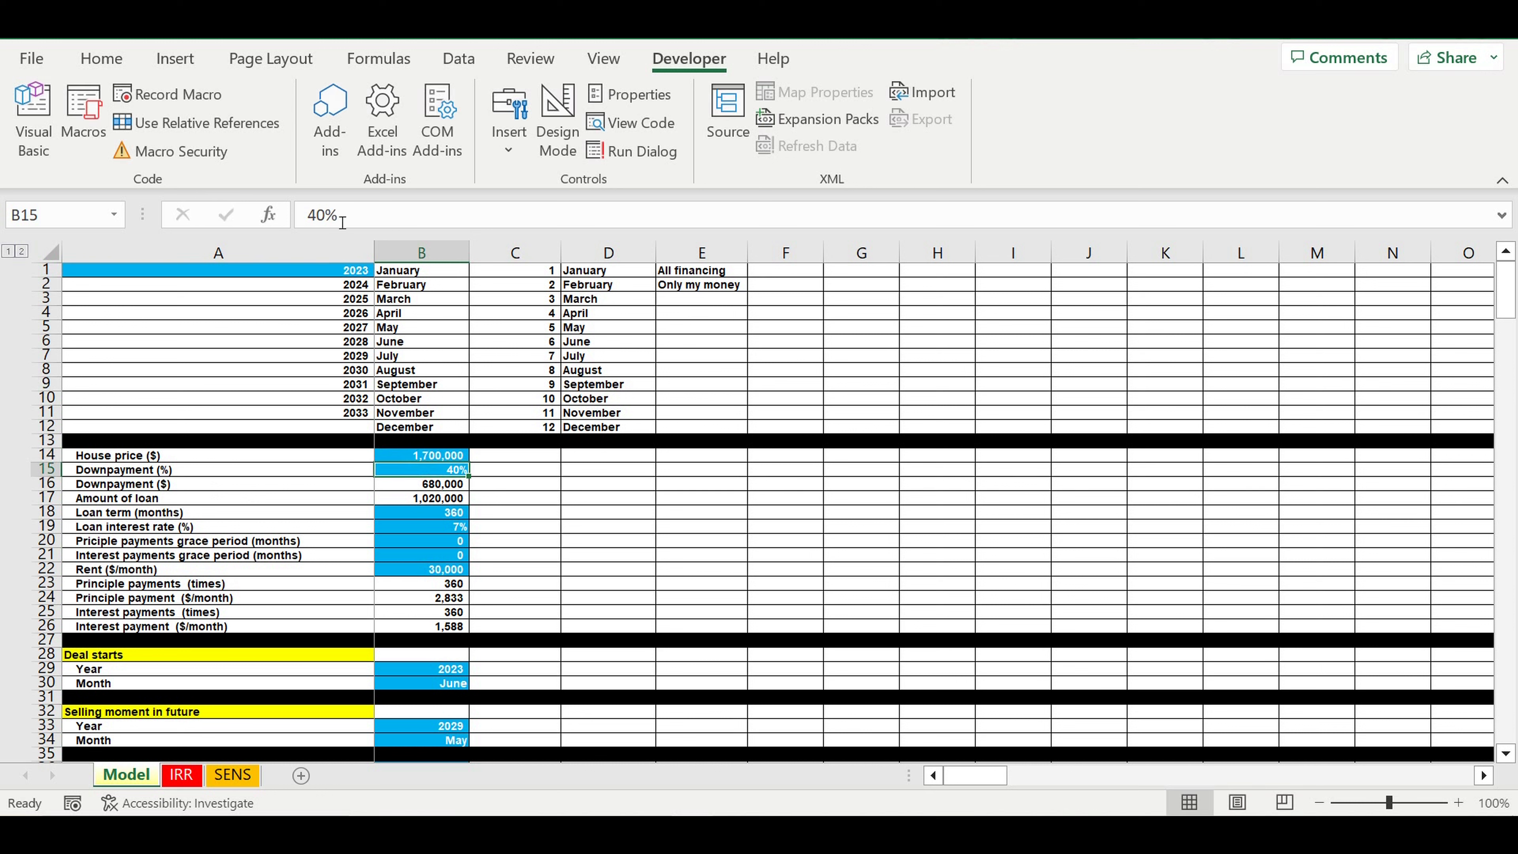
{"action": "left_click", "coordinate": [363, 221]}
{"action": "type", "text": "*SENS!B11"}
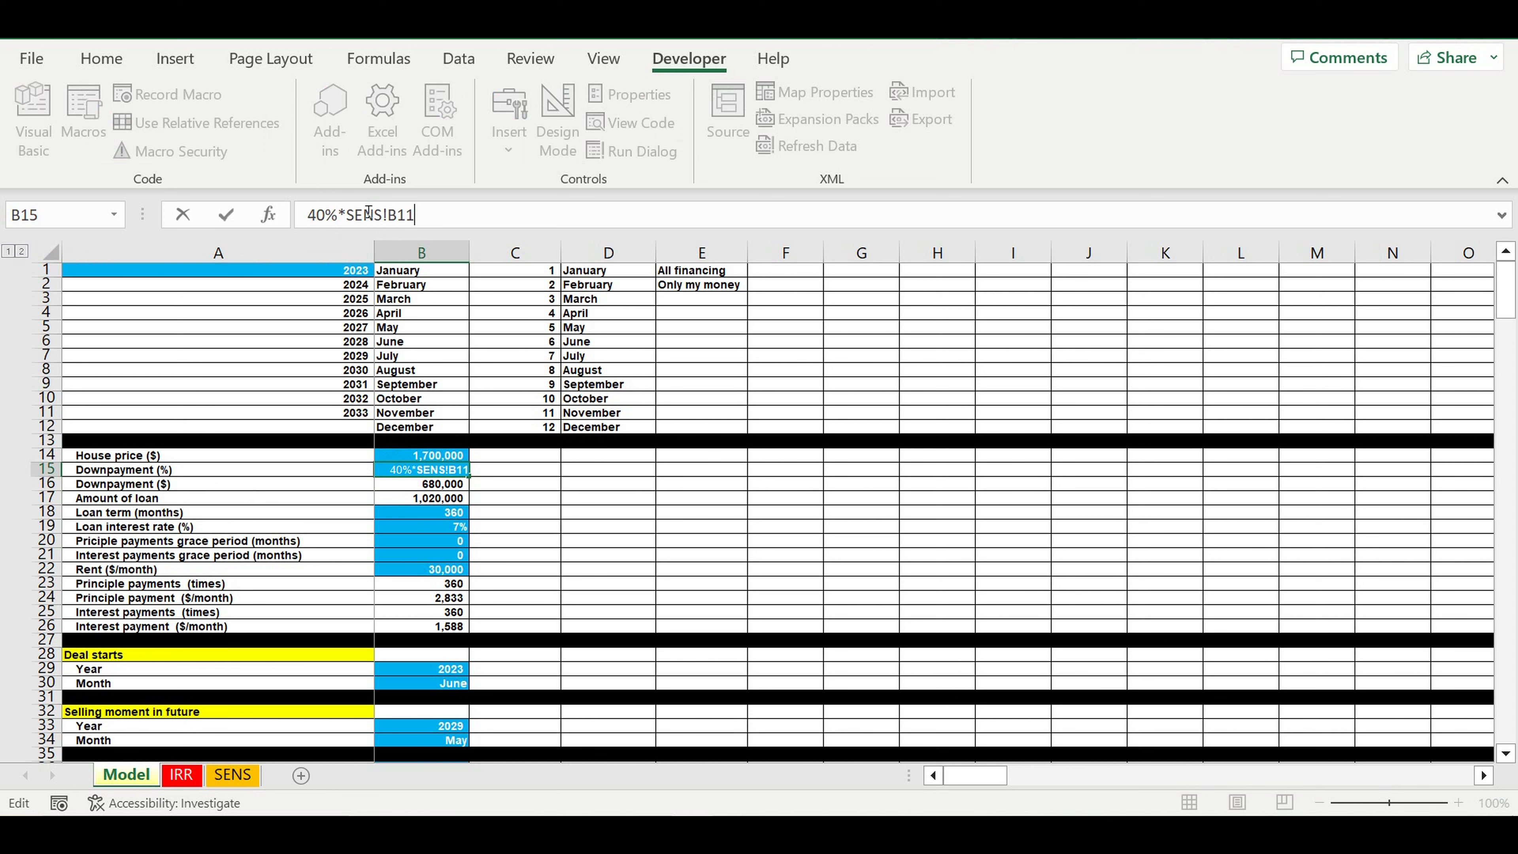
{"action": "left_click", "coordinate": [307, 217]}
{"action": "type", "text": "="}
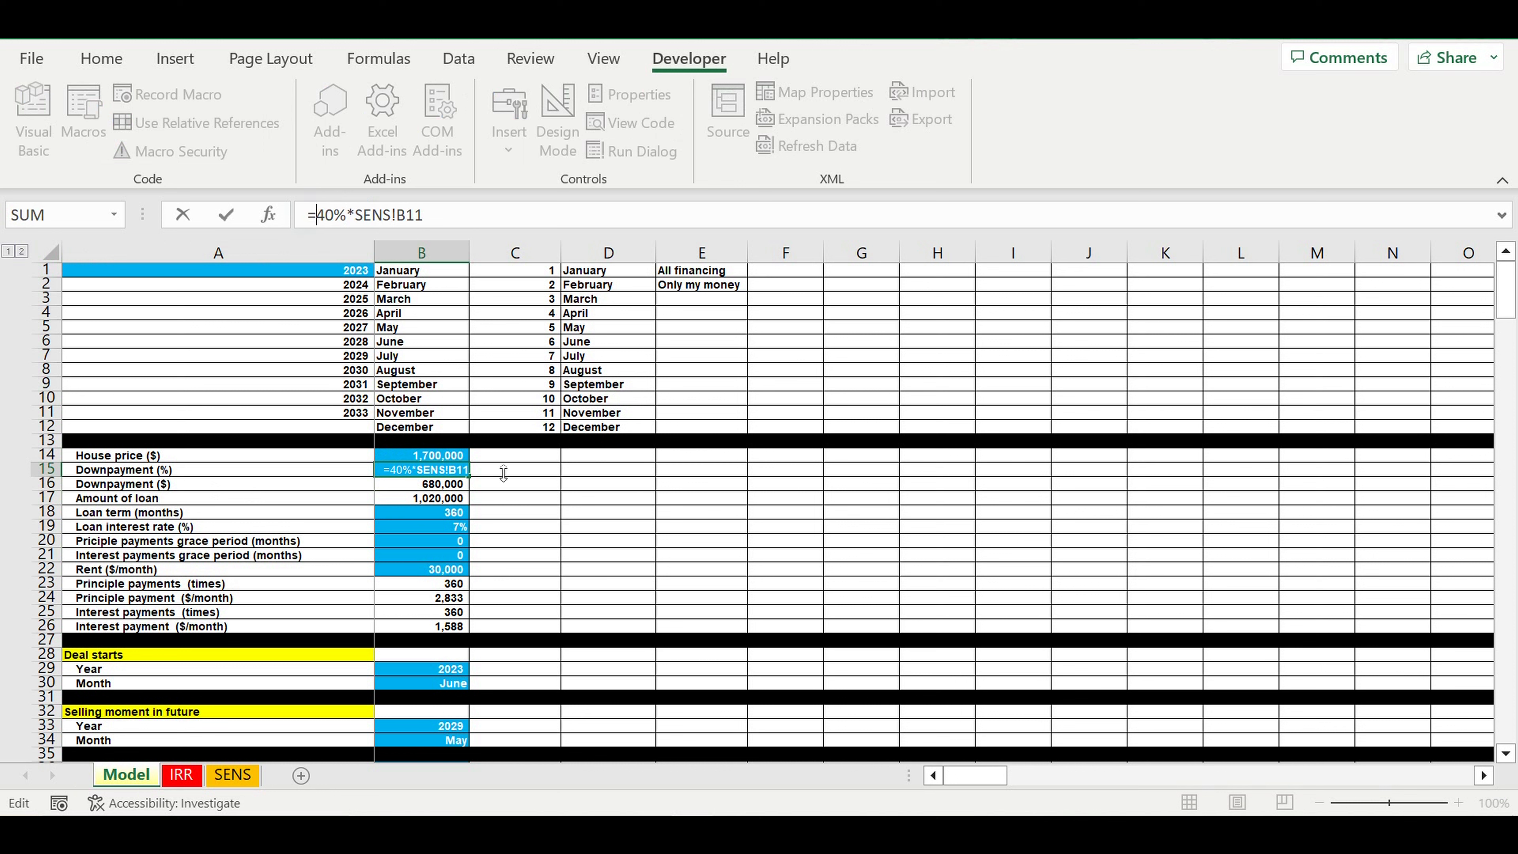
{"action": "key", "text": "Return"}
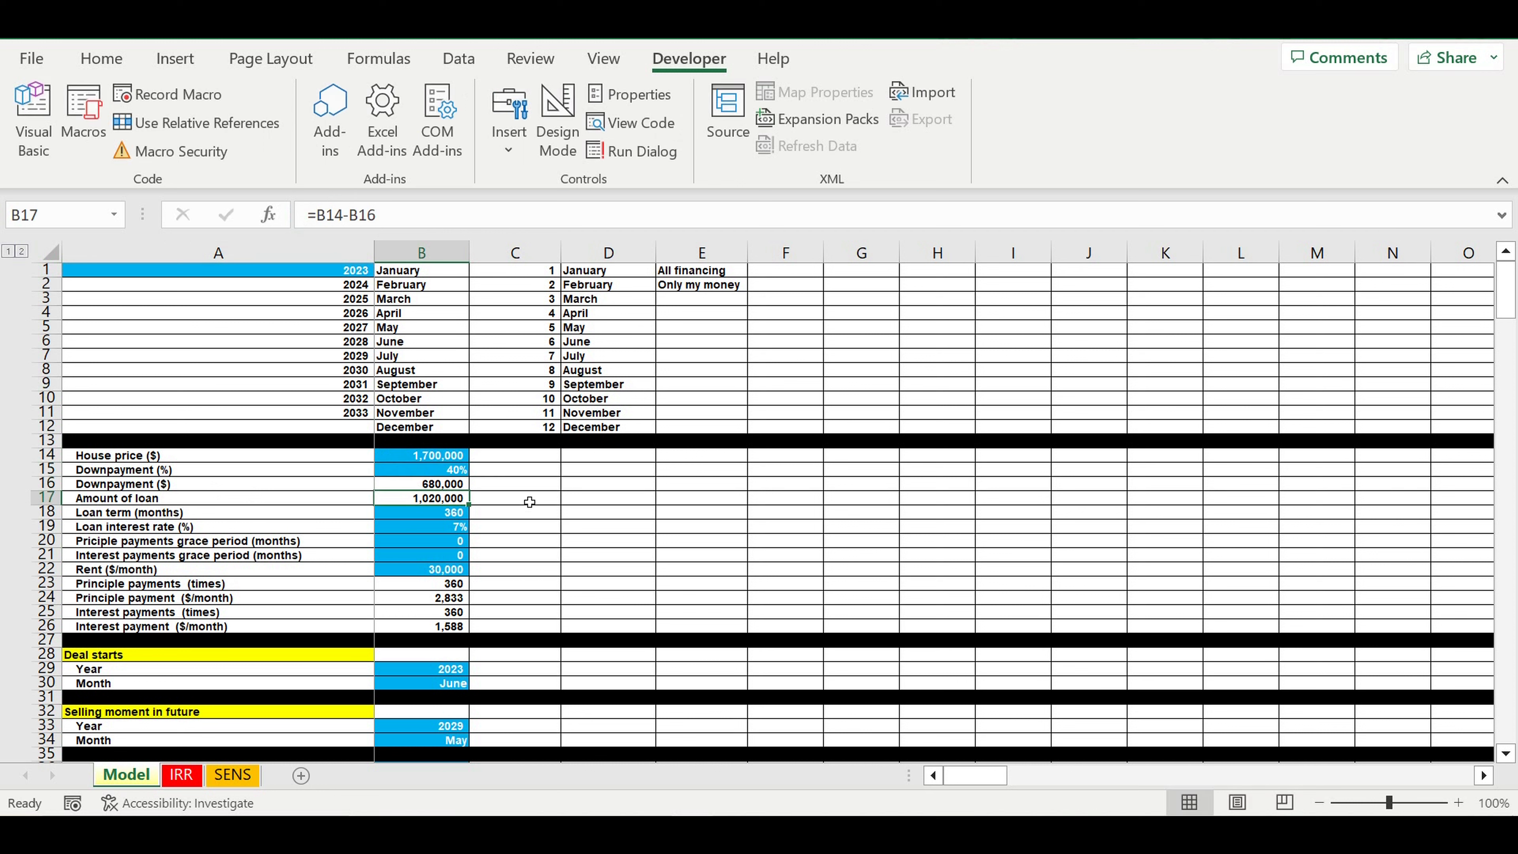
{"action": "left_click", "coordinate": [431, 470]}
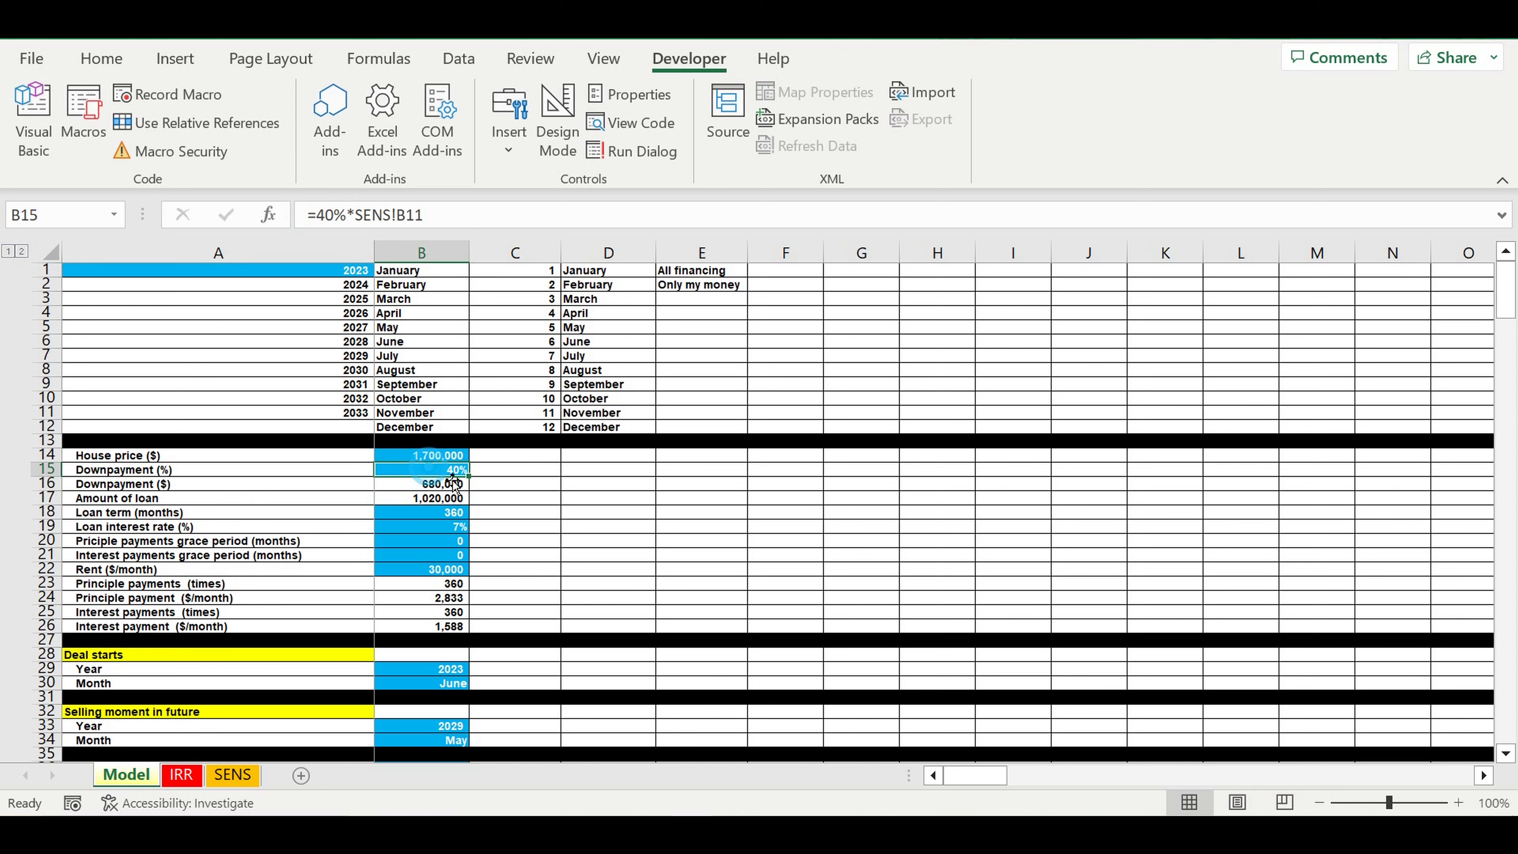
- Run the SENS macro on the SENS sheet to fill the sensitivity table for the downpayment percentage
{"action": "left_click", "coordinate": [244, 776]}
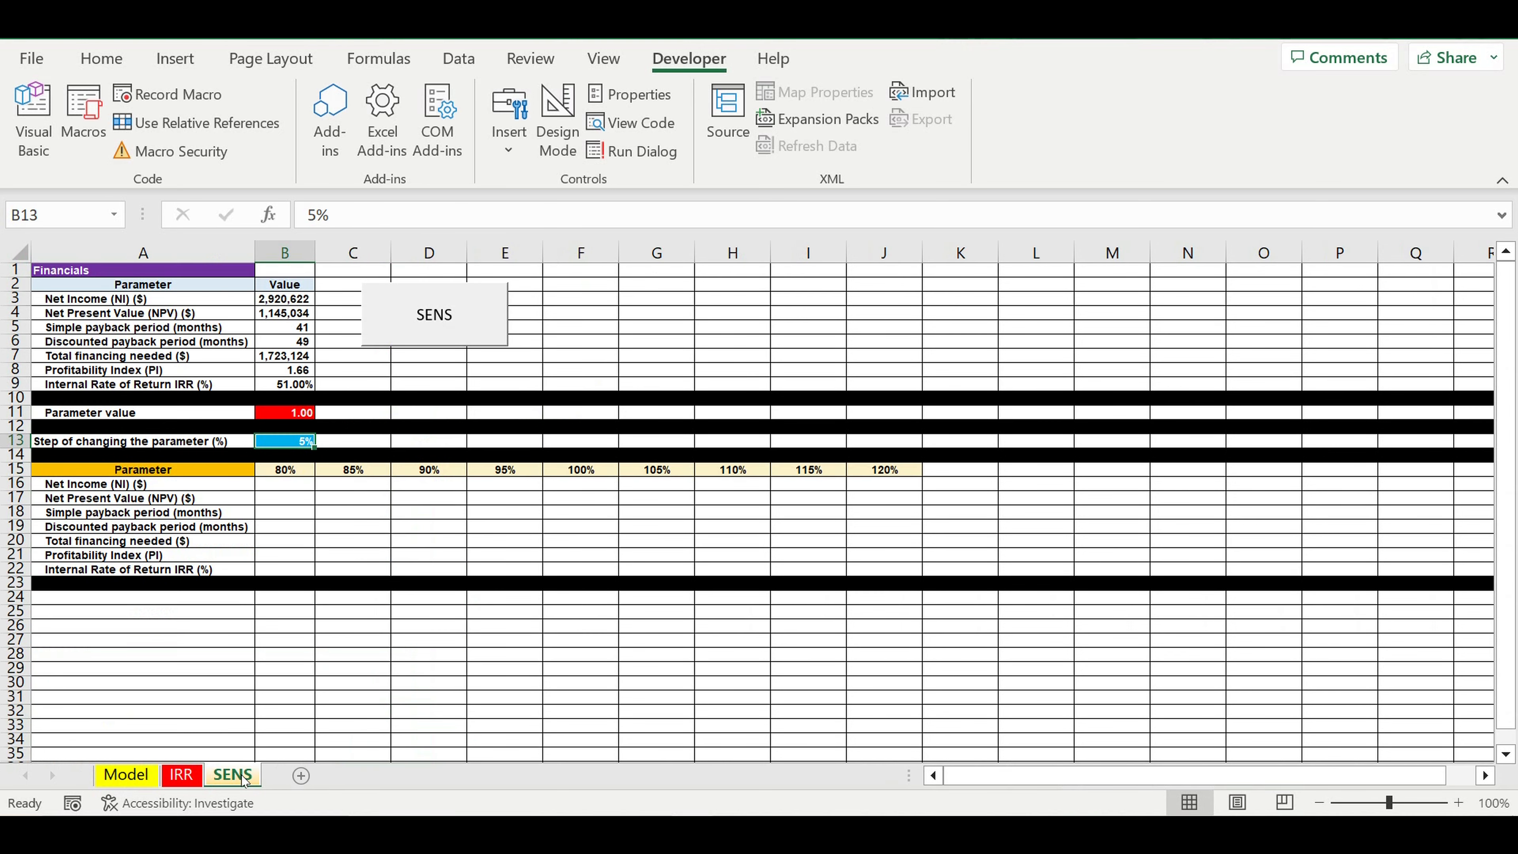
{"action": "left_click", "coordinate": [445, 598]}
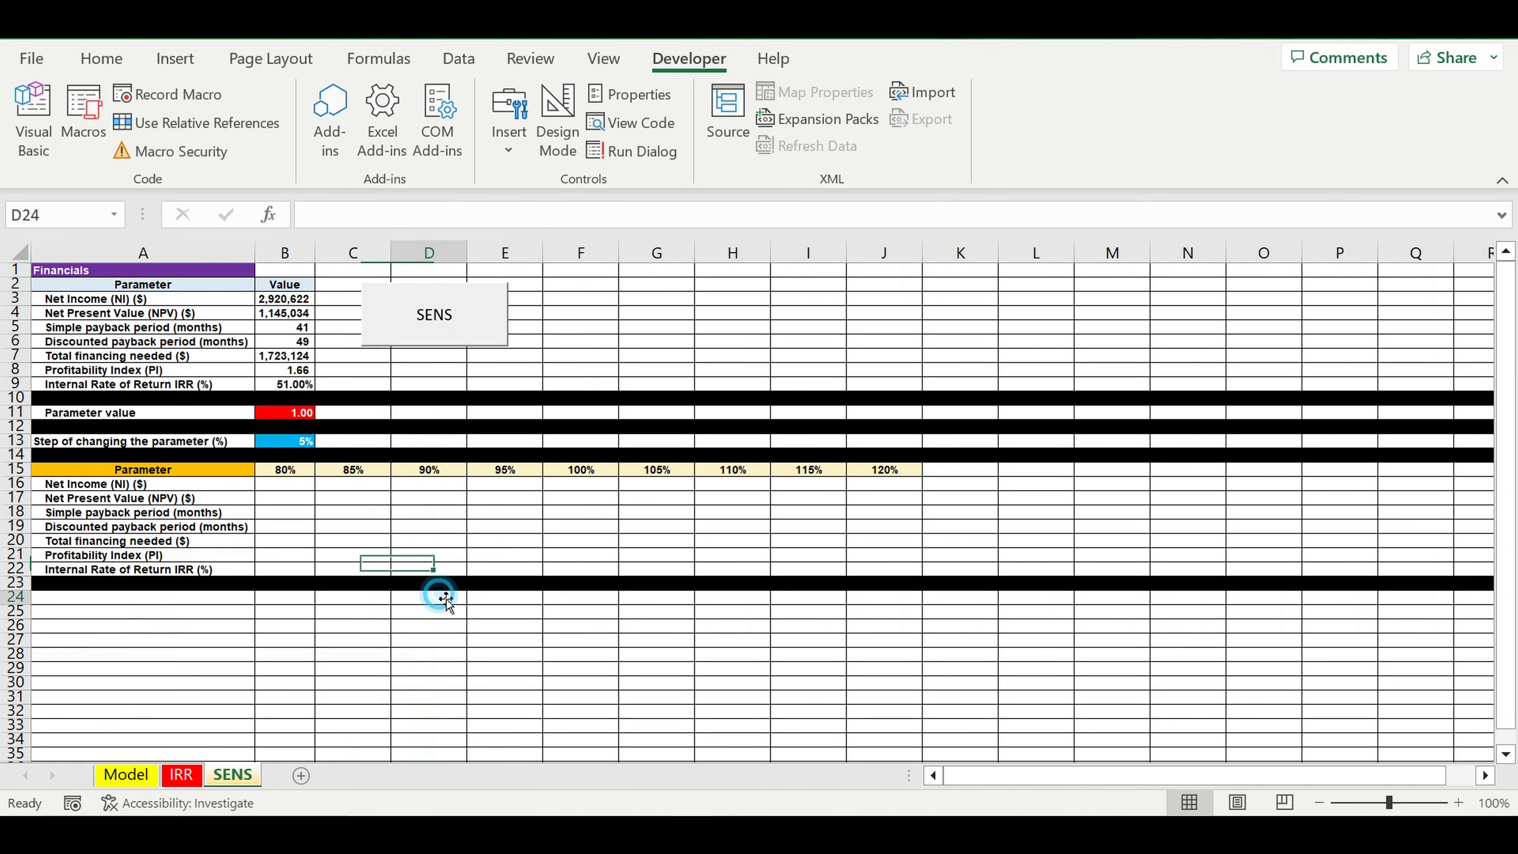
{"action": "left_click", "coordinate": [438, 323]}
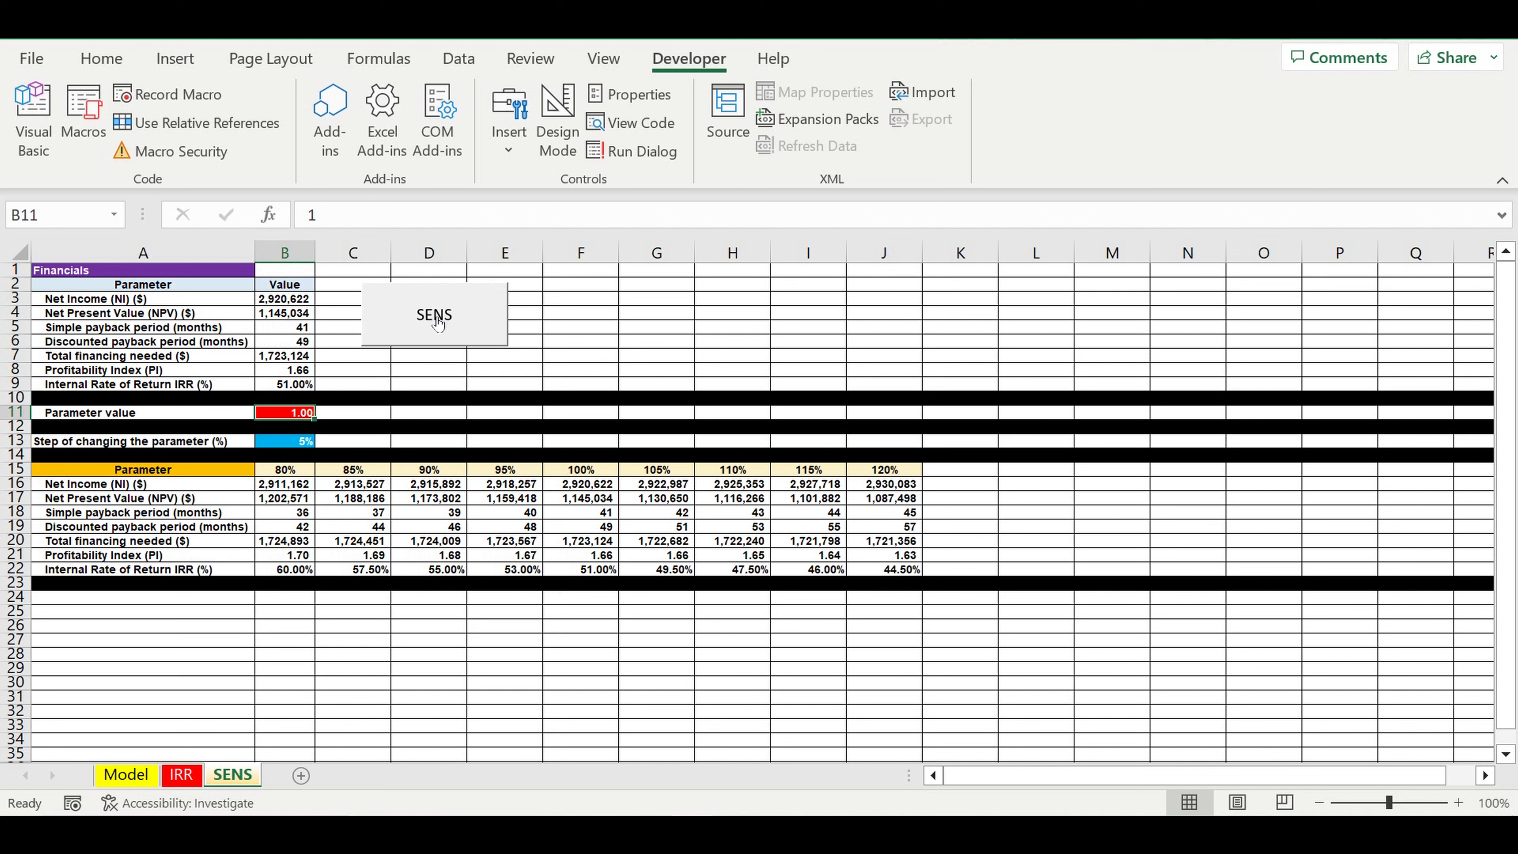
{"action": "left_click", "coordinate": [636, 333]}
- Insert a 2-D clustered column chart of the Net Income row, A16:J16, from the sensitivity table
{"action": "left_click_drag", "start_coordinate": [221, 490], "coordinate": [888, 489]}
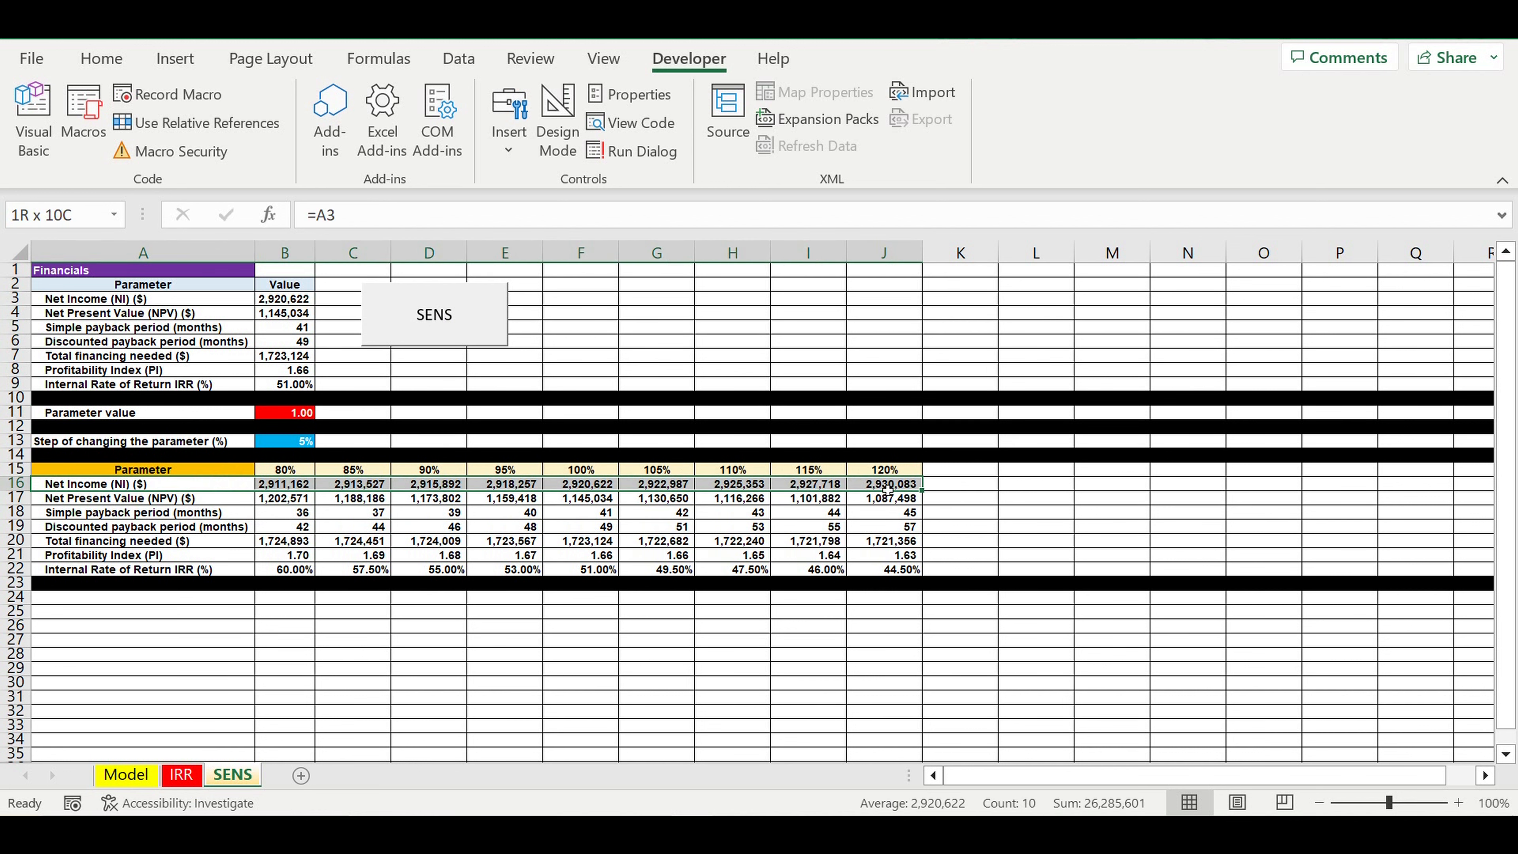
{"action": "left_click", "coordinate": [174, 67]}
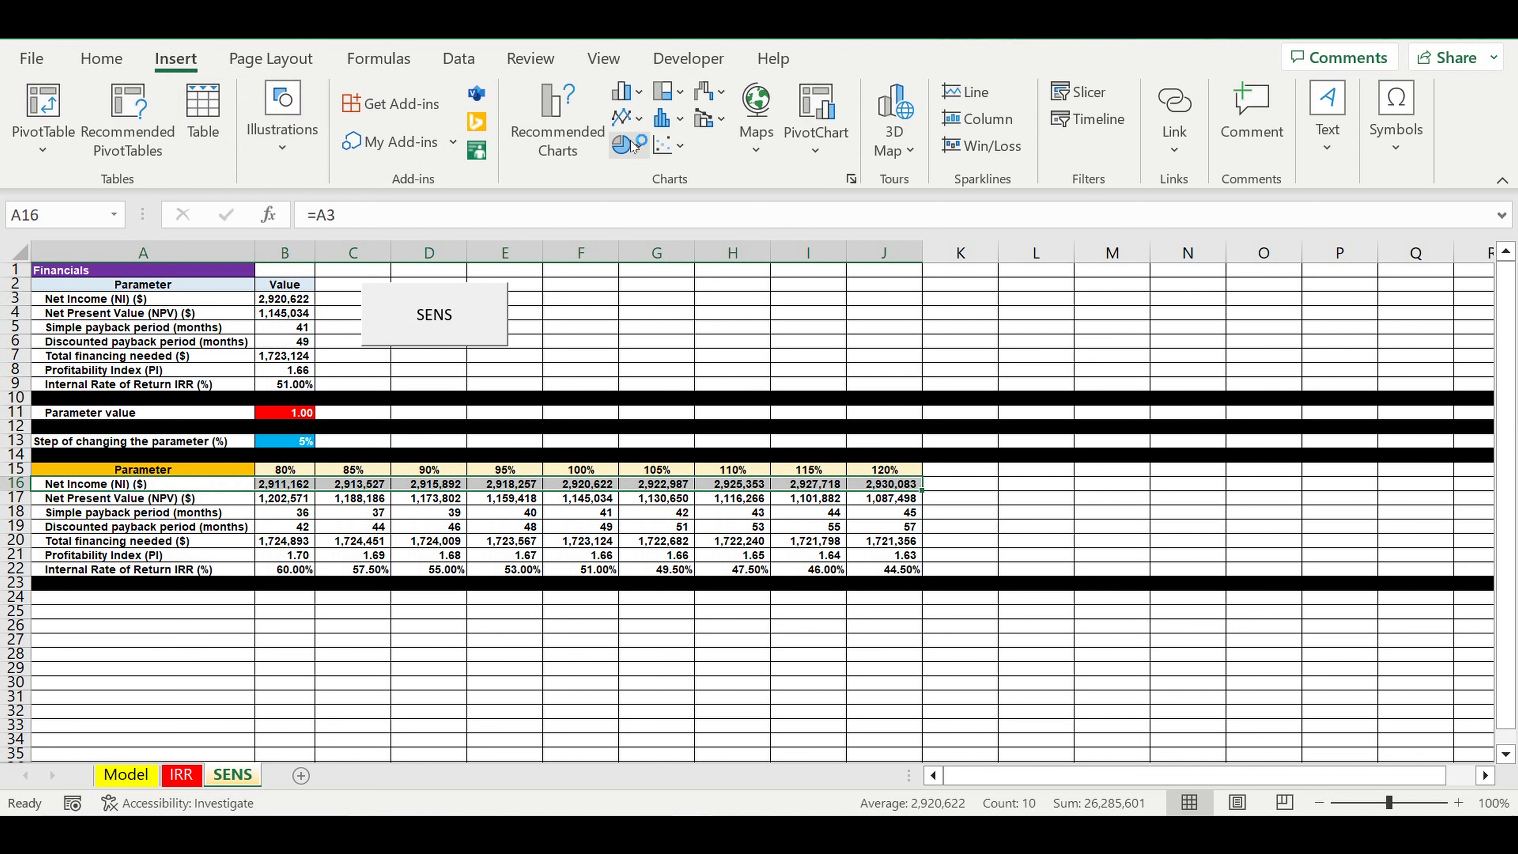
{"action": "left_click", "coordinate": [673, 128]}
{"action": "left_click", "coordinate": [625, 117]}
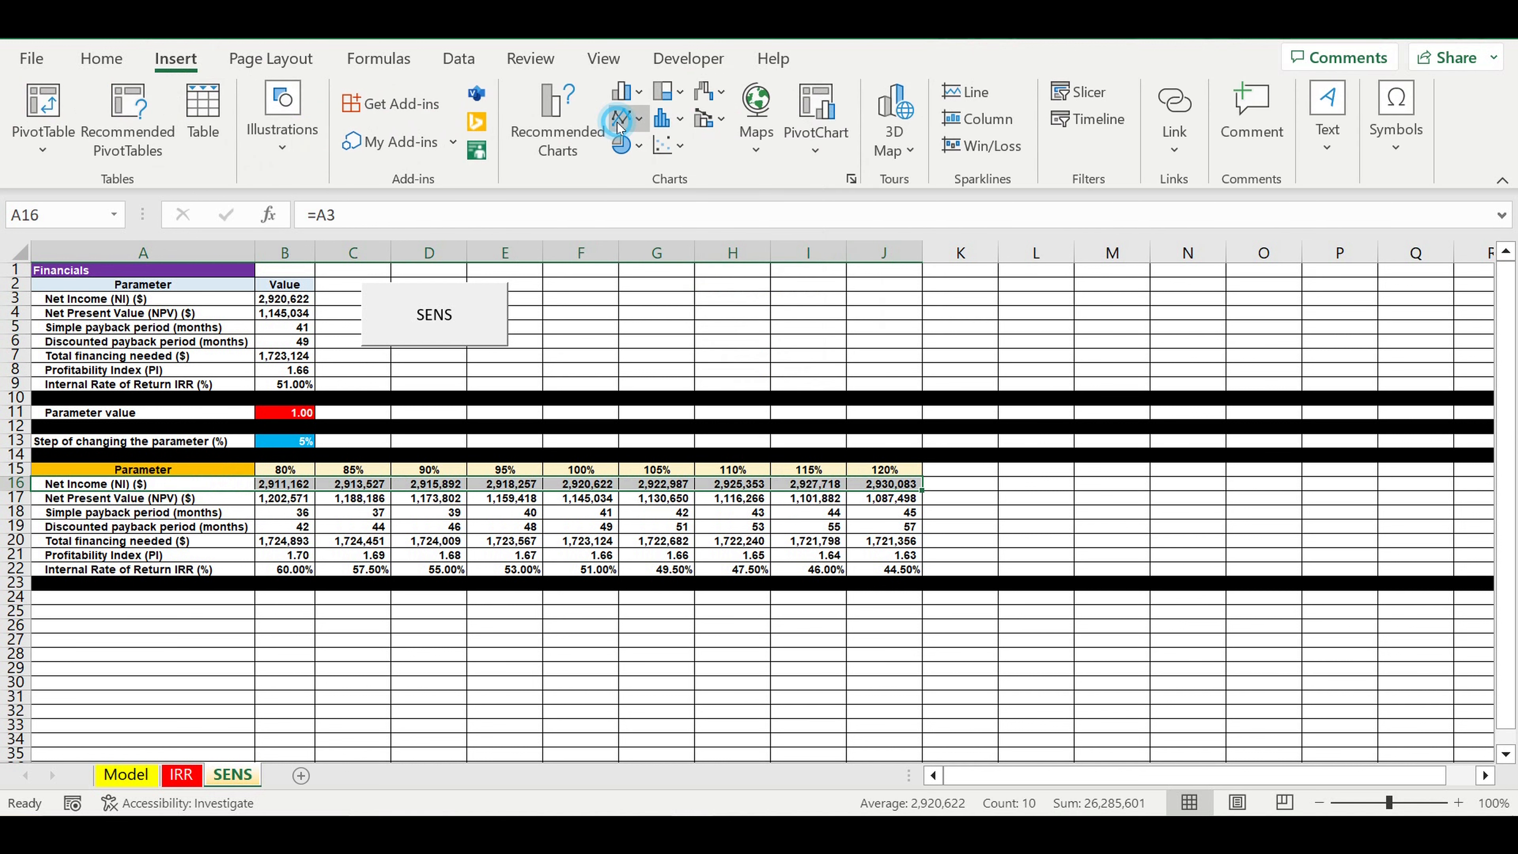
{"action": "left_click", "coordinate": [625, 92]}
{"action": "left_click", "coordinate": [635, 196]}
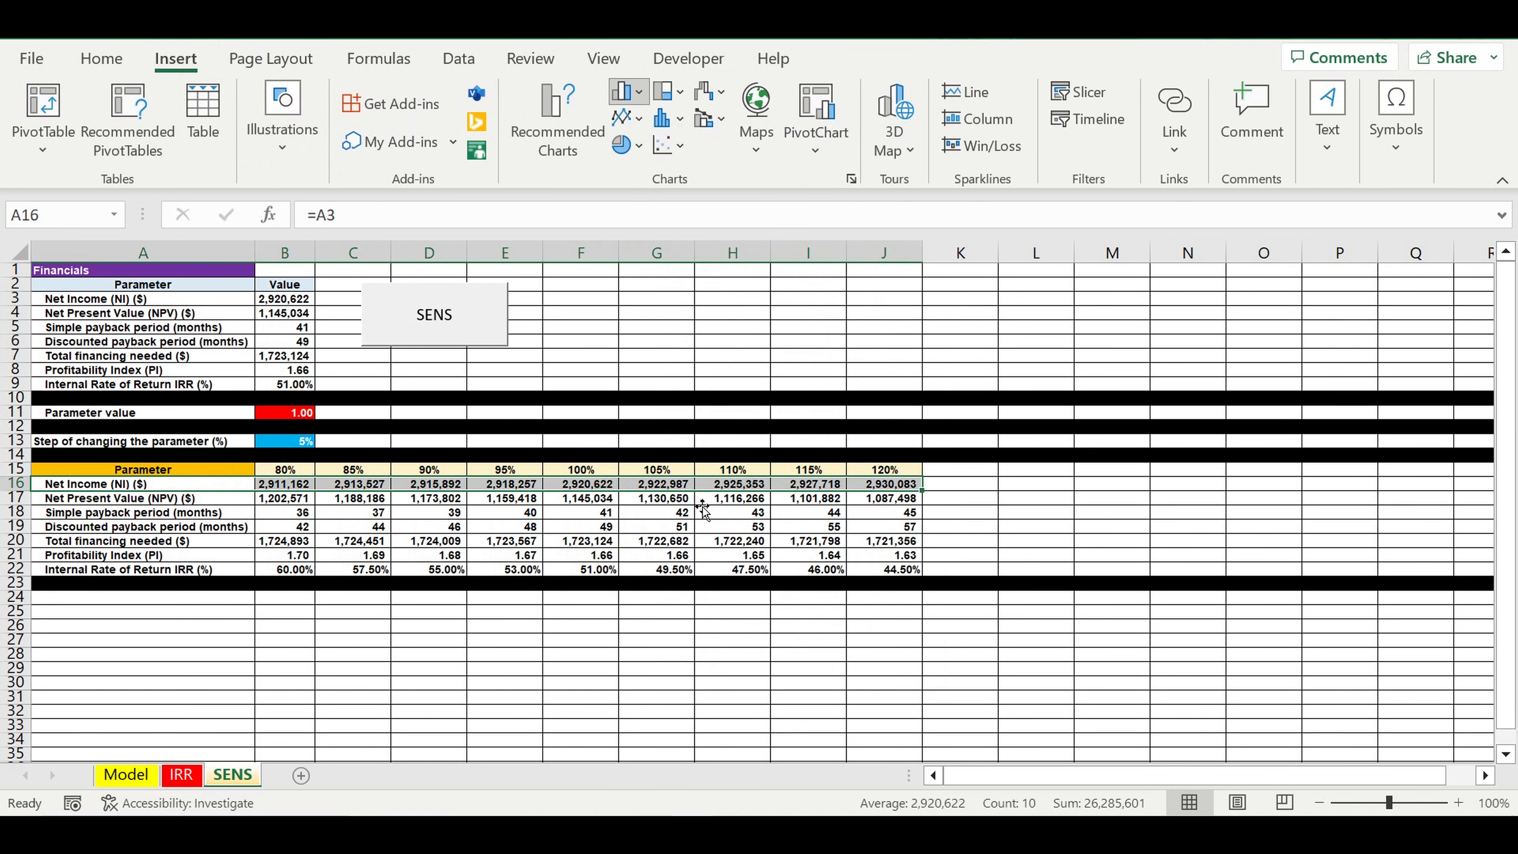
- Move the Net Income chart below the sensitivity table, and delete it from the sheet
{"action": "left_click_drag", "start_coordinate": [915, 376], "coordinate": [509, 649]}
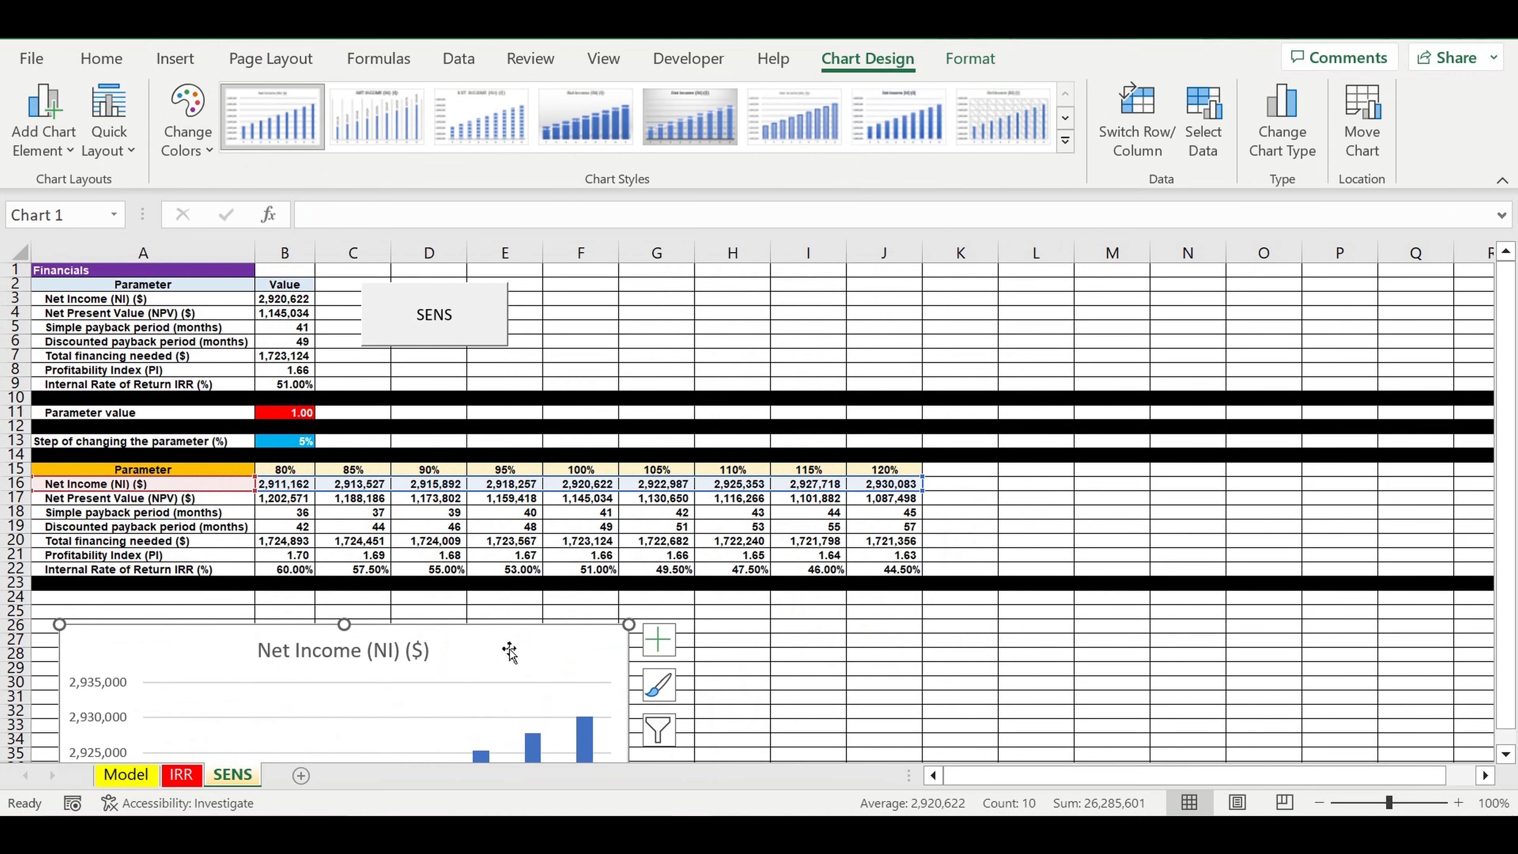
{"action": "key", "text": "Delete"}
{"action": "left_click", "coordinate": [671, 660]}
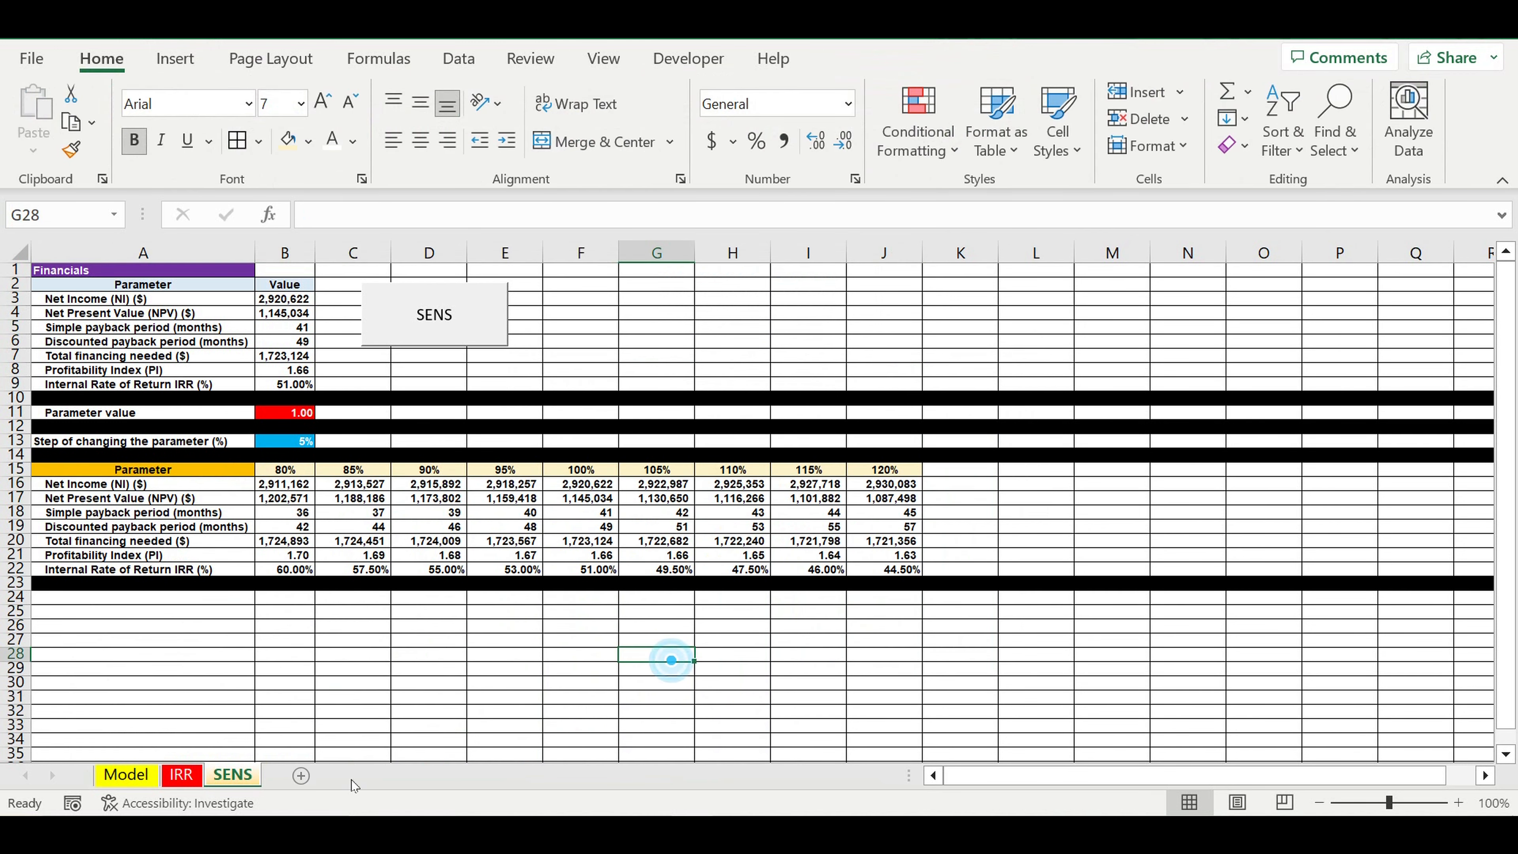
- Look over the loan term, leasing cycle and project timeline parameters on the Model sheet and return to the SENS sheet
{"action": "left_click", "coordinate": [127, 775]}
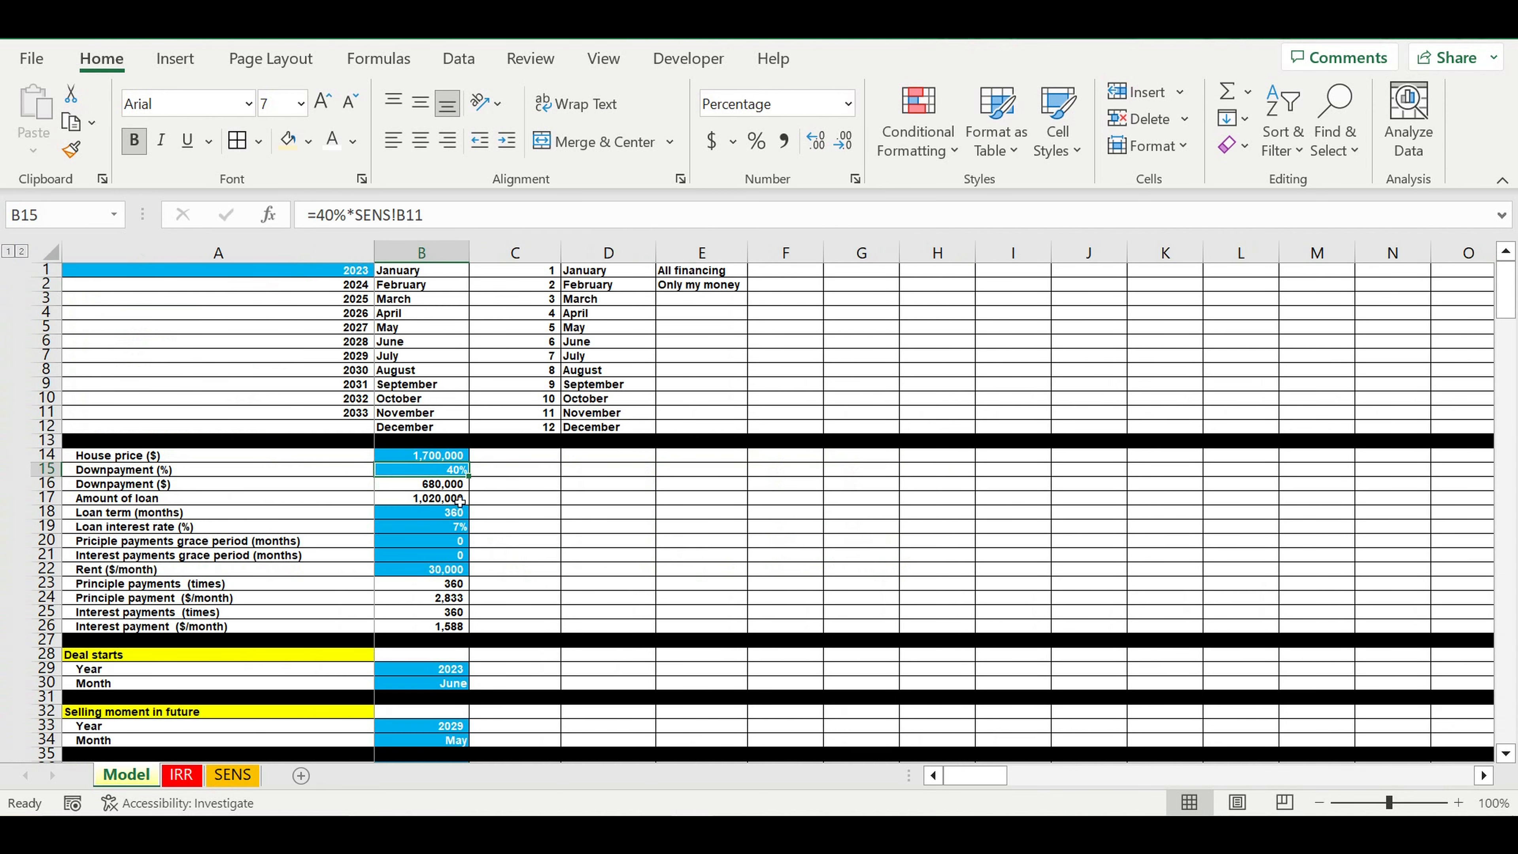
{"action": "left_click", "coordinate": [453, 516]}
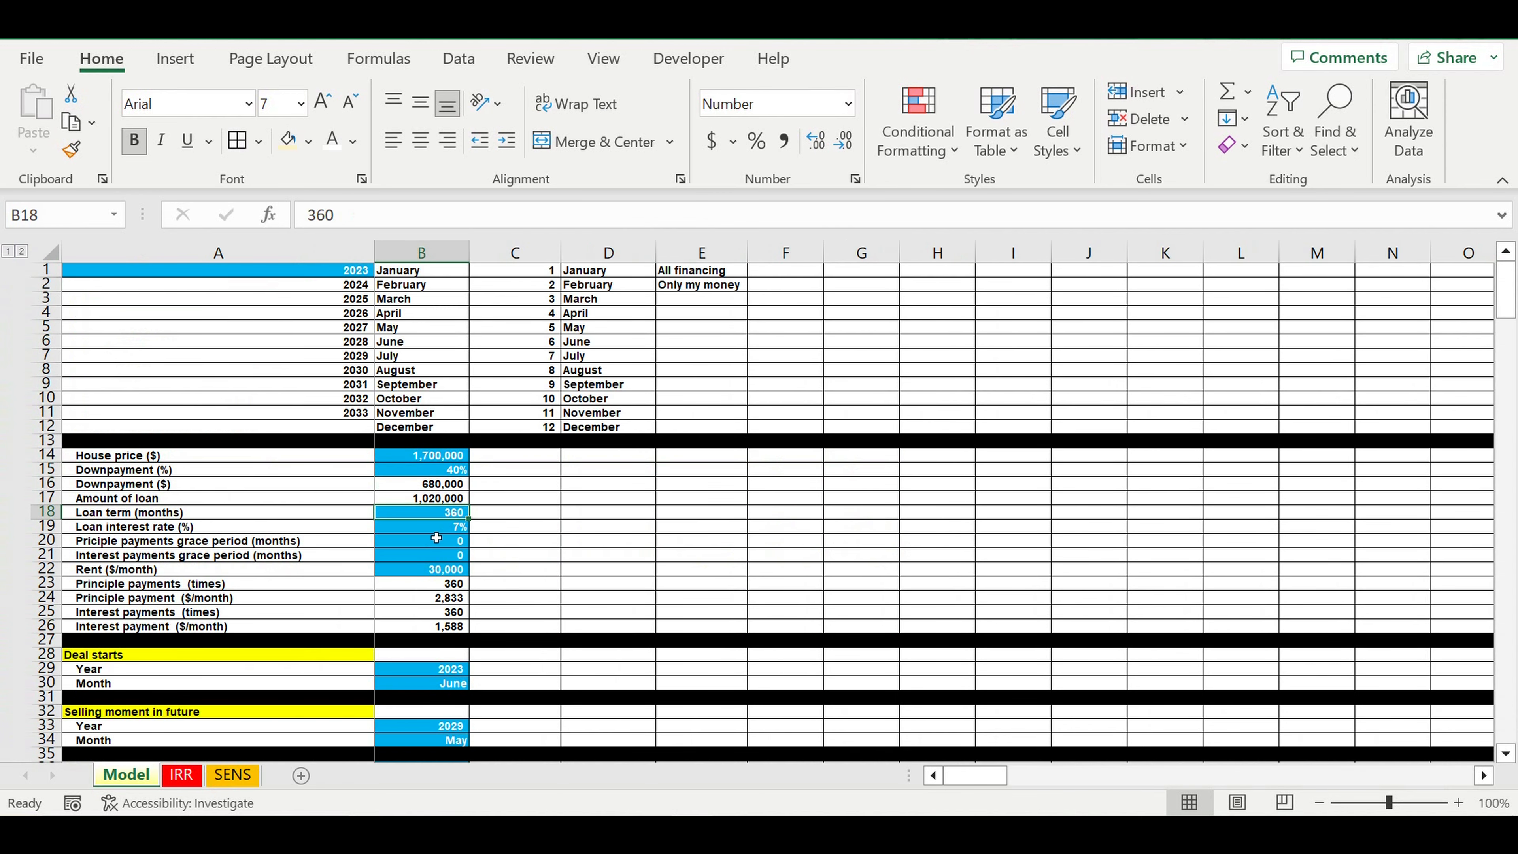
{"action": "scroll", "coordinate": [572, 577], "scroll_direction": "down", "scroll_amount": 7}
{"action": "scroll", "coordinate": [572, 578], "scroll_direction": "down", "scroll_amount": 5}
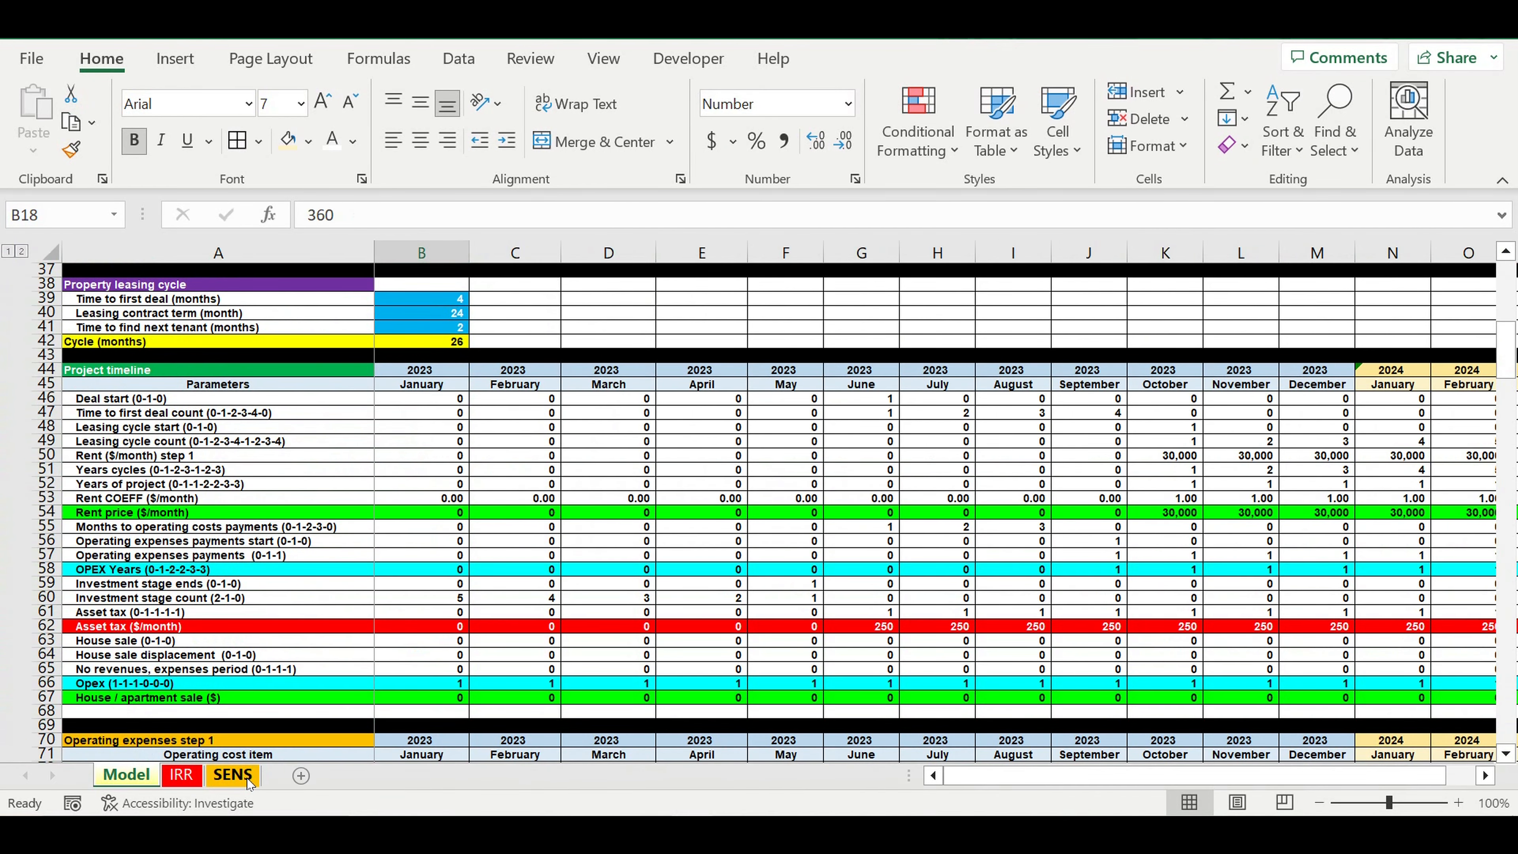
{"action": "left_click", "coordinate": [247, 776]}
{"action": "left_click", "coordinate": [287, 628]}
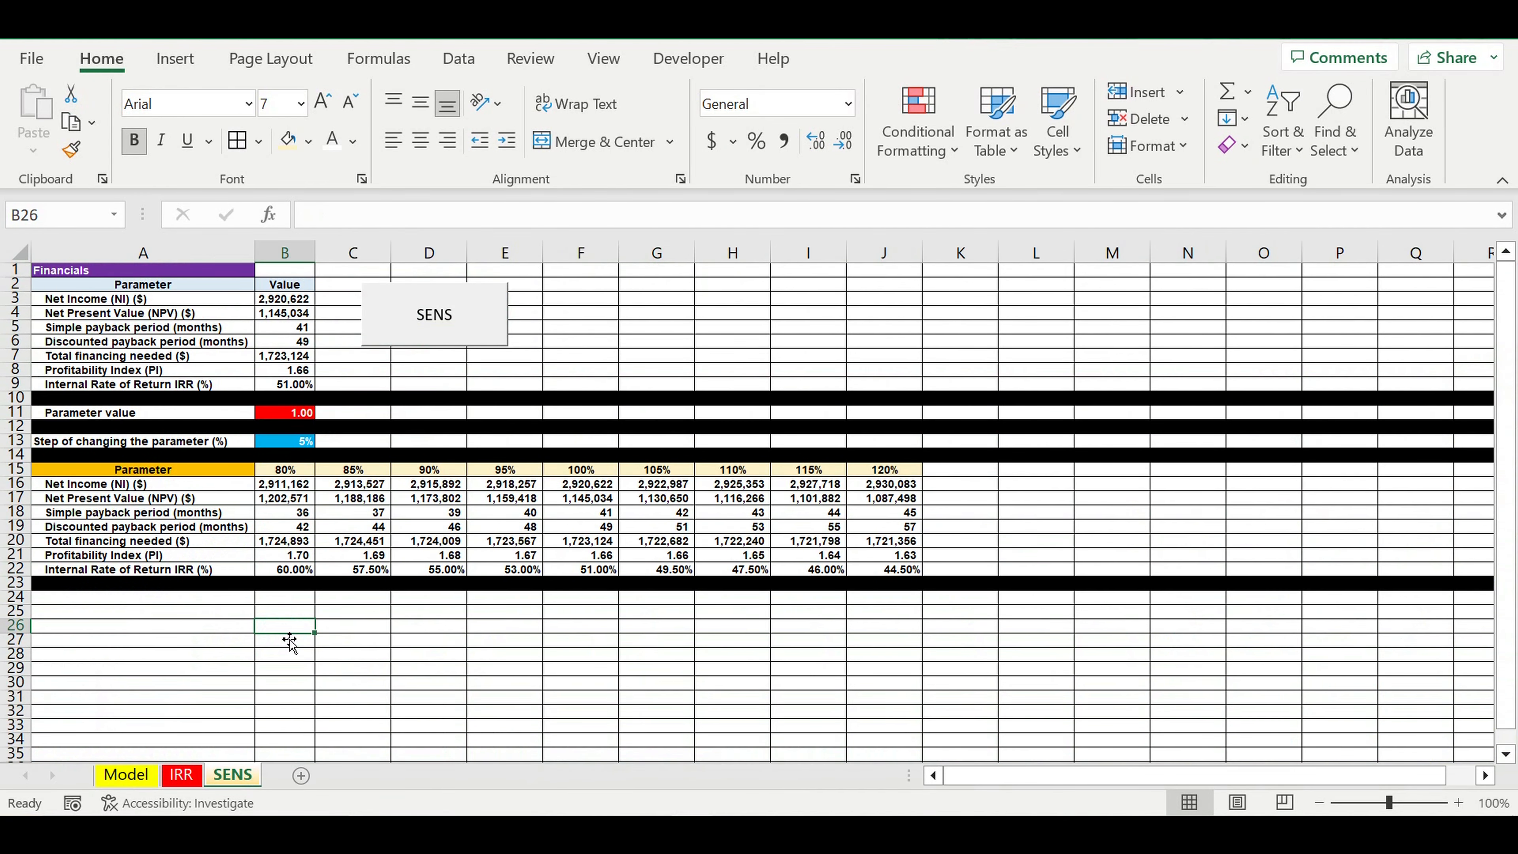
{"action": "left_click", "coordinate": [371, 656]}
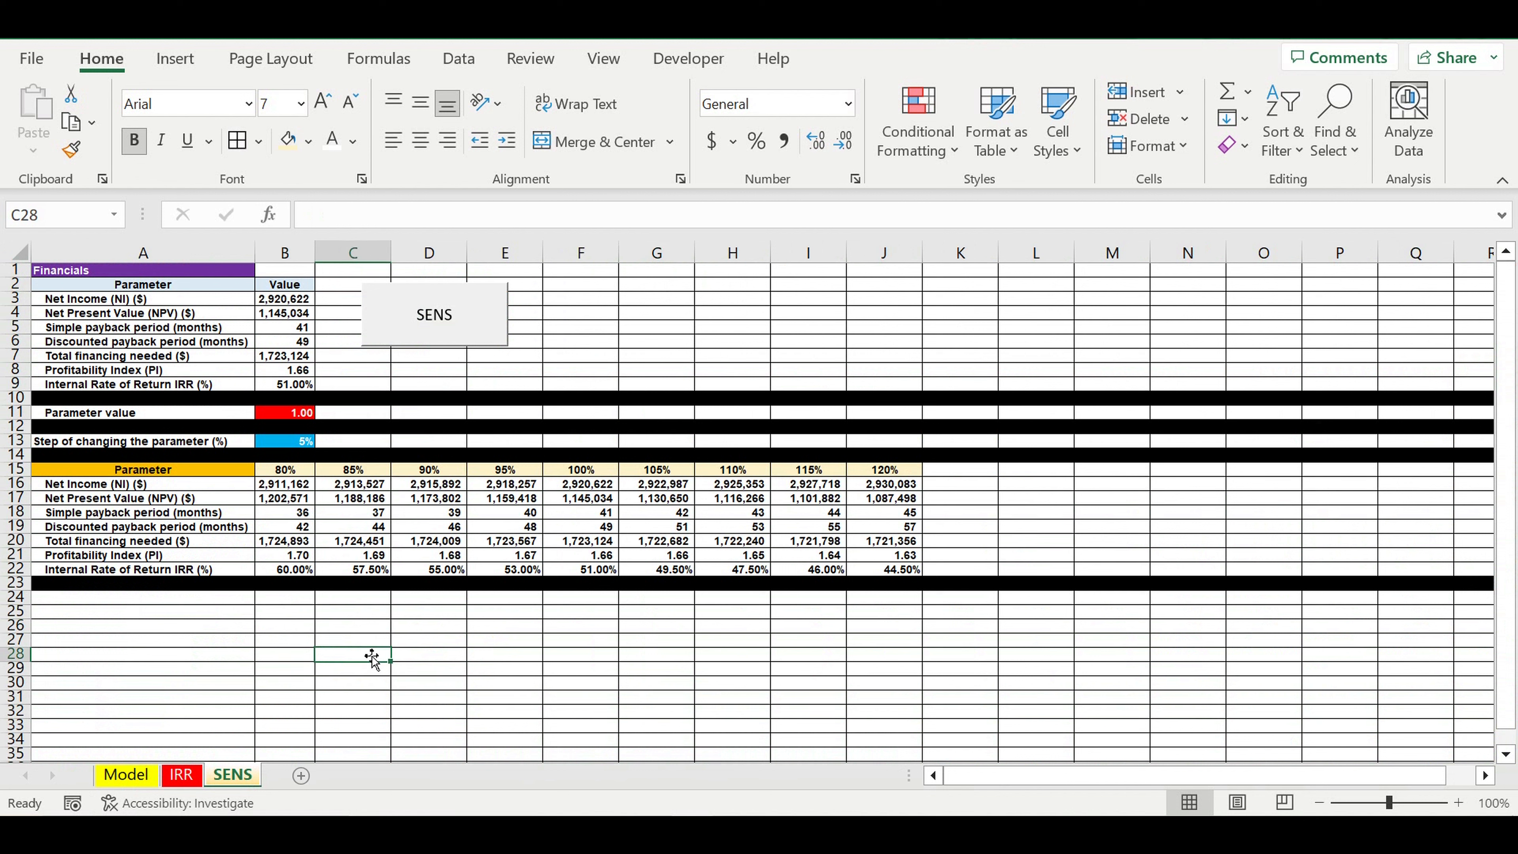